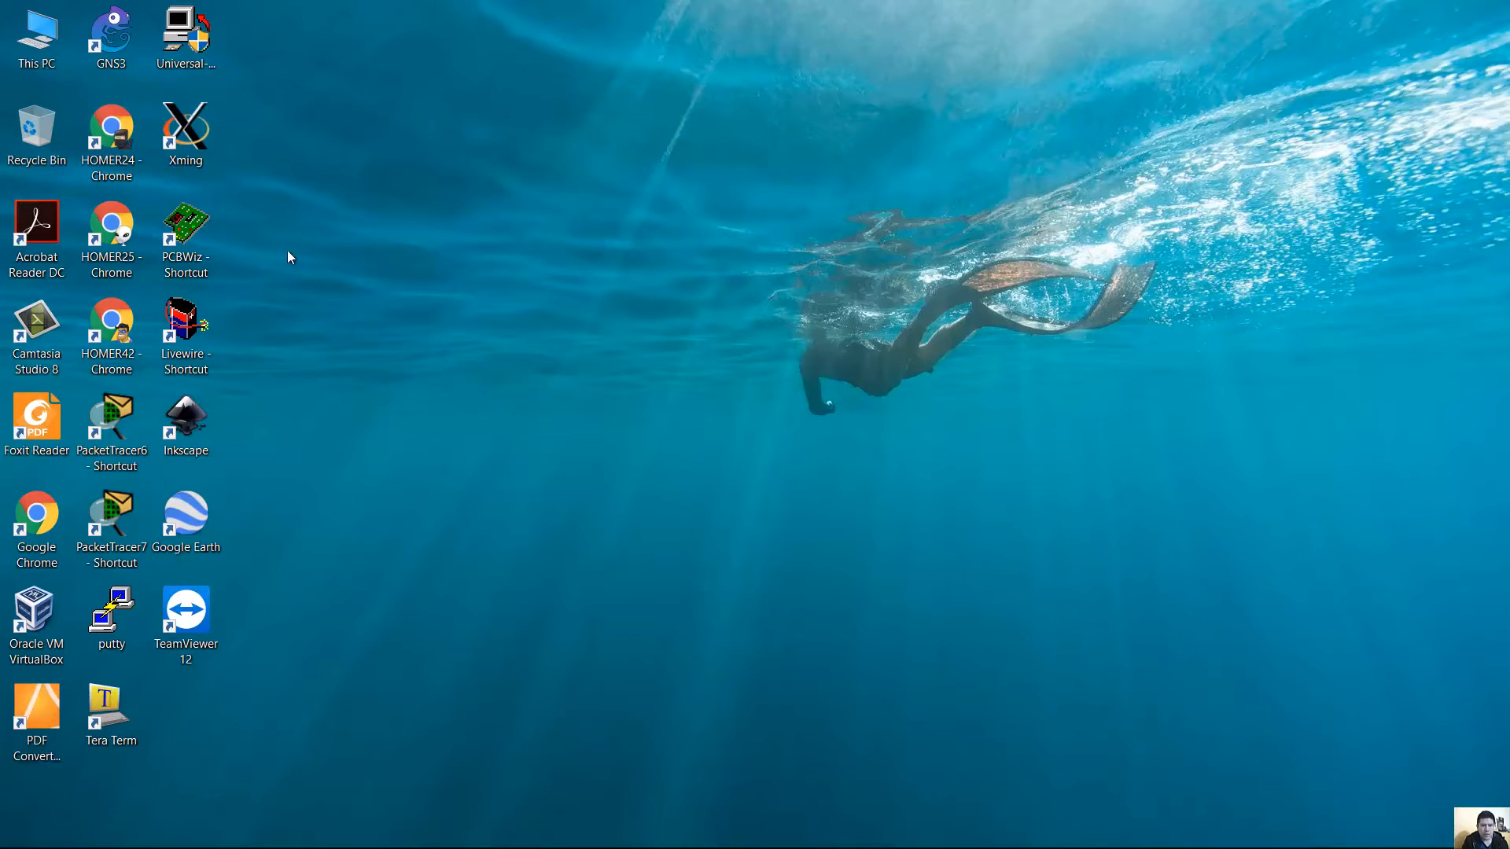
Launch Chrome and go to the techemergente2 blog.
double_click(118, 157)
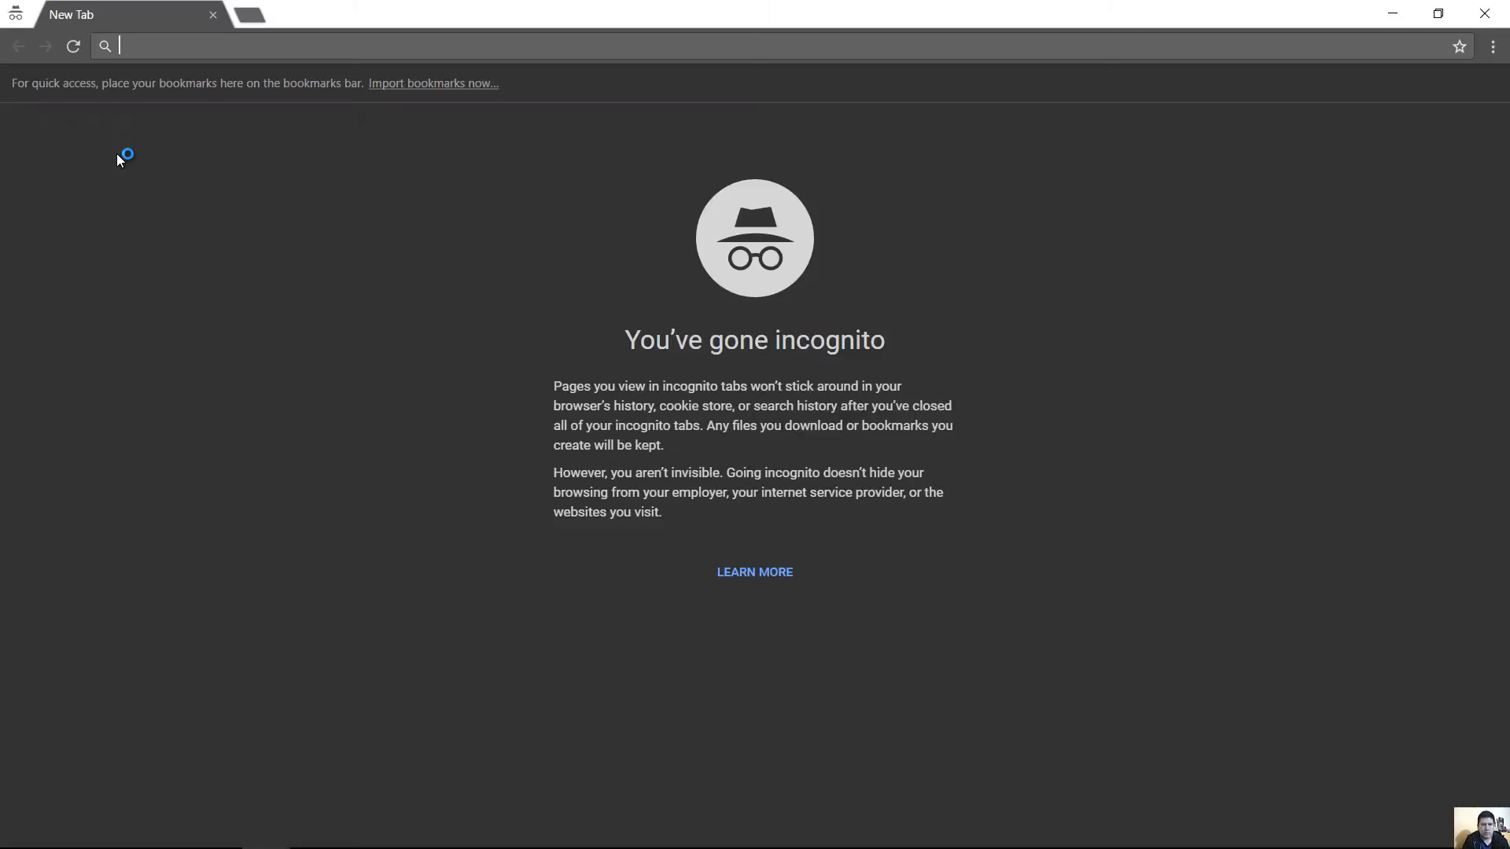
type("techemergente2")
key("Return")
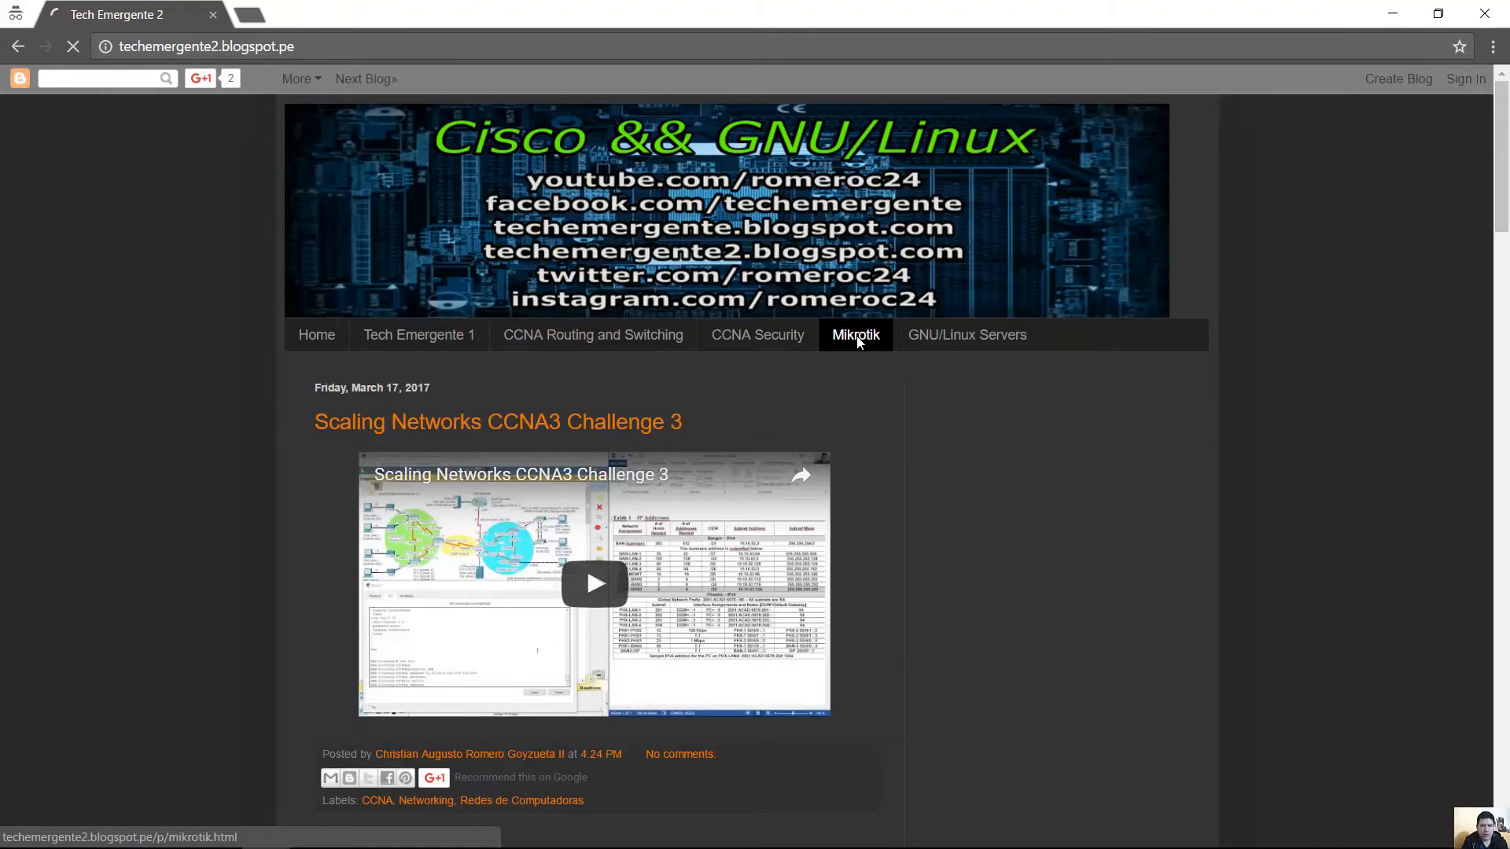
Download MK5.20.iso from the blog's Mikrotik page through its Google Drive link.
left_click(856, 336)
left_click(706, 467)
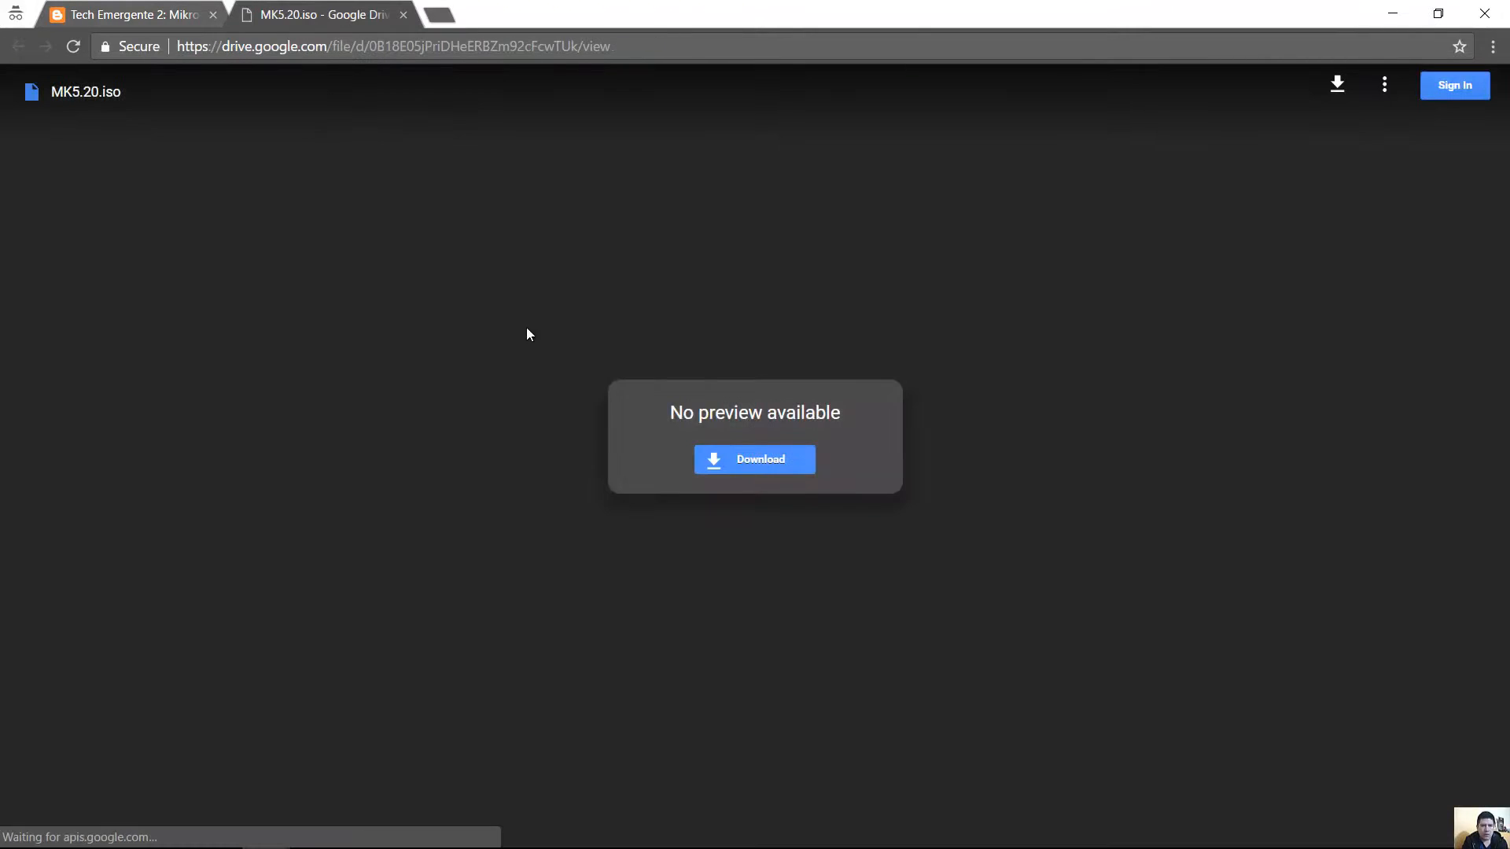
left_click(778, 463)
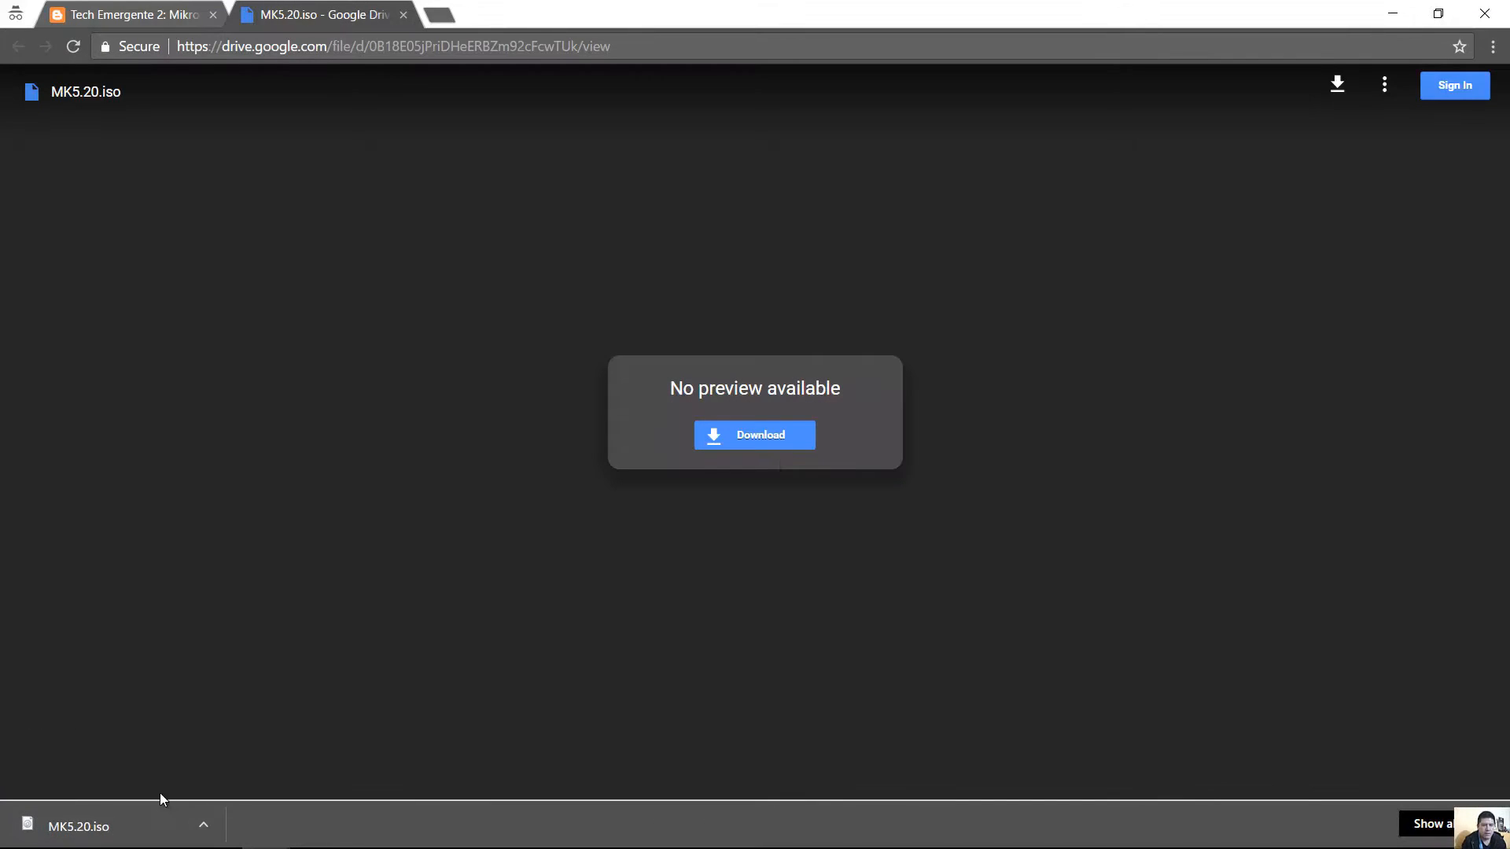
right_click(145, 827)
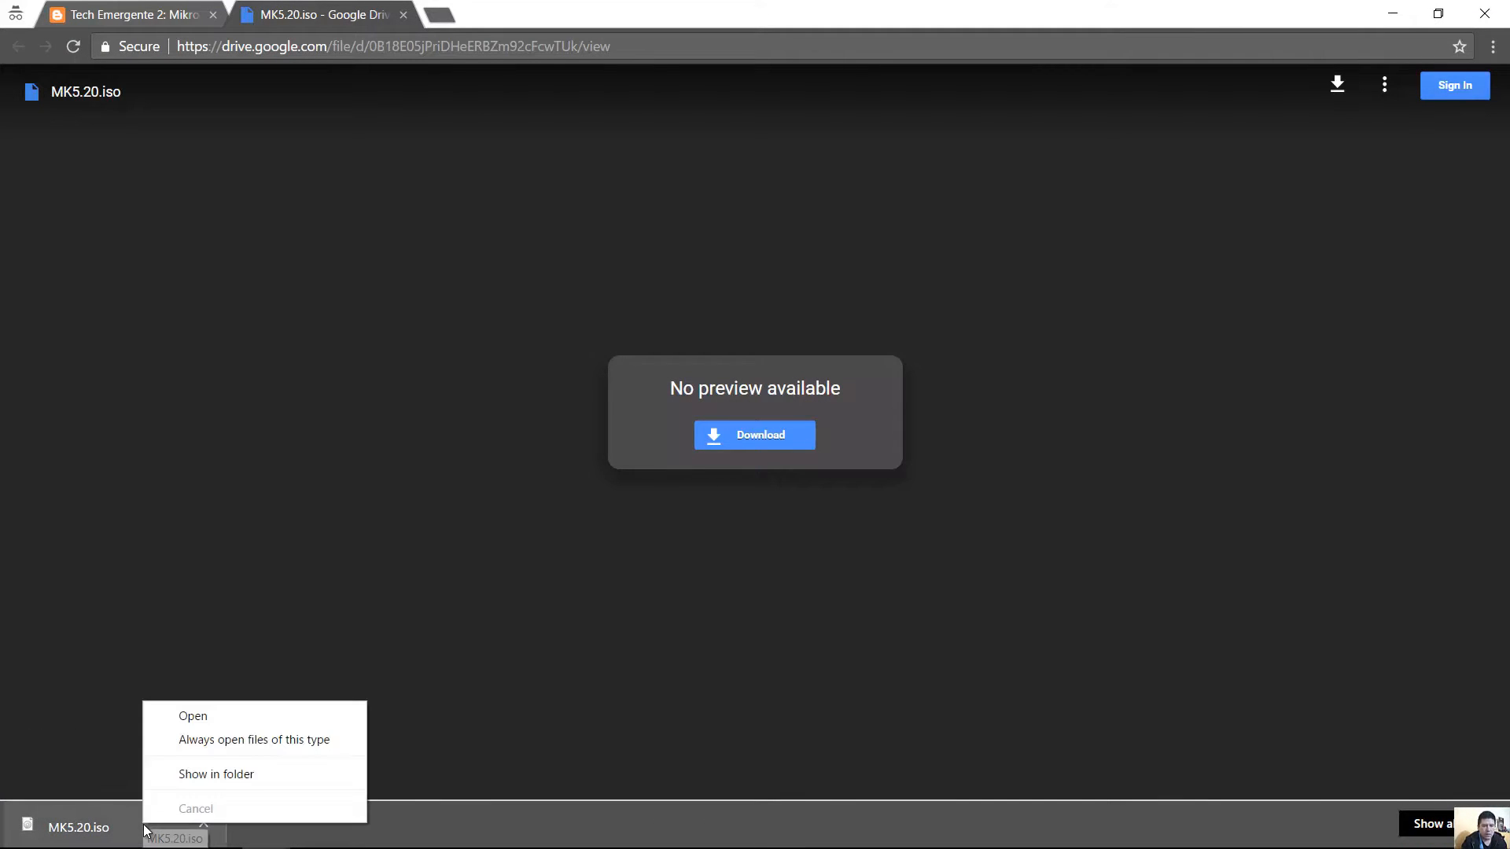
Show the downloaded MK5.20 image in its folder and cut it.
left_click(207, 775)
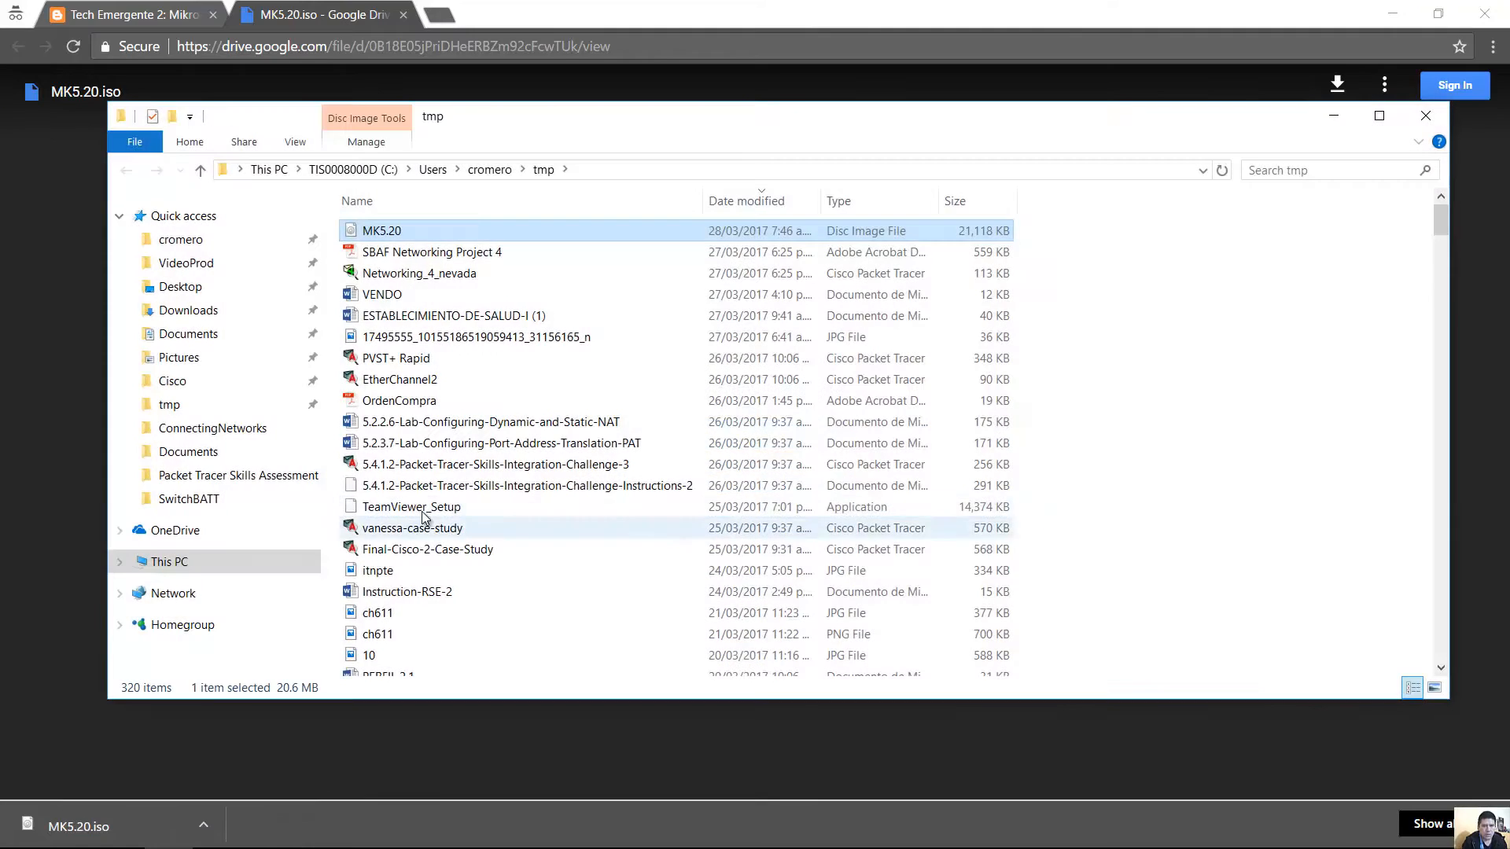
right_click(383, 229)
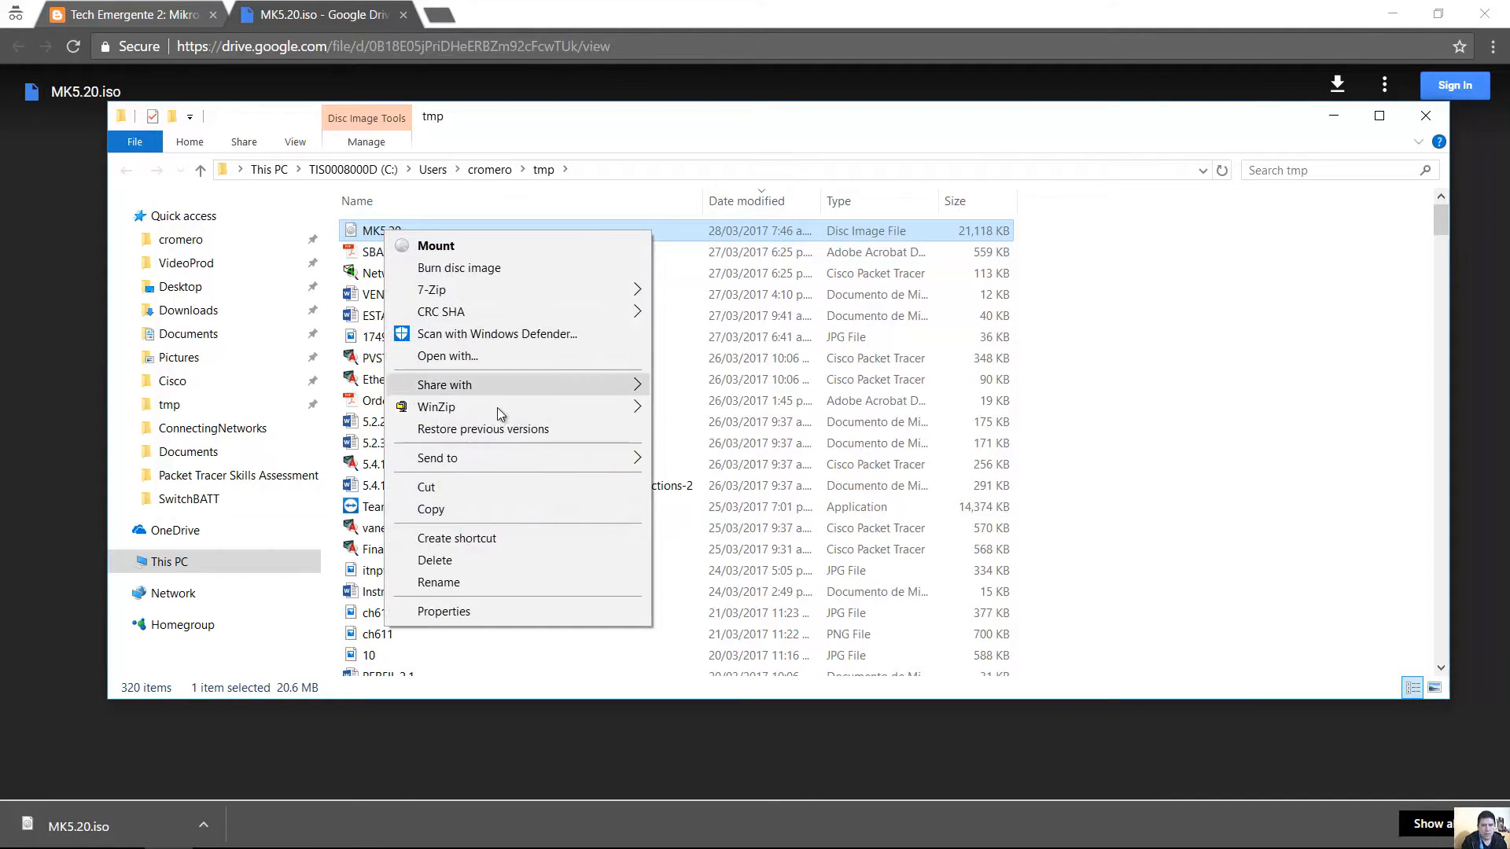
left_click(475, 489)
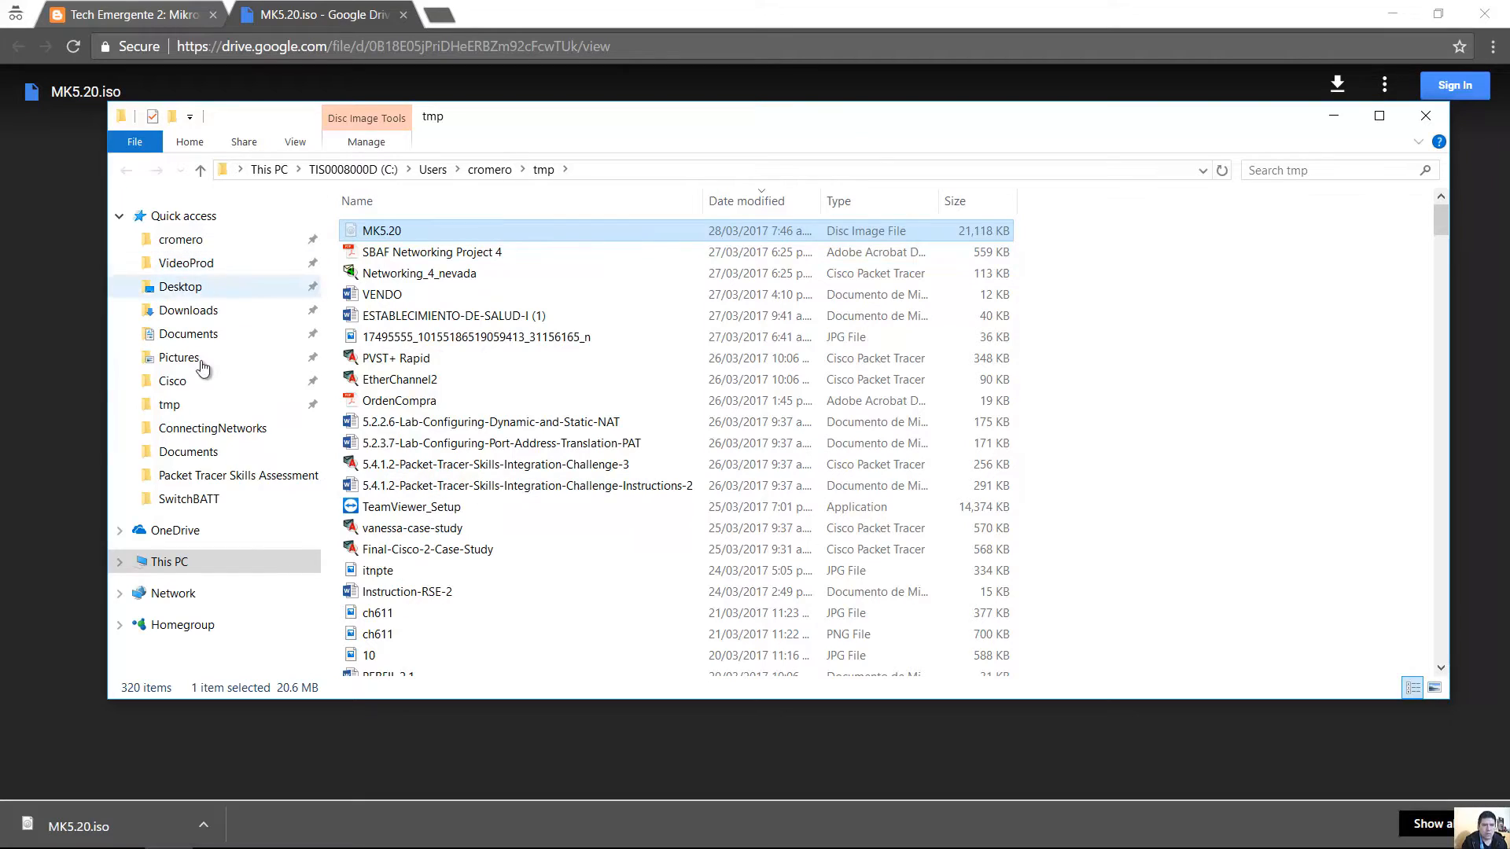
Browse to C:\Program Files\GNS3\qemu-2.4.0 in File Explorer.
left_click(174, 563)
double_click(460, 372)
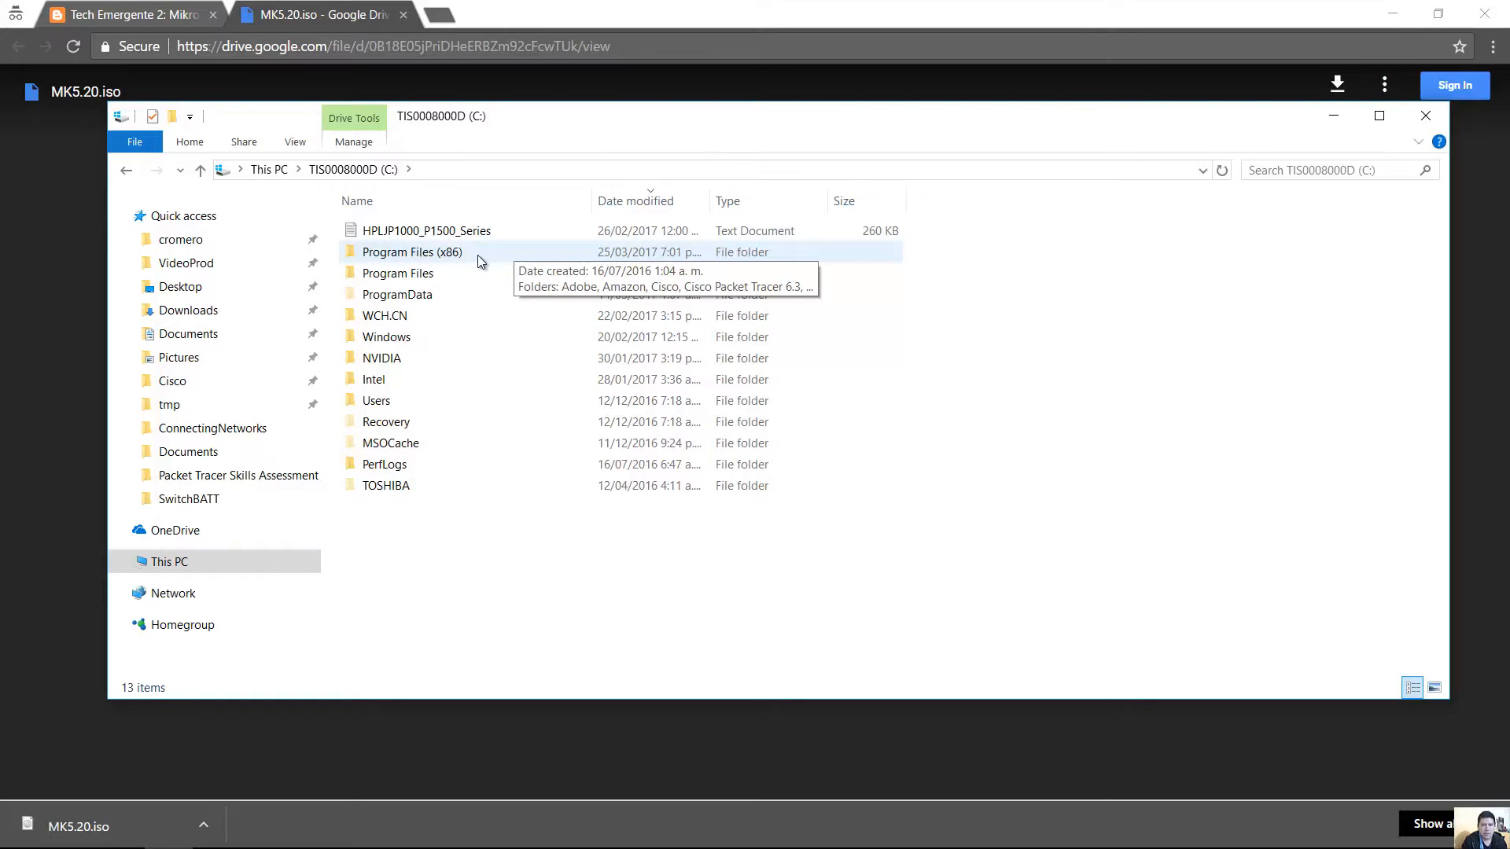
double_click(478, 255)
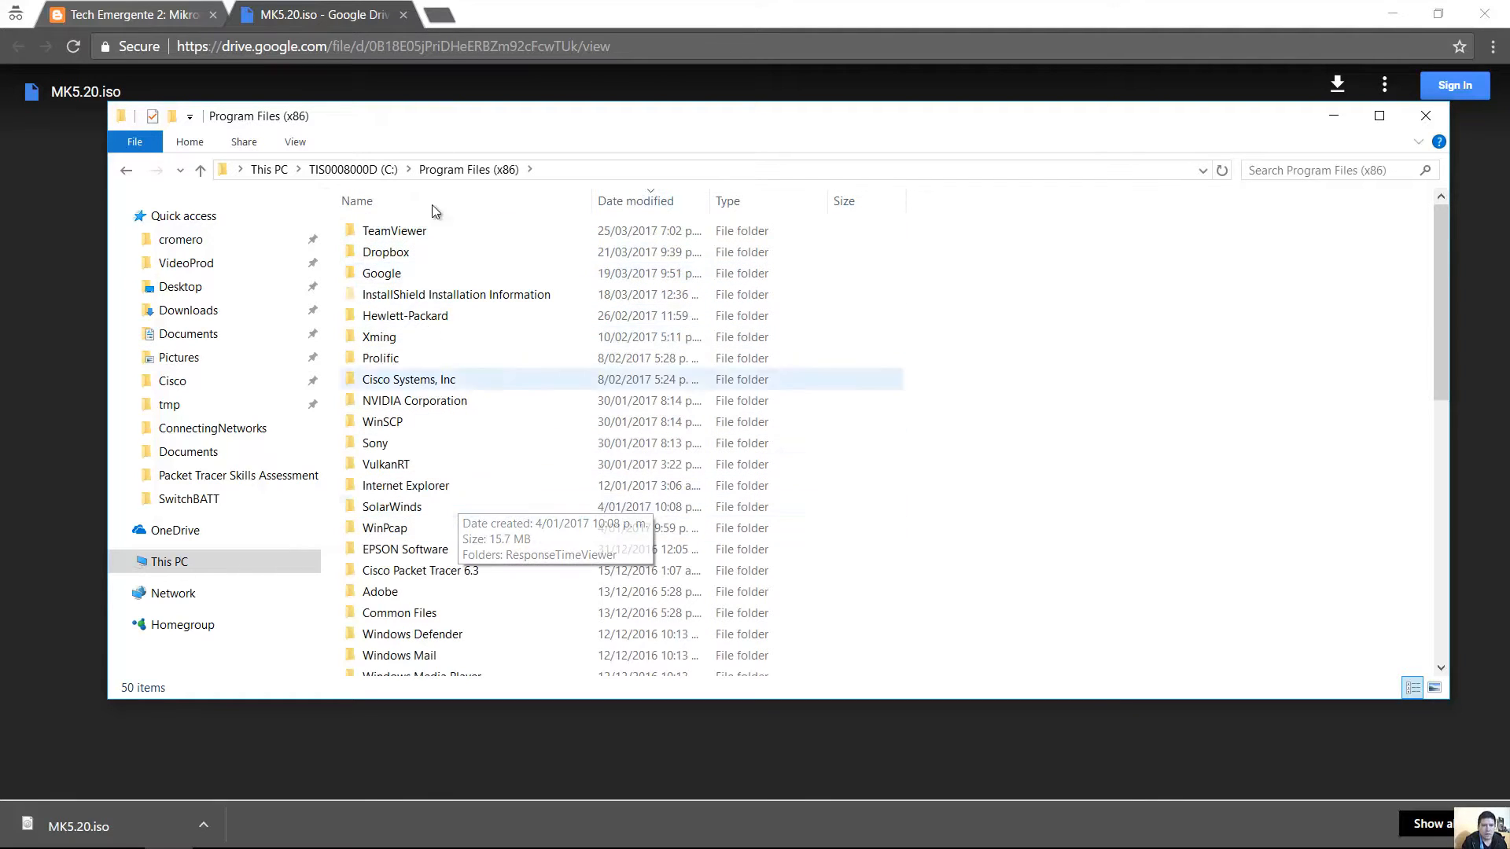
left_click(350, 169)
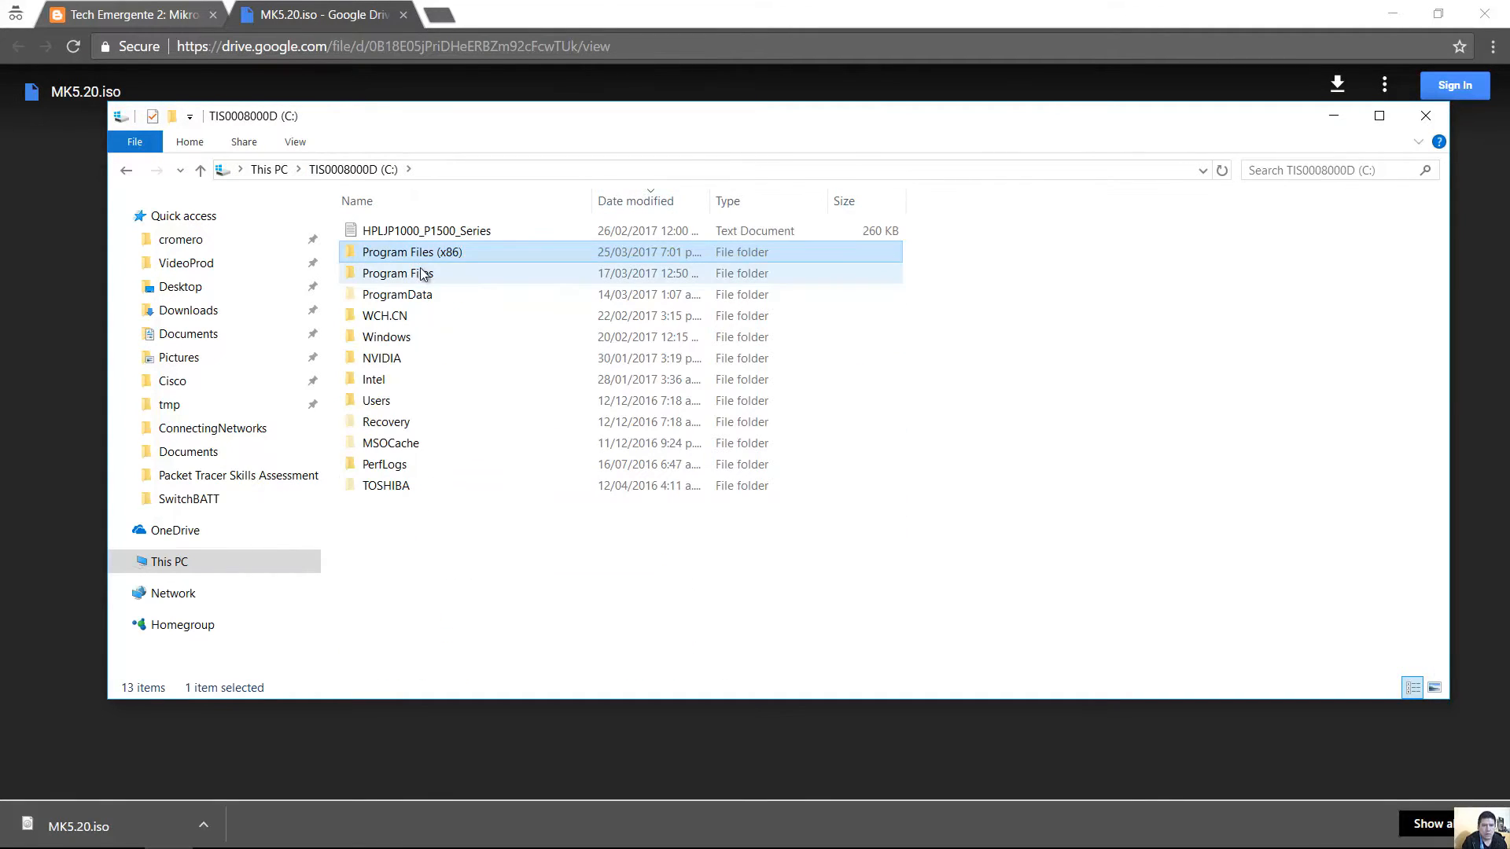
double_click(423, 272)
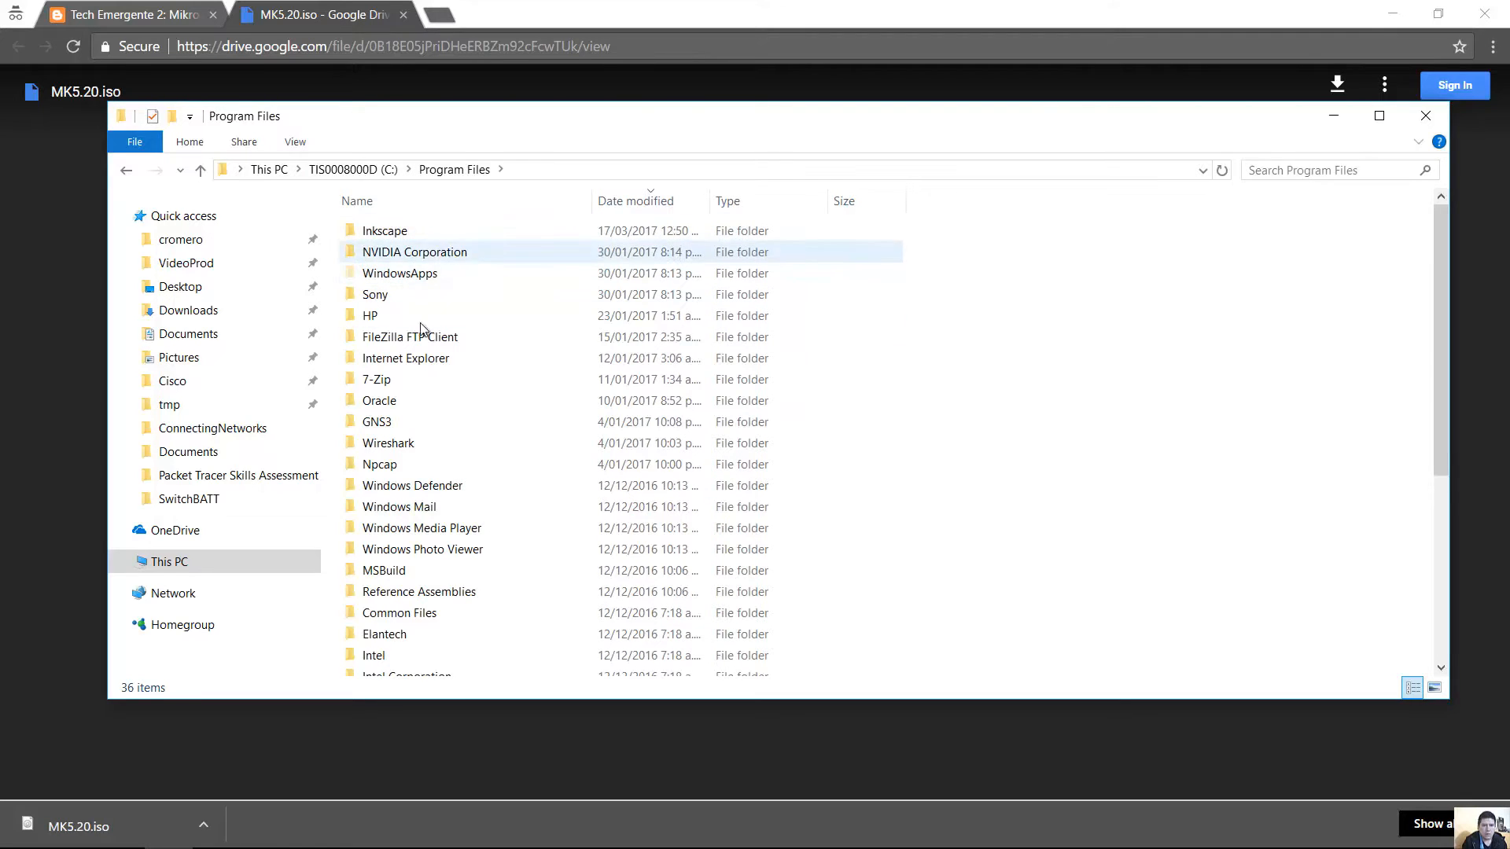
double_click(399, 423)
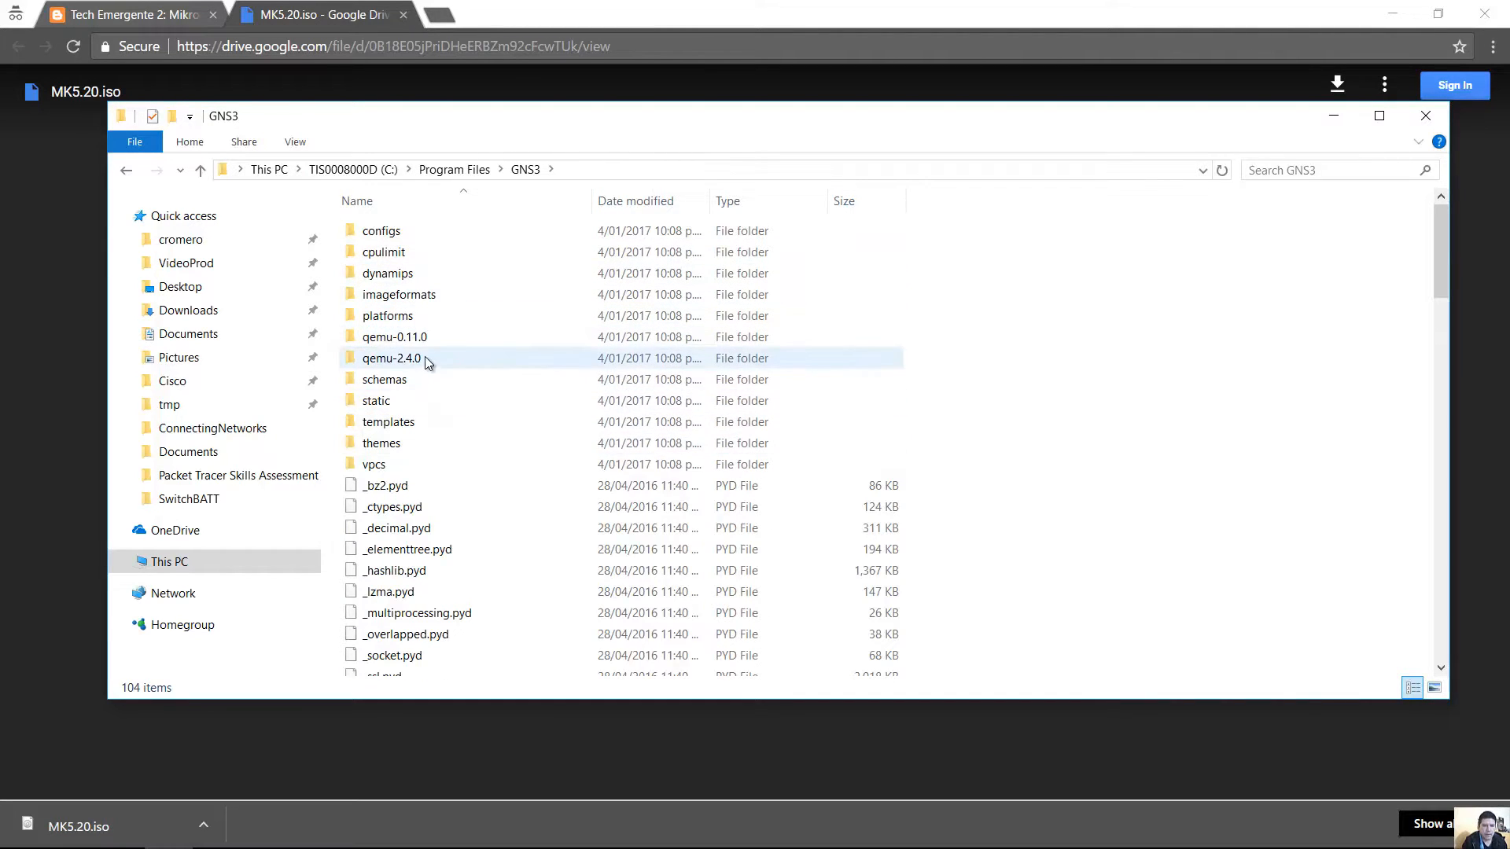
mouse_move(371, 364)
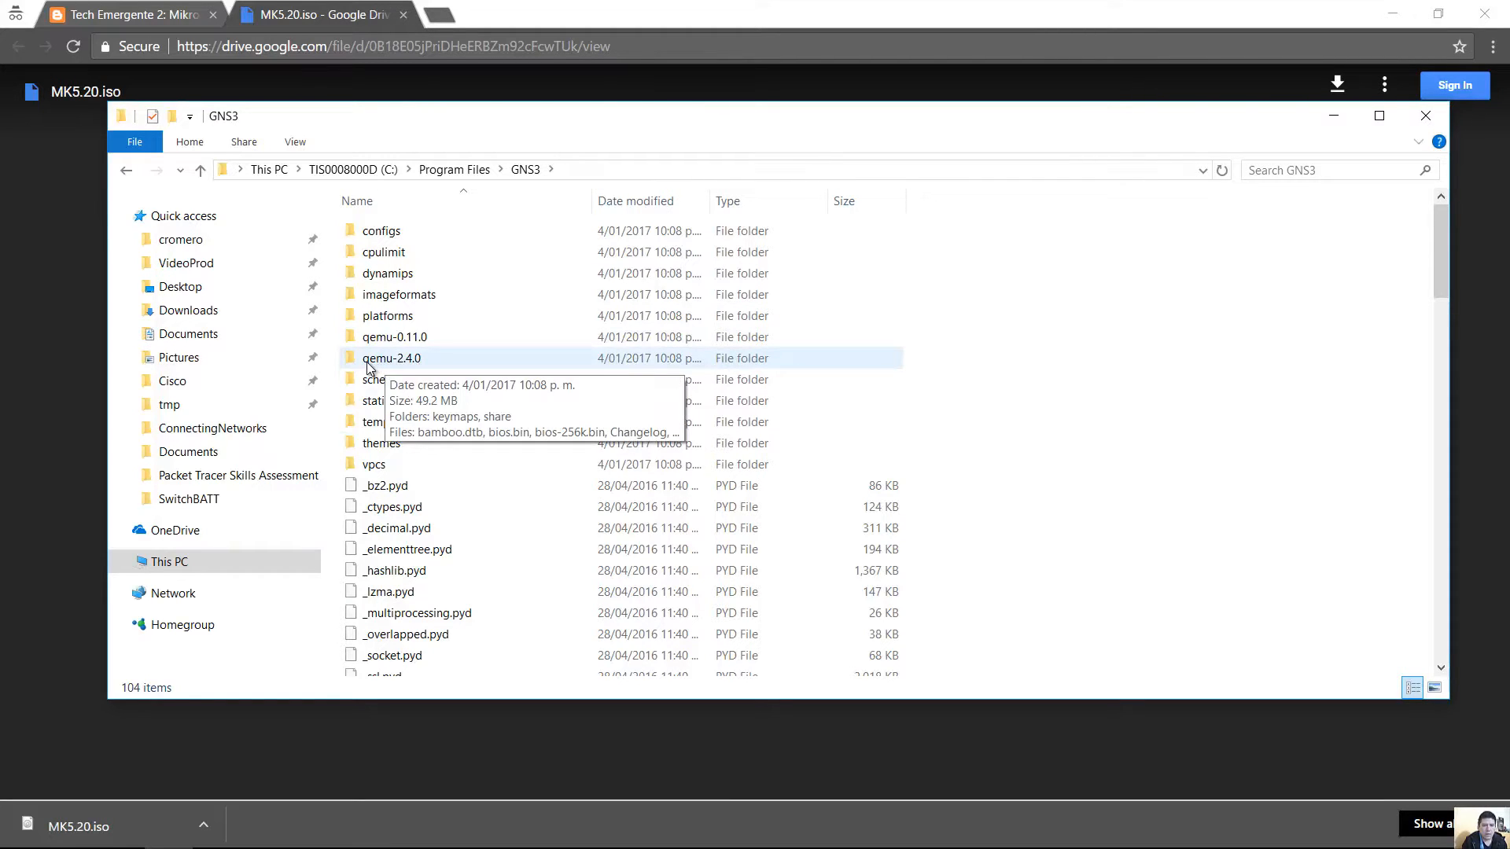
double_click(418, 360)
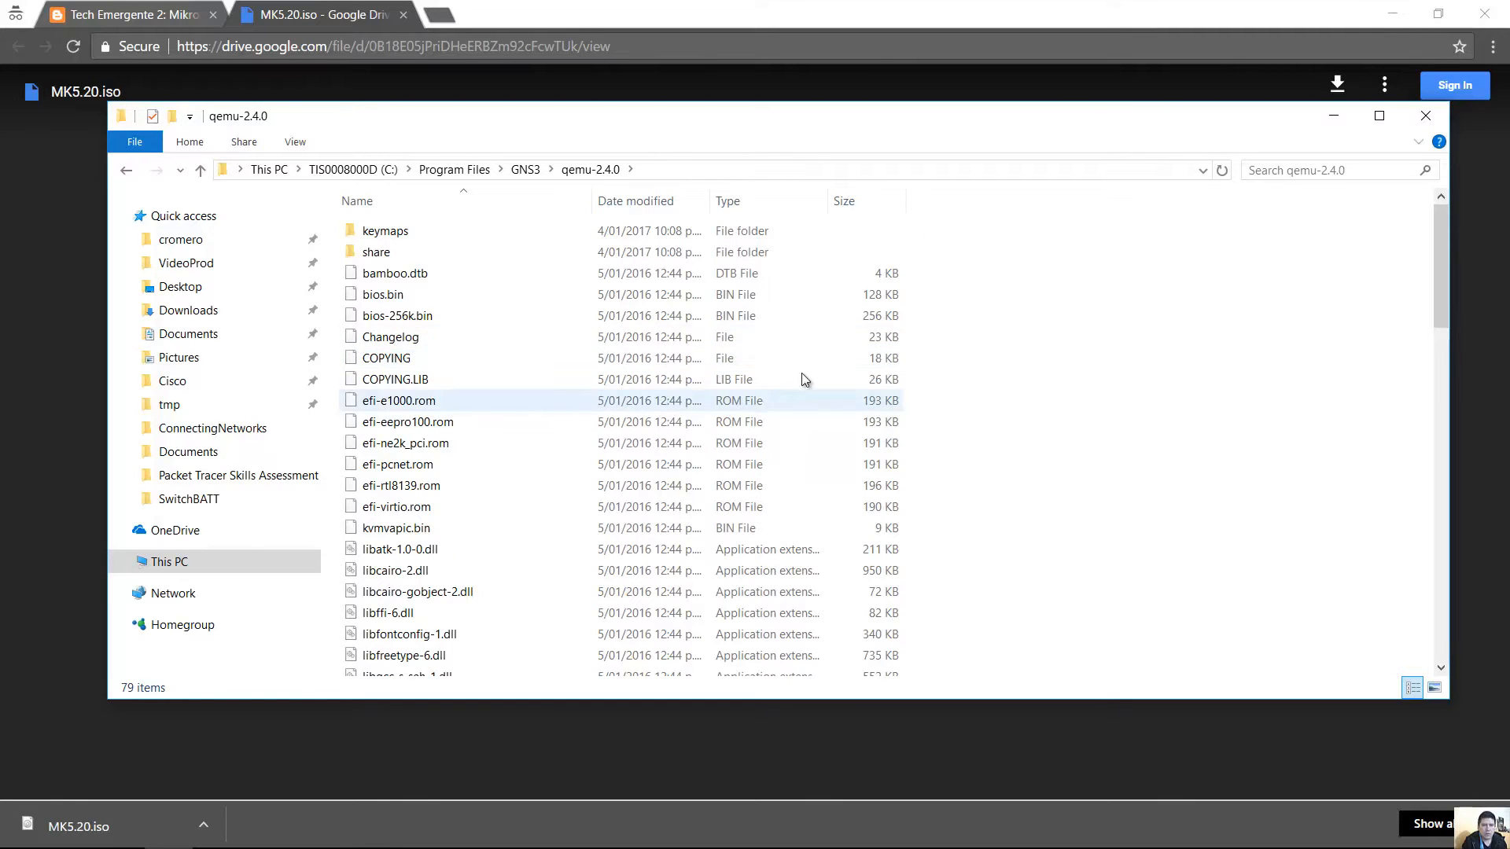
Paste the MK5.20 image into qemu-2.4.0, granting administrator permission.
right_click(1066, 346)
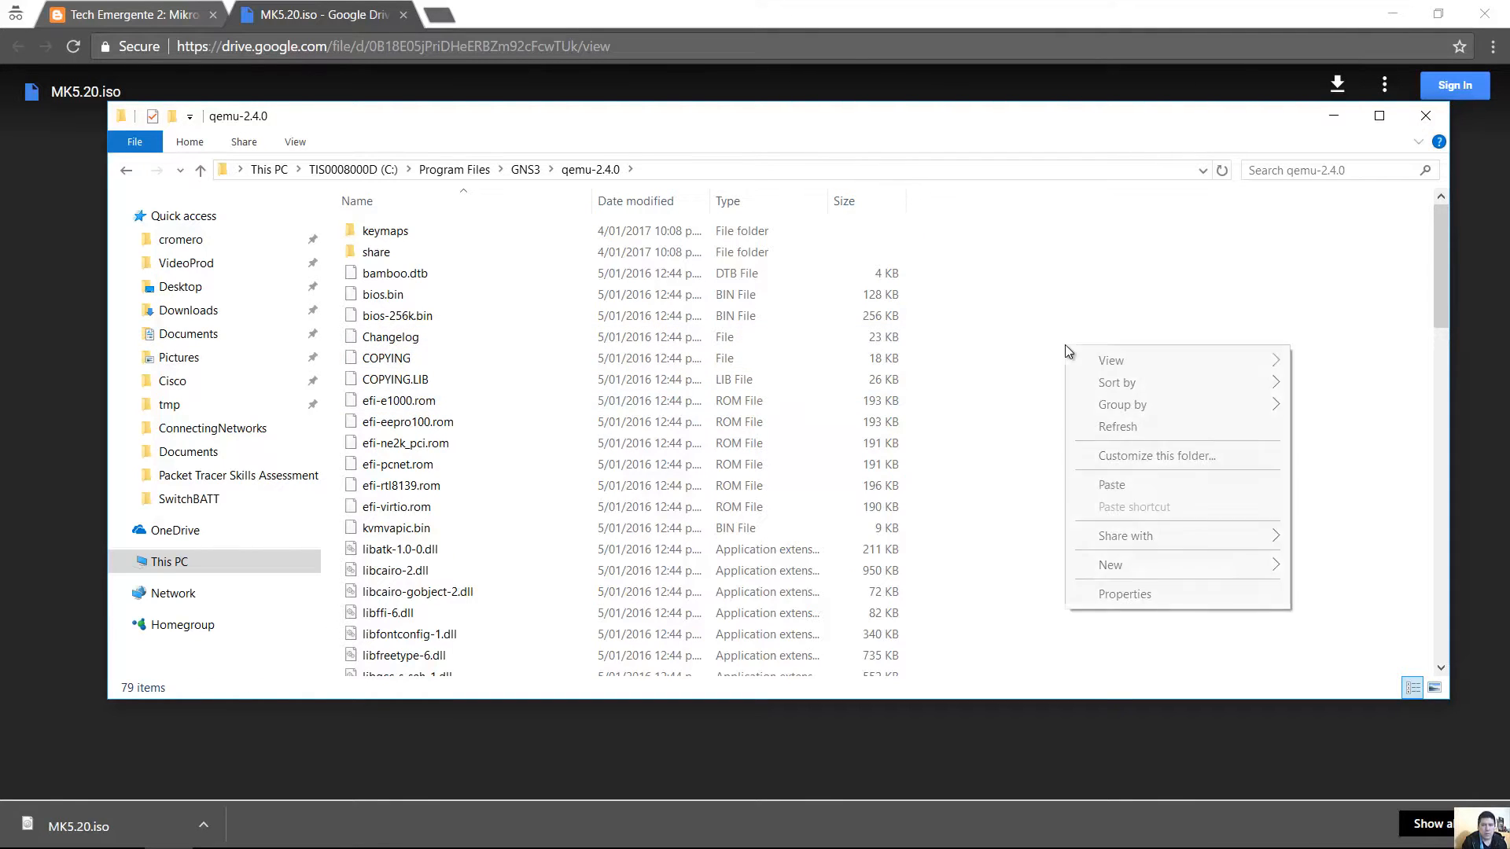
left_click(1146, 486)
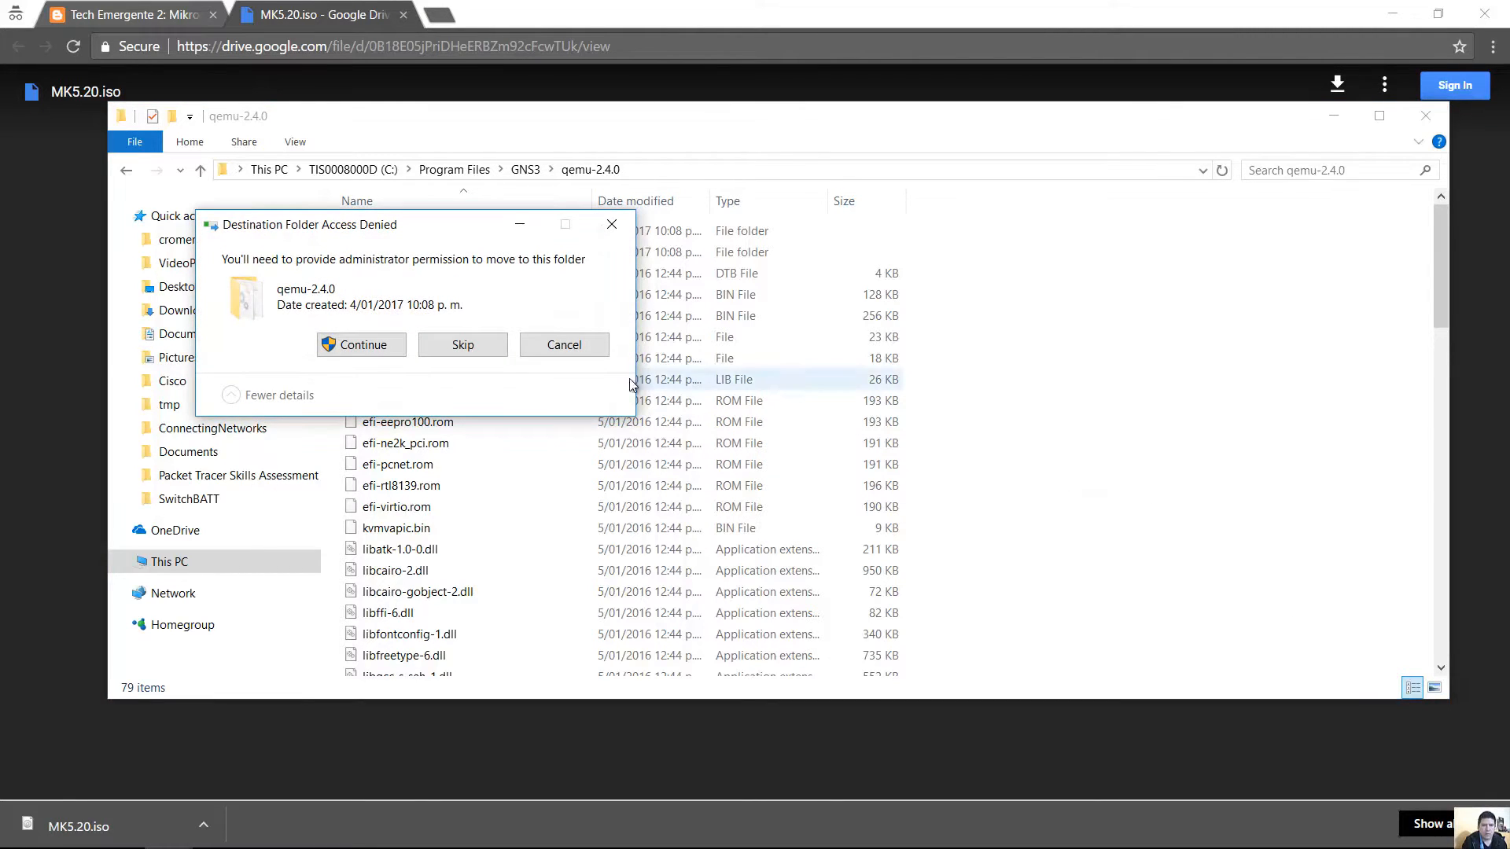
left_click(360, 351)
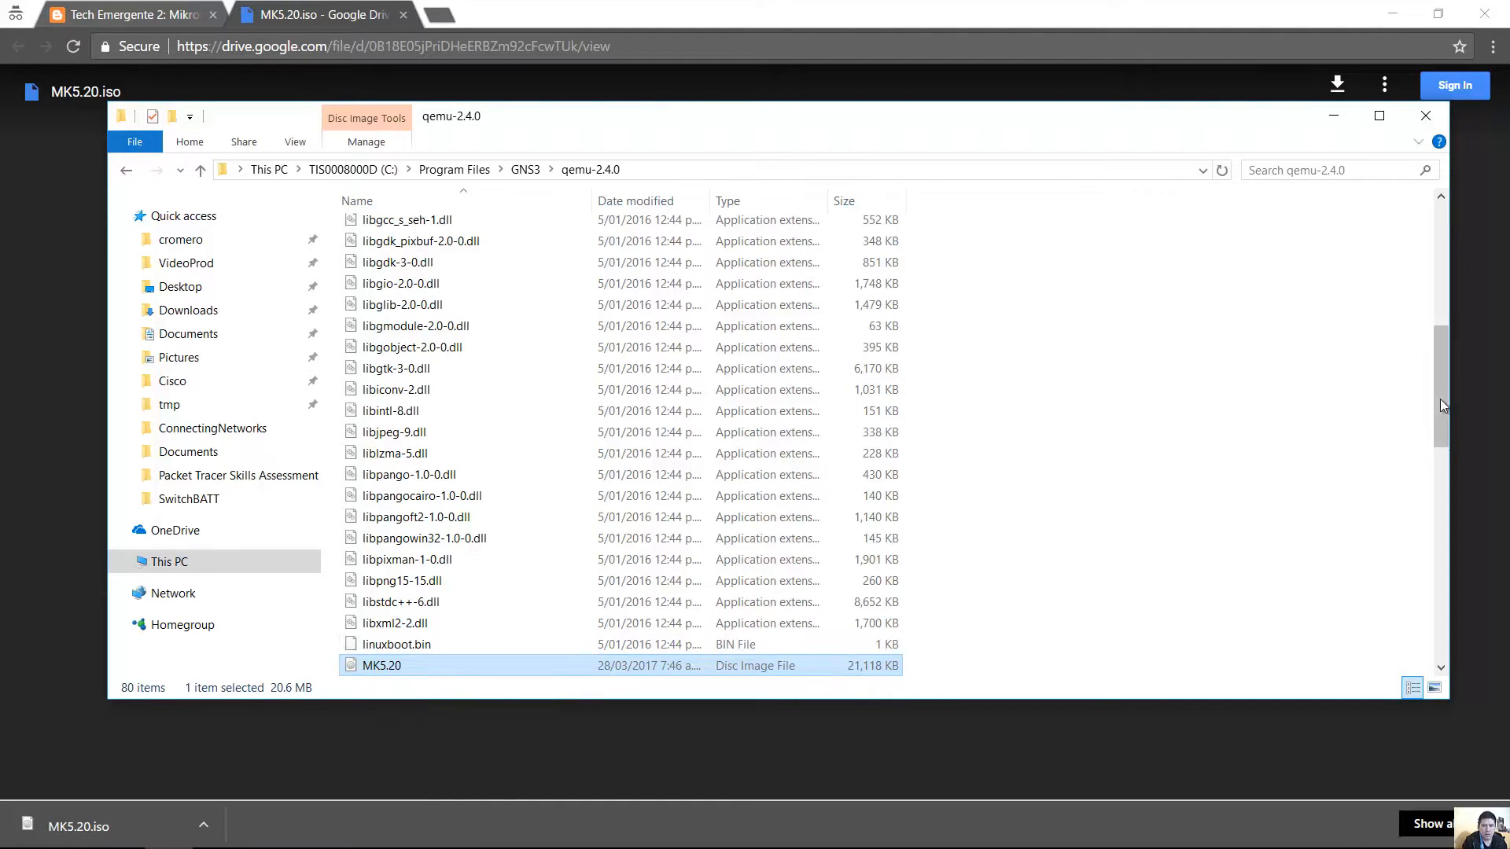
Display and select the qemu-2.4.0 folder's full path in the address bar.
left_click_drag(1439, 398, 1441, 442)
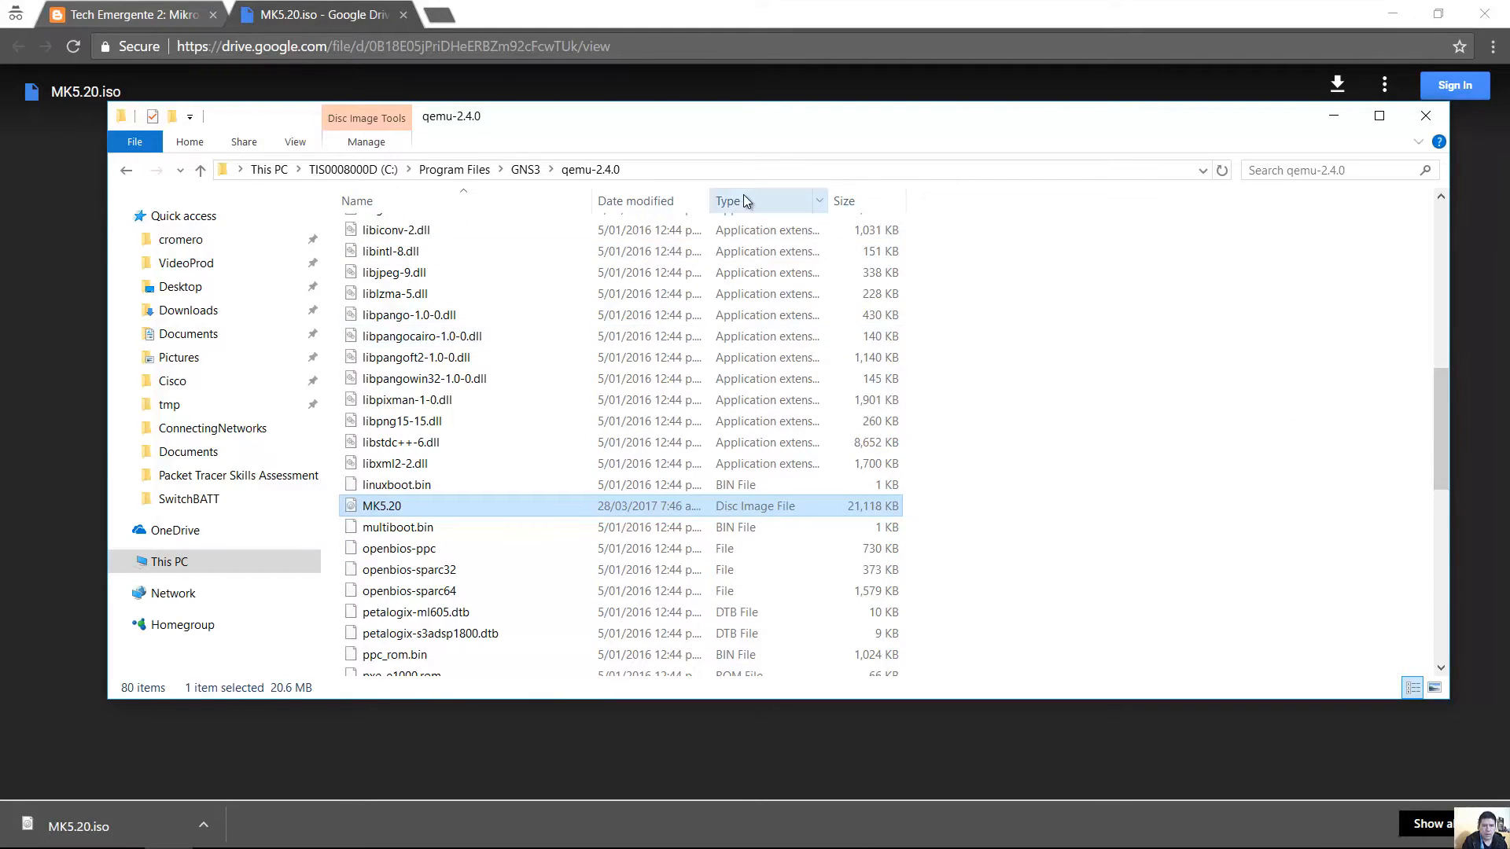
left_click(728, 170)
left_click(439, 168)
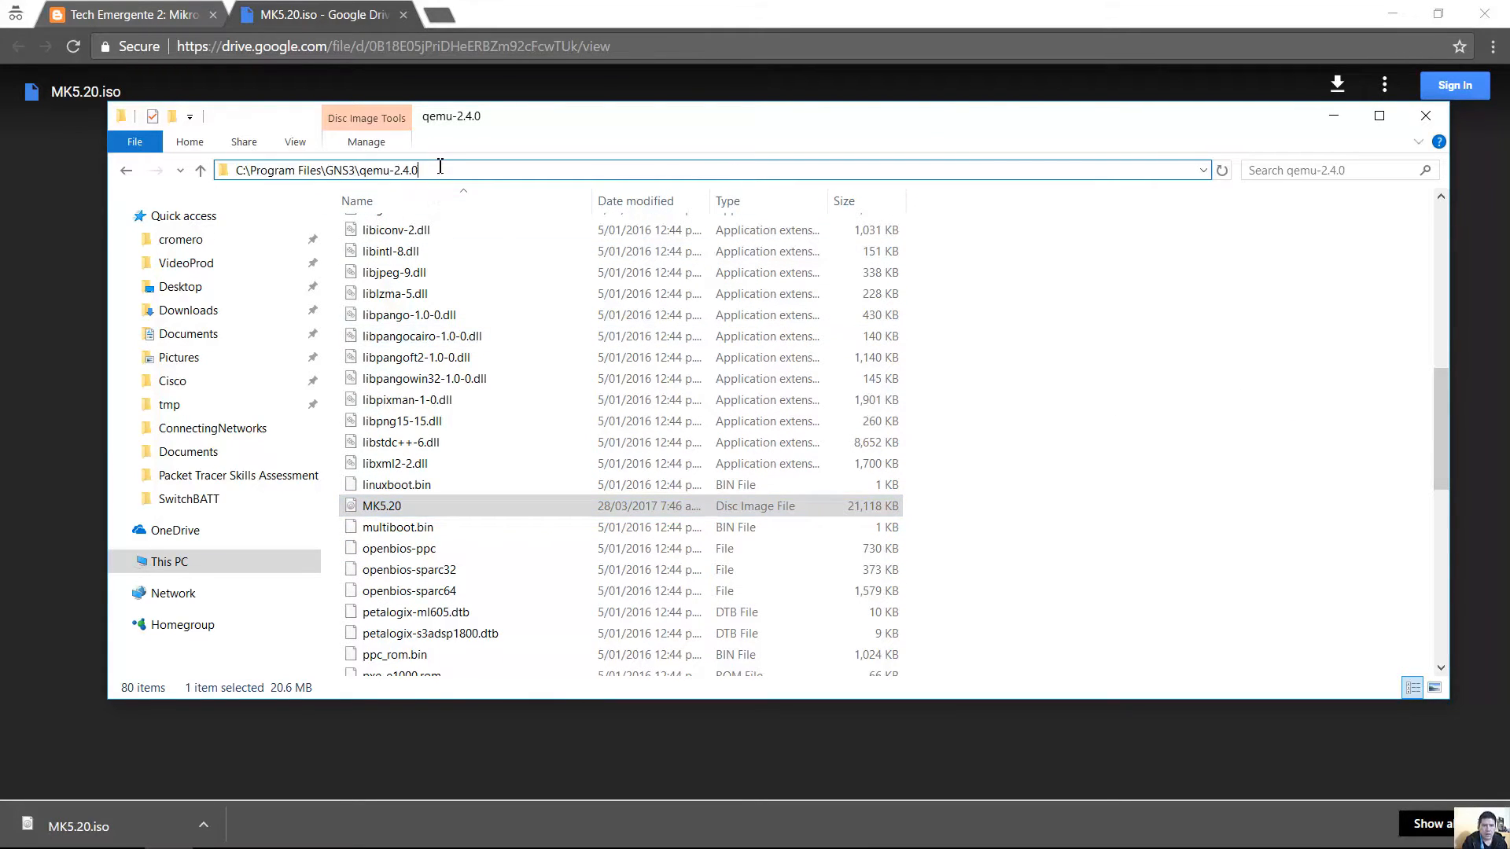
left_click_drag(439, 168, 238, 170)
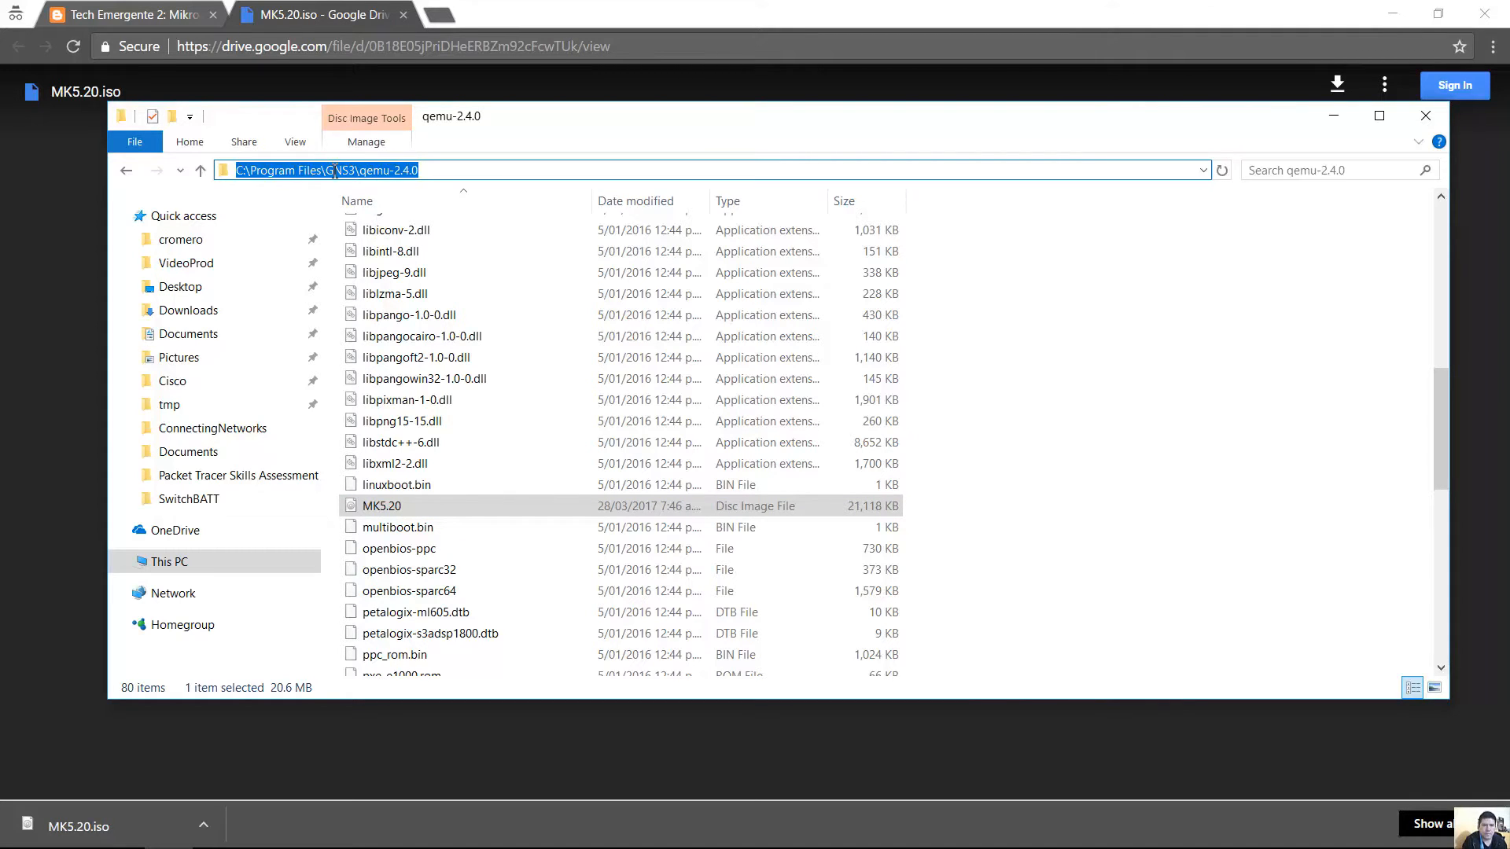
left_click(469, 168)
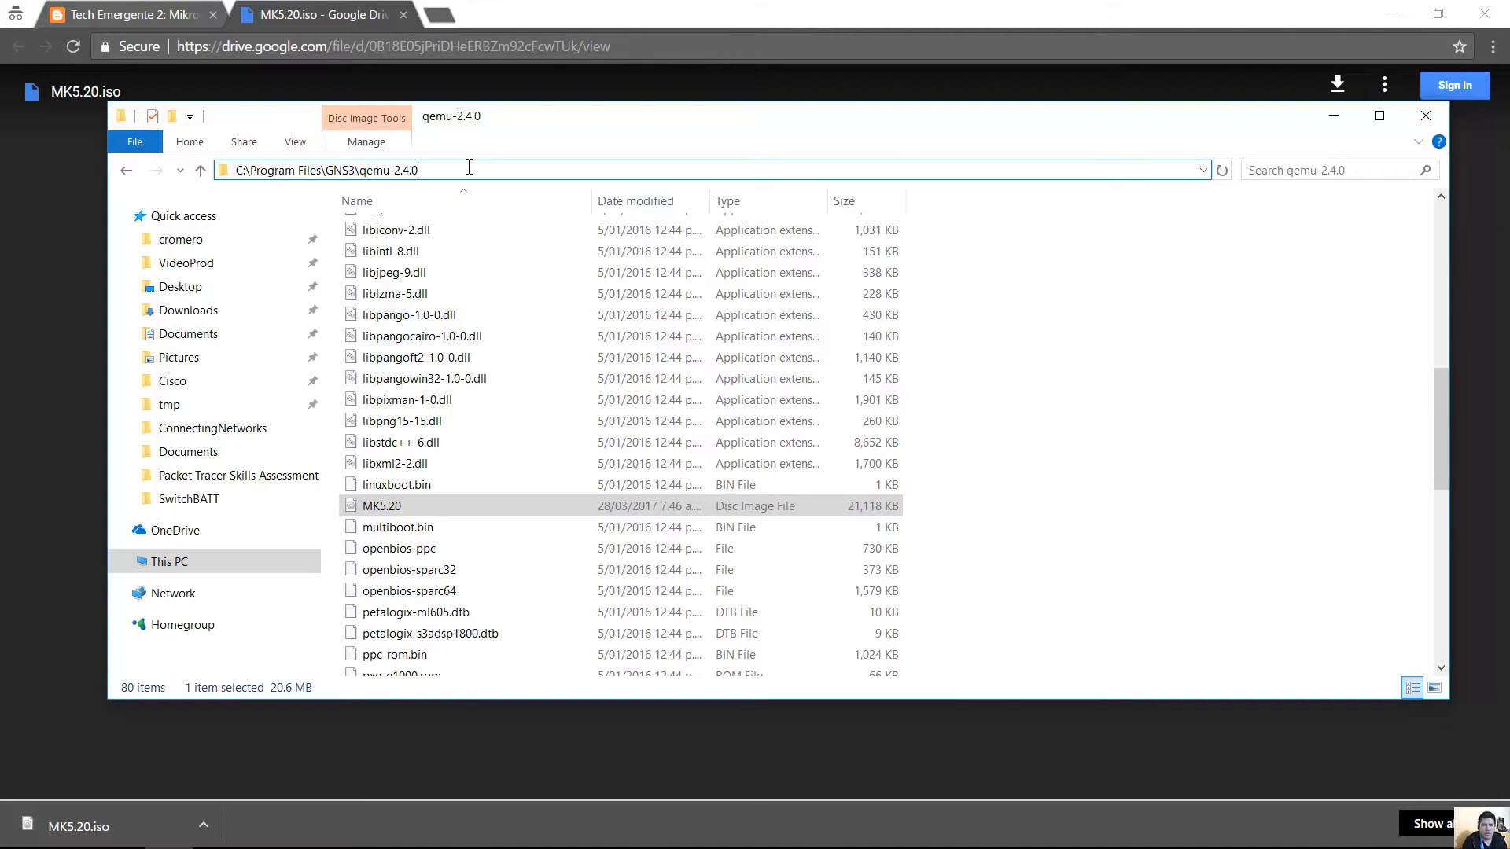
Open Command Prompt as administrator beside the qemu-2.4.0 Explorer window.
key("super")
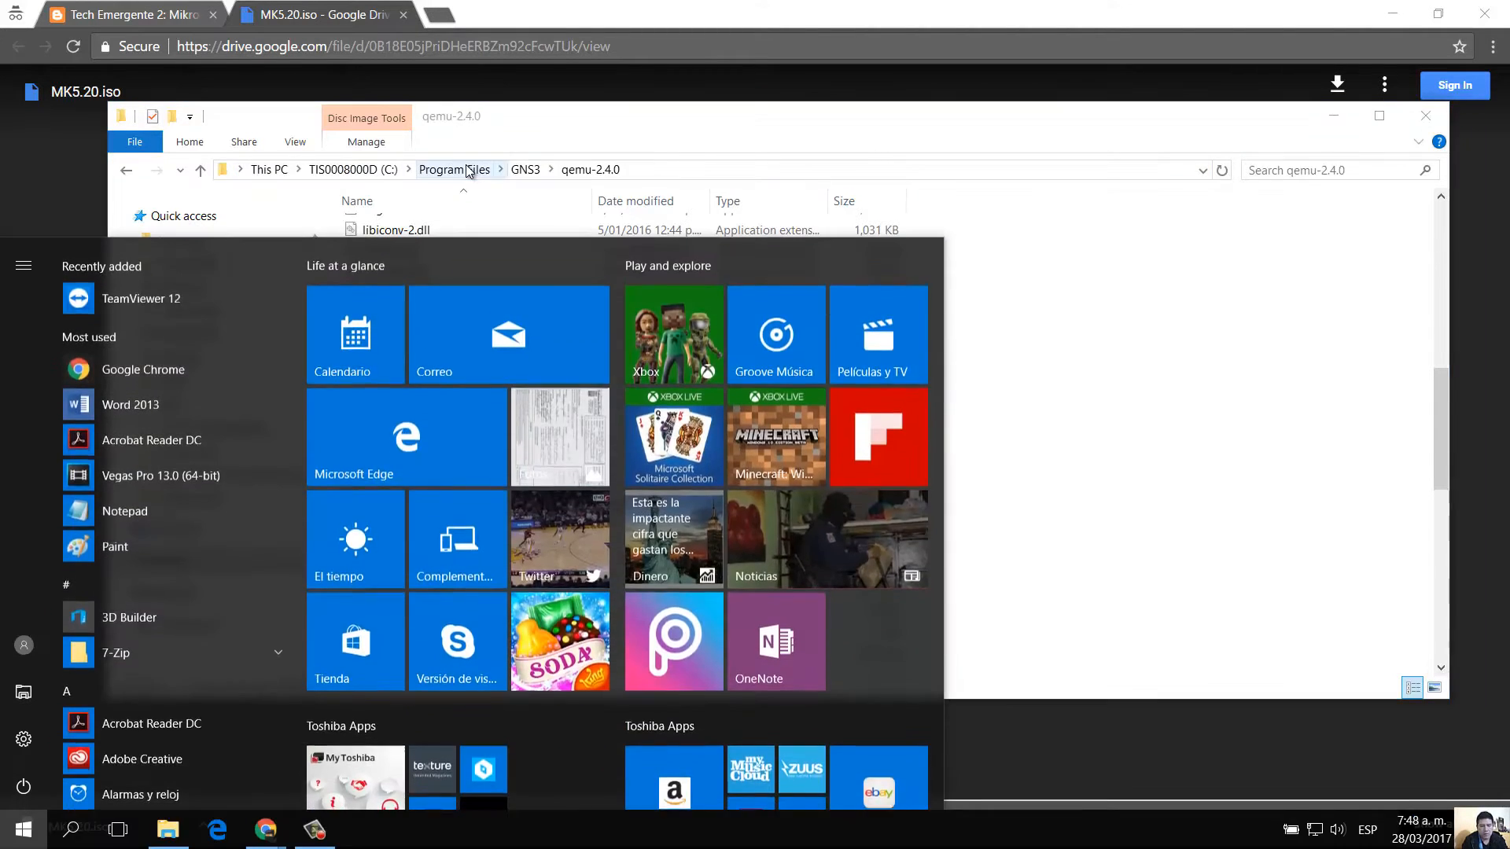
type("cmd")
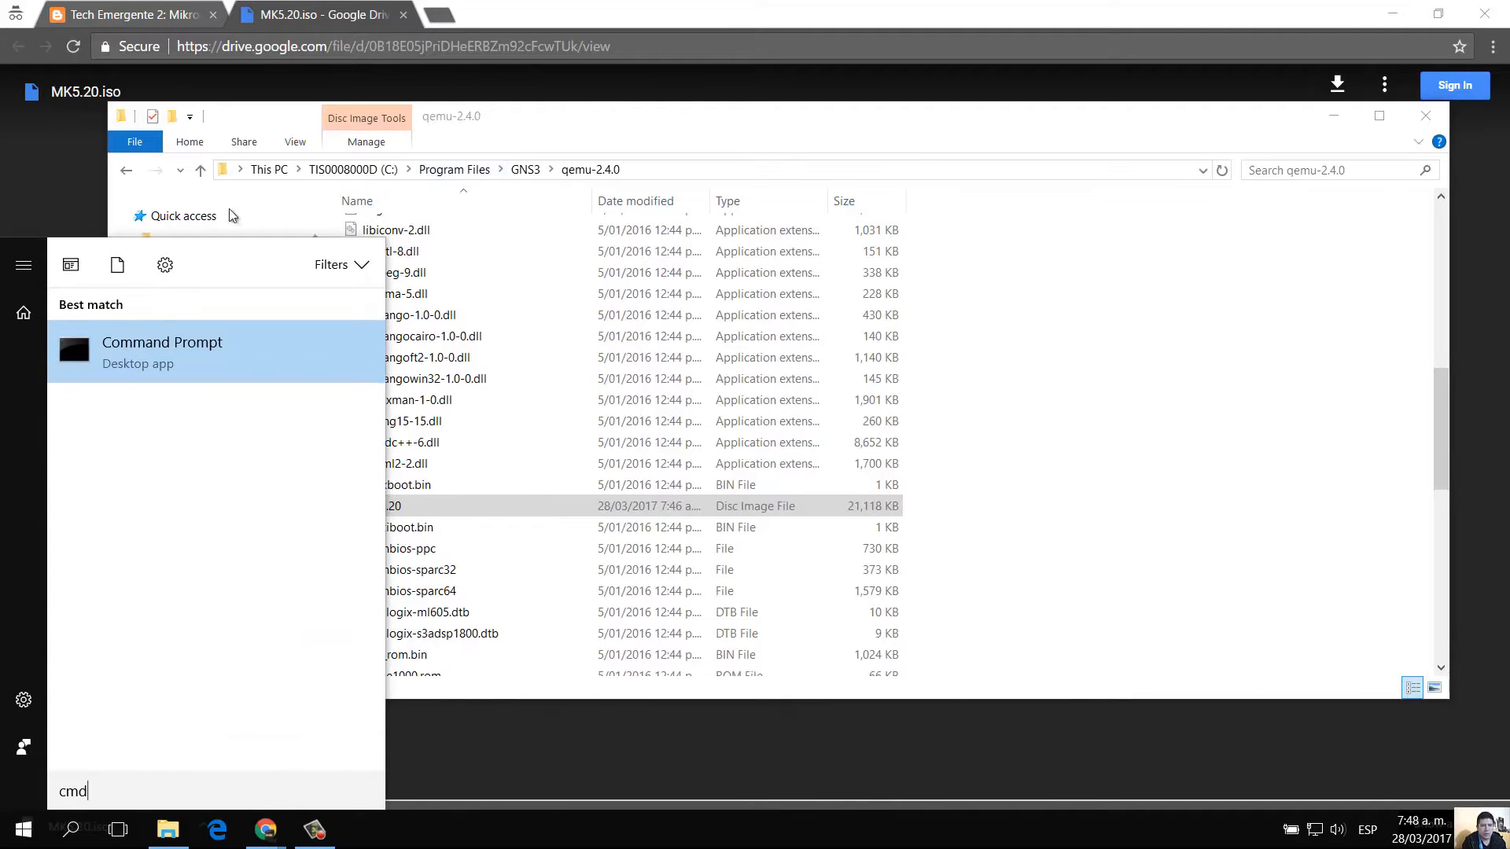
right_click(124, 355)
left_click(190, 384)
right_click(191, 383)
left_click(191, 378)
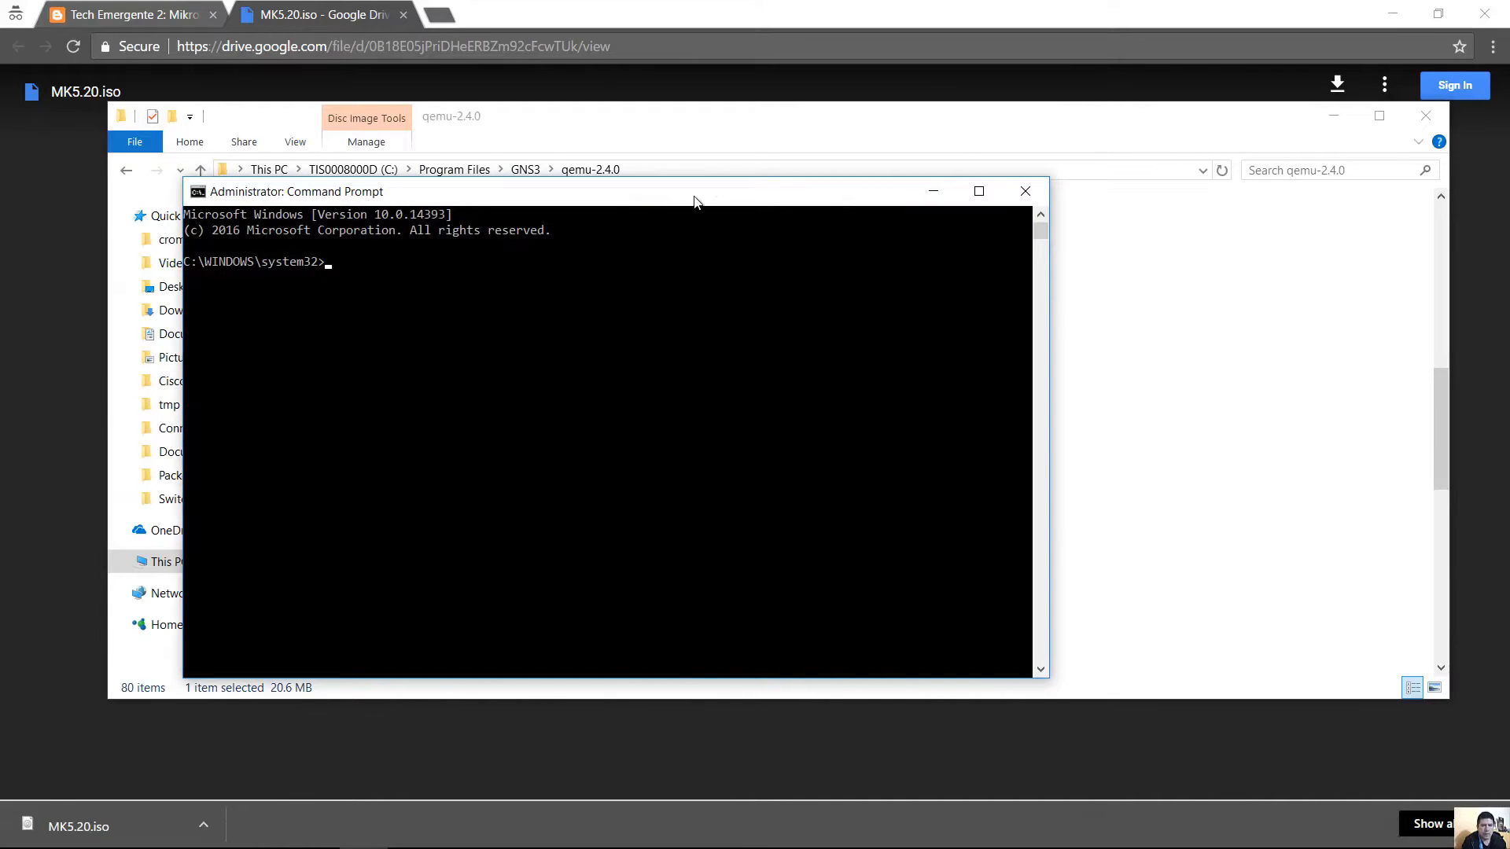
left_click_drag(695, 201, 981, 234)
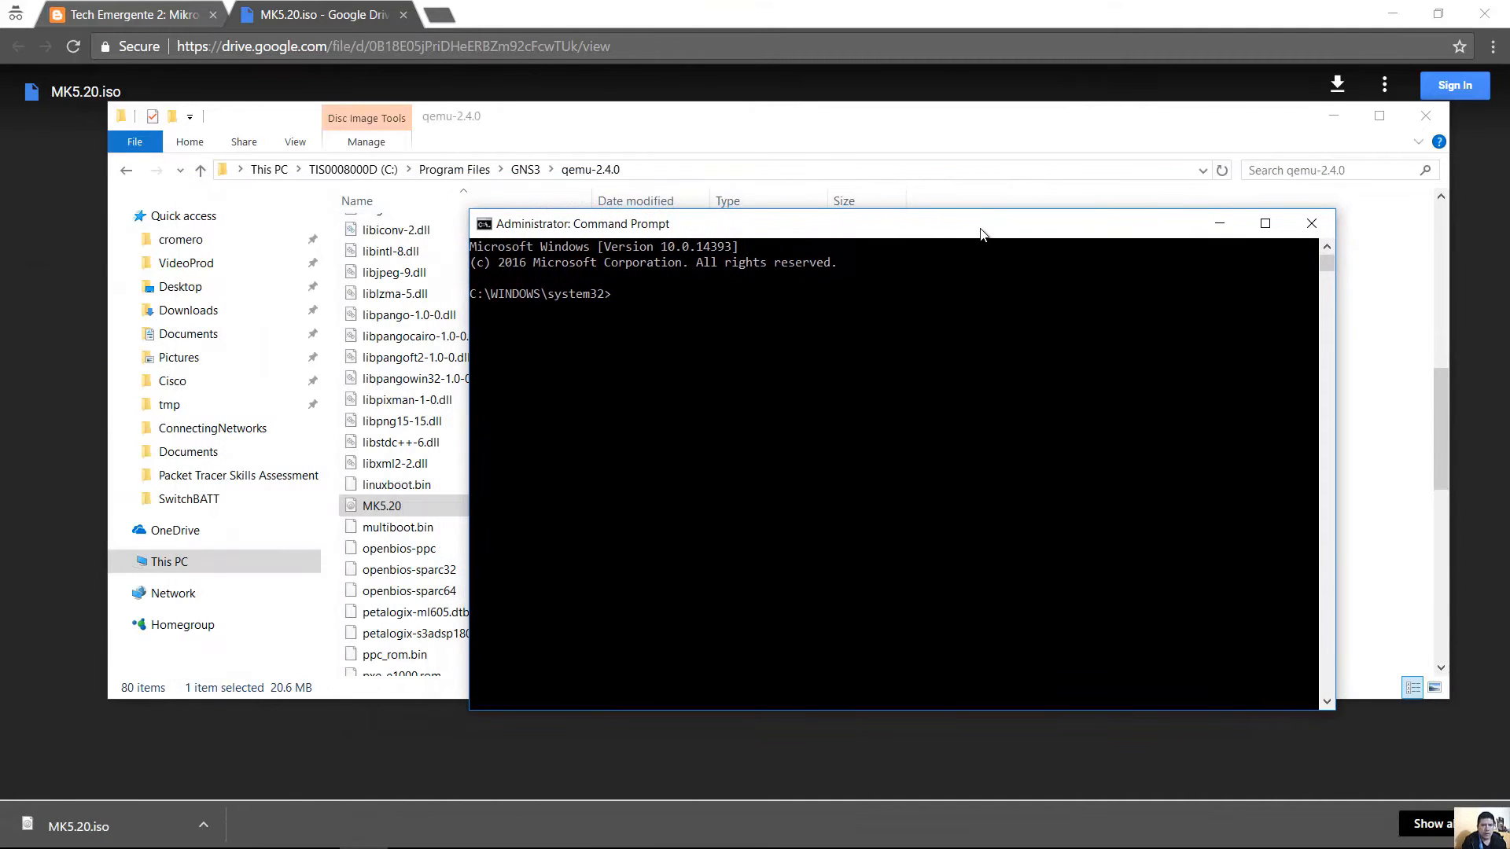
left_click(686, 158)
left_click(653, 166)
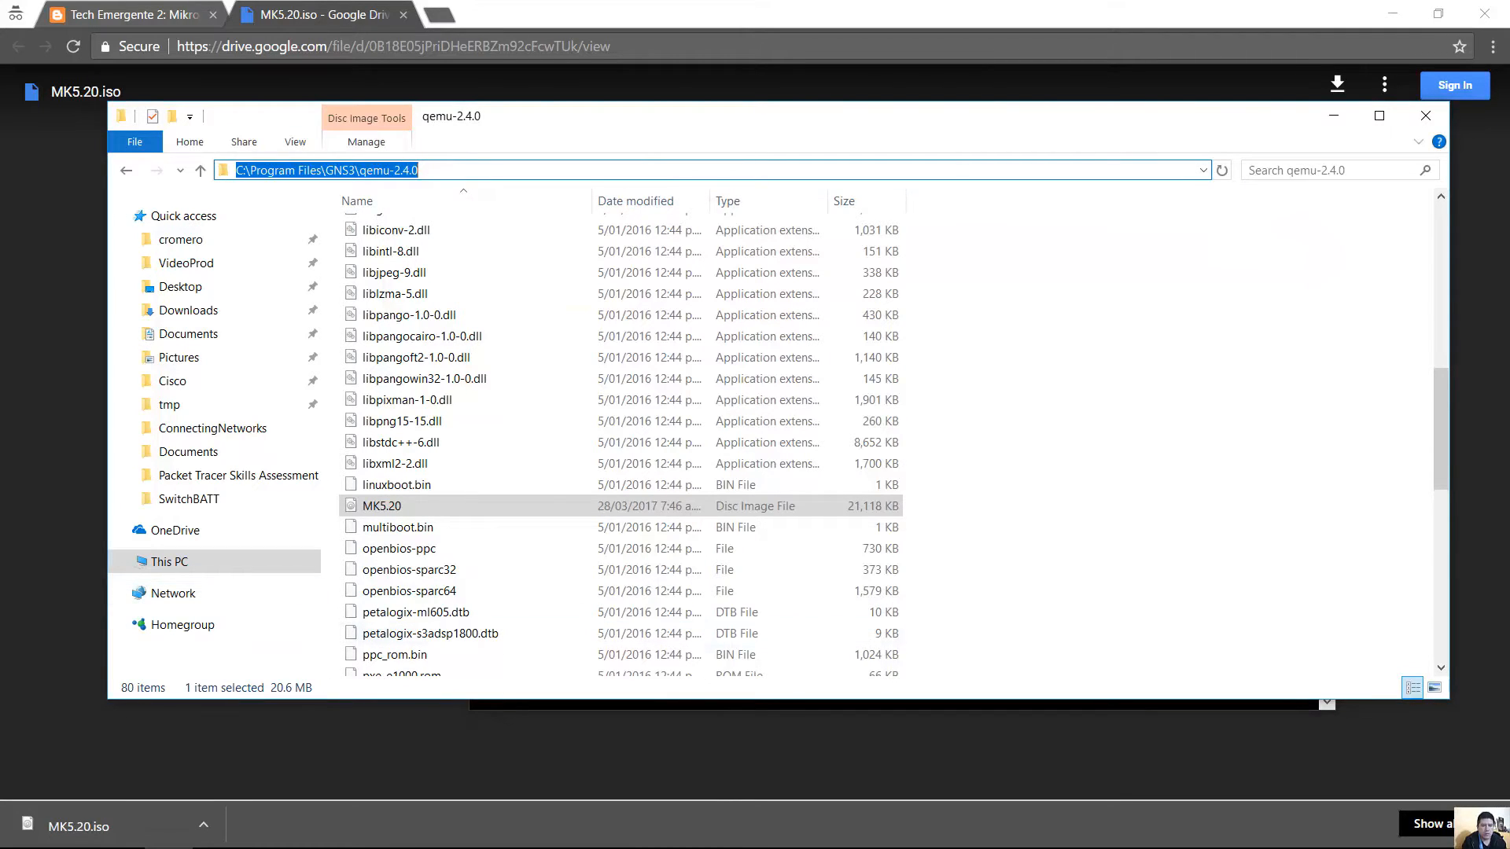
left_click(362, 840)
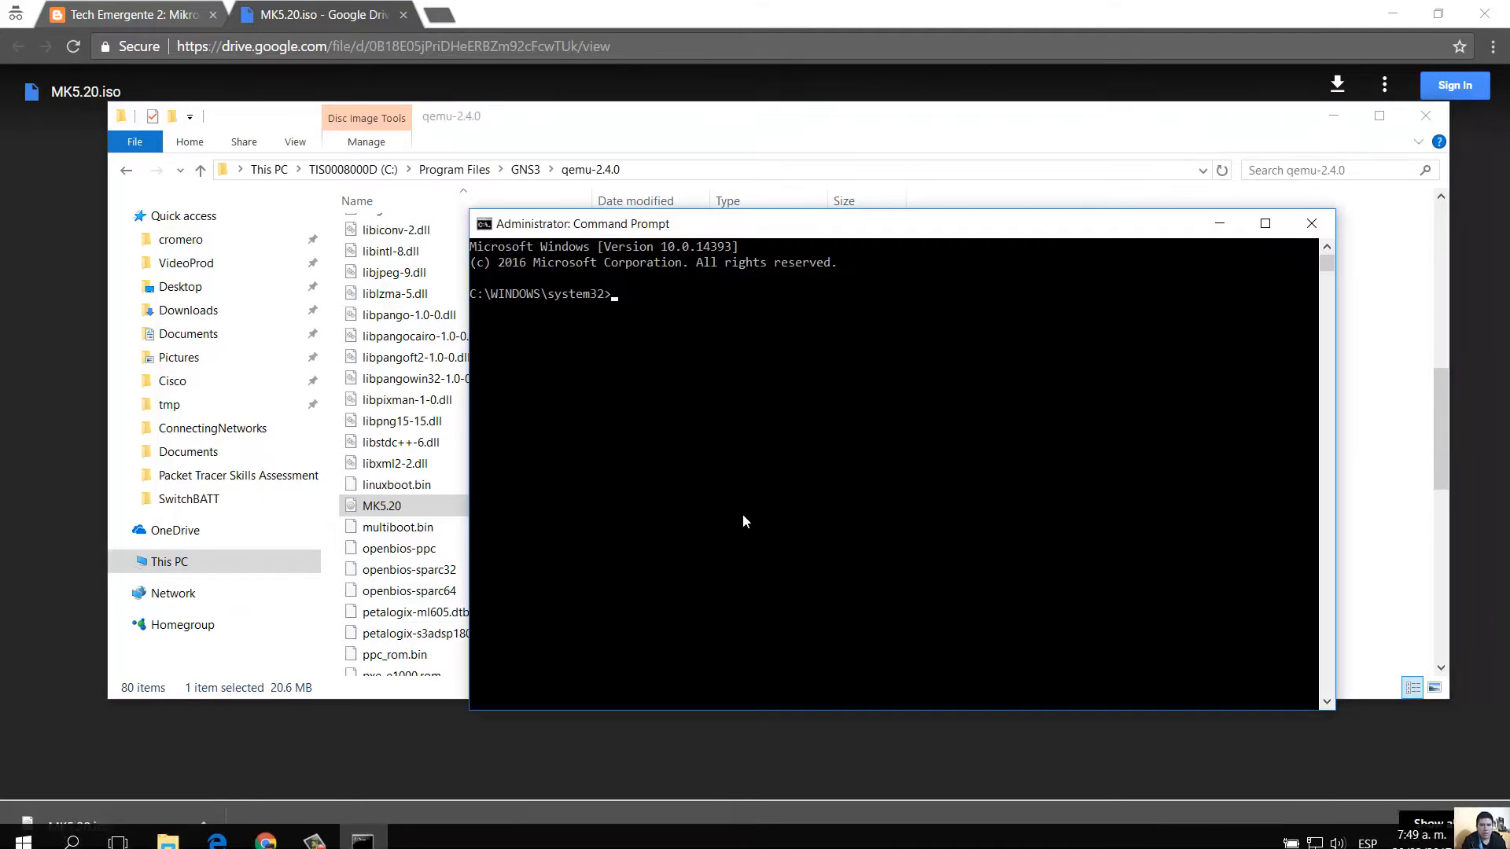
Change directory to C:\Program Files\GNS3 with cd\, cd "Program Files", cd GNS3.
type("cd\\")
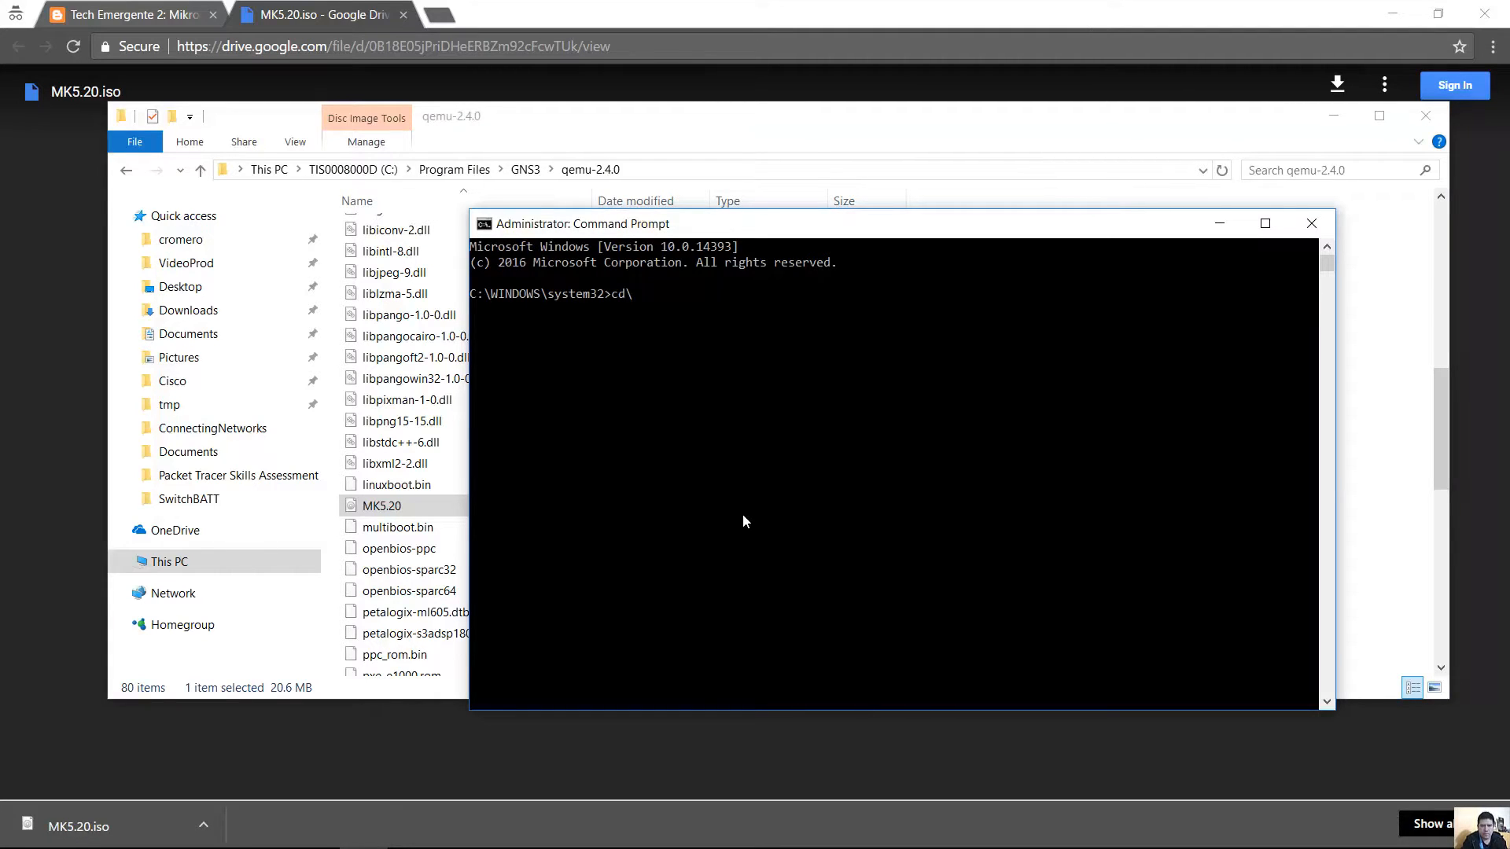
key("Return")
type("cd \"Program Files\"")
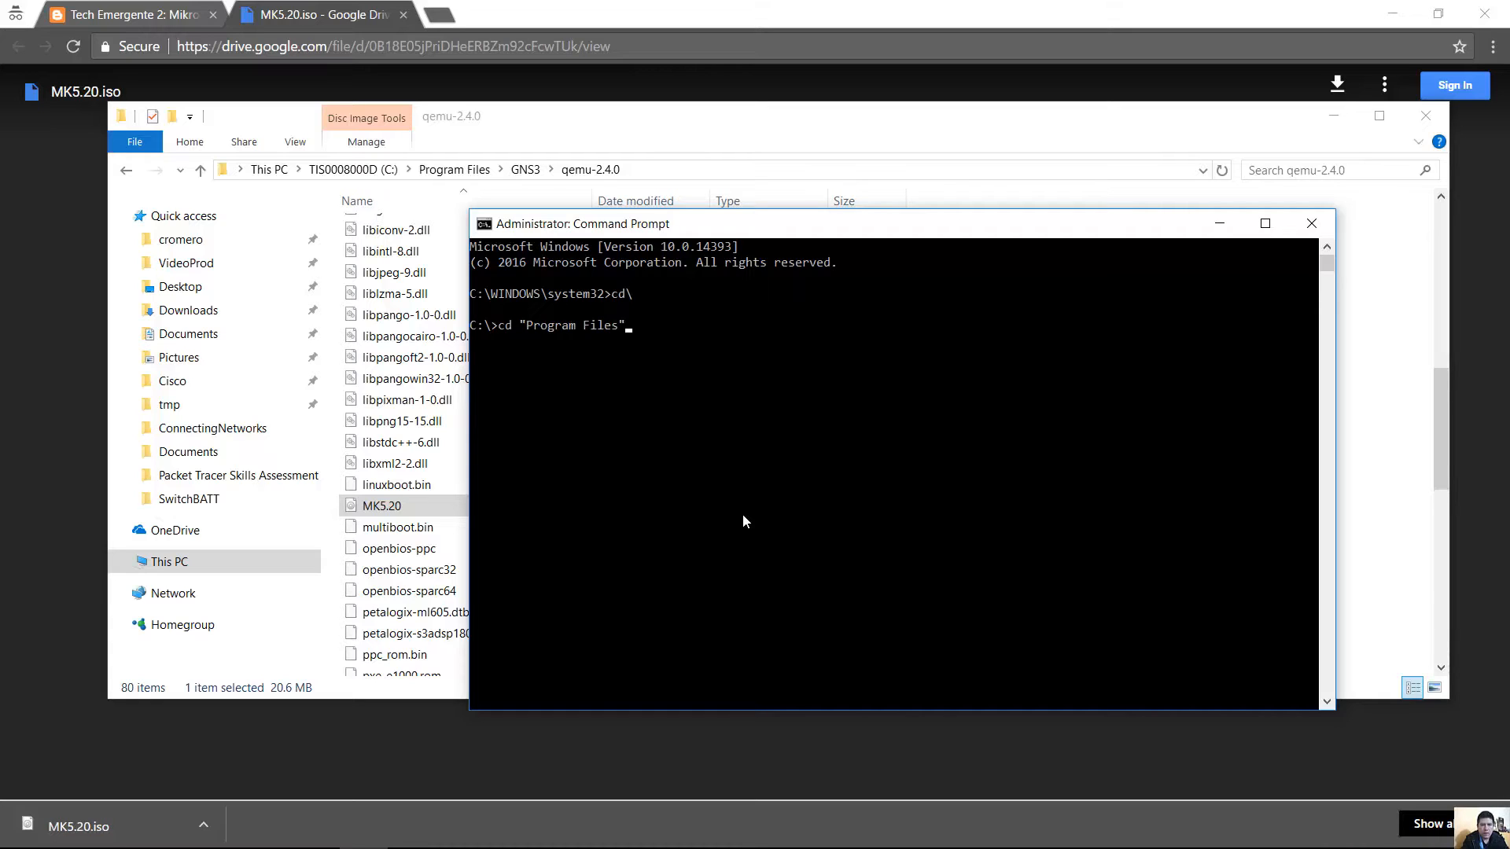
key("Return")
type("cd GNS3")
key("Return")
Enter the qemu-2.4.0 folder using Tab completion.
type("cd")
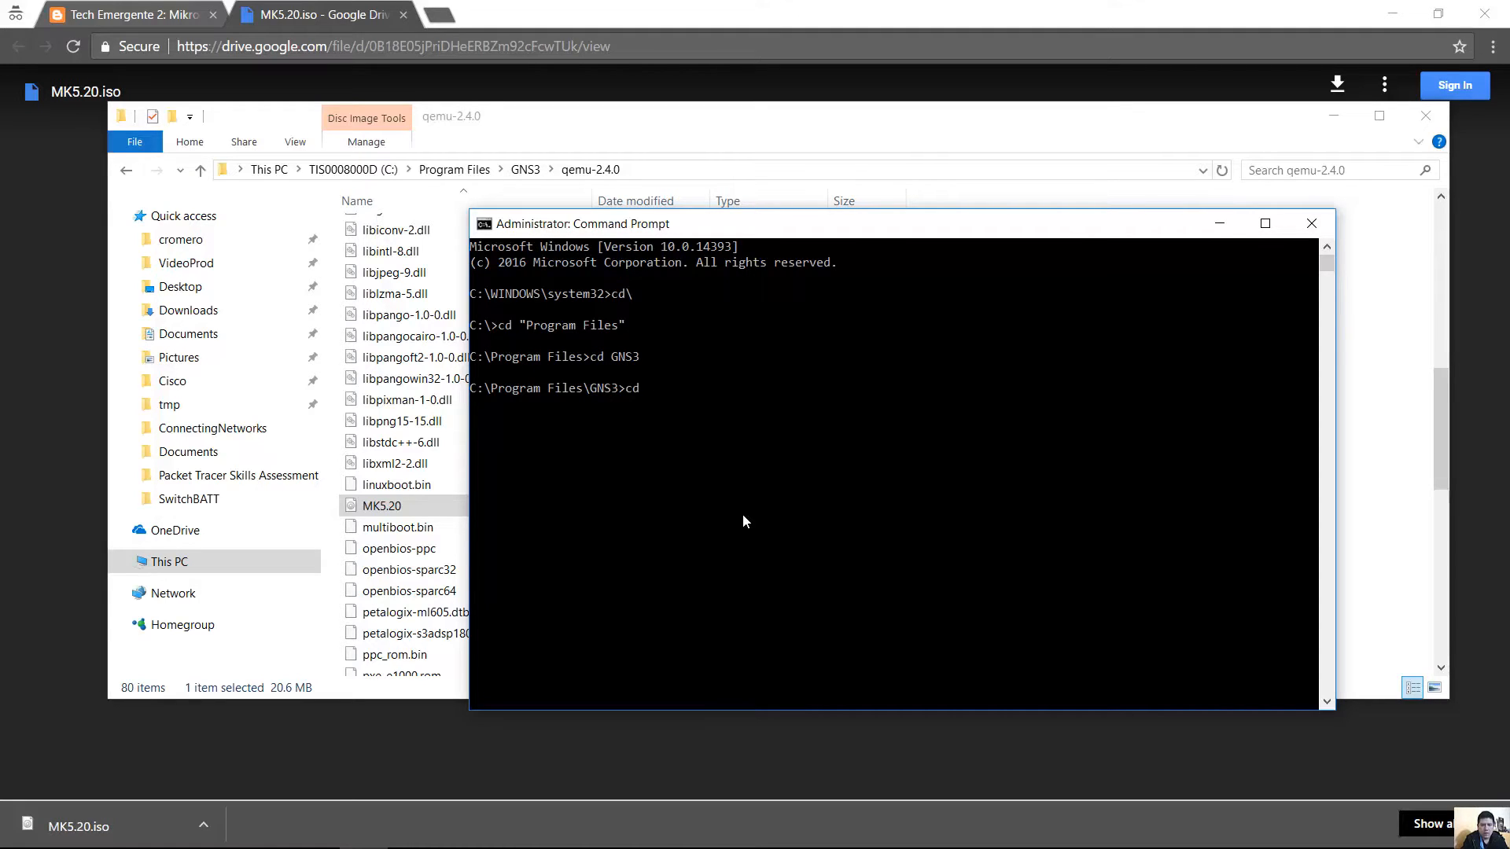
type(" qemu")
key("Tab")
key("BackSpace")
key("BackSpace")
key("BackSpace")
key("BackSpace")
key("BackSpace")
key("BackSpace")
type("2.4.0")
key("Return")
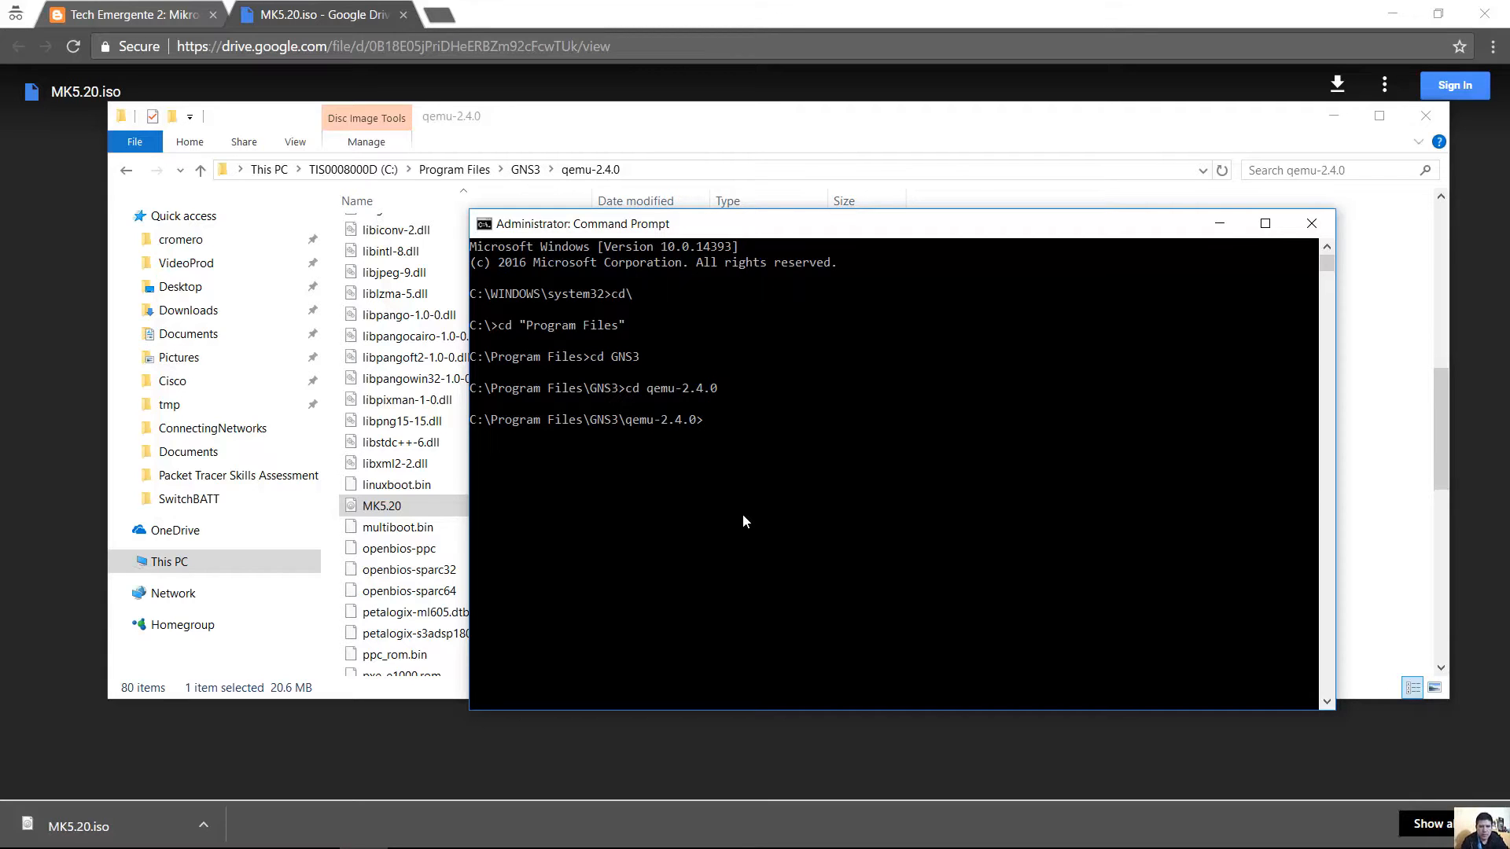
Locate the qemu-img program in the qemu-2.4.0 folder listing.
left_click(758, 111)
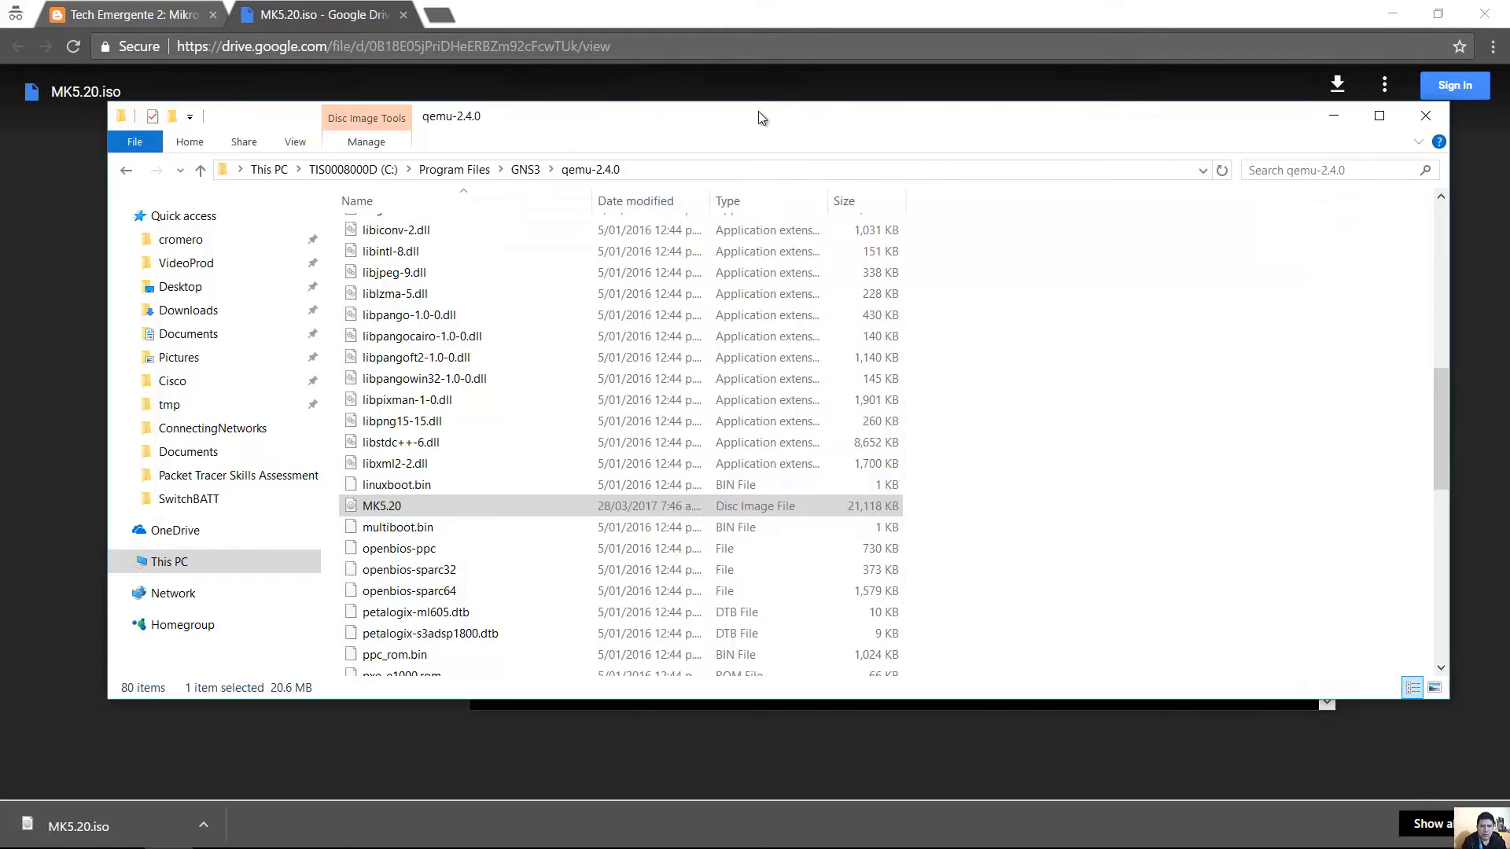
left_click_drag(1434, 418, 1422, 525)
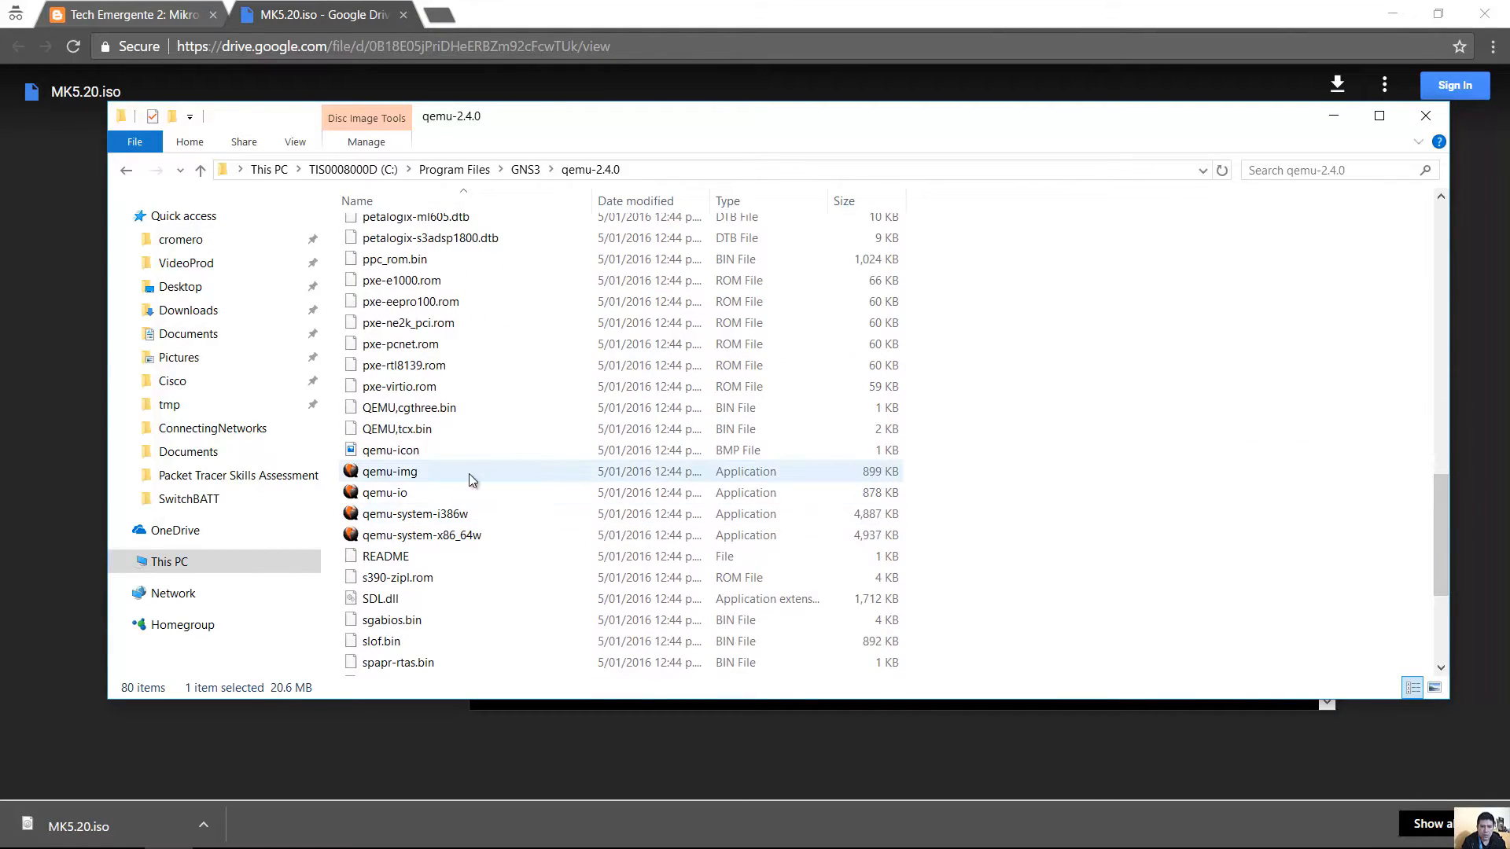
left_click(422, 473)
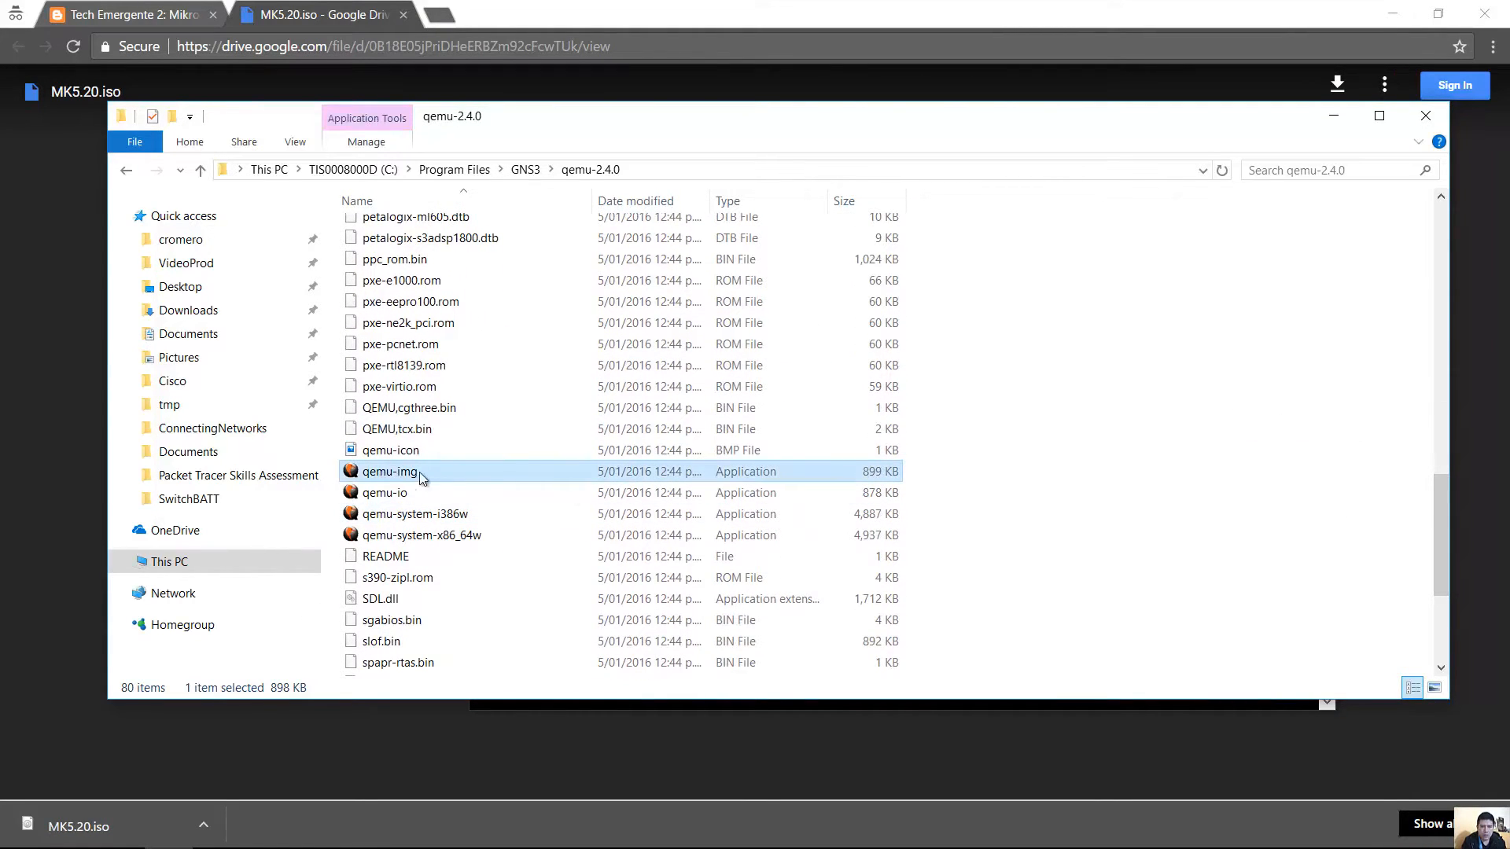
left_click(381, 831)
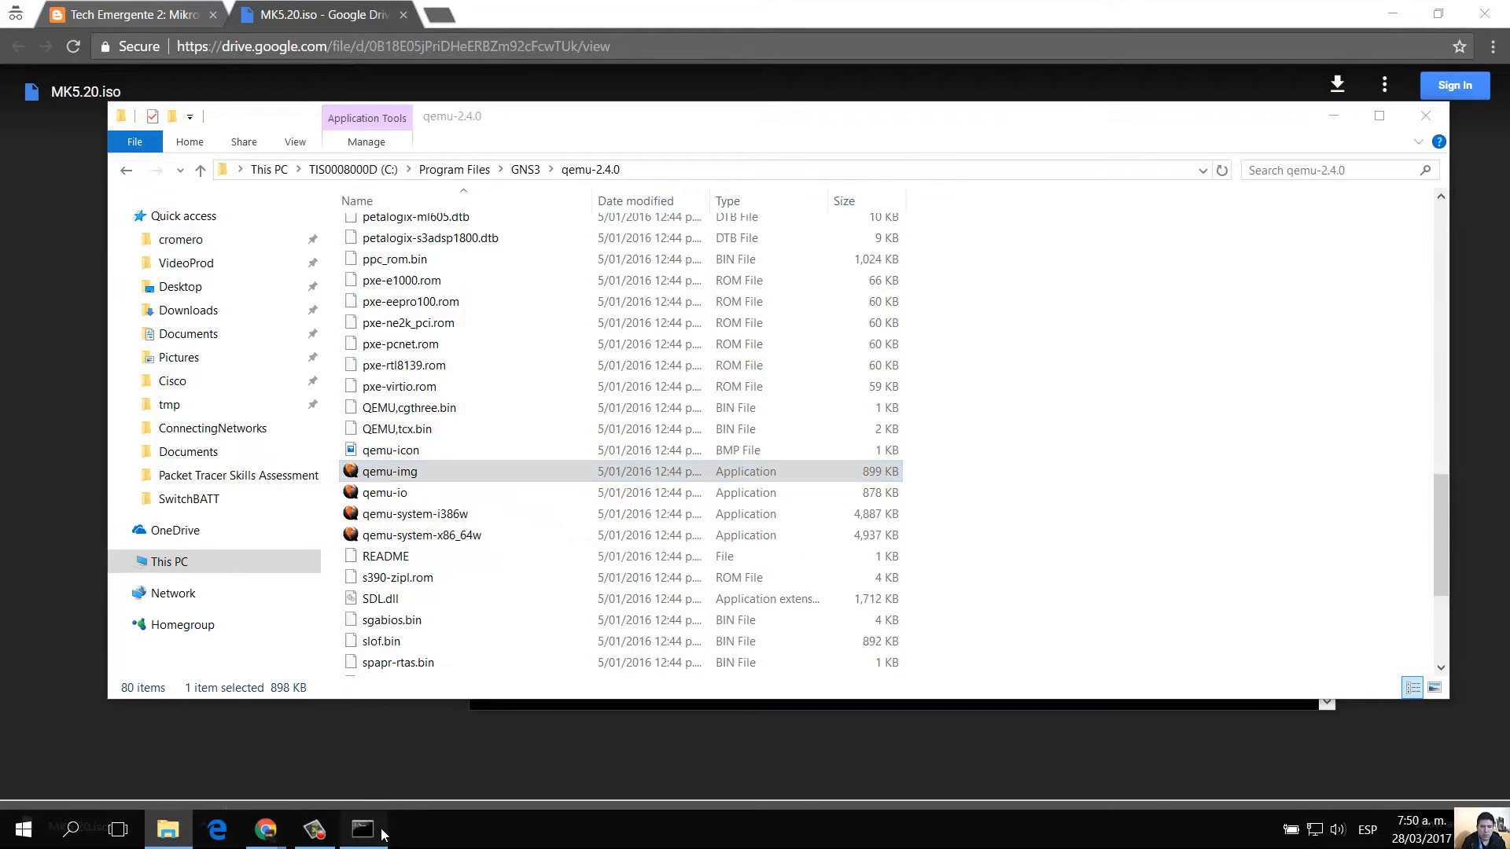
Run qemu-img.exe create -f qcow2 mikrotik1.img 256M.
type("qe")
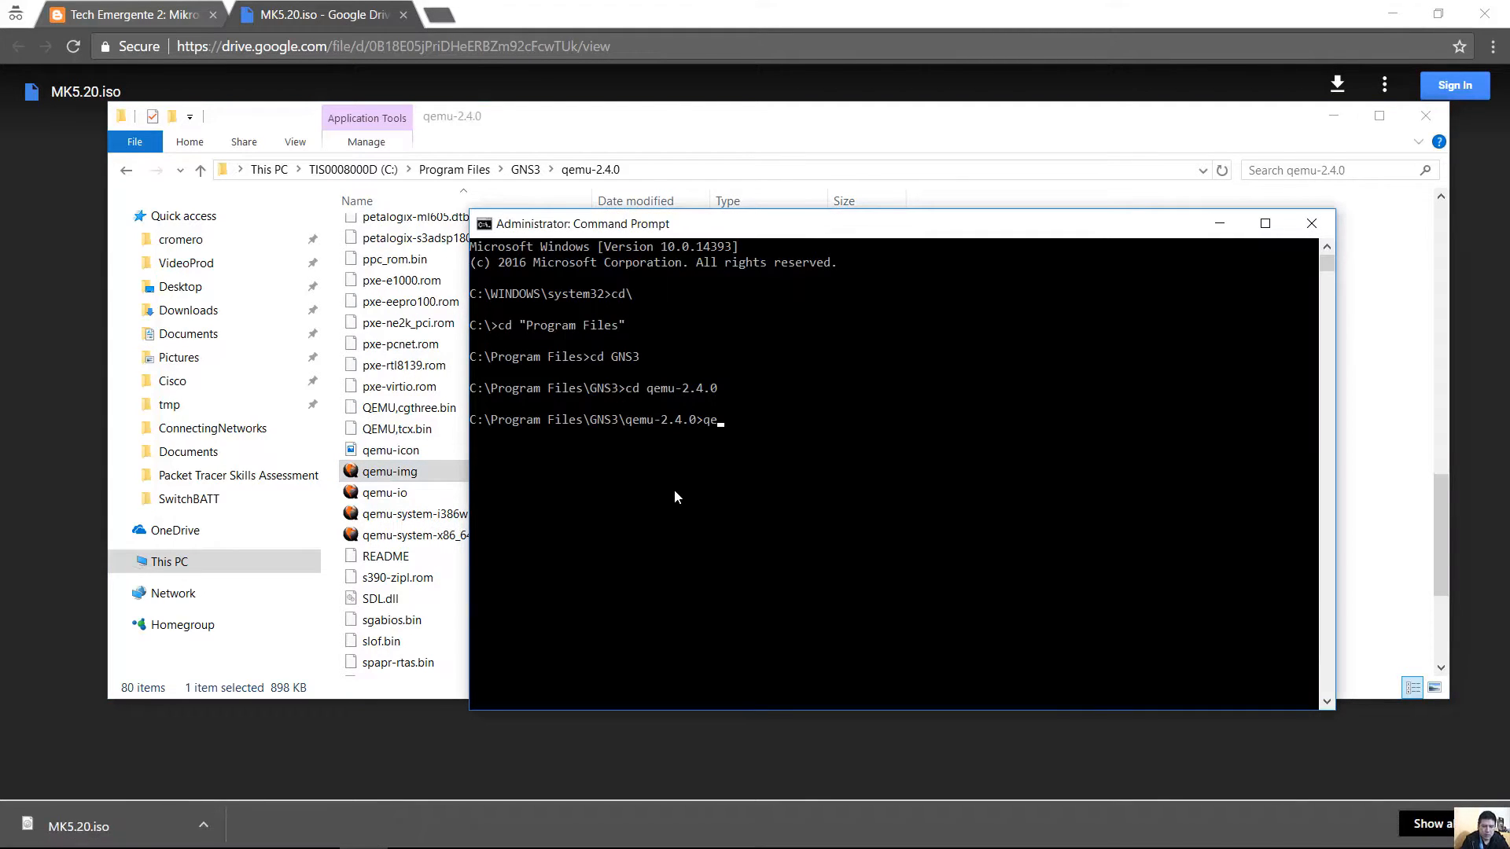
type("mu-img.exe create")
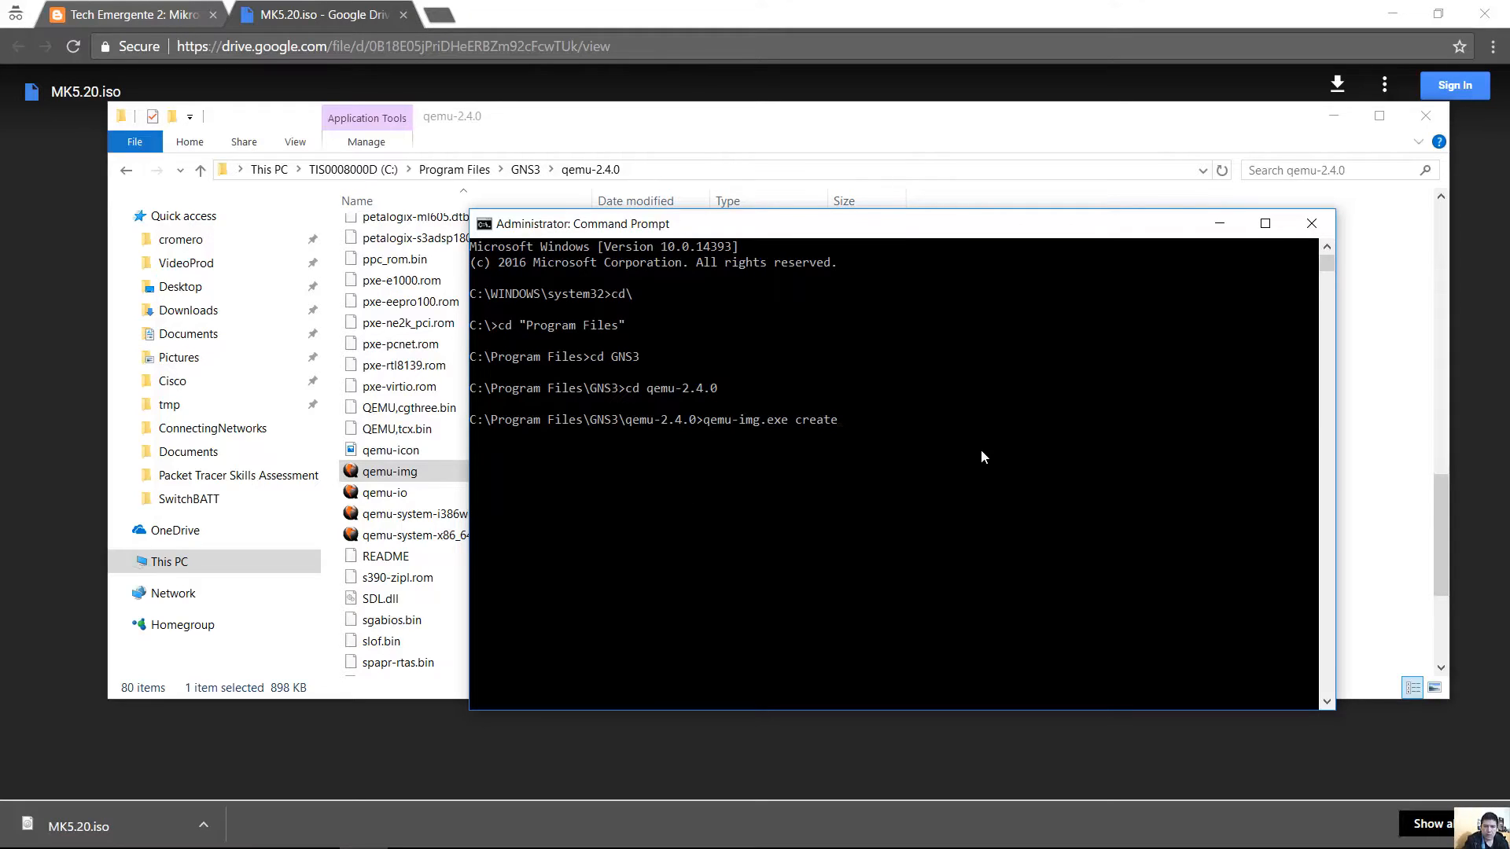
type(" -f")
type("qc")
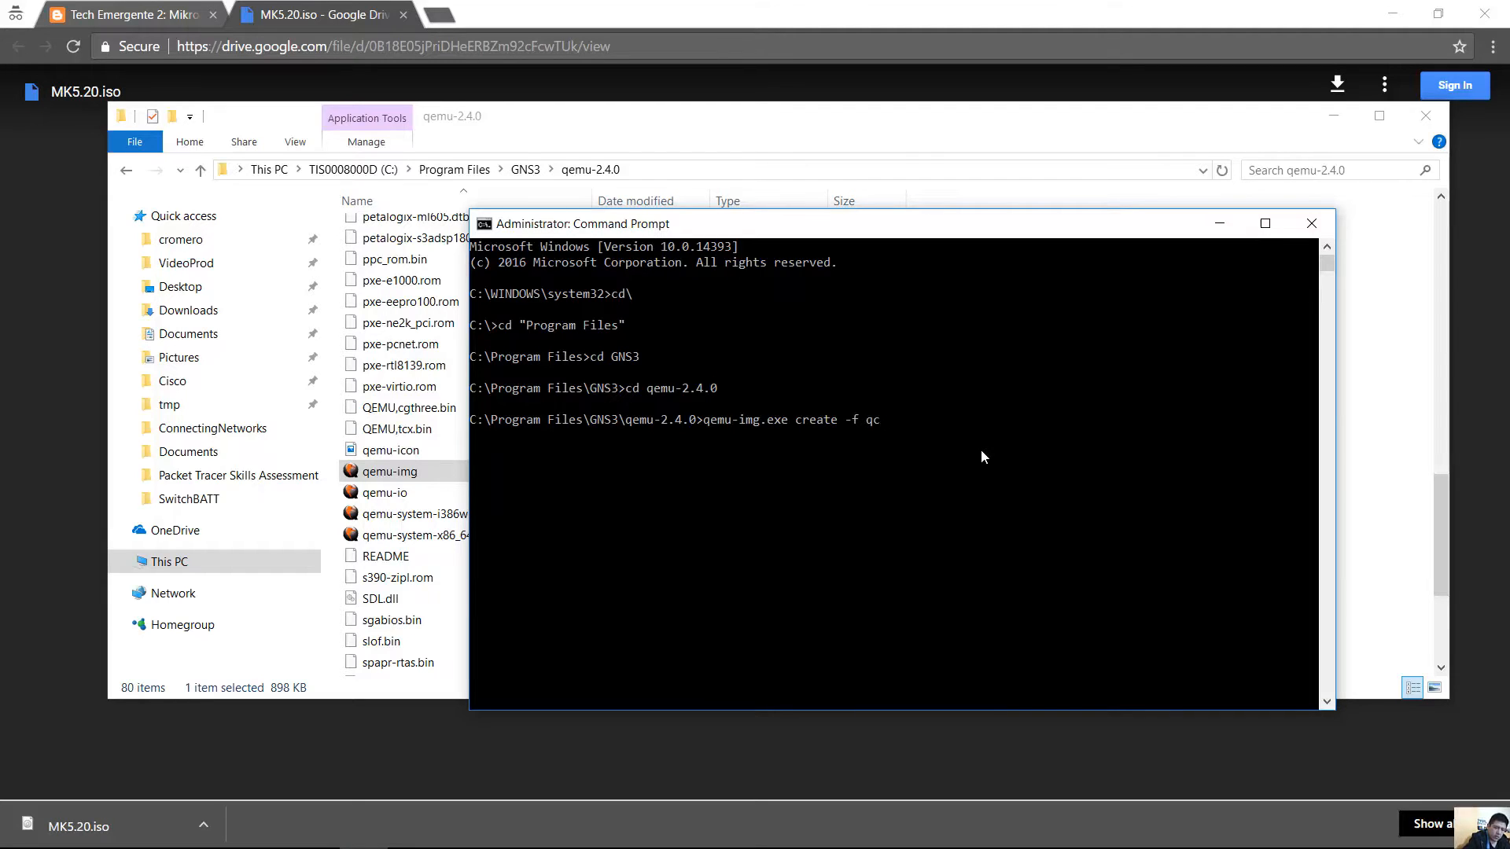
type("ow2")
left_click_drag(866, 420, 902, 426)
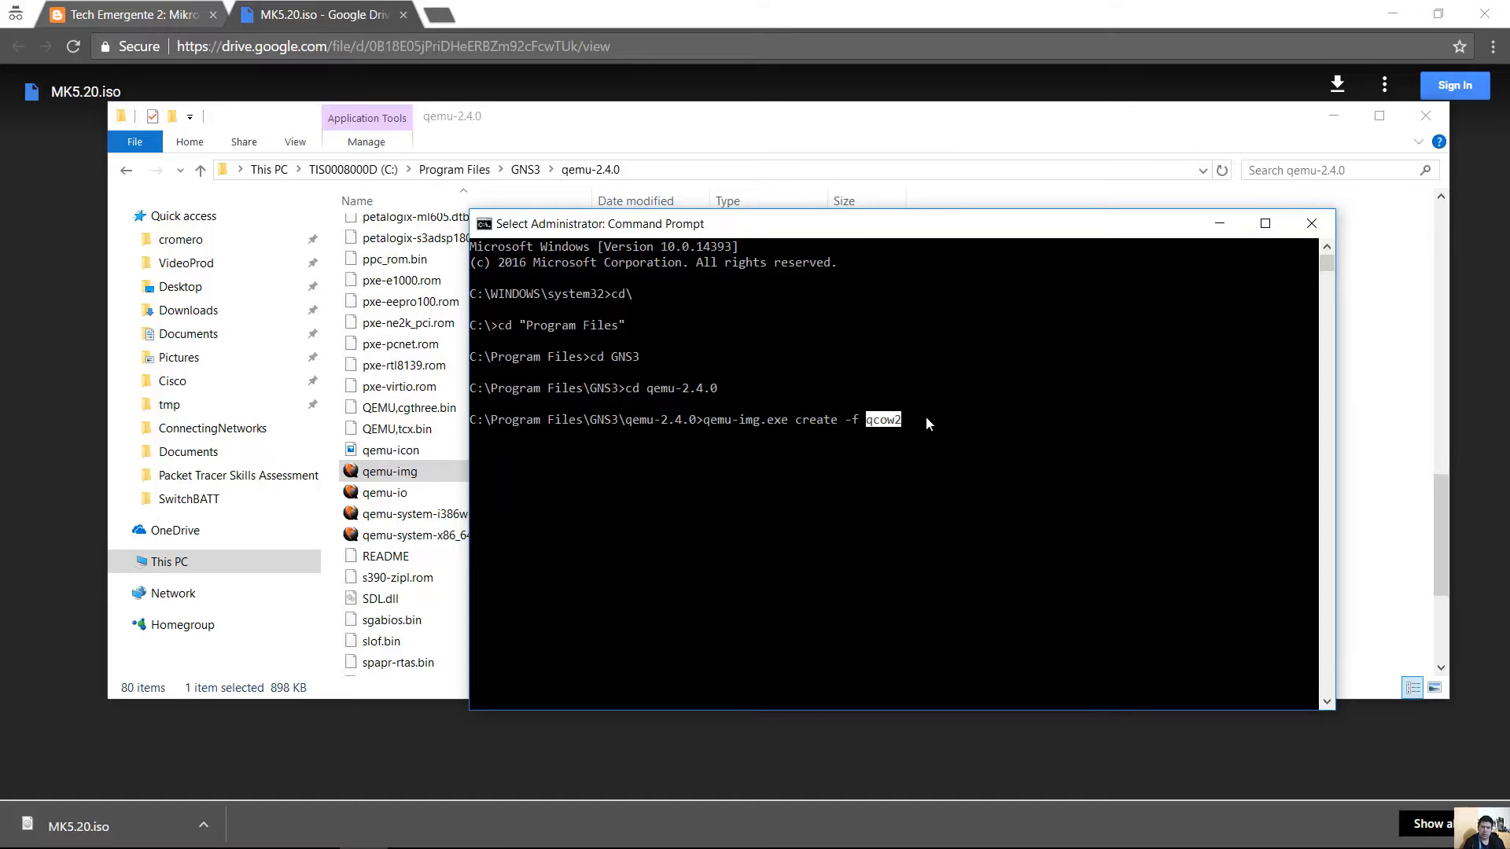
right_click(952, 338)
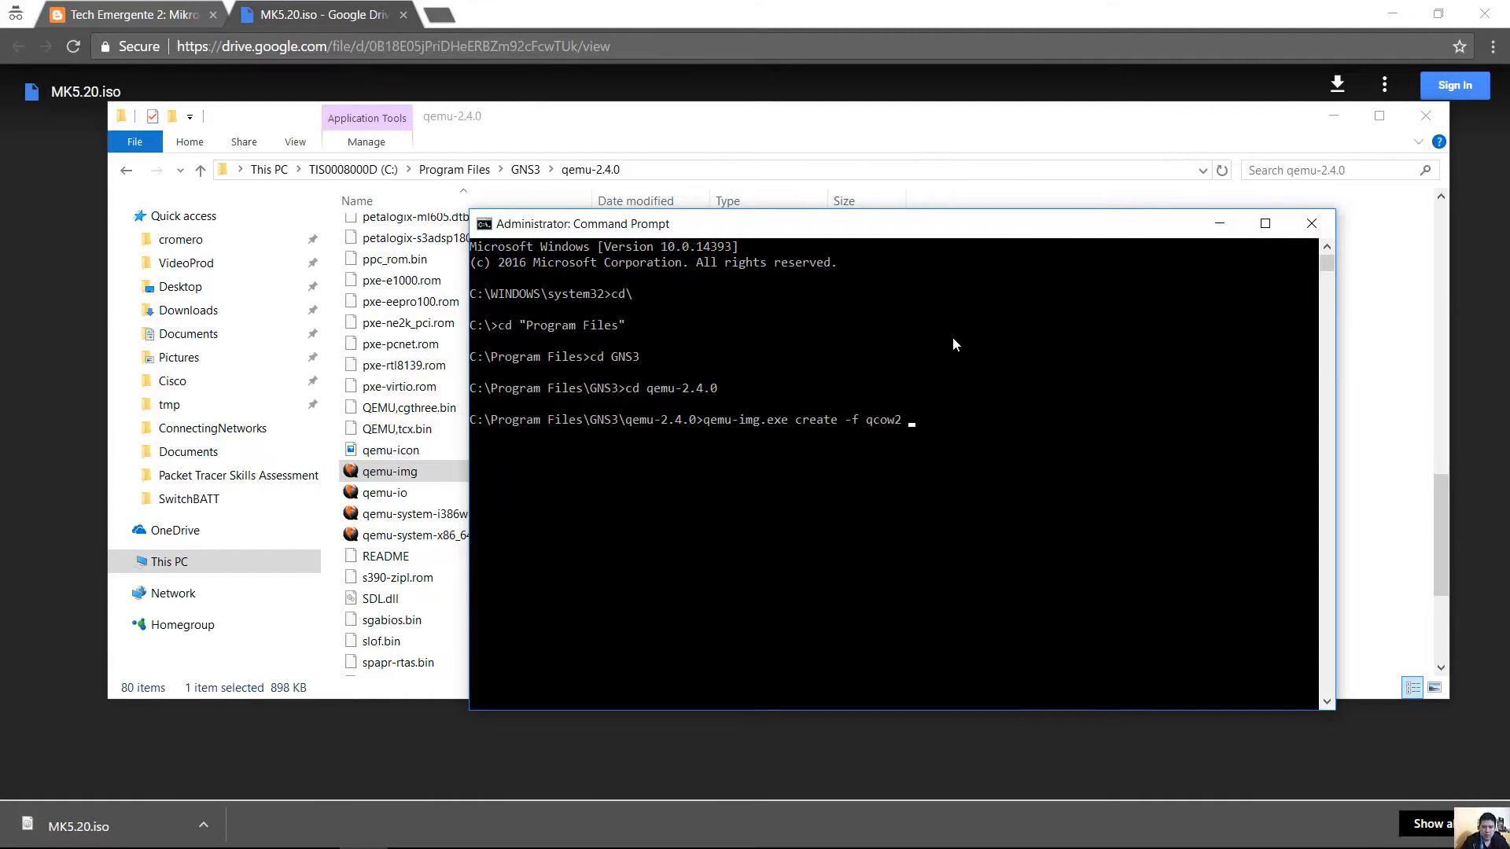
type("mikrotik1.img")
type("256M")
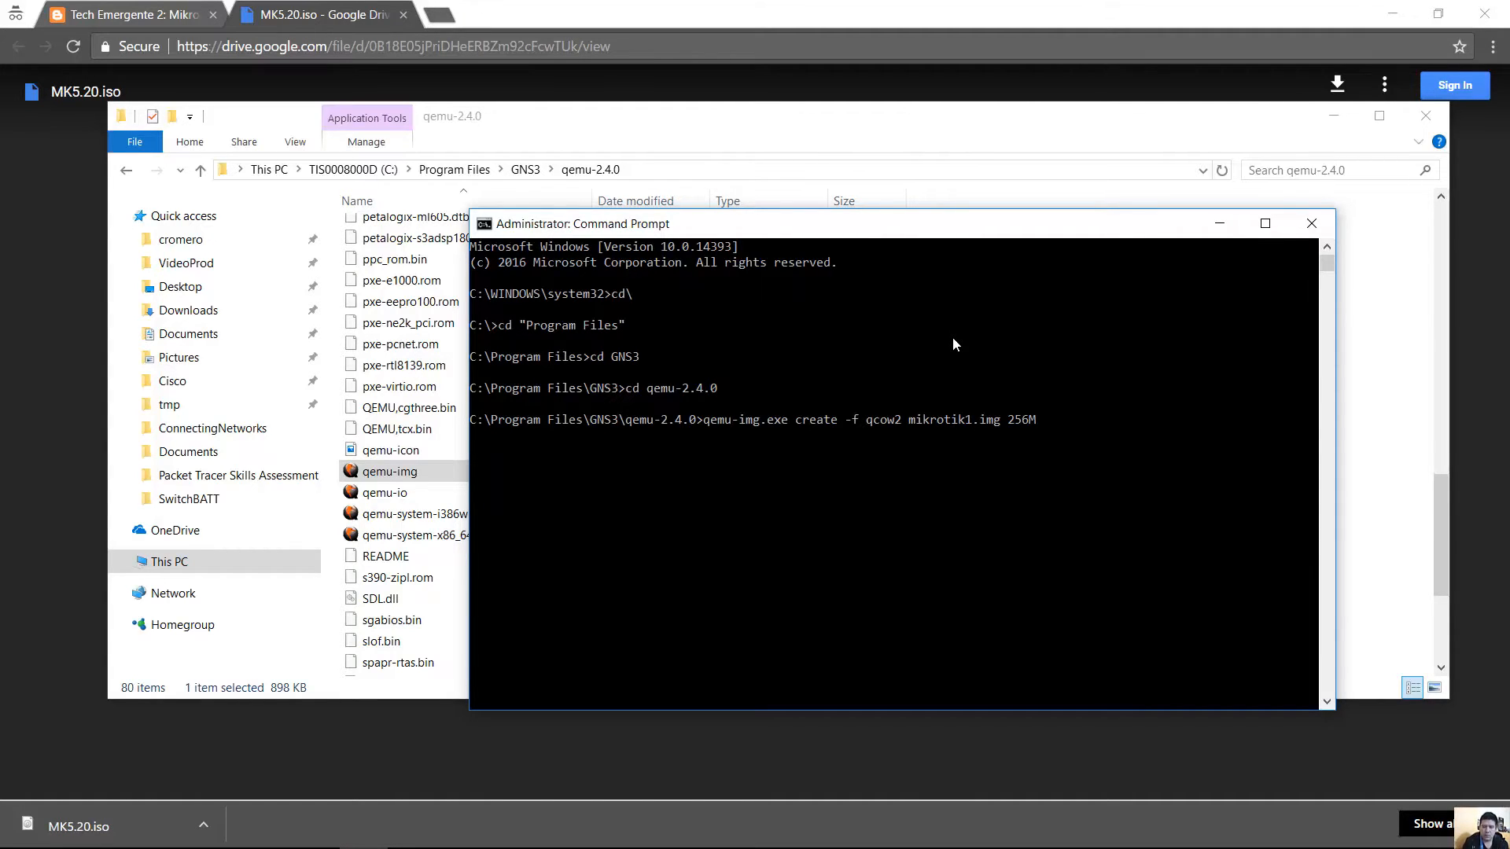
key("Return")
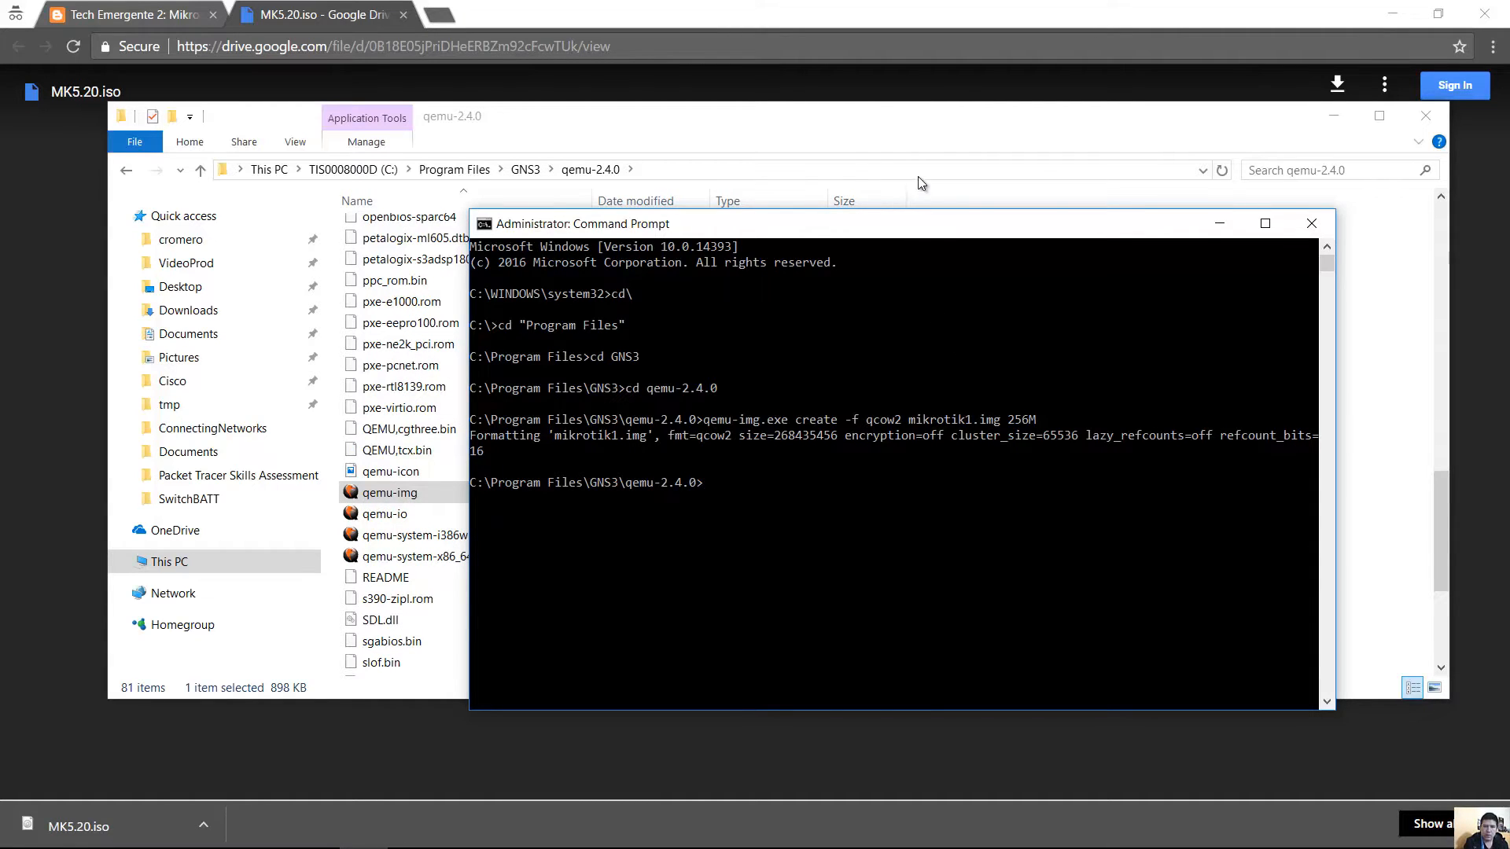
left_click(953, 119)
left_click_drag(1437, 515, 1435, 470)
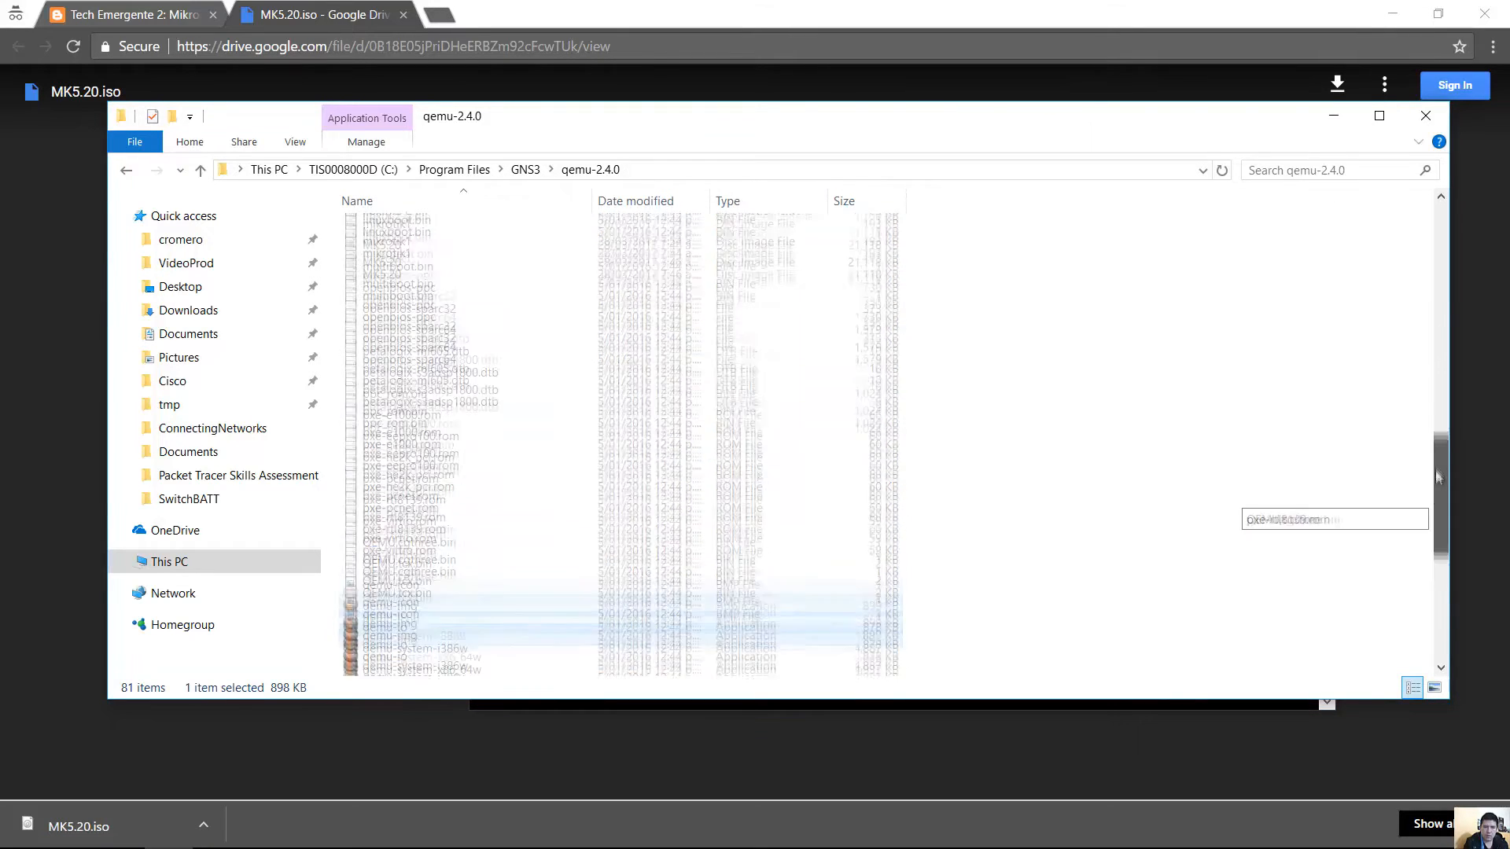
left_click(413, 278)
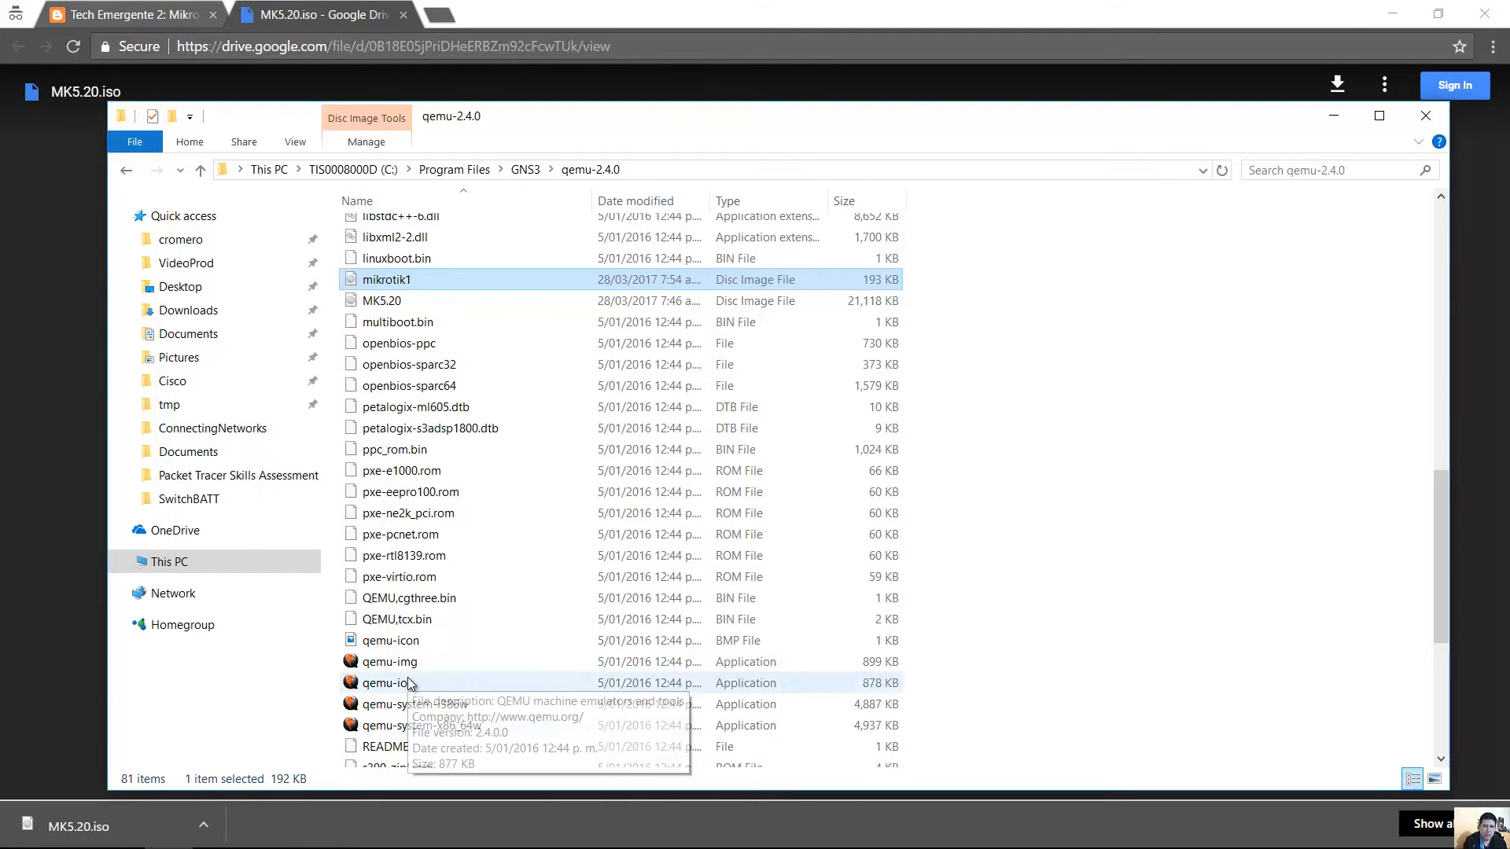
left_click(424, 728)
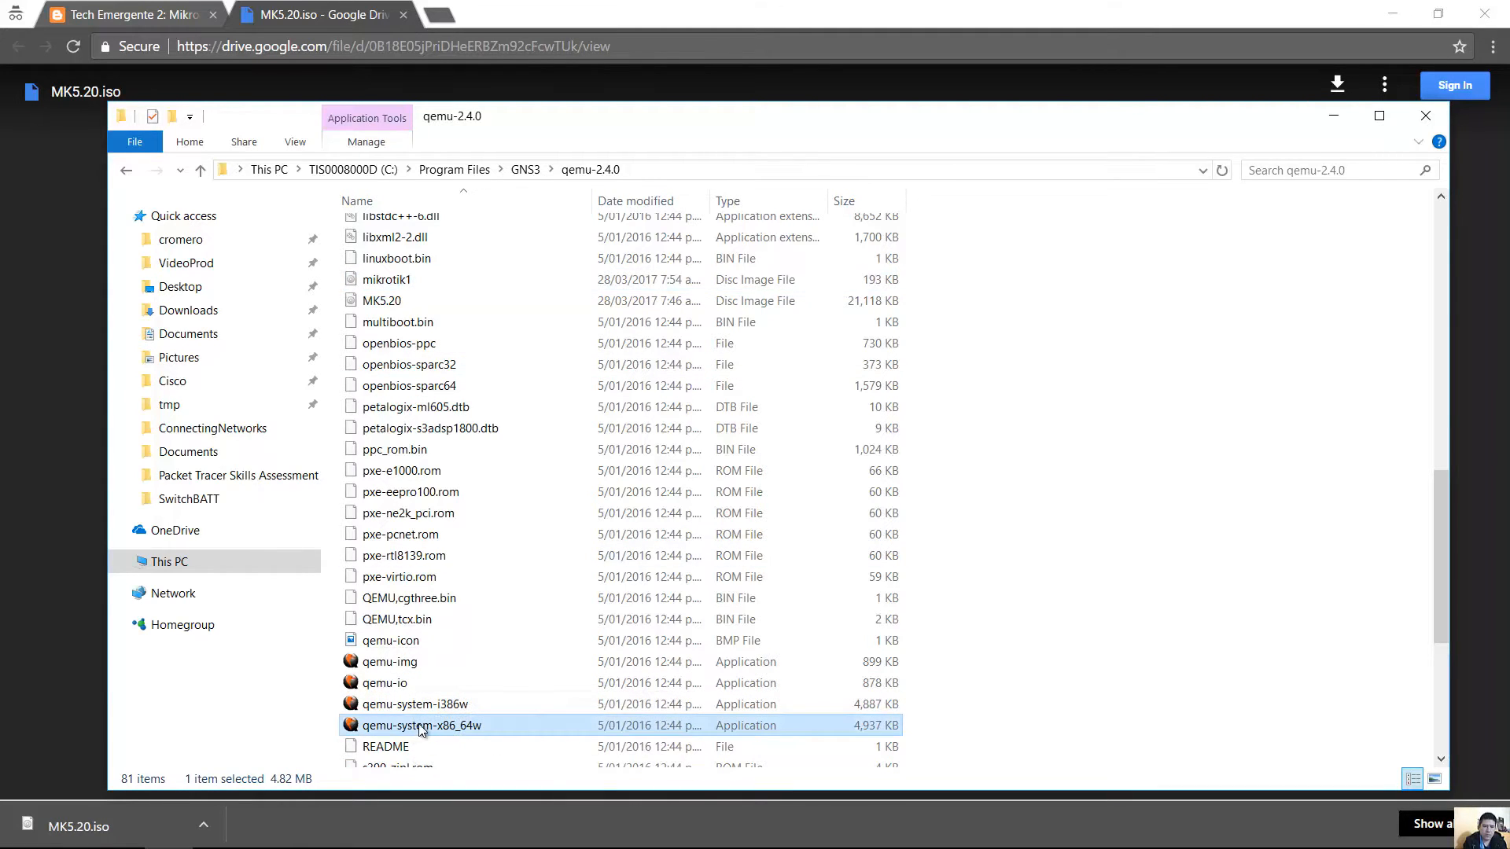
left_click(385, 305)
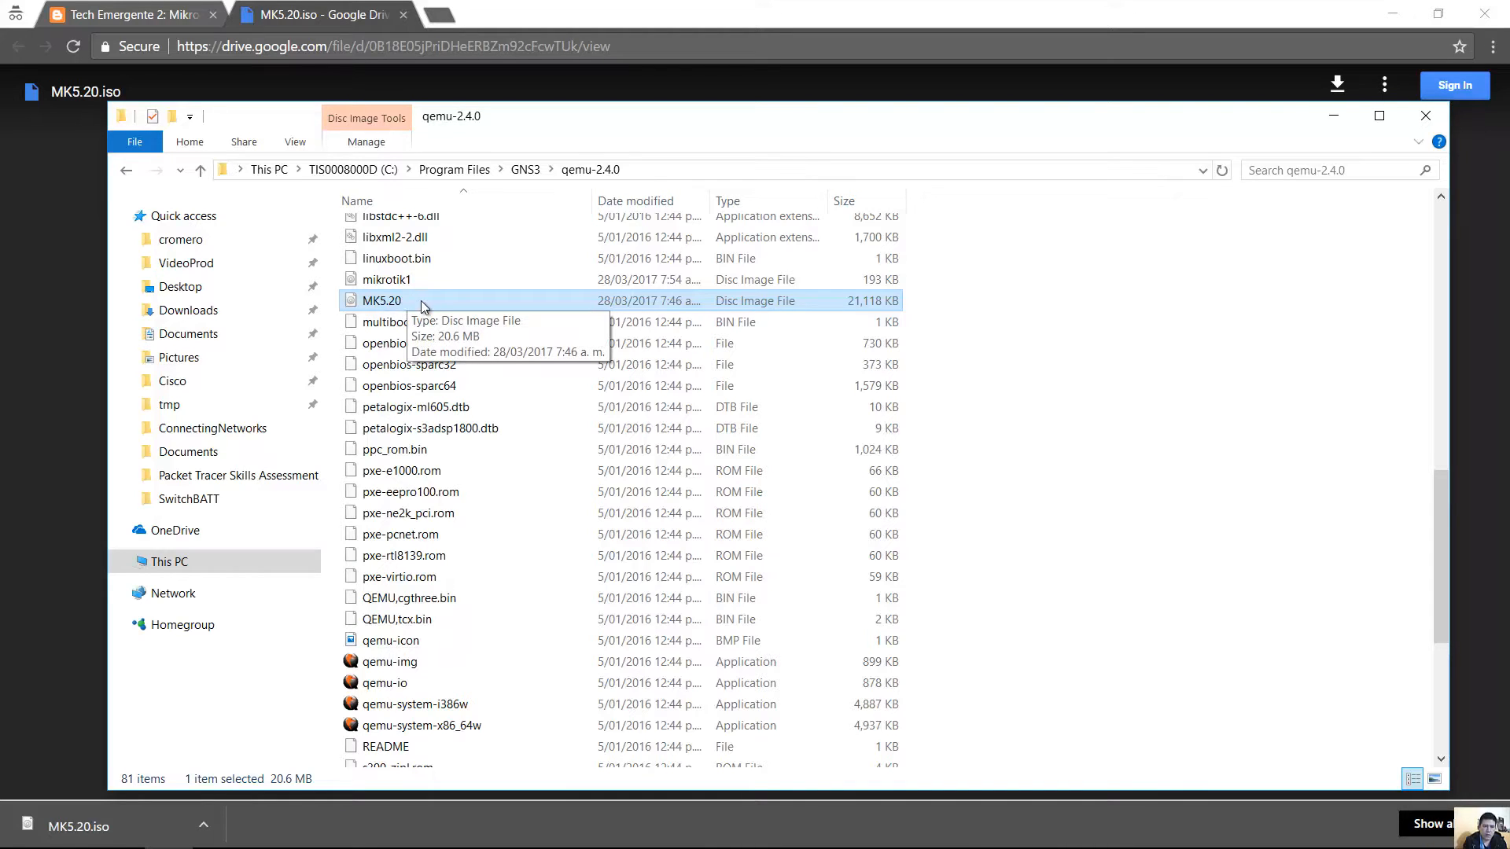
left_click(419, 725)
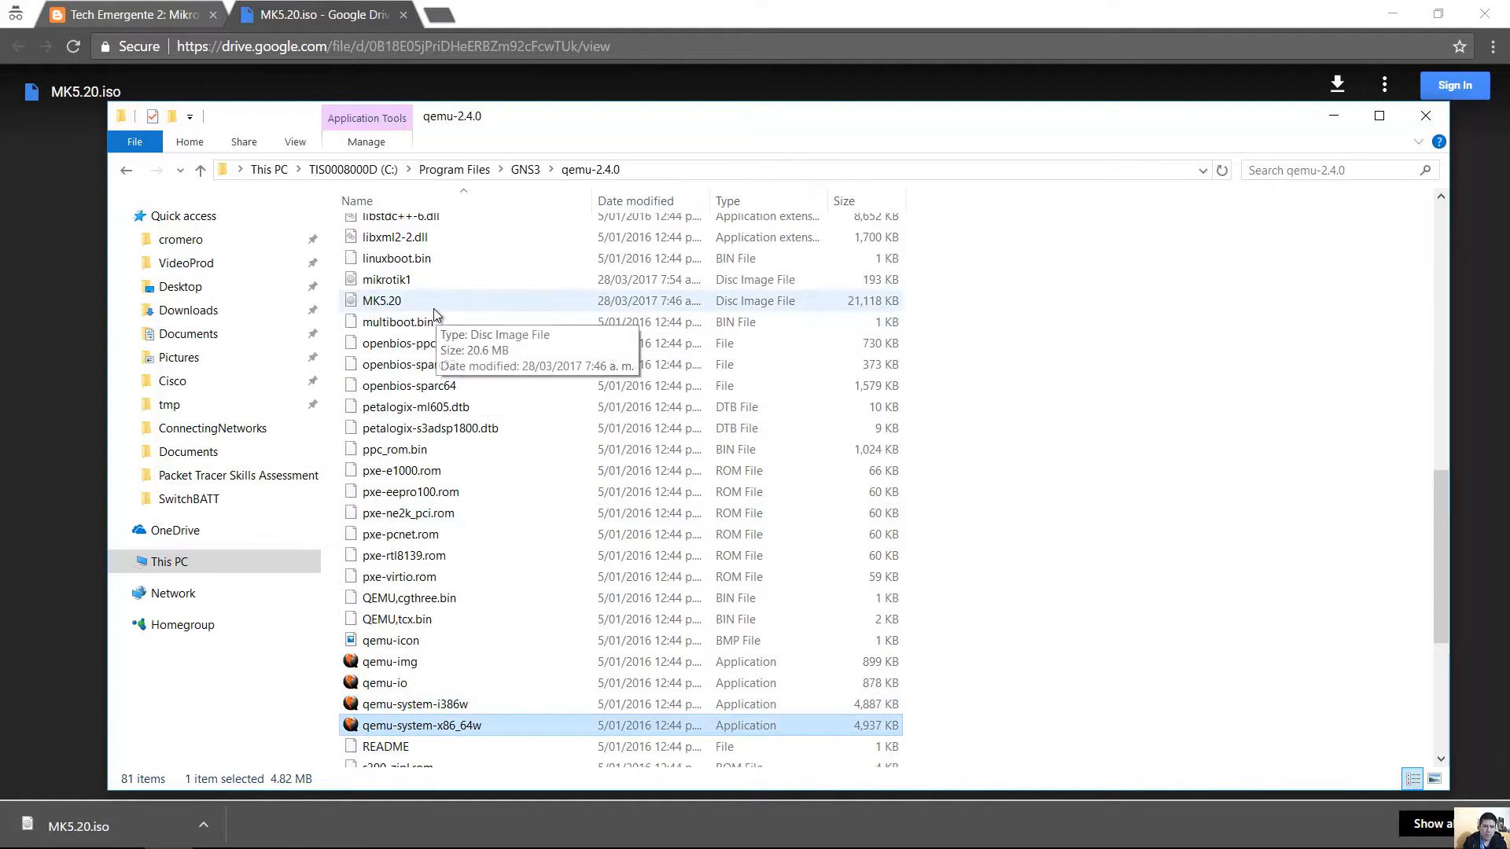
left_click(413, 303)
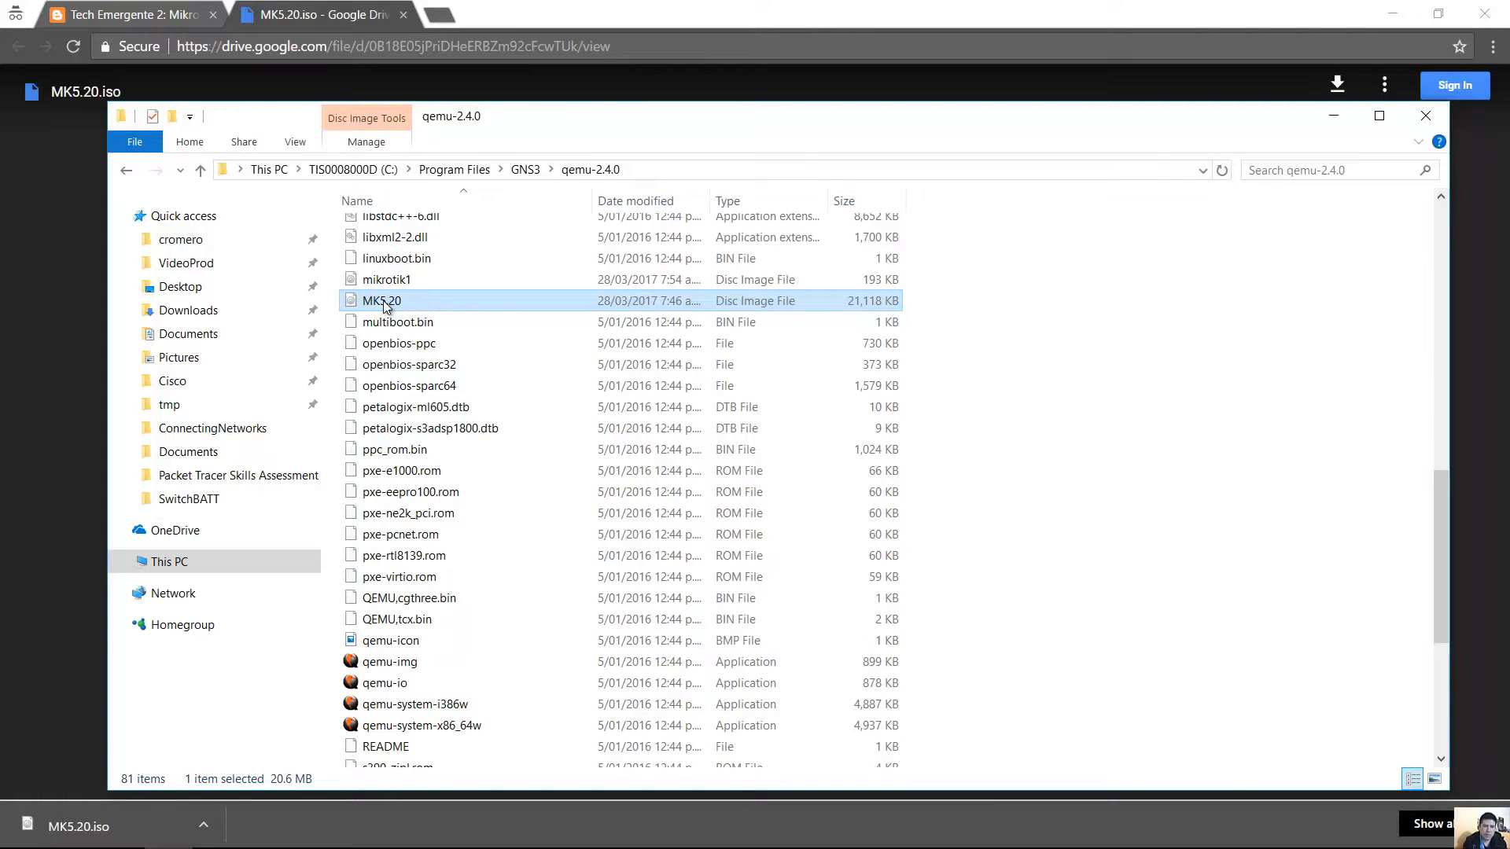
left_click(362, 828)
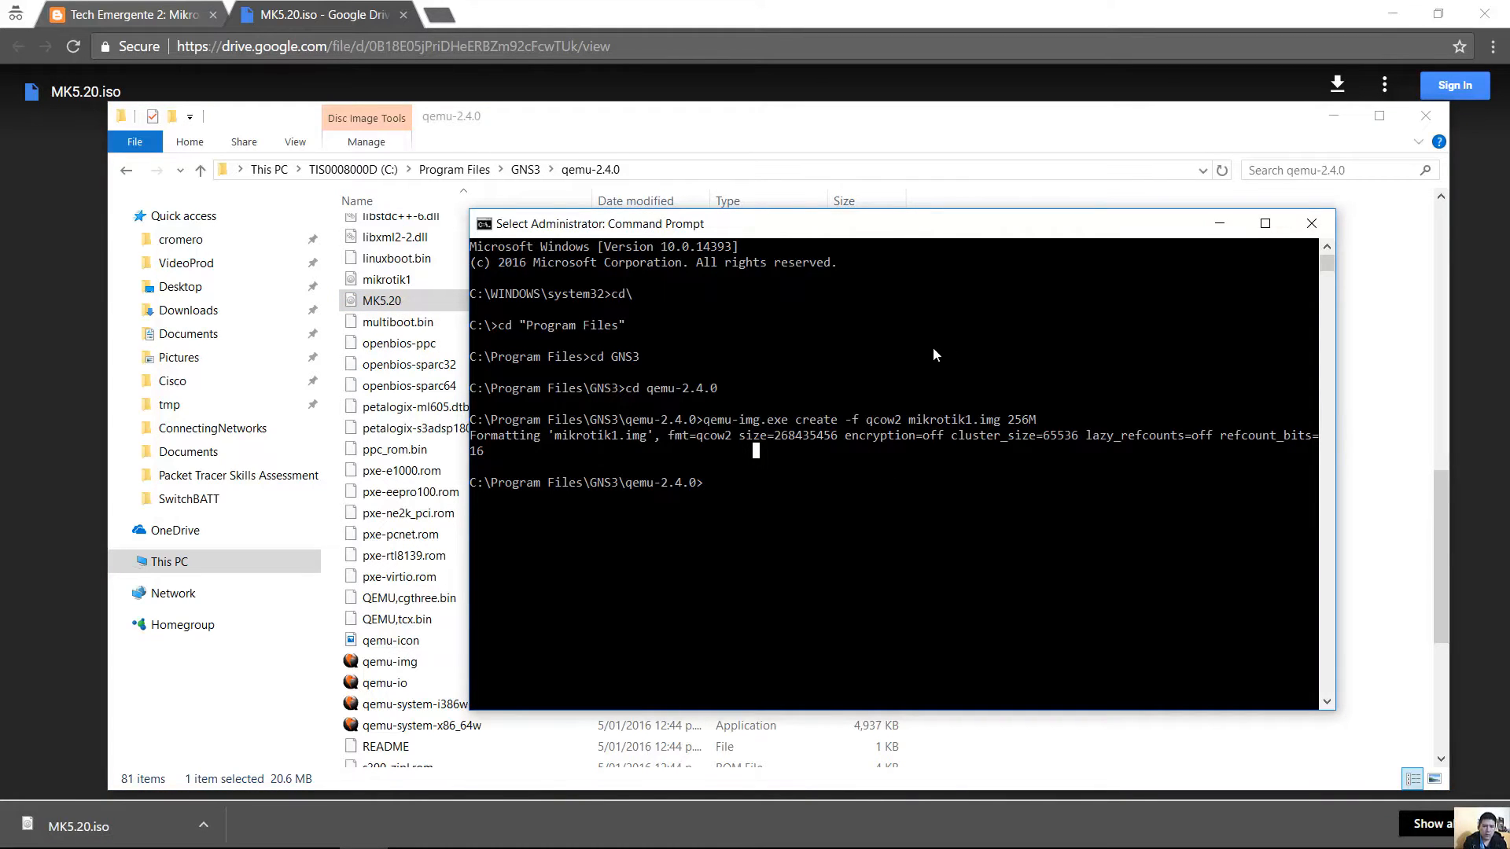
Type qemu-system-x86_64w.exe mikrotik1.img -boot d -cdrom without running it.
type("qemu")
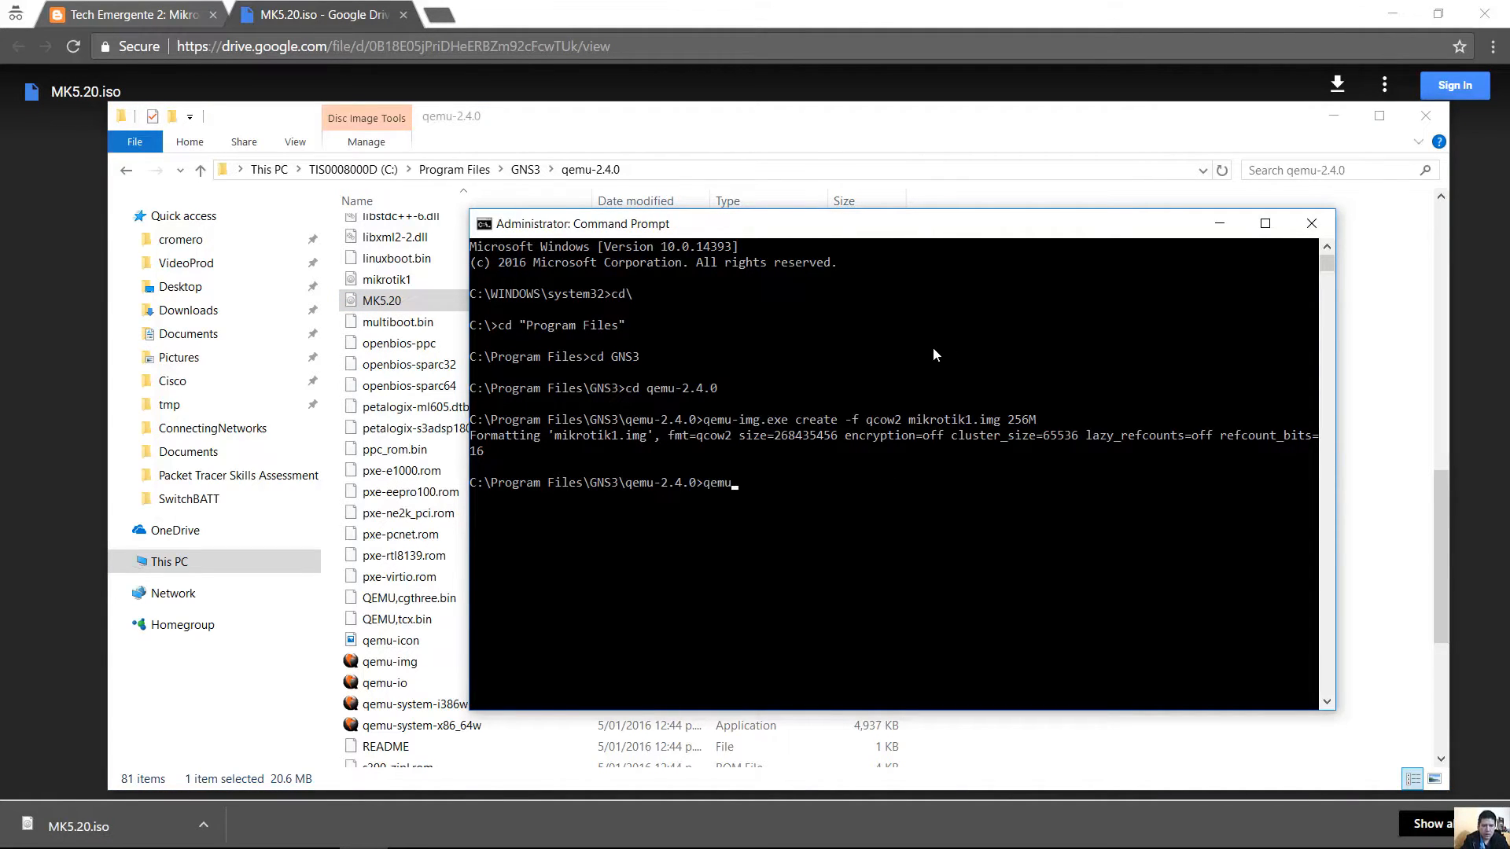
type("-system-x86_64w")
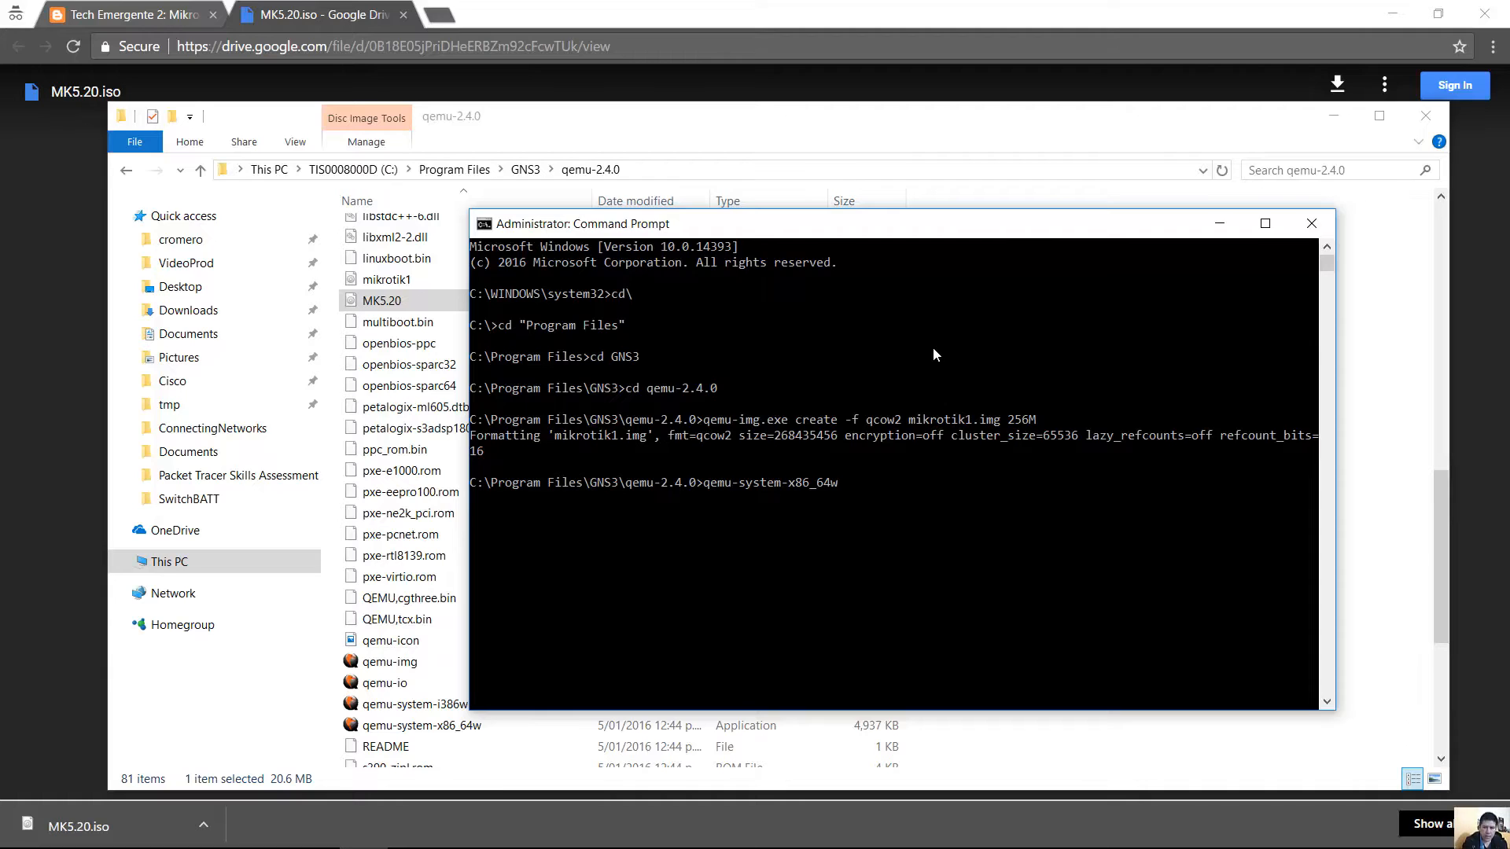
type(".exe")
left_click_drag(910, 421, 1000, 420)
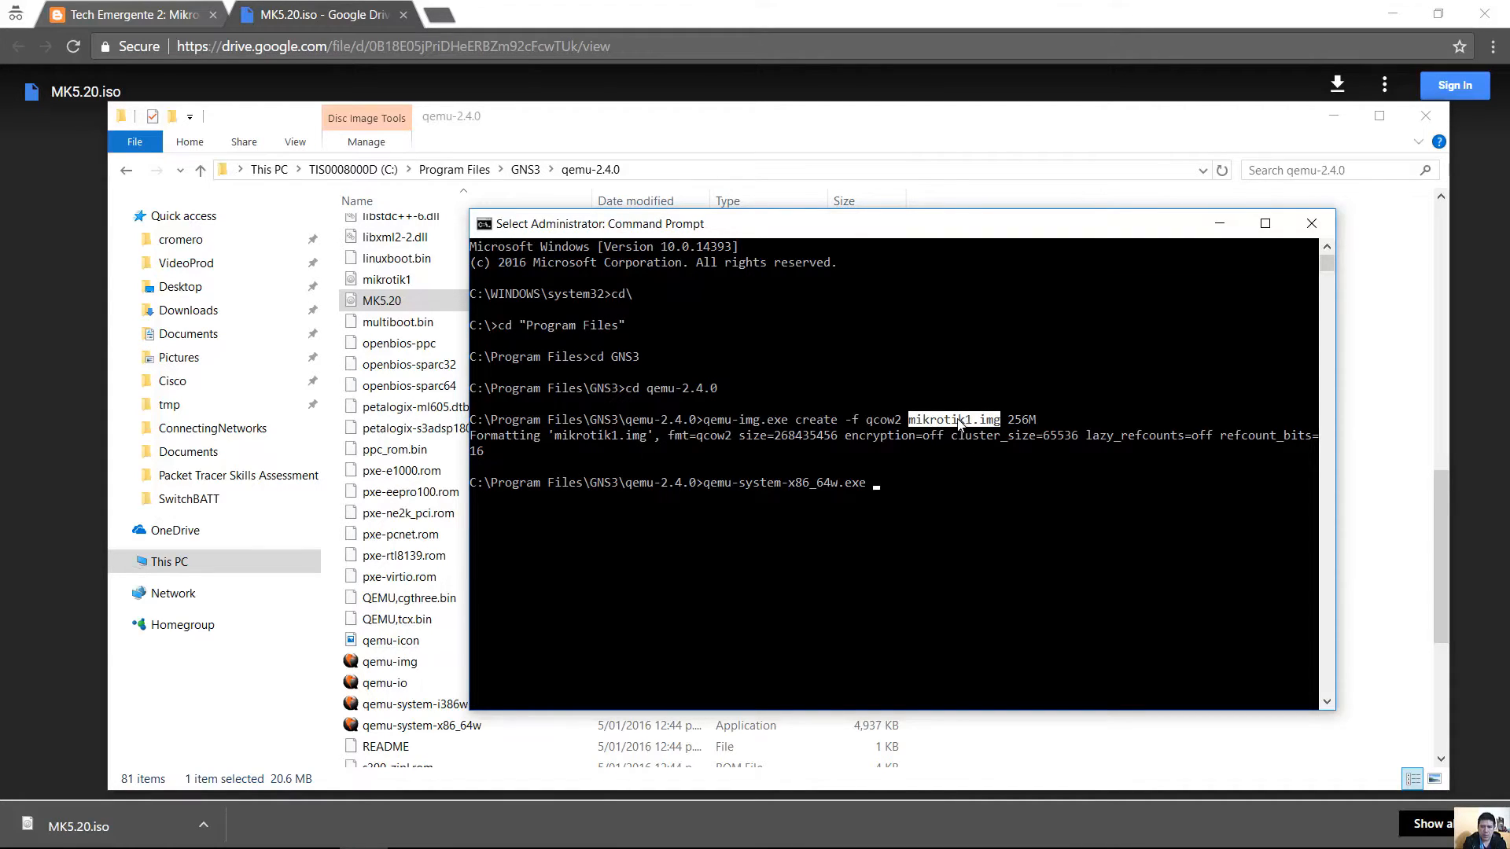
key("ctrl+c")
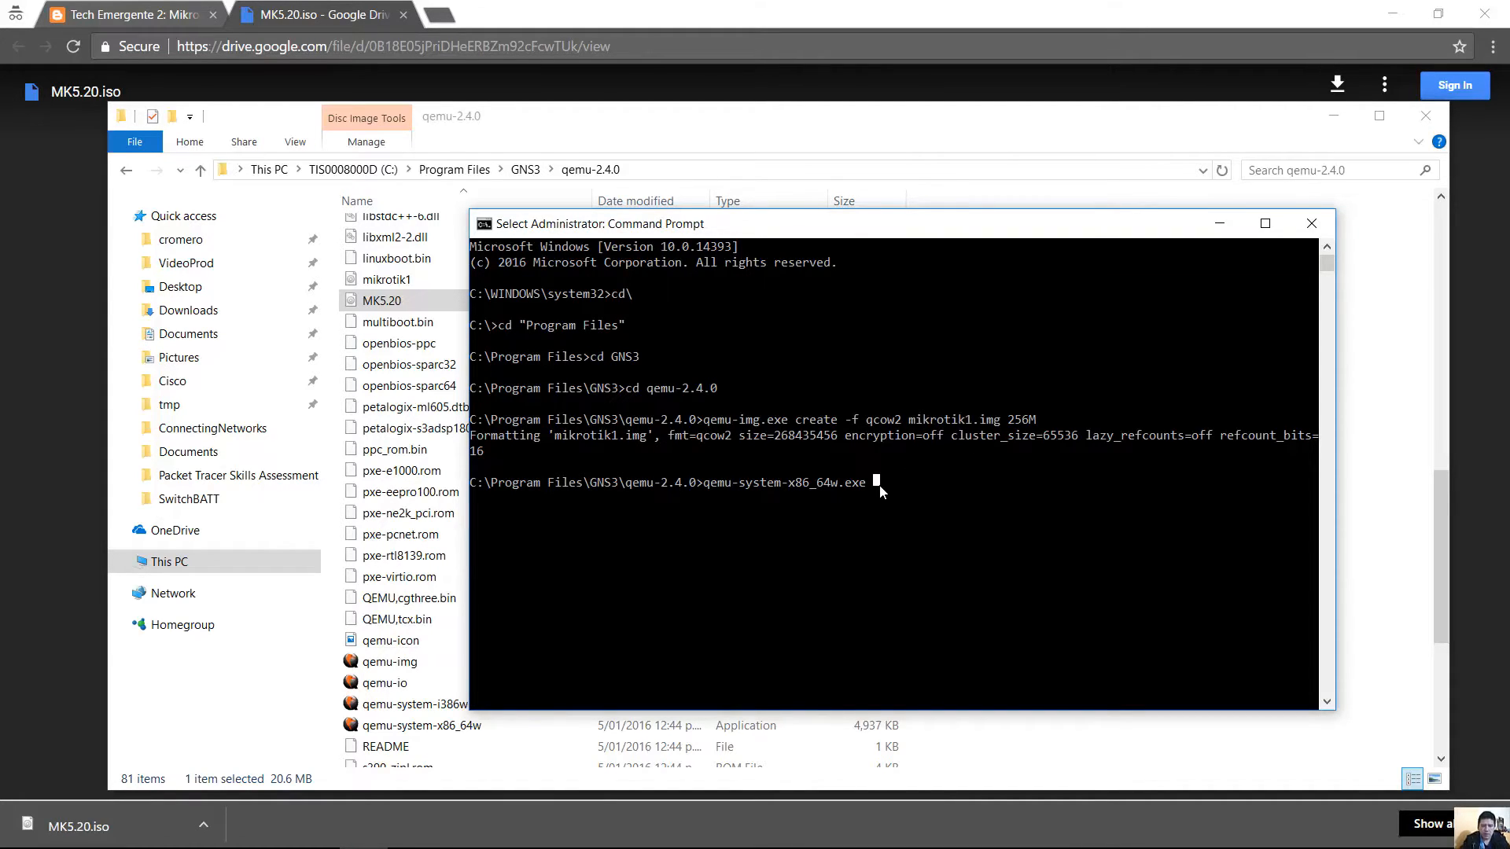
type("mikrotik")
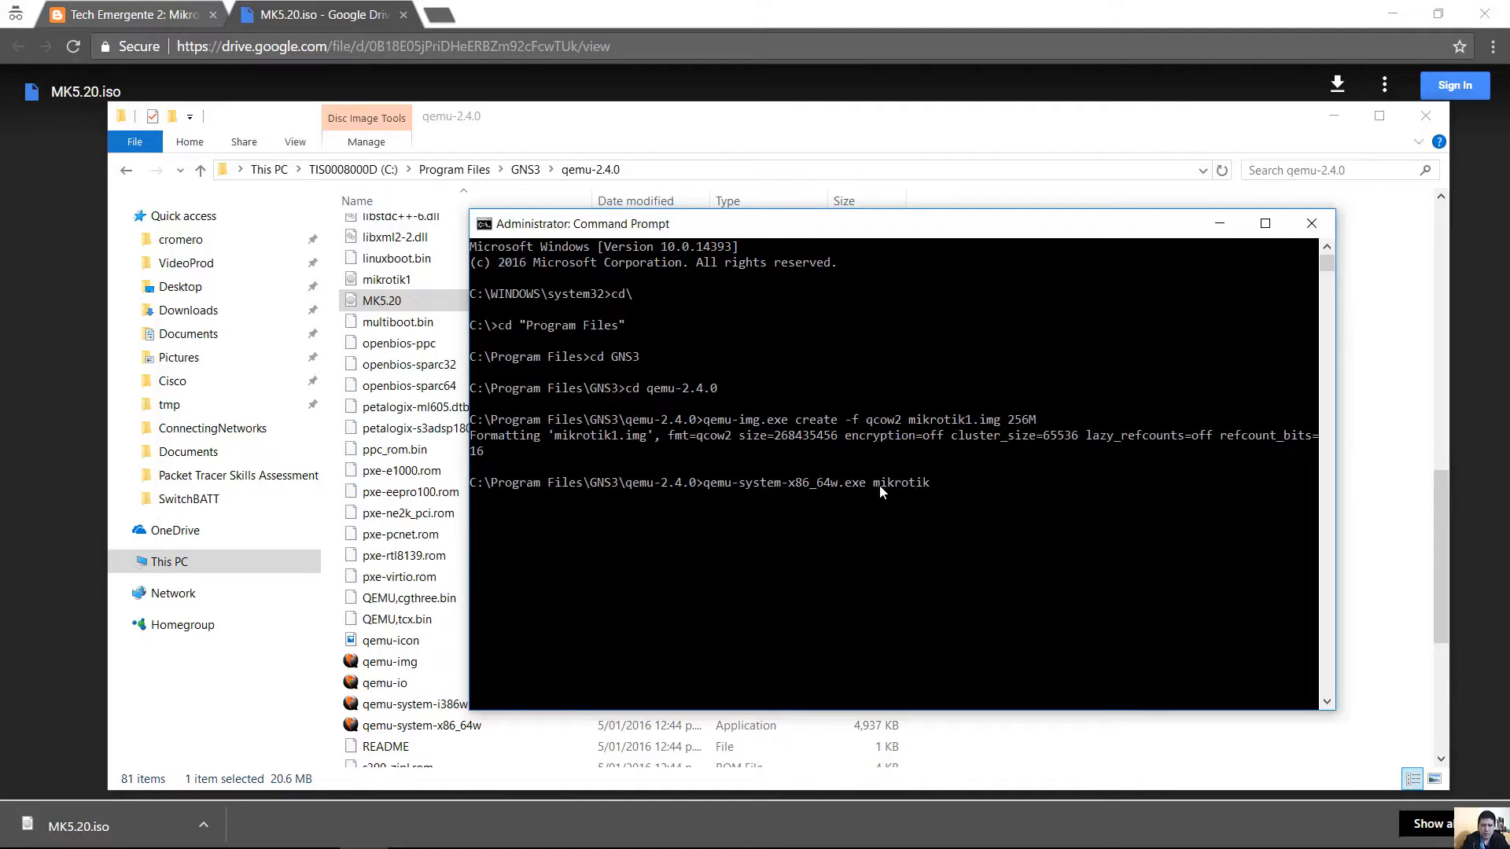
type("1.img -boot")
type("d")
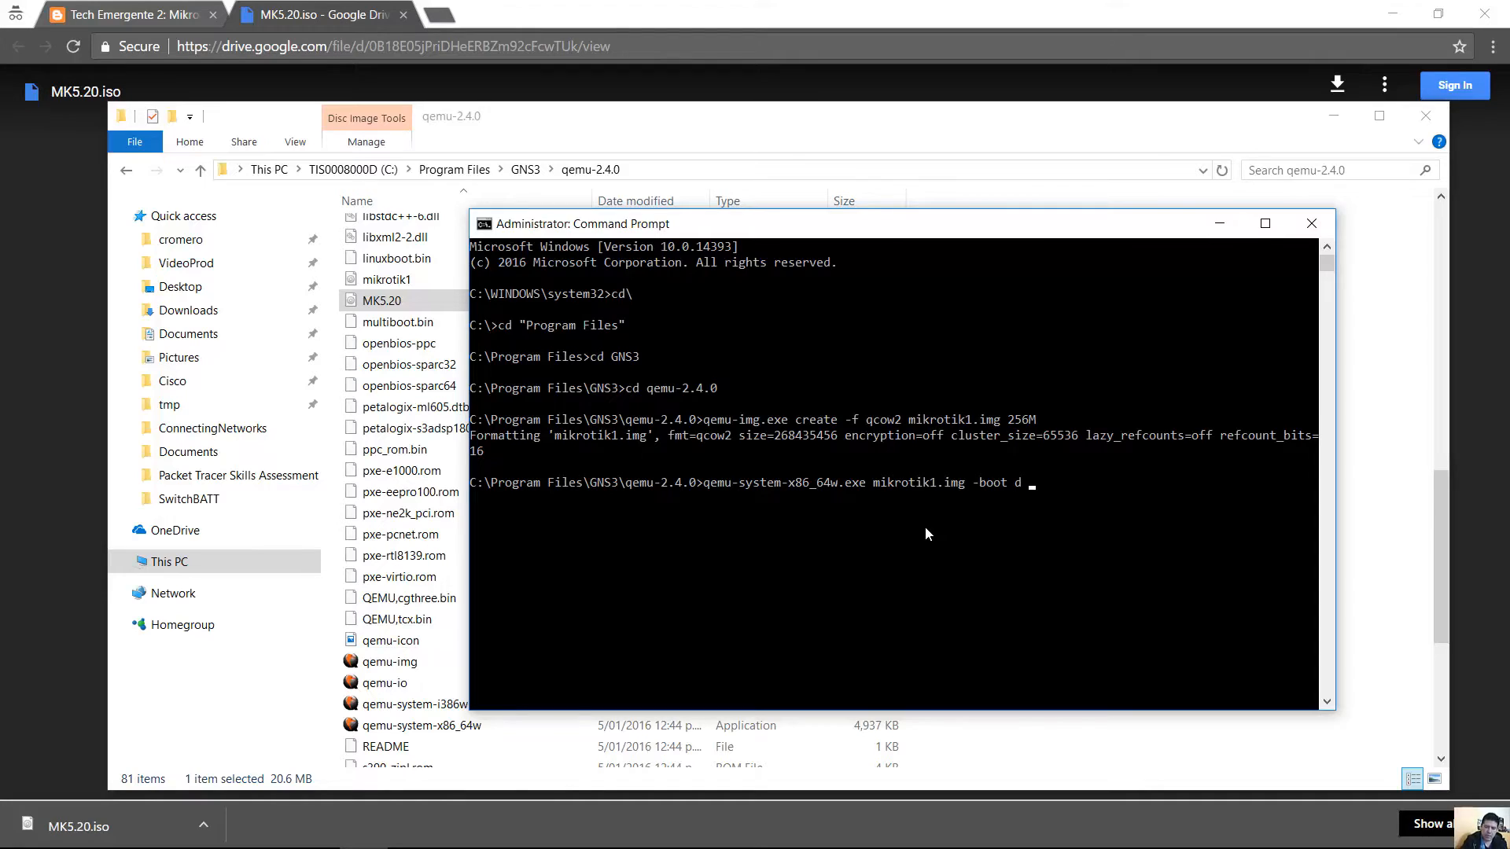
type("-cdrom")
Complete the command with "MK5.20.iso" and run it to boot QEMU from the CD.
left_click(365, 302)
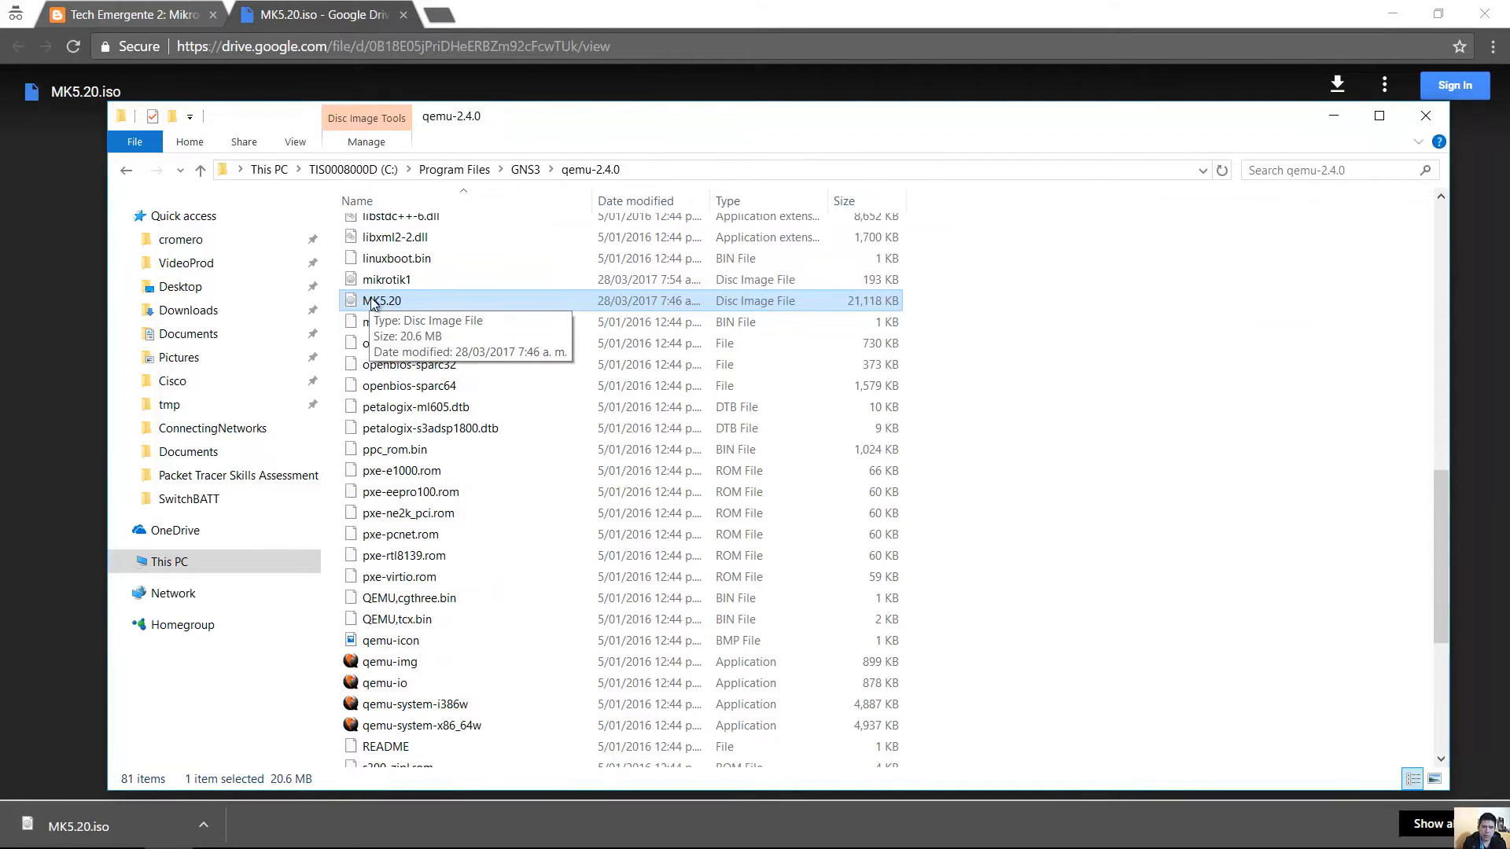
left_click(363, 829)
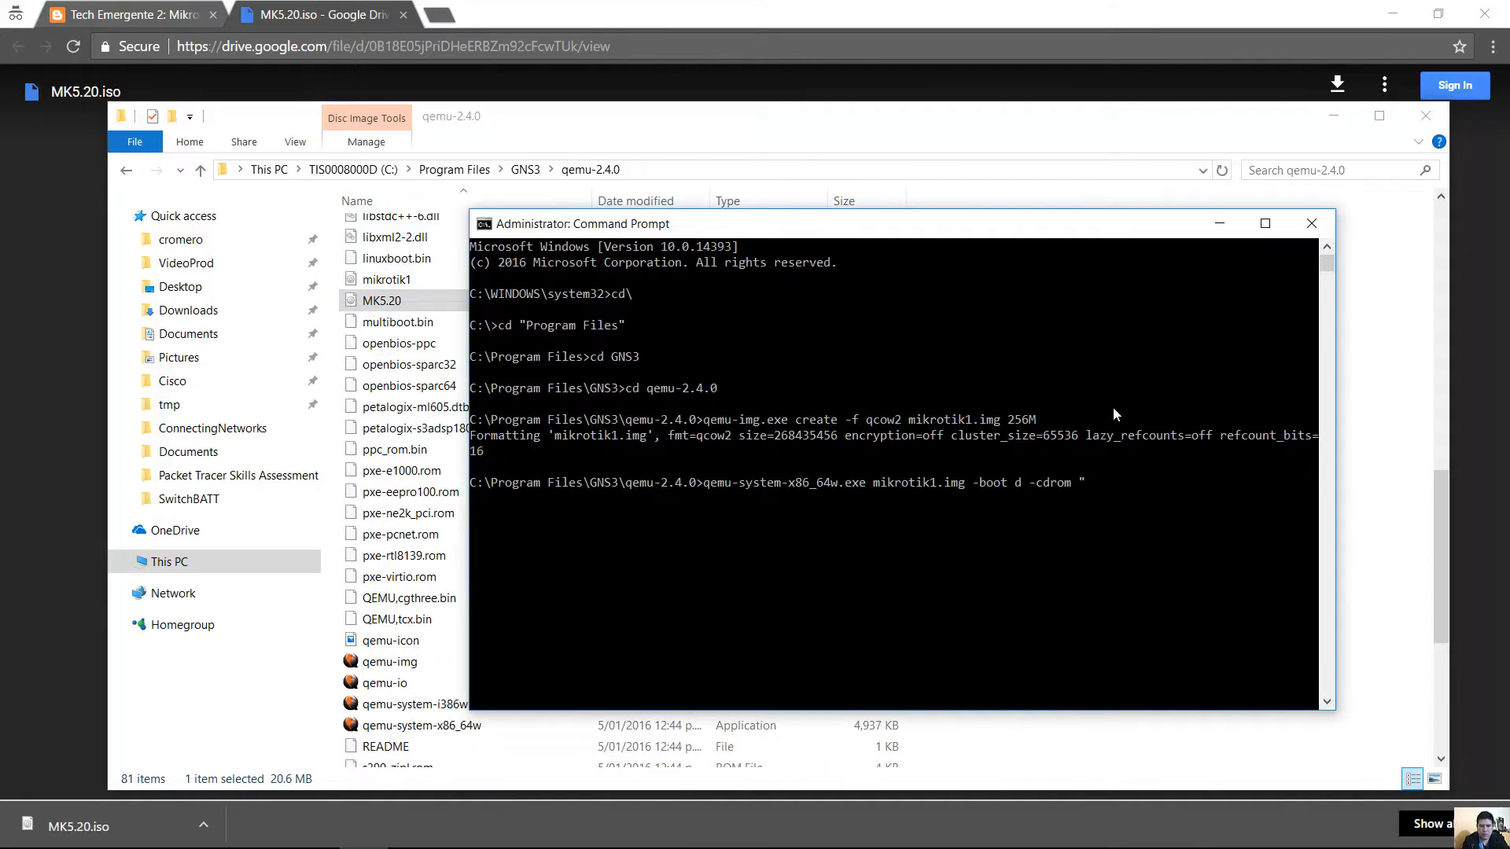
type("MK")
key("Tab")
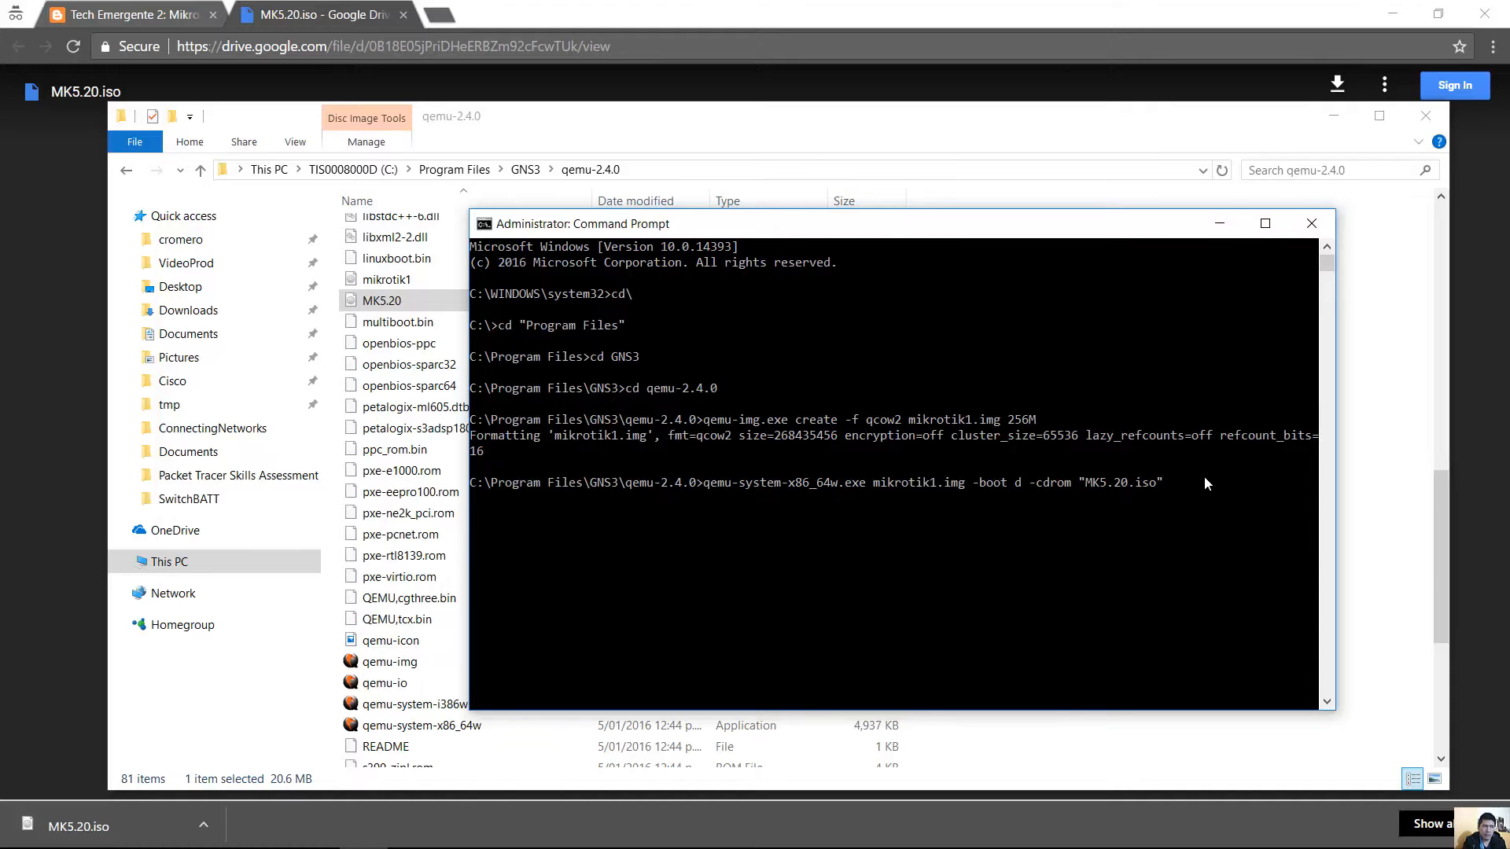
key("Return")
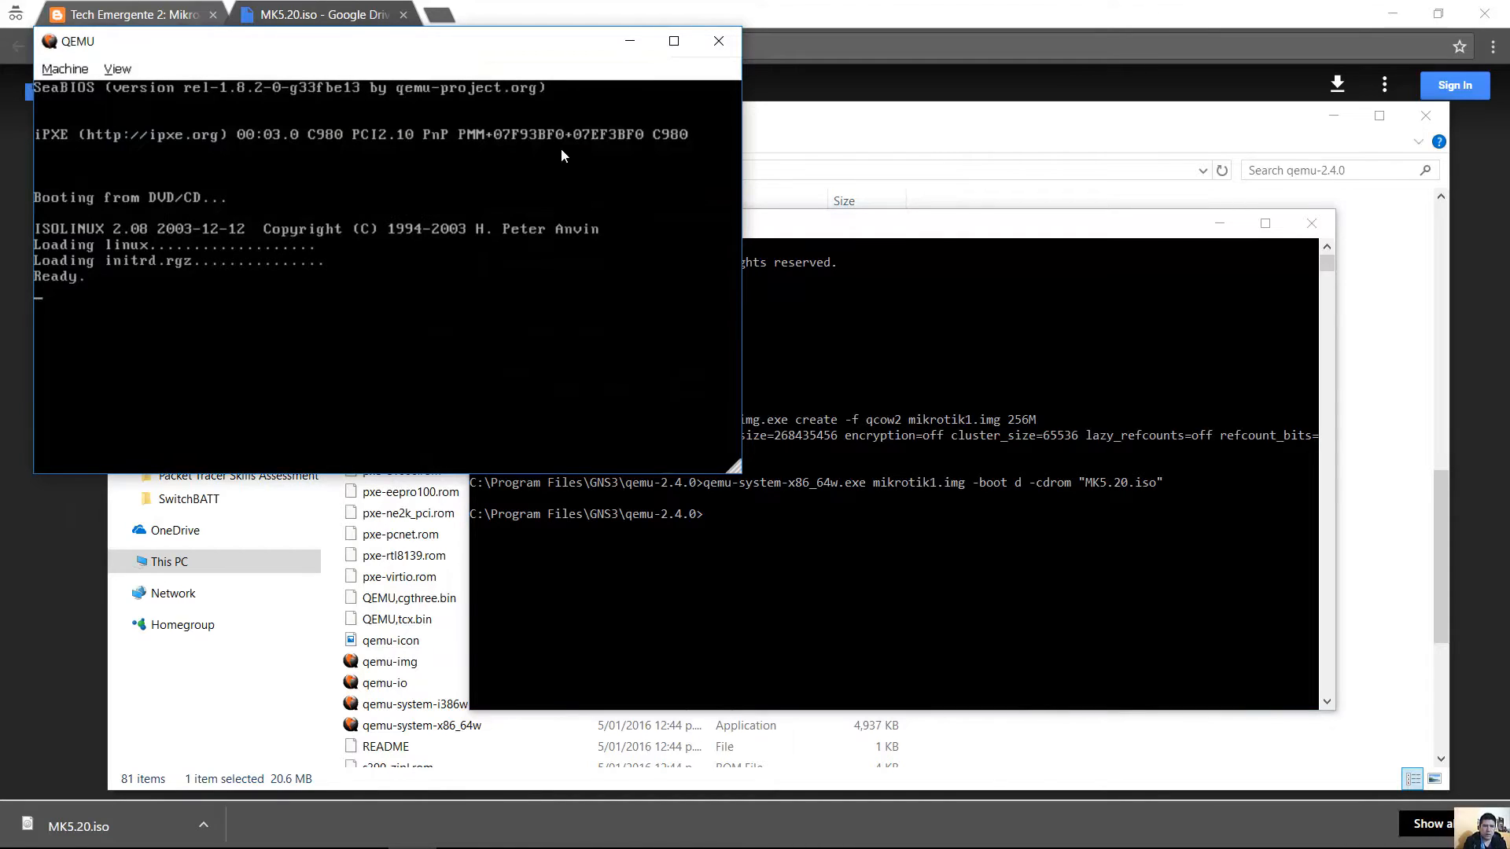
Nudge the QEMU window aside while the MikroTik installer menu loads.
mouse_move(498, 42)
left_mouse_down()
mouse_move(528, 64)
mouse_move(504, 54)
left_mouse_up()
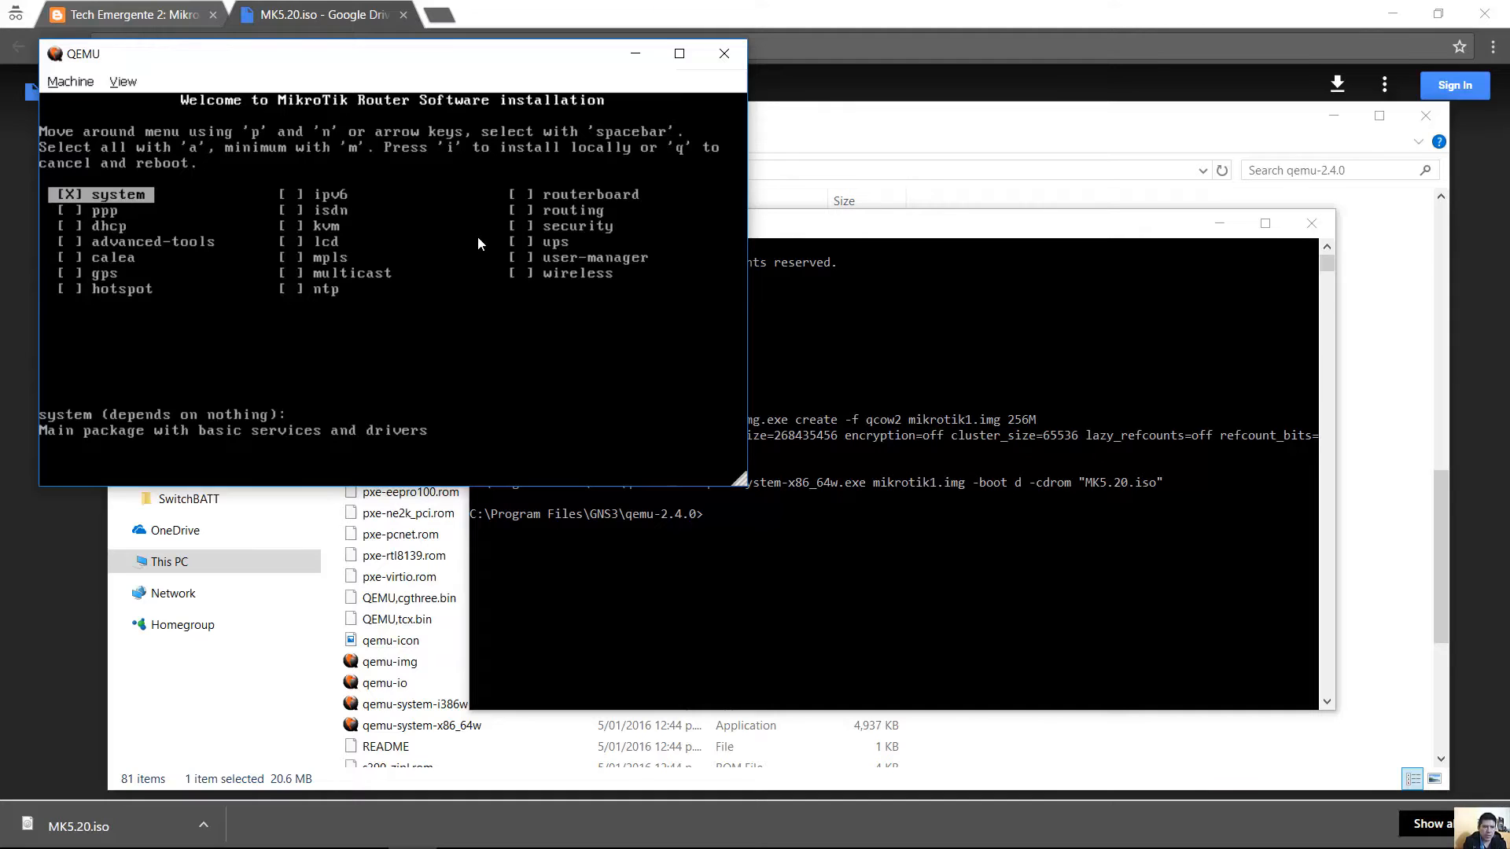
Select all packages, install, decline keeping old configuration, and confirm with y.
key("a")
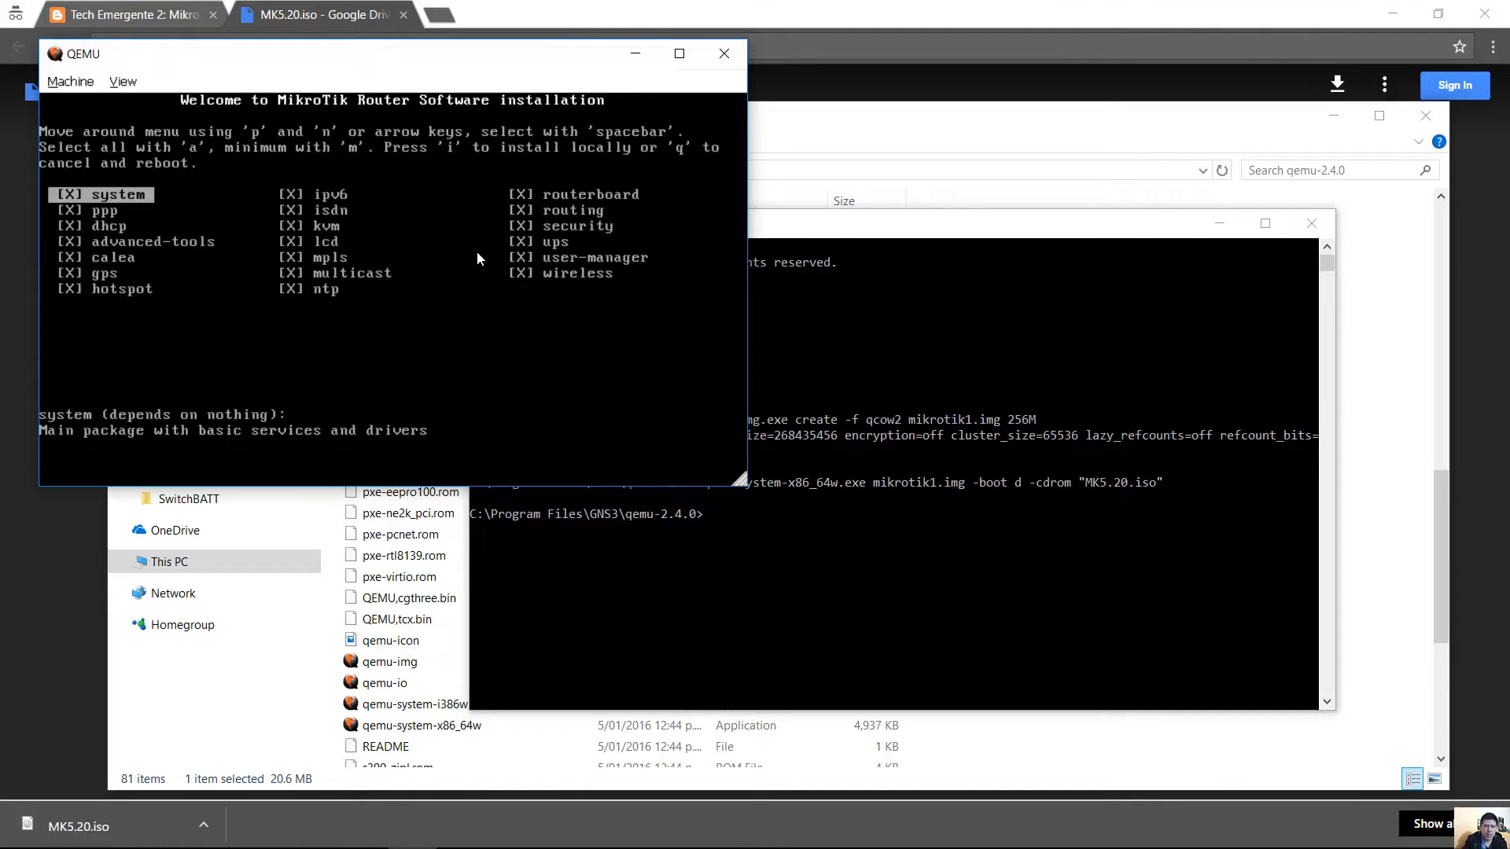
key("i")
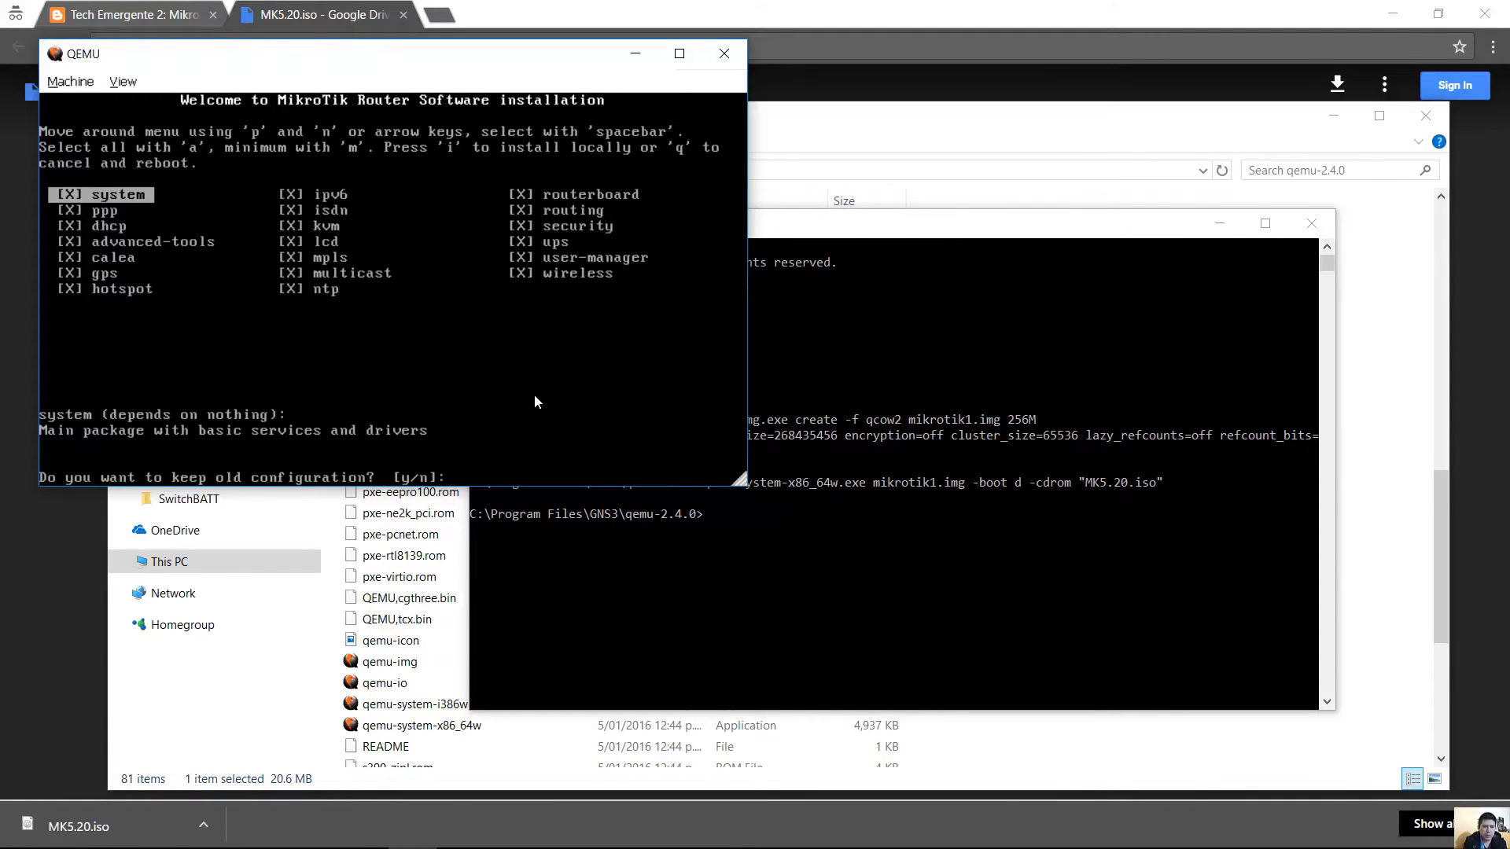
type("n")
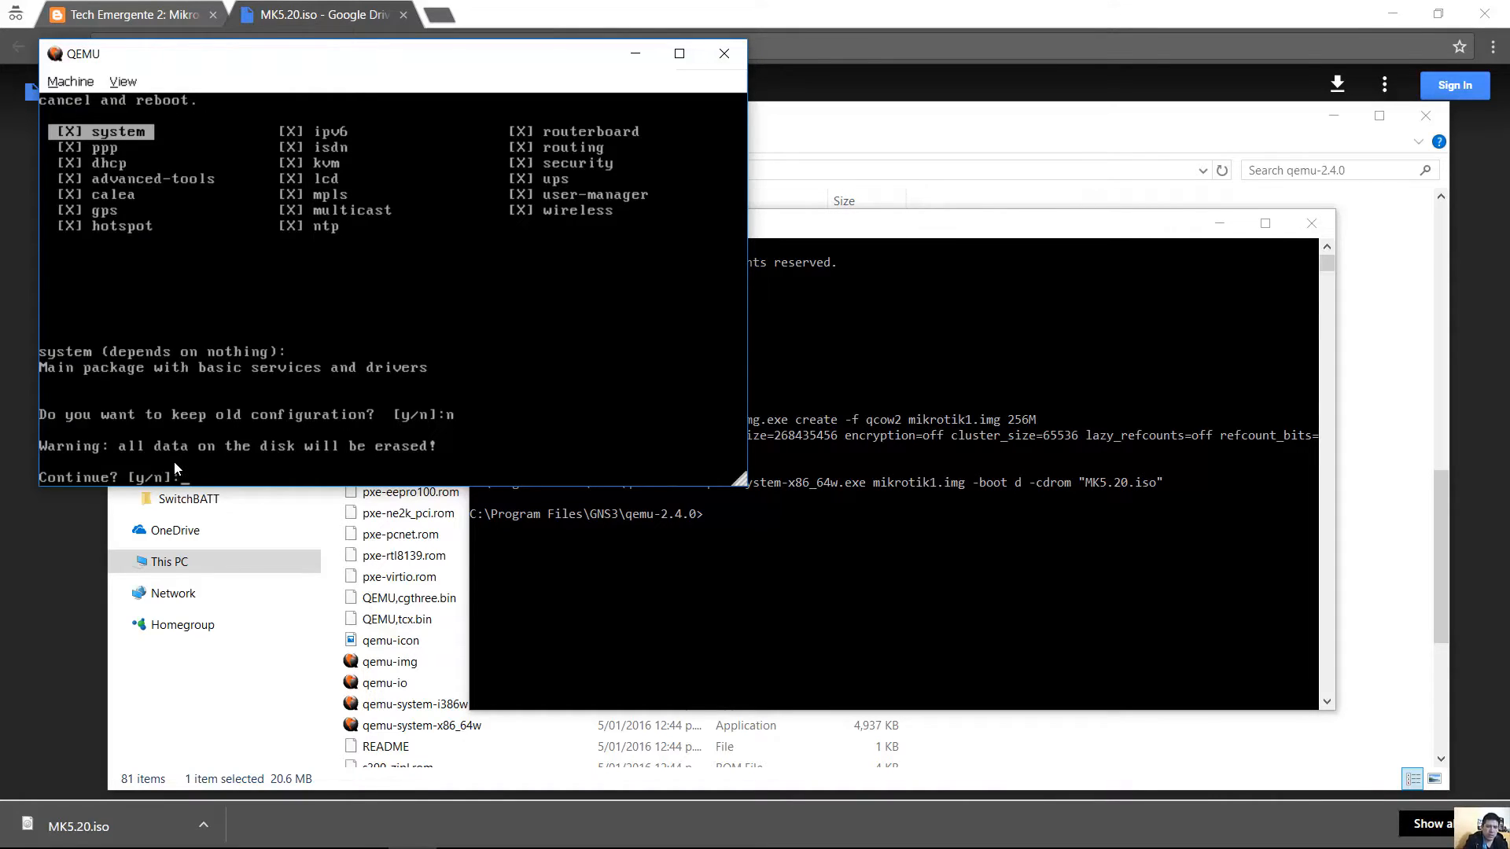
type("y")
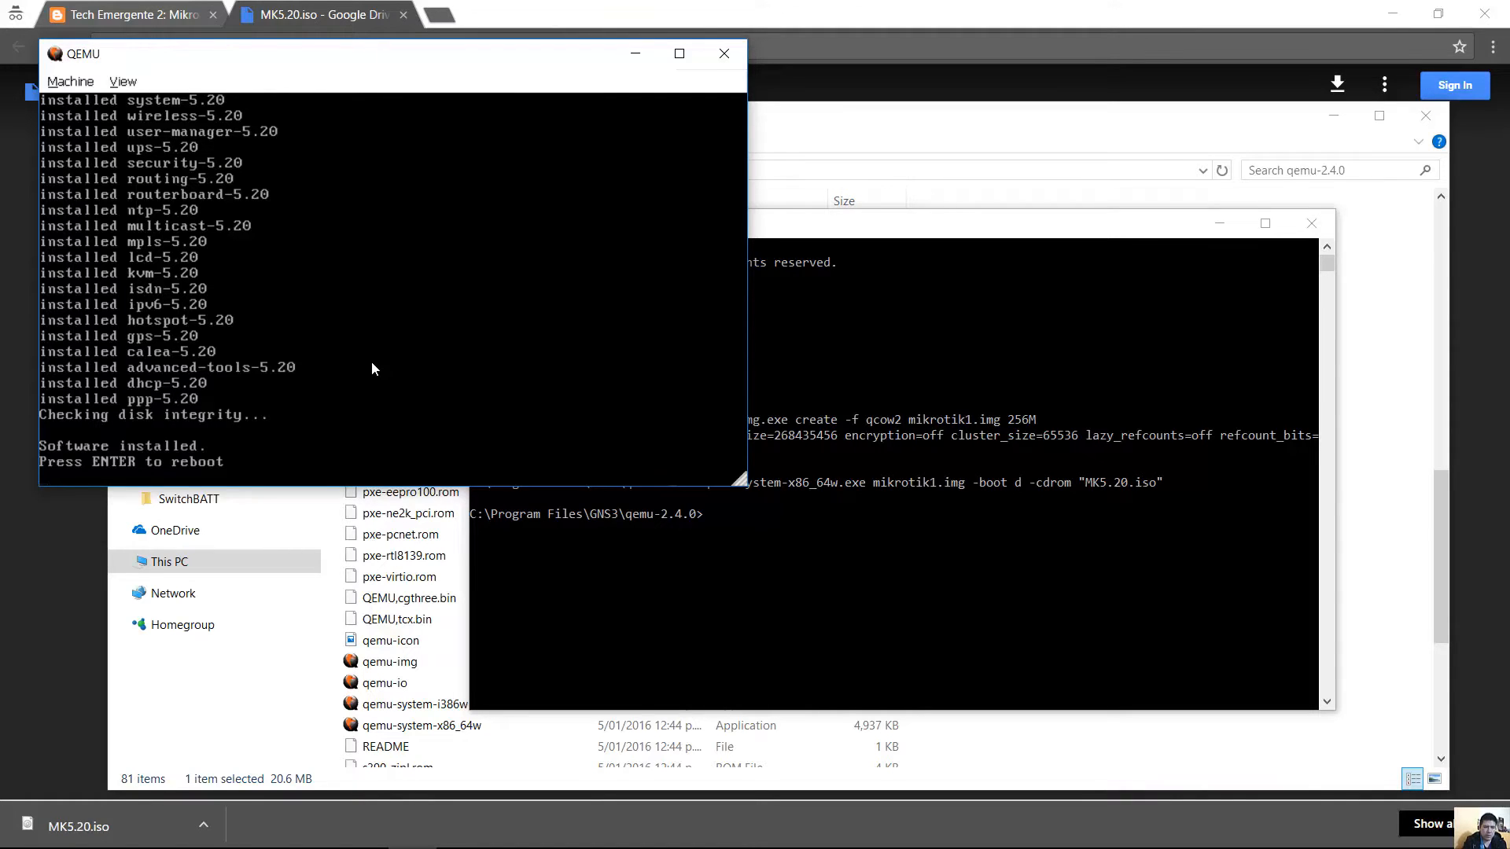
Reboot the VM, highlight the MK5.20.iso and mikrotik1.img arguments, then minimize QEMU.
key("Return")
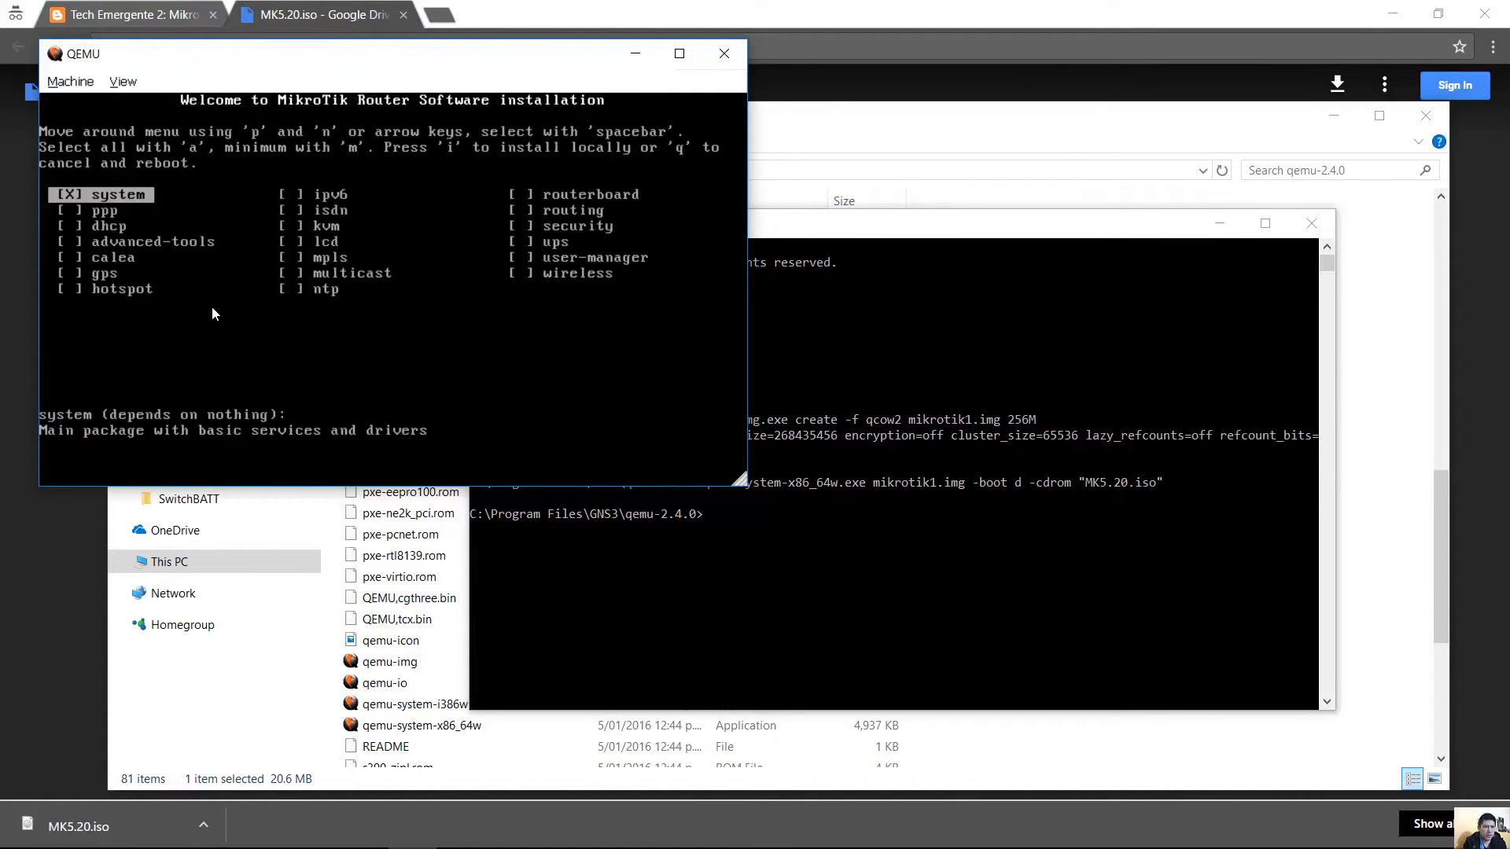
left_click(1090, 567)
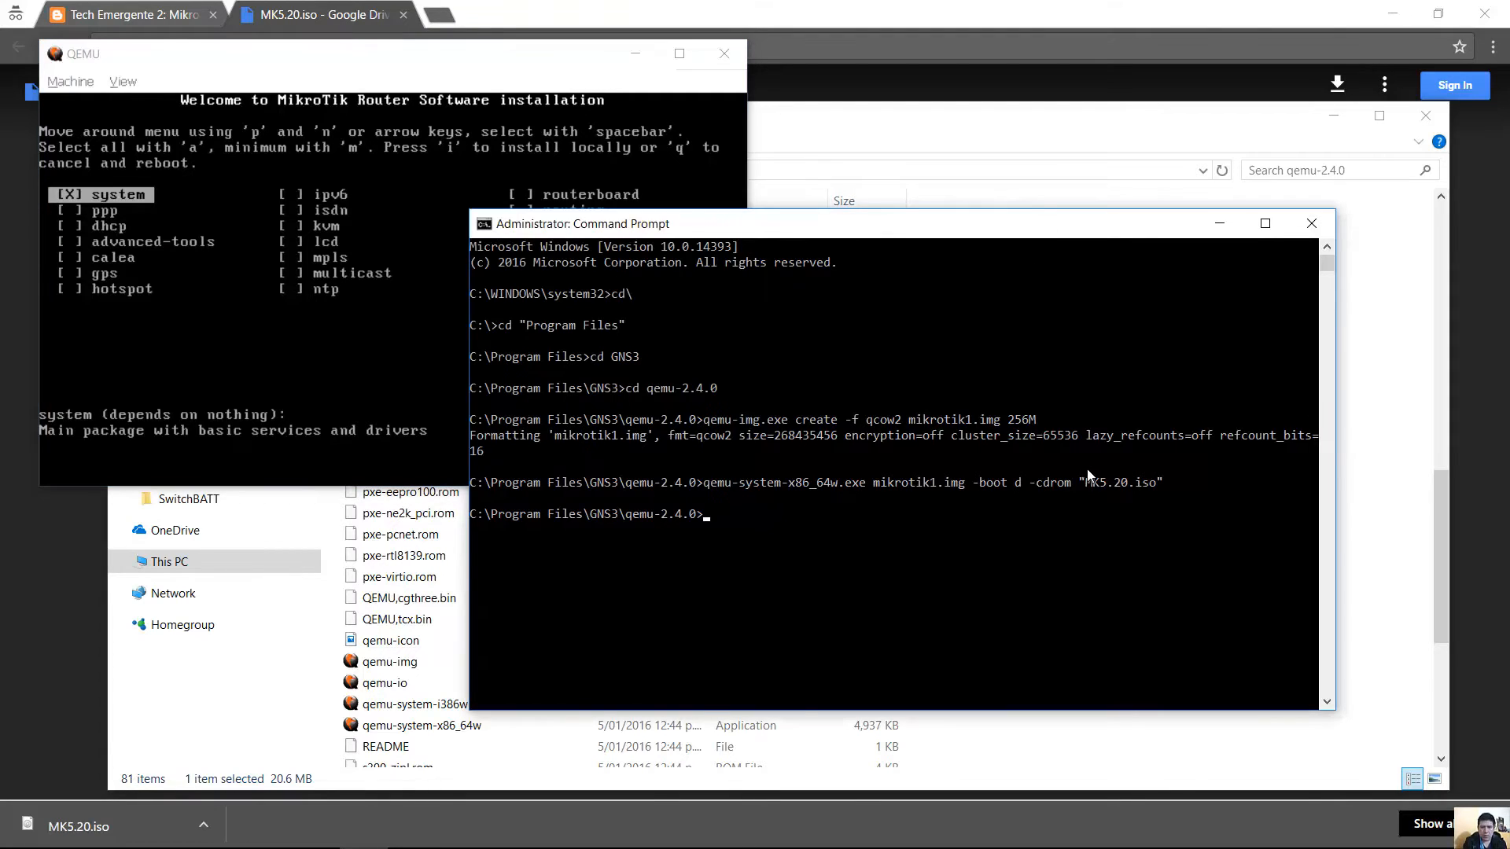
left_click_drag(1087, 484, 1156, 484)
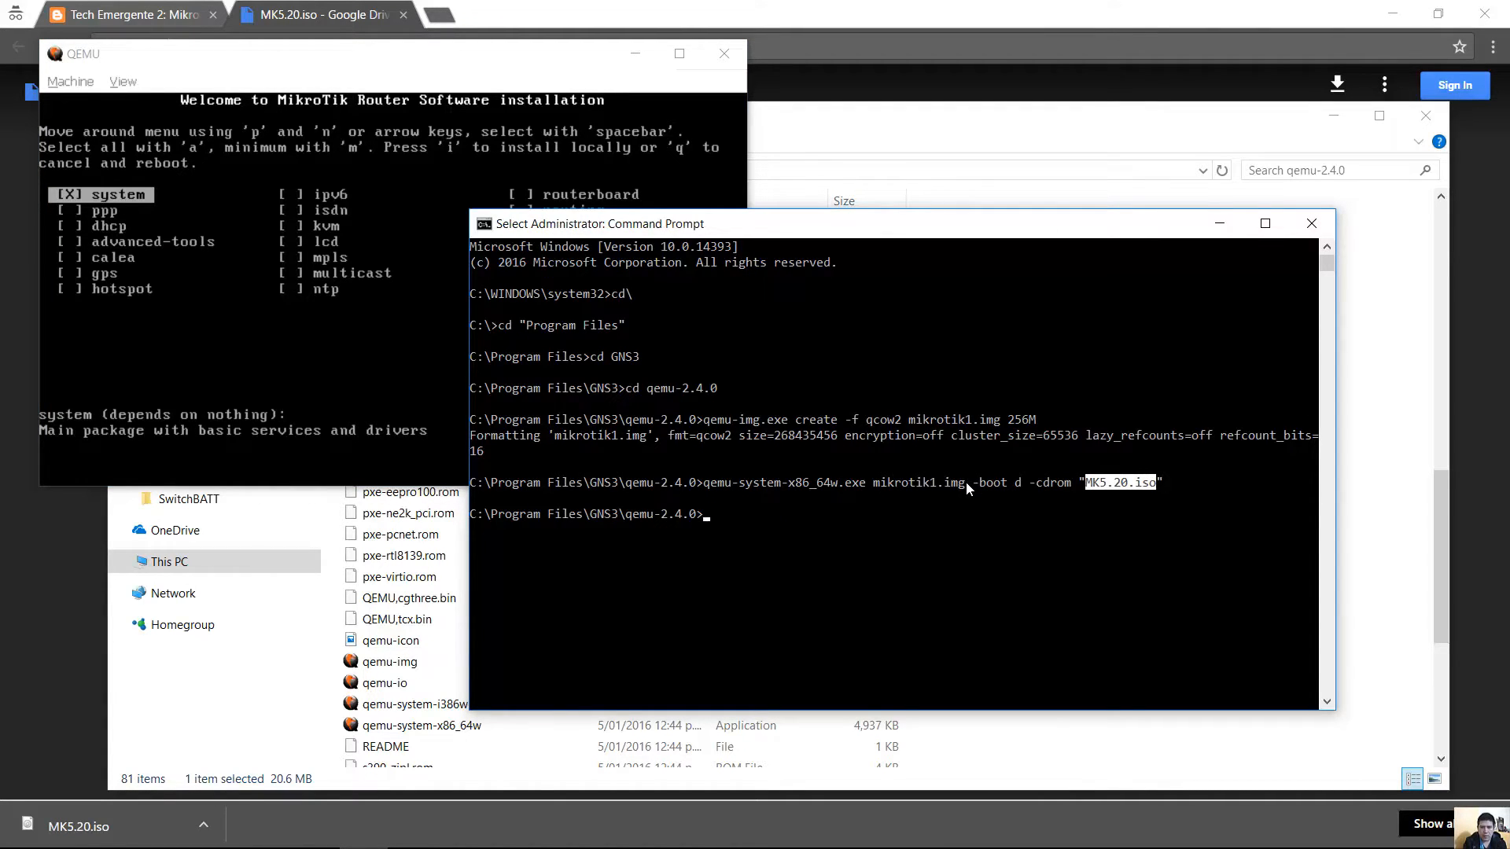
left_click_drag(969, 483, 879, 488)
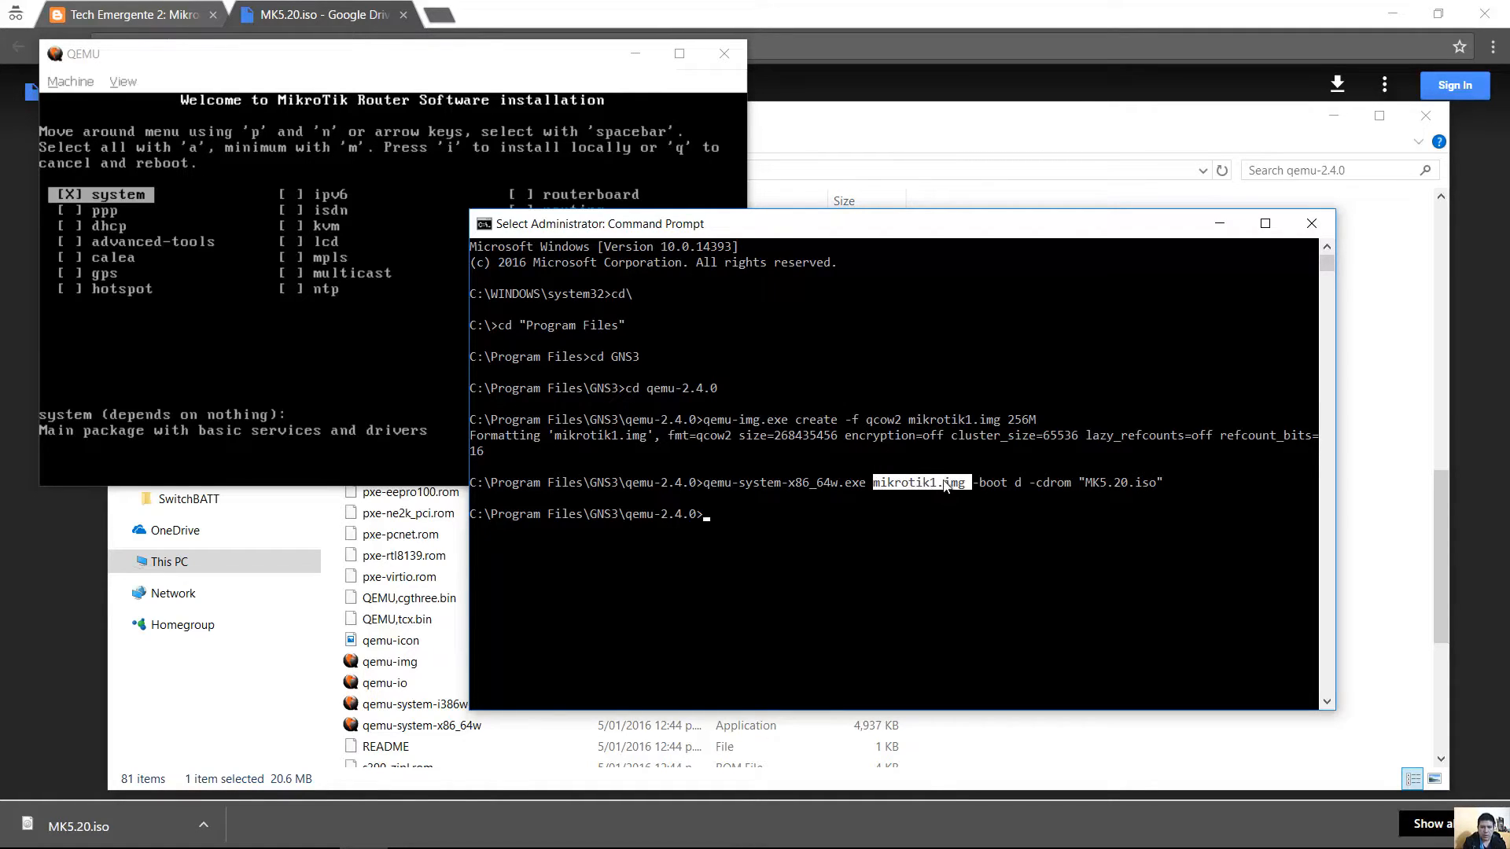
left_click_drag(1086, 482, 1164, 482)
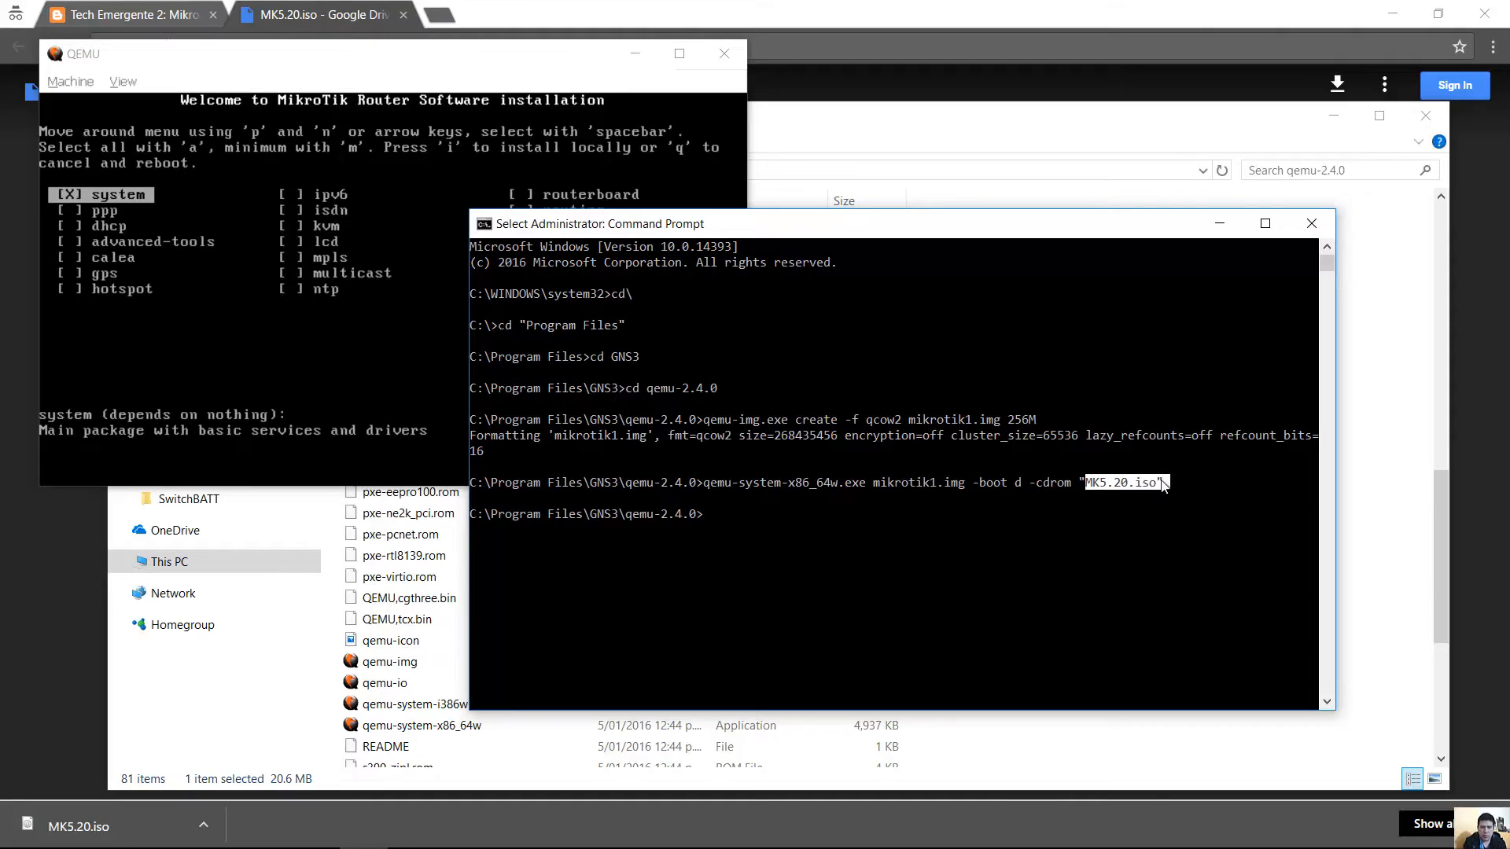
left_click_drag(874, 484, 960, 489)
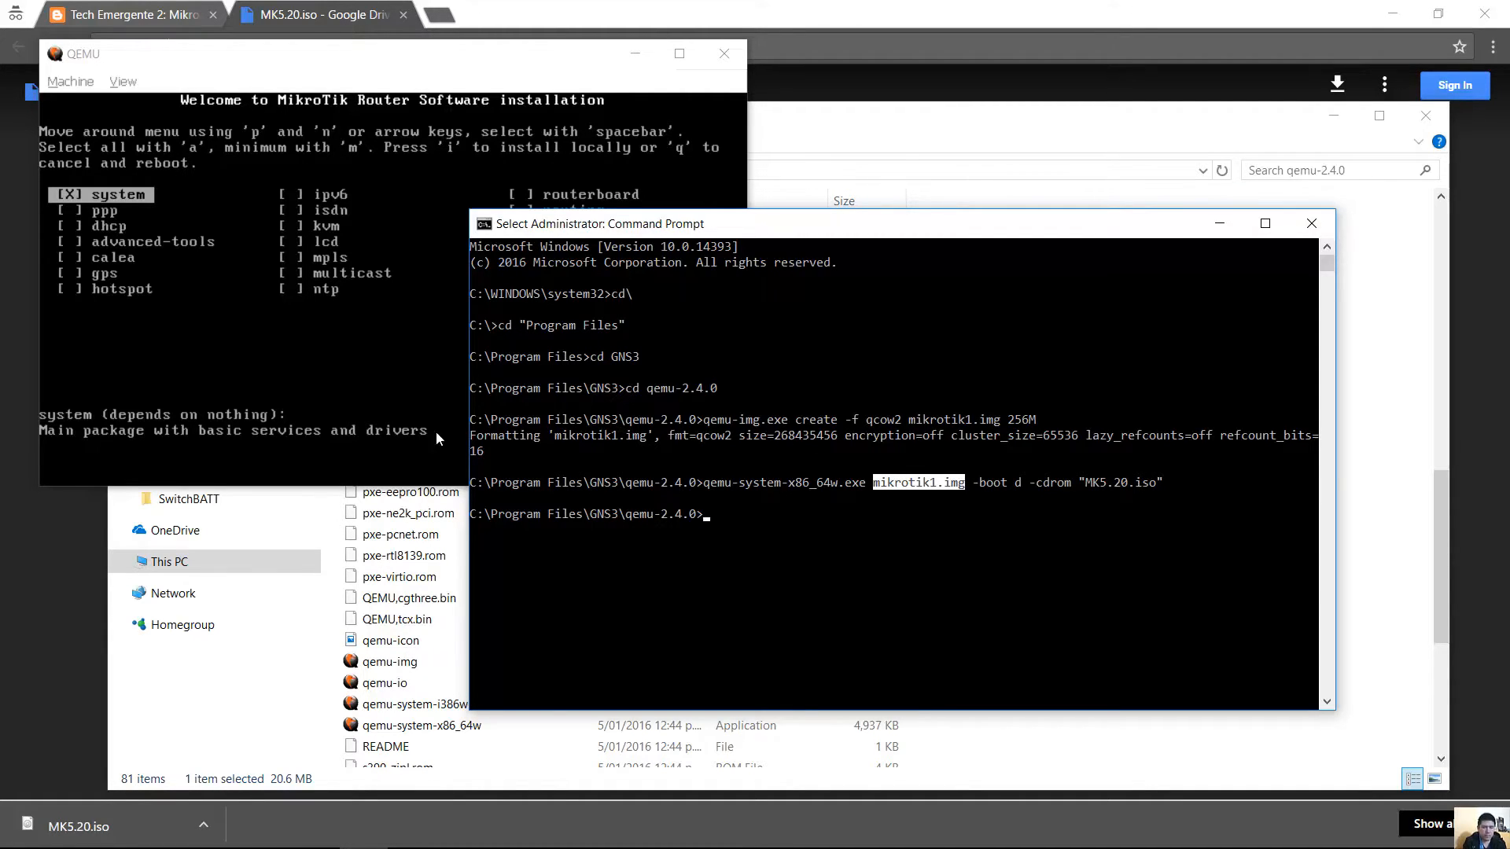
left_click(374, 401)
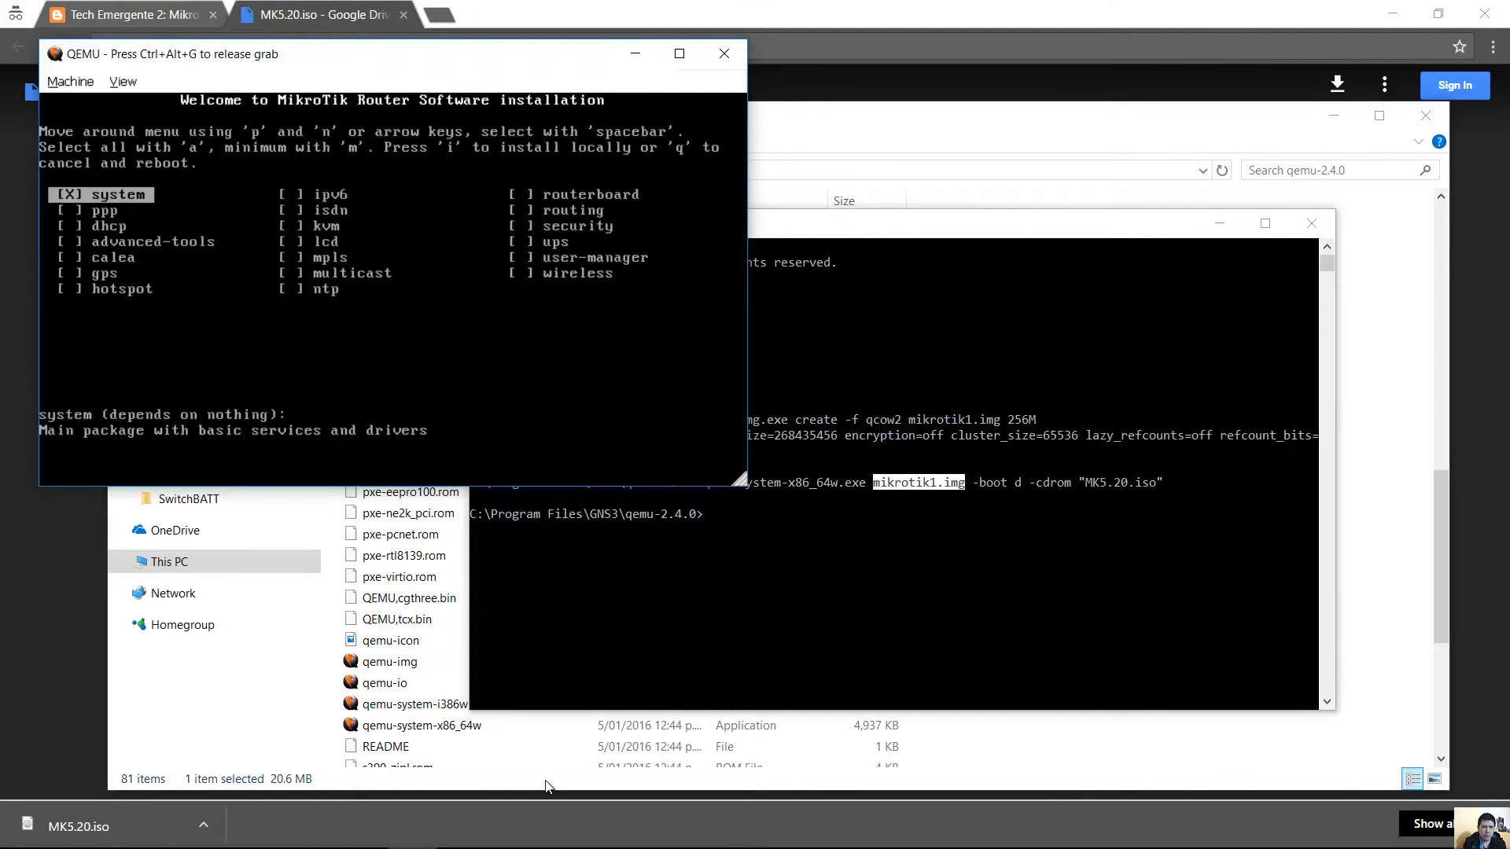
left_click(415, 834)
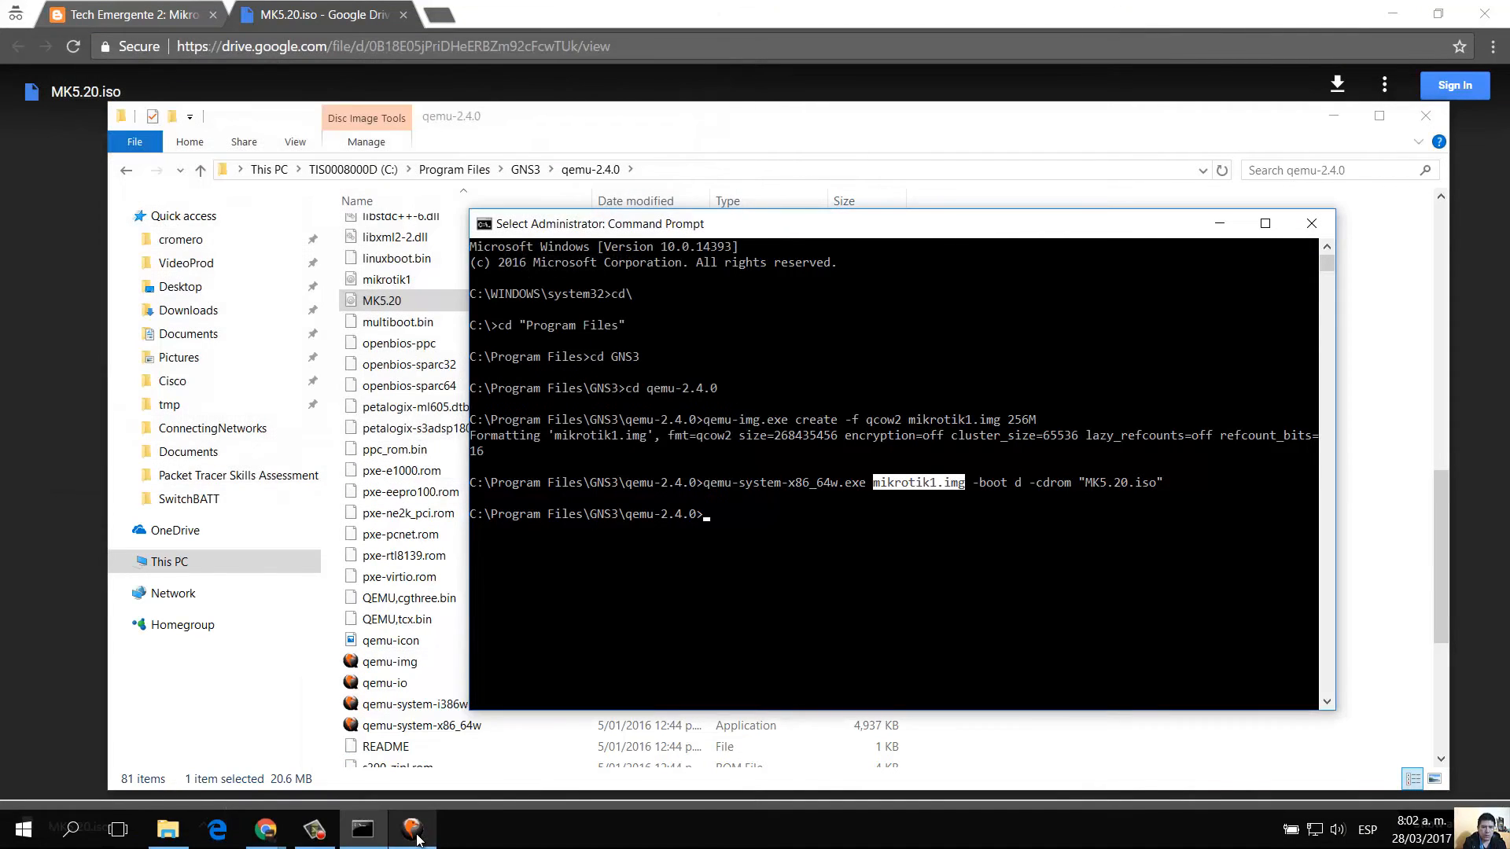
Close the installer VM and rerun qemu-system-x86_64w.exe mikrotik1.img -boot c without the CD-ROM.
left_click(415, 833)
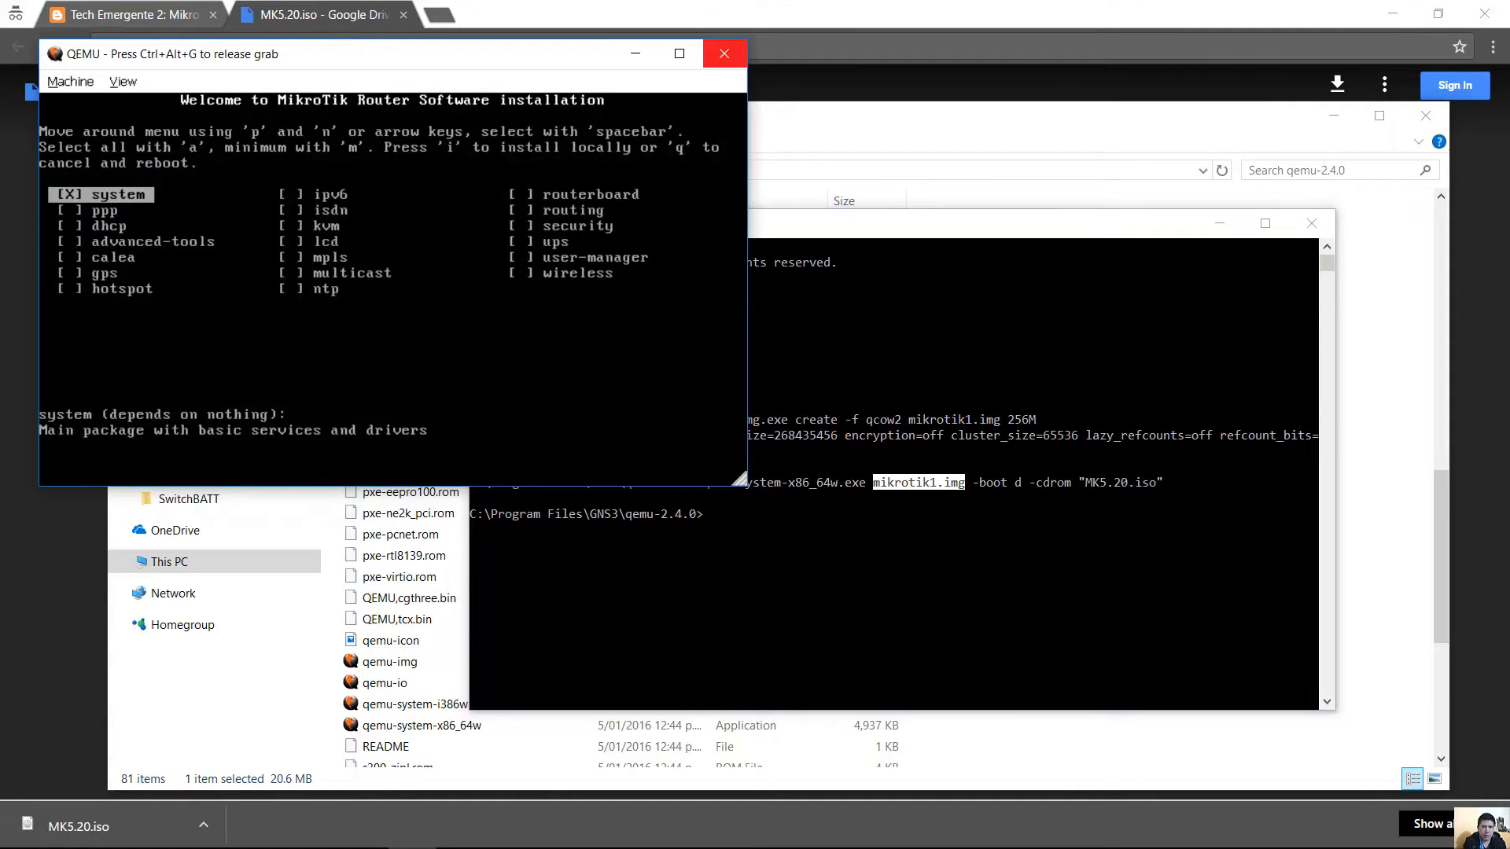
left_click(724, 55)
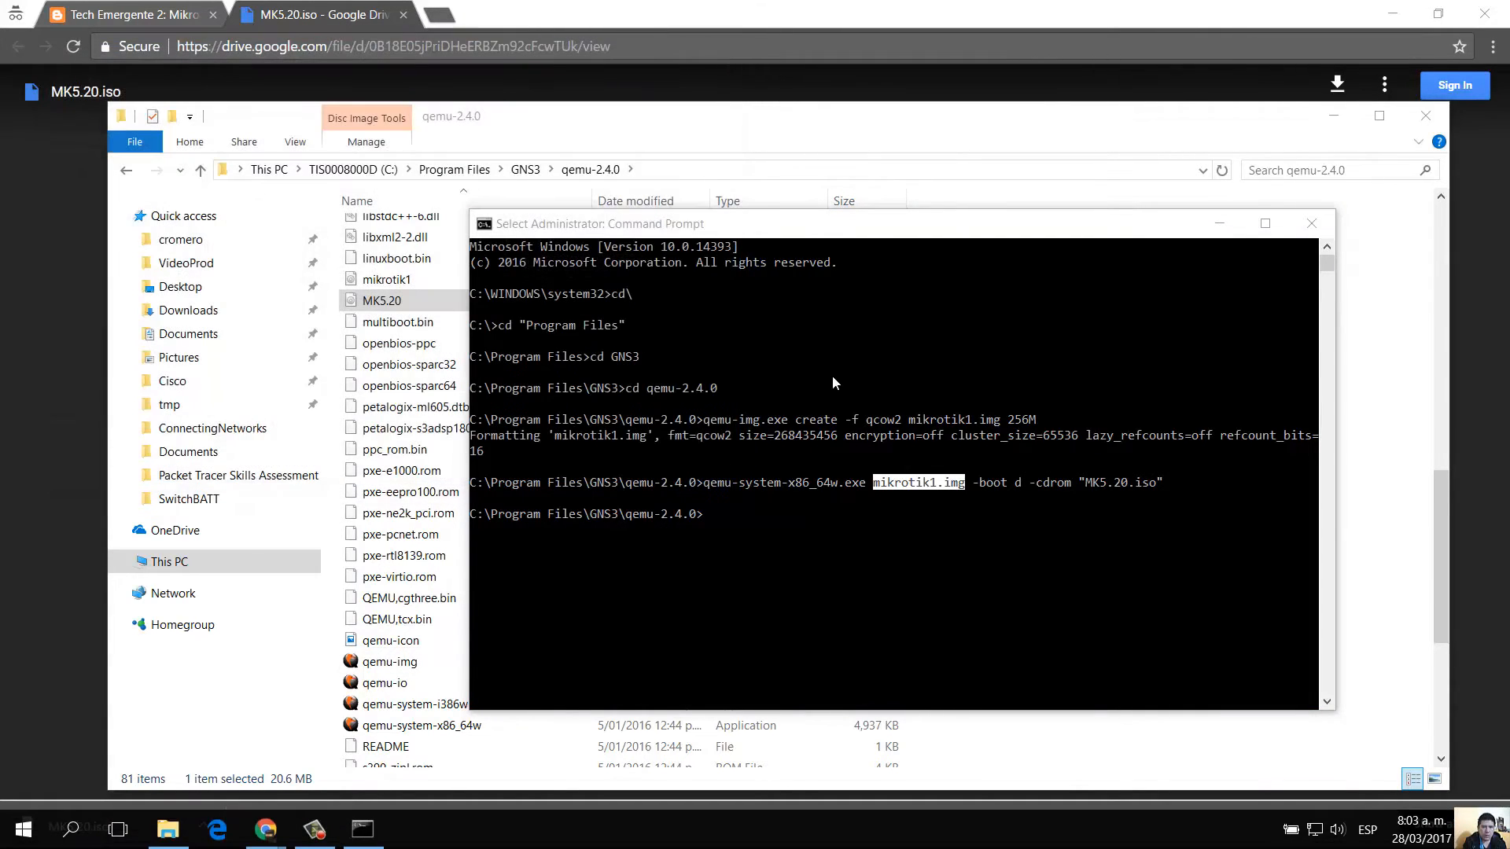
left_click(838, 427)
left_click(961, 497)
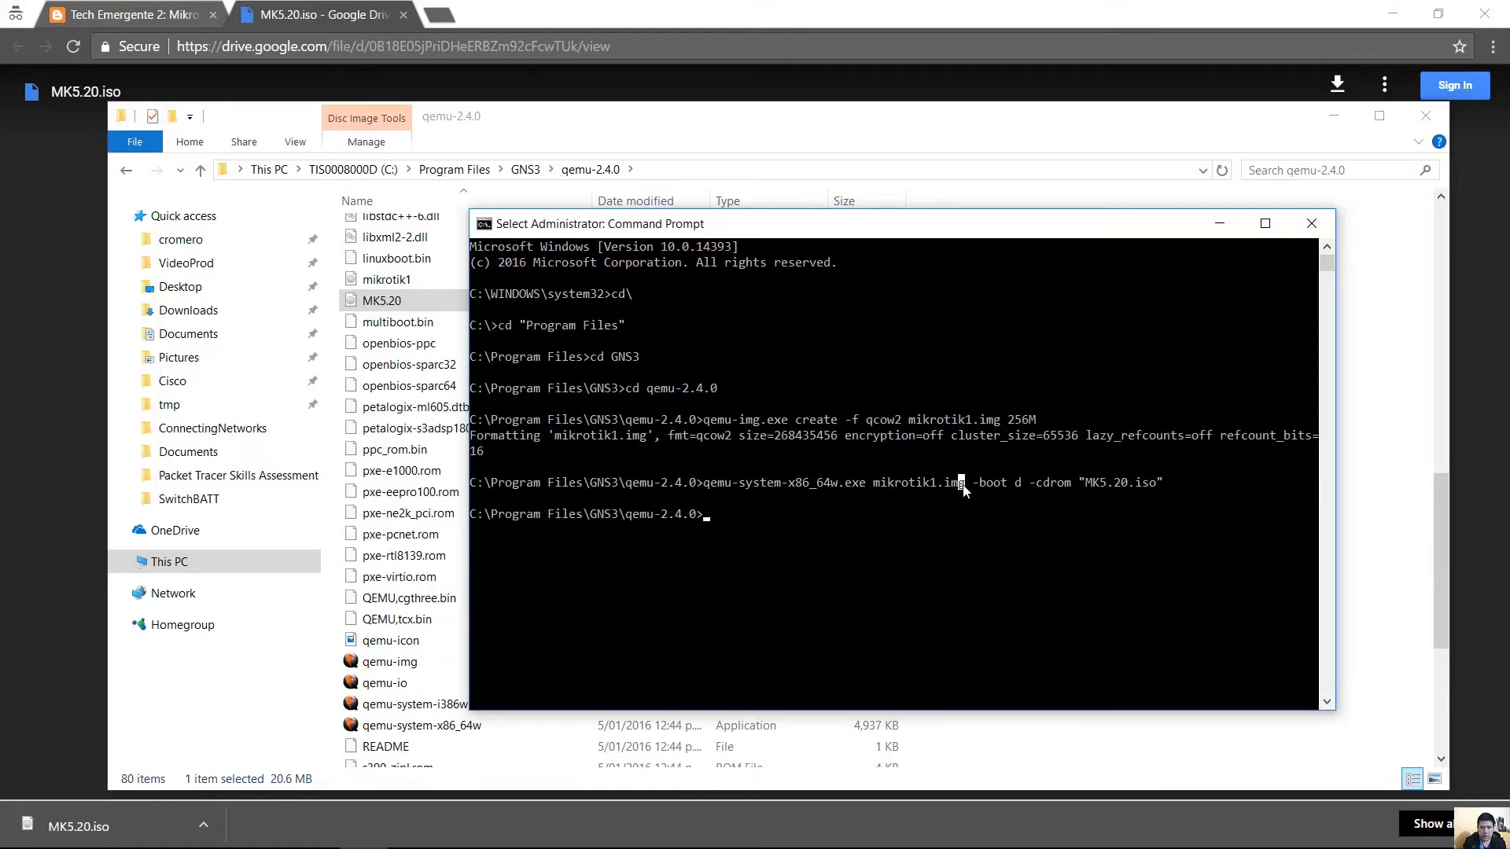
left_click_drag(964, 486, 873, 484)
left_click(1017, 485)
left_click_drag(876, 486, 964, 486)
left_click_drag(1011, 484, 1026, 489)
left_click(837, 529)
key("Up")
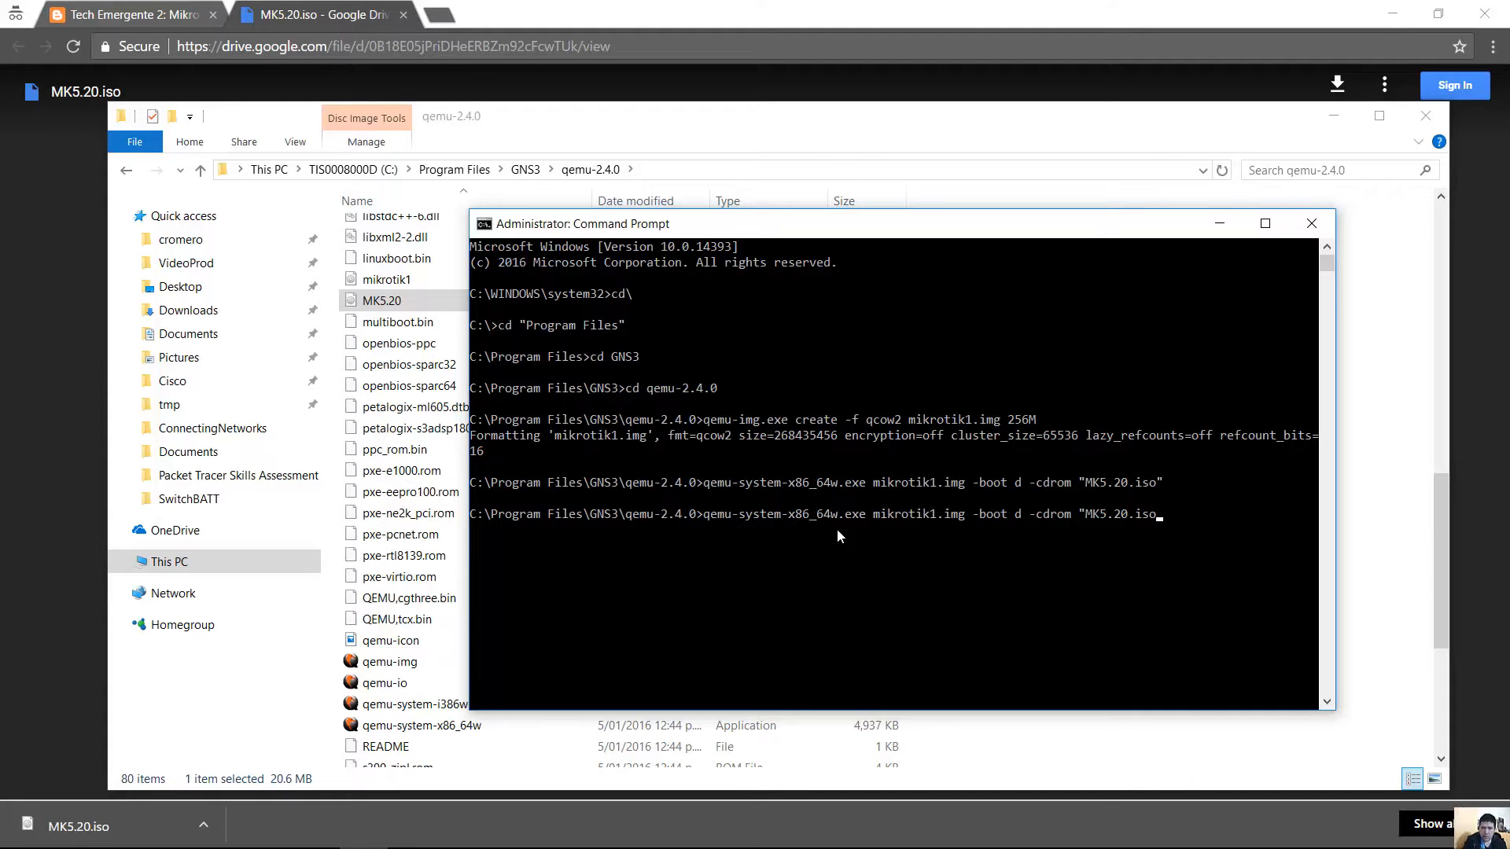
key("BackSpace")
key("BackSpace")
key("BackSpace")
key("BackSpace")
key("BackSpace")
key("BackSpace")
key("BackSpace")
key("BackSpace")
key("BackSpace")
key("BackSpace")
key("BackSpace")
key("BackSpace")
key("BackSpace")
key("BackSpace")
key("BackSpace")
key("BackSpace")
key("BackSpace")
key("BackSpace")
key("BackSpace")
key("BackSpace")
key("Return")
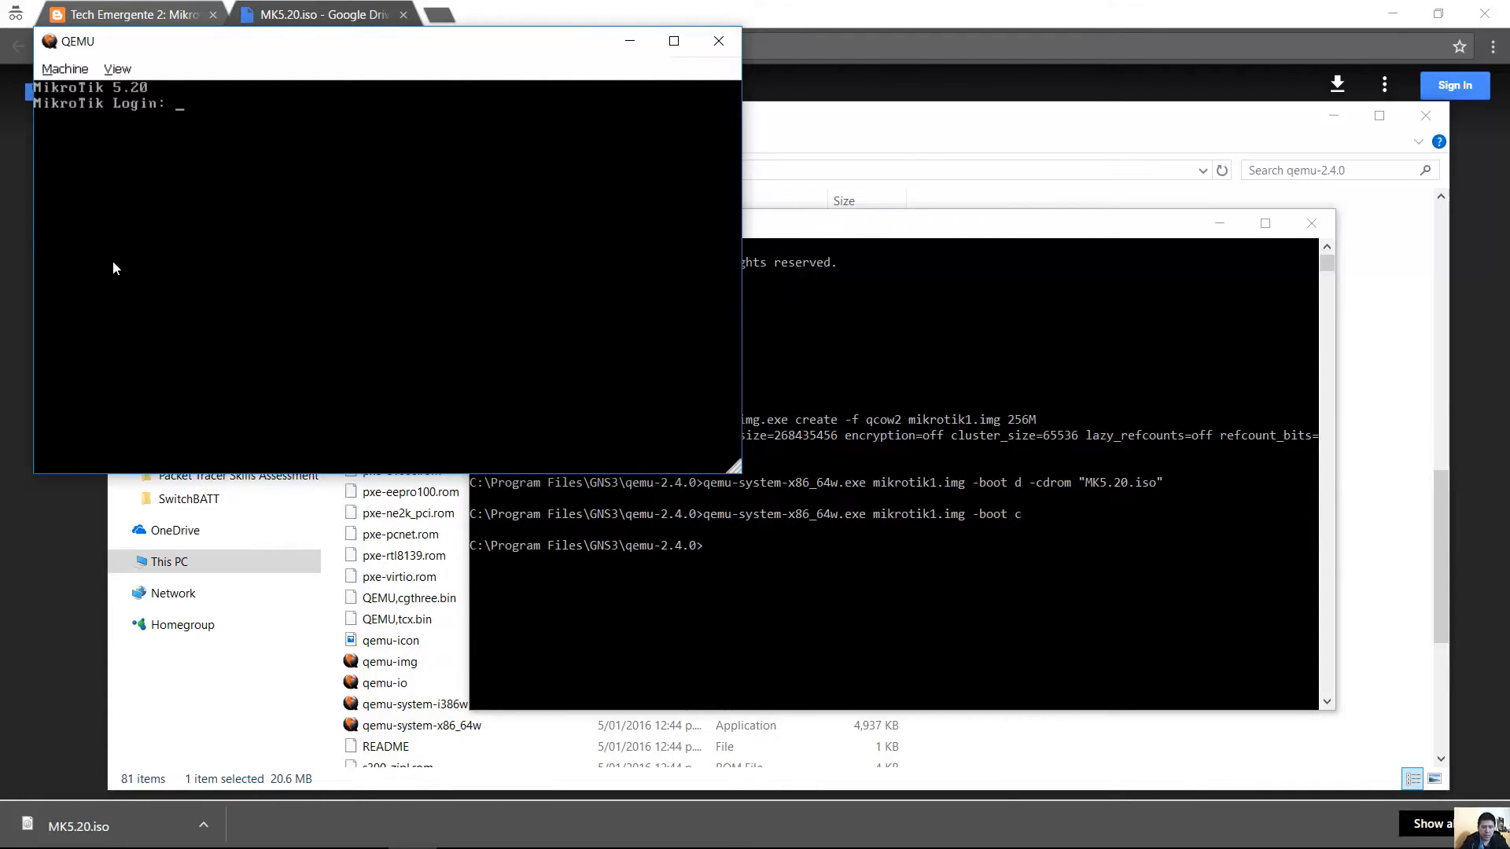
Log in to RouterOS 5.20 as admin with an empty password and dismiss the software-key notice.
type("admin")
key("Return")
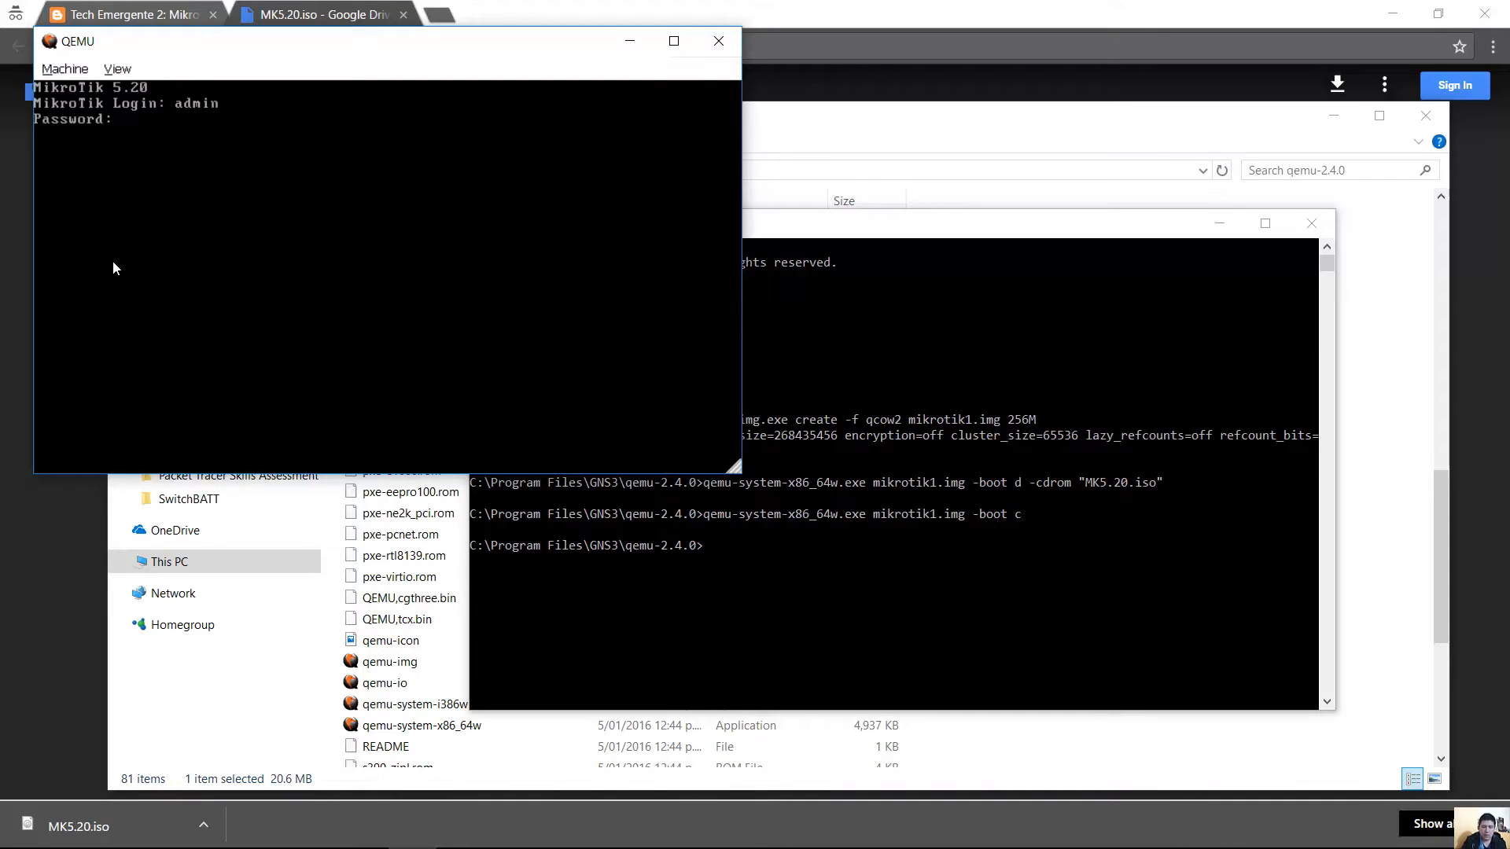
key("Return")
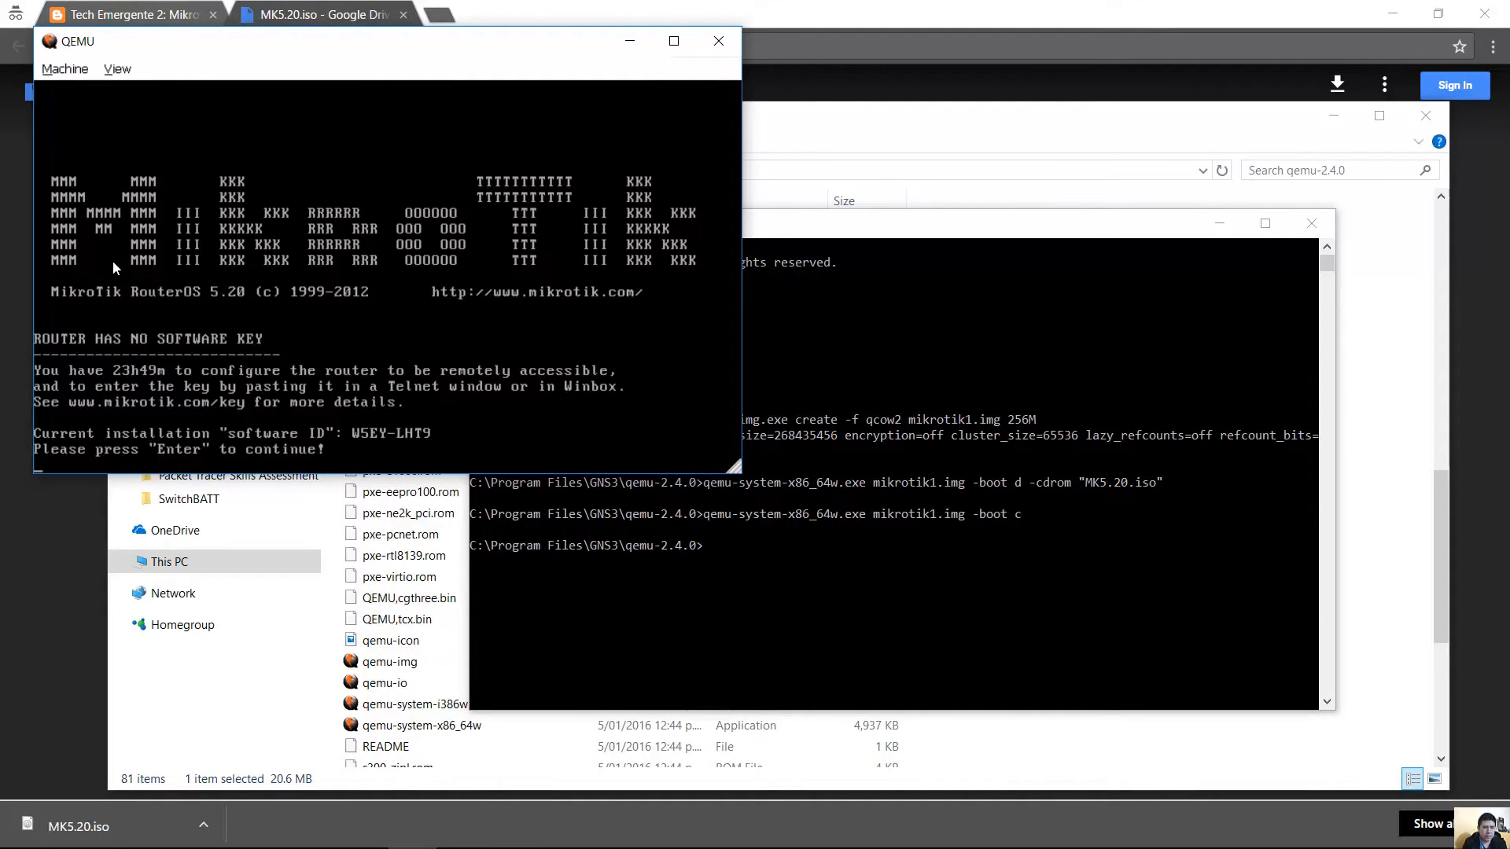
key("Return")
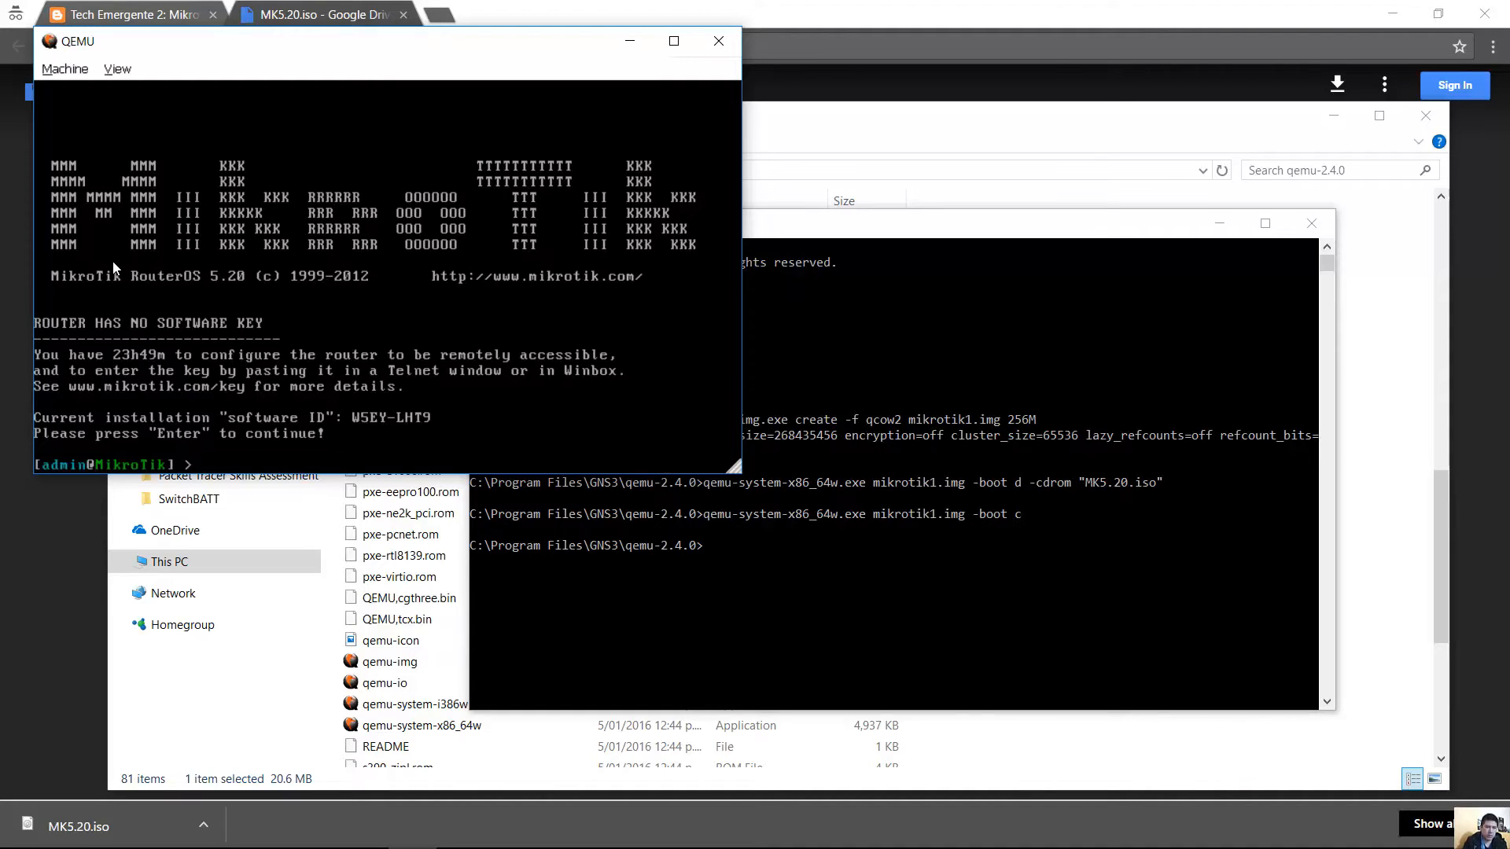
left_click(112, 261)
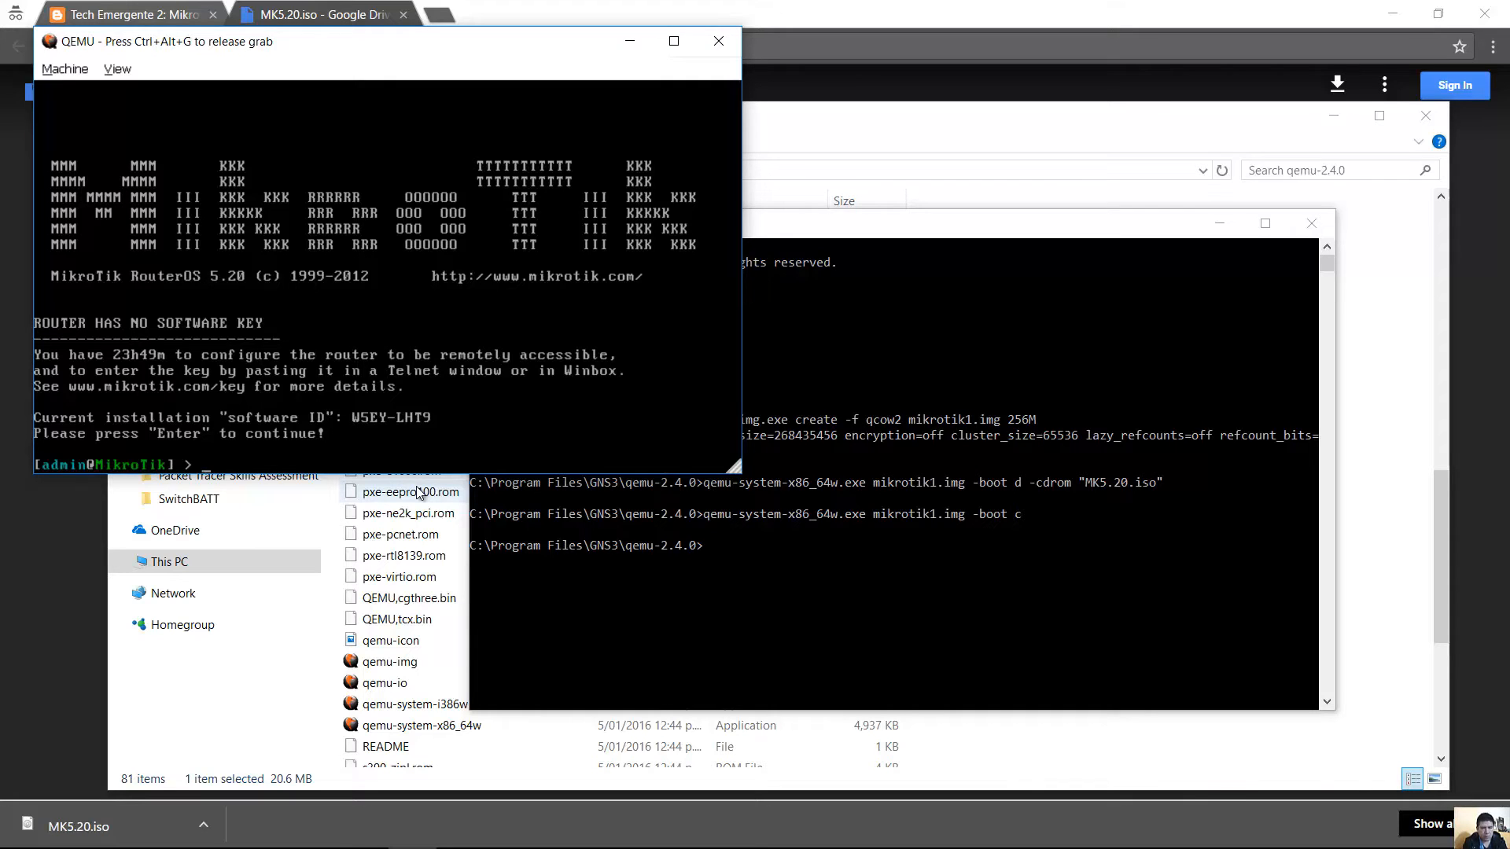
left_click(167, 834)
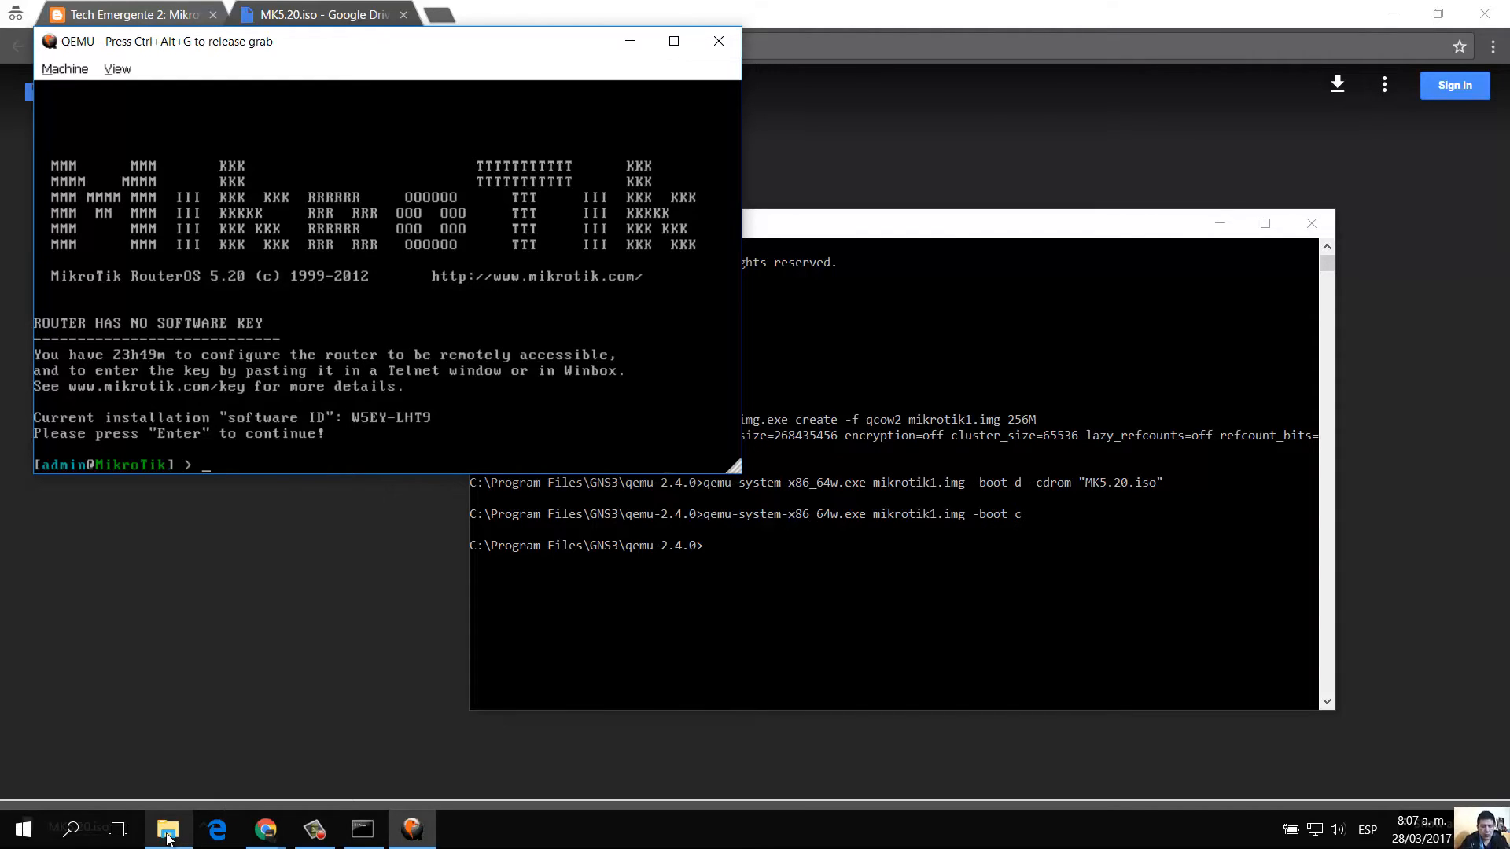
Shut down the router with system shutdown, confirm with y, and show the Windows desktop.
type("tem shutdown")
key("Return")
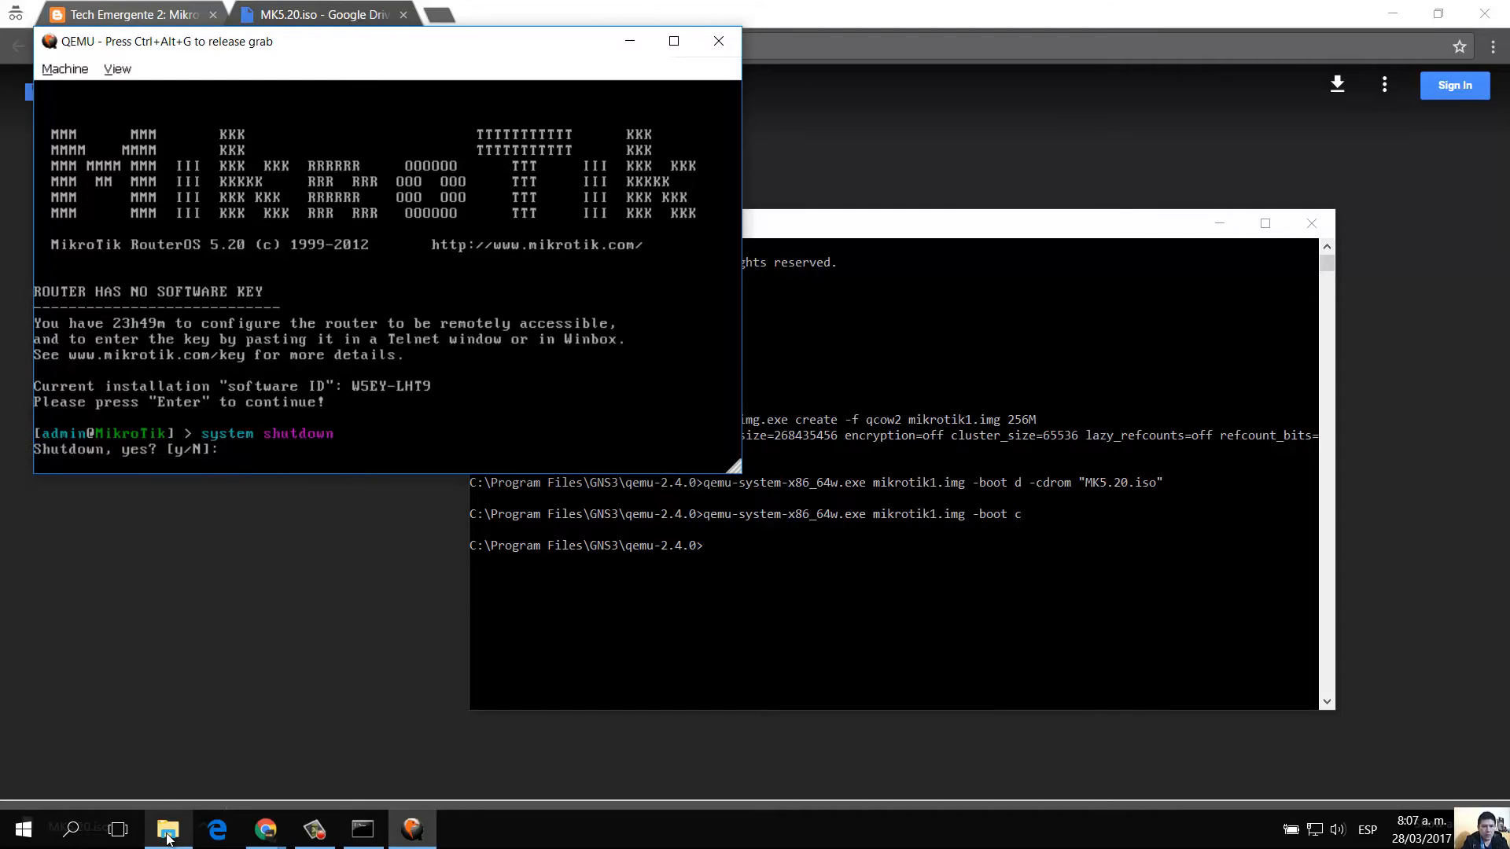
type("y")
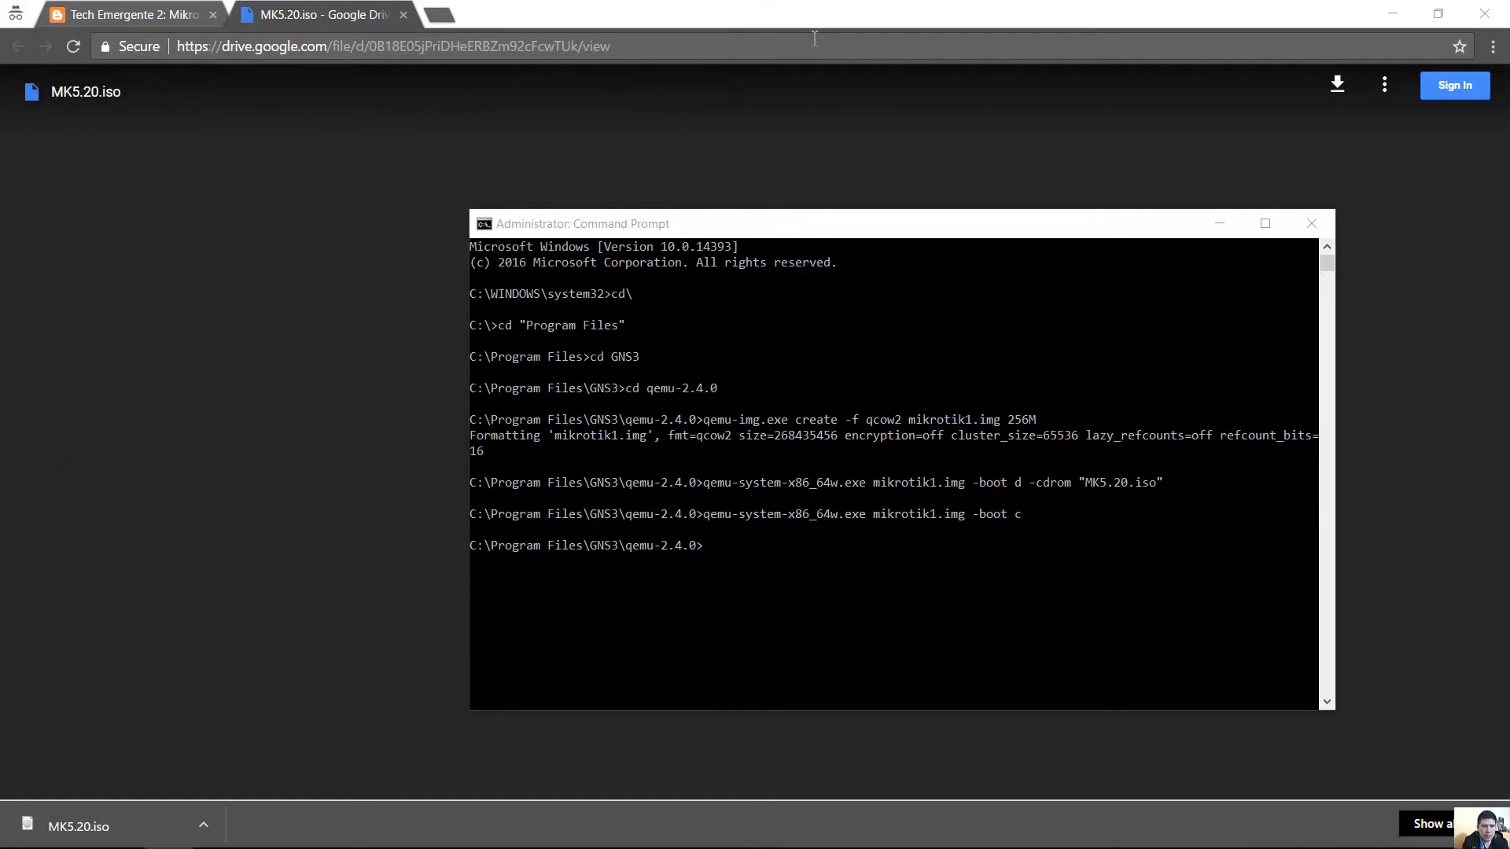
key("super+d")
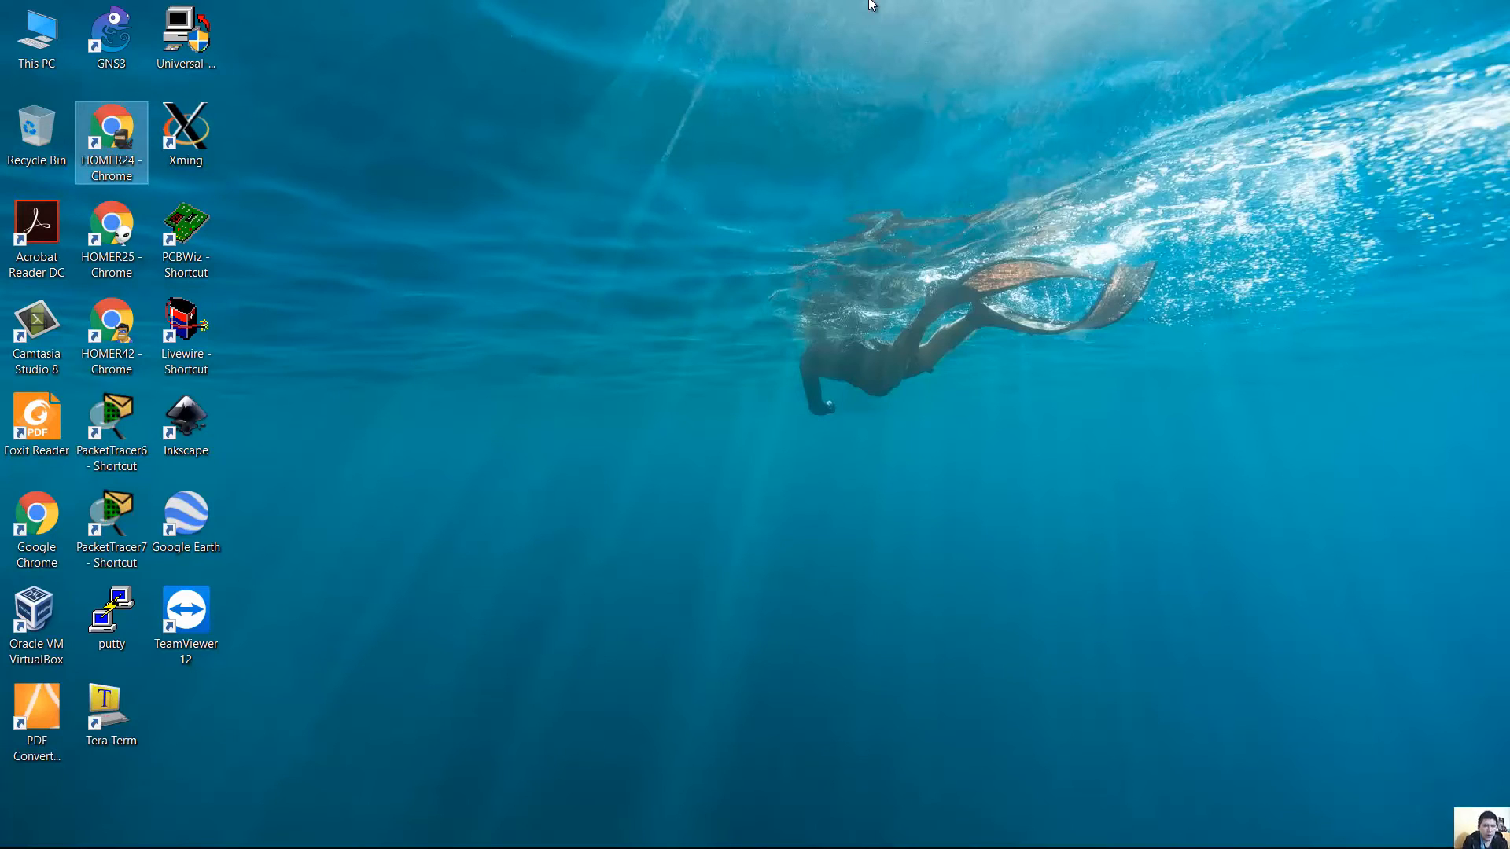
Launch GNS3, skip the Setup Wizard, update prompt and new project, then open Edit > Preferences.
double_click(122, 41)
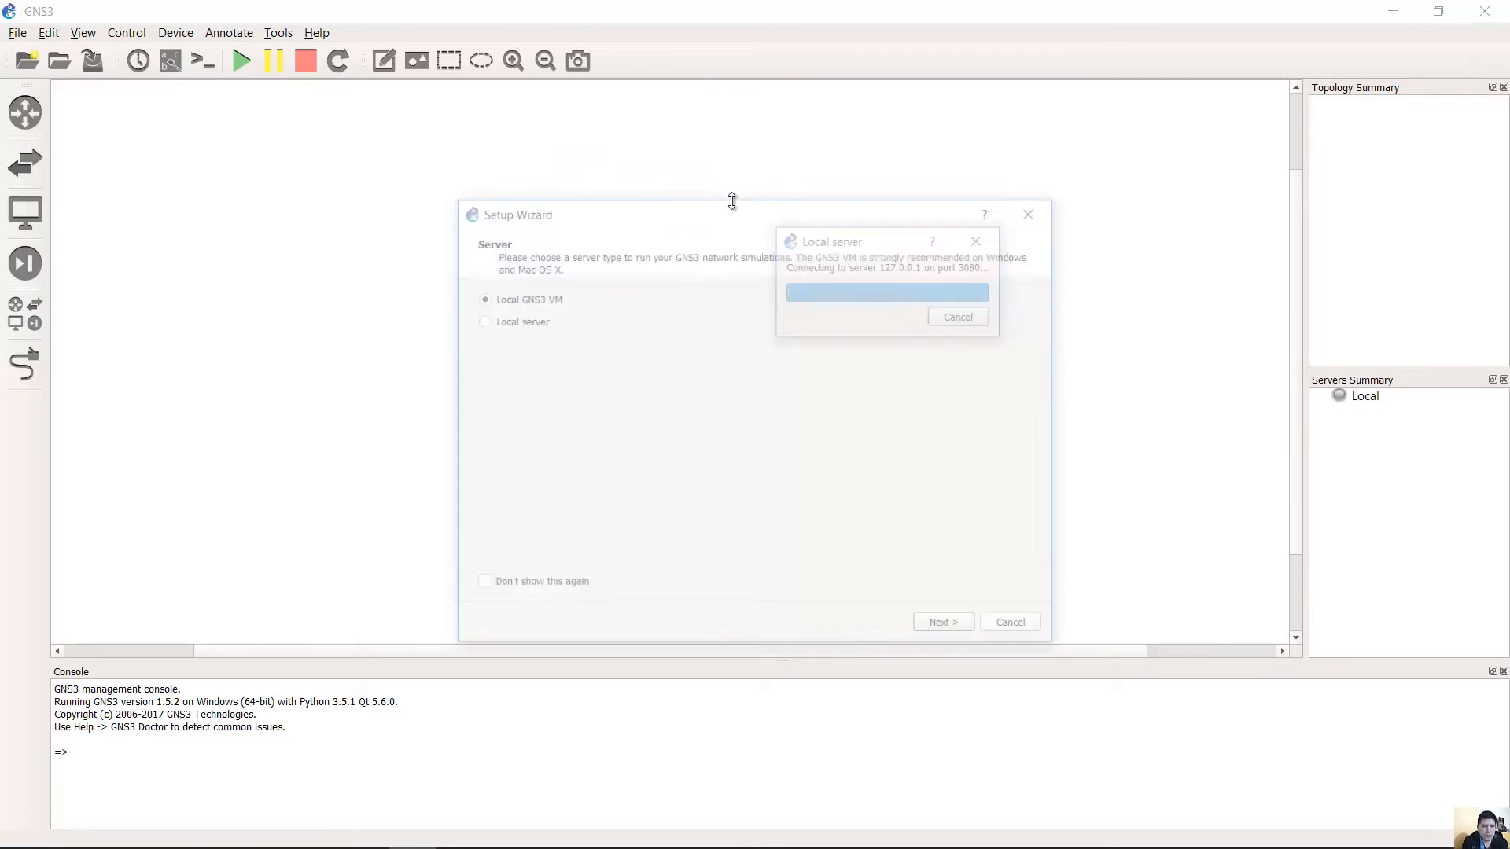
left_click(1020, 629)
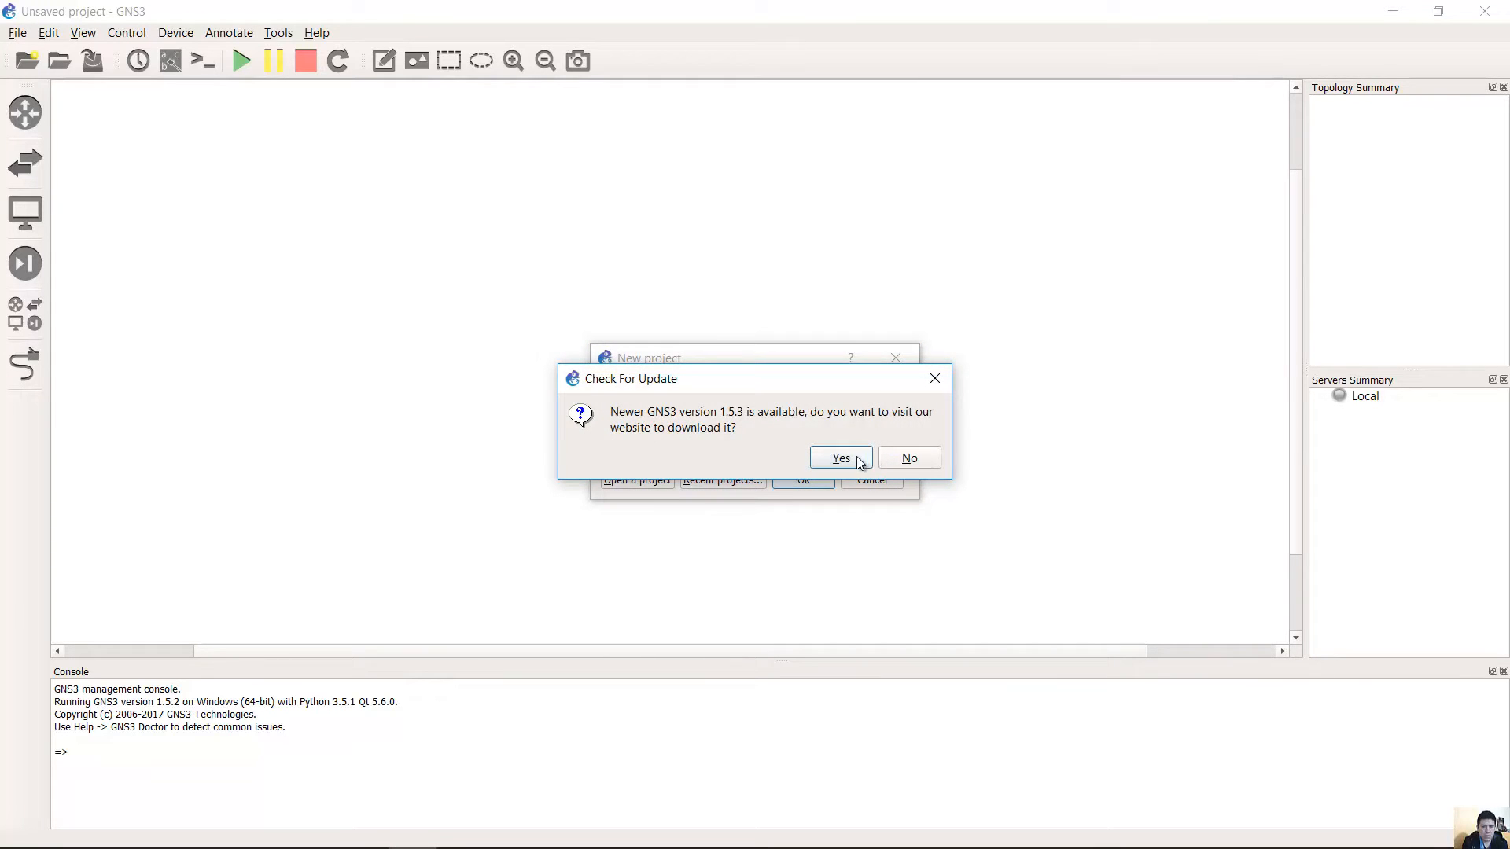
left_click(908, 461)
left_click(870, 479)
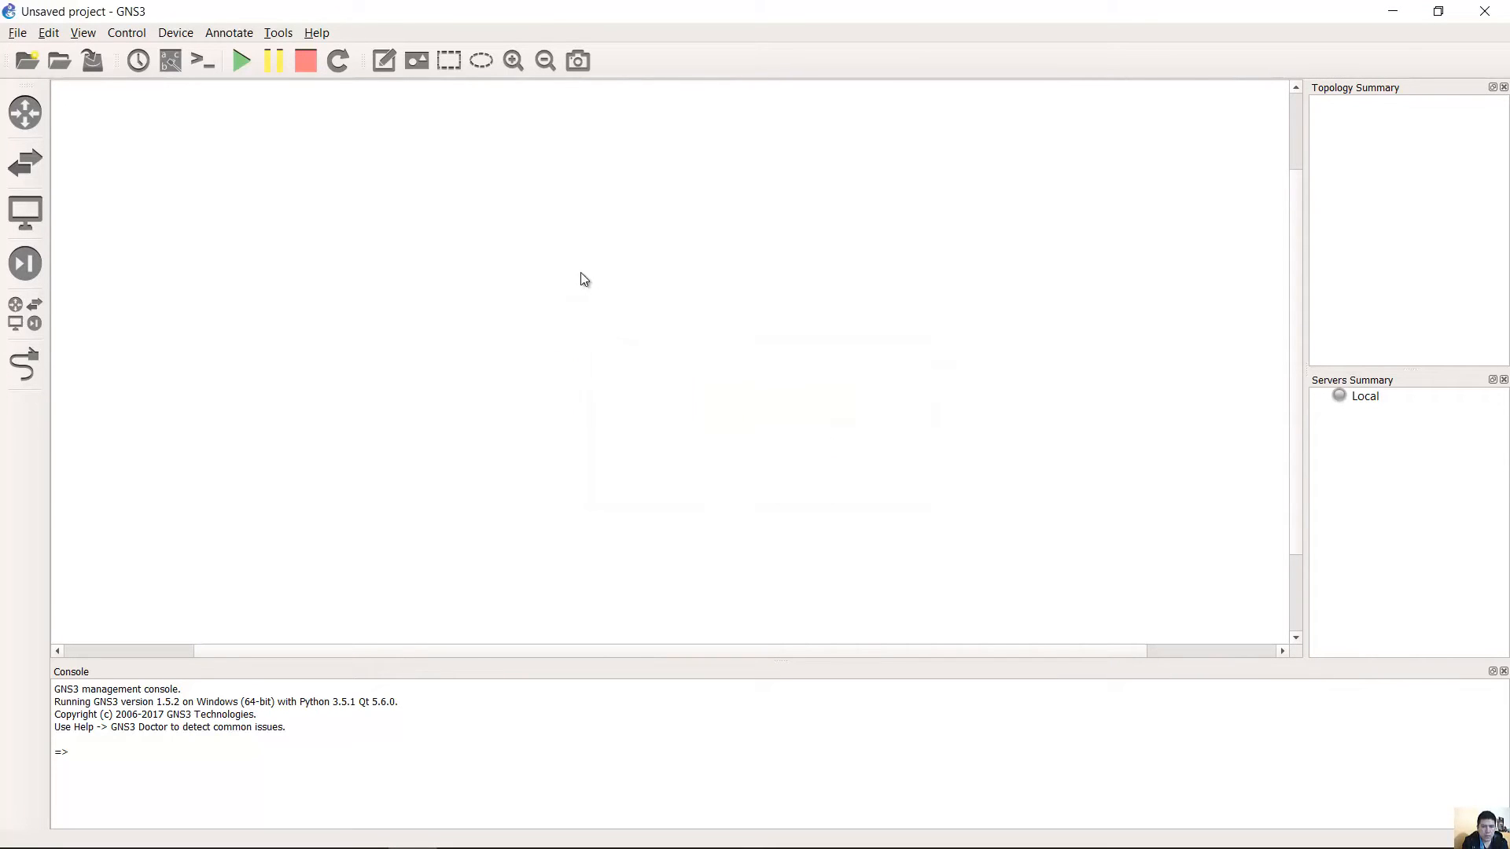
left_click(48, 33)
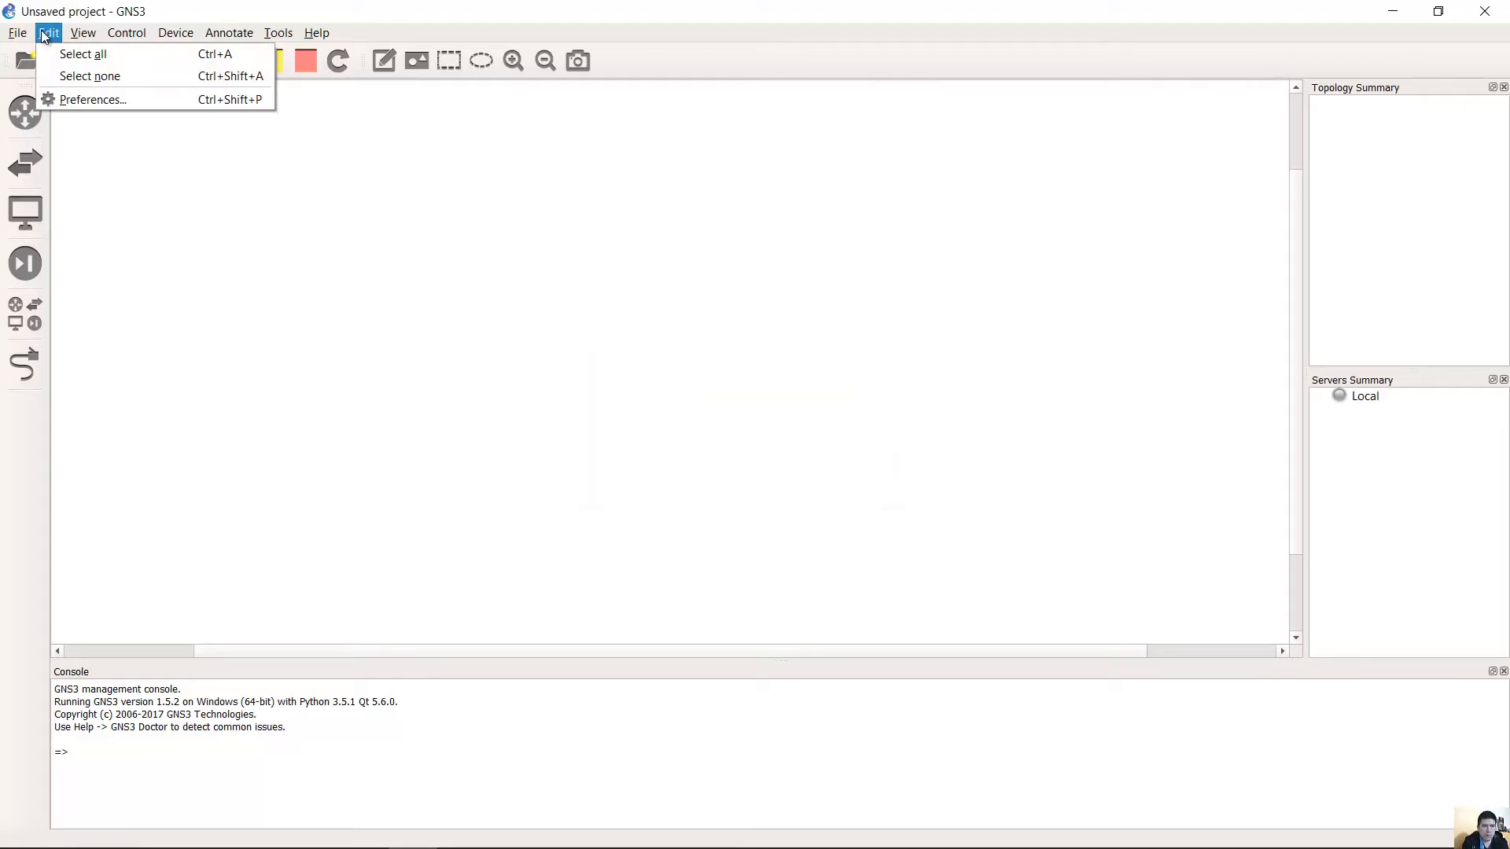
left_click(113, 99)
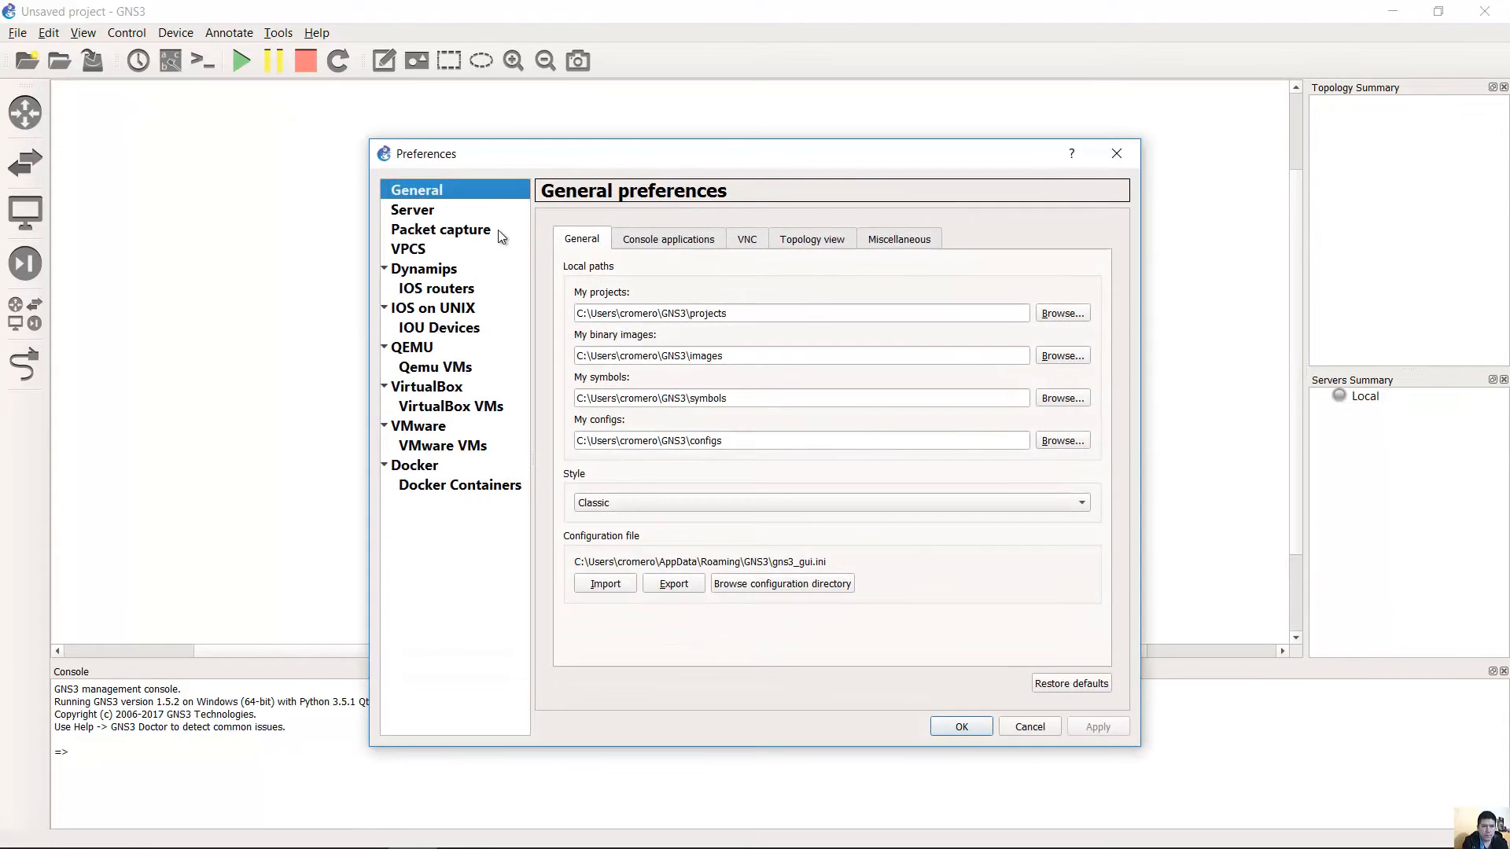
Create a Qemu VM template named mikrotik1 using qemu-system-x86_64w.exe with 256 MB RAM.
left_click(425, 372)
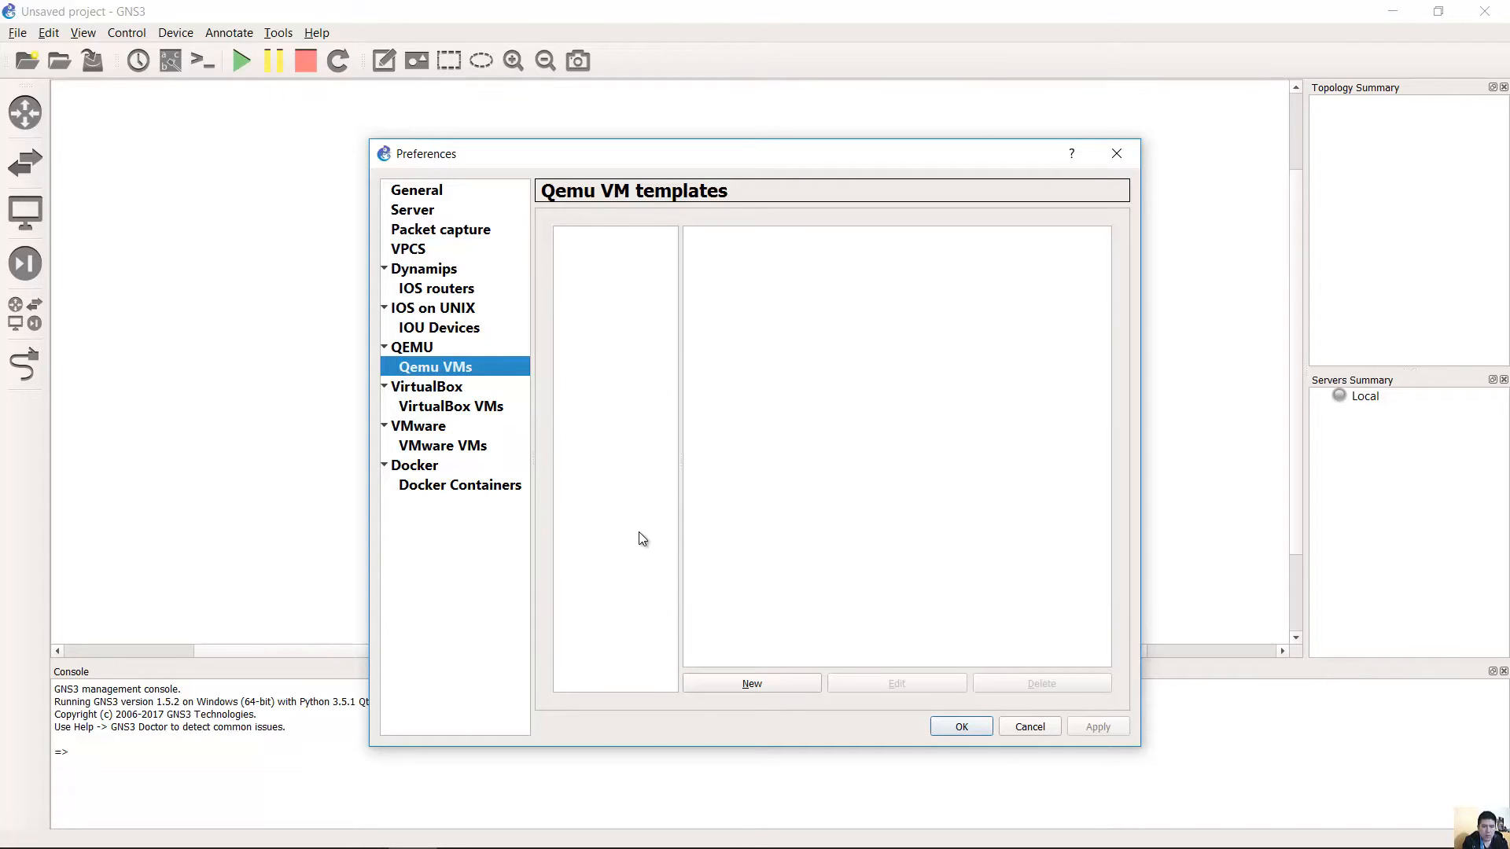
left_click(784, 686)
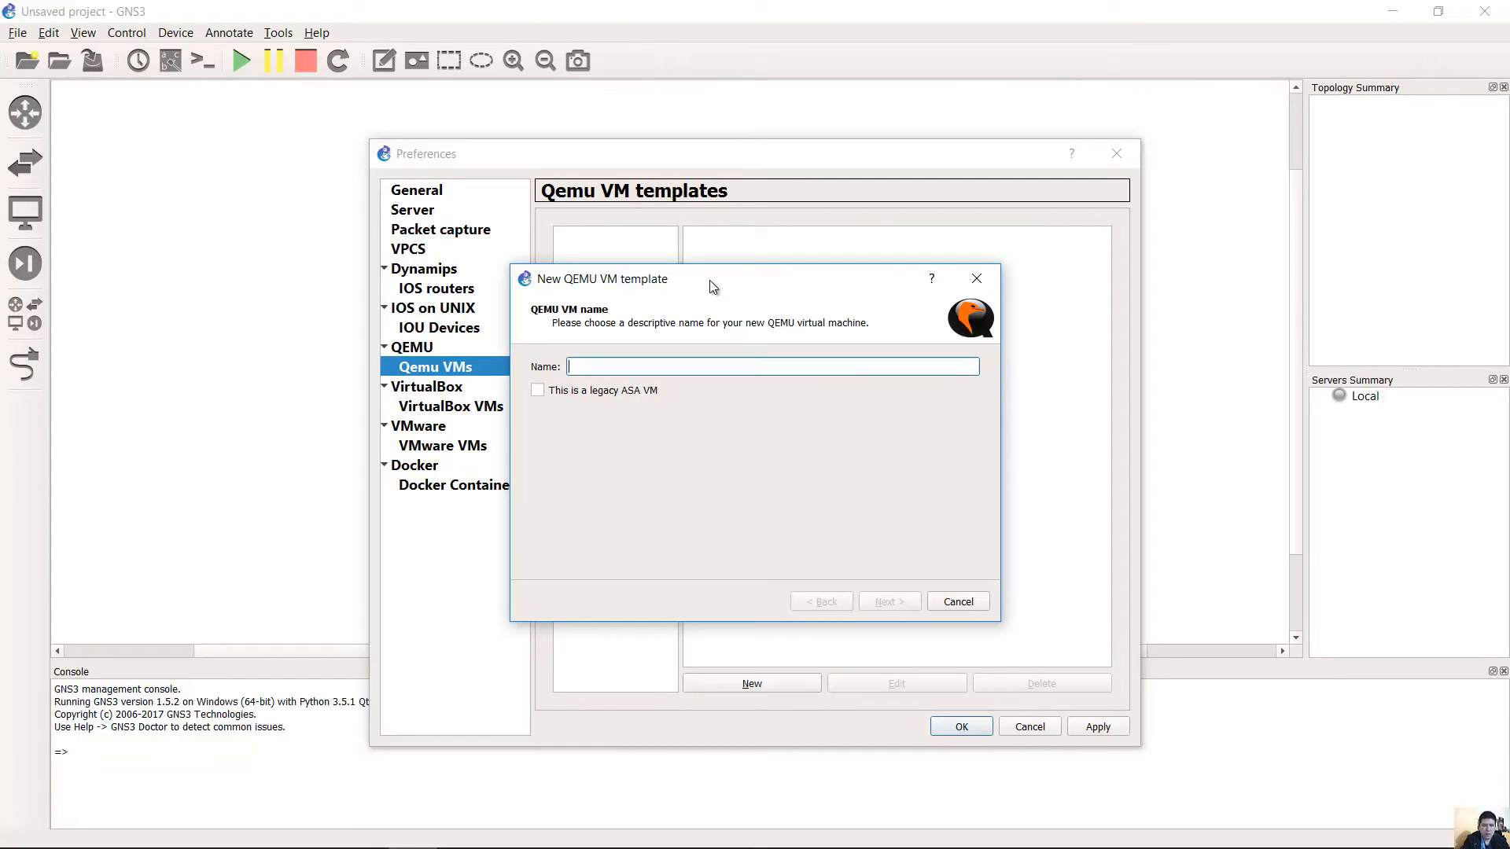
type("mikrotik1")
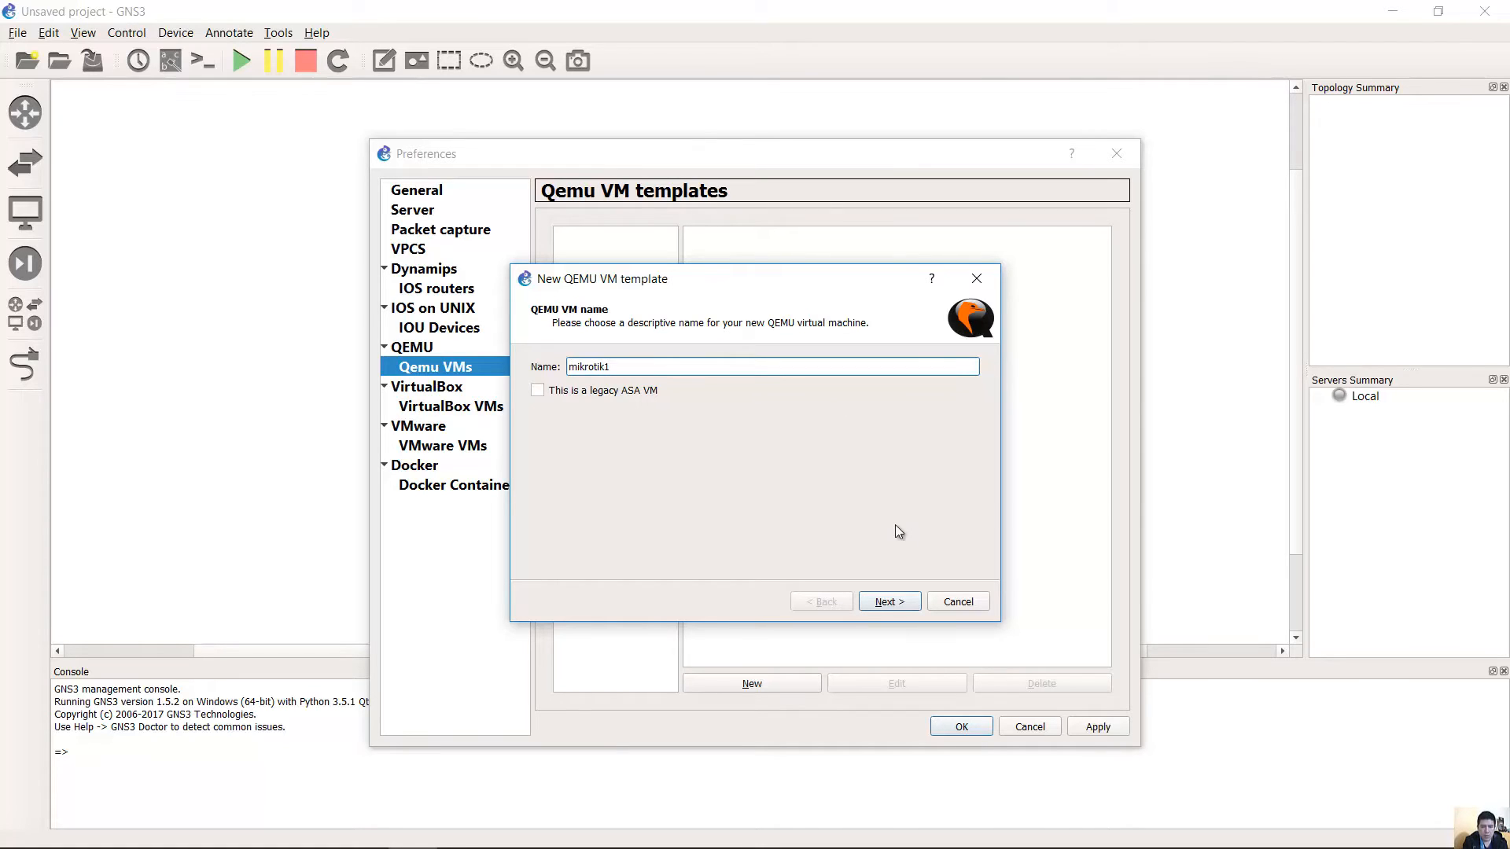
left_click(888, 602)
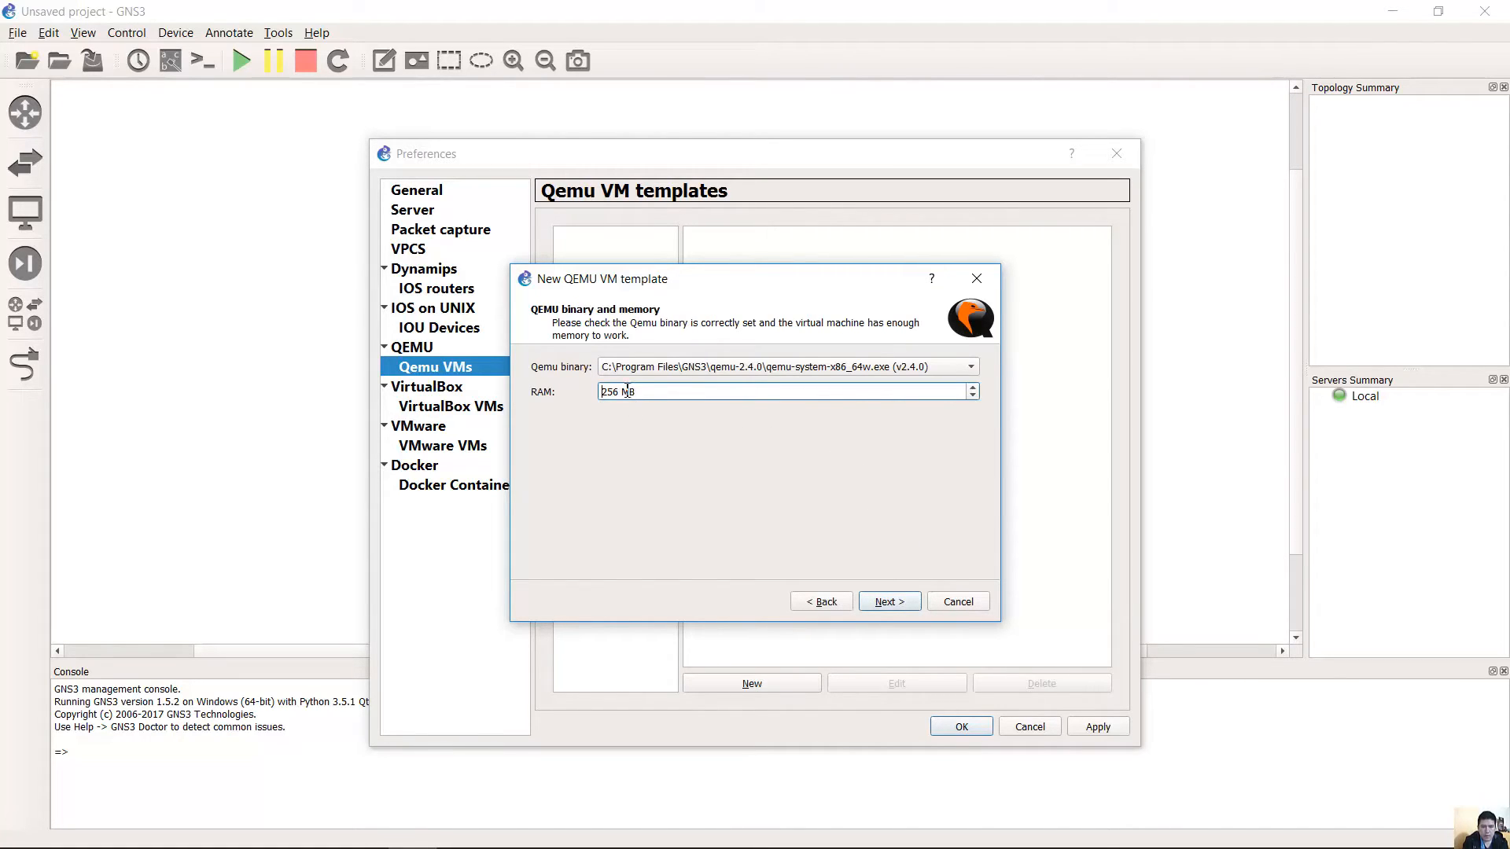
left_click_drag(619, 391, 594, 396)
left_click(951, 365)
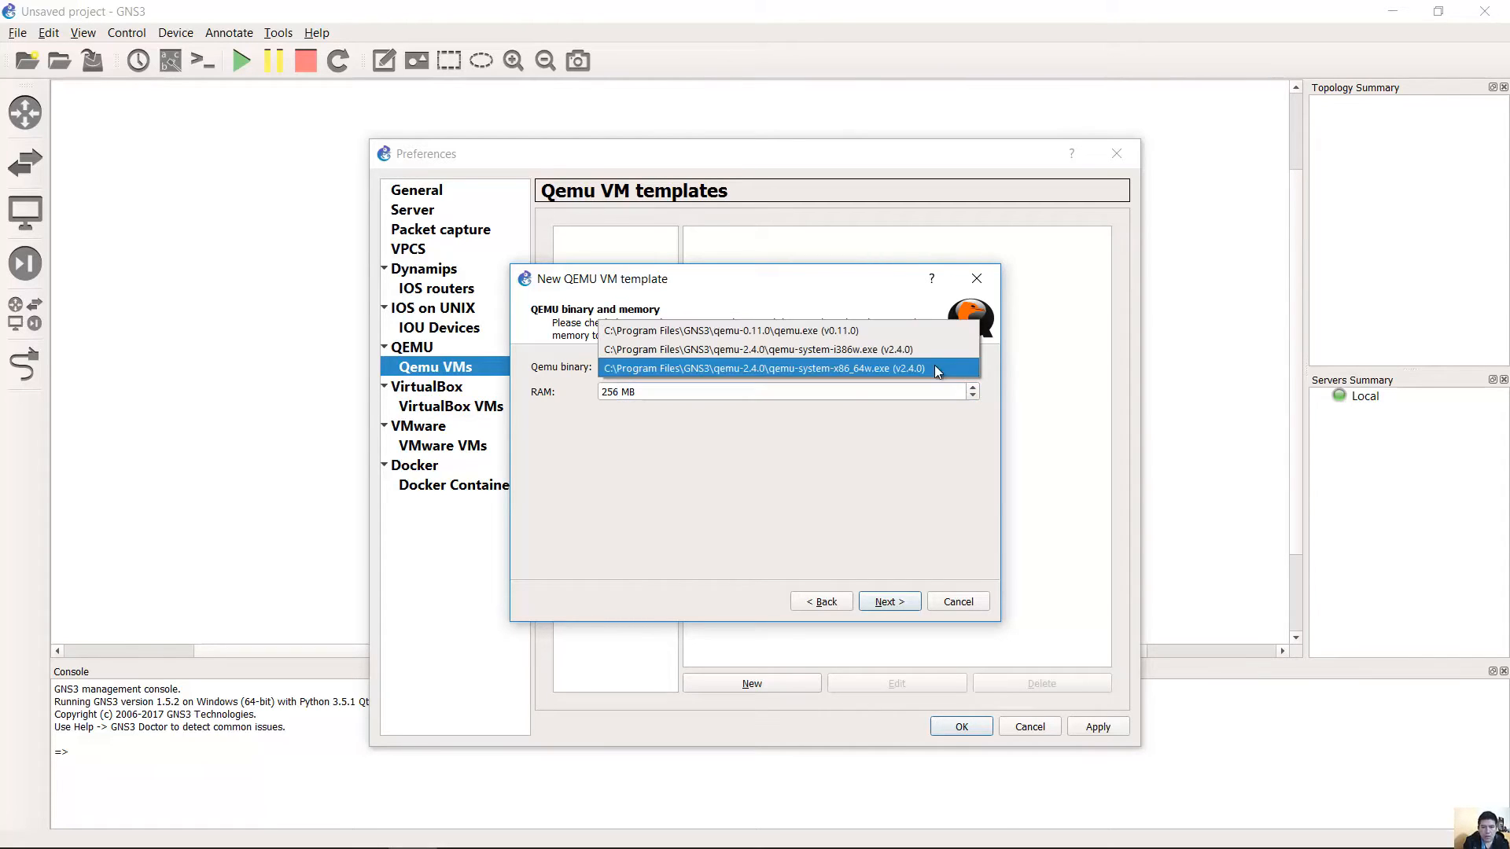
left_click(821, 370)
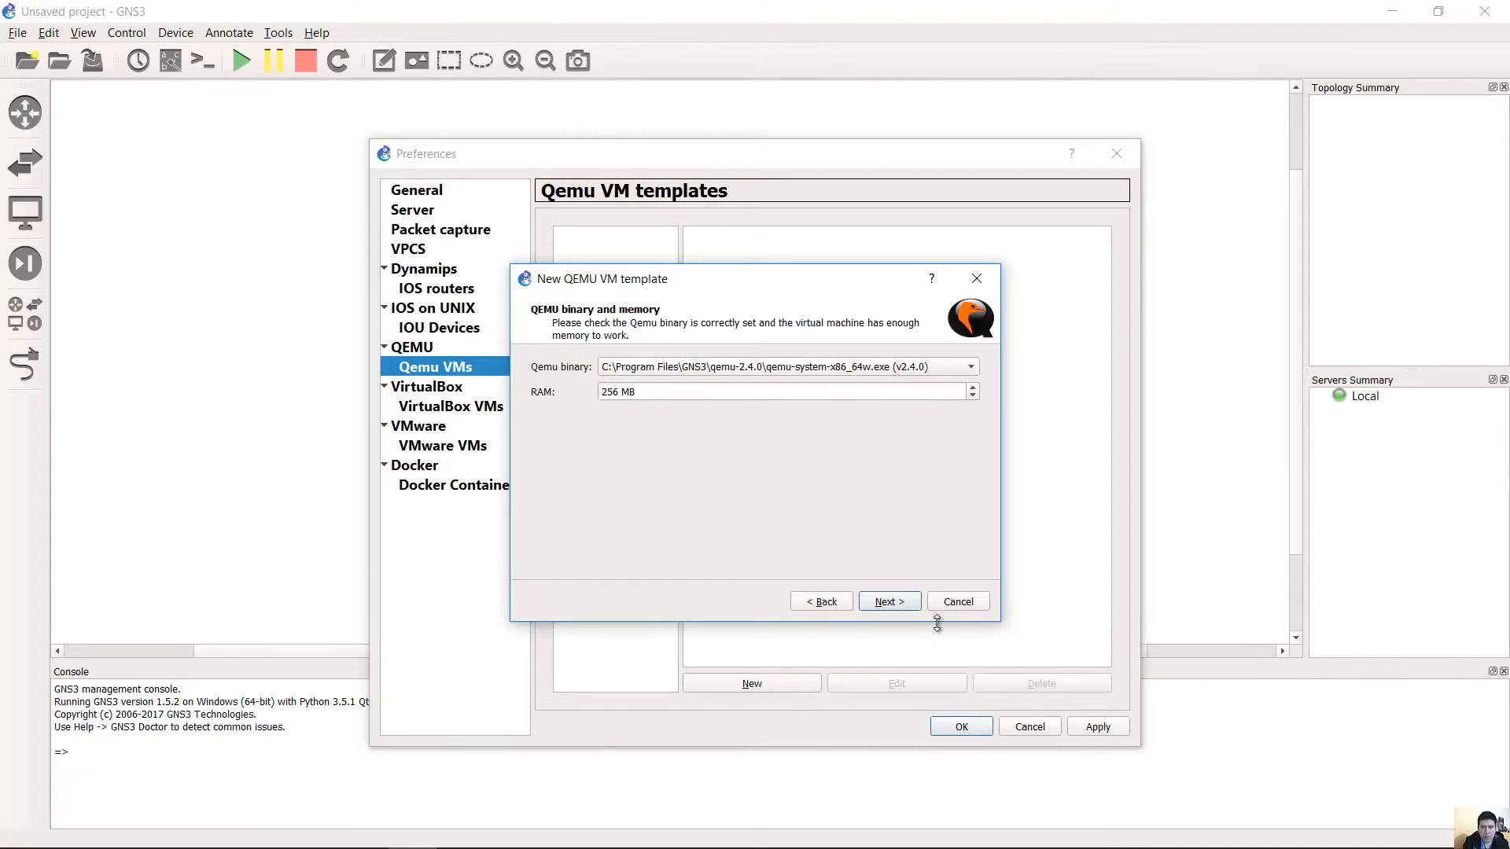
left_click(889, 601)
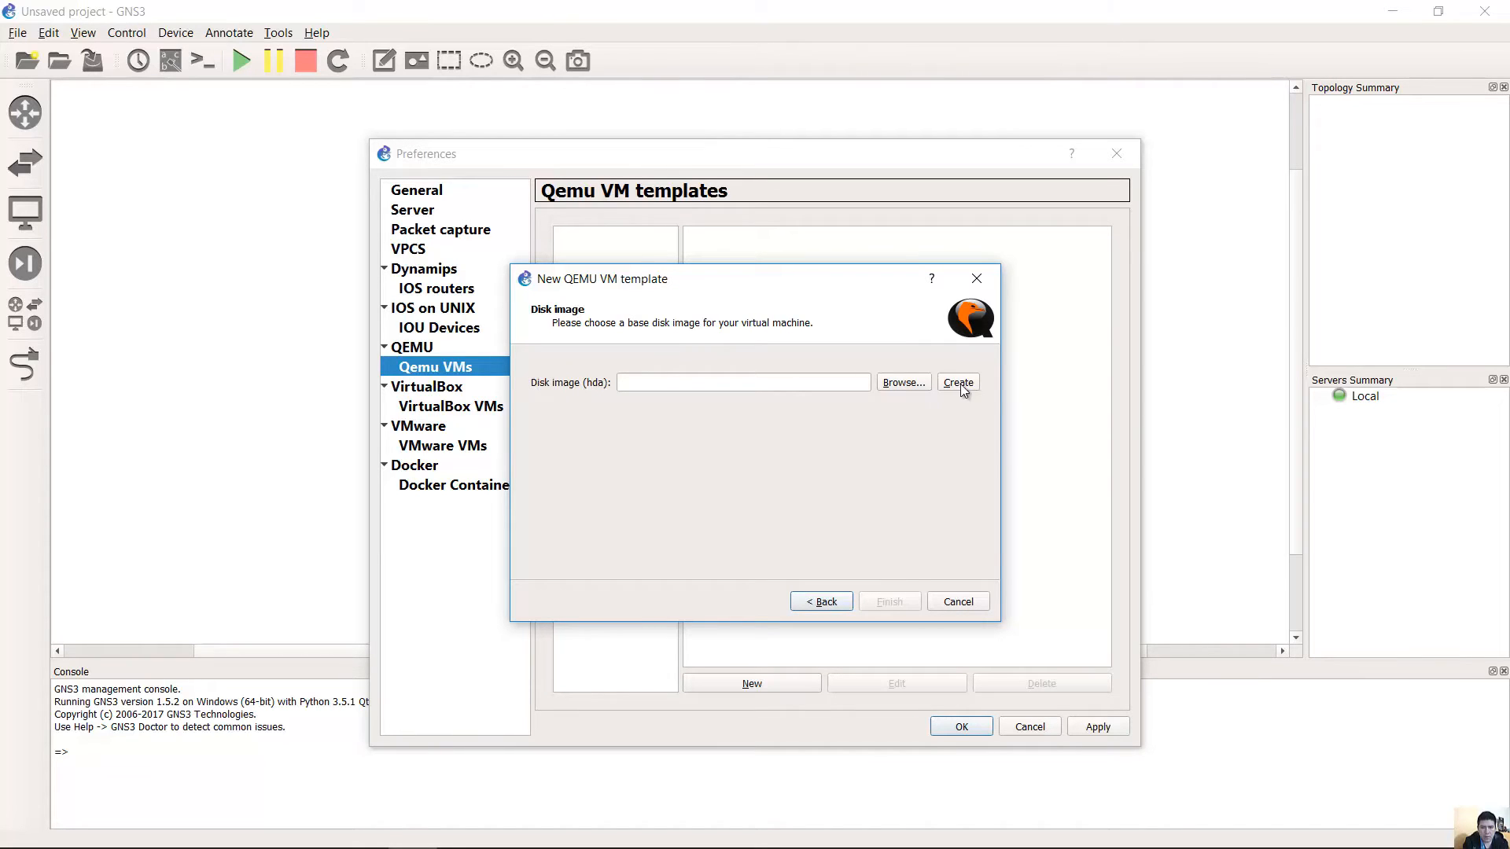
Browse to the C:\Program Files\GNS3\qemu-2.4.0 folder for the template's disk image.
left_click(906, 381)
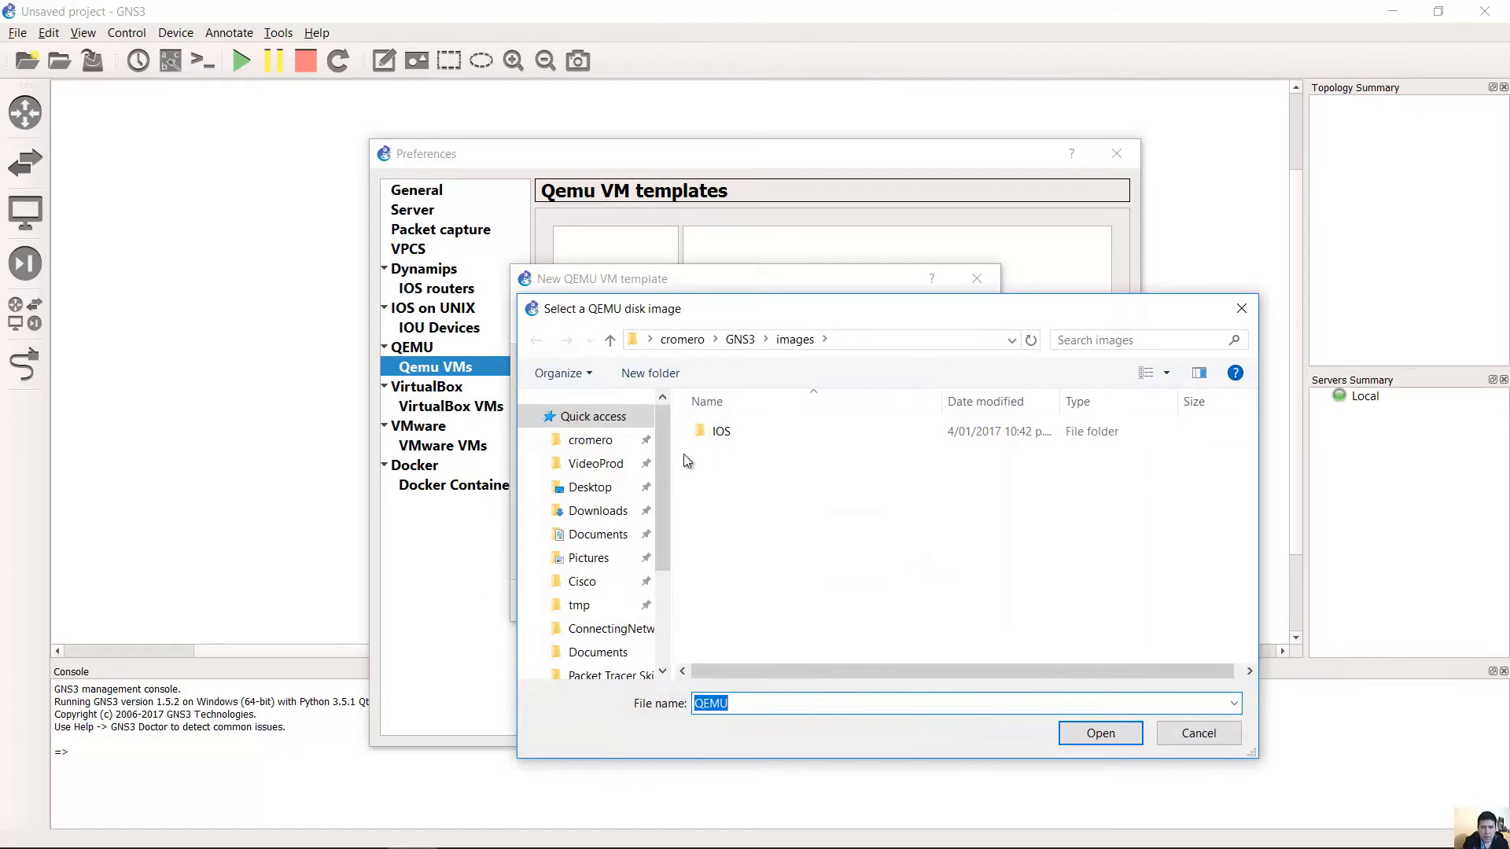
left_click(743, 342)
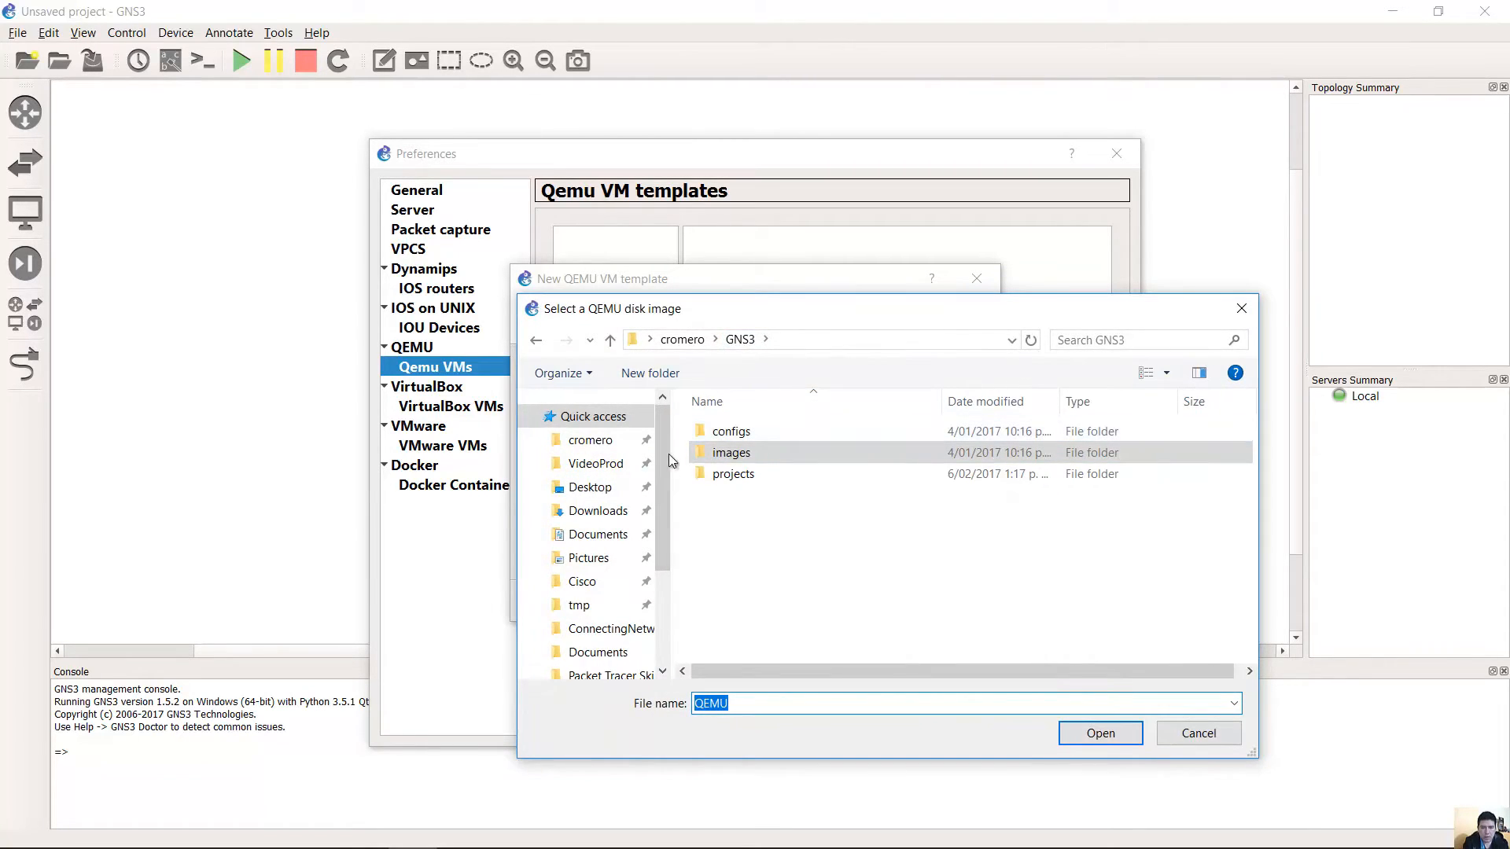
left_click_drag(661, 494, 662, 607)
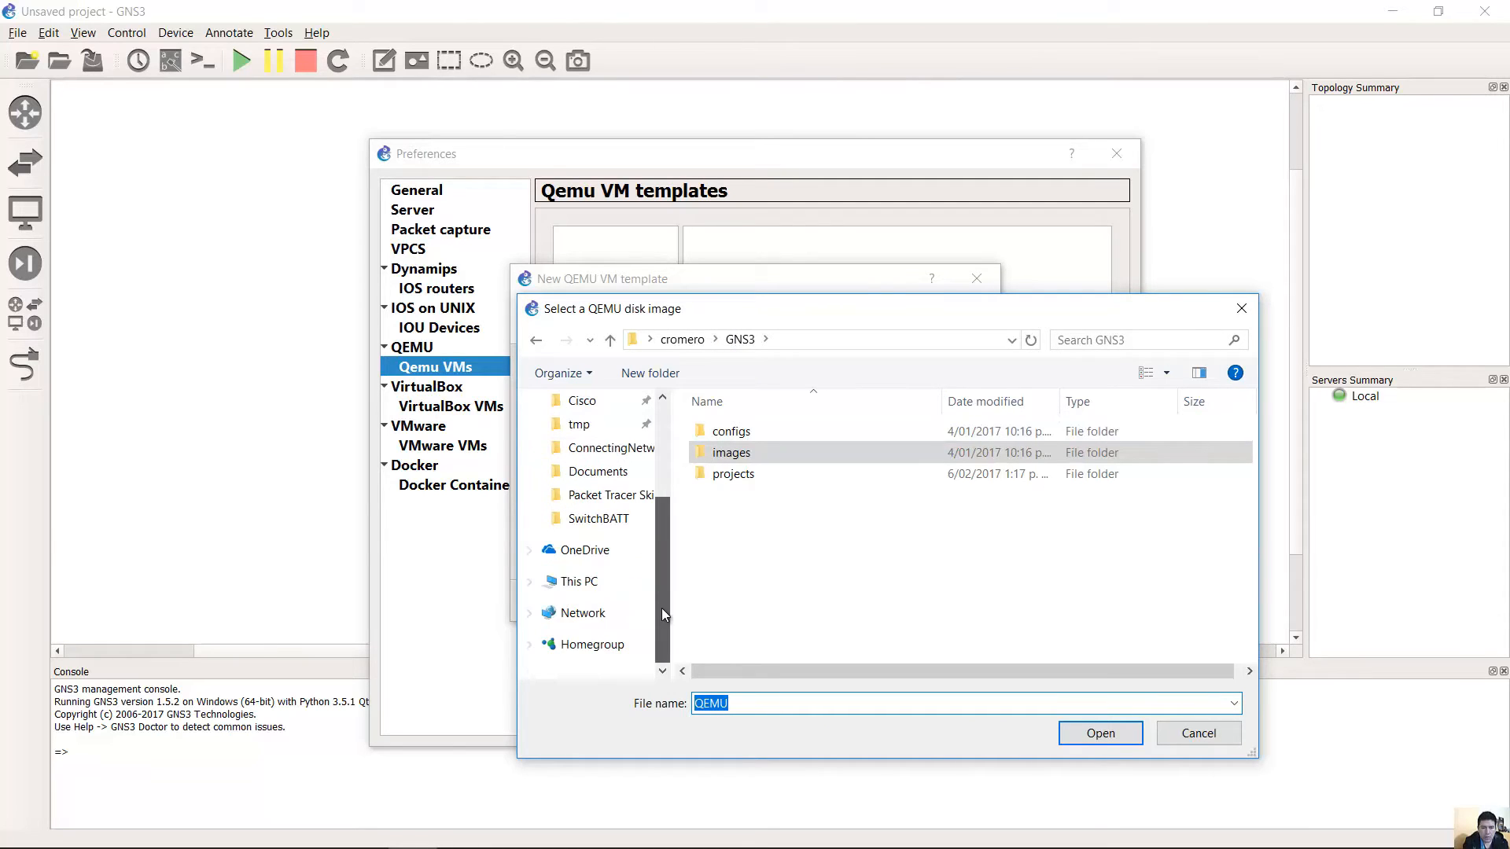
left_click(579, 582)
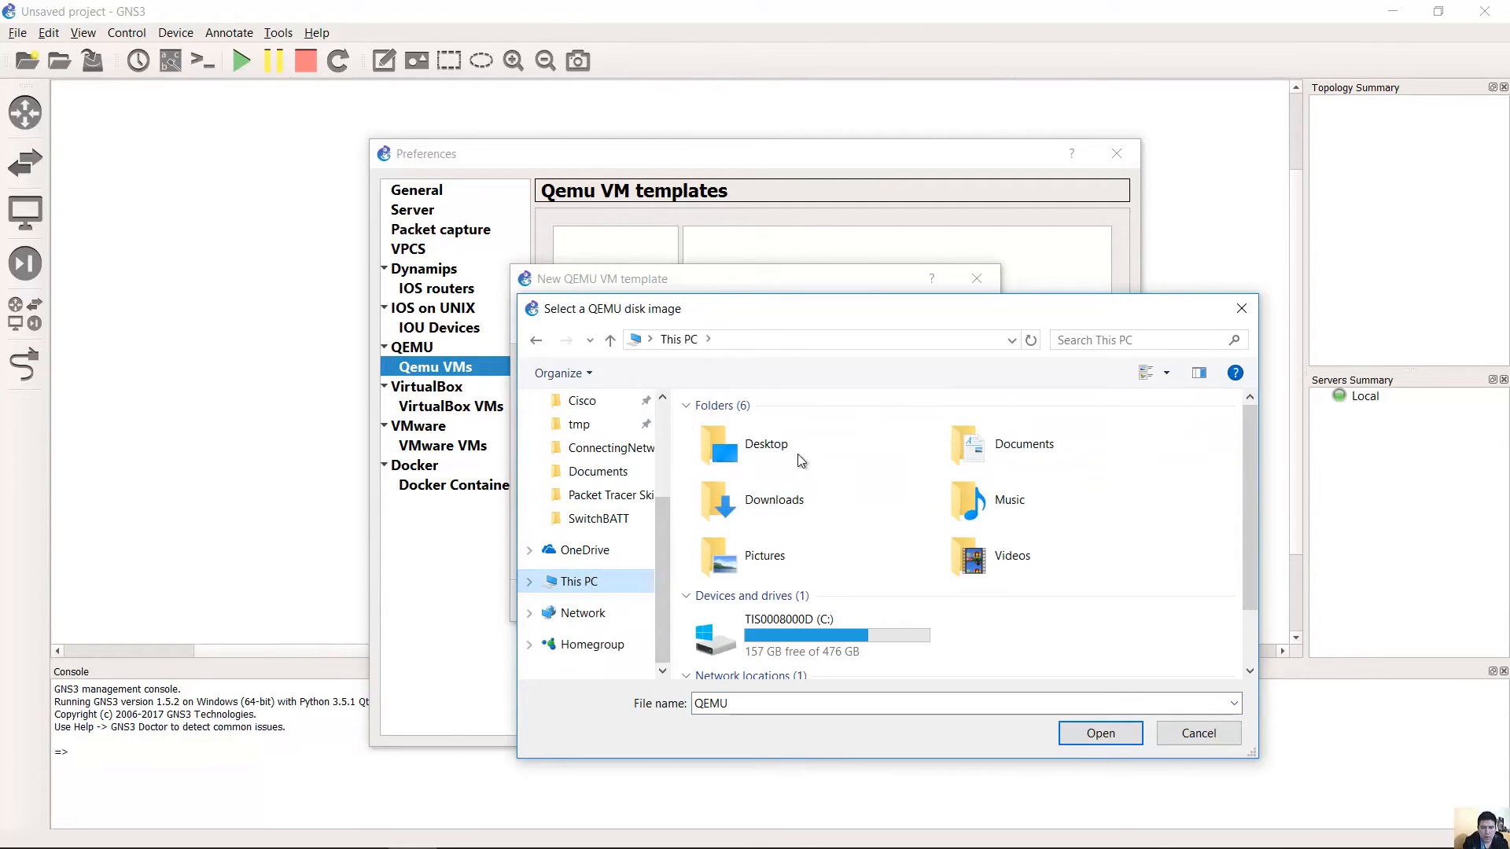
double_click(835, 616)
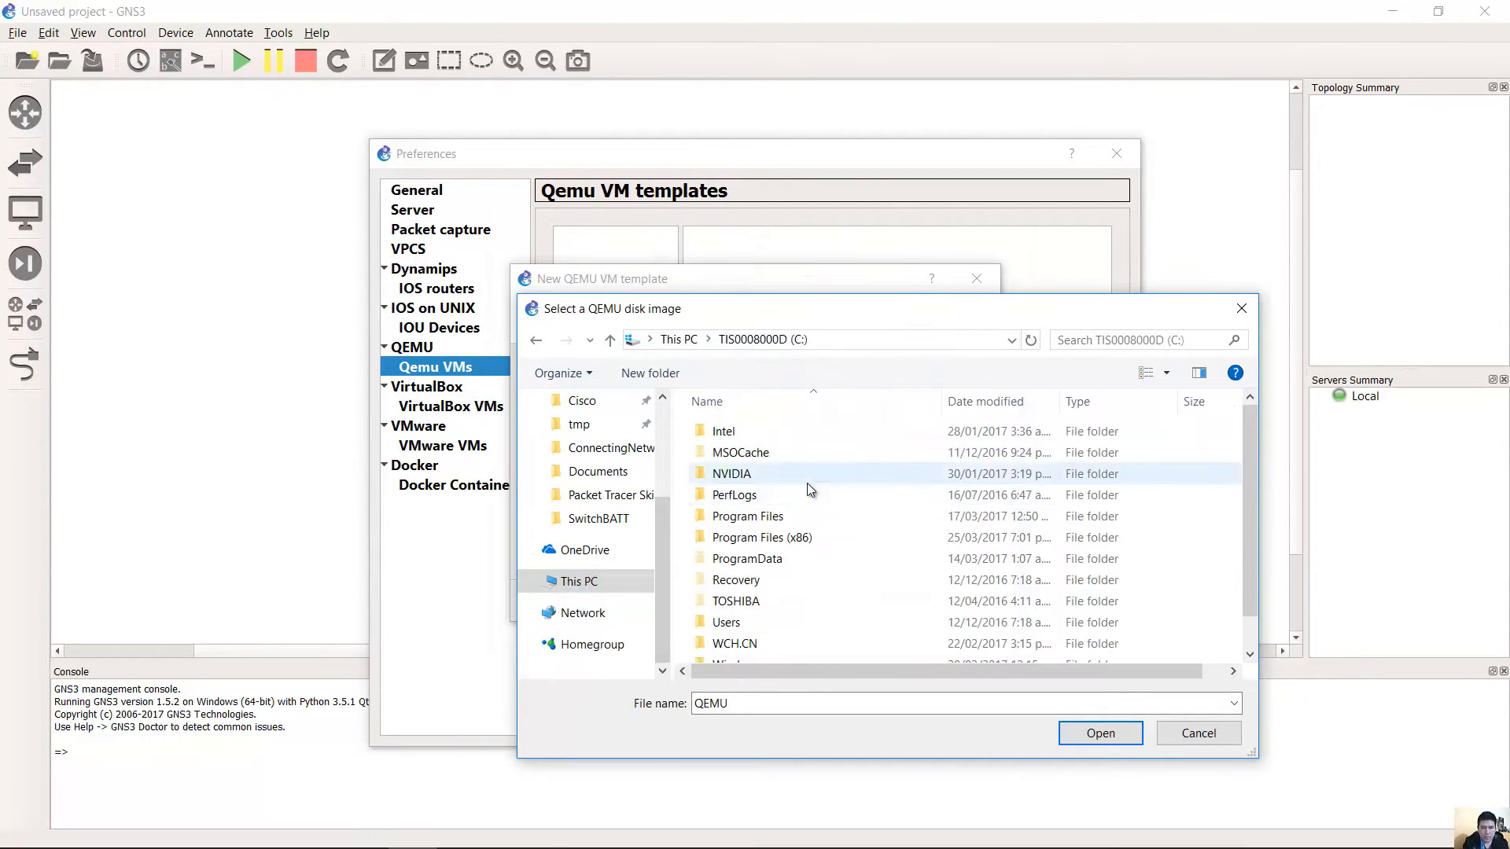
double_click(787, 514)
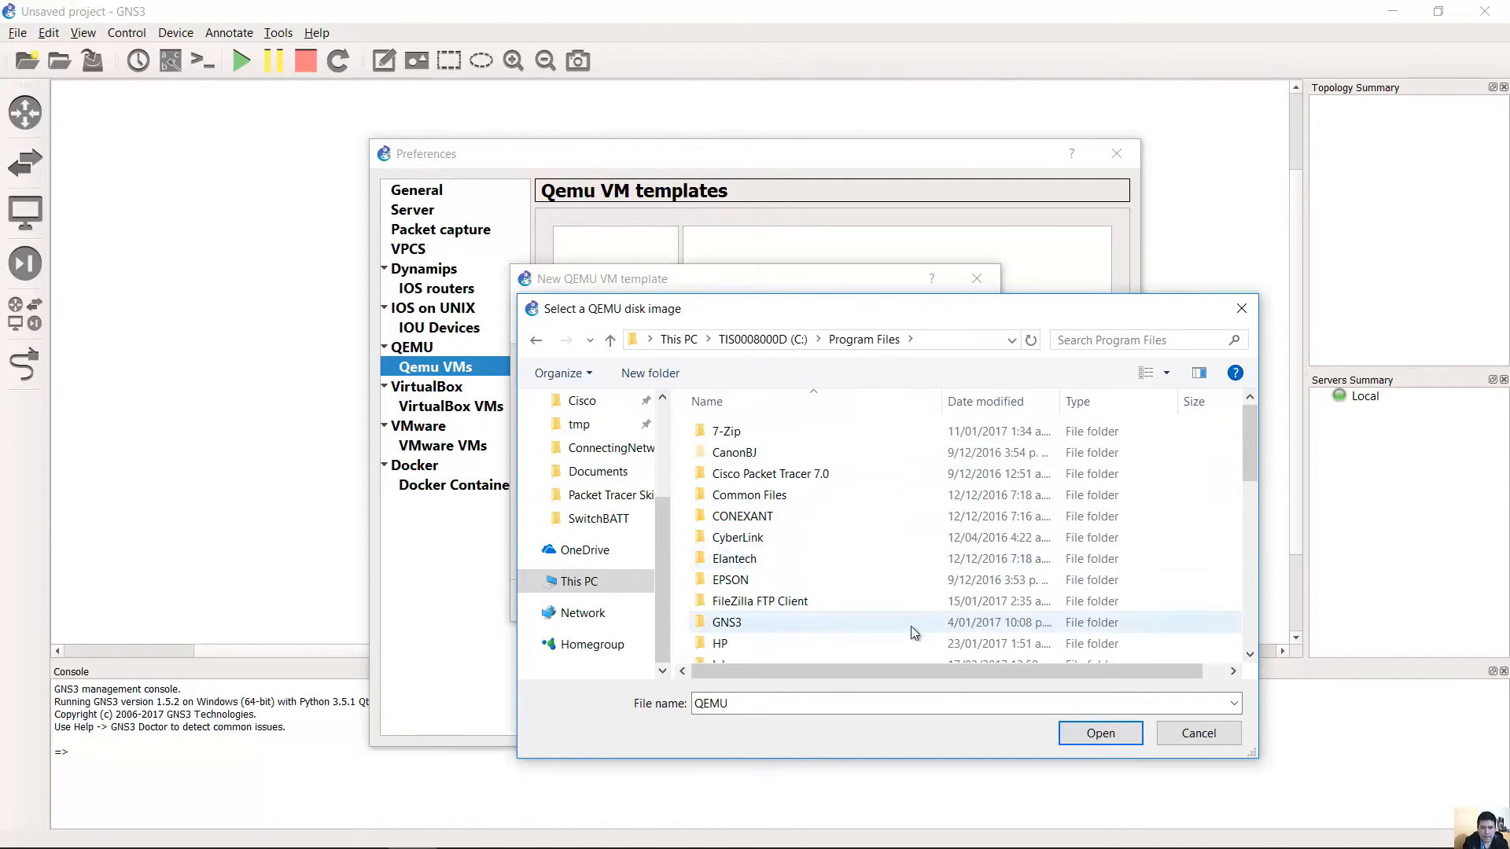
double_click(850, 622)
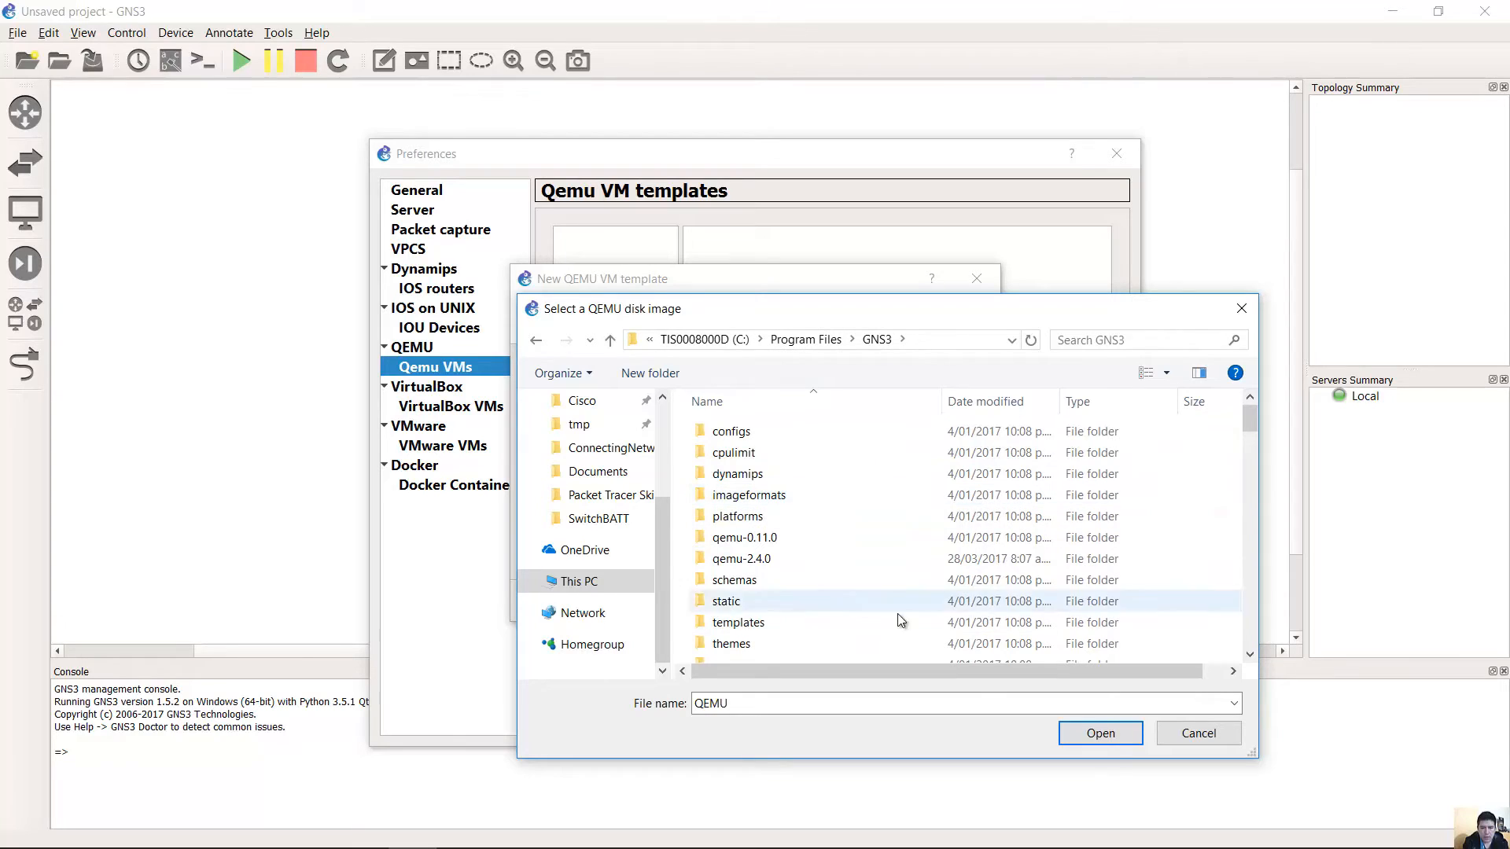
left_click(746, 562)
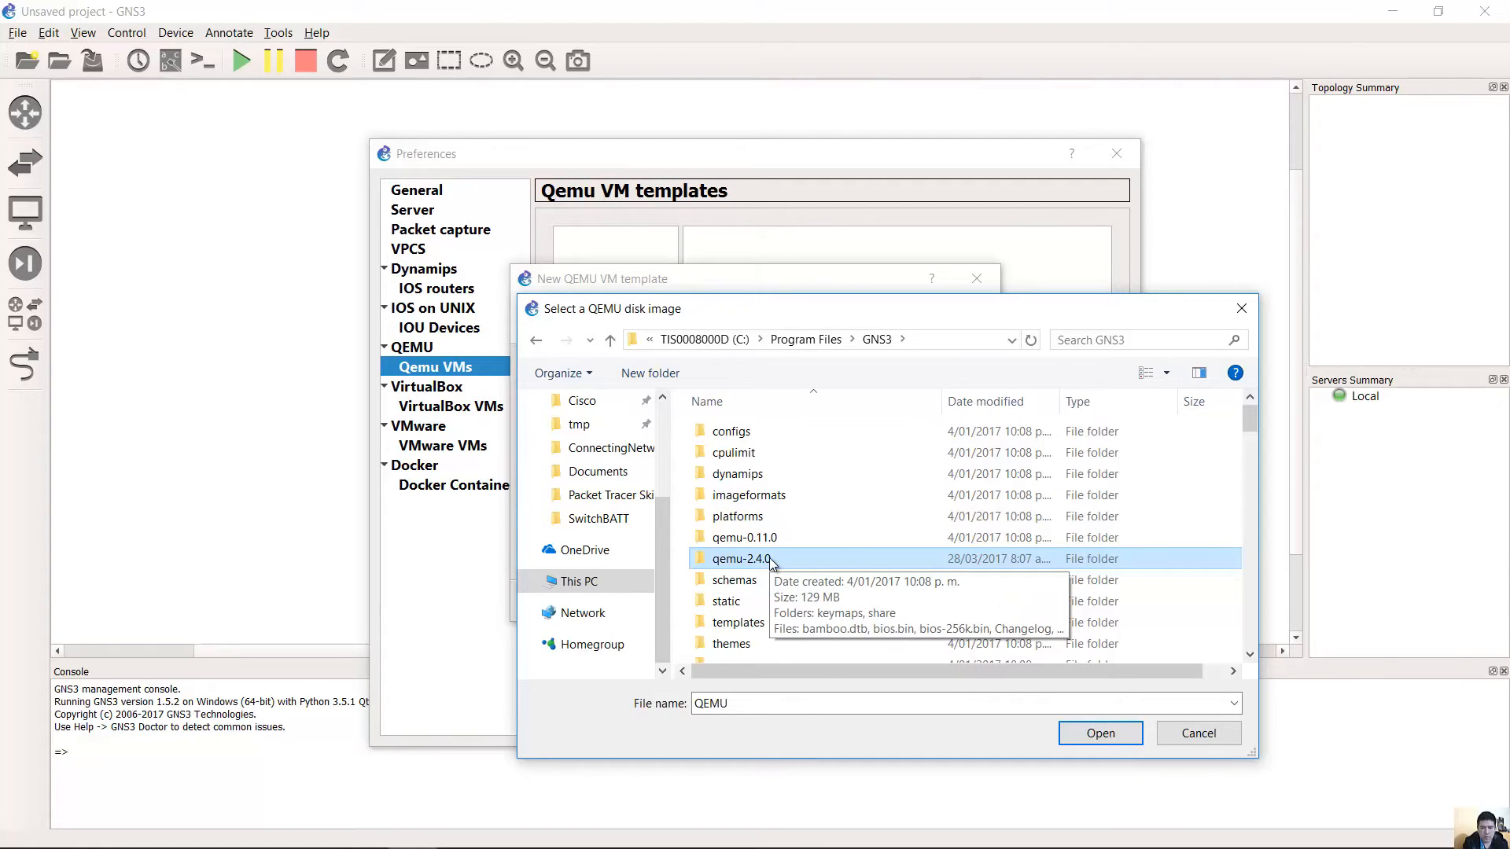
left_click(769, 559)
double_click(769, 560)
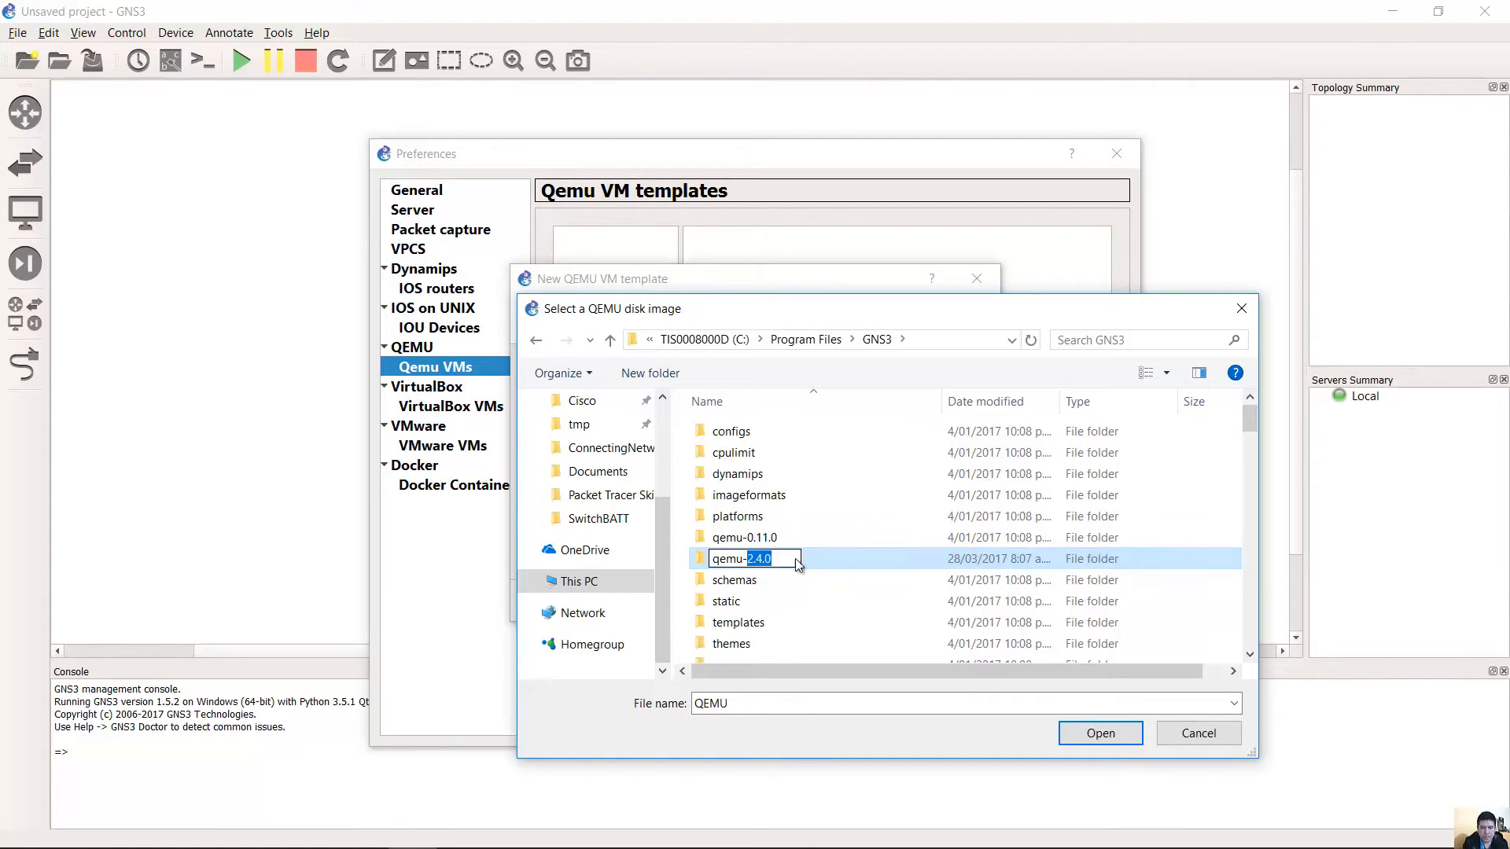
double_click(827, 558)
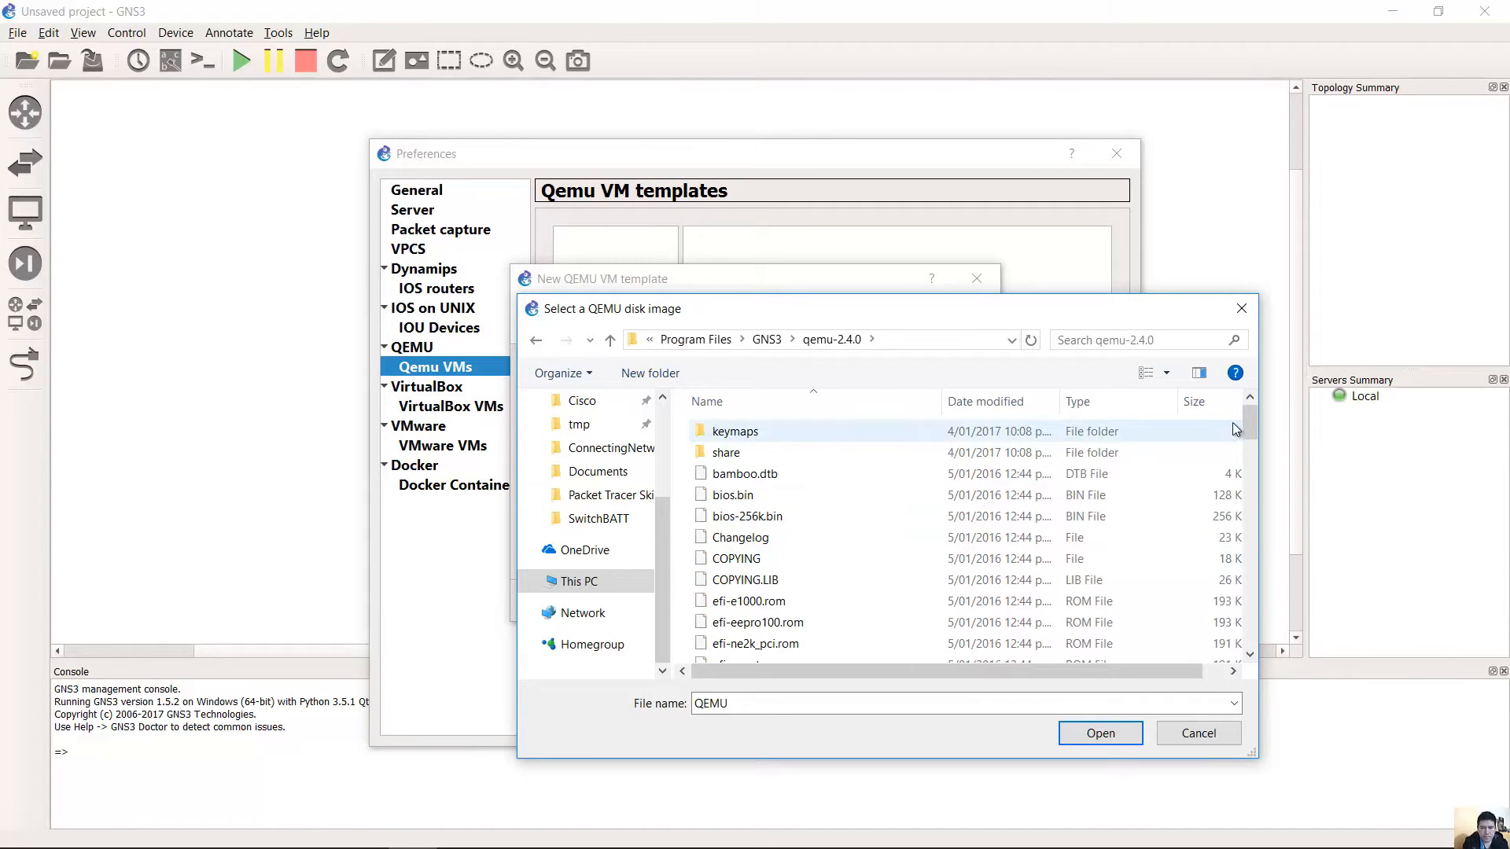
Pick mikrotik1.img as the disk image and copy it into the default images folder.
scroll(1236, 441, "down", 5)
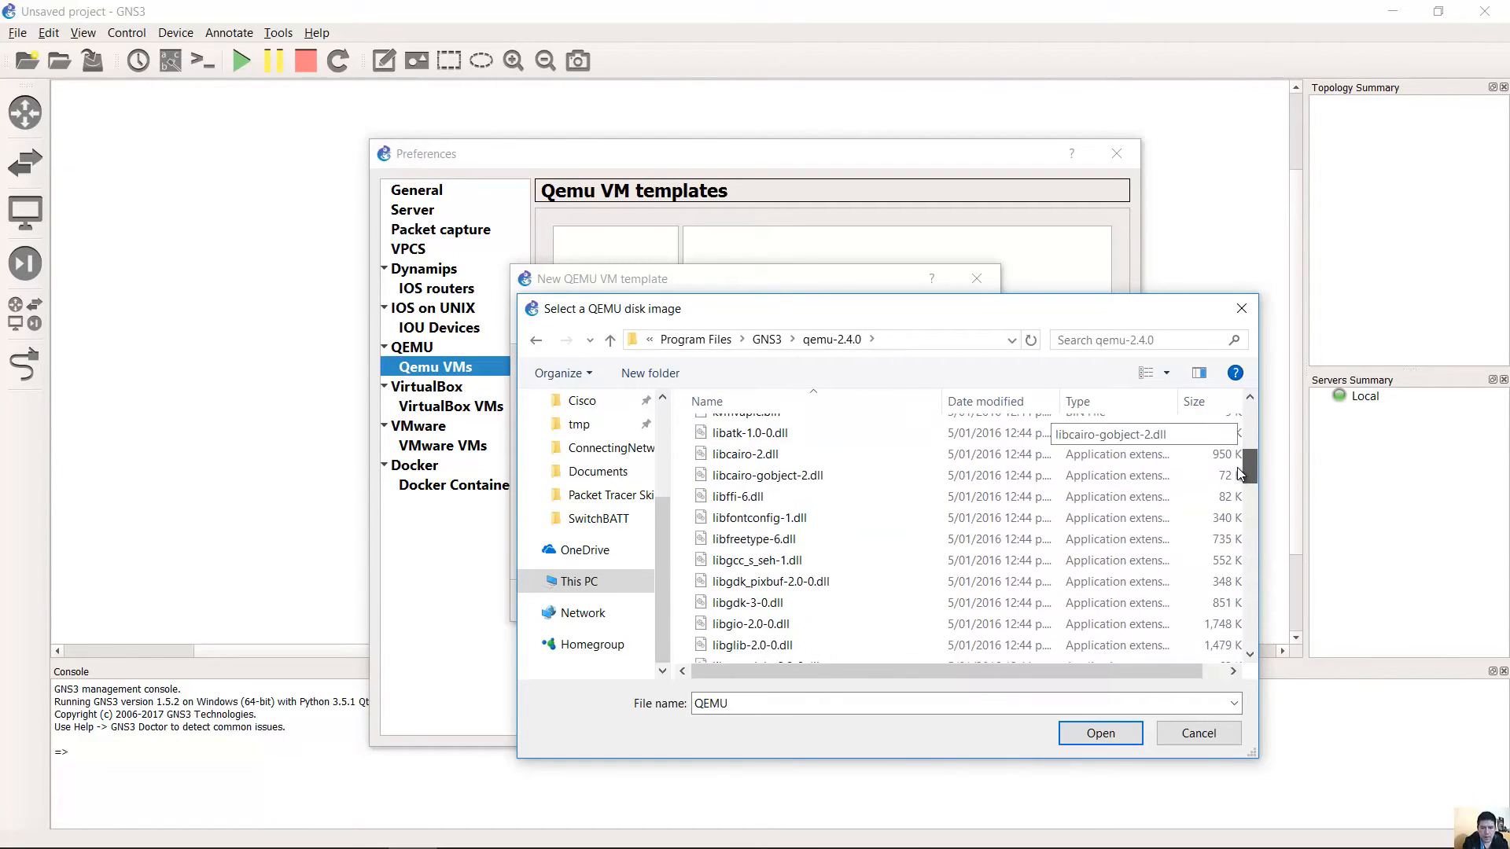
scroll(1238, 467, "down", 5)
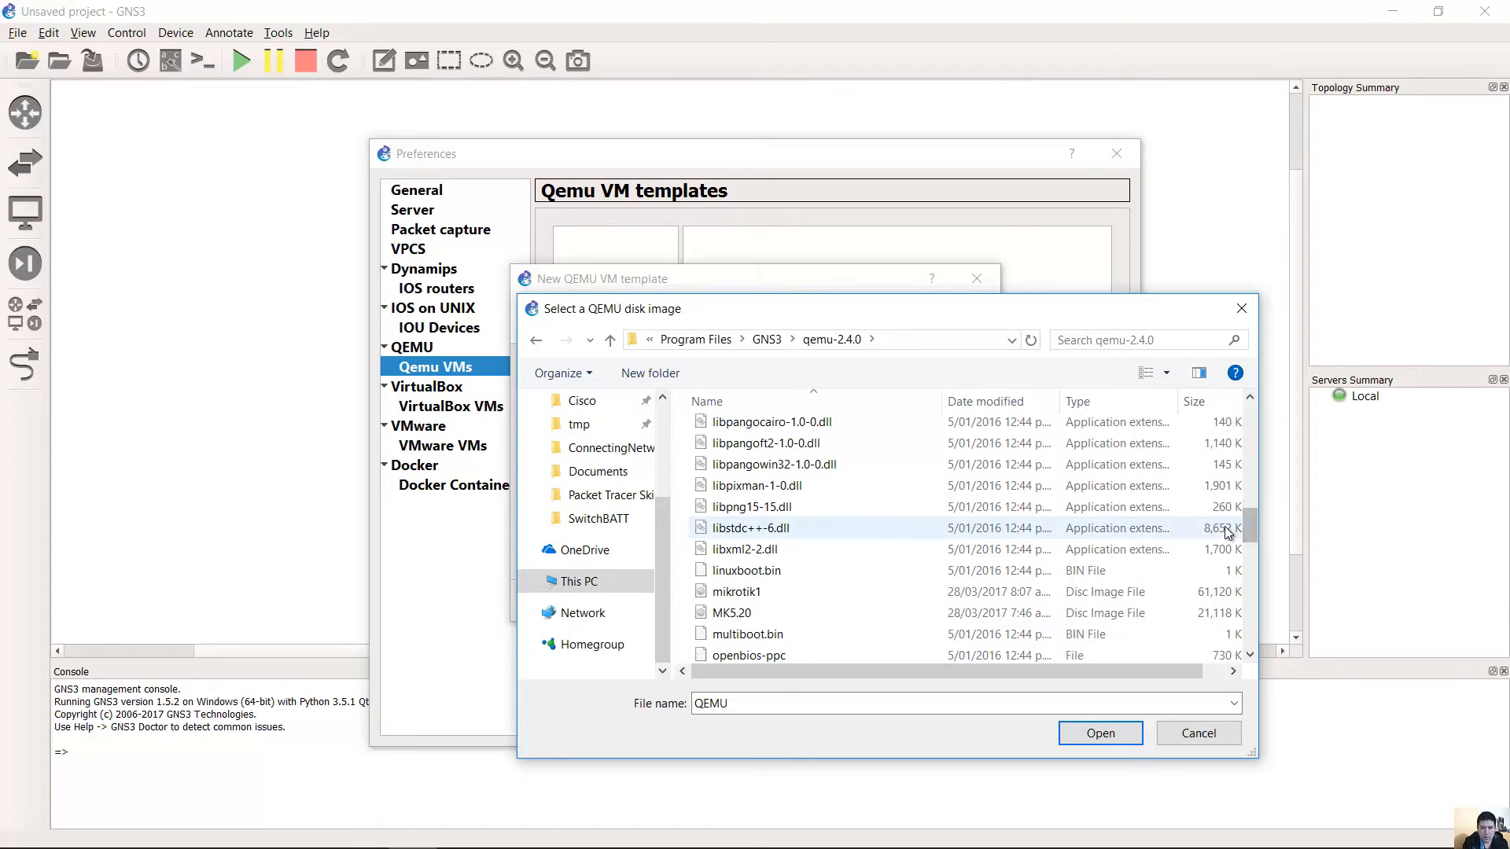
left_click(743, 592)
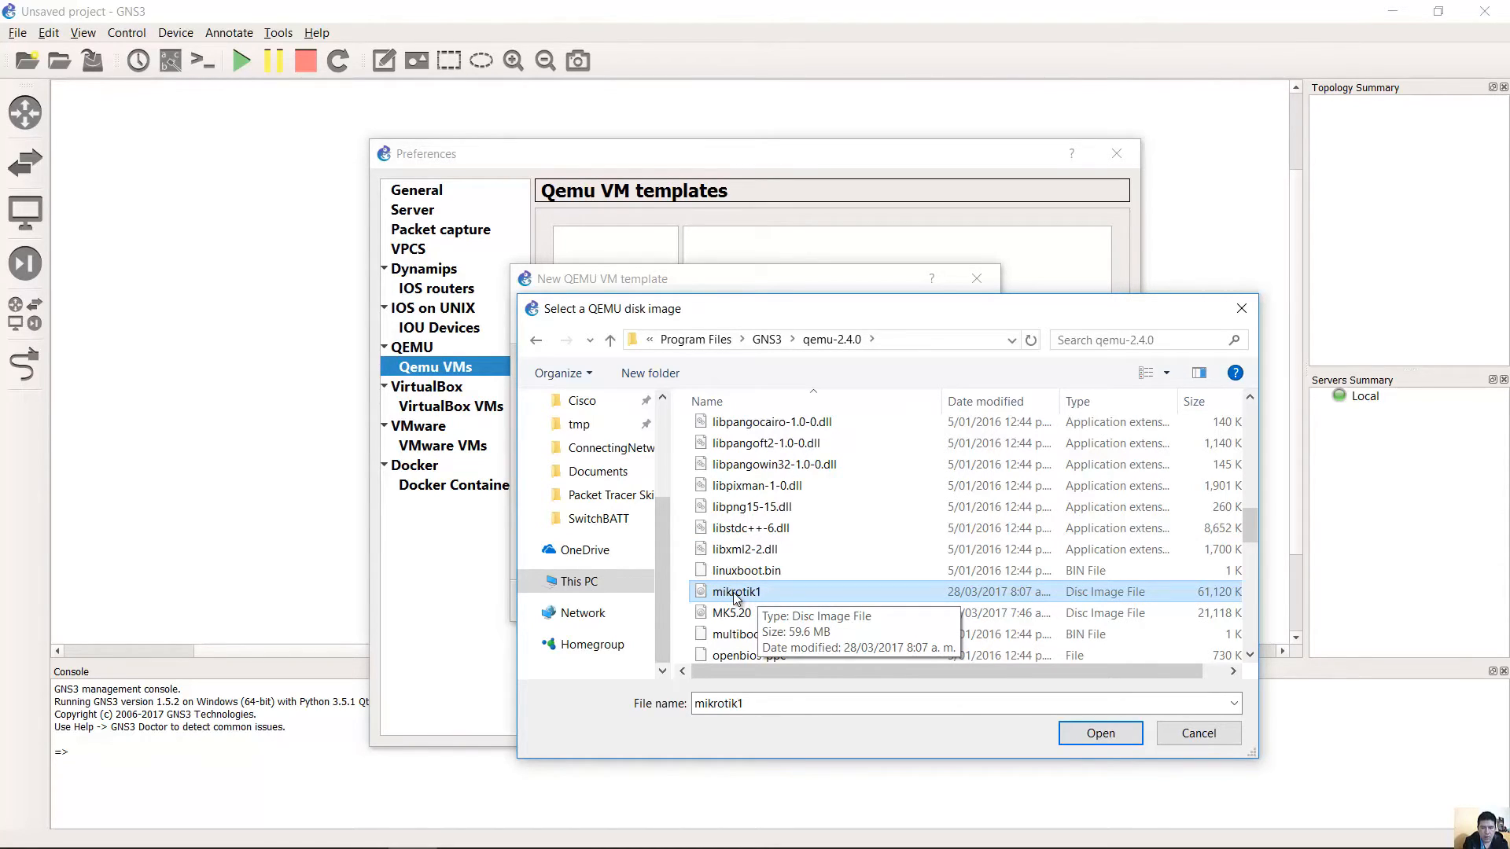
left_click(1101, 733)
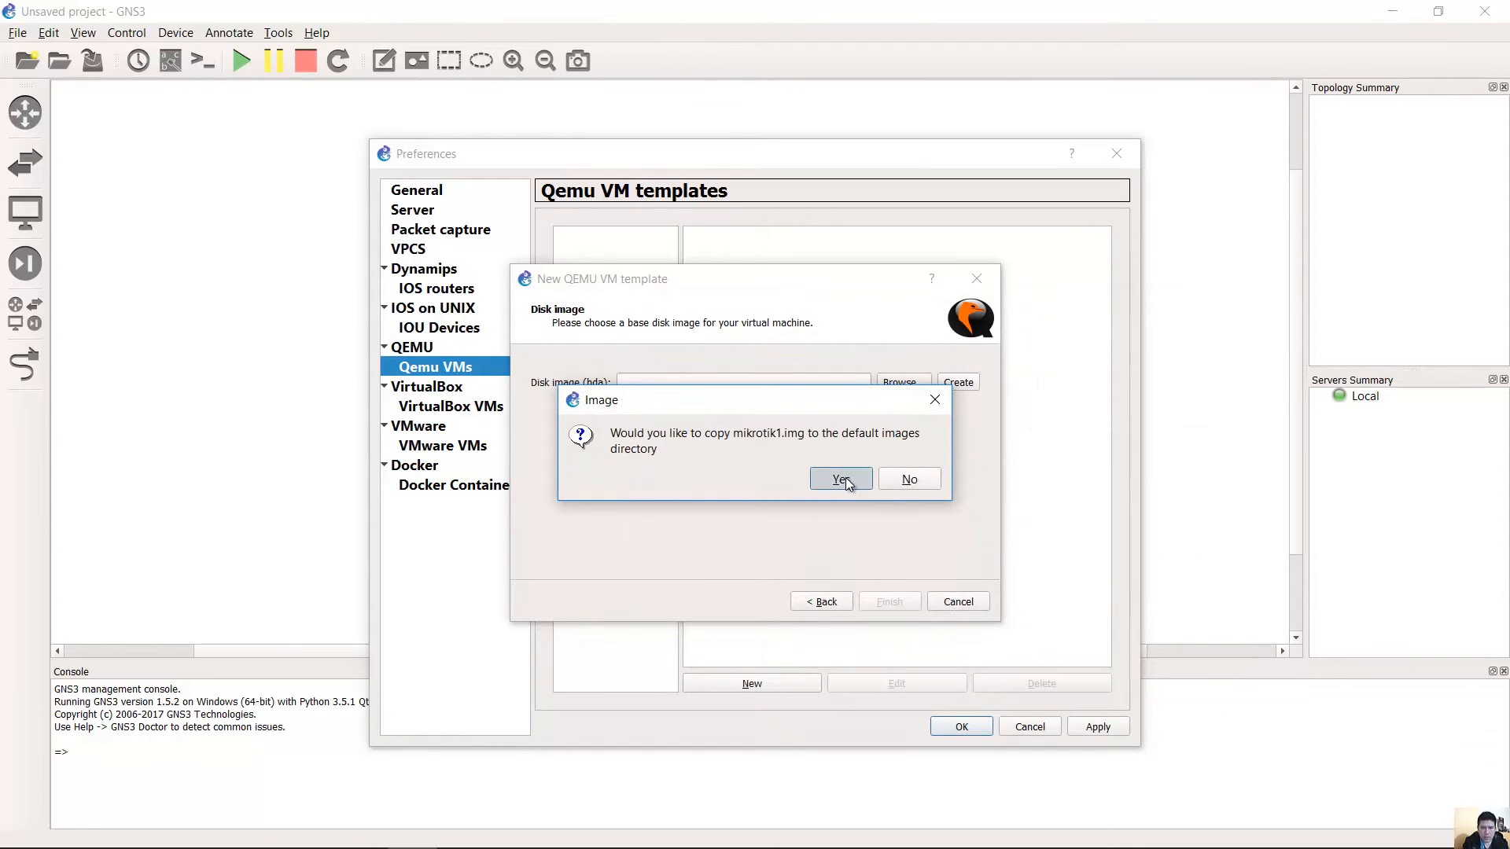
left_click(841, 479)
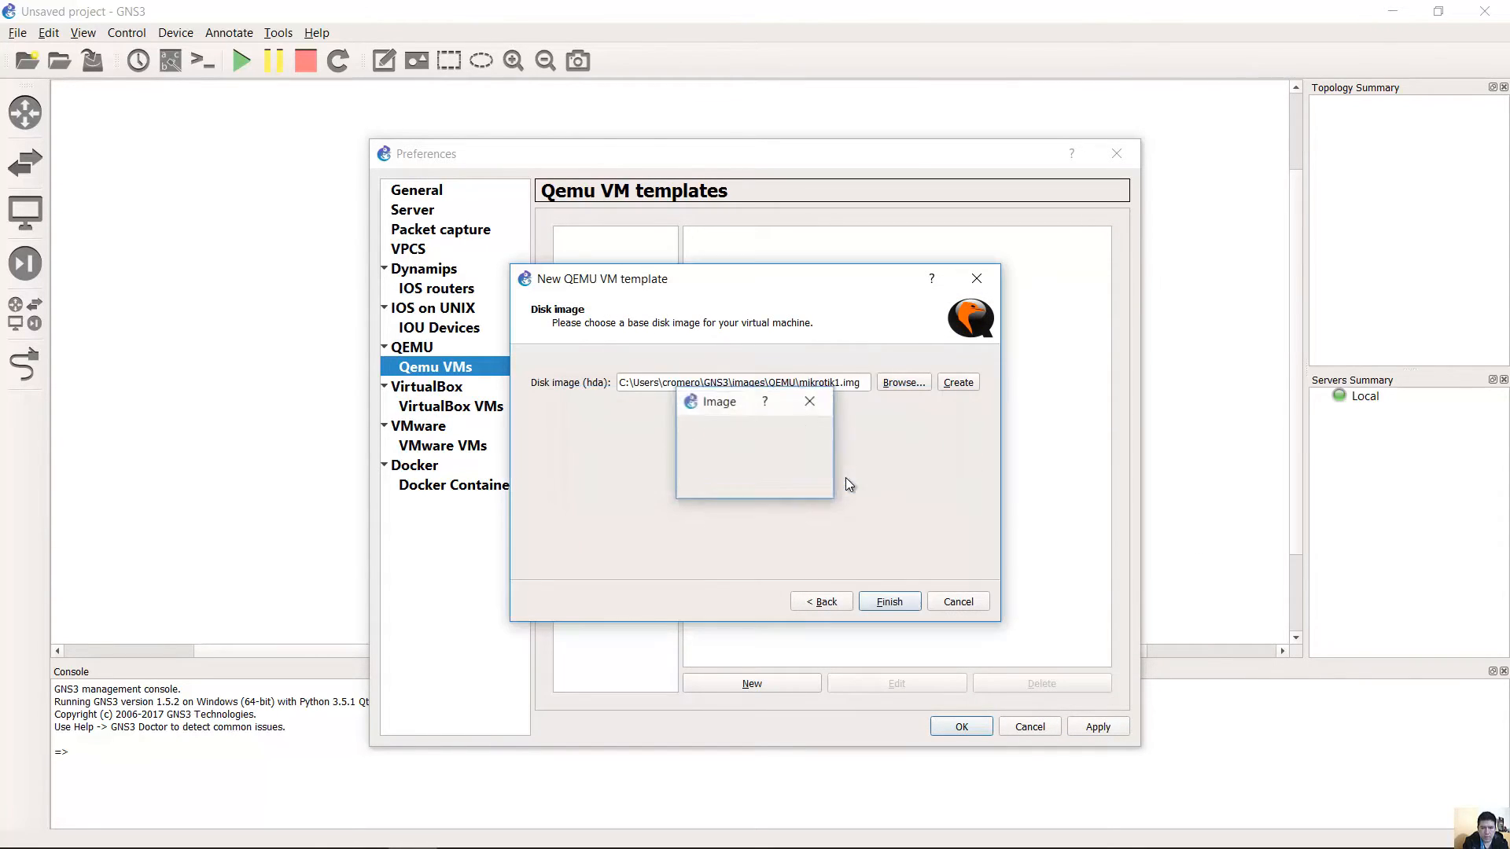
Finish the mikrotik1 template wizard, then open the template's Edit configuration.
left_click(903, 606)
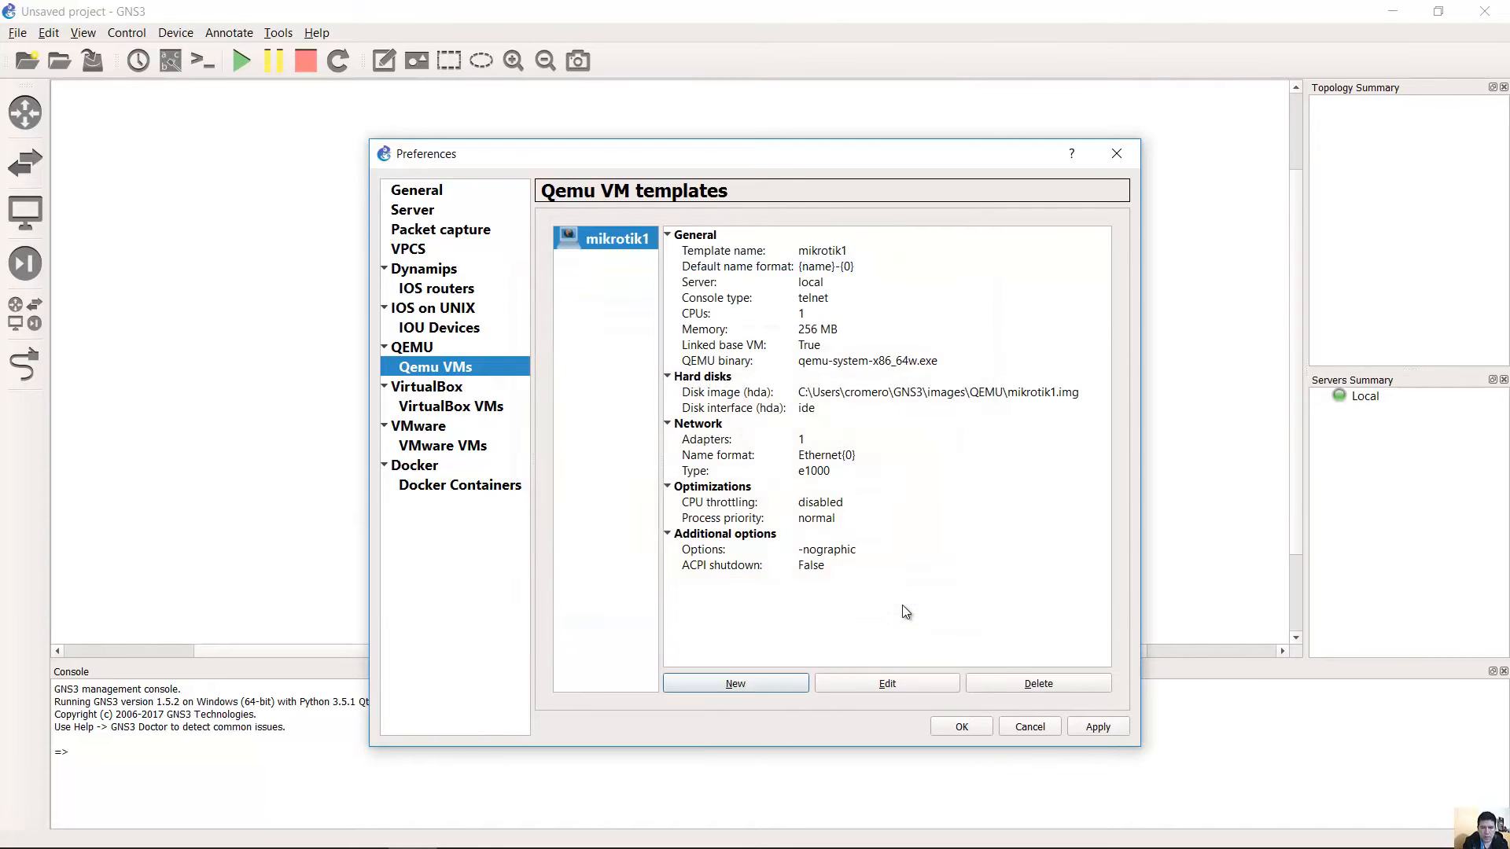
left_click(792, 329)
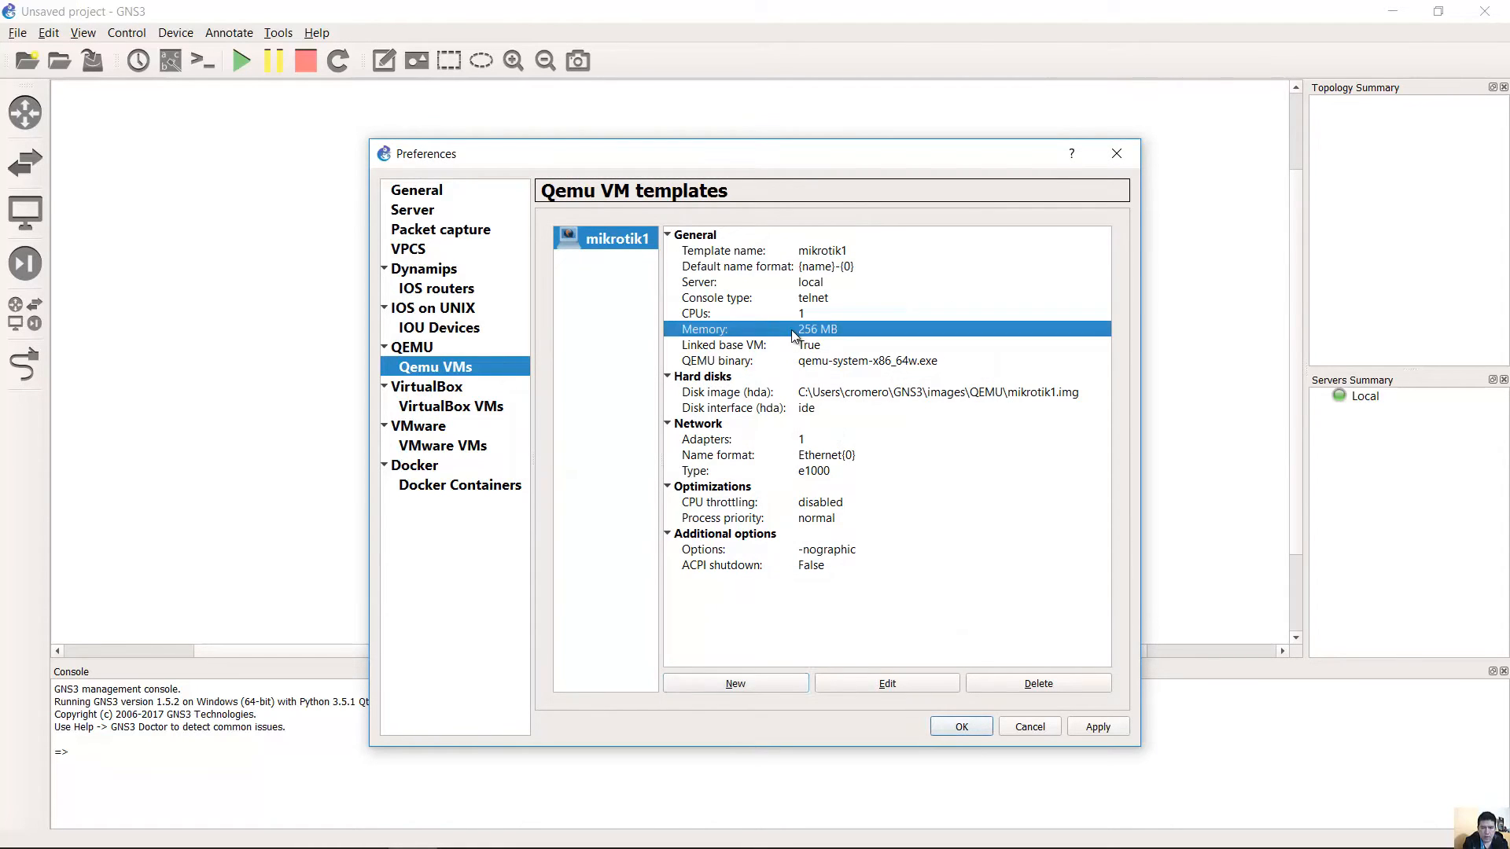
left_click(772, 266)
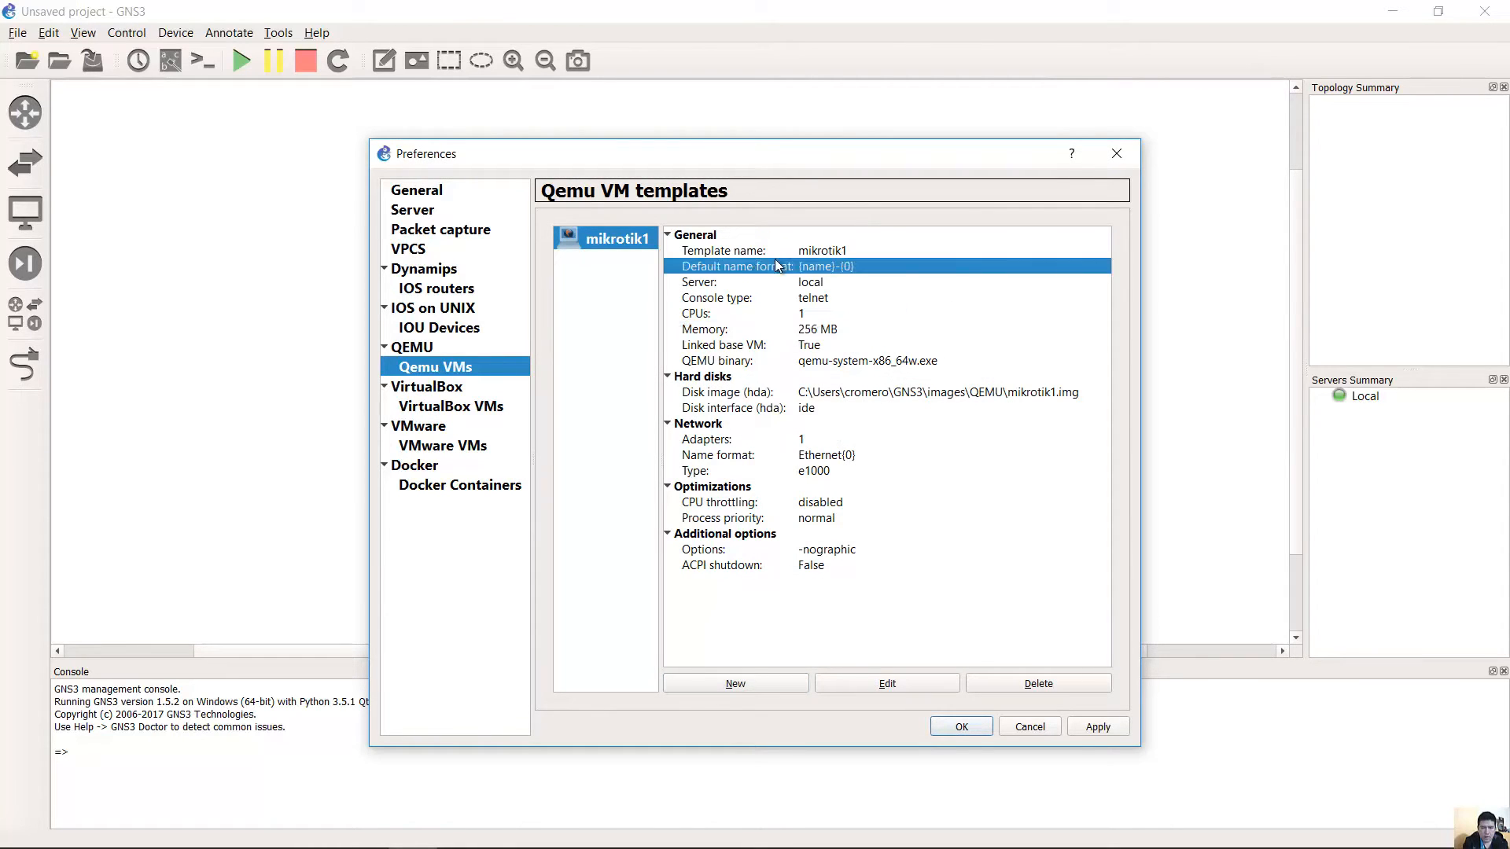
left_click(890, 684)
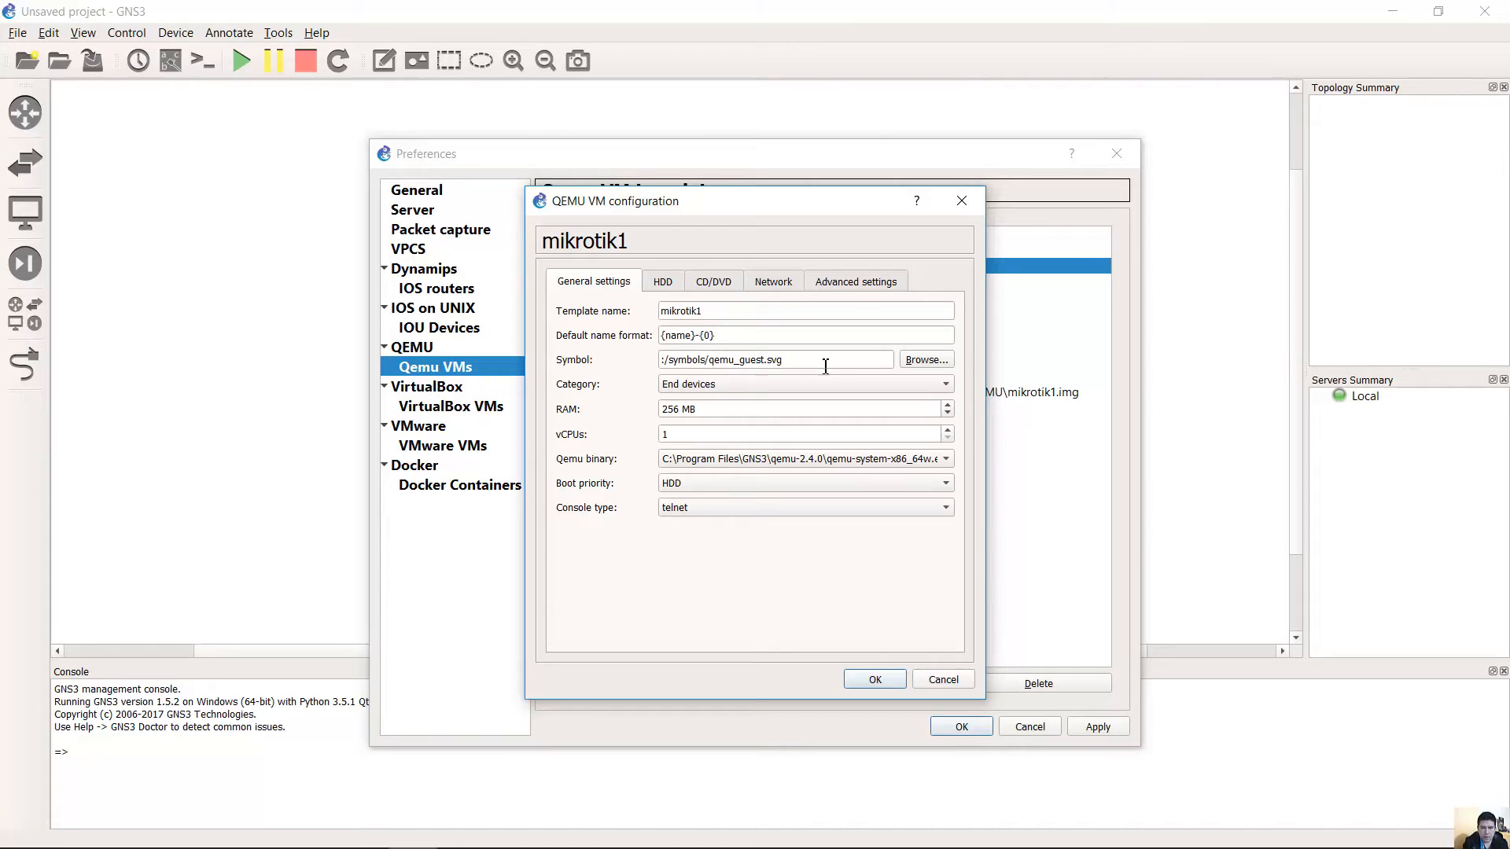
Choose router_firewall from the symbol library as the mikrotik1 template's symbol.
left_click_drag(810, 362, 635, 356)
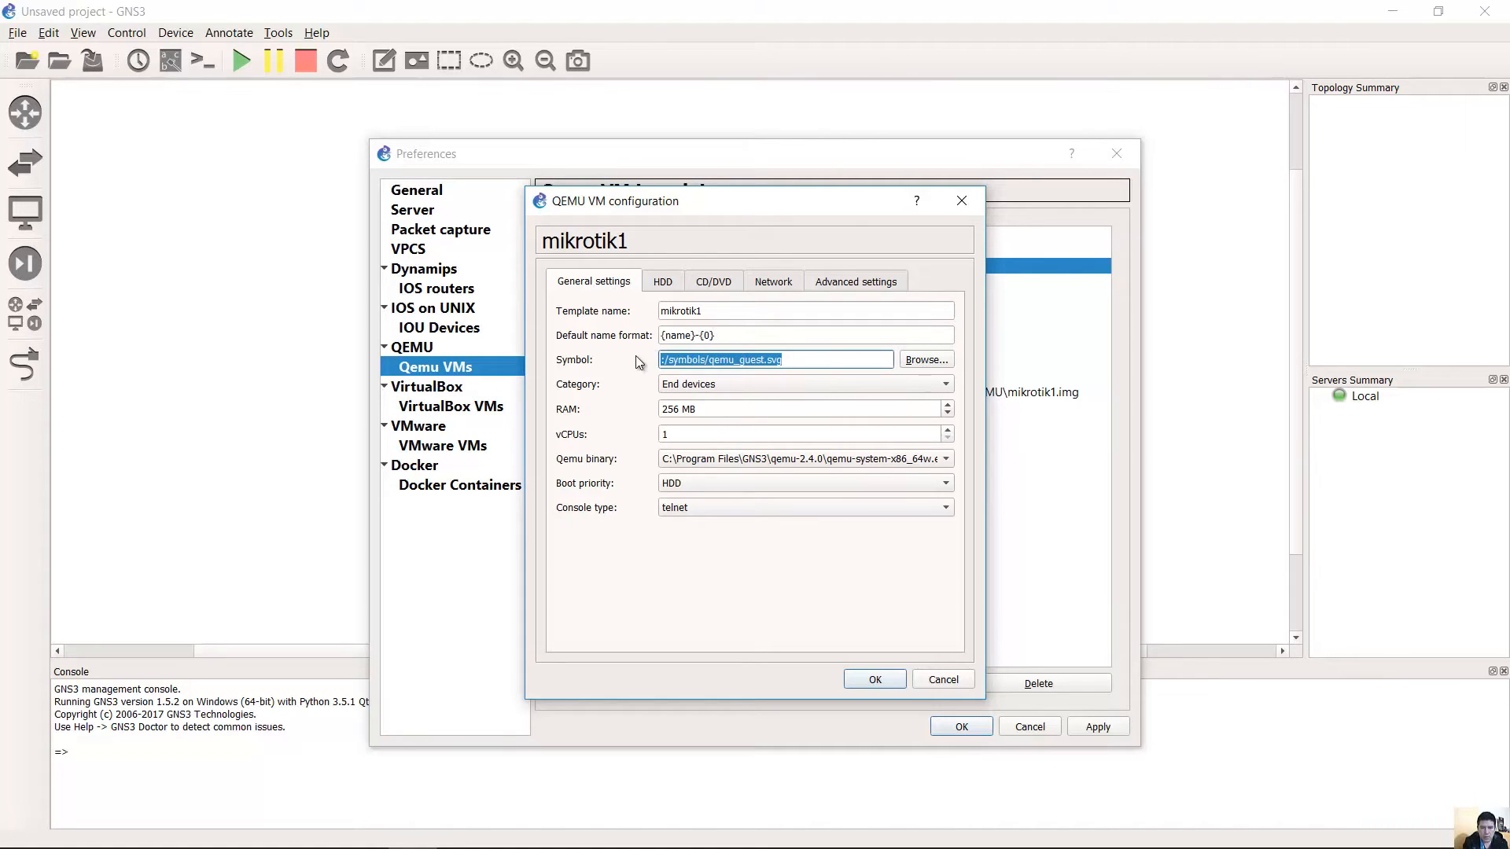
left_click(928, 361)
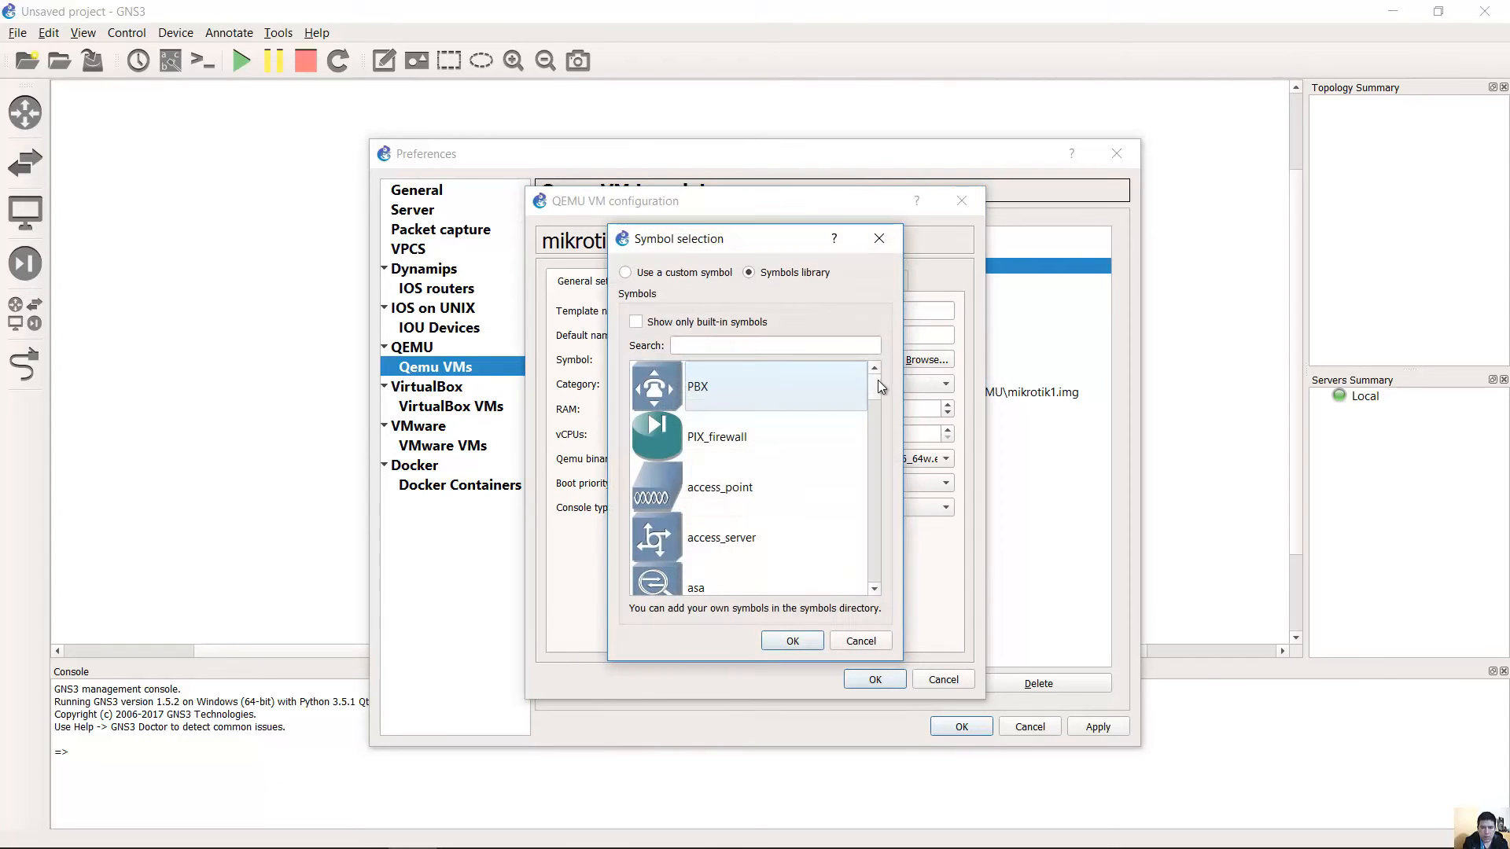
left_click_drag(876, 385, 861, 527)
left_click(684, 493)
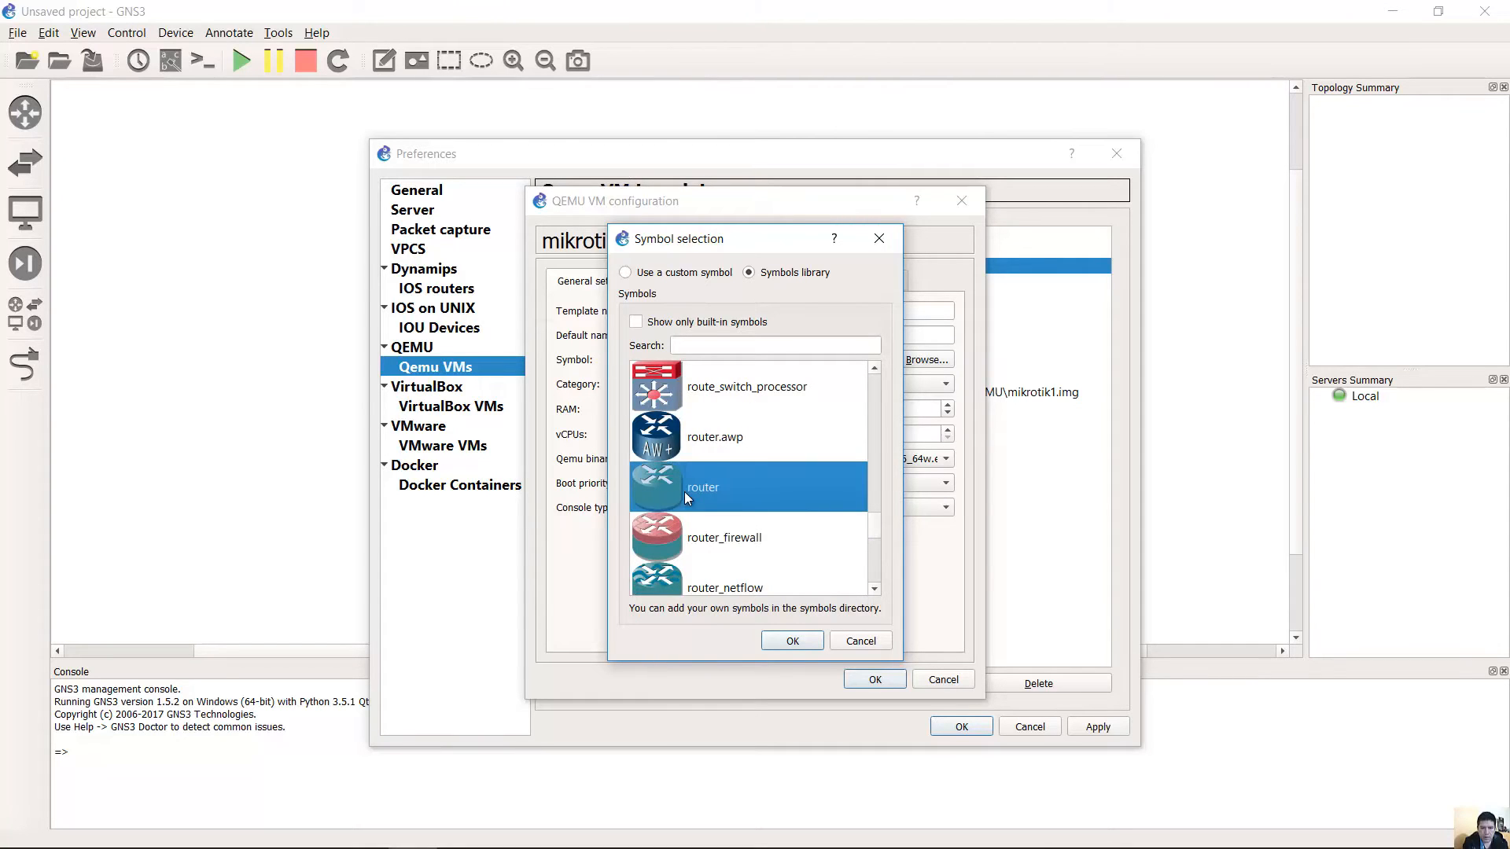
left_click(692, 547)
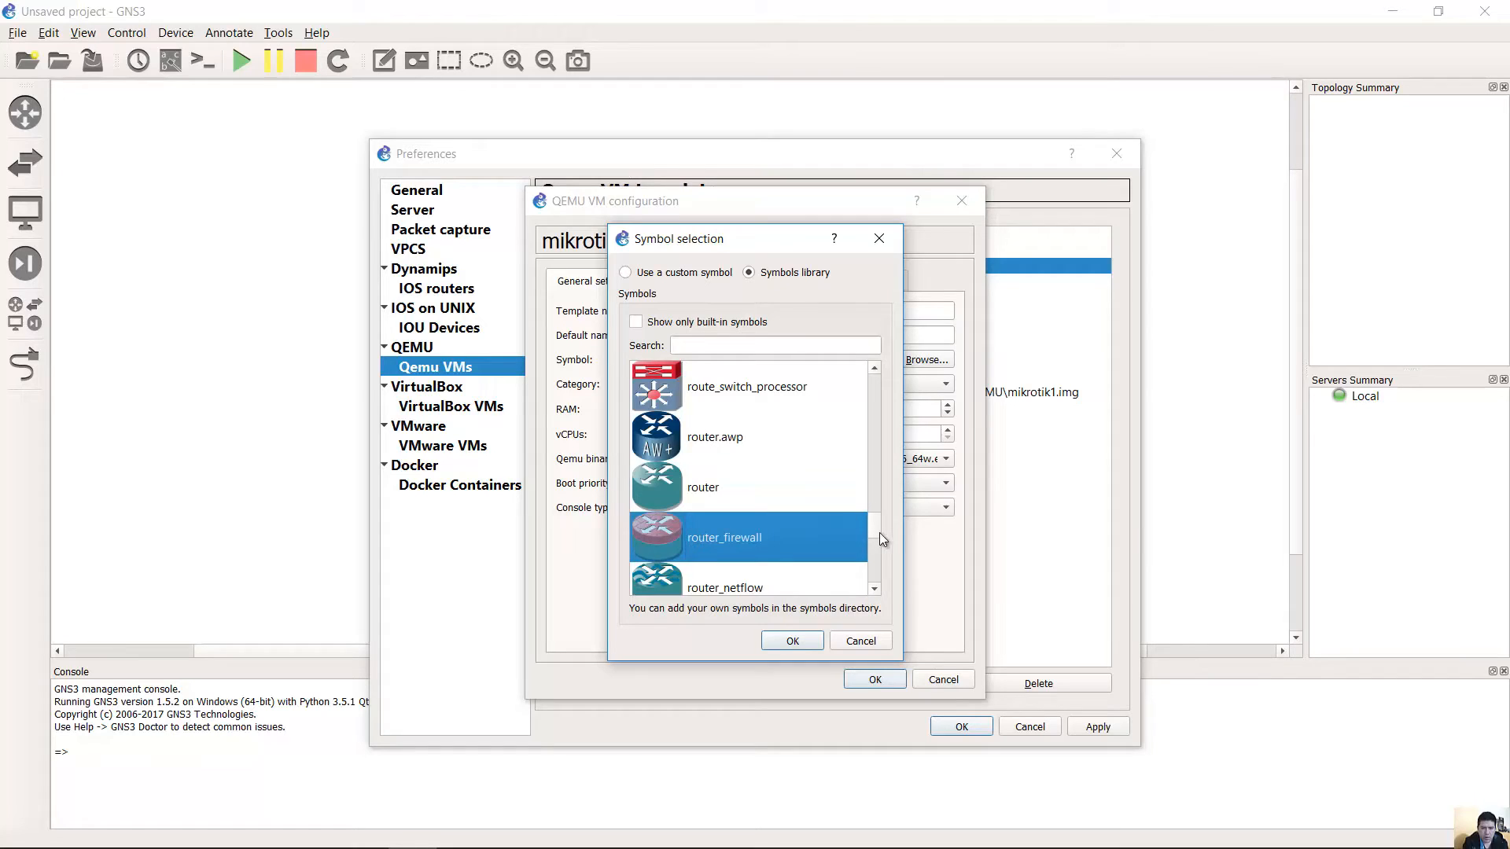
mouse_move(875, 530)
left_mouse_down()
mouse_move(872, 585)
mouse_move(873, 535)
left_mouse_up()
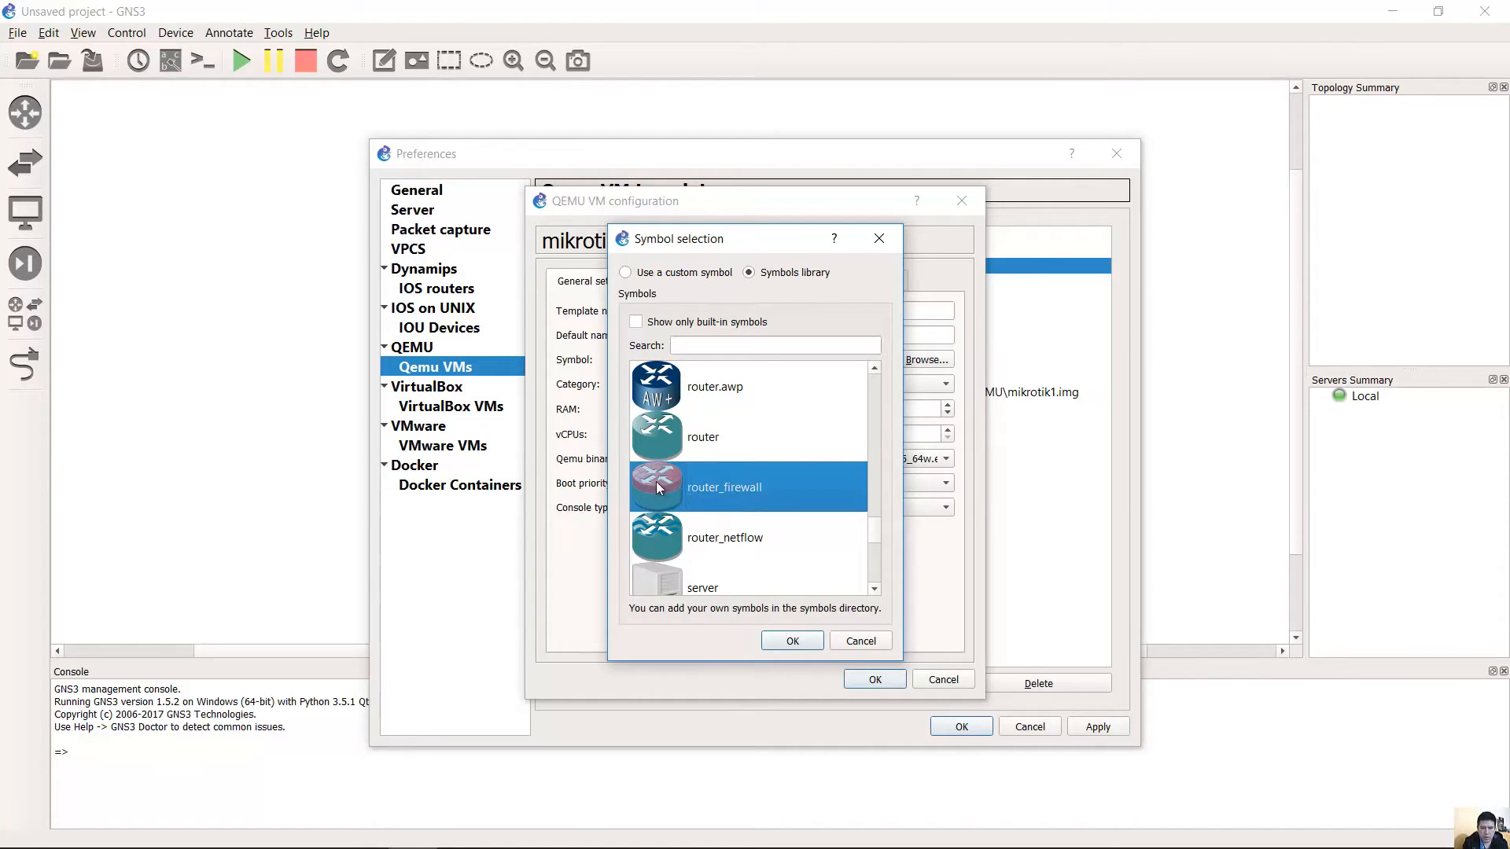
left_click(794, 641)
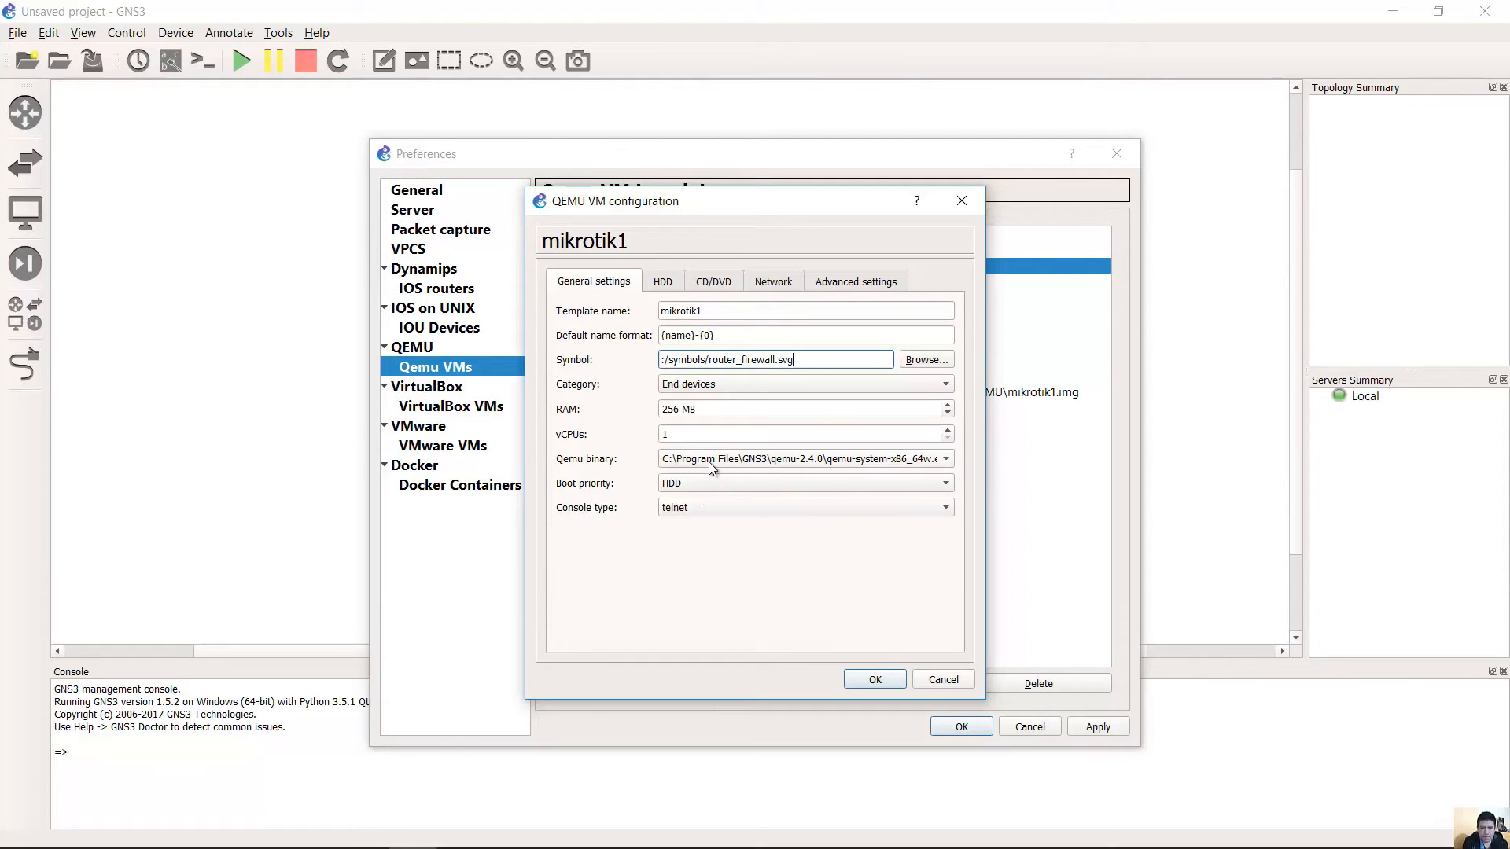
Set the mikrotik1 template's network adapter count to 6.
left_click(677, 285)
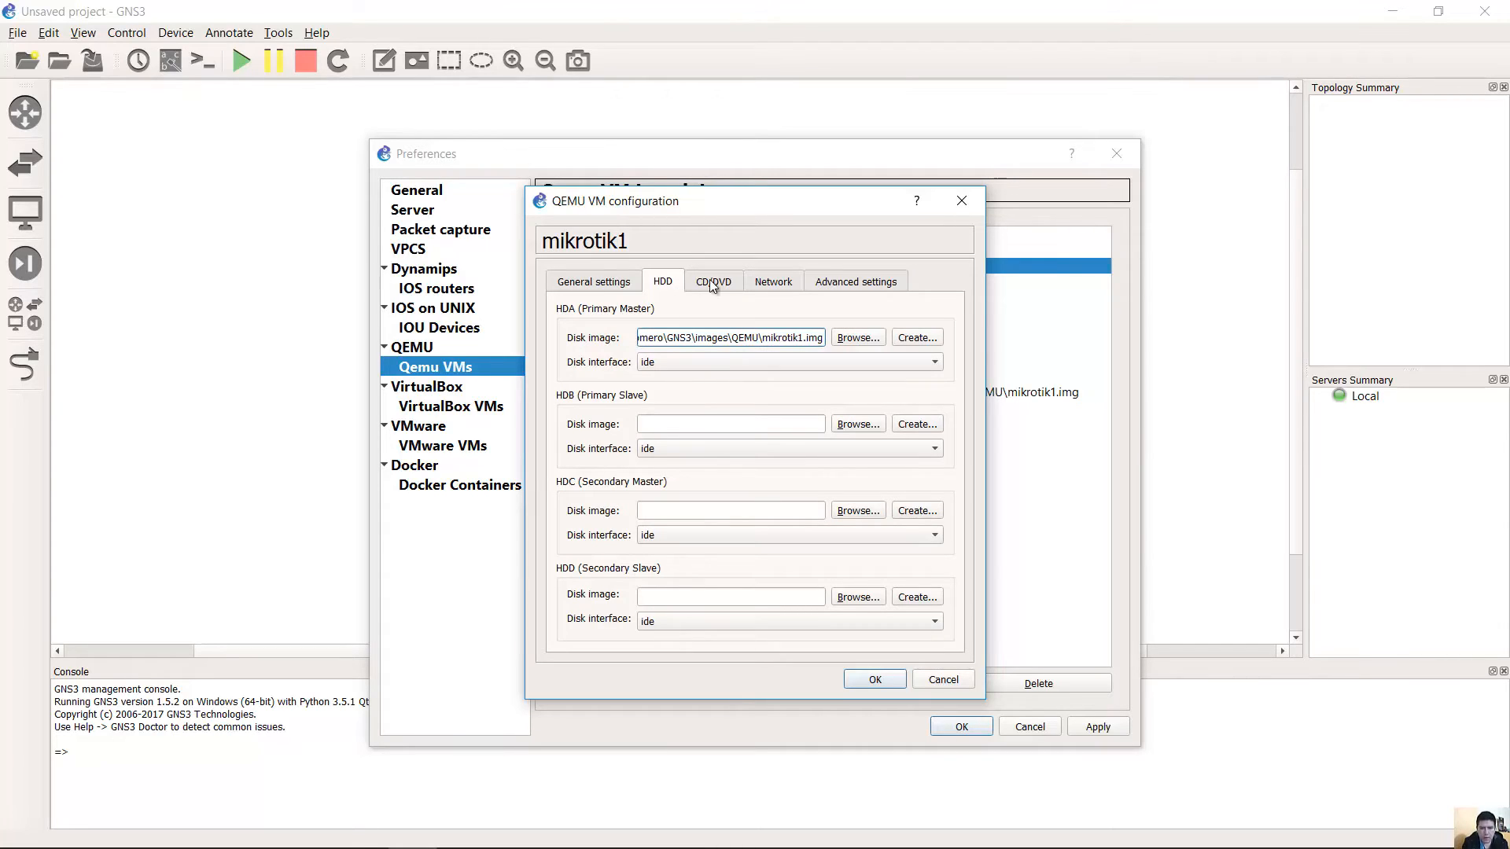
left_click(712, 285)
left_click(774, 284)
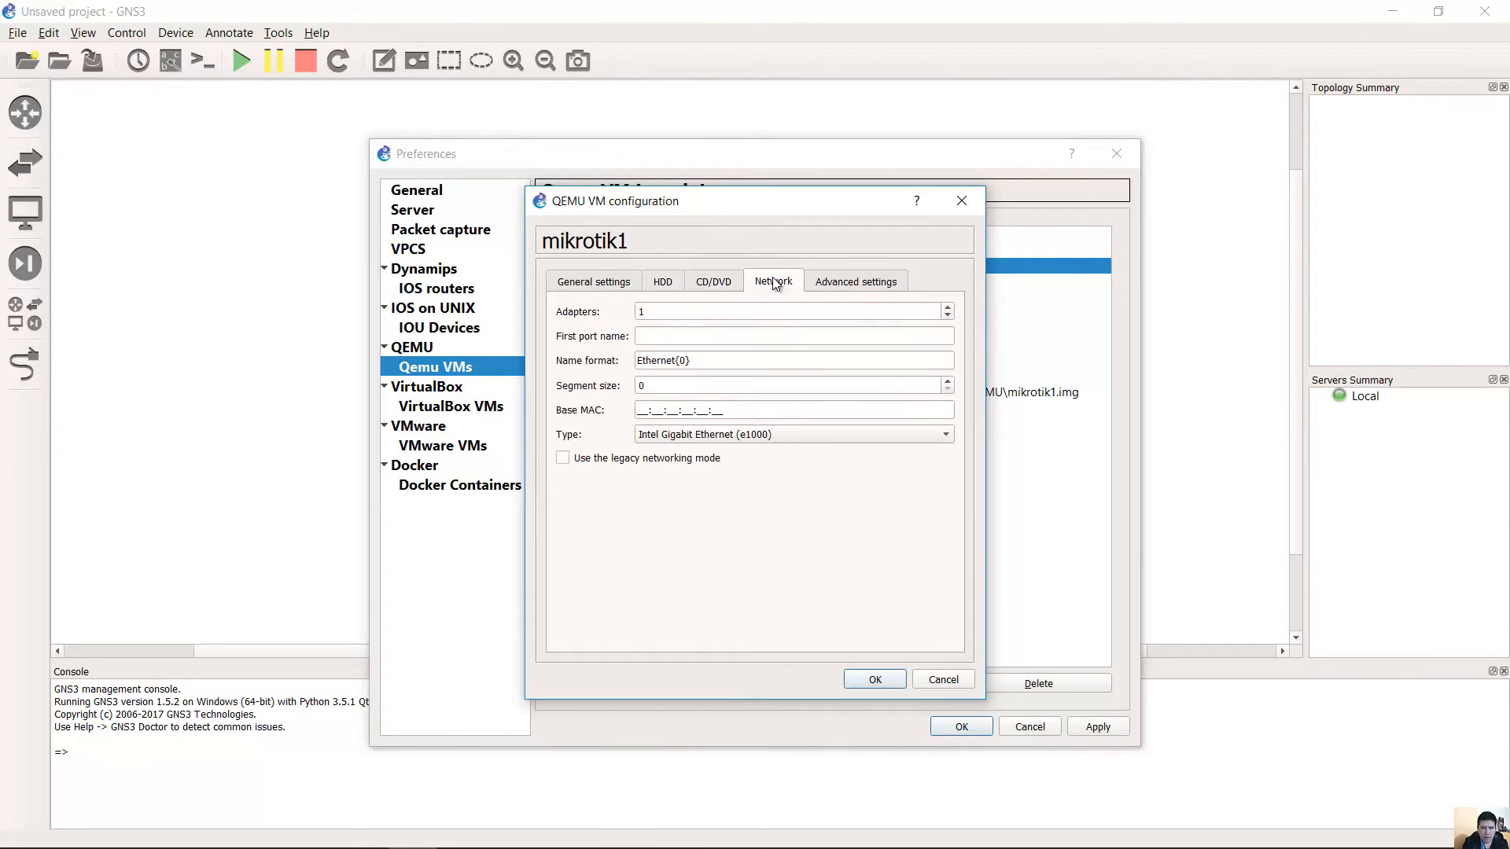
left_click_drag(654, 312, 630, 315)
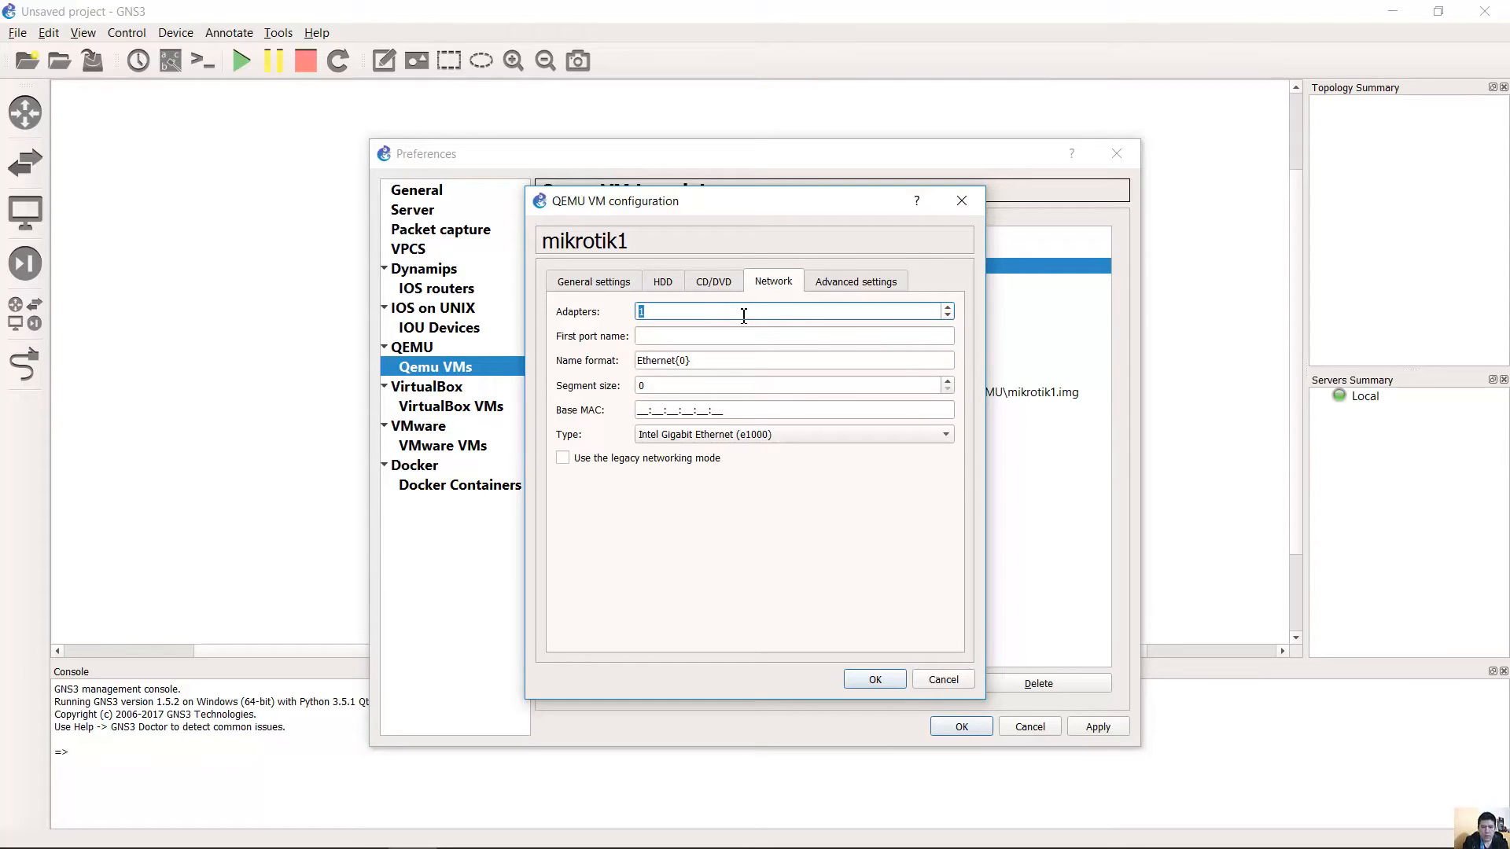
key("BackSpace")
type("6")
left_click(779, 333)
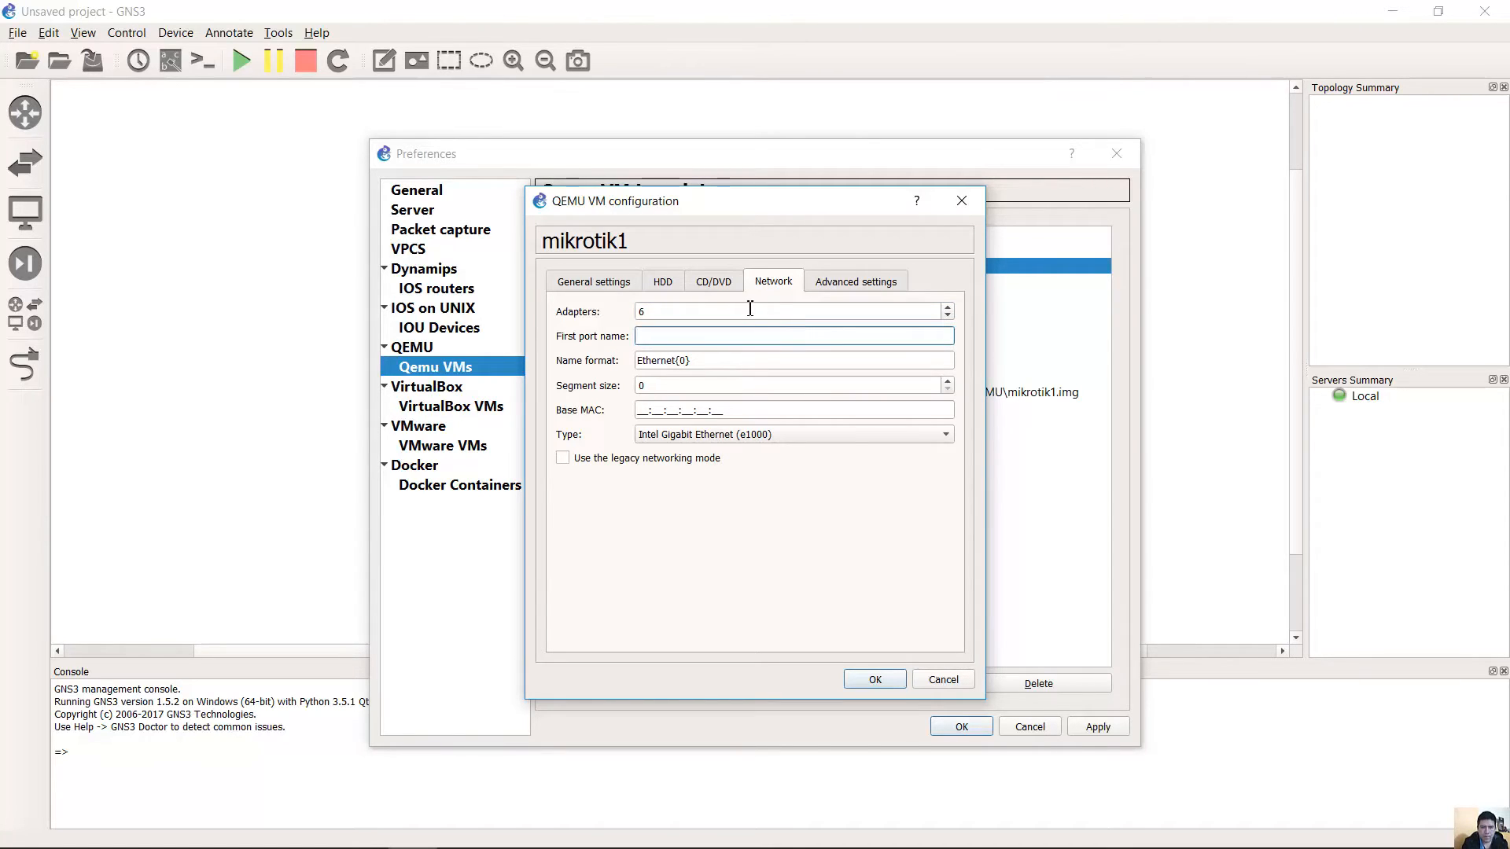
Keep Intel Gigabit Ethernet (e1000) as the adapter type and return to General settings.
left_click(752, 313)
left_click(748, 338)
left_click(742, 360)
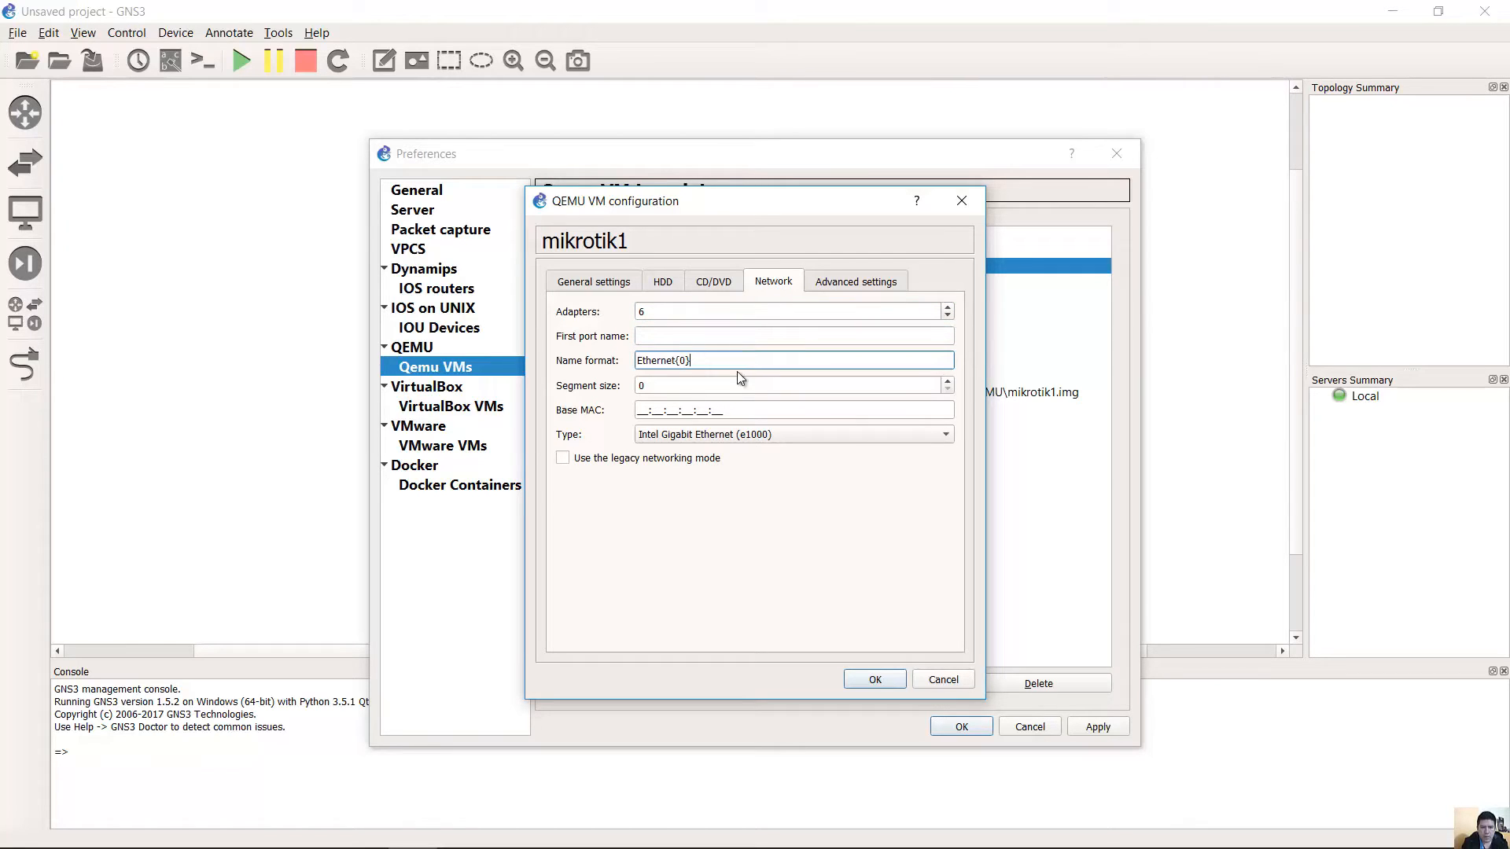
left_click(728, 433)
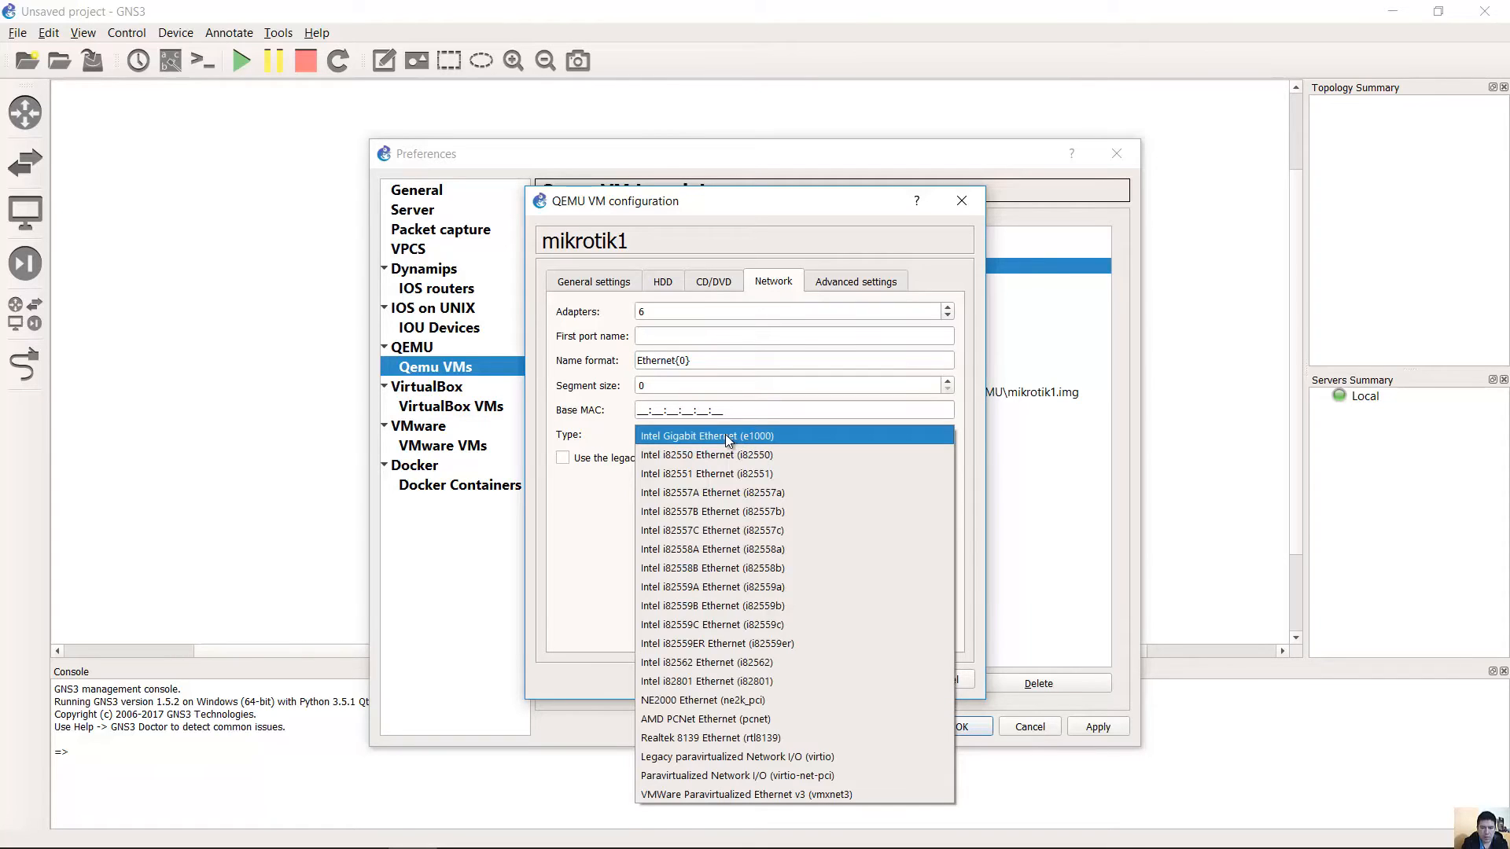
left_click(725, 437)
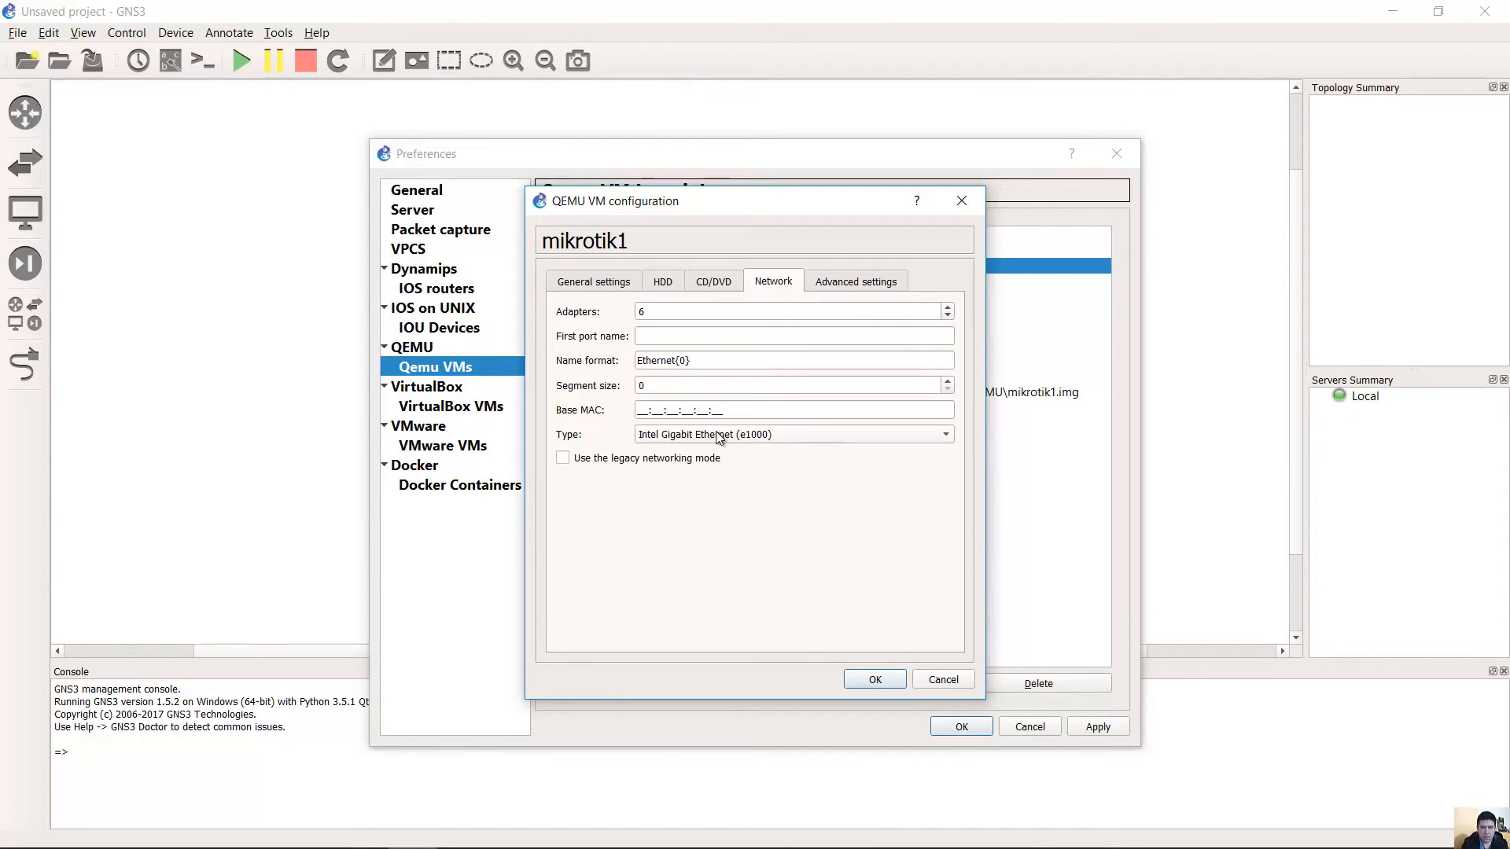
left_click(834, 283)
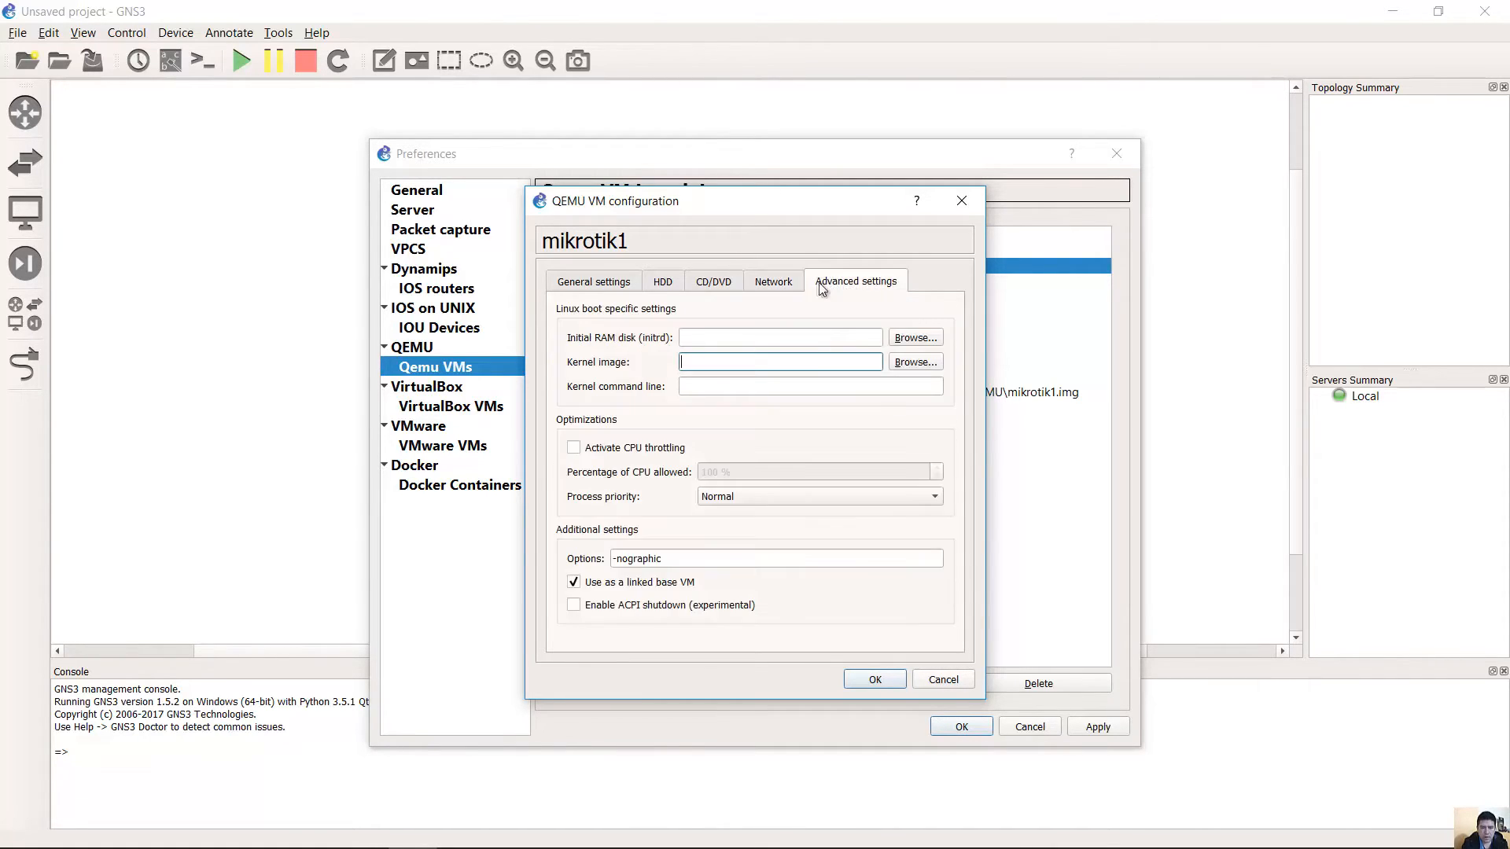
left_click(783, 283)
left_click(713, 283)
left_click(662, 281)
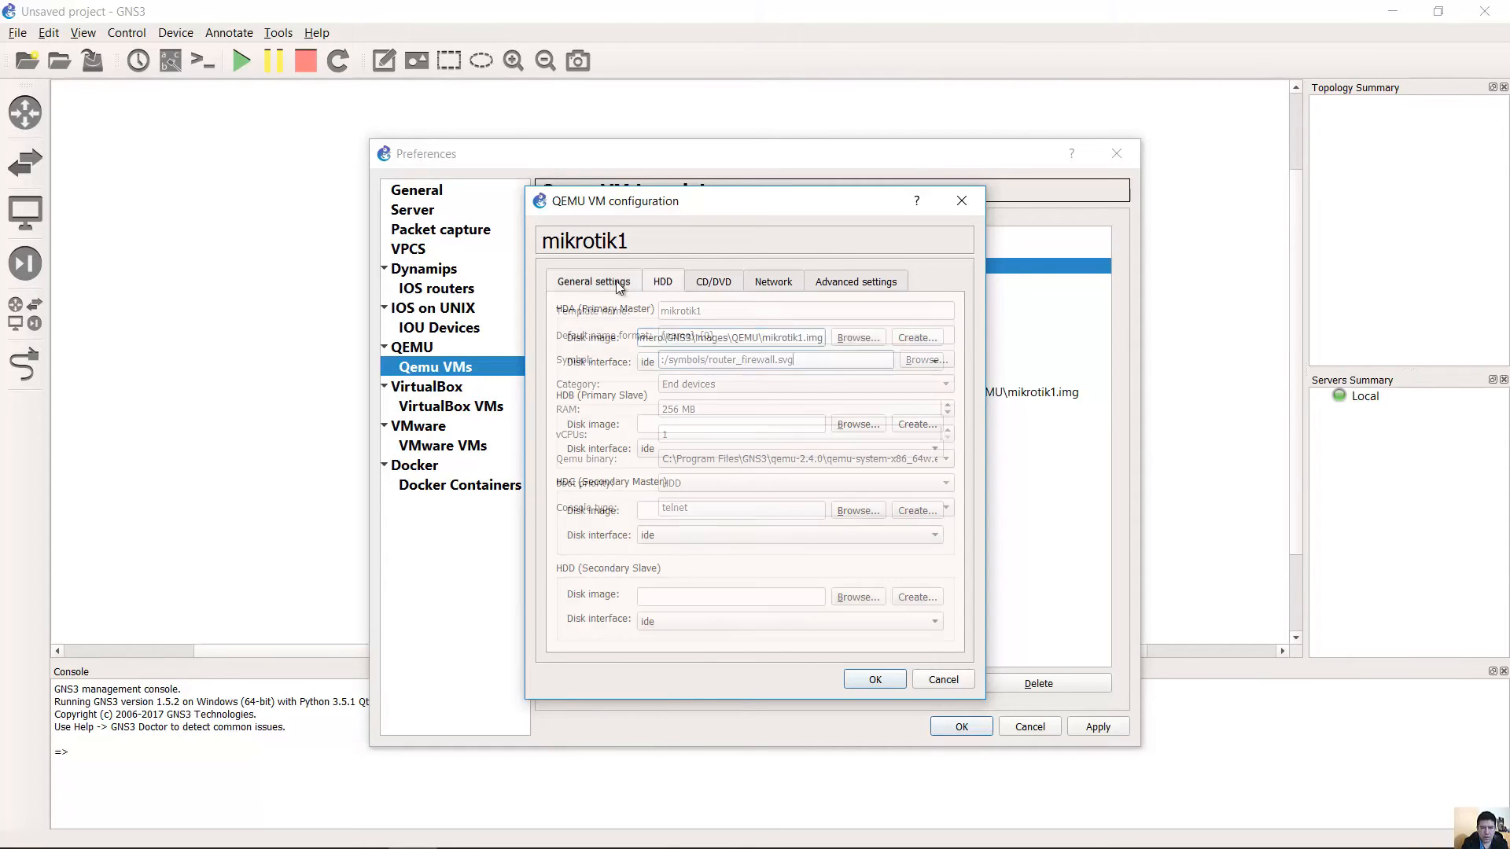
left_click(594, 282)
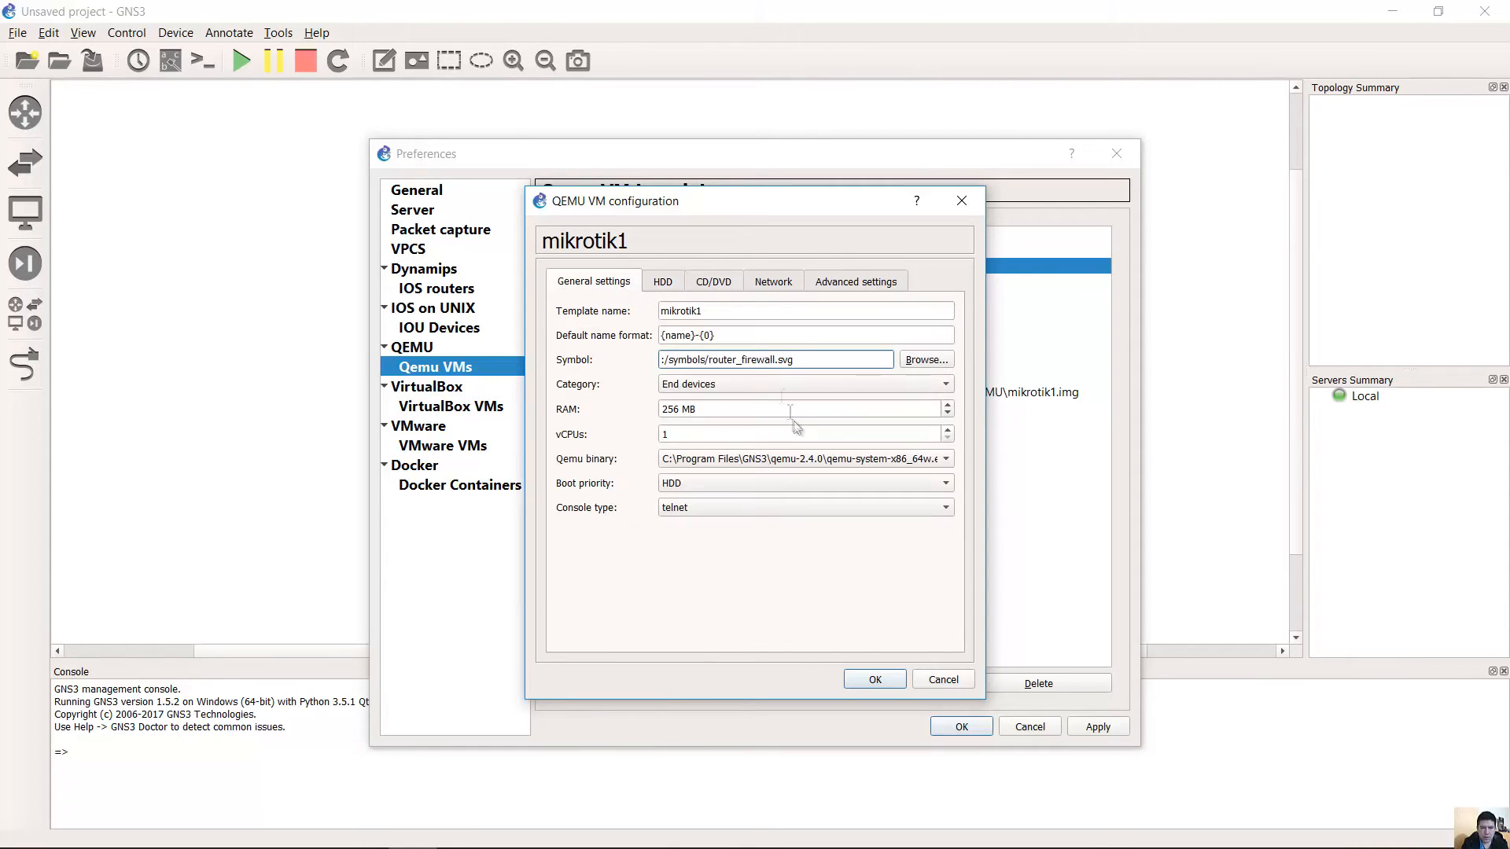
Set the mikrotik1 template's Category to Routers.
left_click(854, 385)
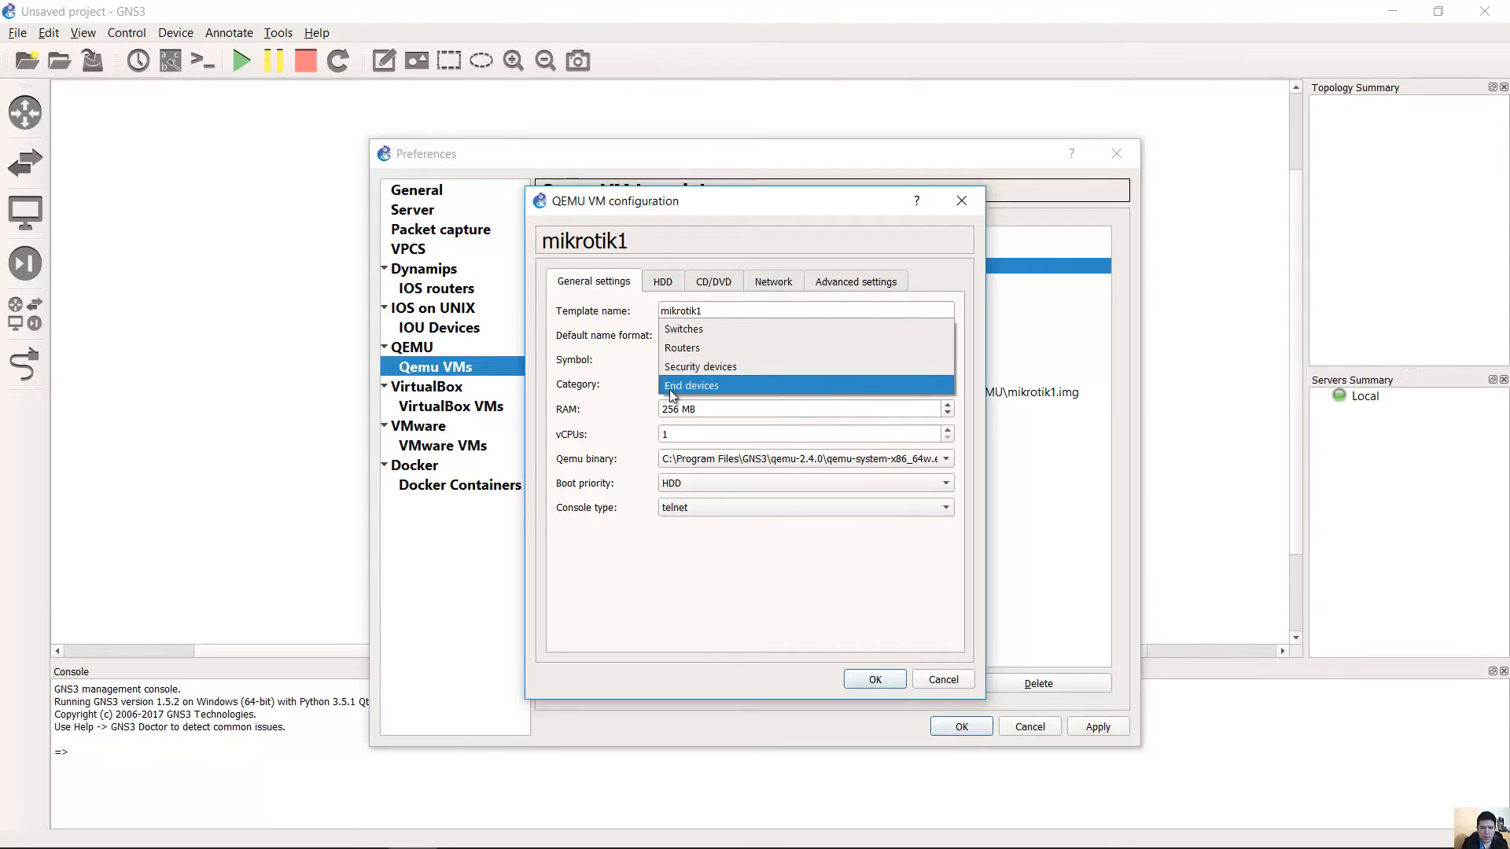
left_click(626, 390)
left_click(694, 386)
left_click(701, 346)
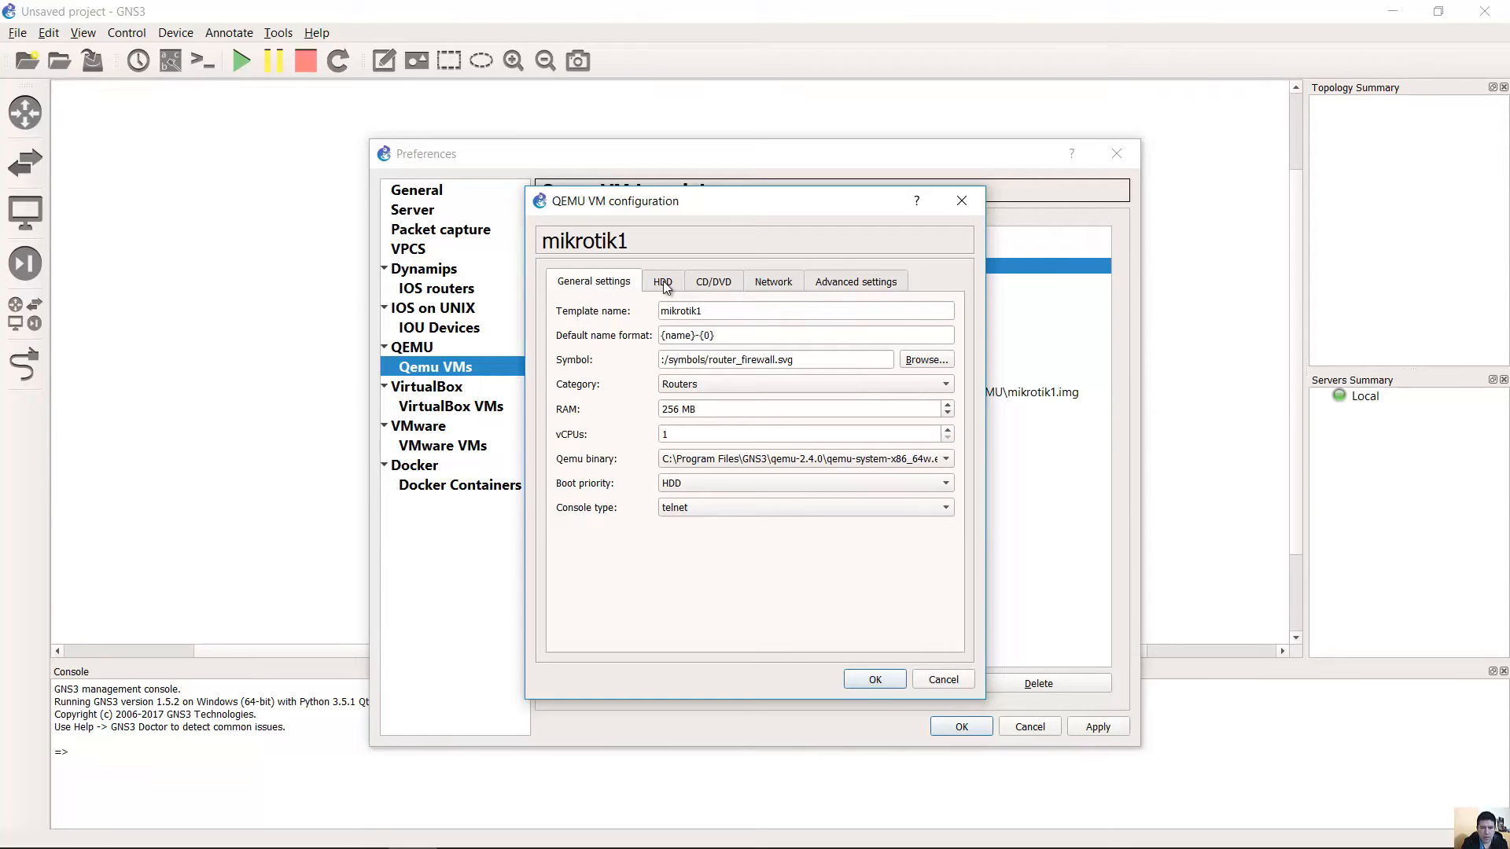
left_click(822, 281)
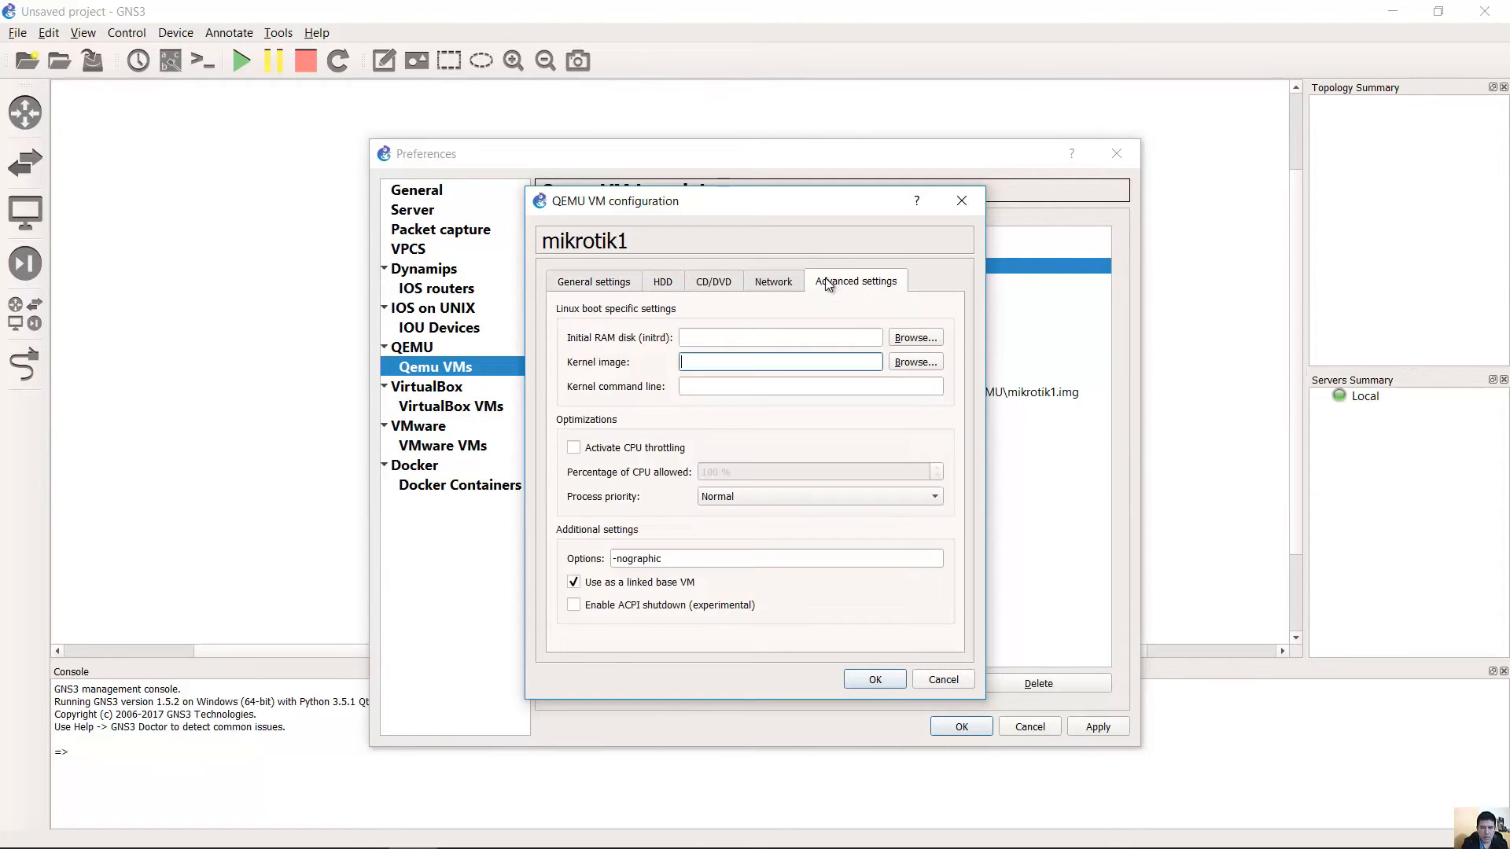
left_click(773, 282)
left_click(708, 287)
left_click(657, 290)
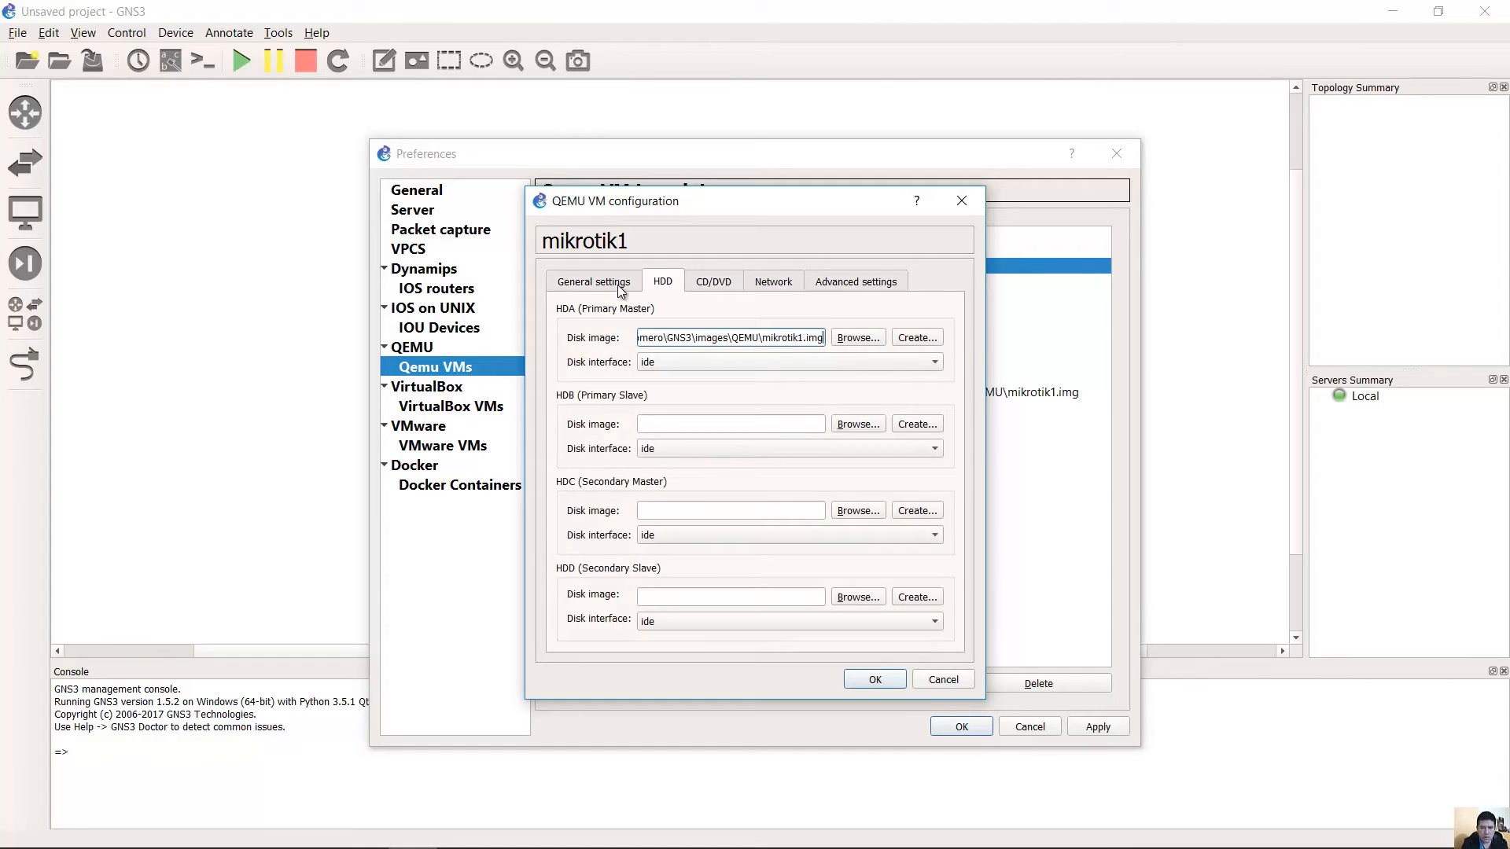
left_click(616, 284)
Save the template configuration, then apply and close Preferences.
left_click(888, 674)
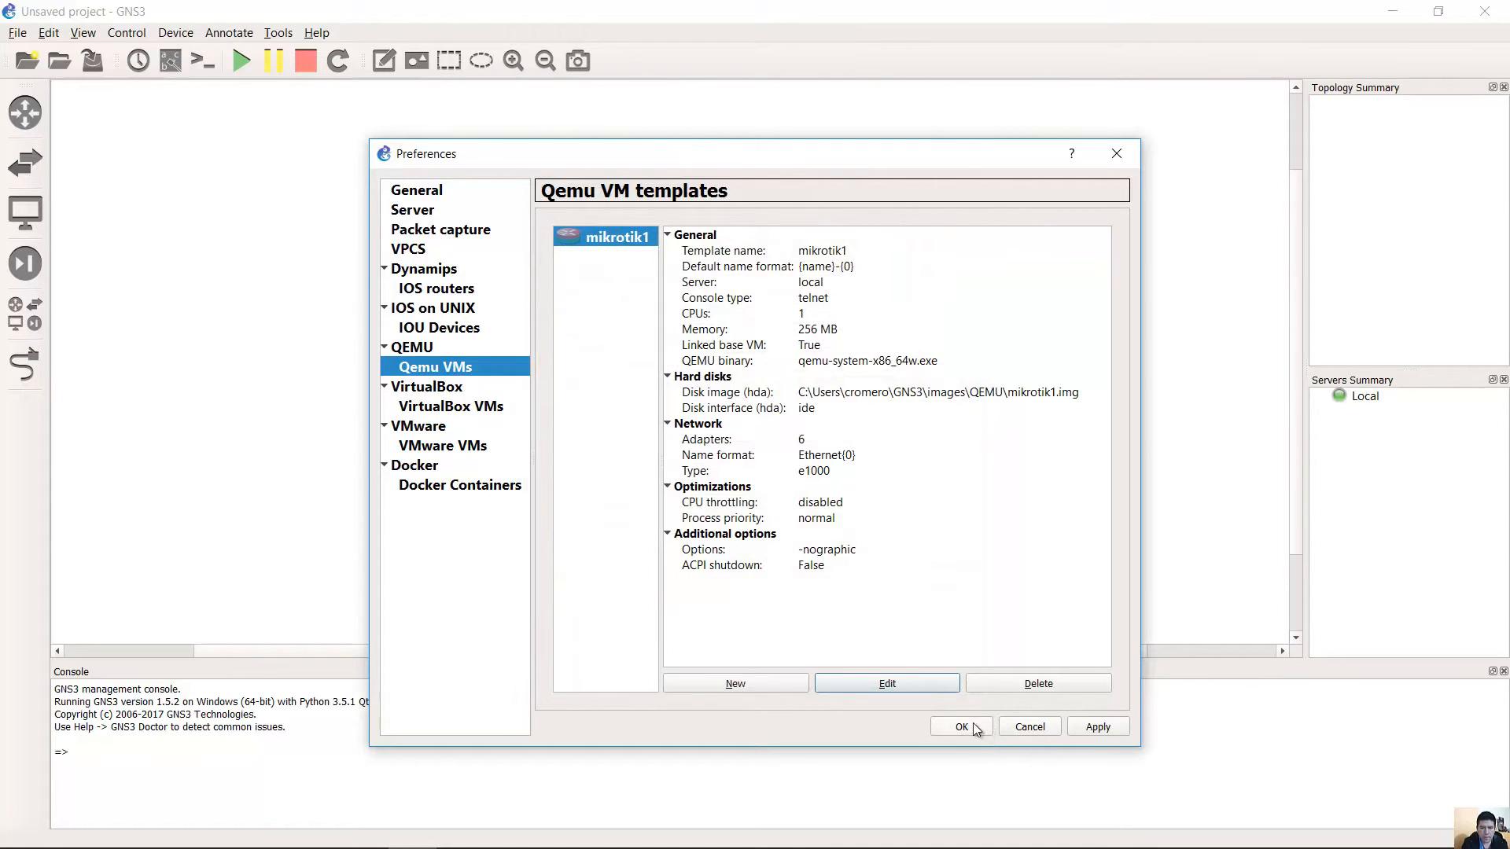
left_click(1092, 725)
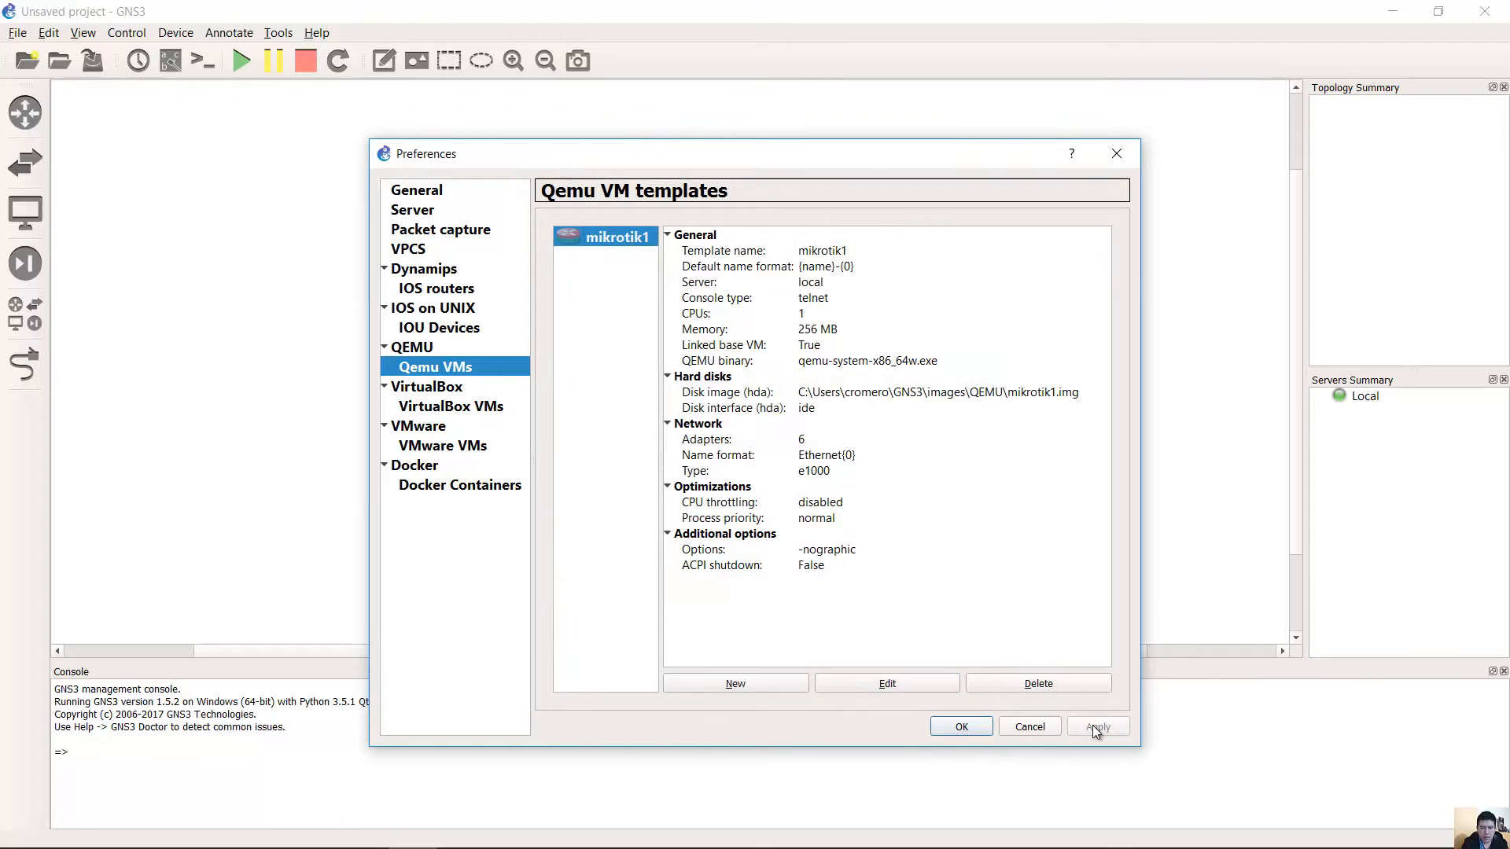
left_click(983, 727)
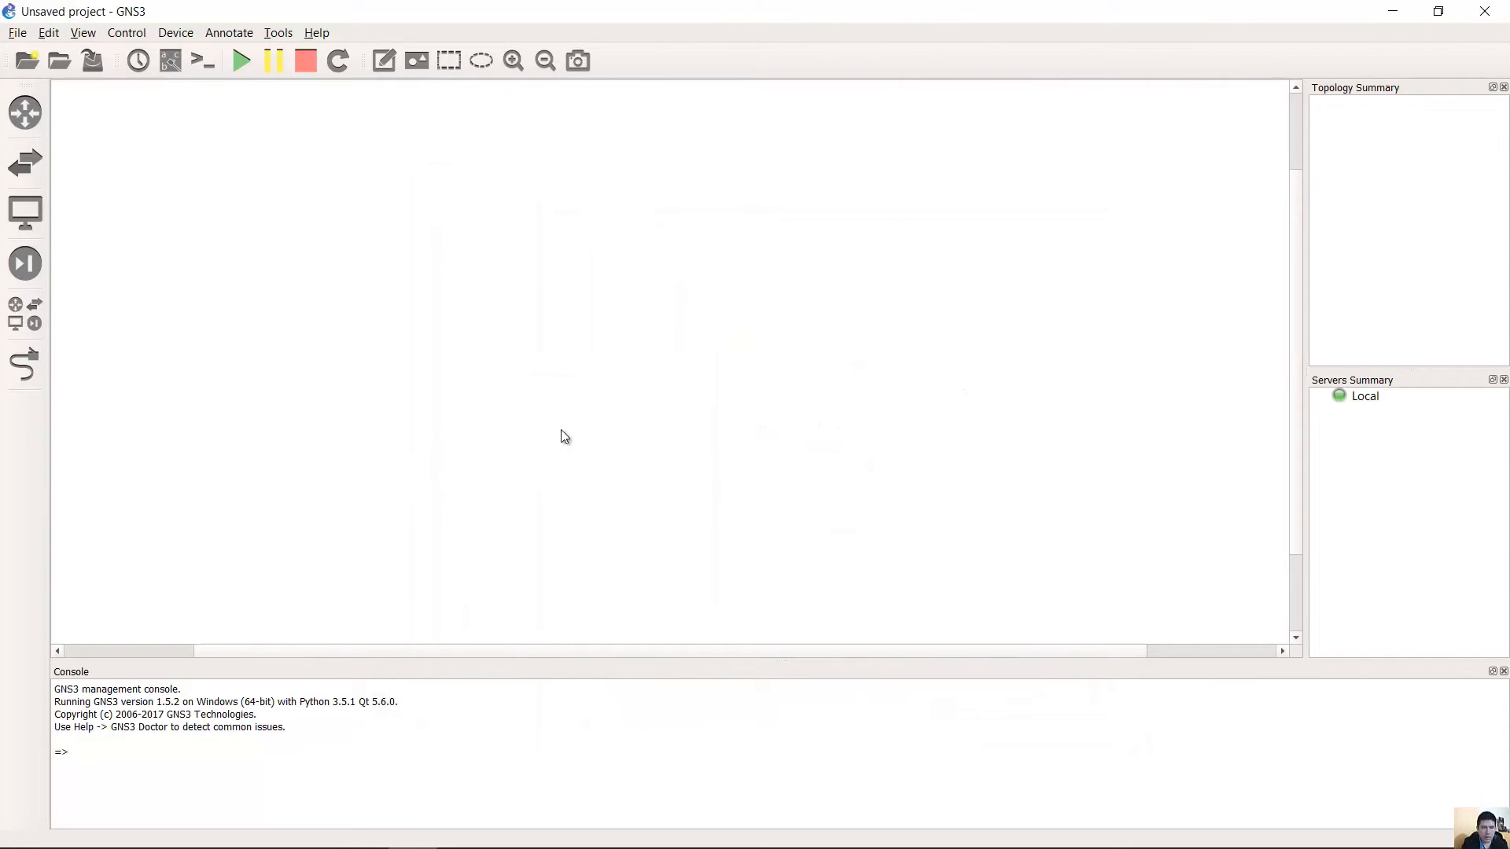
Place a mikrotik1 router near the centre of the workspace.
left_click(30, 126)
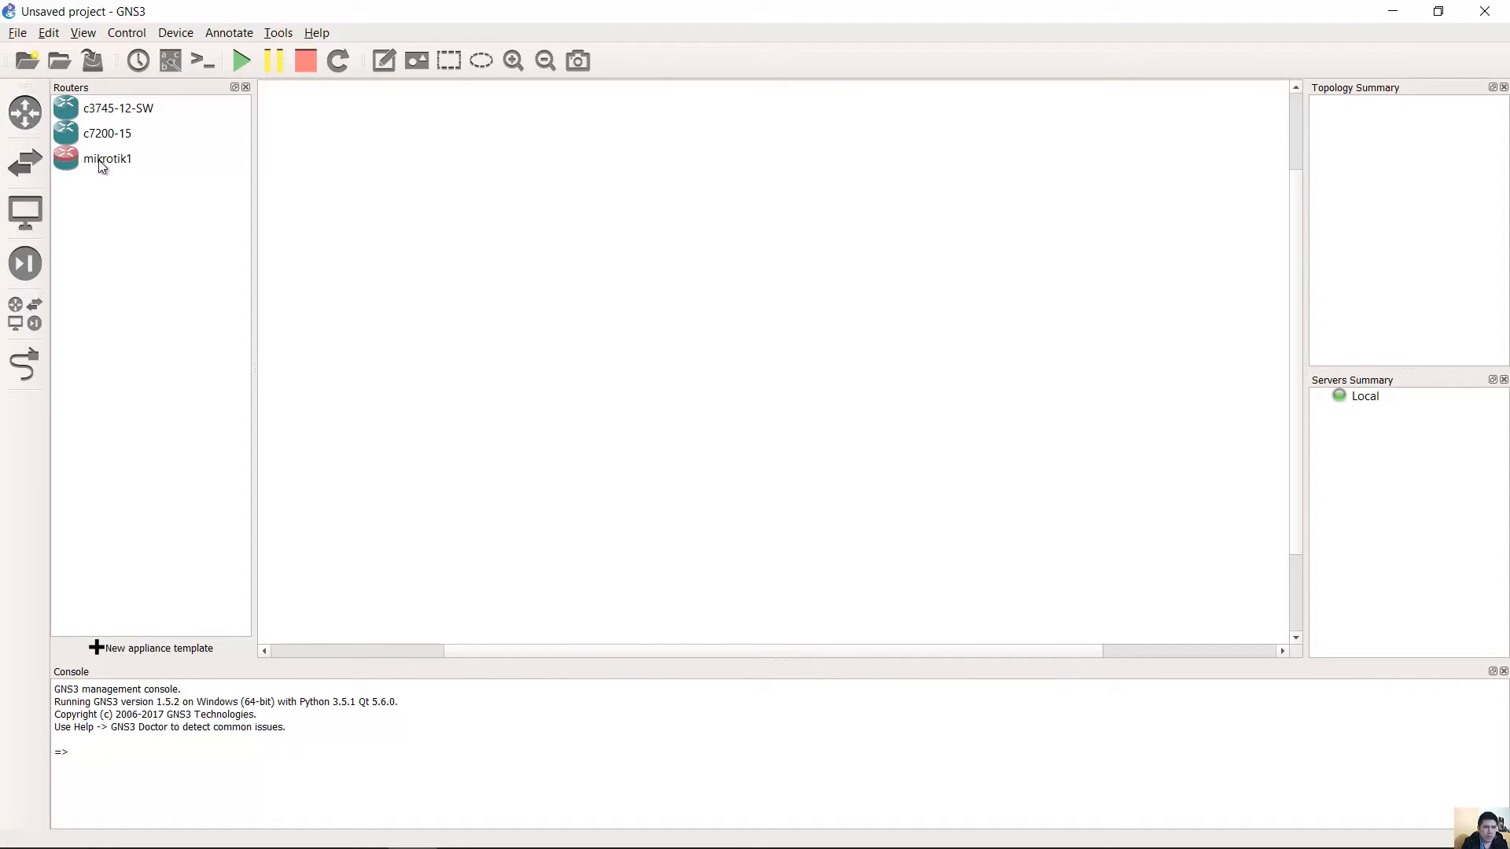
left_click_drag(111, 166, 519, 244)
left_click_drag(756, 265, 756, 264)
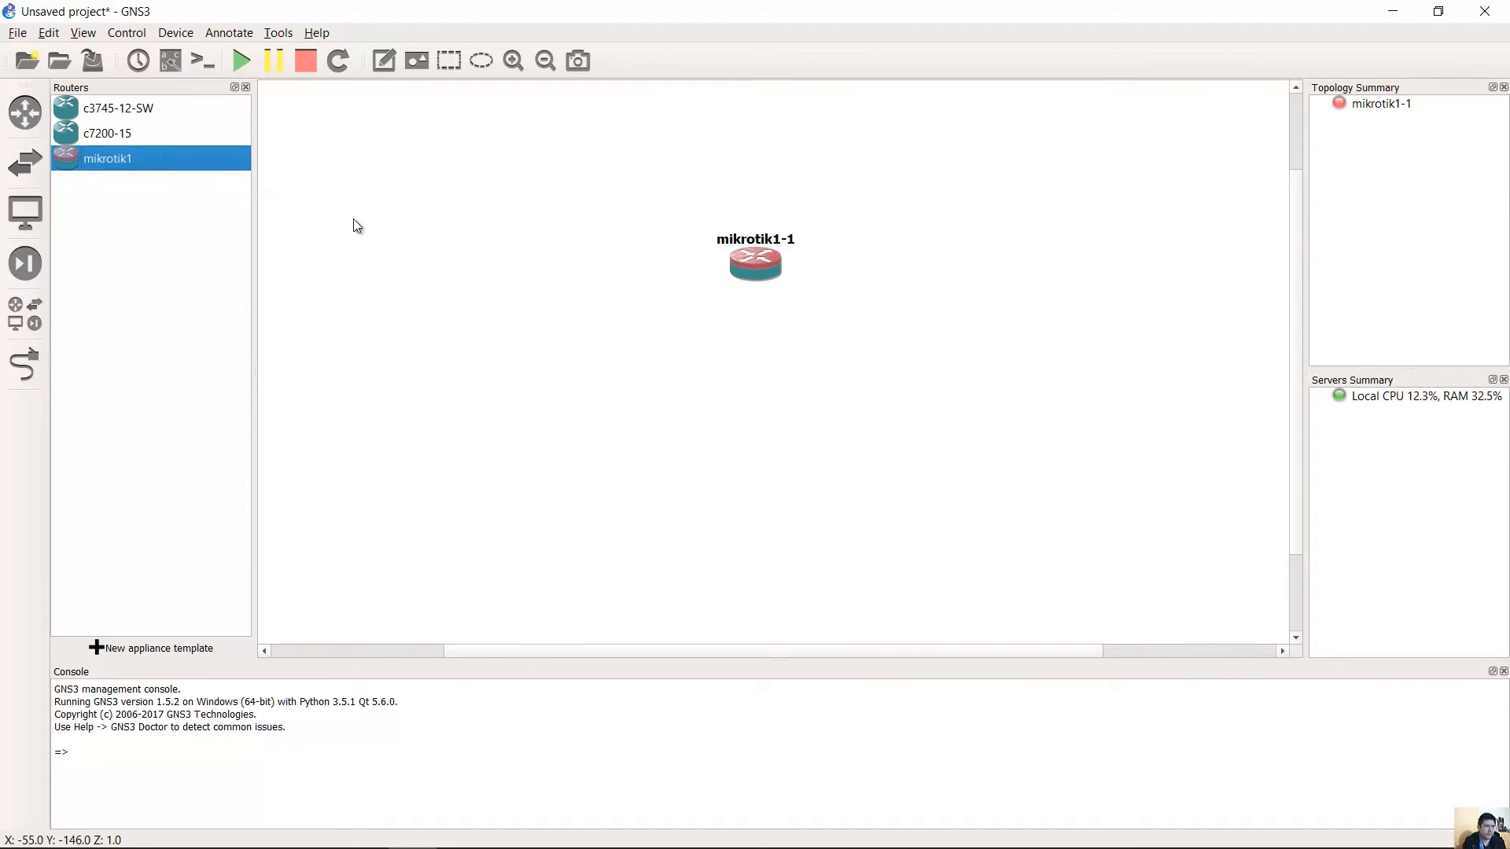
Add an Ethernet switch below the mikrotik1 router.
left_click(33, 174)
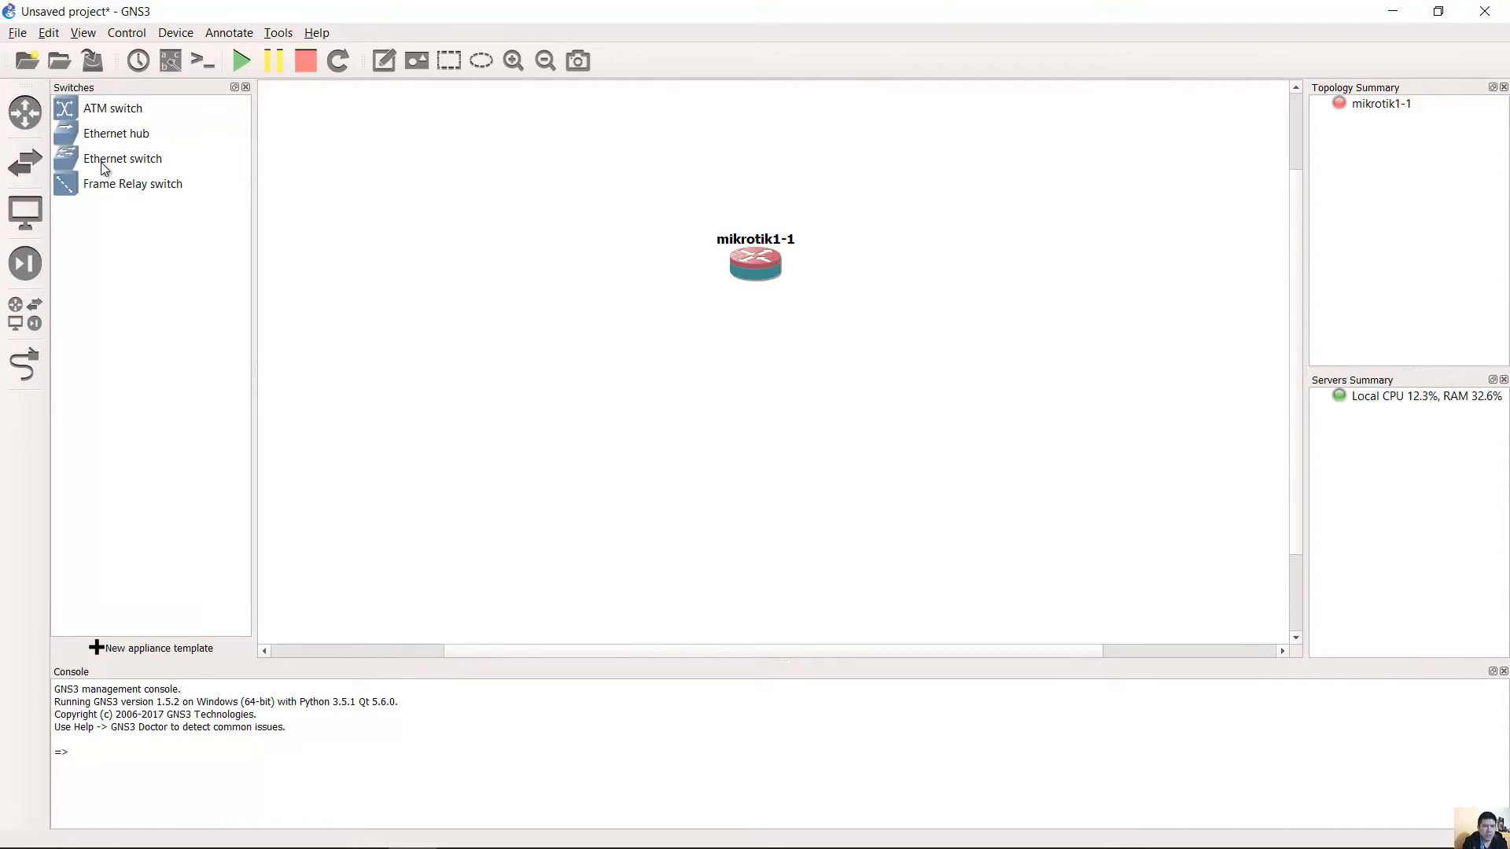
left_click_drag(123, 165, 442, 269)
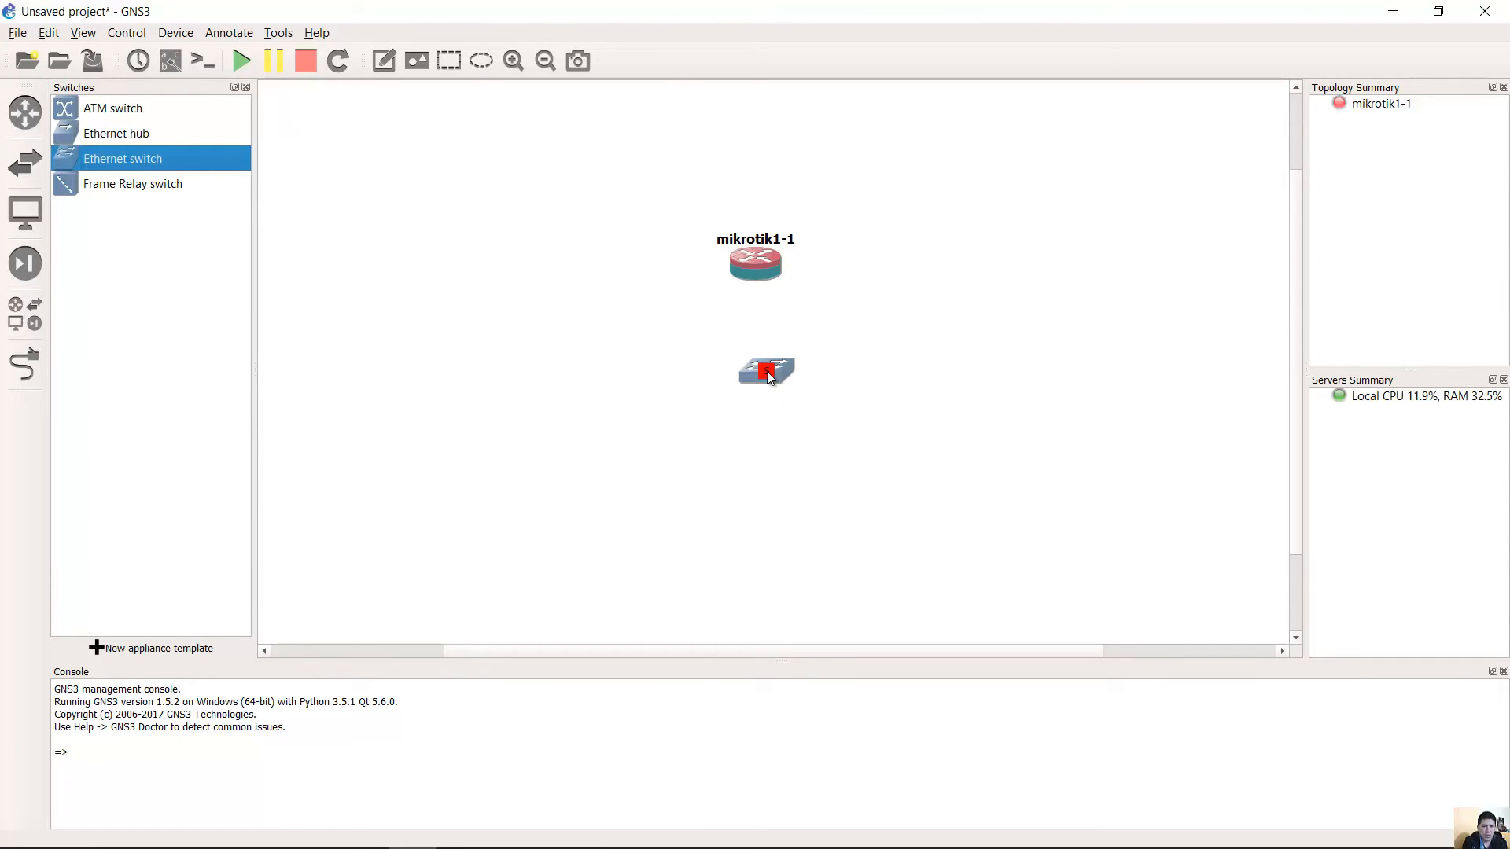
left_click_drag(770, 378, 760, 346)
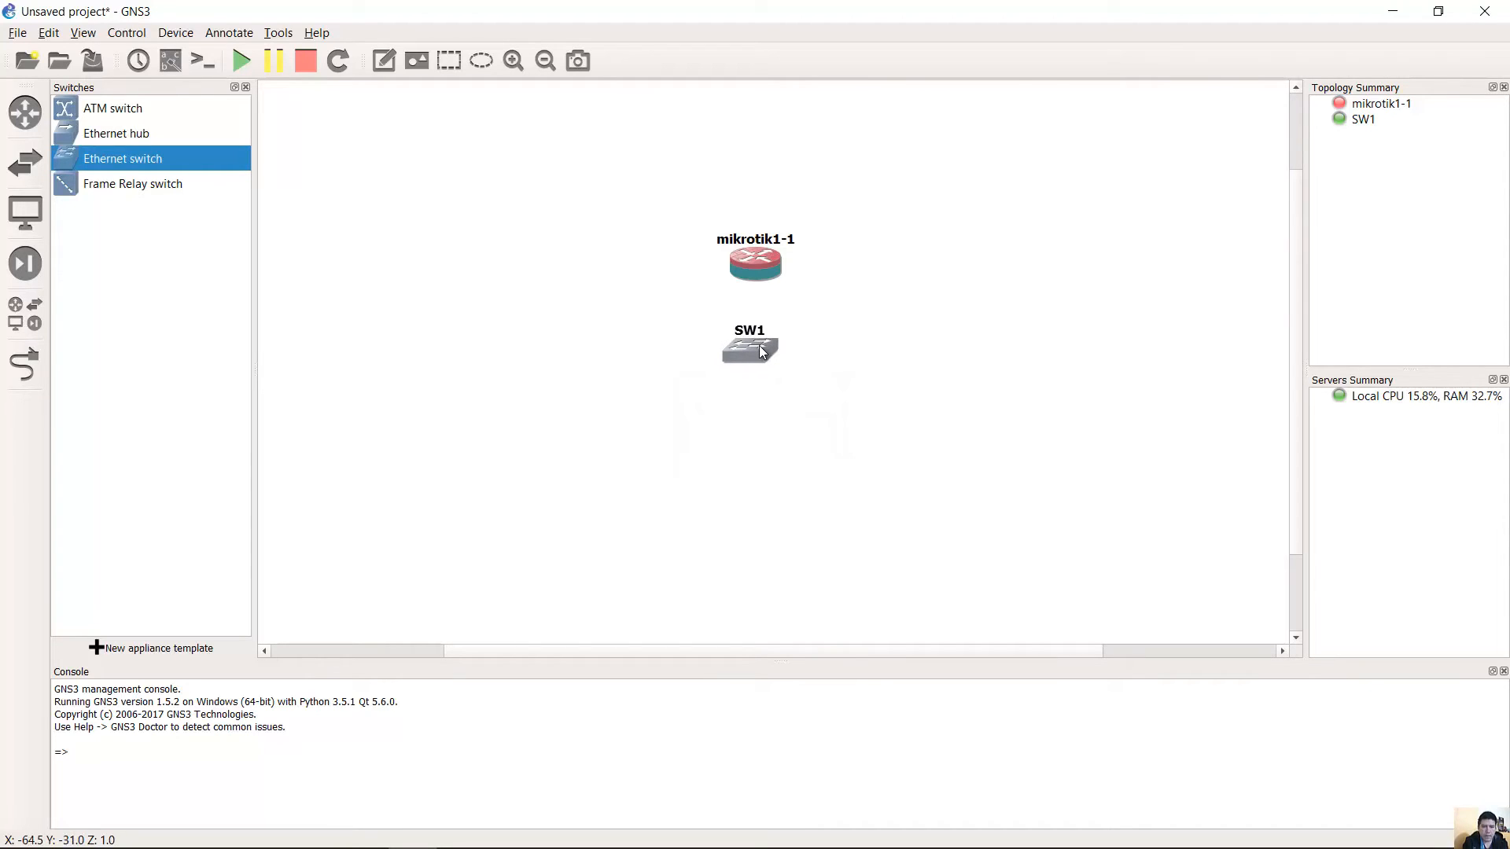
Drop a Windows-7 end device onto the workspace below SW1.
left_click(23, 213)
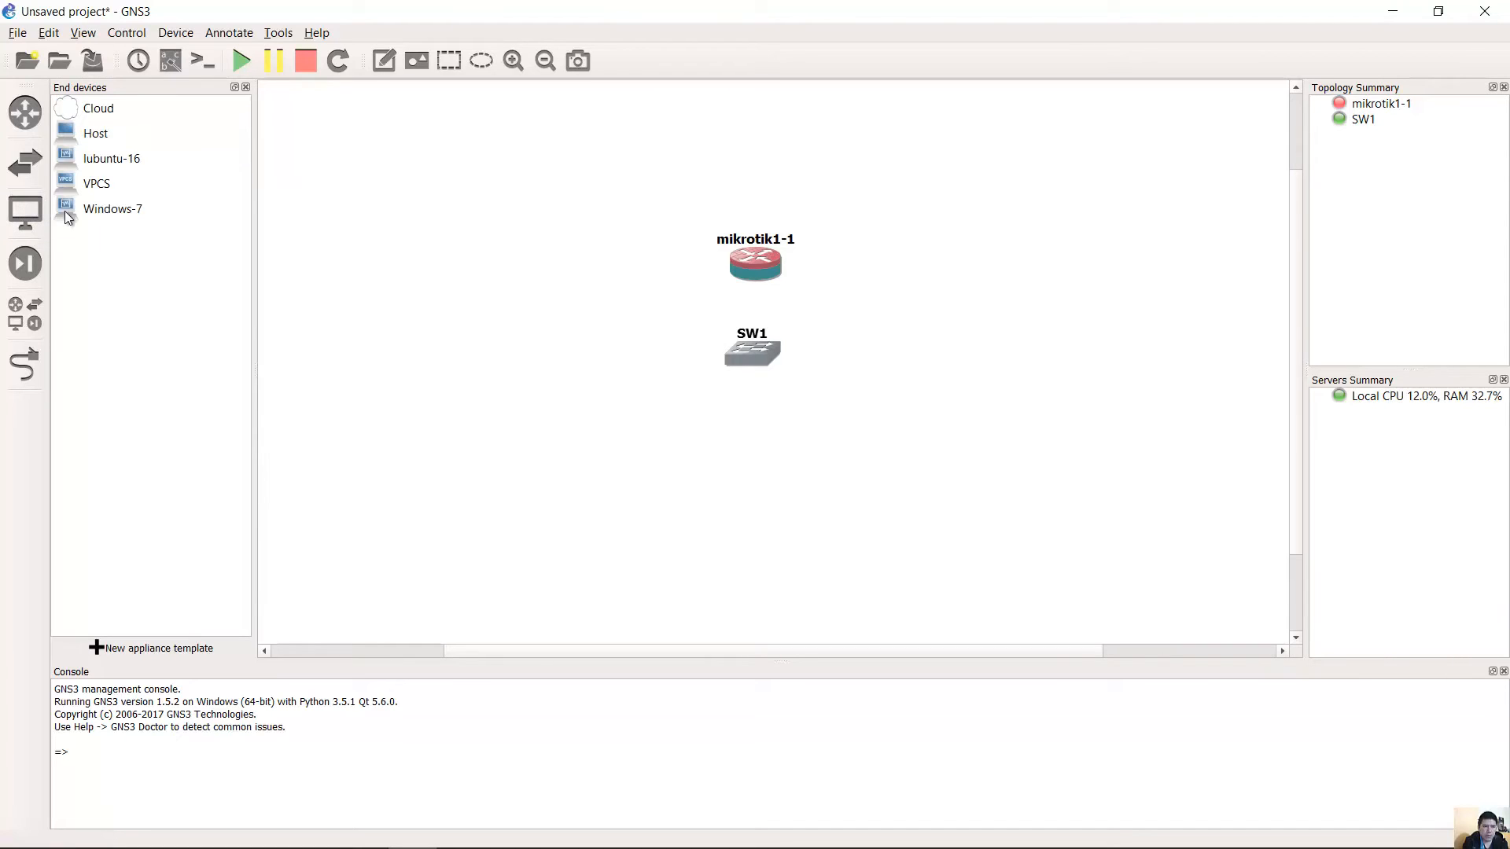
left_click(103, 211)
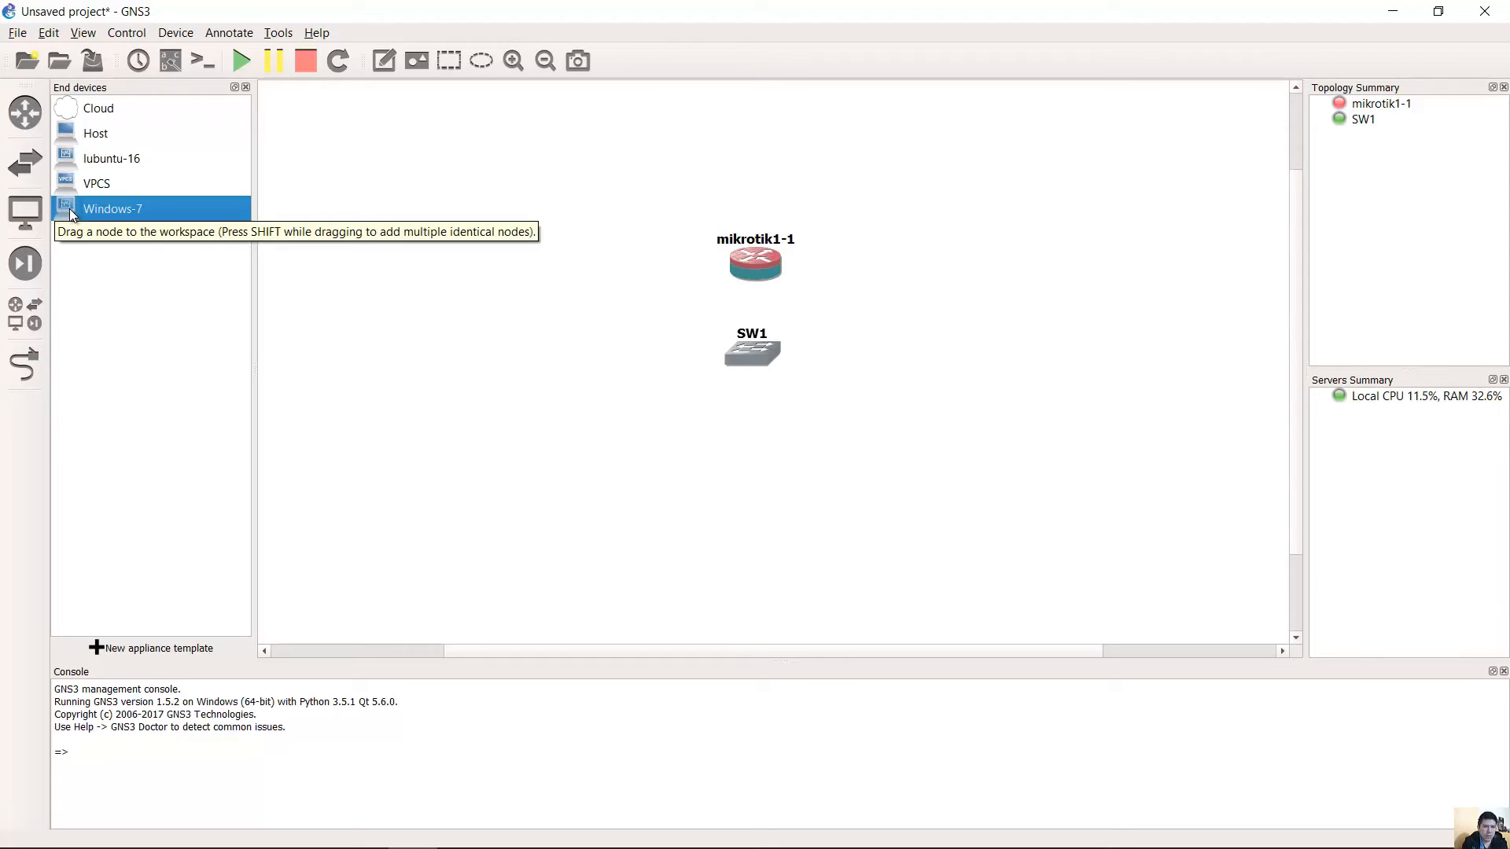
left_click_drag(69, 209, 567, 360)
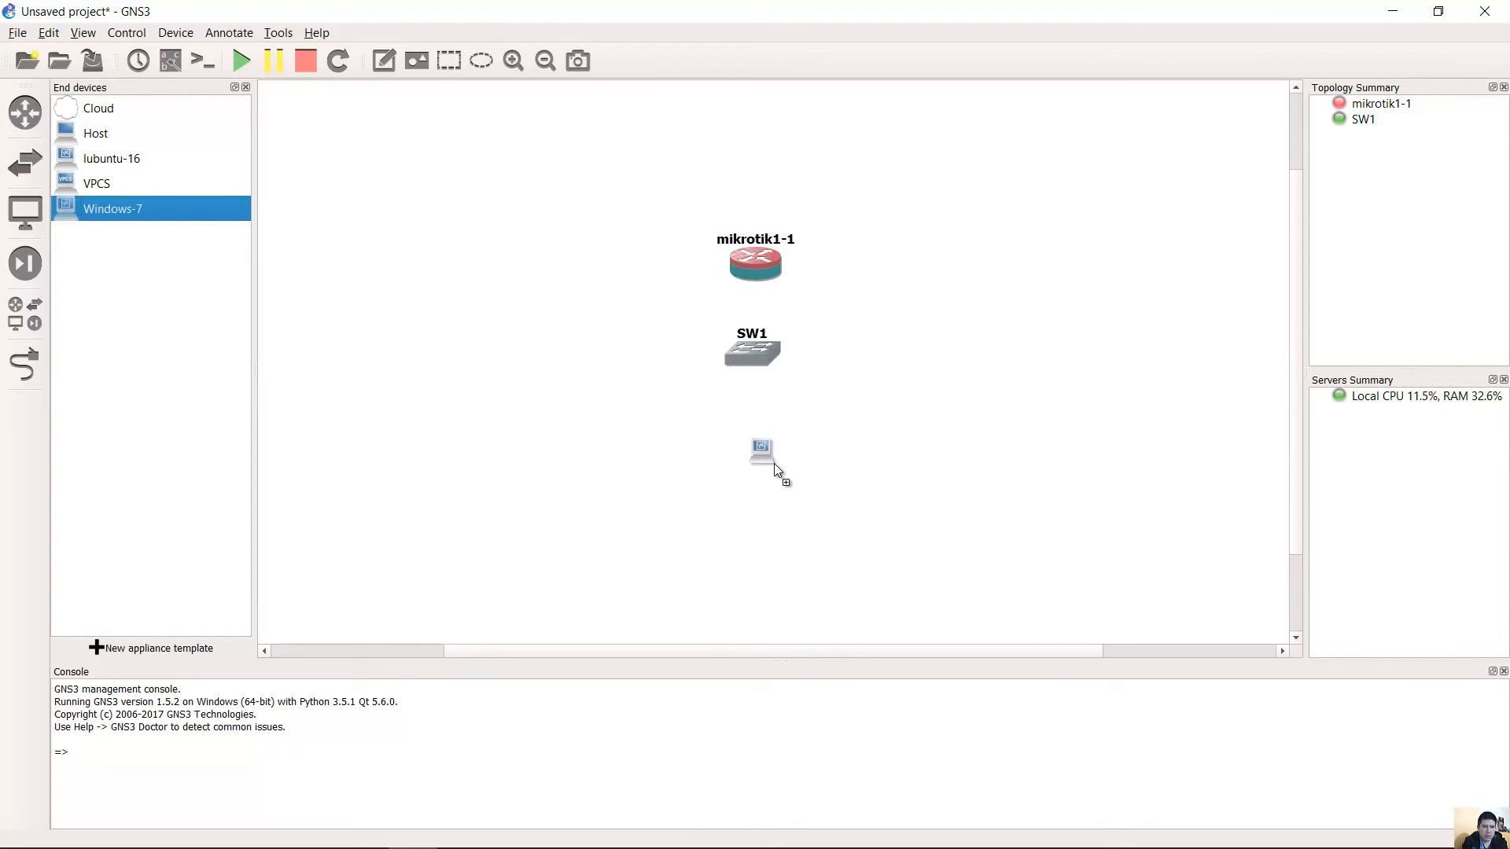
left_click_drag(773, 464, 758, 454)
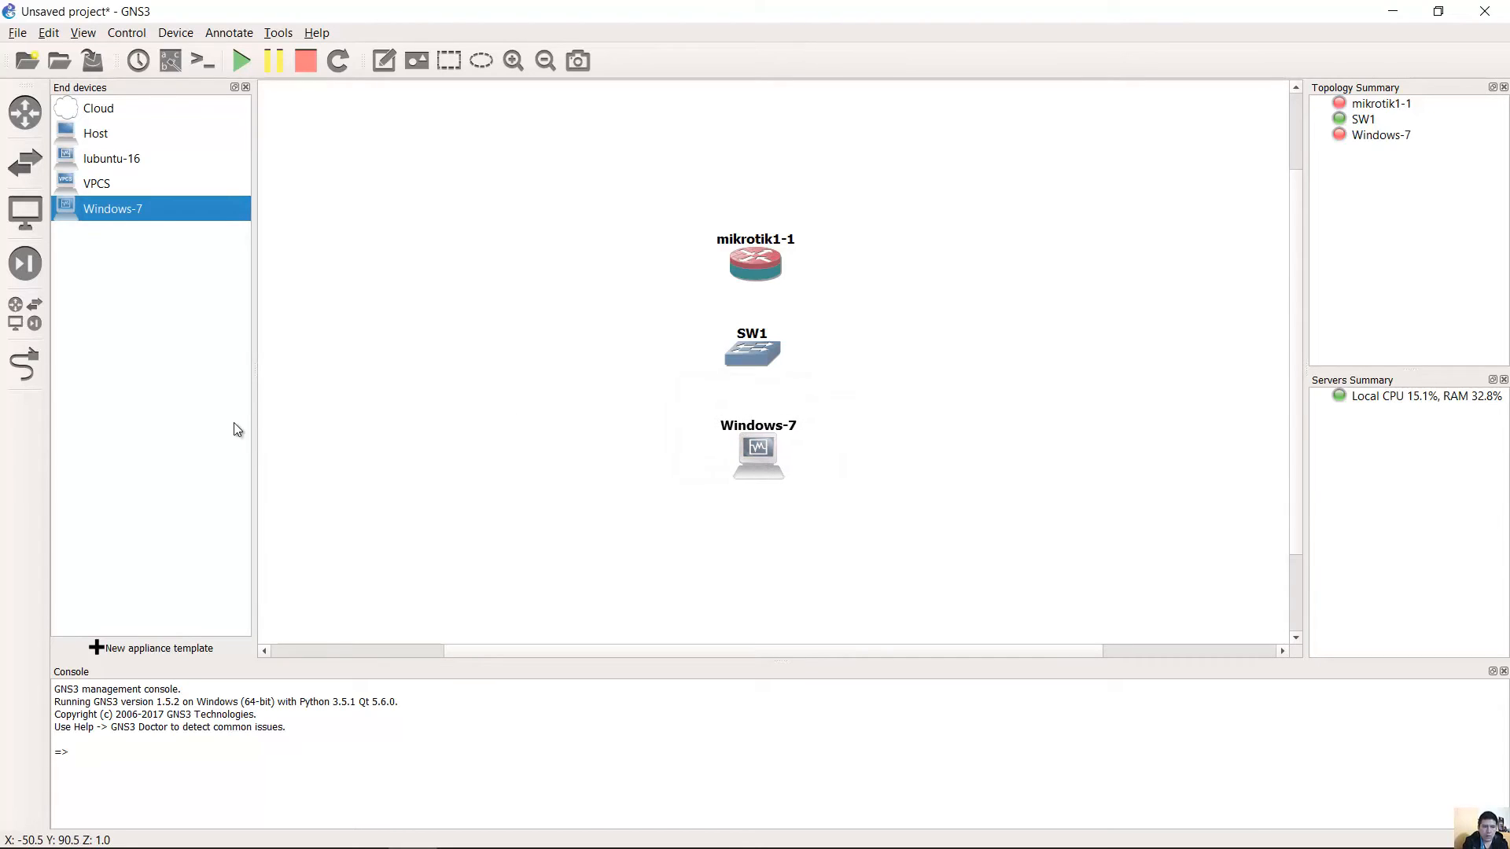
left_click(26, 369)
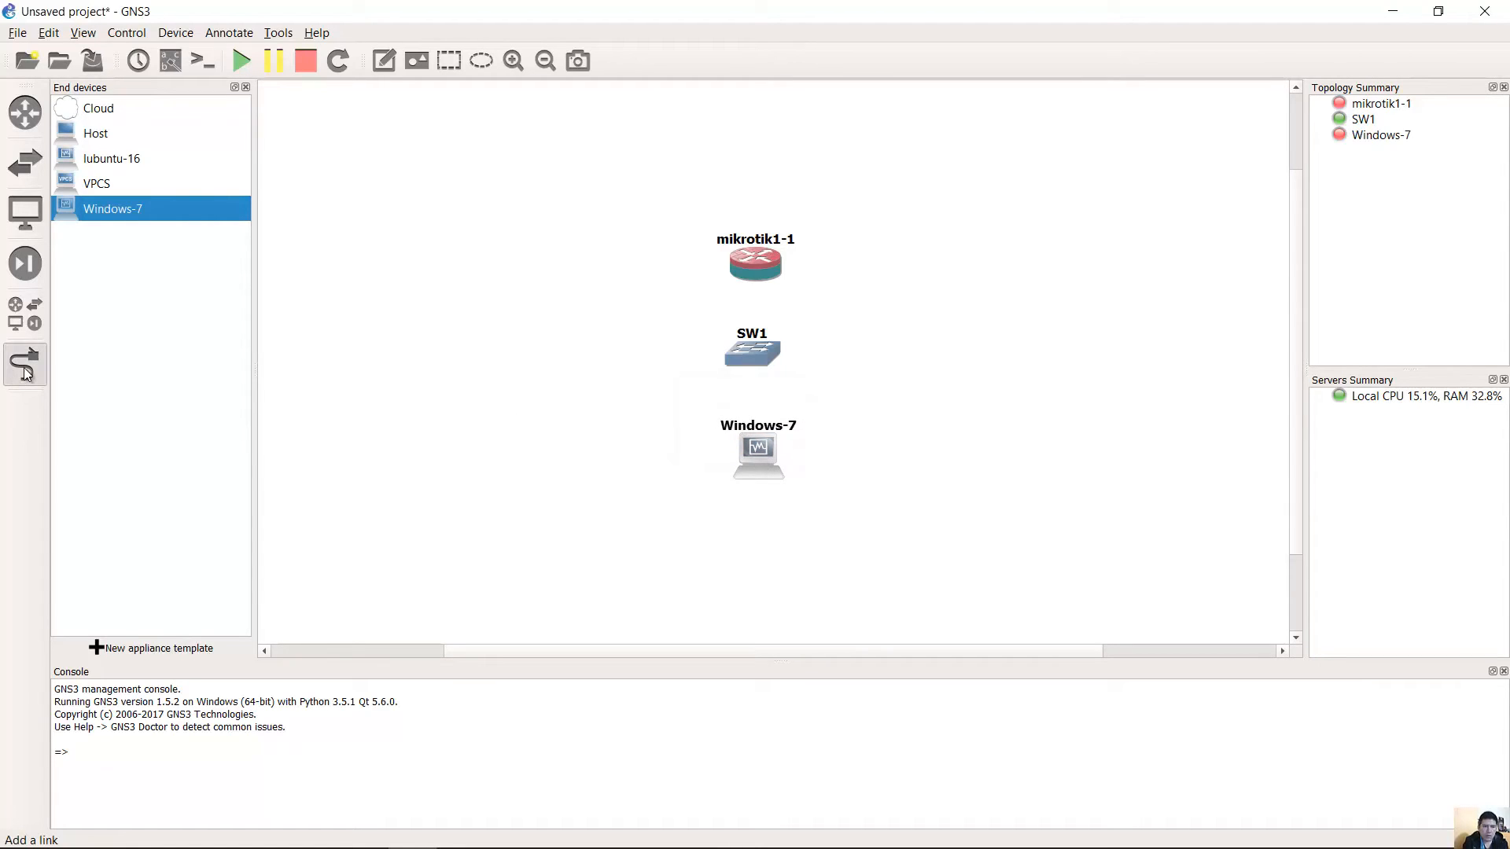
Link mikrotik1-1 Ethernet0 to SW1 port 1.
left_click(741, 269)
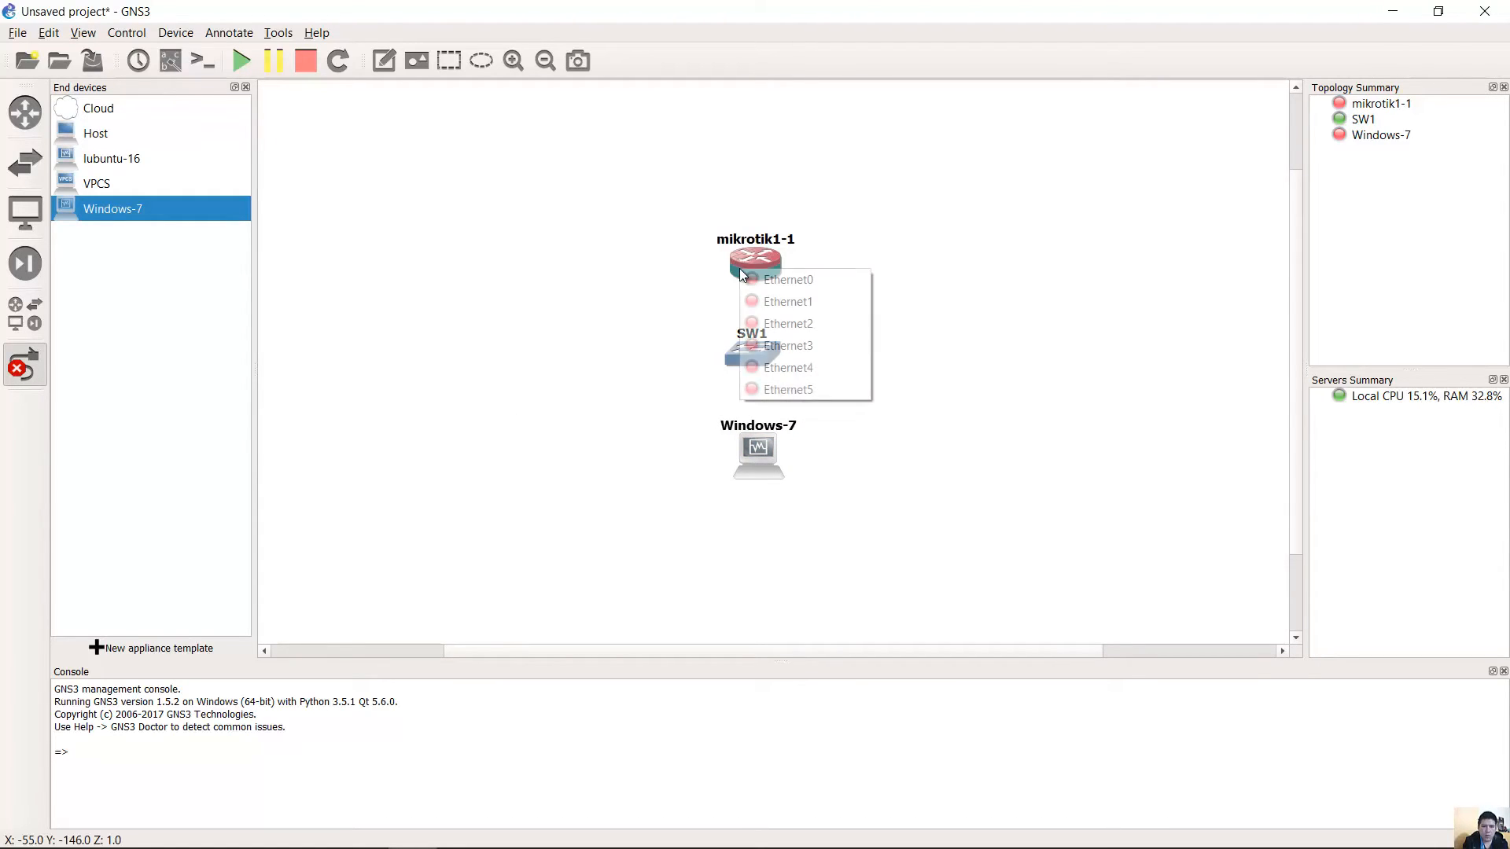
left_click(798, 285)
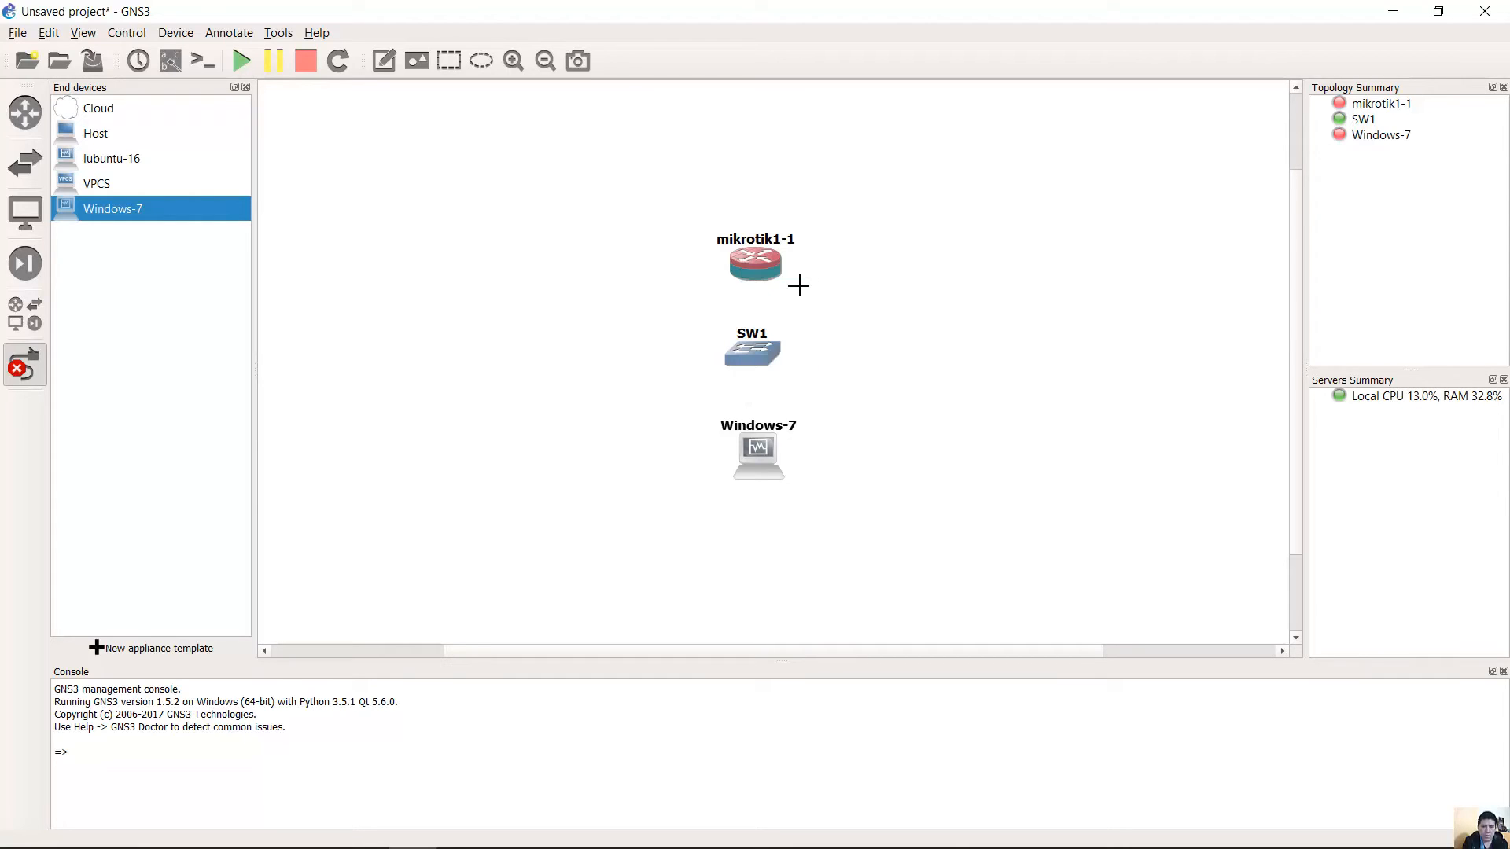
left_click(756, 348)
left_click(798, 359)
Link SW1 port 2 to Windows-7 Ethernet0 and align the nodes.
left_click(752, 358)
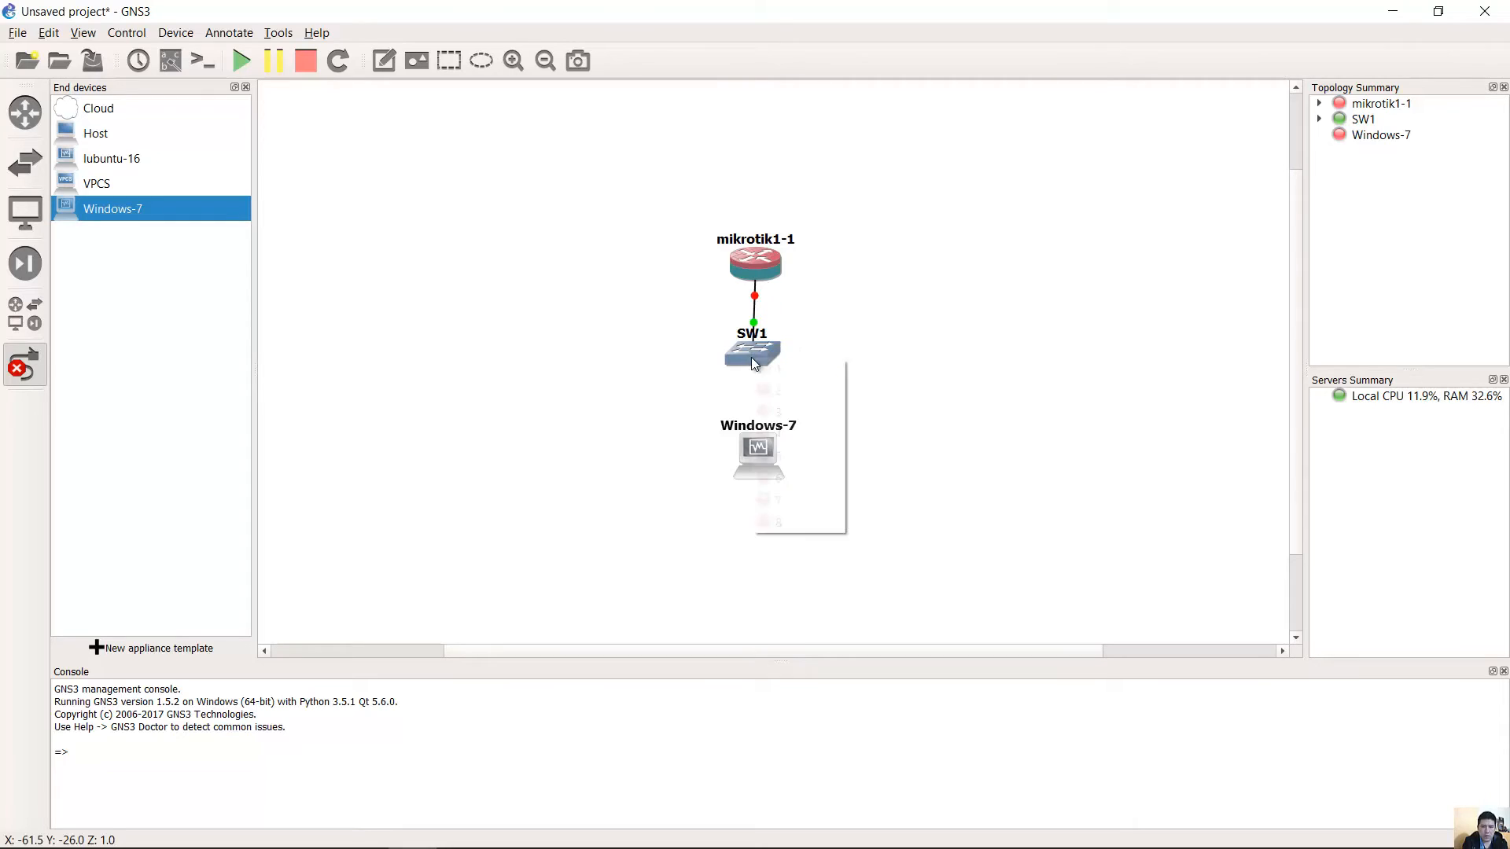
left_click(780, 390)
left_click(766, 453)
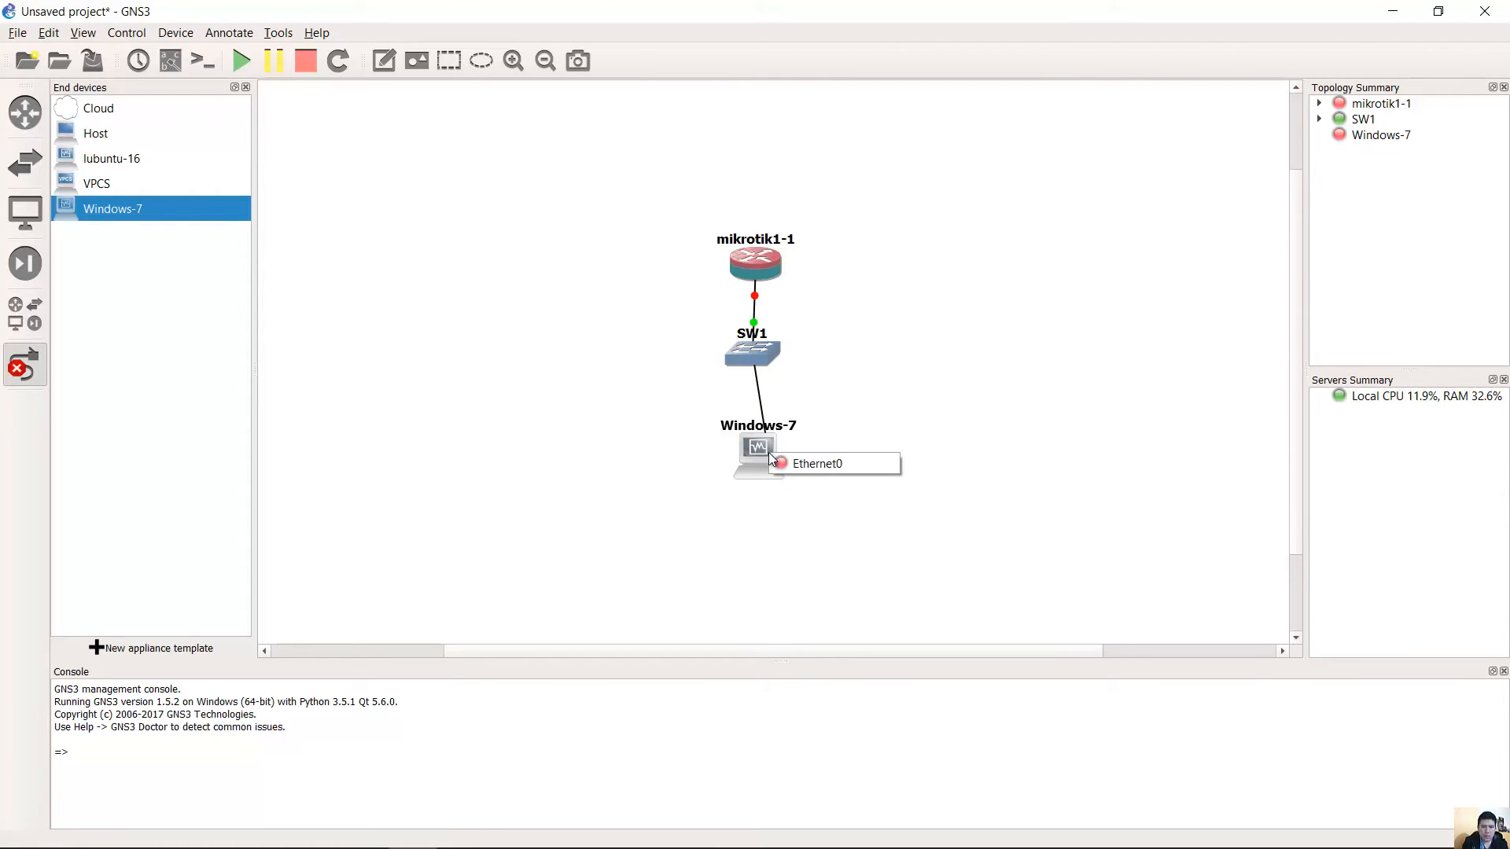
left_click(811, 461)
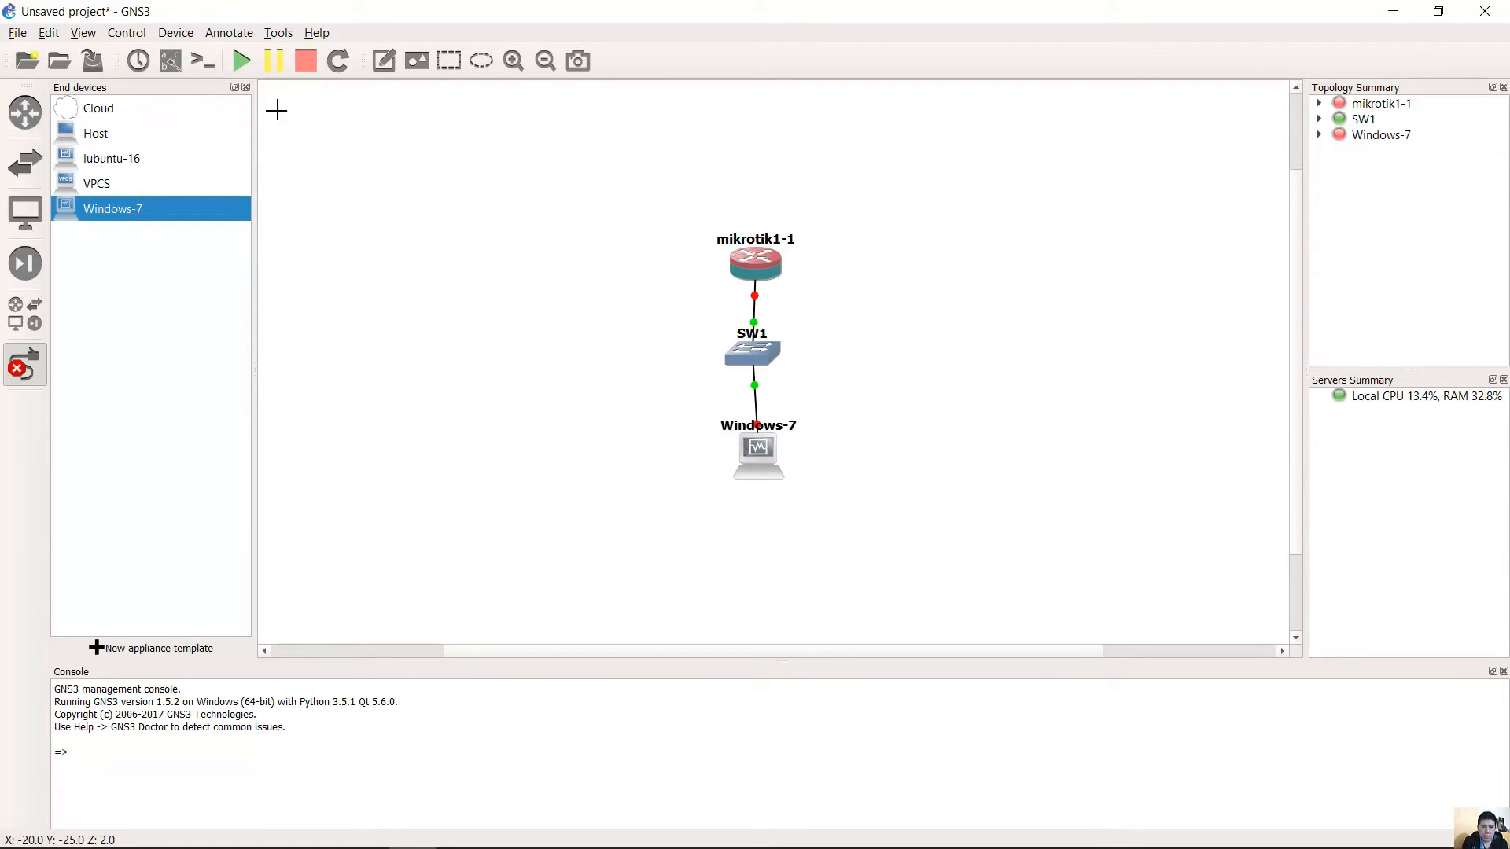
left_click(35, 373)
left_click_drag(757, 355, 760, 356)
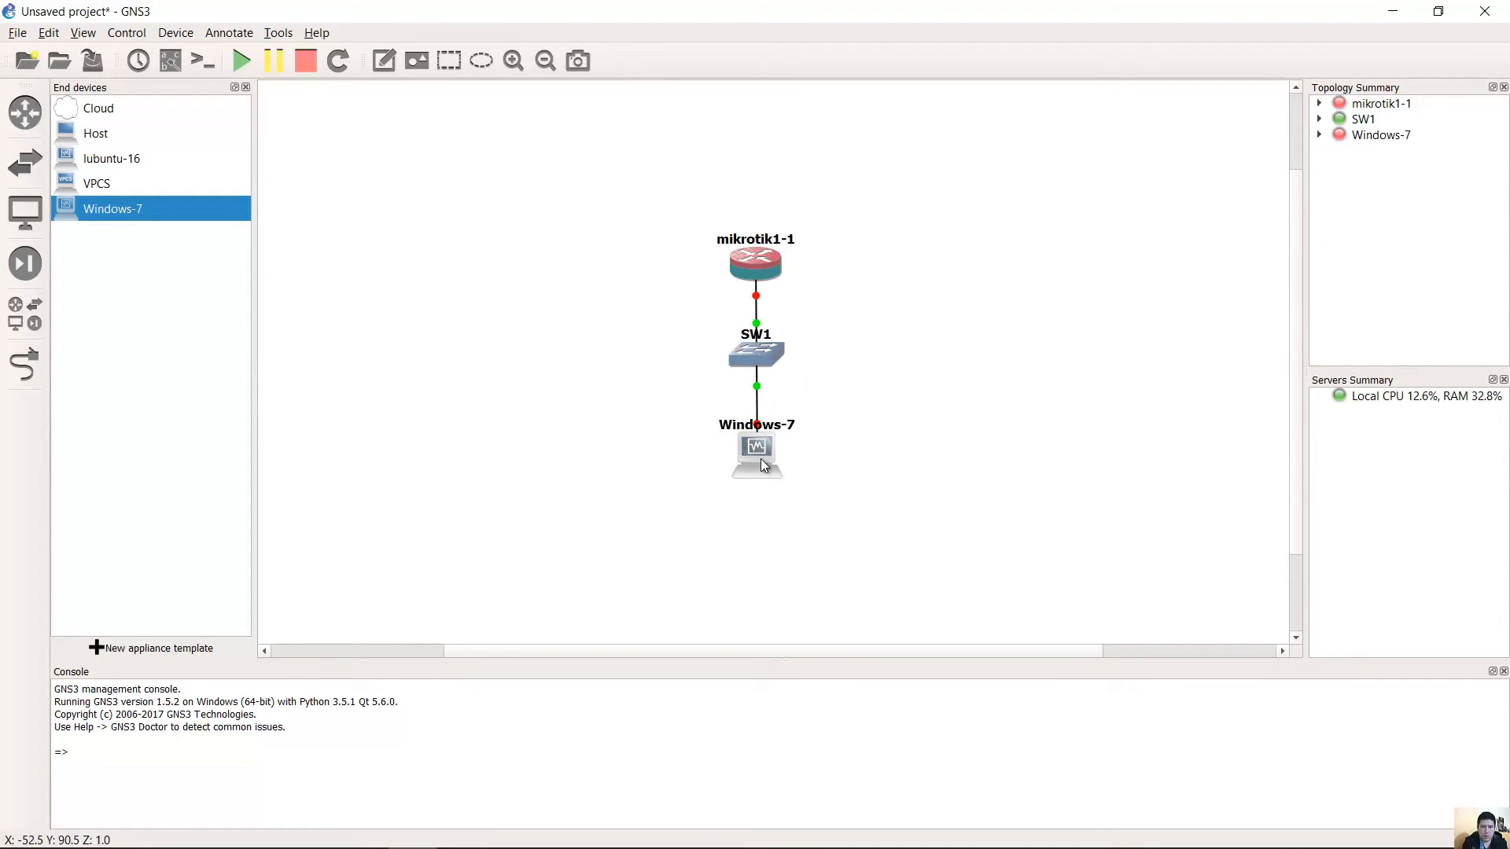
left_click_drag(761, 464, 761, 463)
Start all devices and clear the Windows-7 VM's notification messages.
left_click(239, 63)
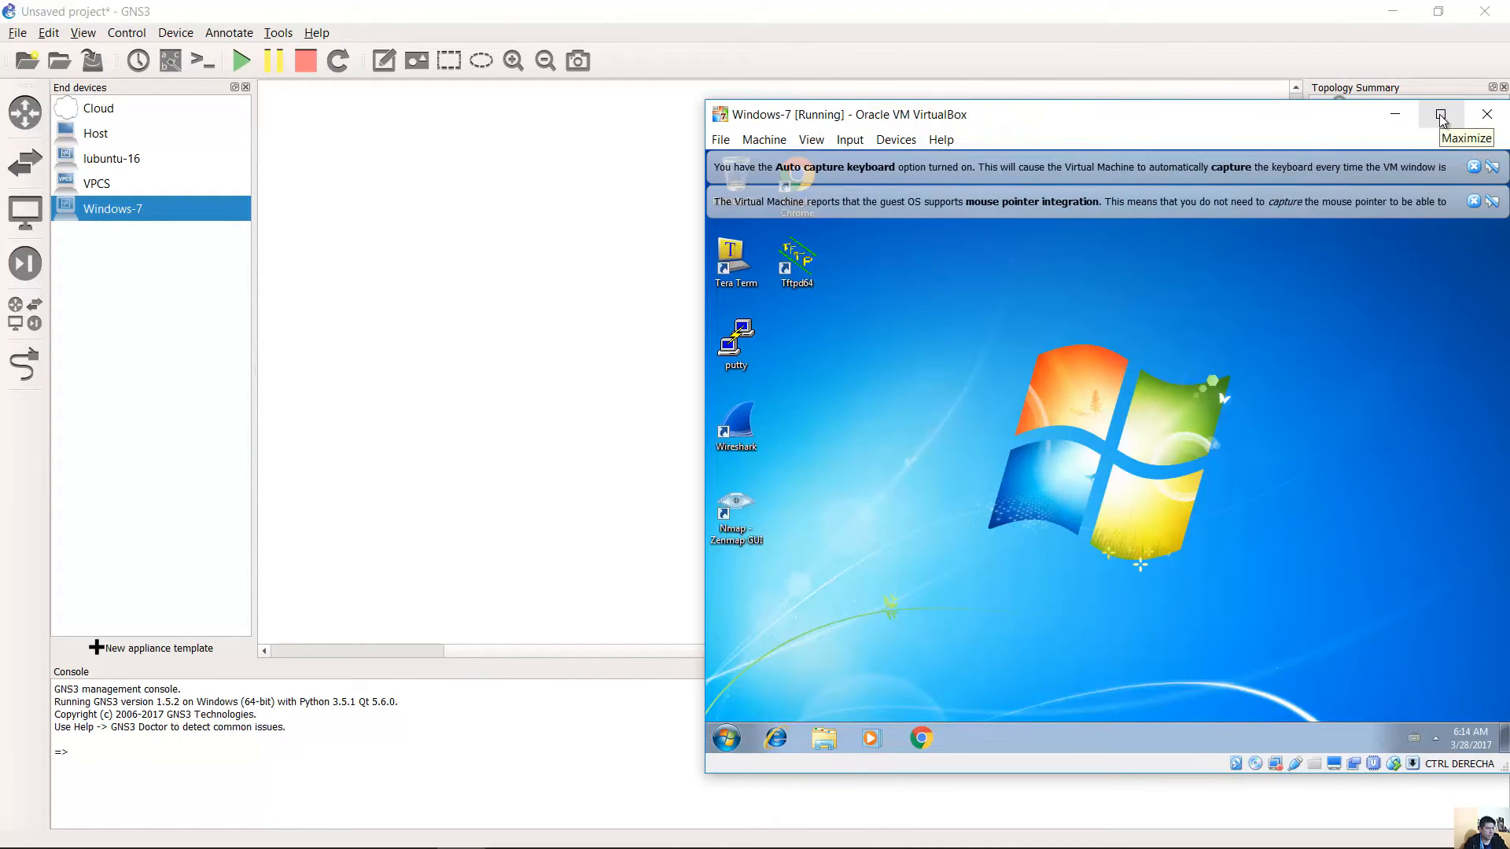
left_click(1473, 166)
left_click(1473, 167)
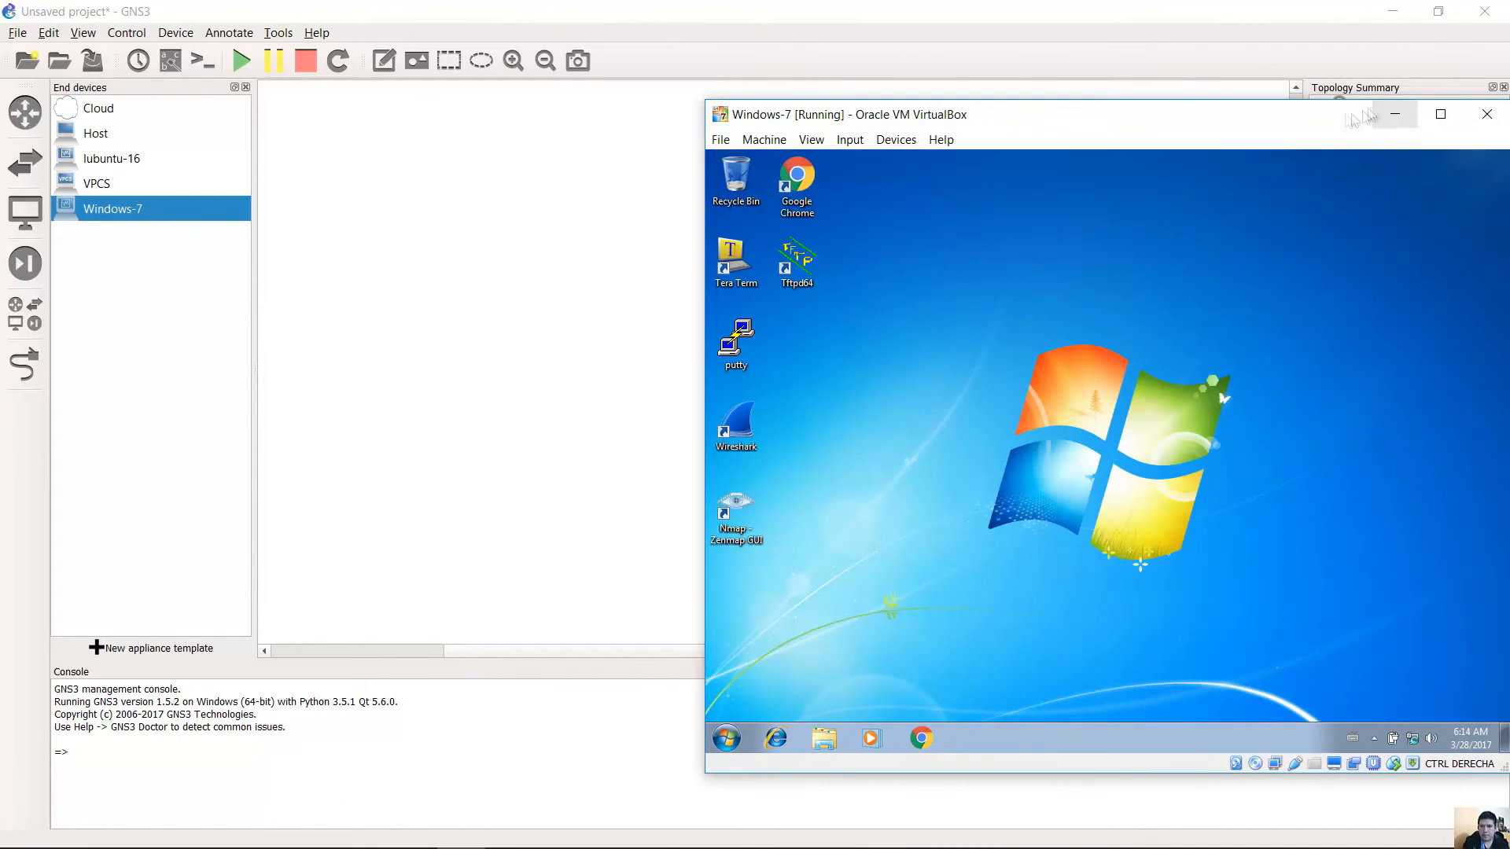
left_click_drag(1334, 117, 1265, 93)
Back in GNS3, nudge mikrotik1-1 into place and open its console.
left_click(982, 9)
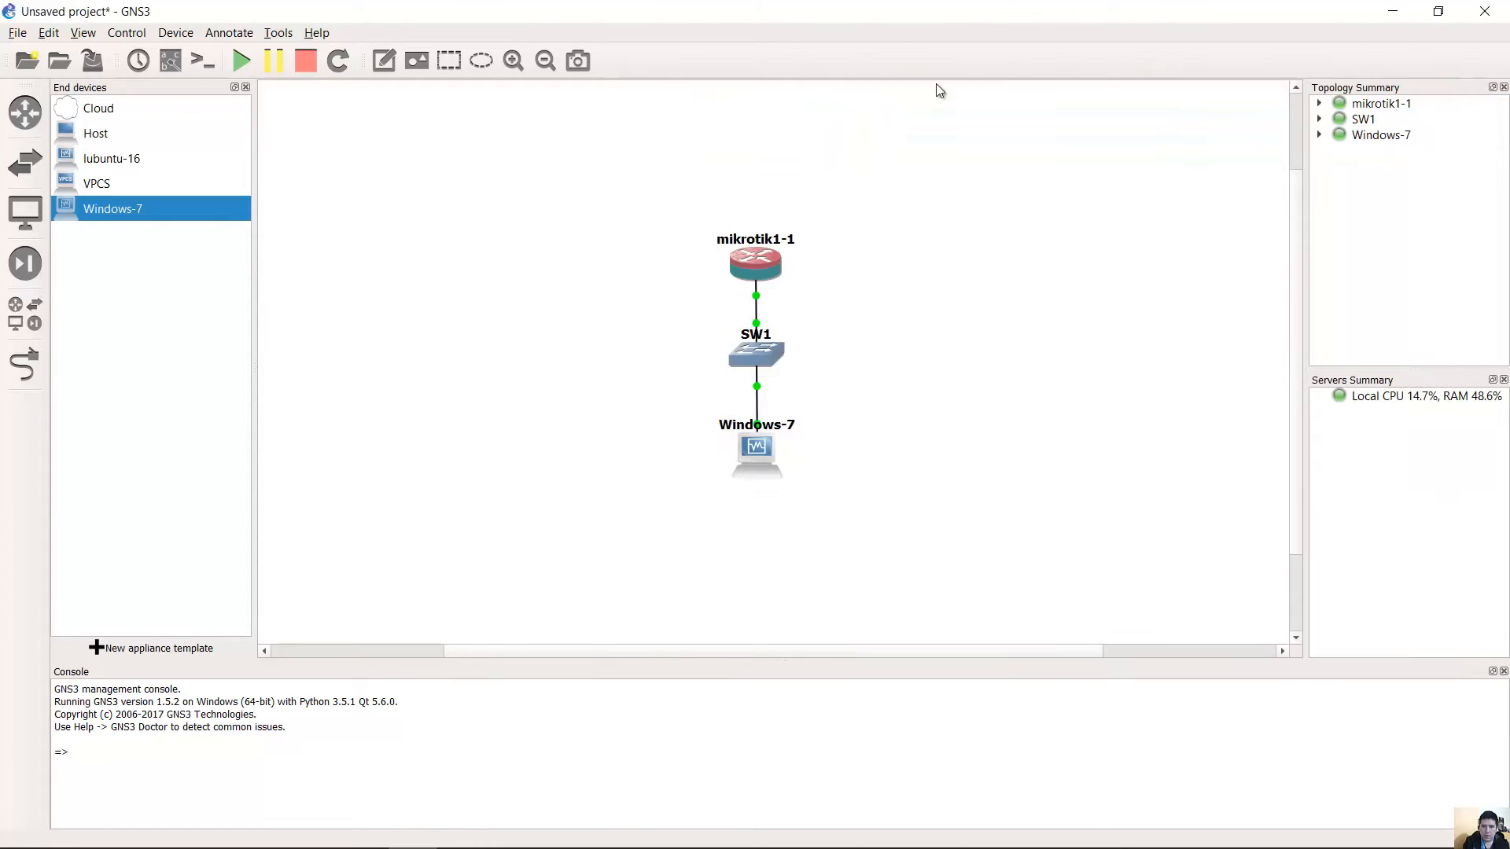
mouse_move(767, 259)
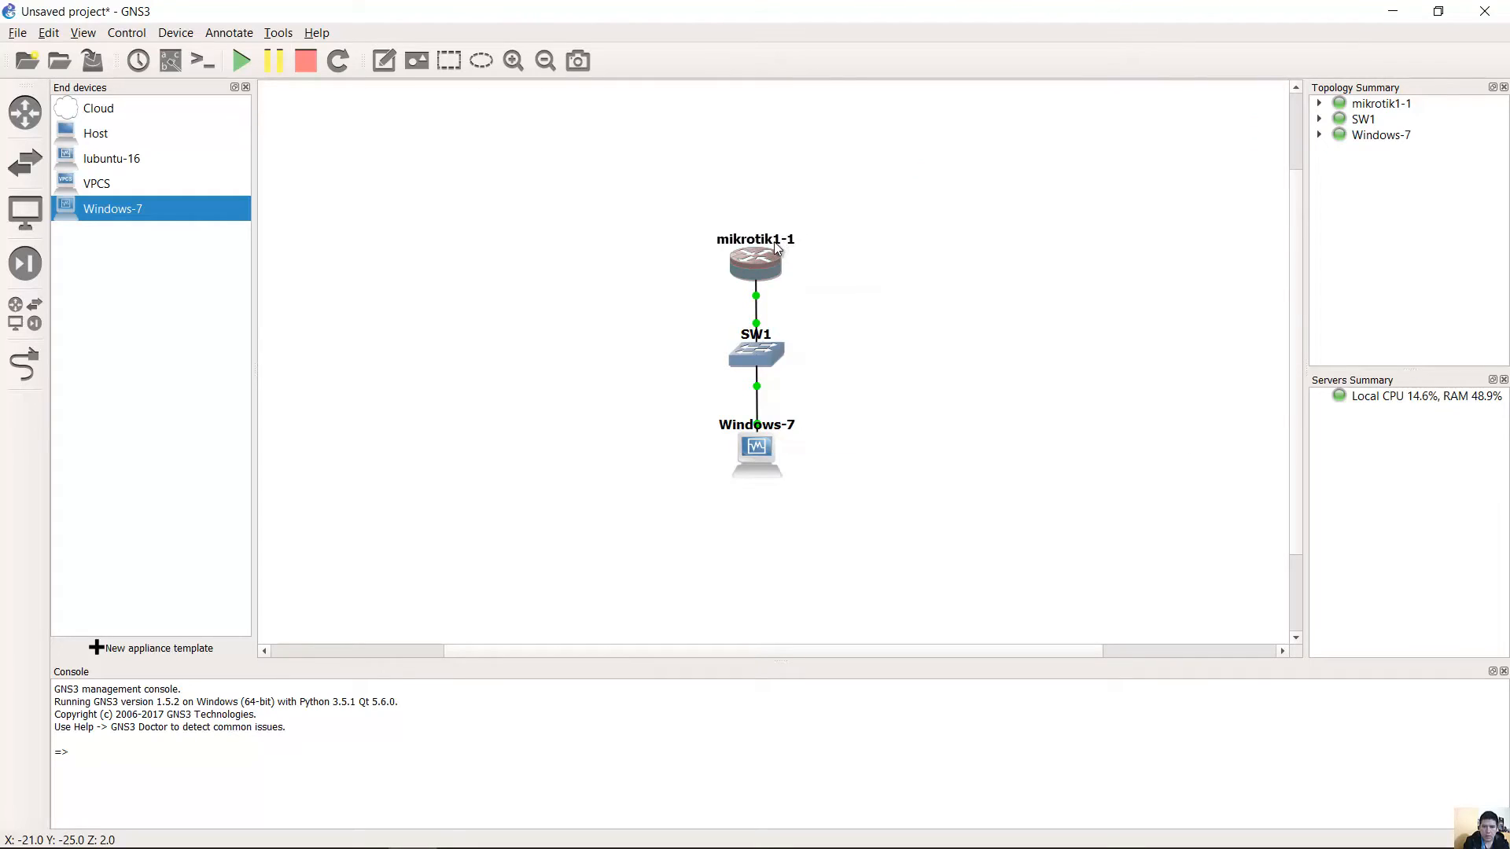
left_click_drag(762, 258, 764, 246)
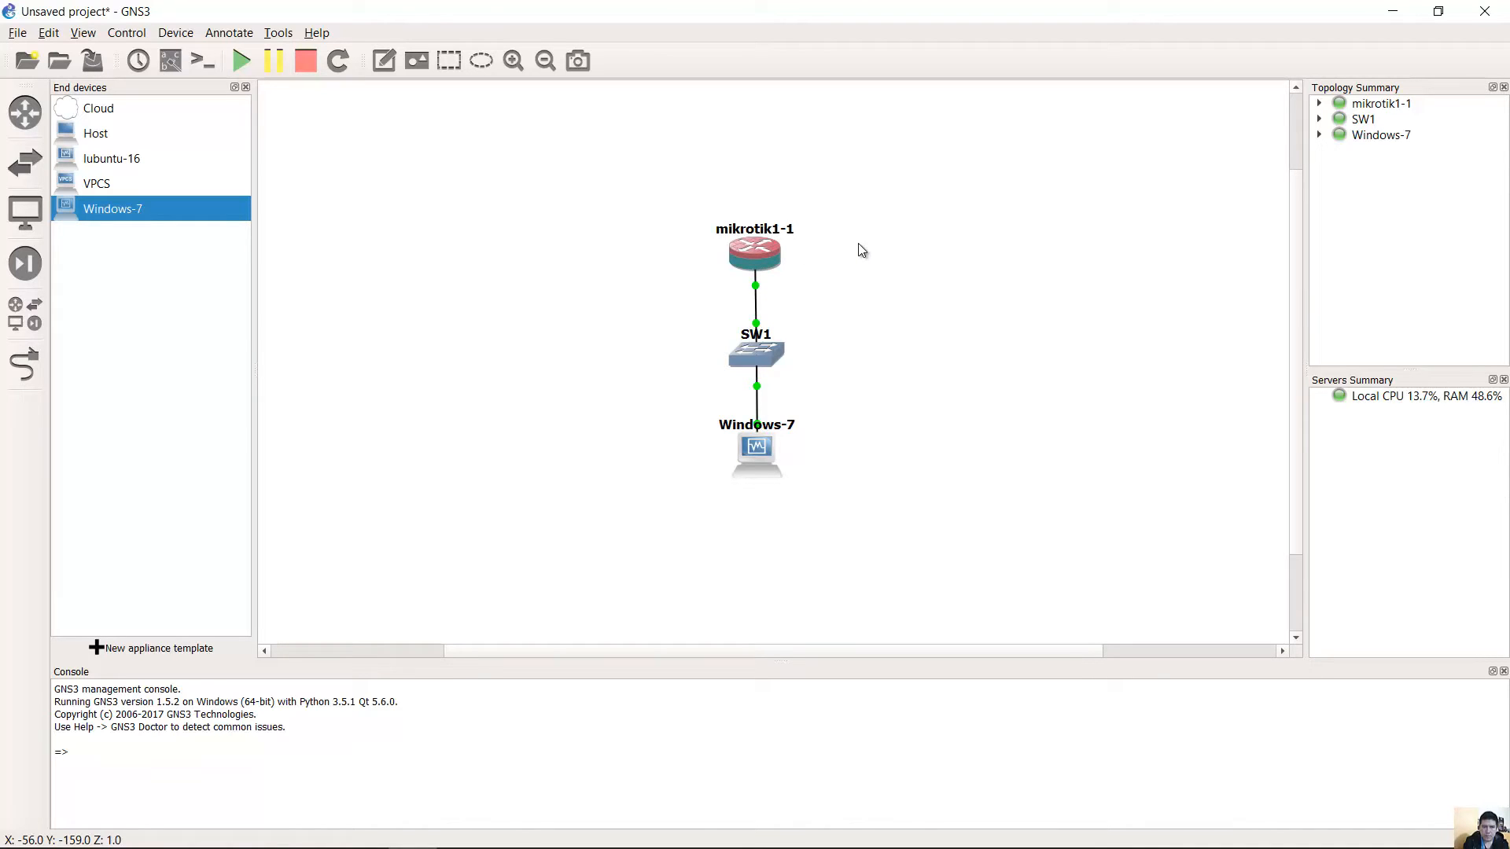
left_click(376, 832)
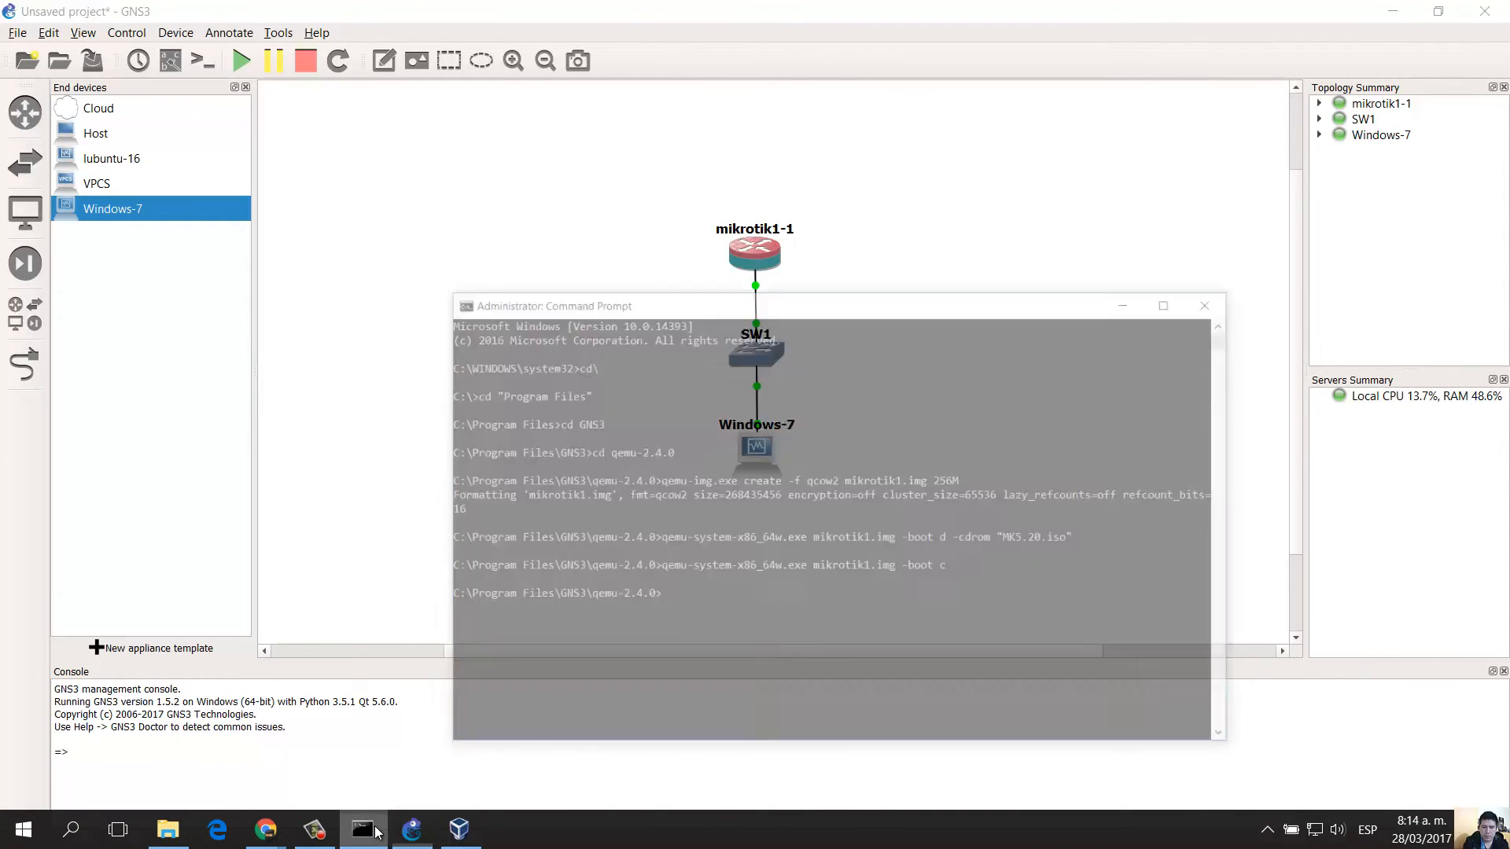
left_click(376, 832)
left_click(470, 832)
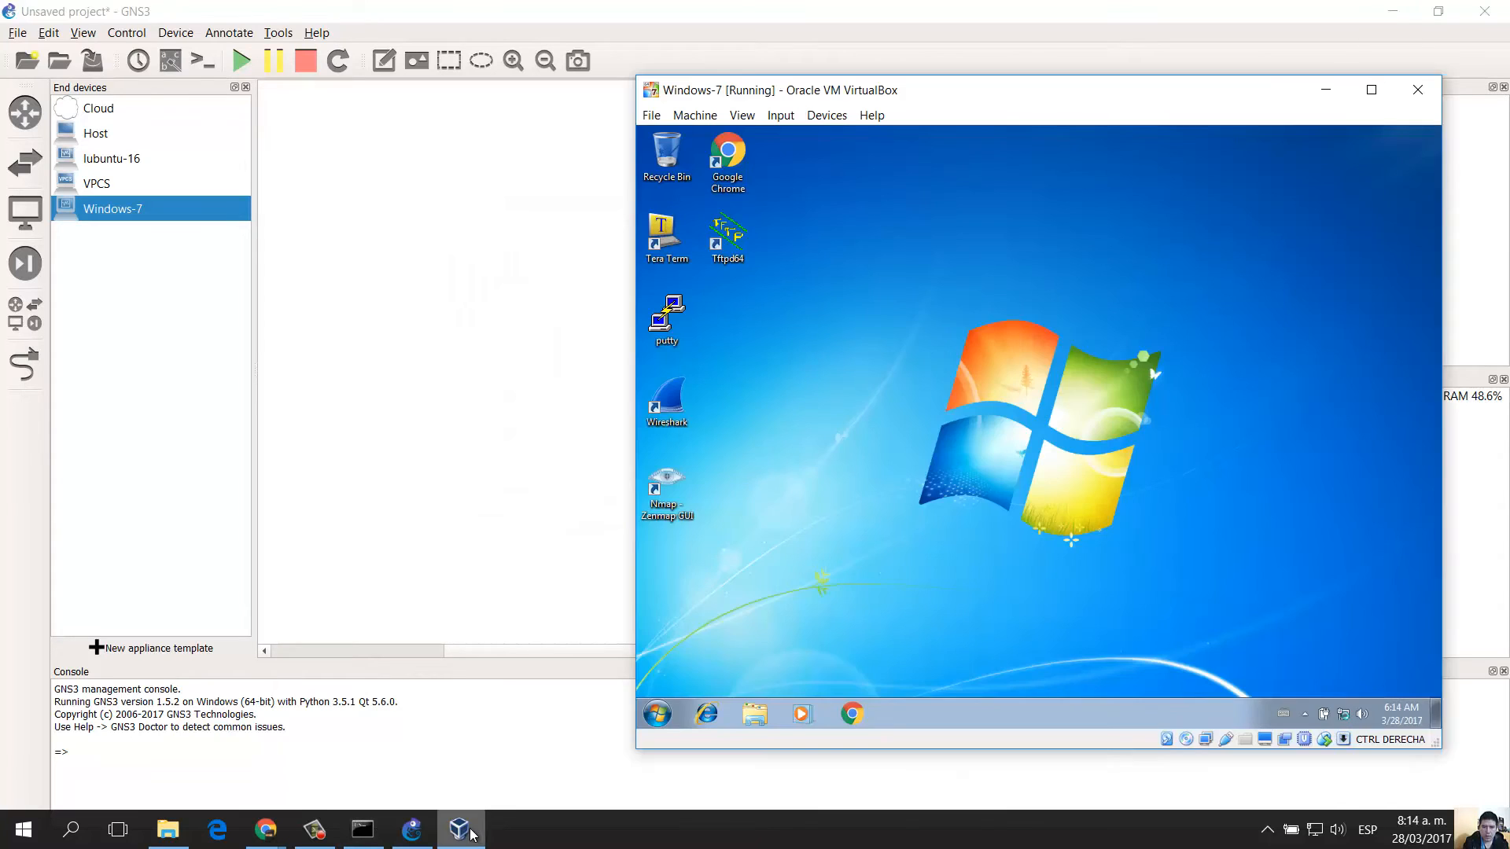
left_click(480, 510)
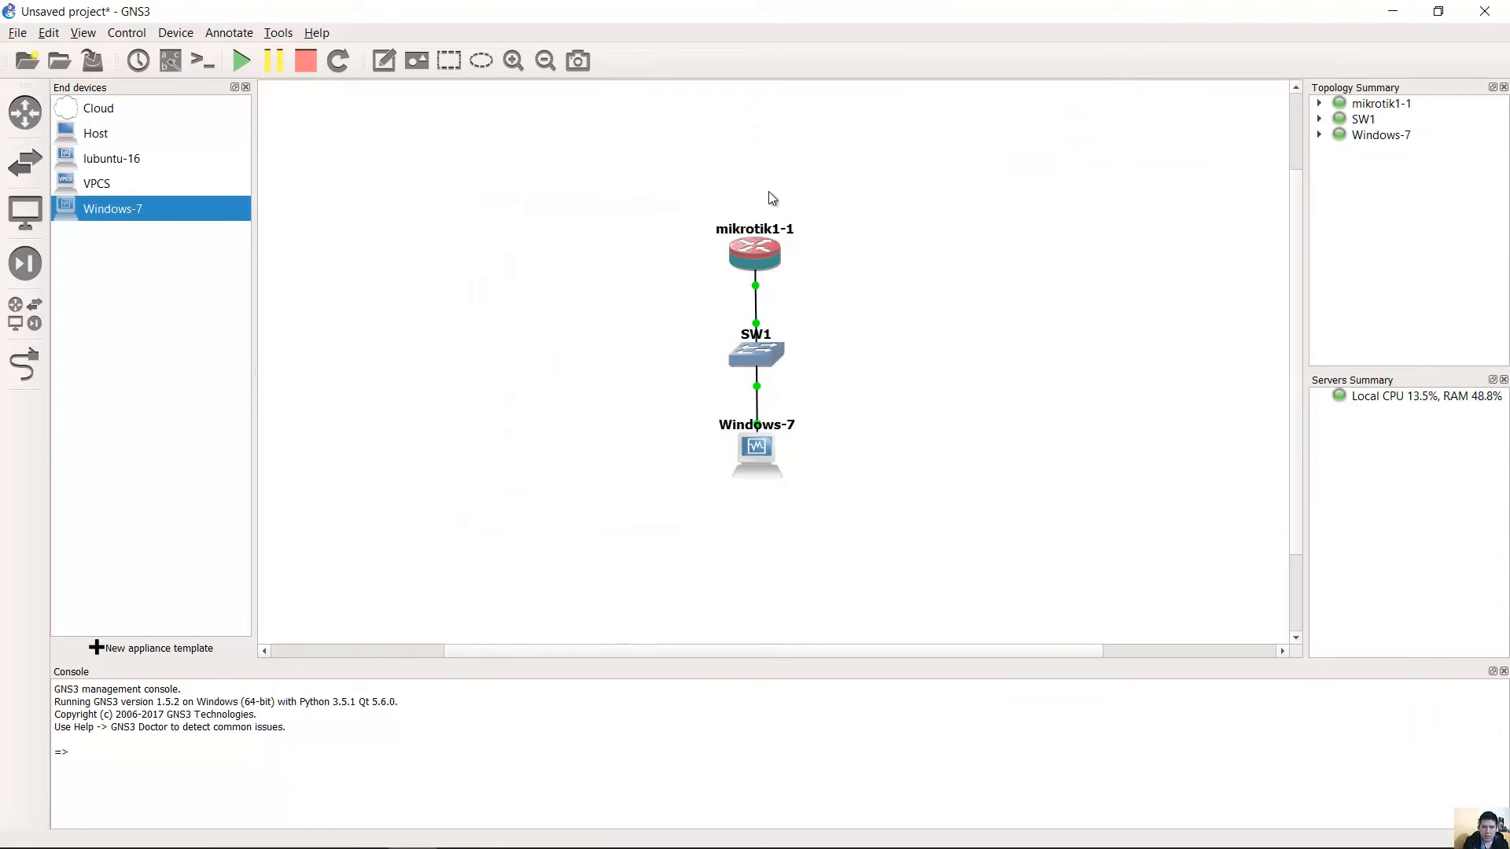
double_click(753, 245)
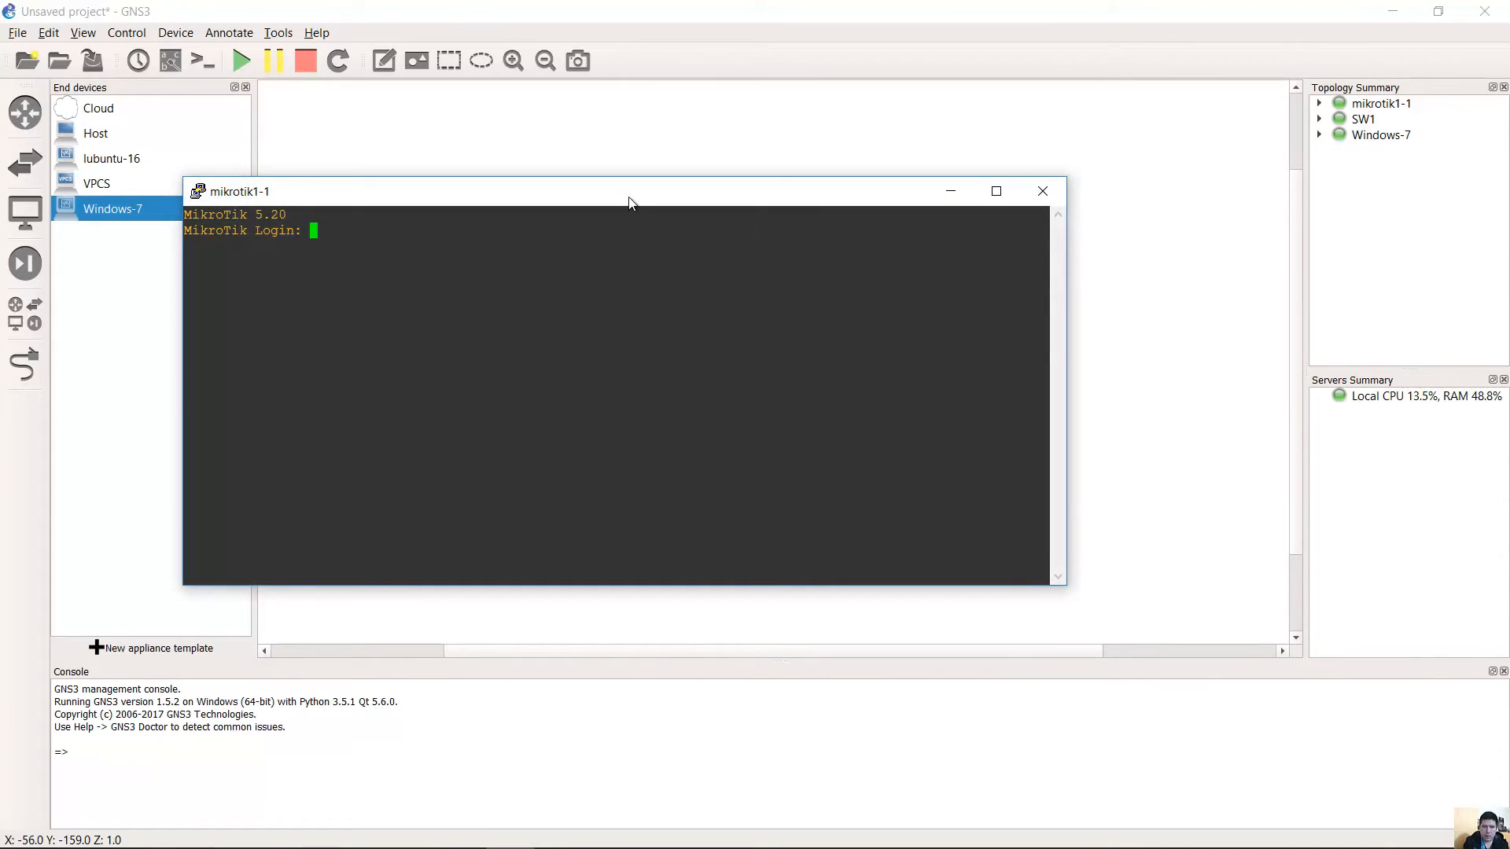
Log in to the mikrotik1-1 console as admin and dismiss the notice.
left_click_drag(629, 203, 513, 132)
type("adm")
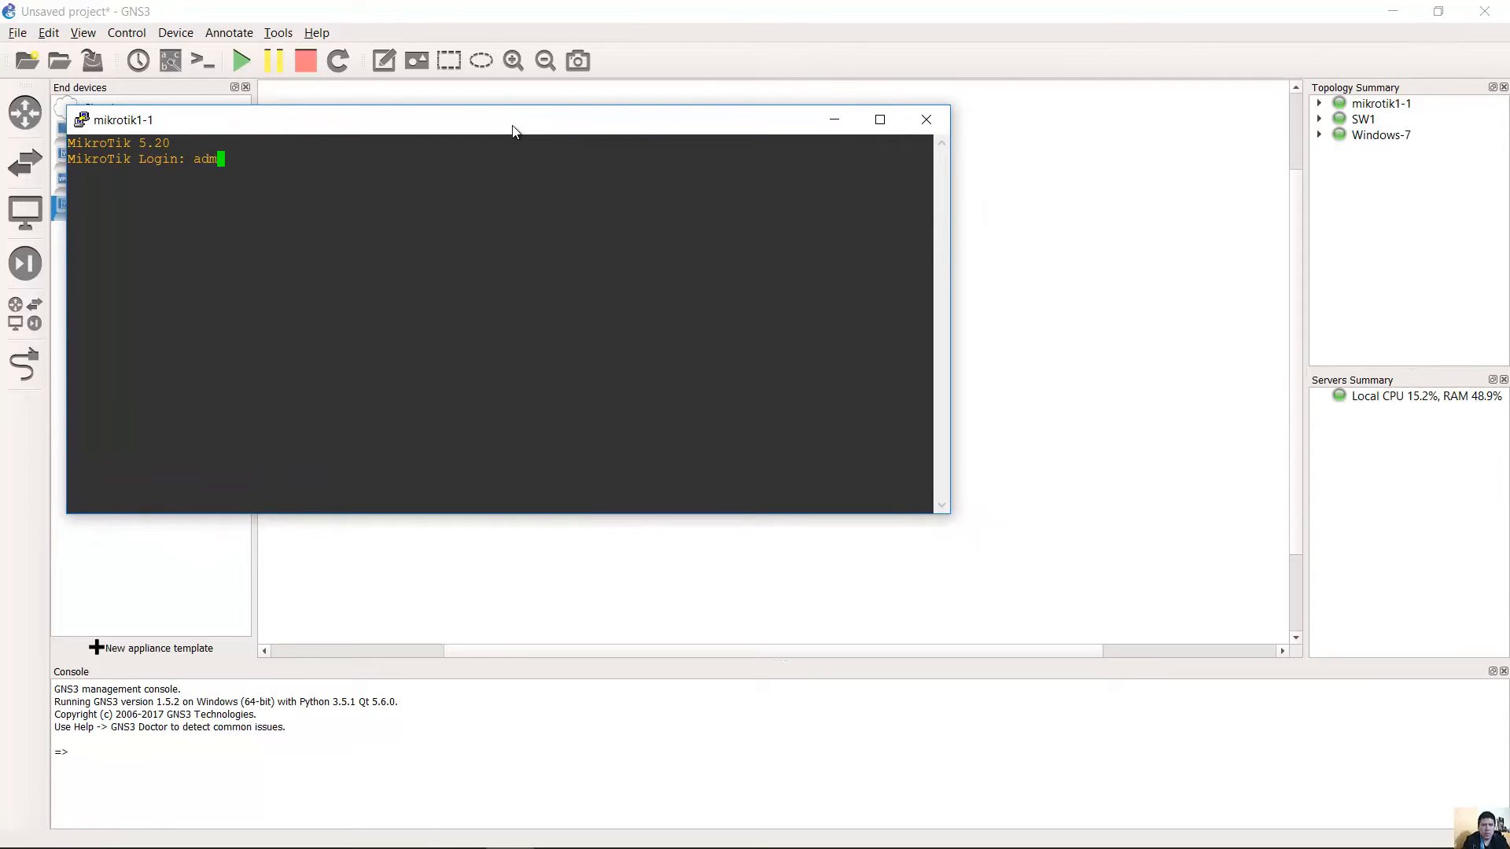
type("in")
key("Return")
key("Return")
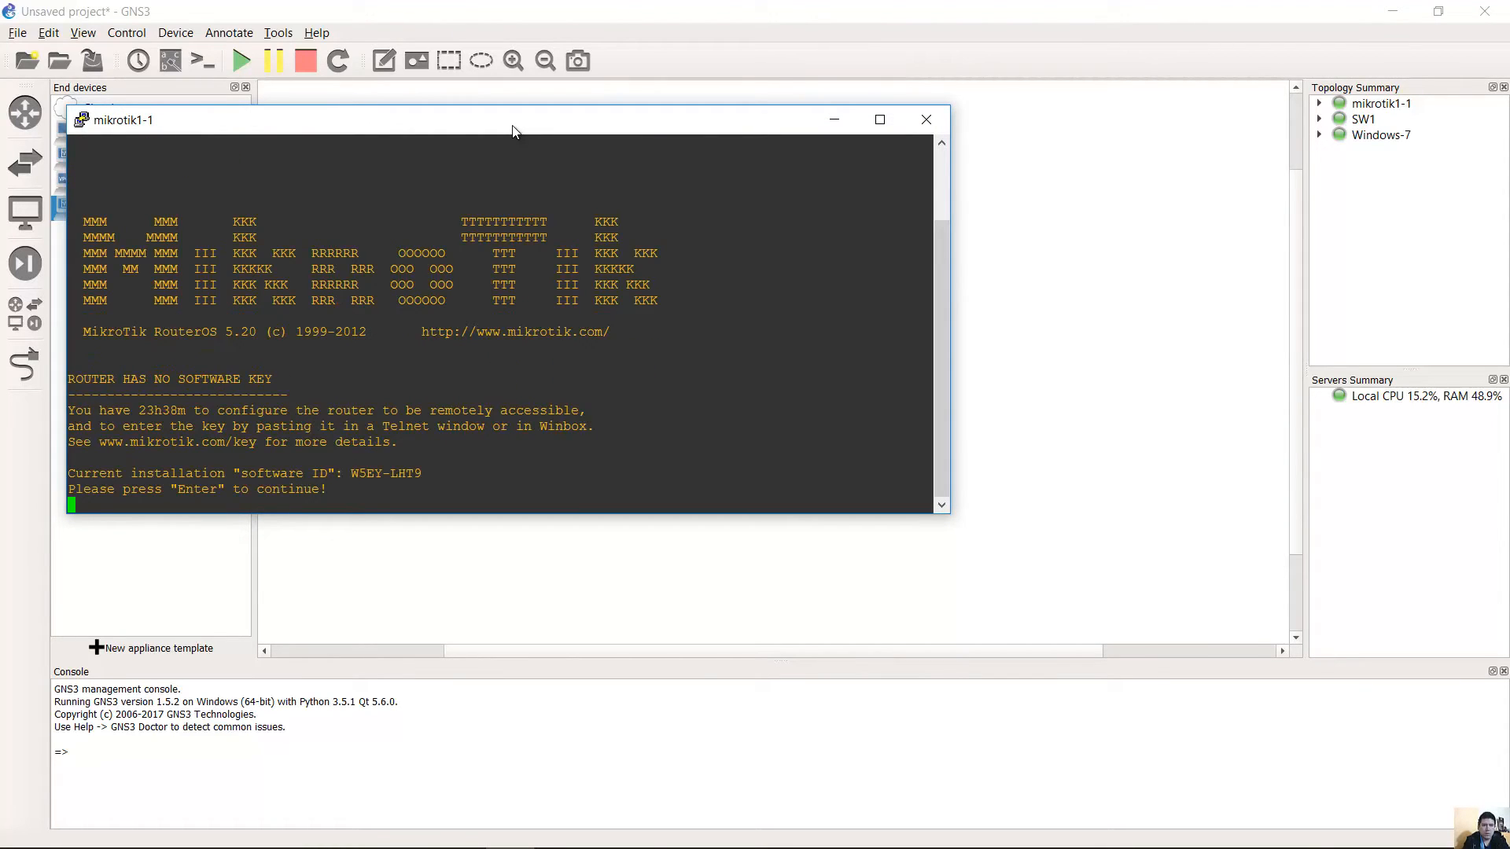
key("Return")
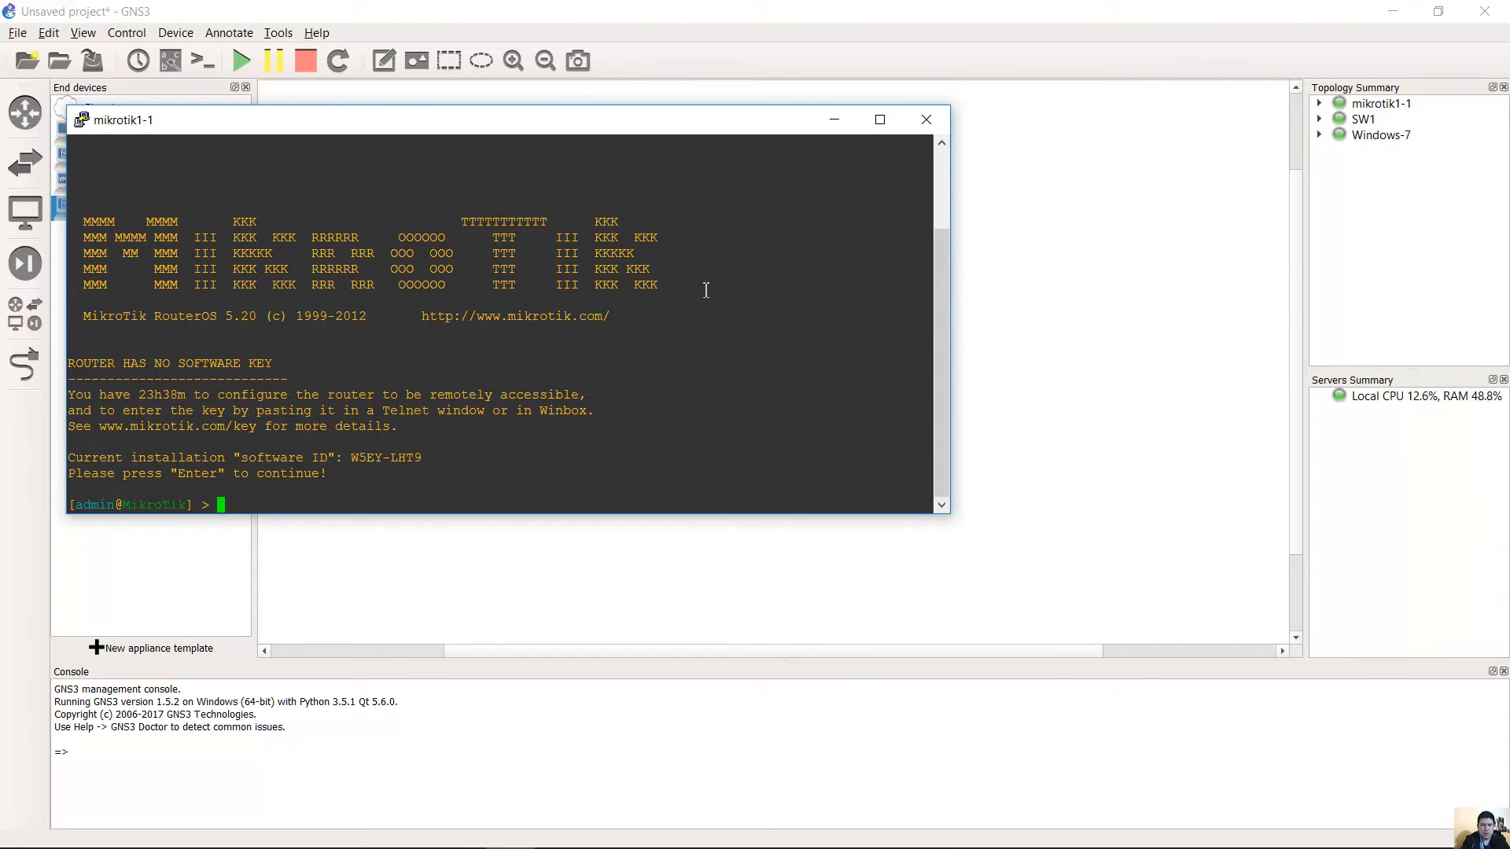
Run 'interface print' and pick out the ether1 row in the listing.
type("interface print")
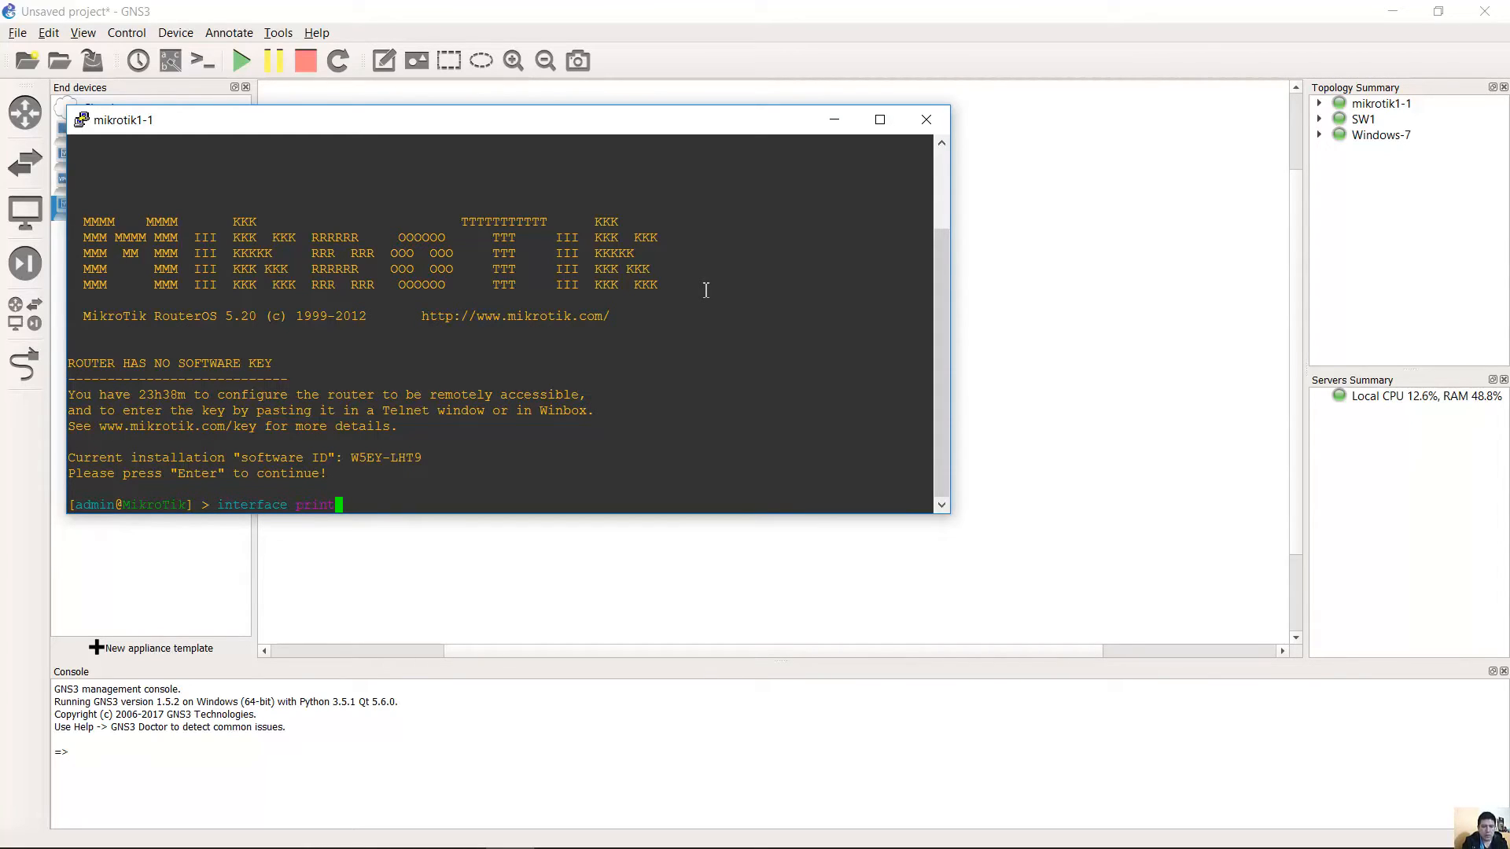
key("Return")
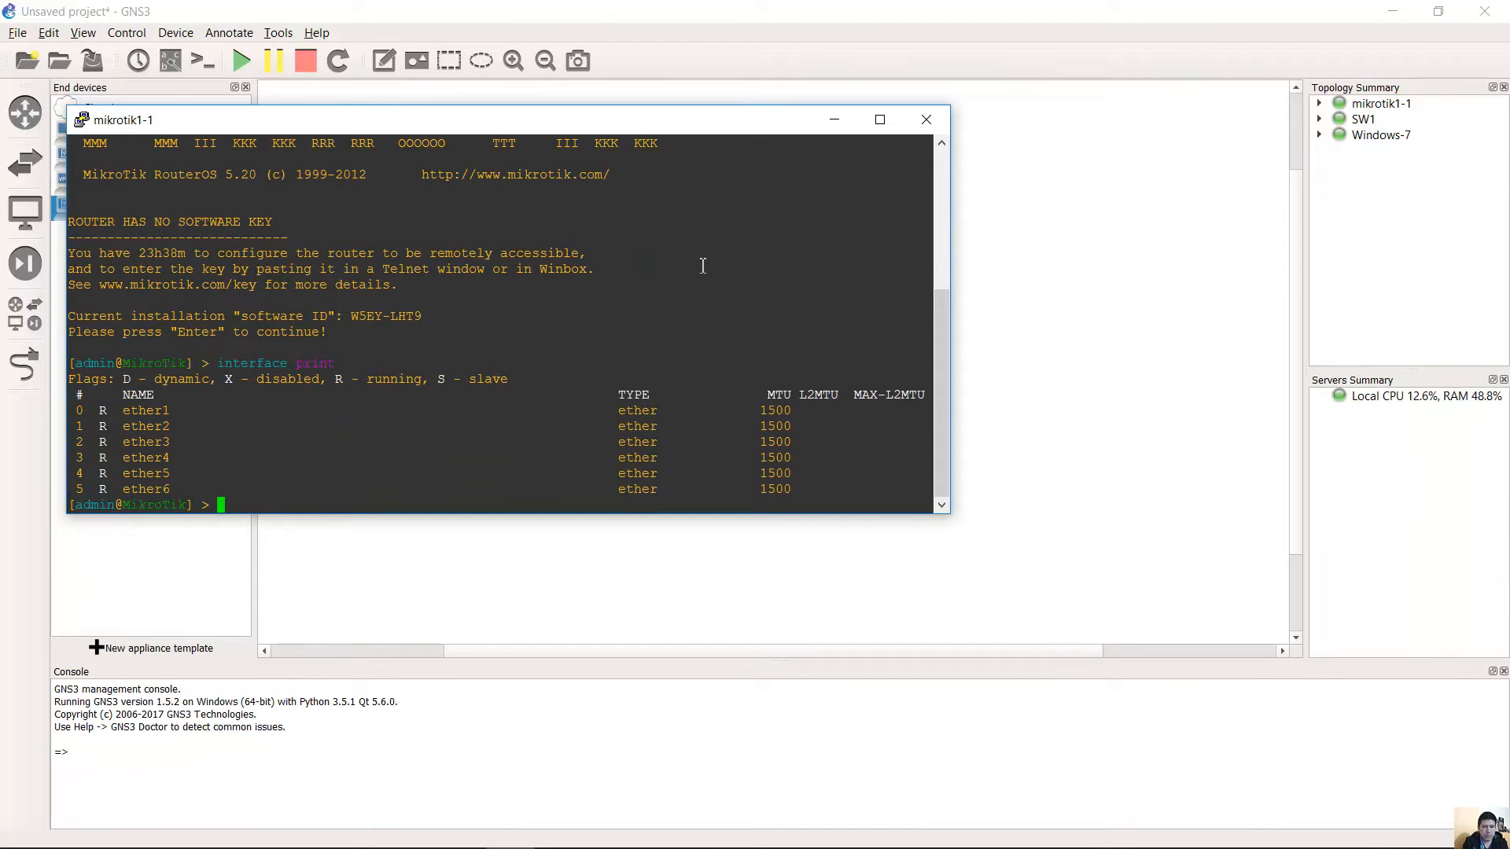
left_click_drag(78, 410, 189, 492)
left_click(189, 492)
left_click_drag(124, 410, 172, 411)
left_click(750, 13)
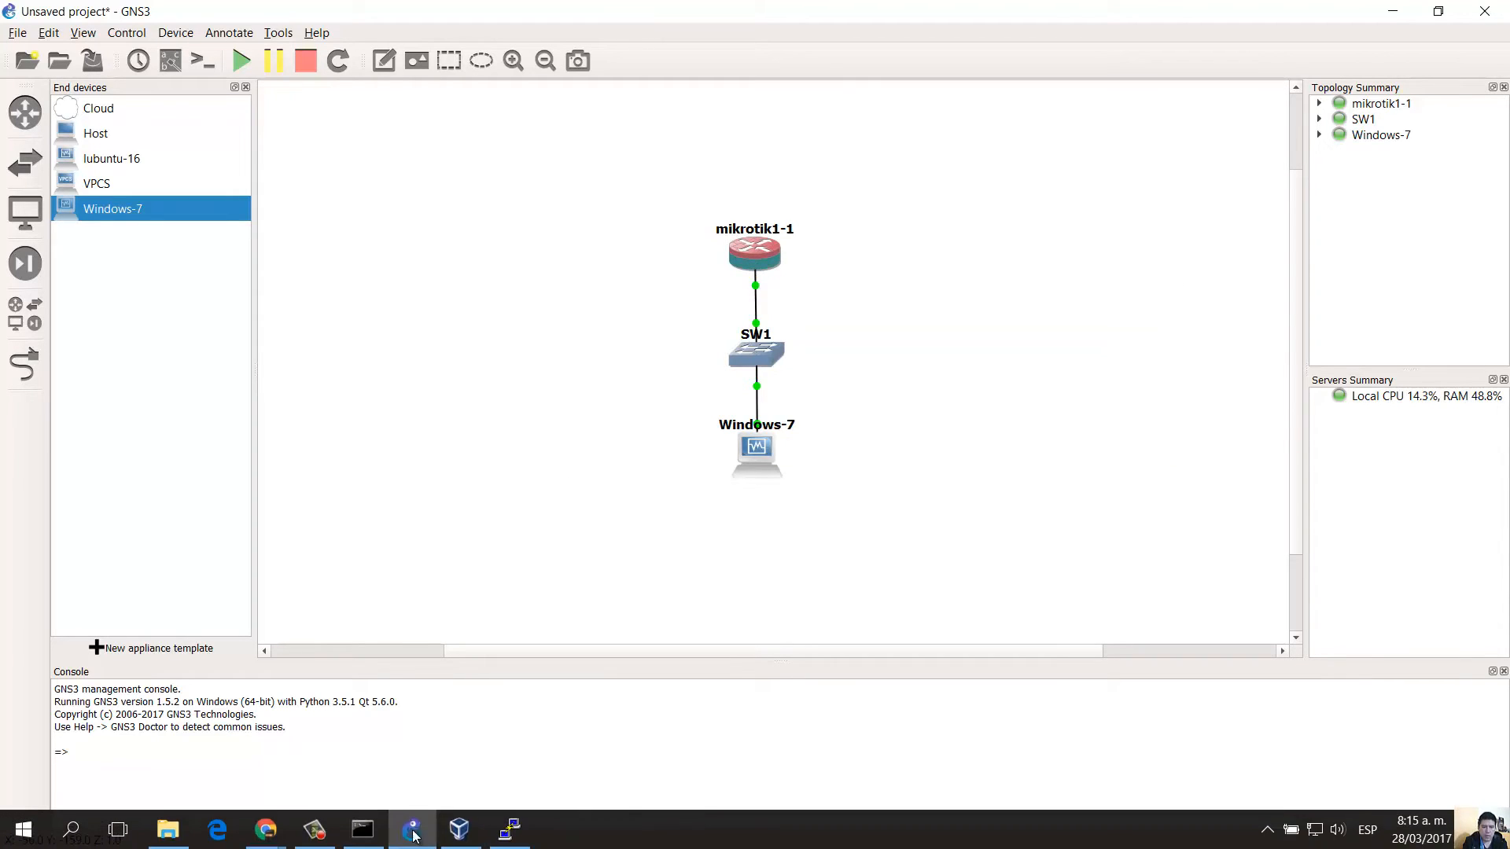
left_click(510, 829)
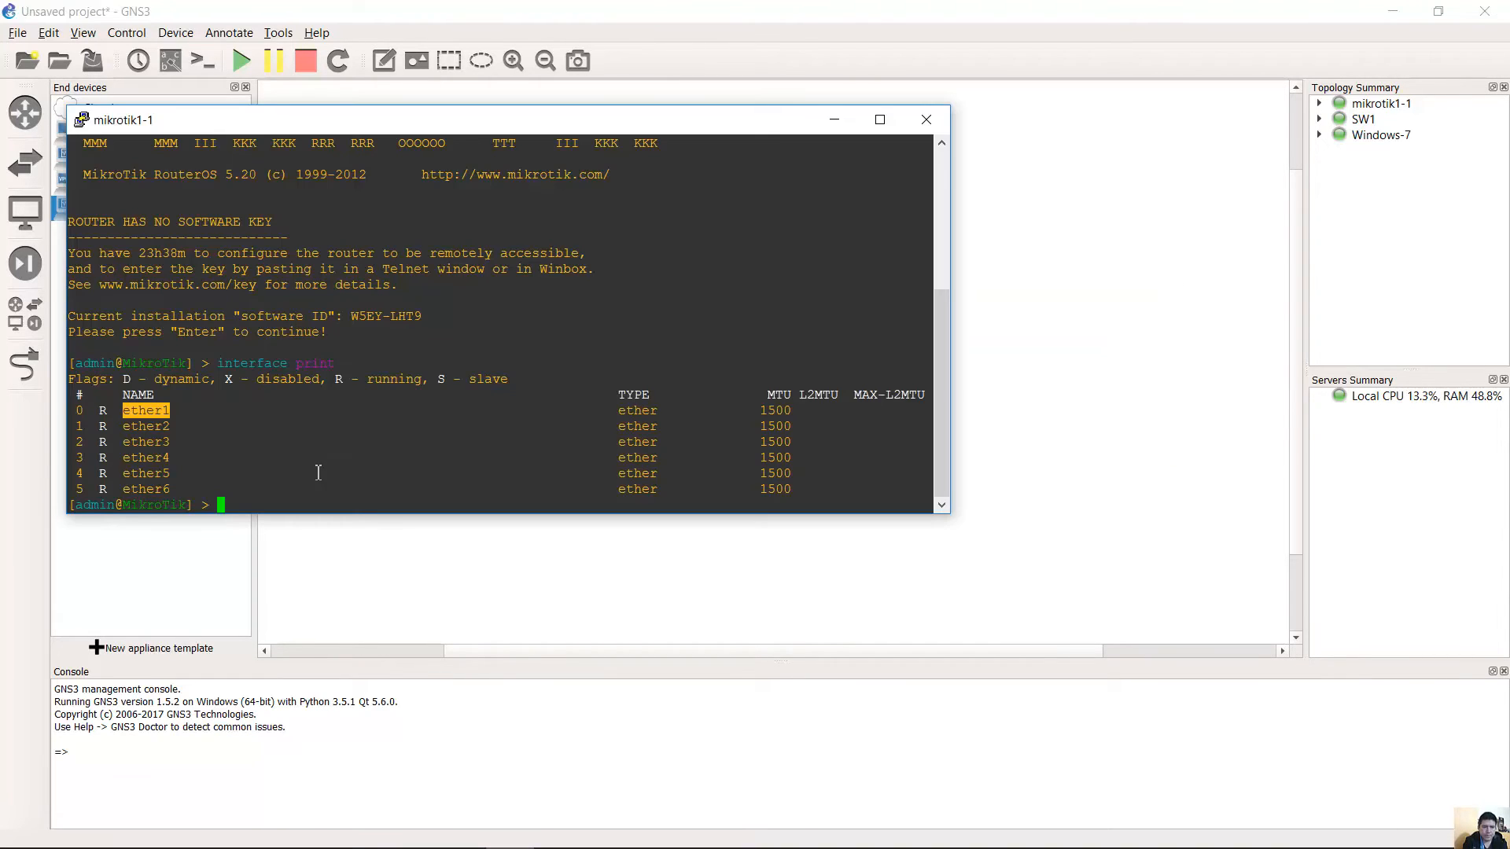
left_click(228, 433)
left_click_drag(85, 409, 171, 408)
left_click_drag(73, 411, 171, 410)
left_click(334, 499)
Add address 172.16.10.1/24 on interface ether1 with 'ip address add'.
type("ip addr")
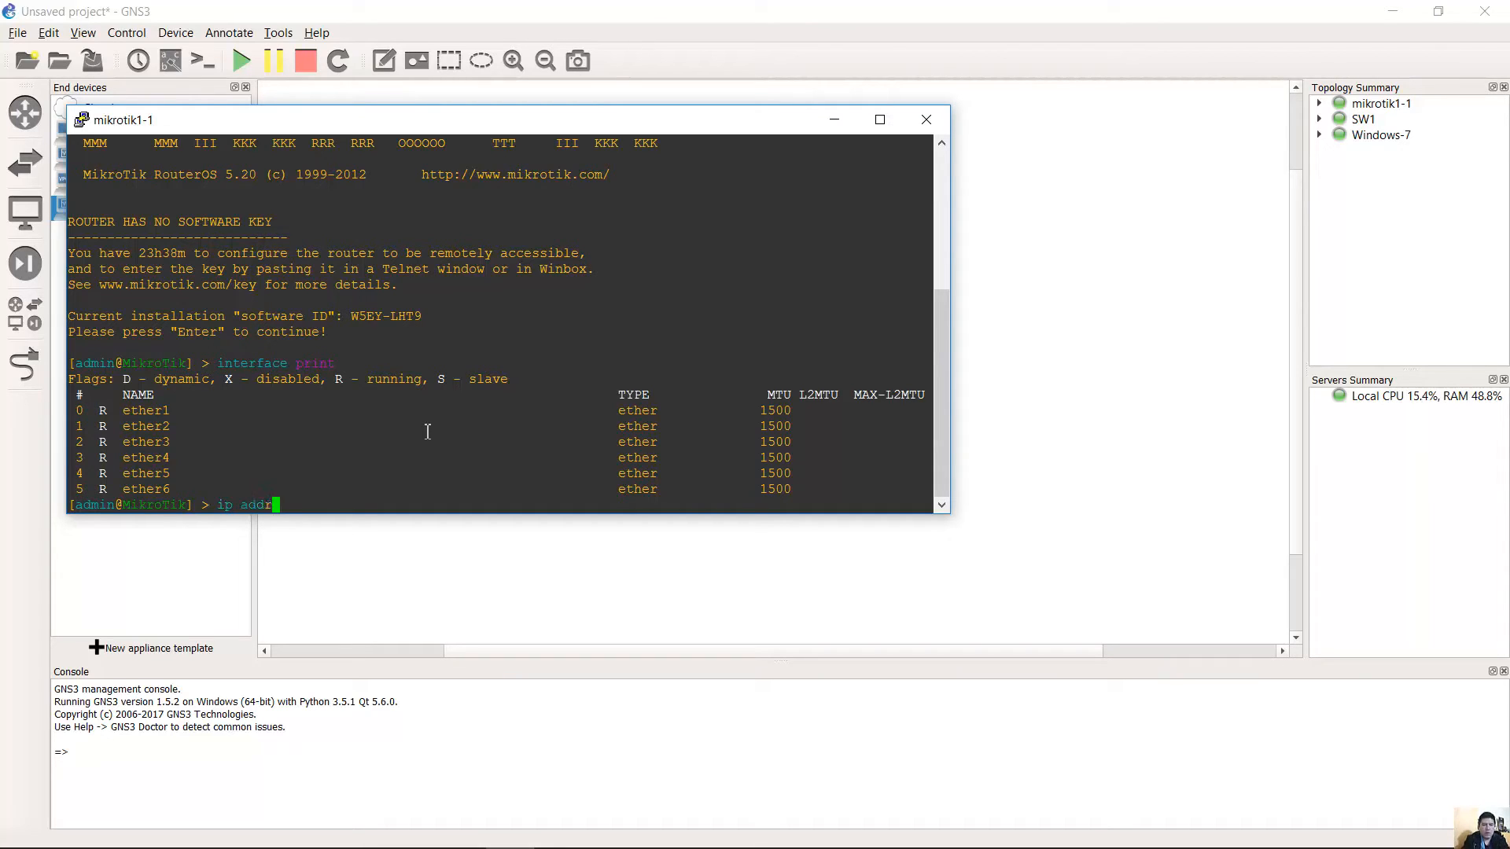
type("ess add")
key("Return")
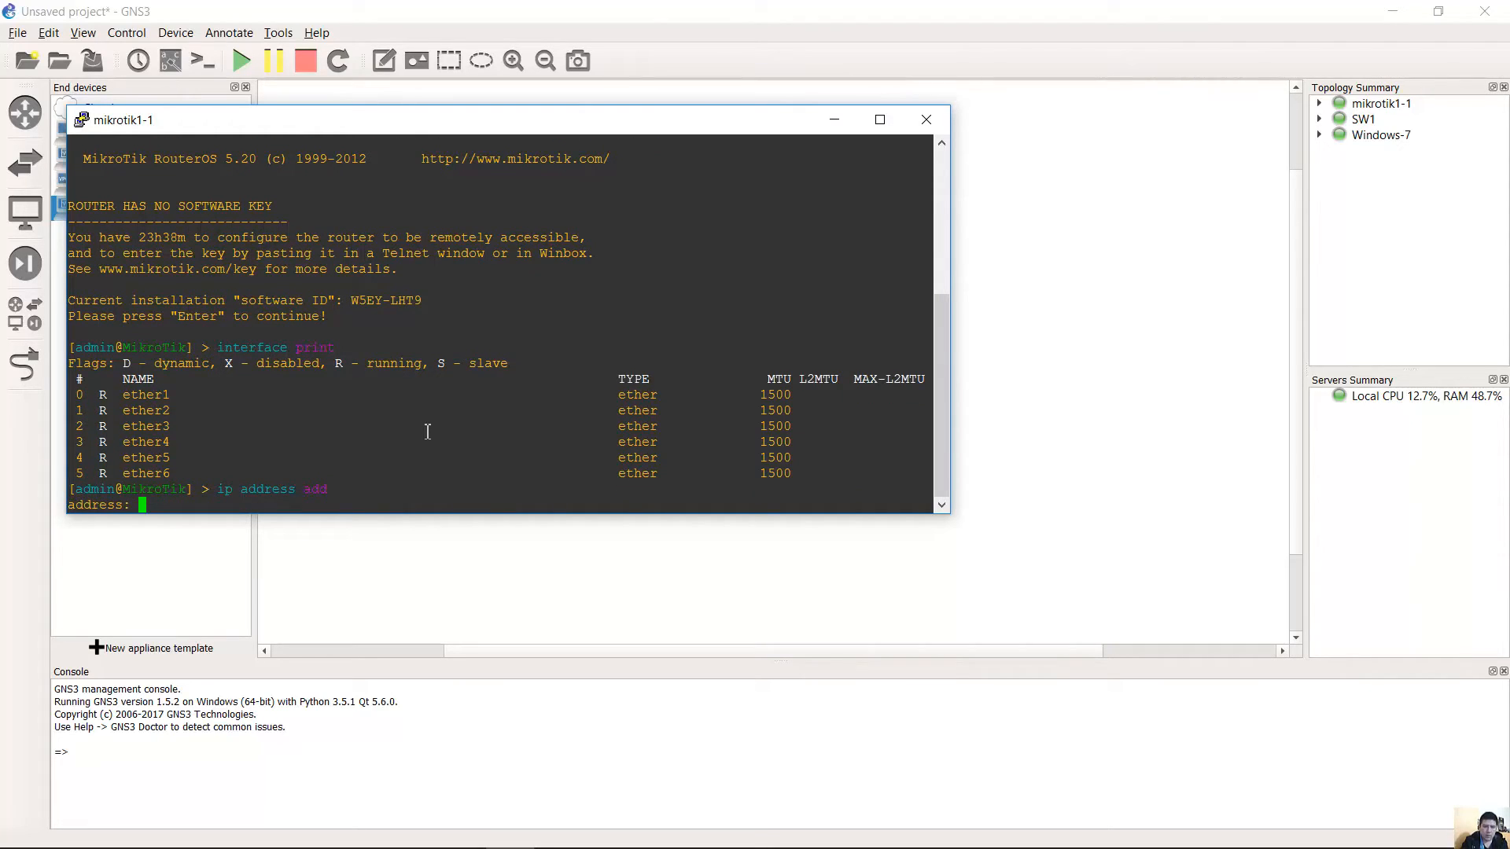
type("172.16.10.1/24")
key("Return")
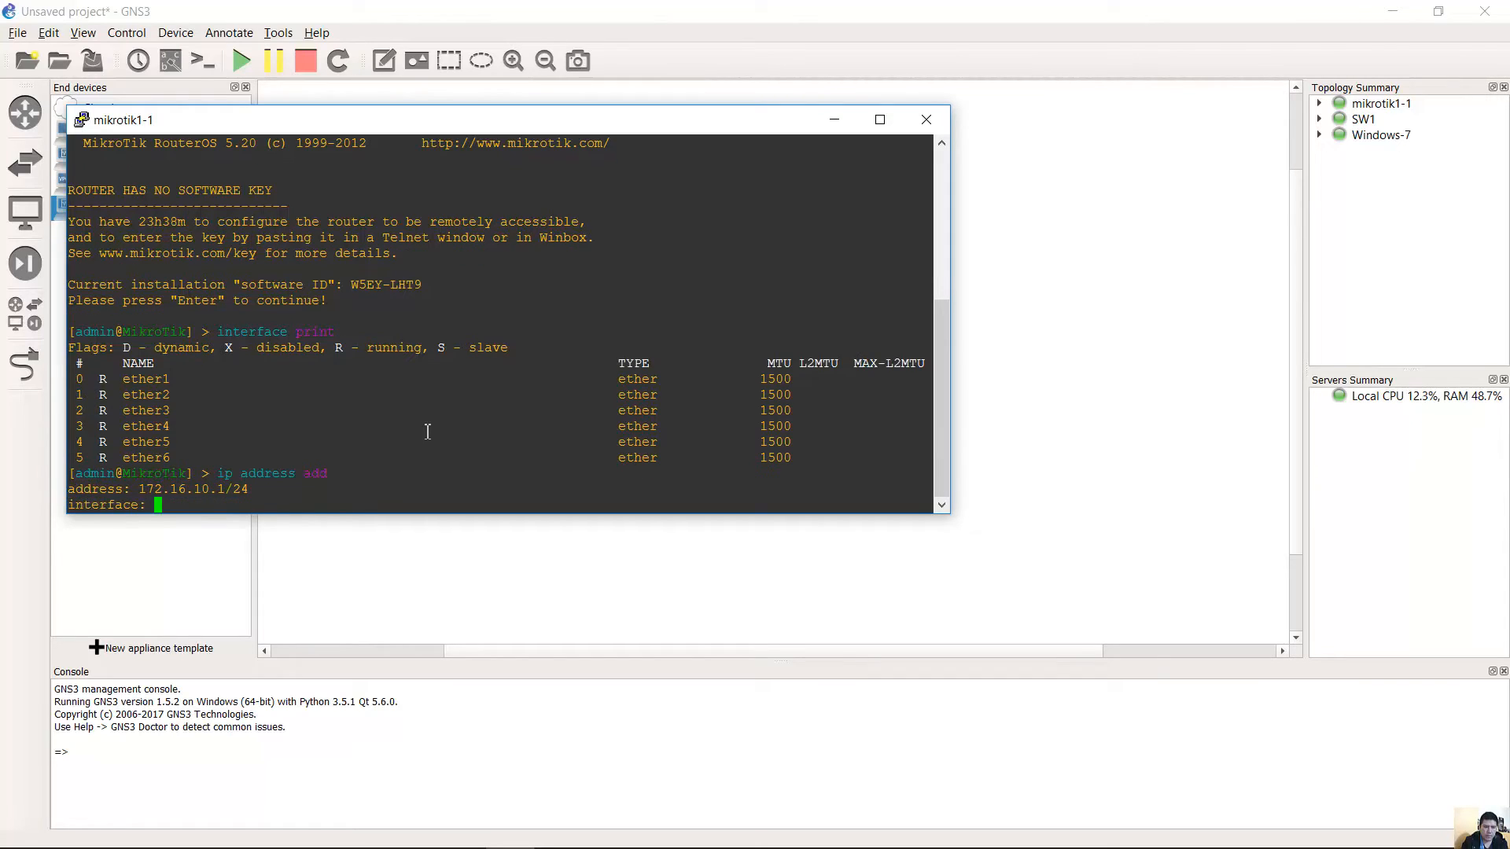
double_click(128, 383)
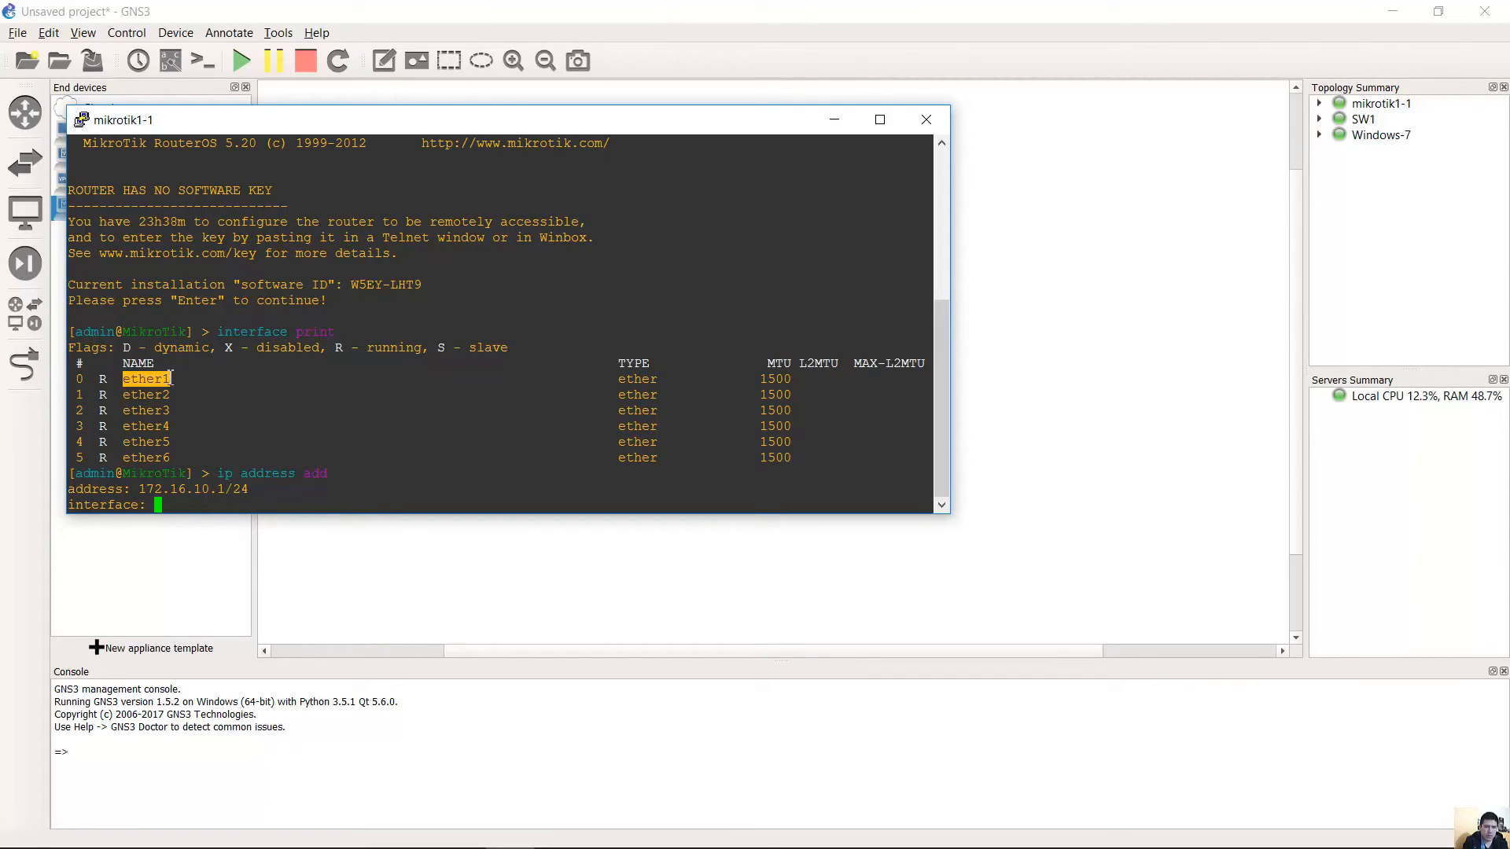
left_click(340, 504)
type("ether")
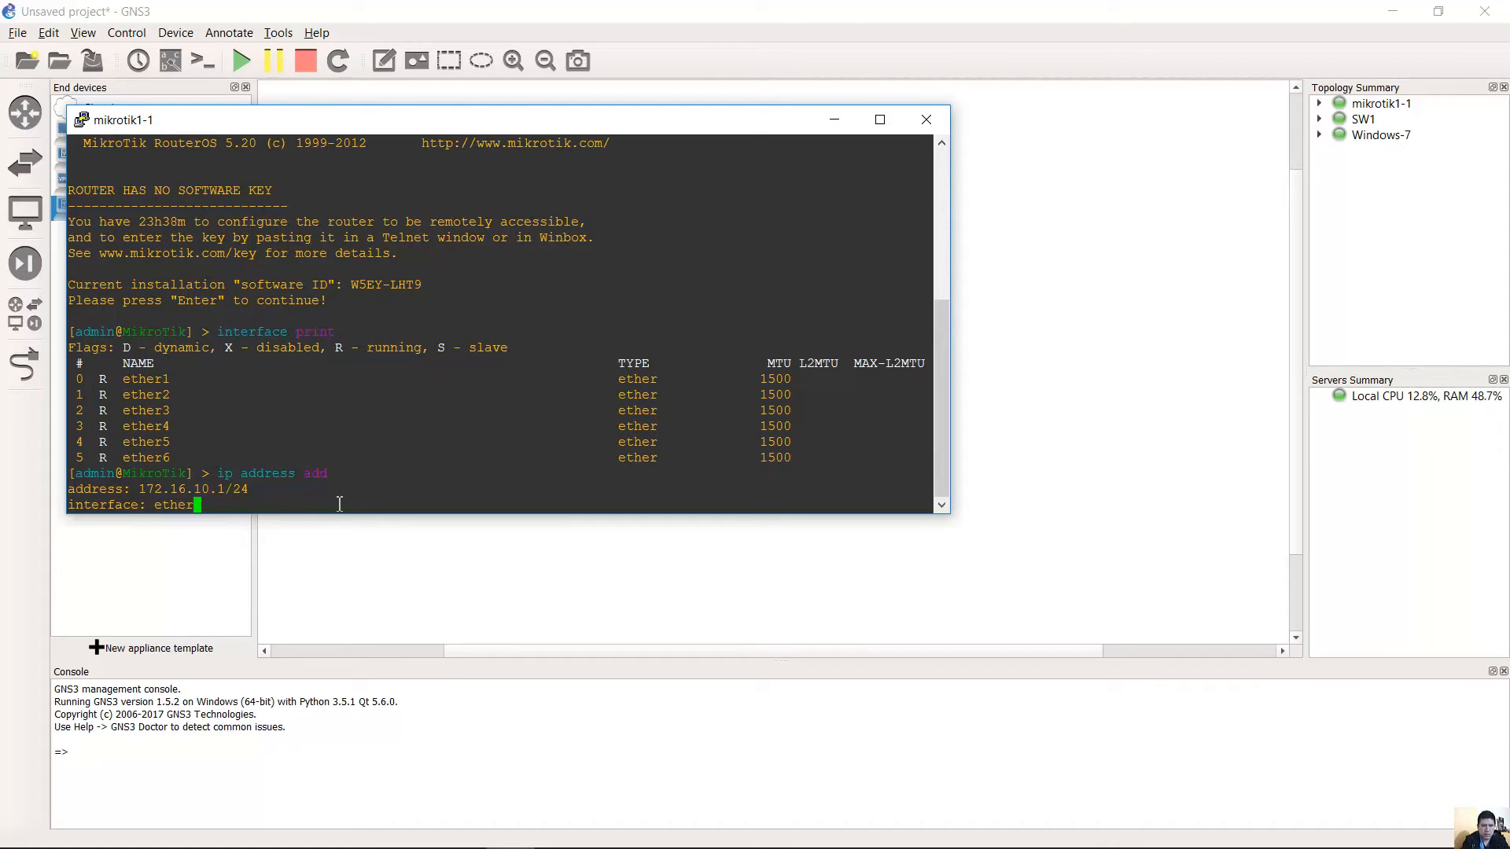
type("1")
key("Return")
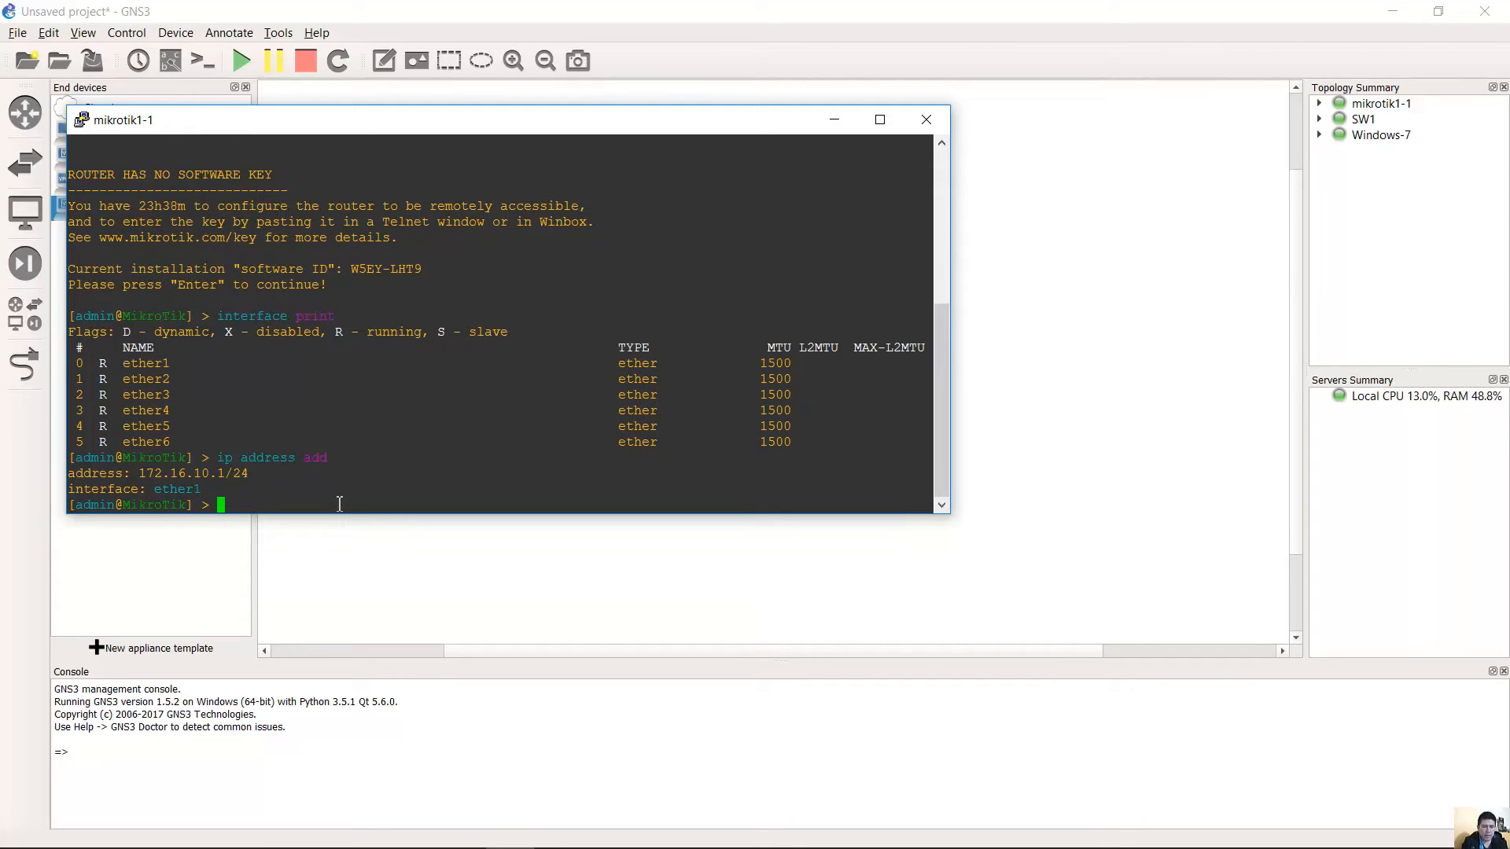
Verify 172.16.10.1/24 on ether1 with 'ip address print', then minimise the console.
key("Up")
key("Up")
key("Return")
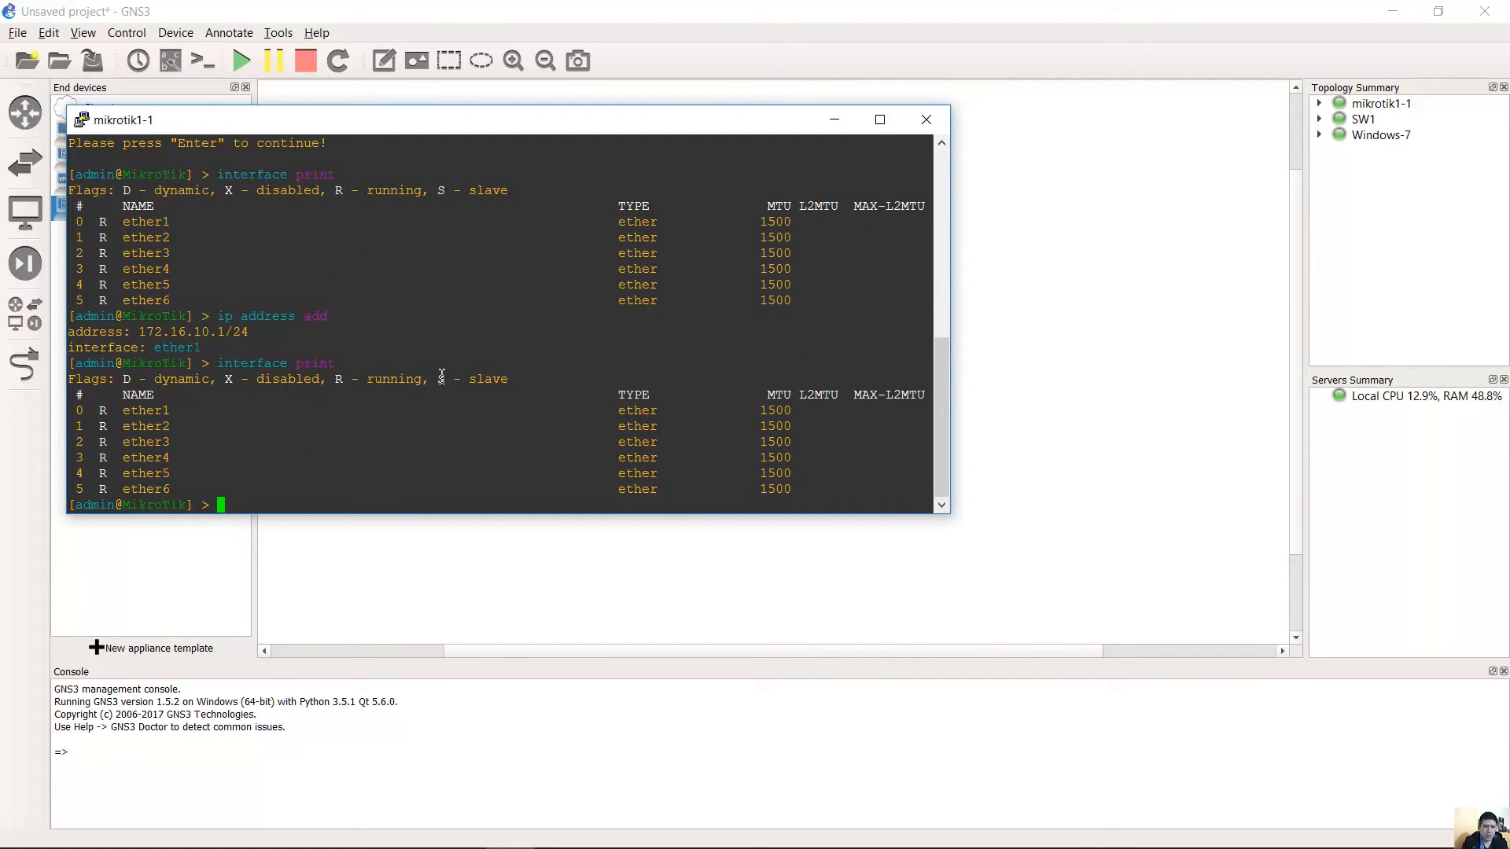
key("Up")
key("Up")
key("BackSpace")
key("BackSpace")
key("BackSpace")
type("print")
key("Return")
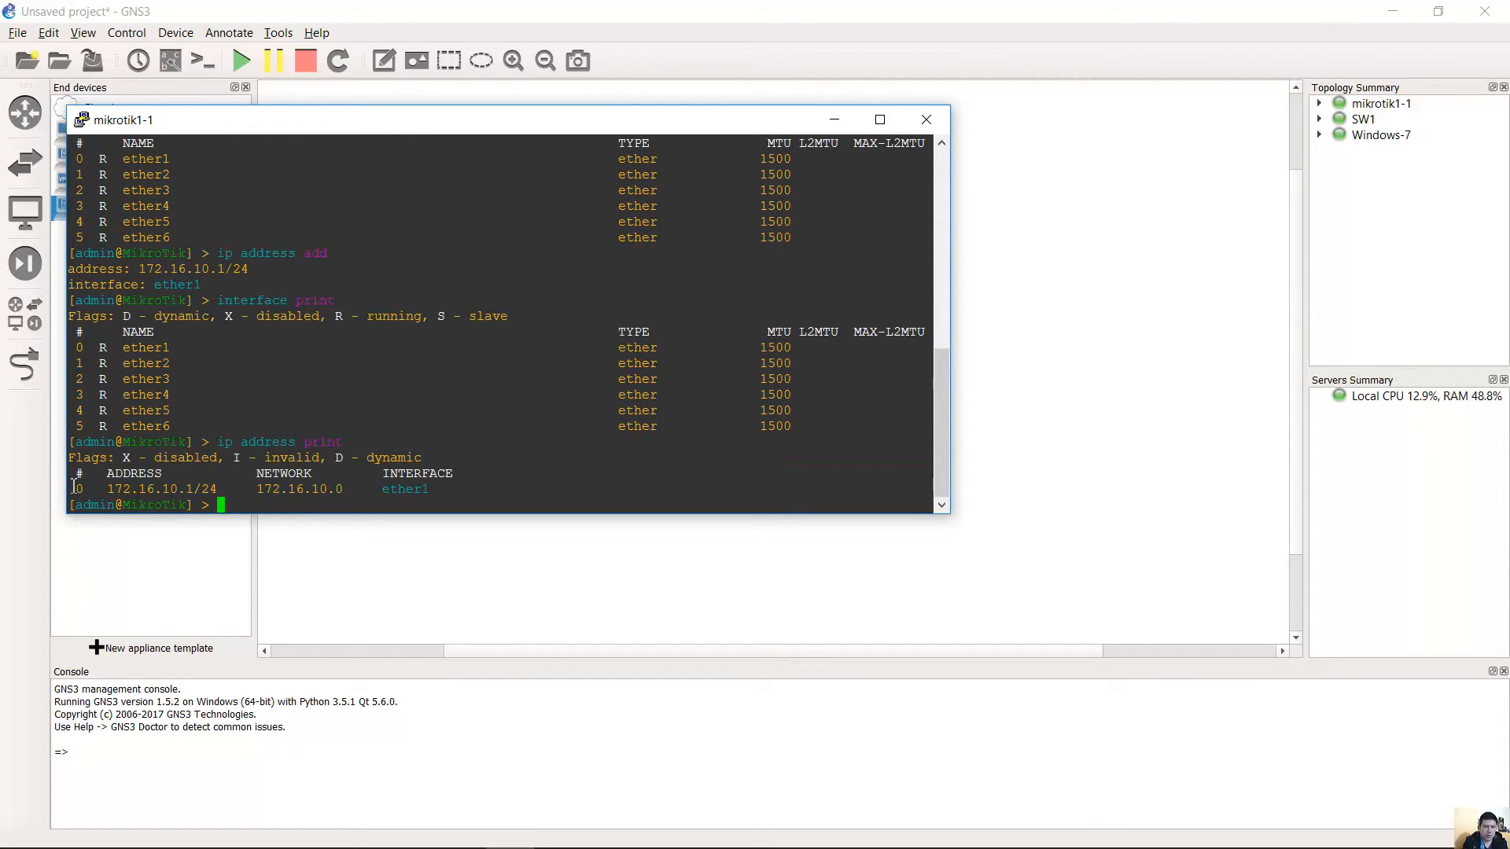
left_click_drag(68, 489, 89, 489)
left_click(388, 491)
left_click_drag(443, 492, 386, 493)
left_click(456, 489)
left_click_drag(115, 489, 224, 488)
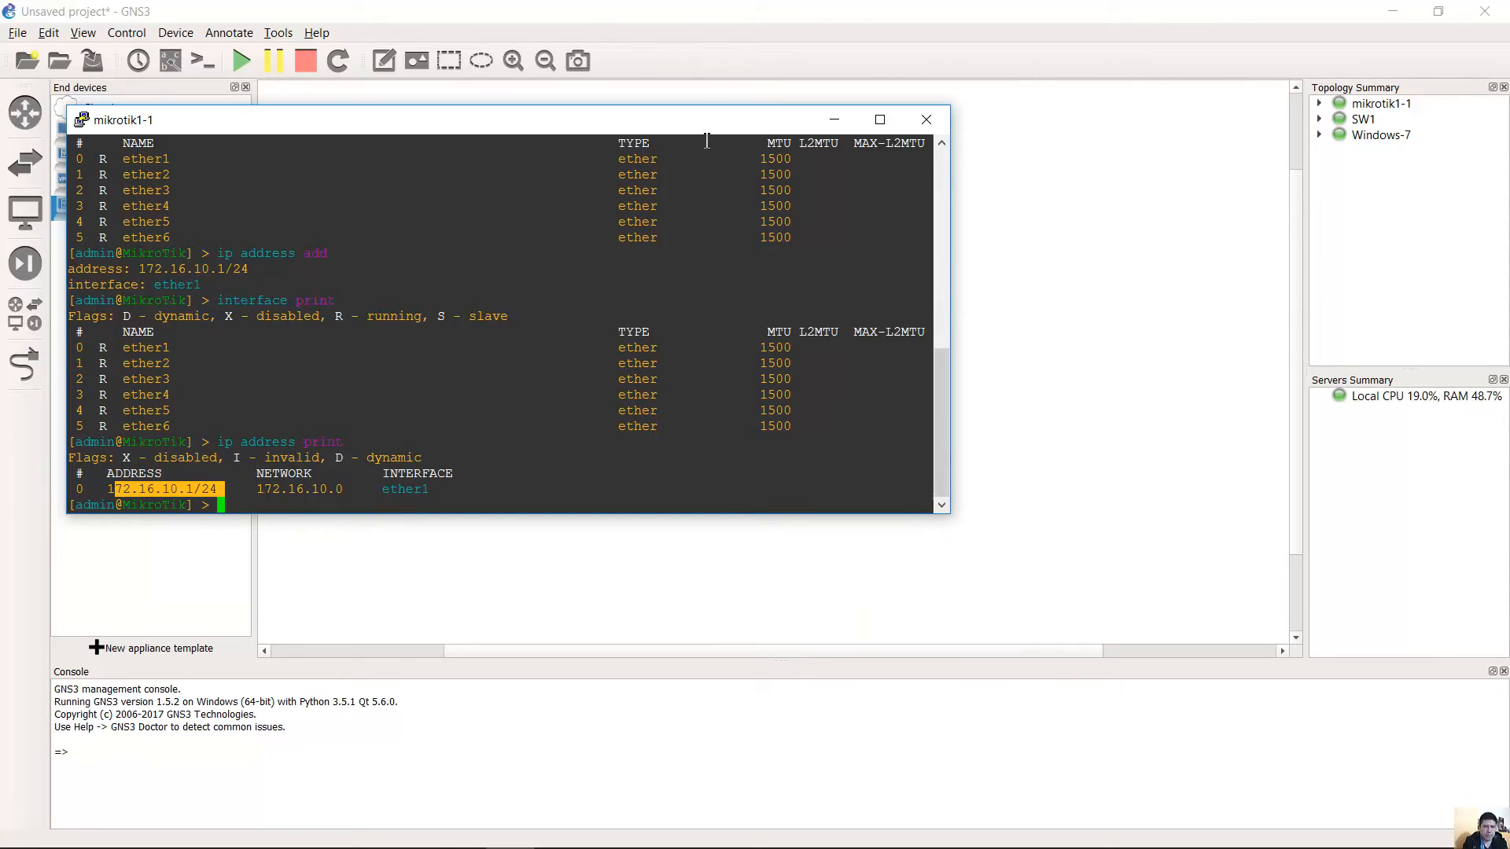
left_click(834, 119)
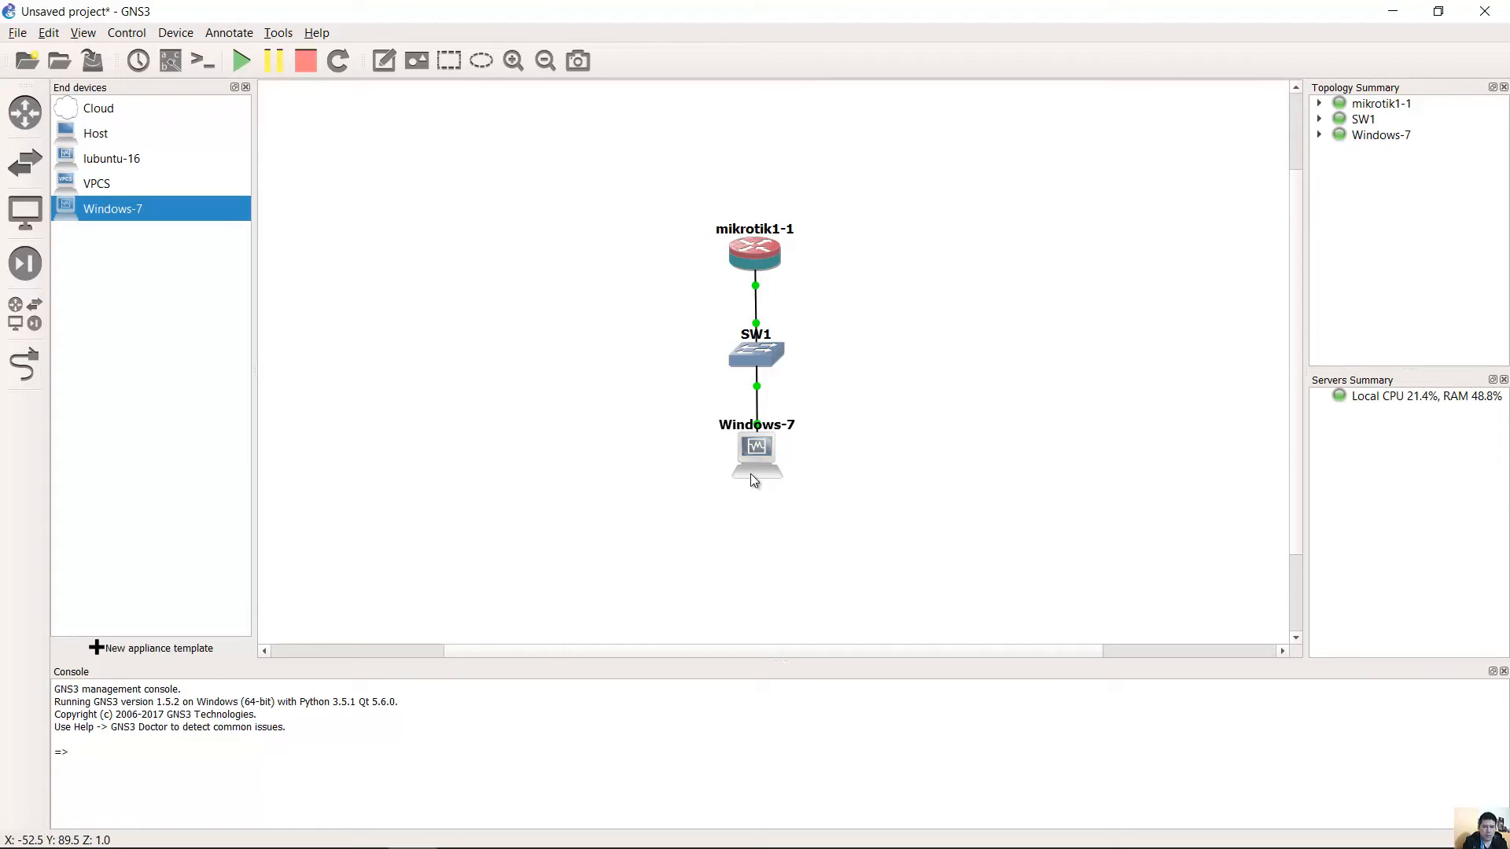
Open the IPv4 properties of the VM's Local Area Connection.
left_click(464, 833)
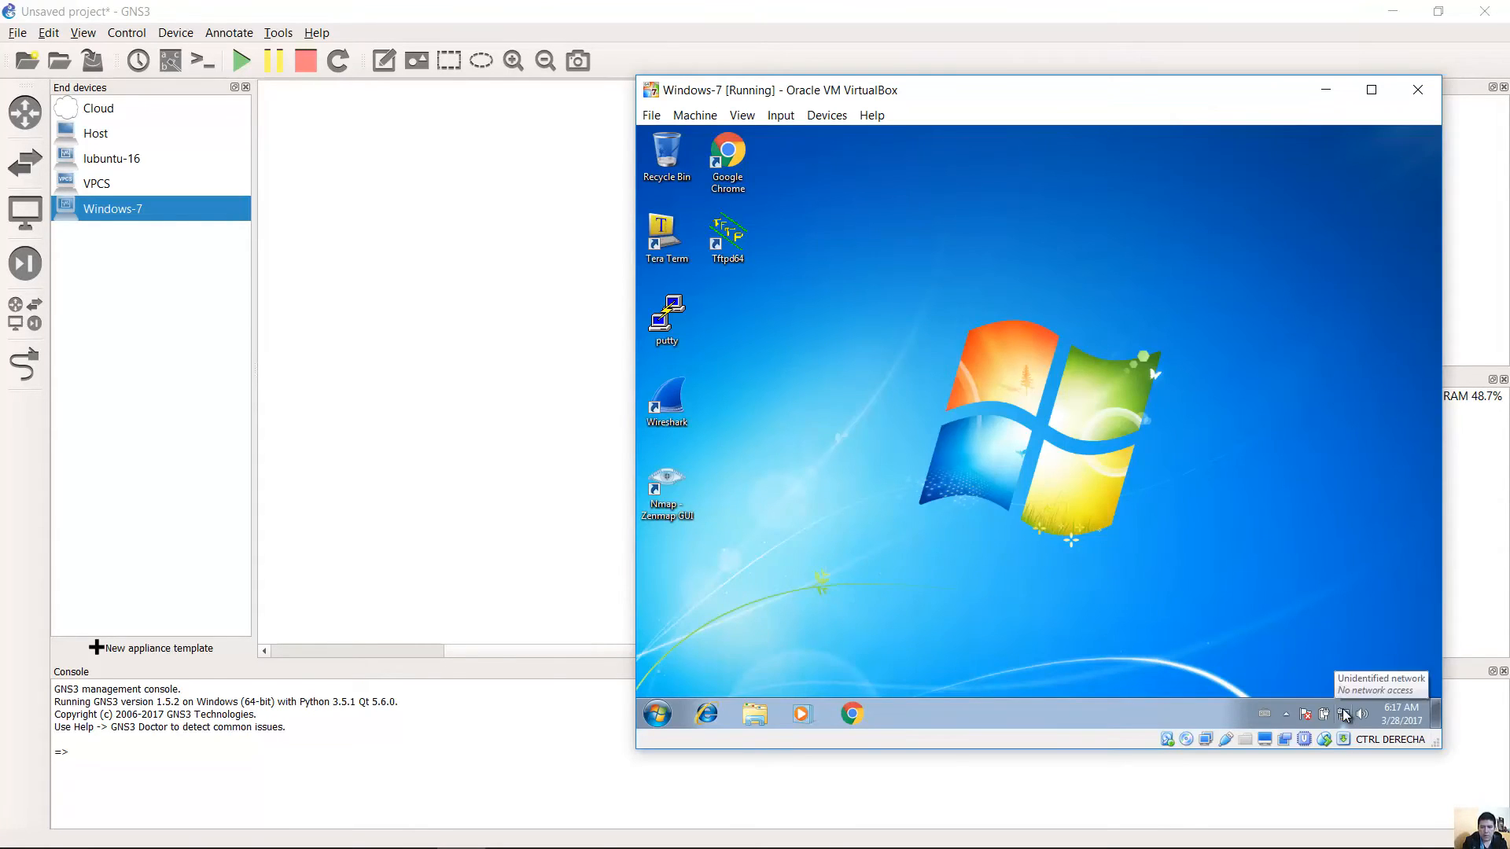
left_click(1345, 714)
left_click(1341, 697)
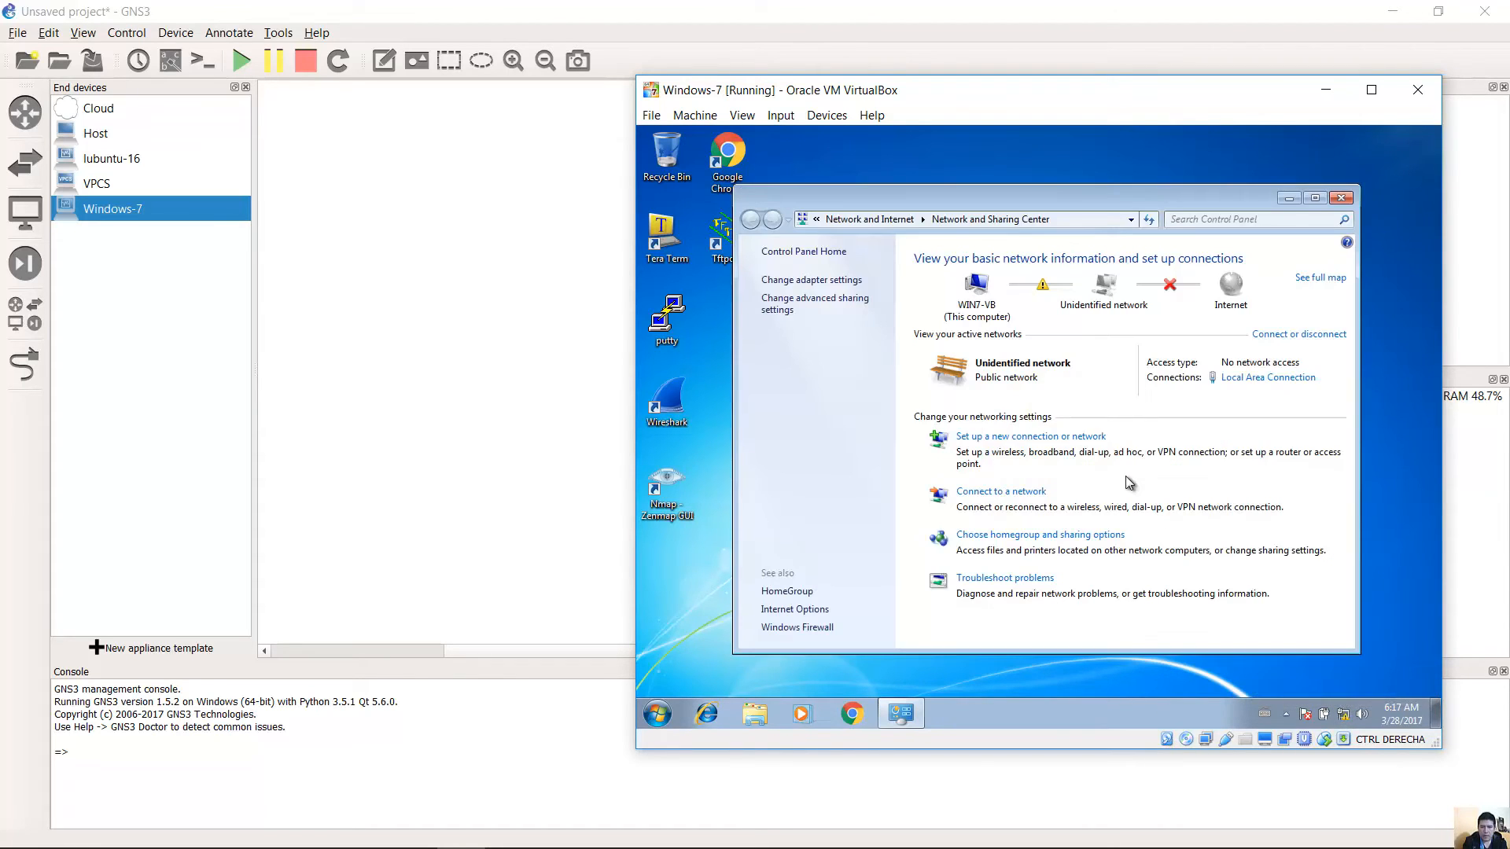
left_click(818, 281)
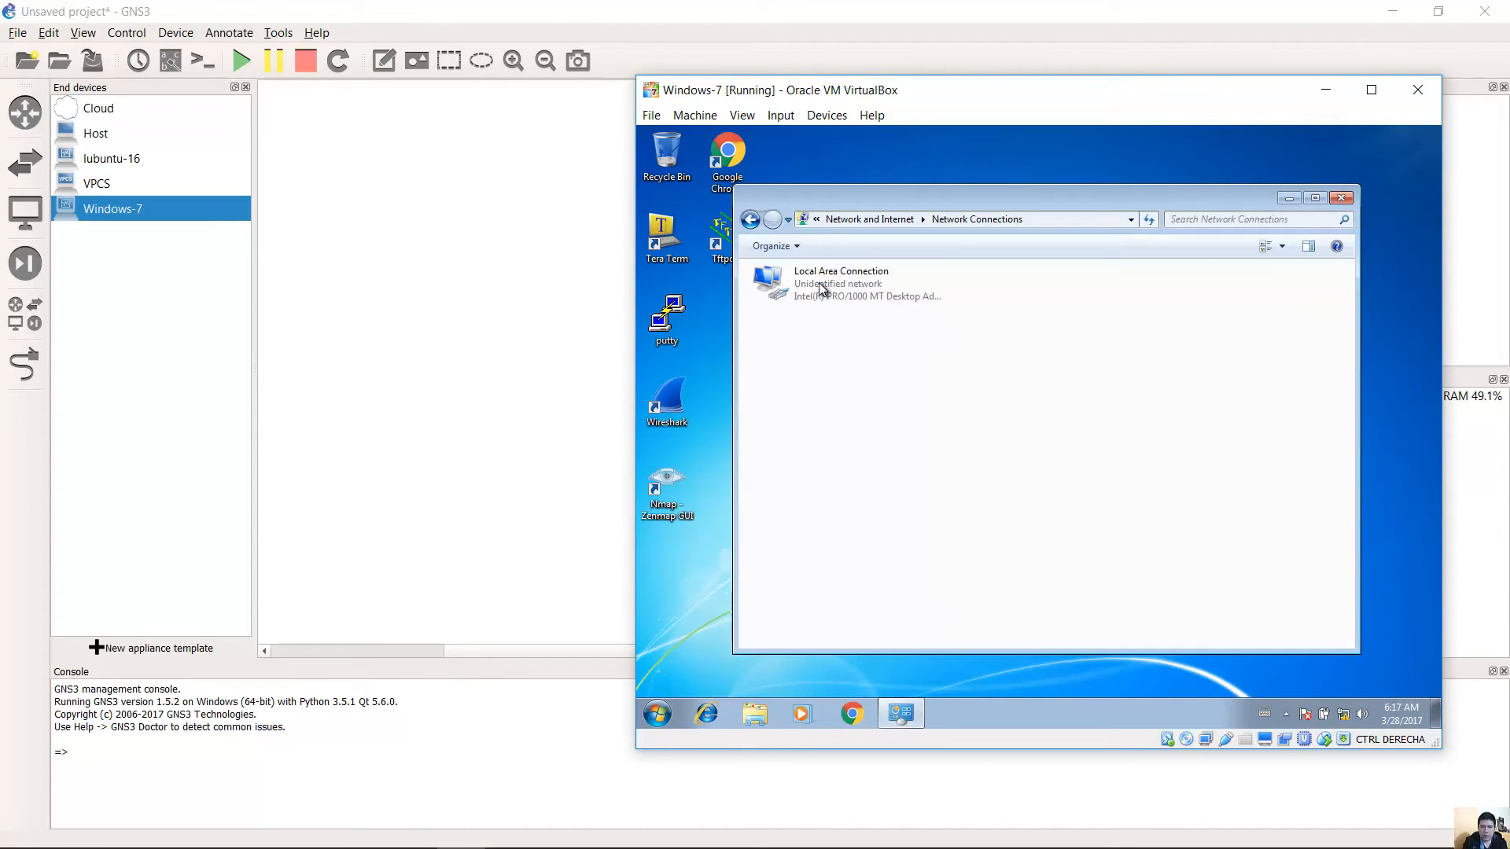
right_click(819, 285)
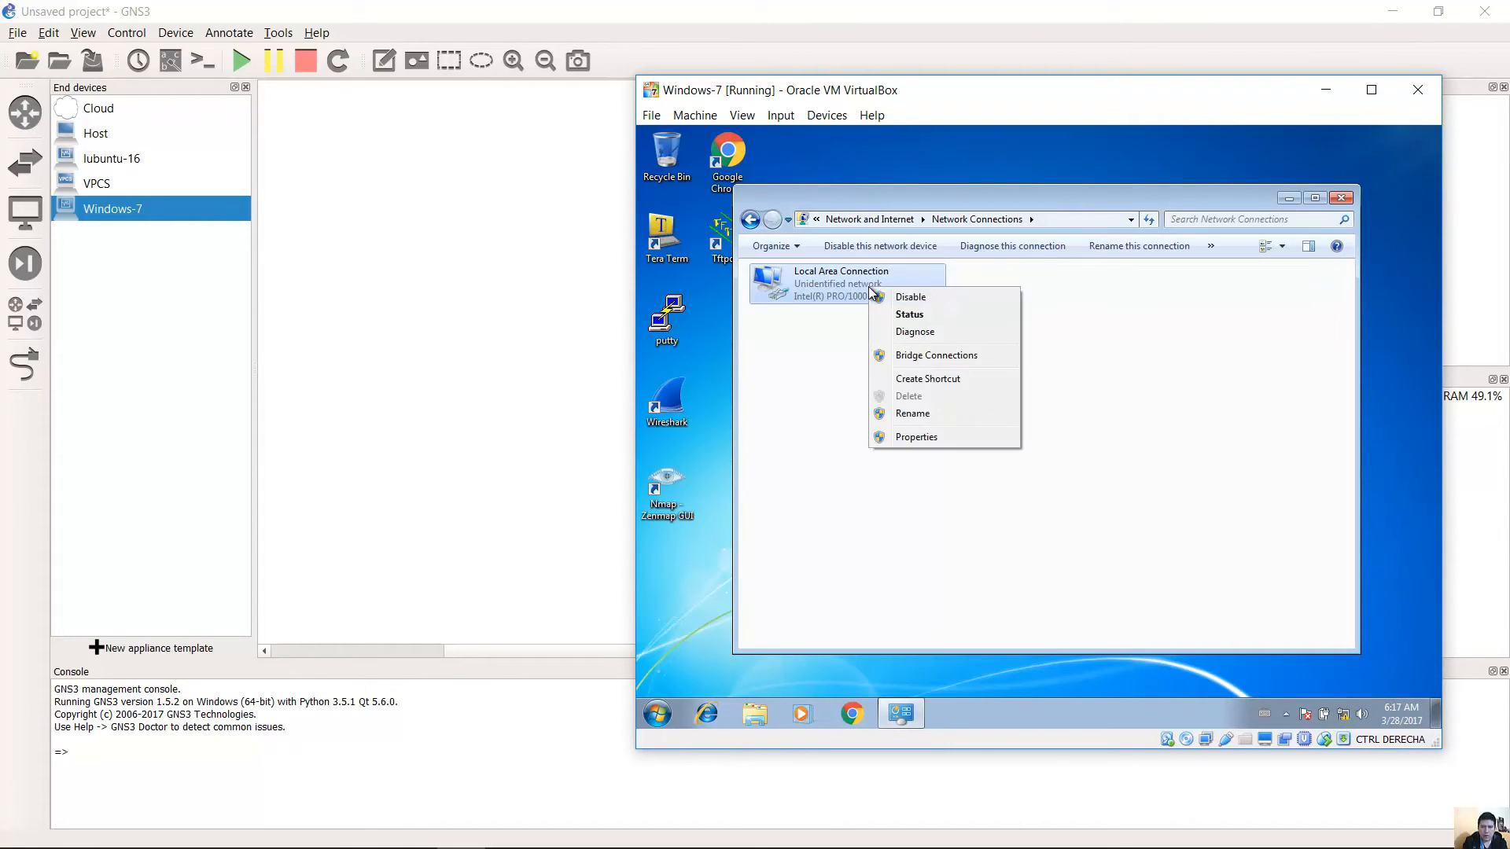
left_click(946, 437)
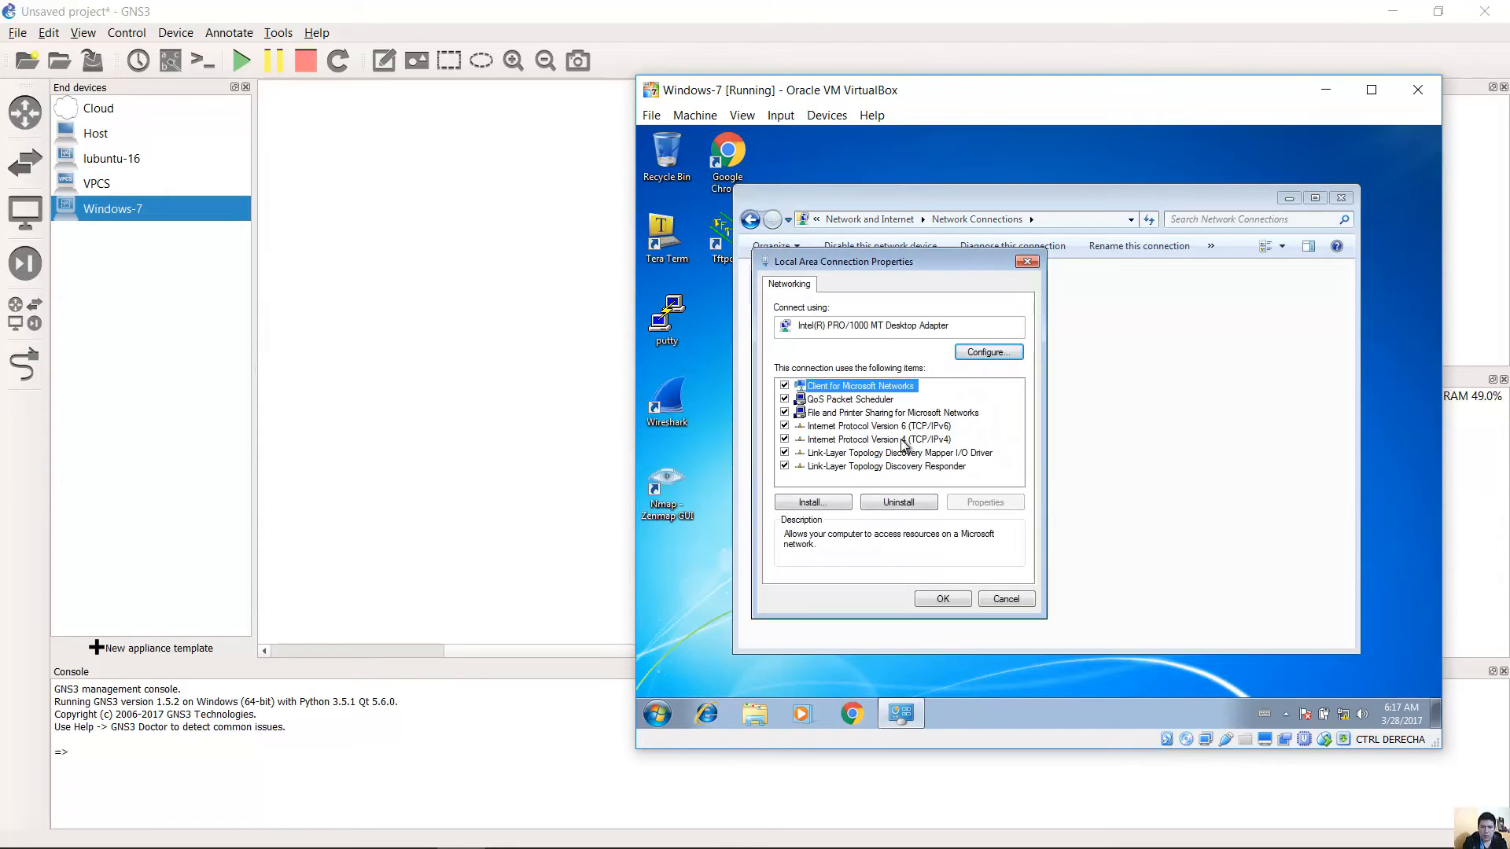
left_click(903, 440)
left_click(972, 503)
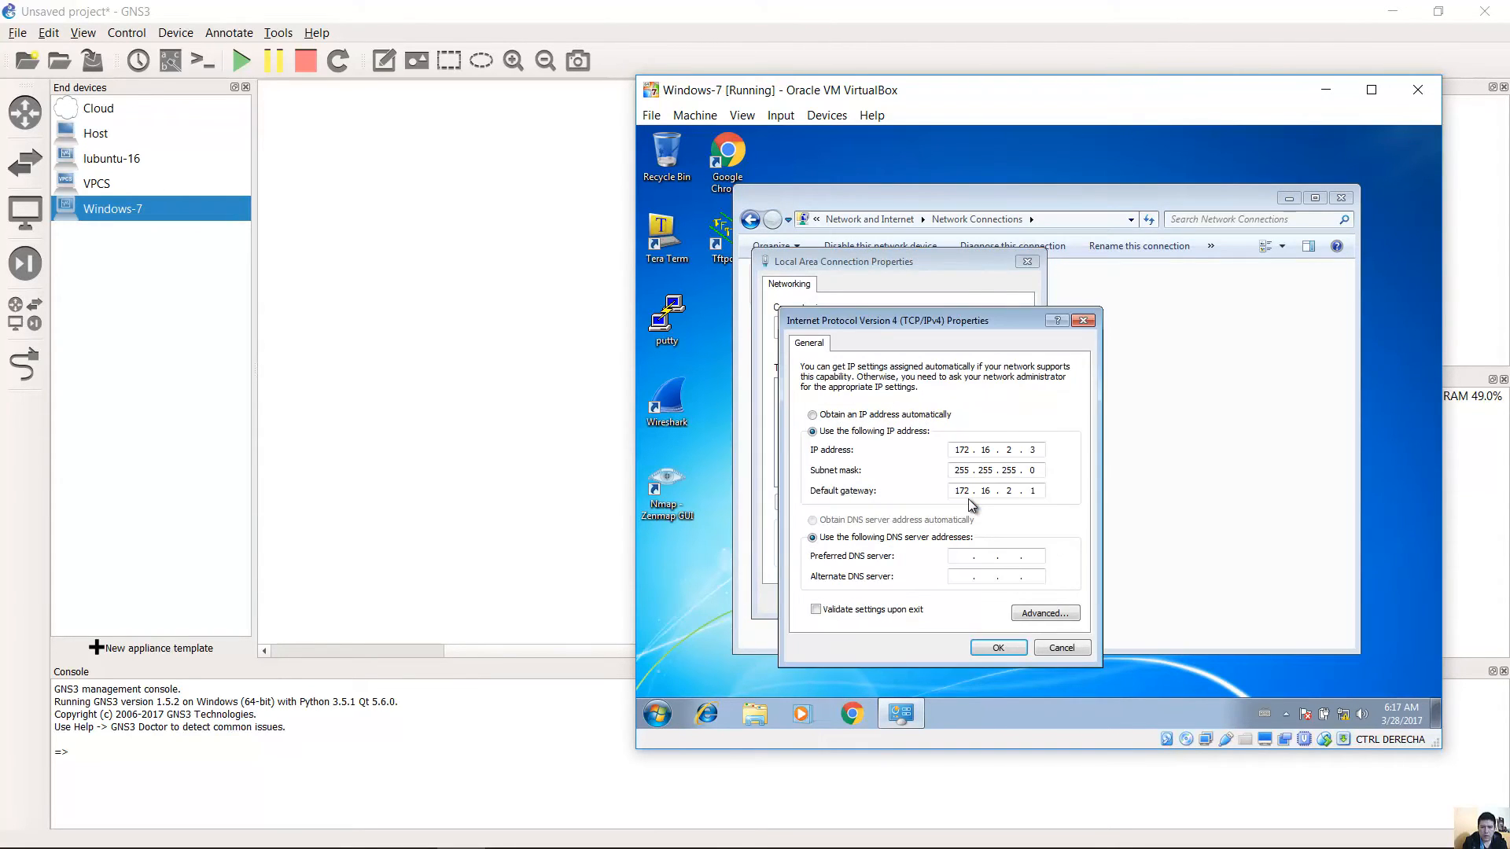
Set IP 172.16.10.3 and gateway 172.16.10.1, apply, and bring up Run.
double_click(1009, 450)
type("10")
double_click(1001, 492)
type("10")
left_click(1000, 646)
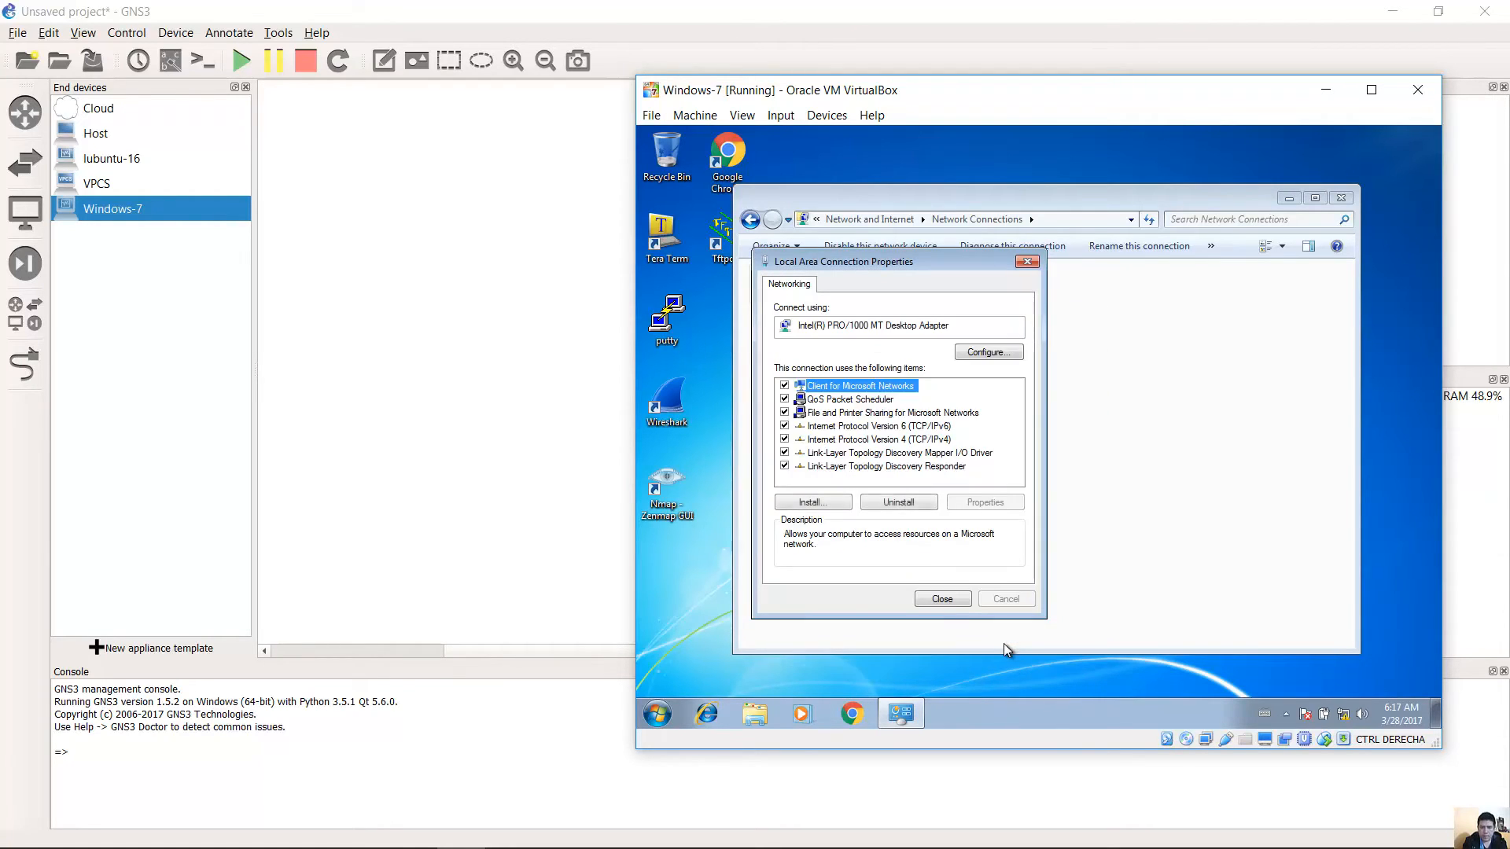
left_click(944, 598)
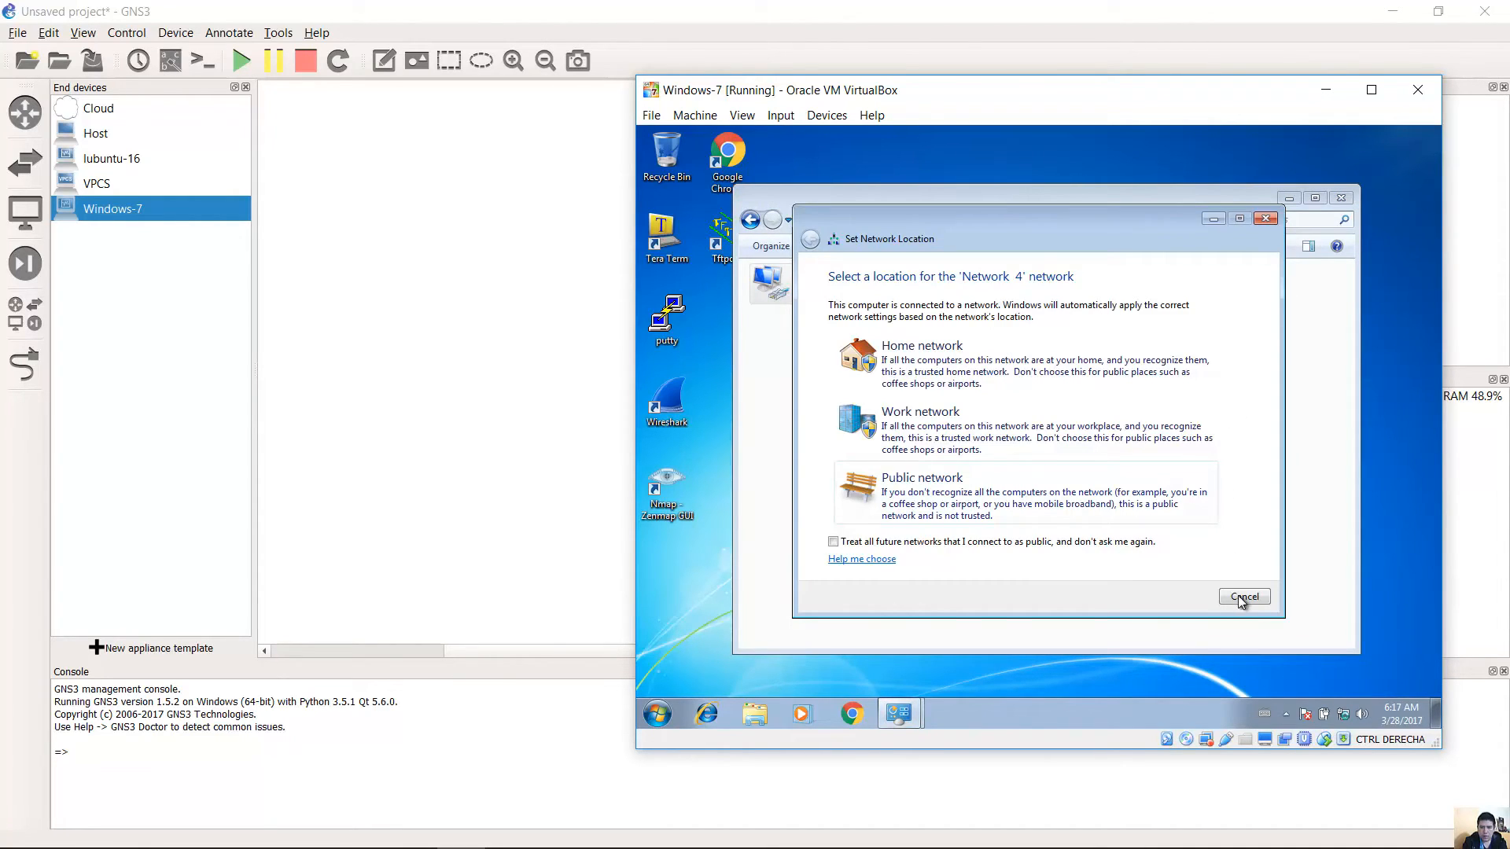
left_click(1241, 597)
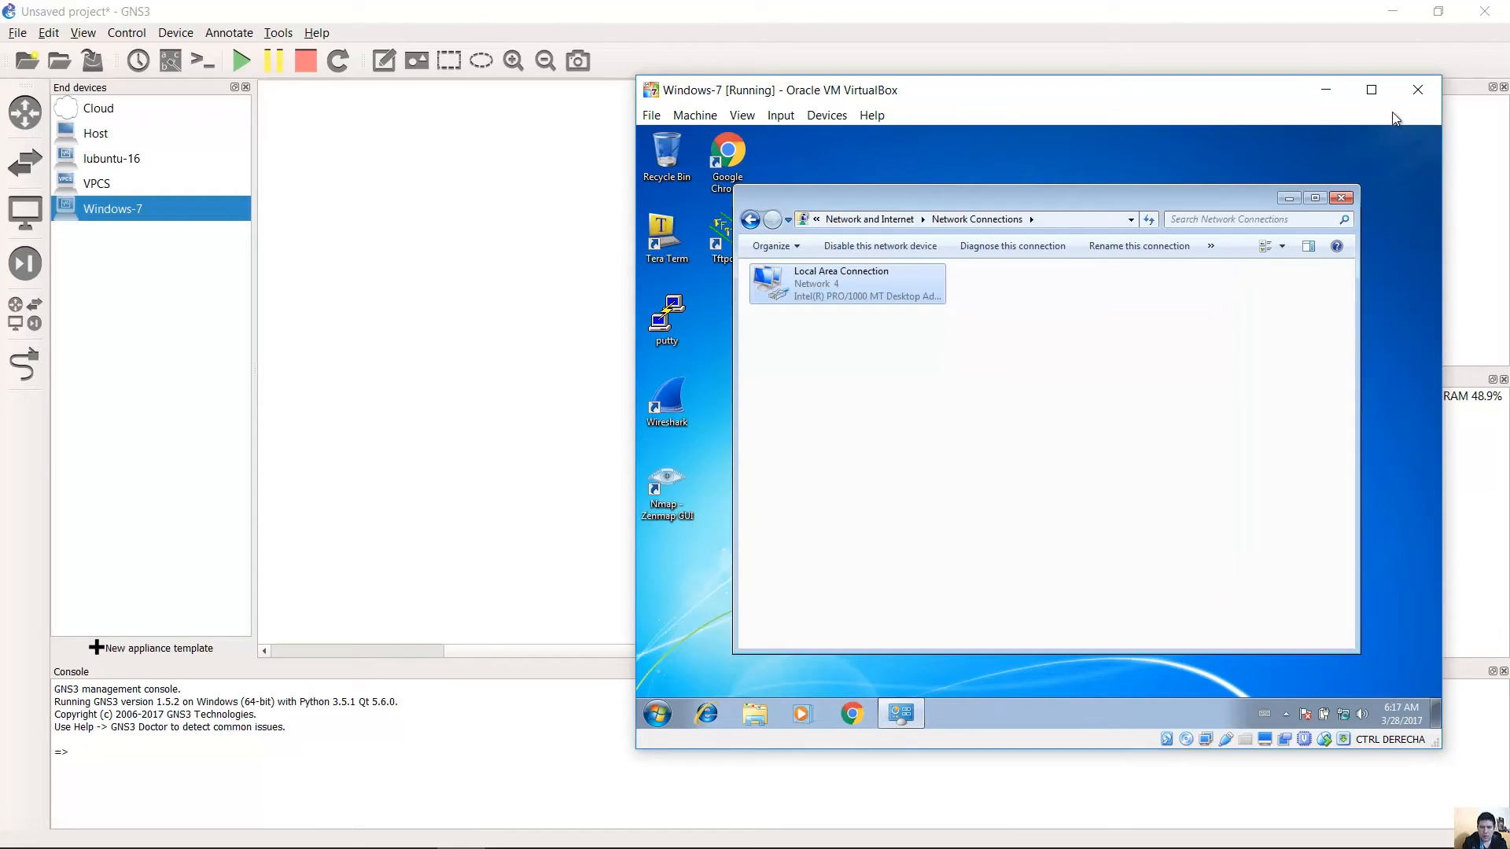
left_click(1343, 198)
key("super+r")
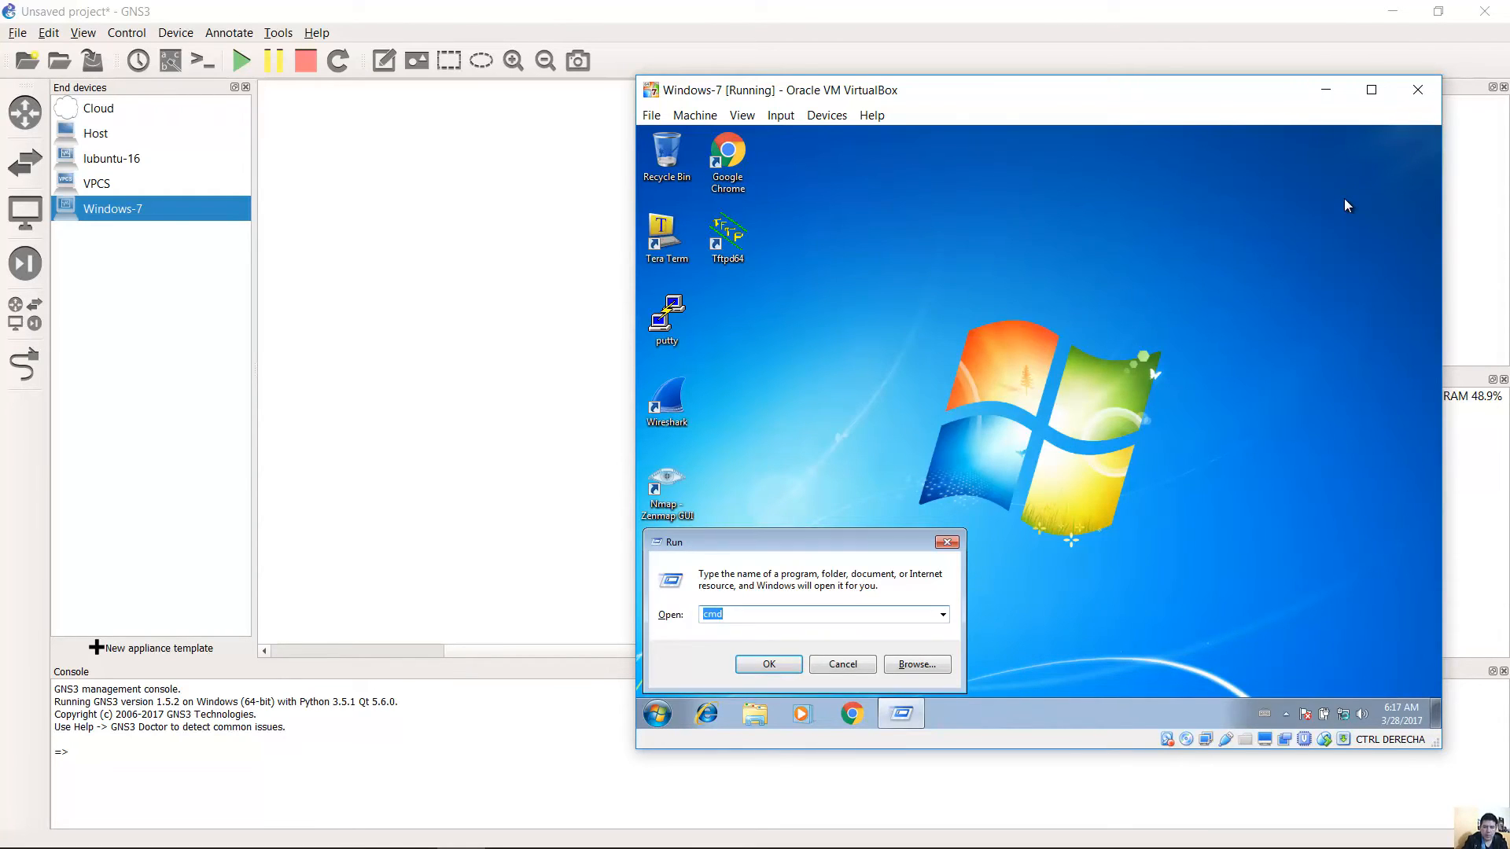
Ping 172.16.10.1 from the VM's cmd, getting 4 of 4 replies, then reopen mikrotik1-1's console.
key("Return")
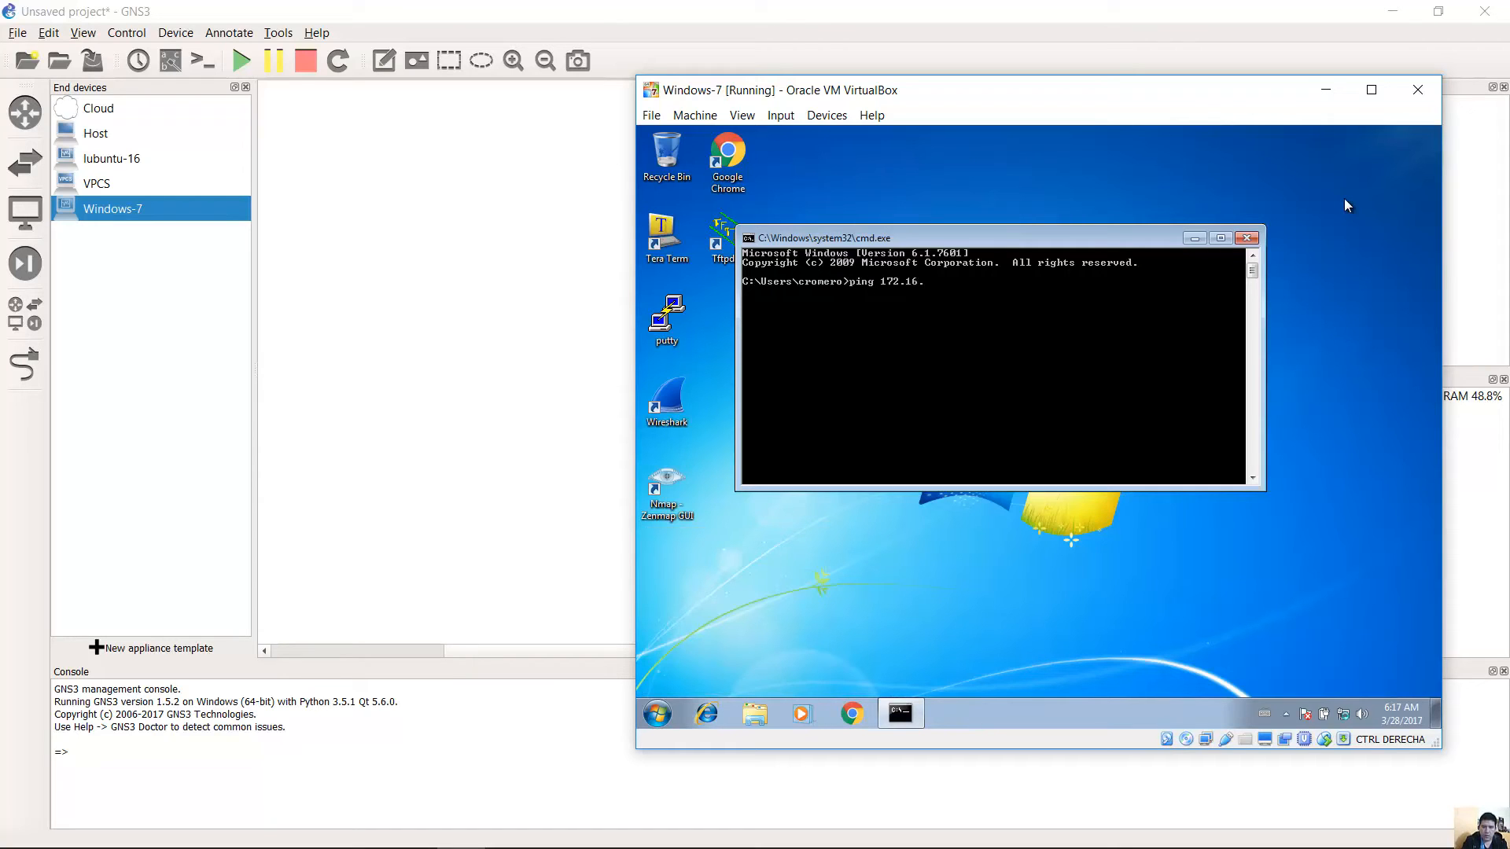
type("ping 172.16.10.1")
key("Return")
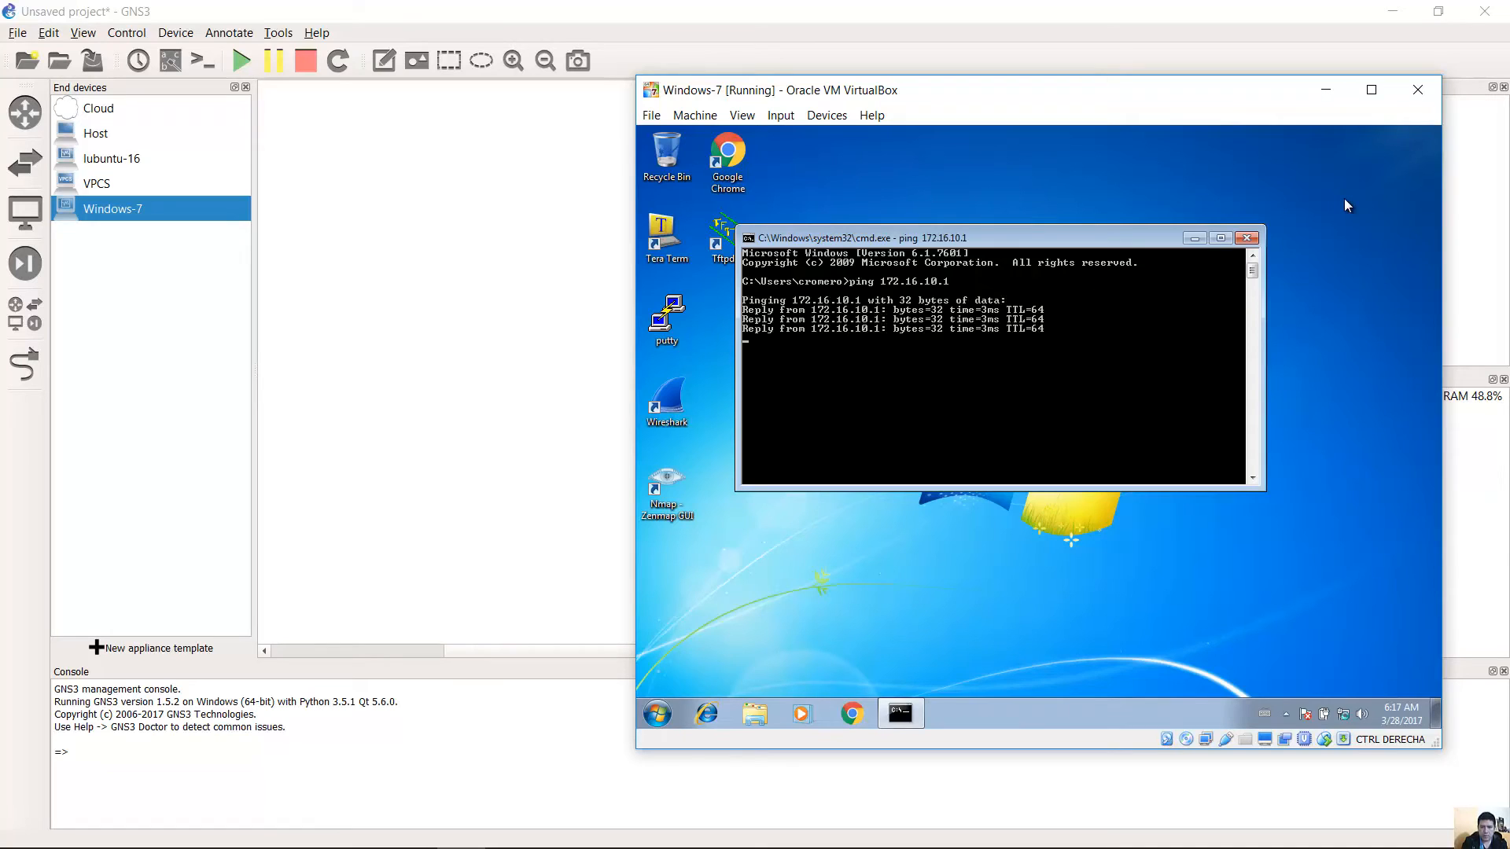
left_click(1120, 10)
double_click(766, 250)
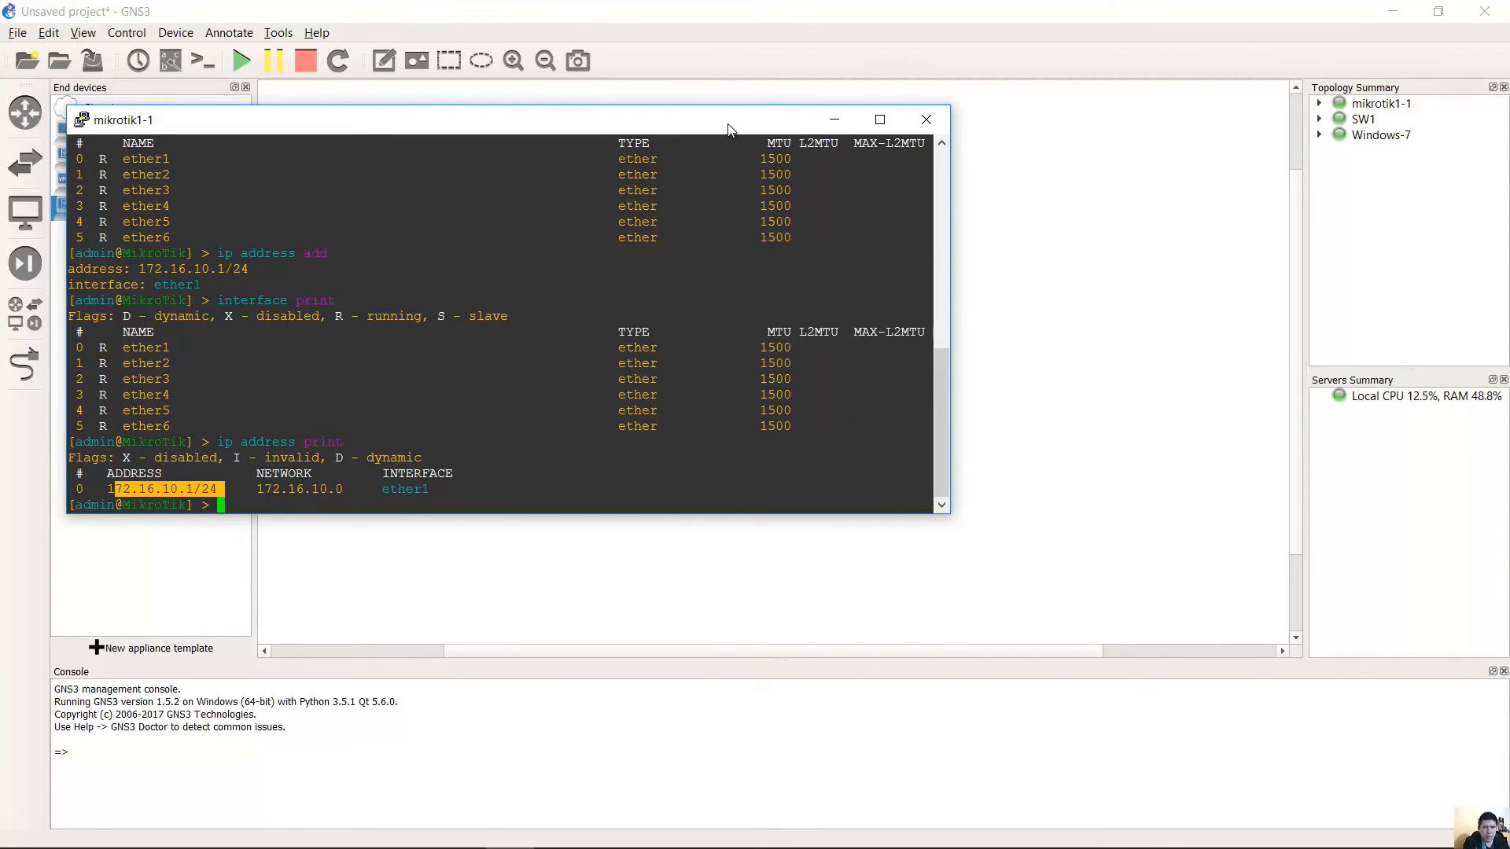
Ping 172.16.10.3 from the router until 13 of 13 replies, 0% loss.
left_click_drag(728, 130, 702, 365)
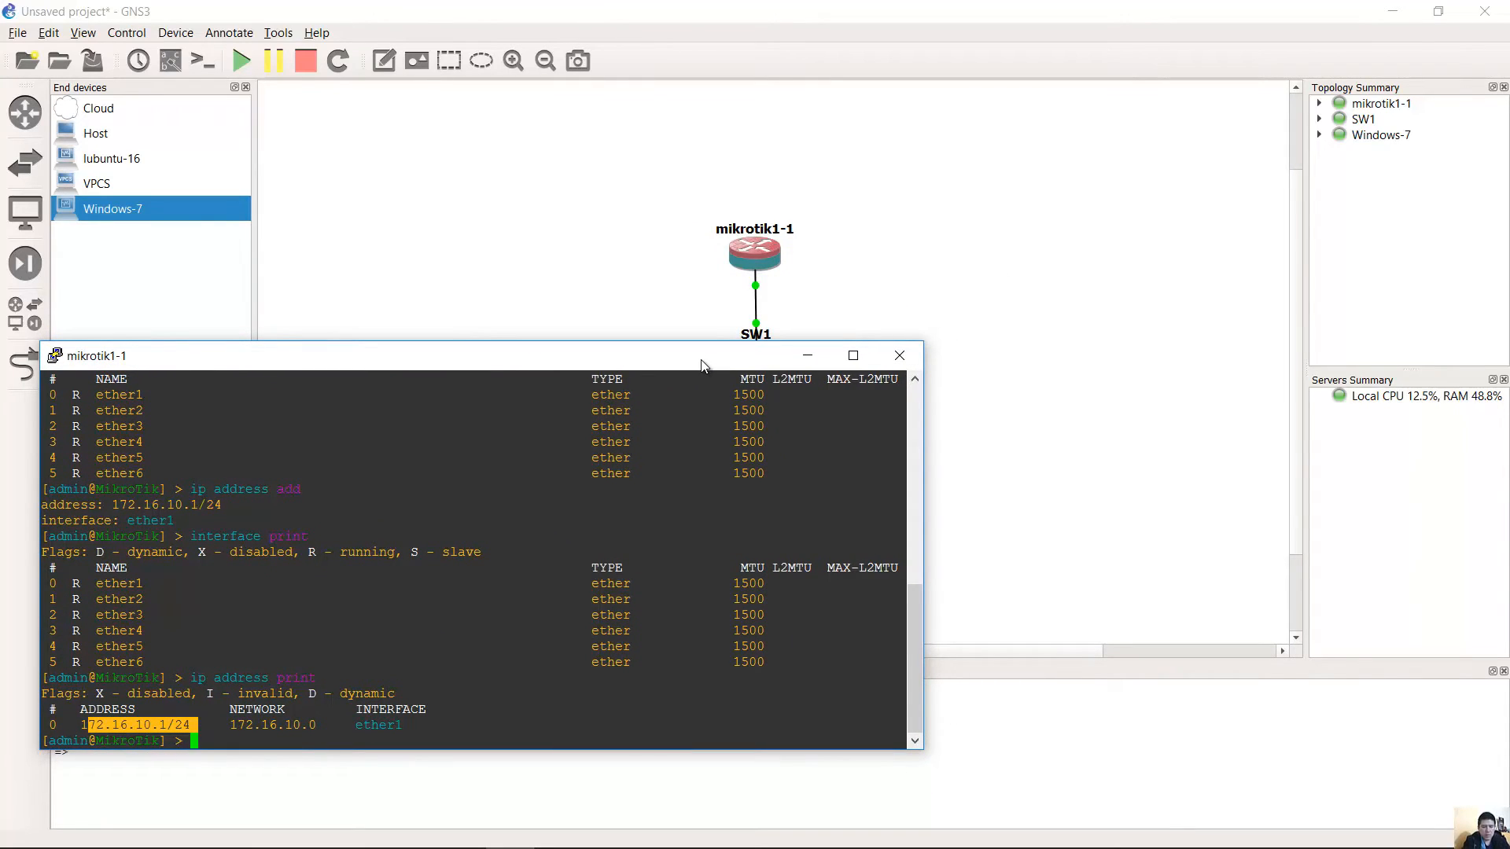
type("ping 172.16.10.3")
key("Return")
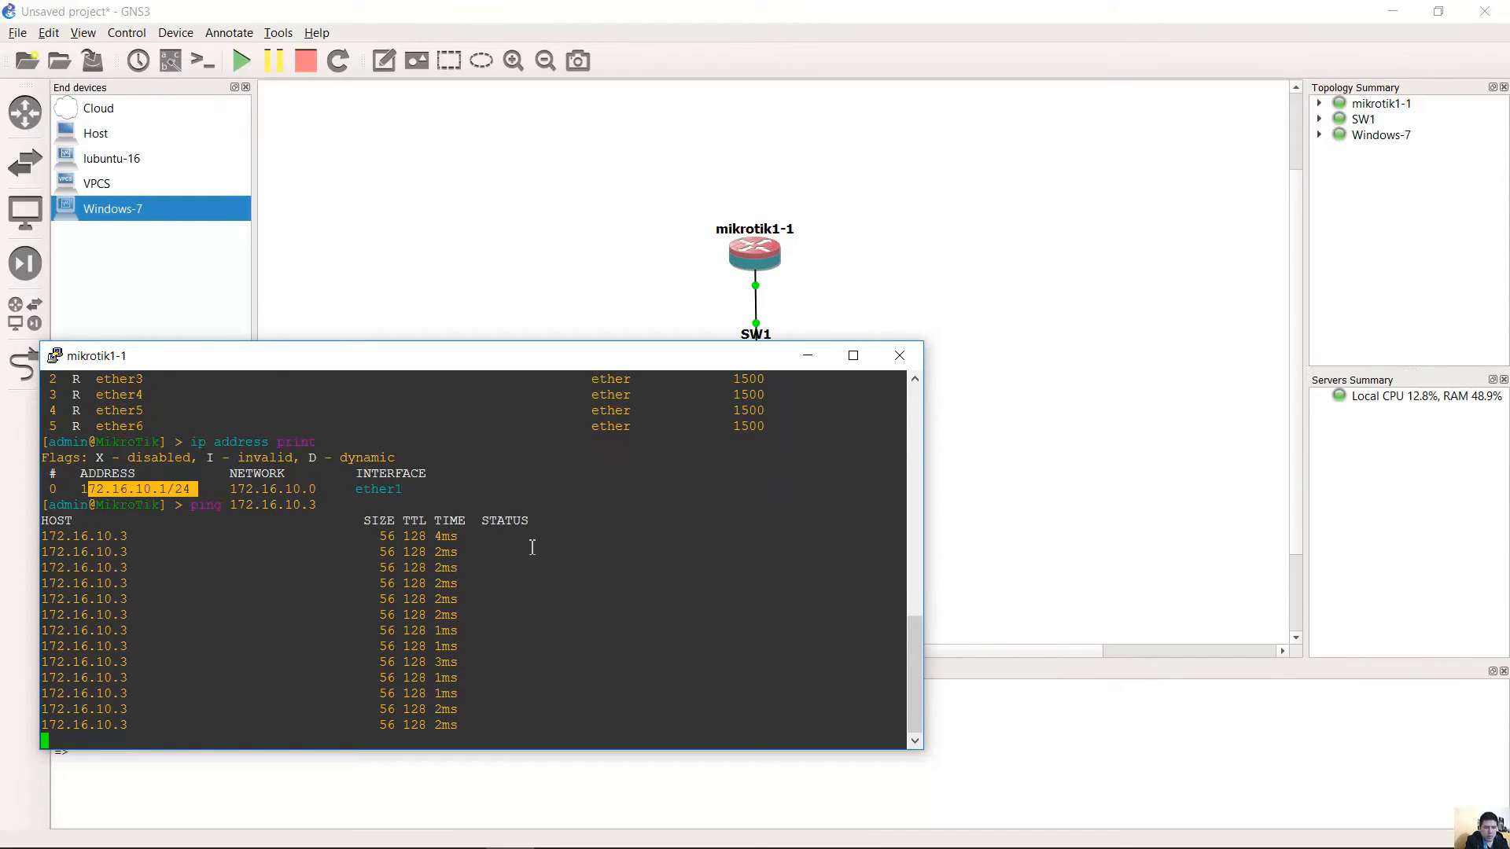
key("ctrl+c")
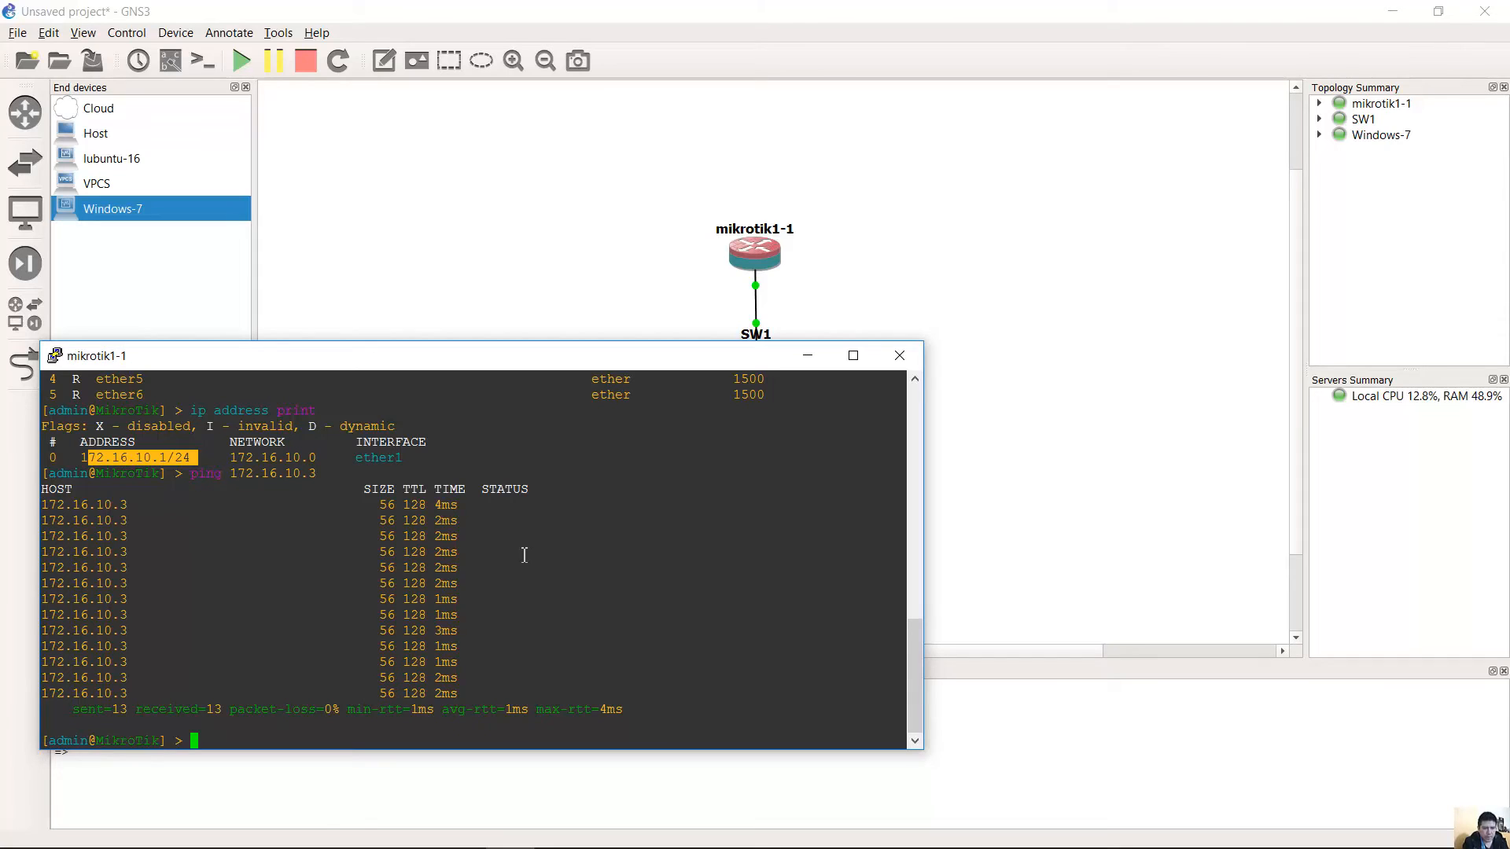
left_click_drag(79, 709, 629, 709)
left_click(599, 734)
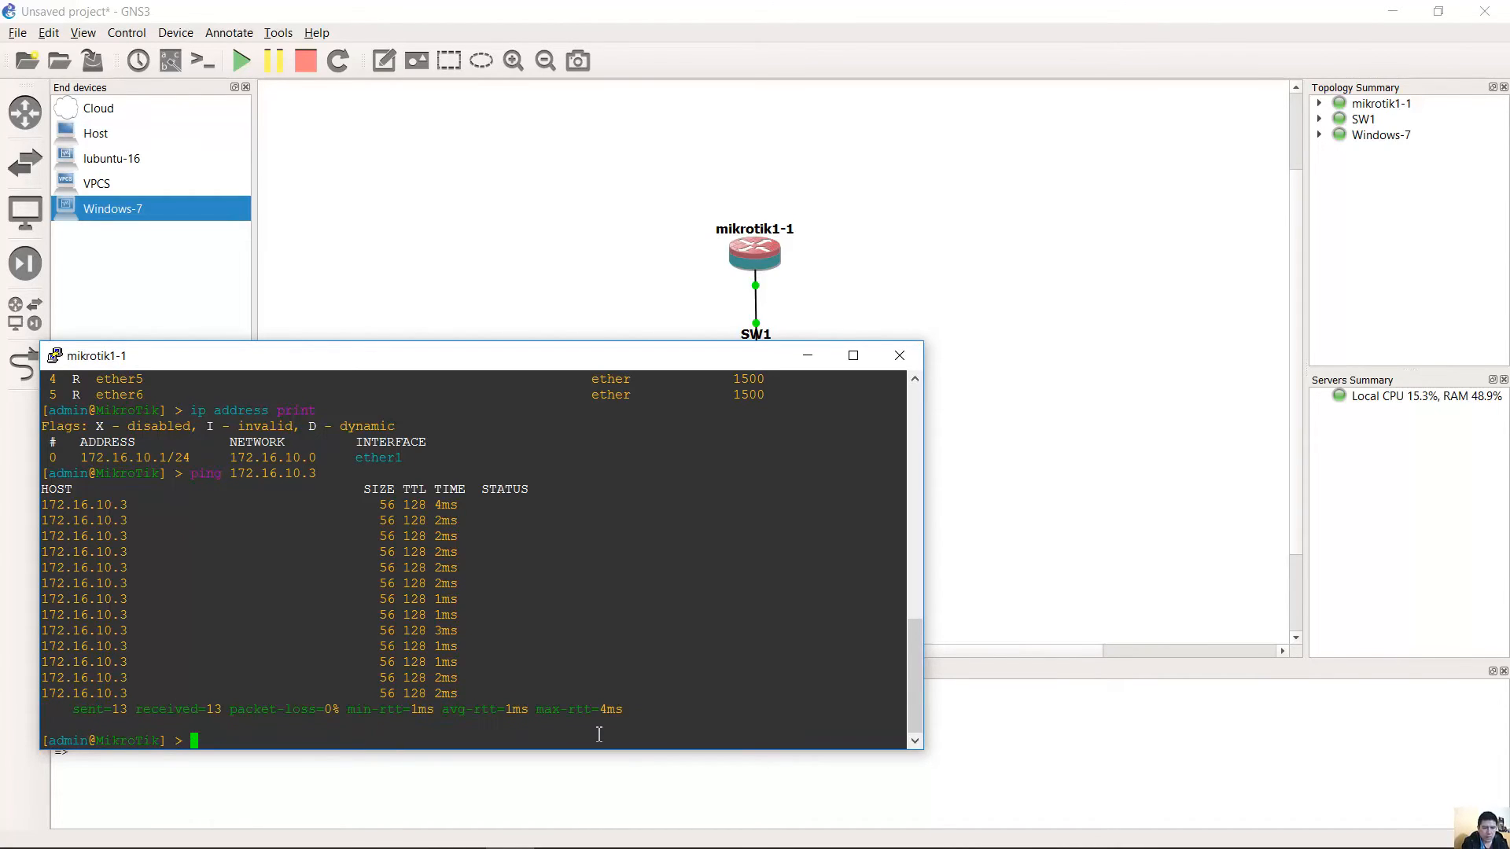
key("alt+Tab")
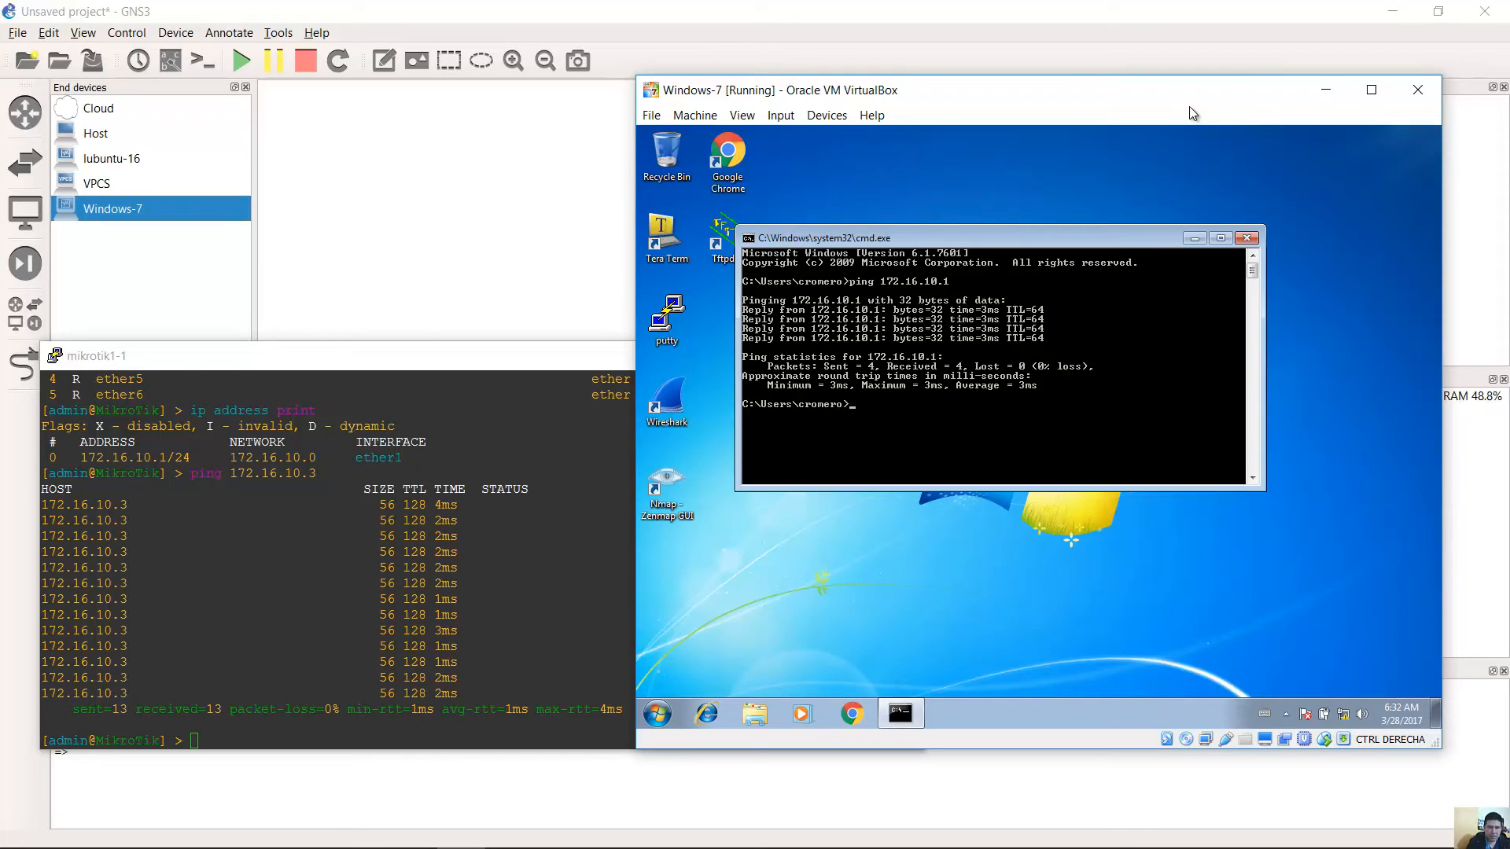
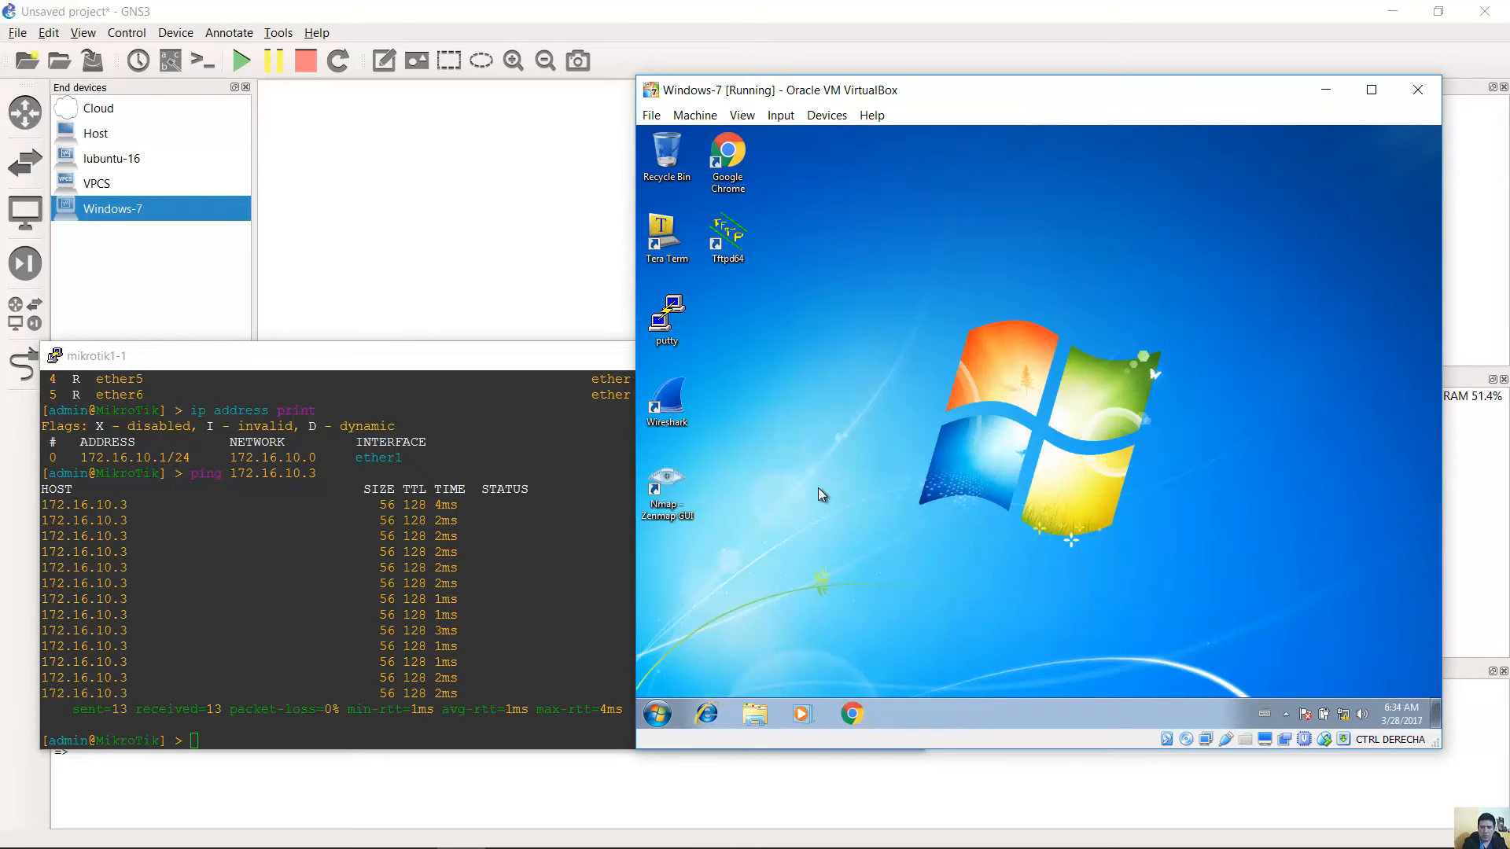
Shut down the Windows-7 guest, and run 'system shutdown' on mikrotik1-1, confirming with y.
left_click(658, 714)
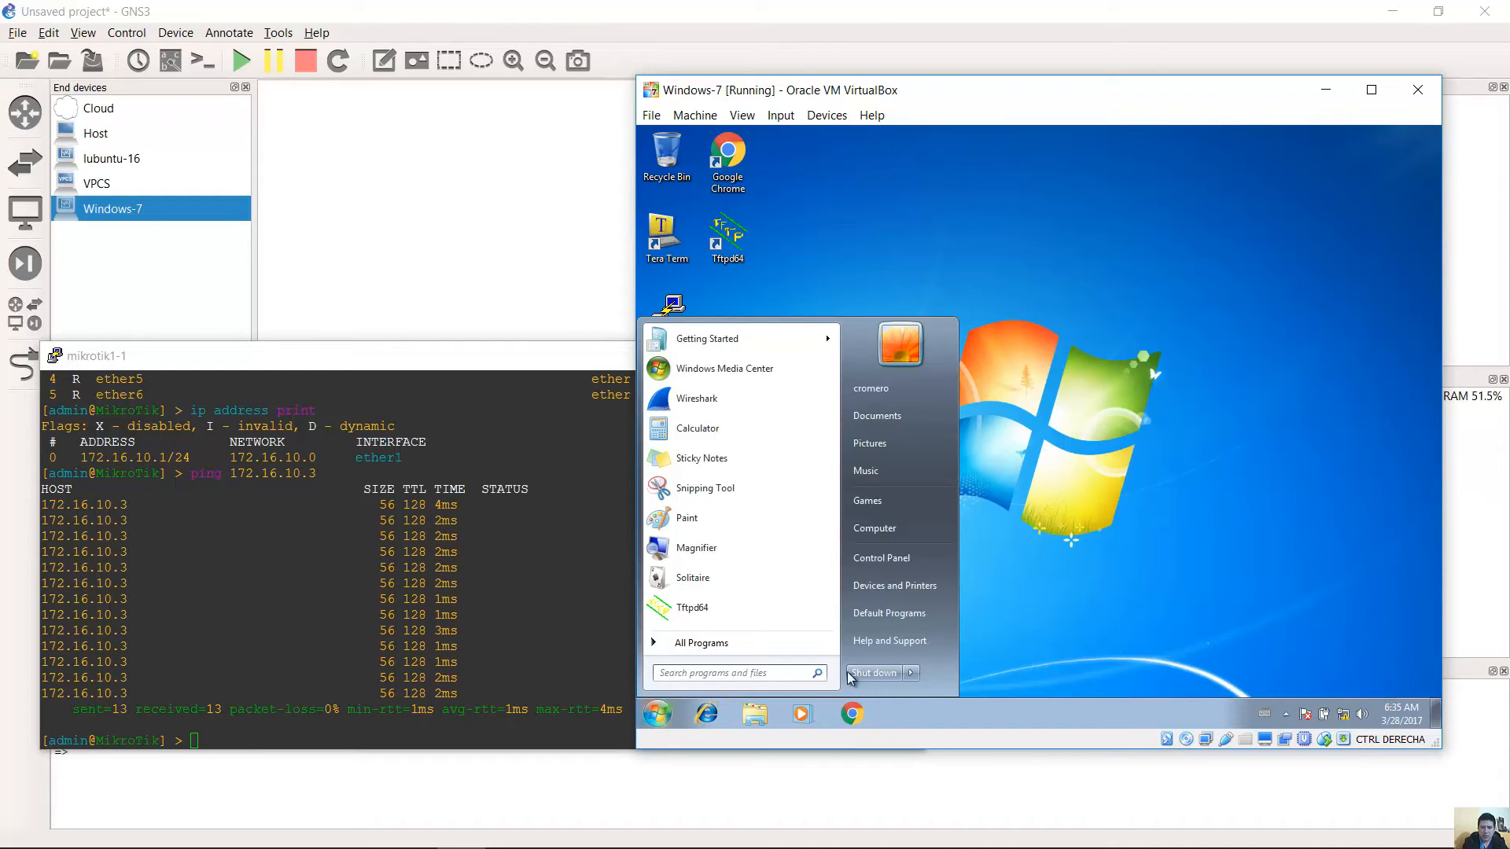
left_click(884, 675)
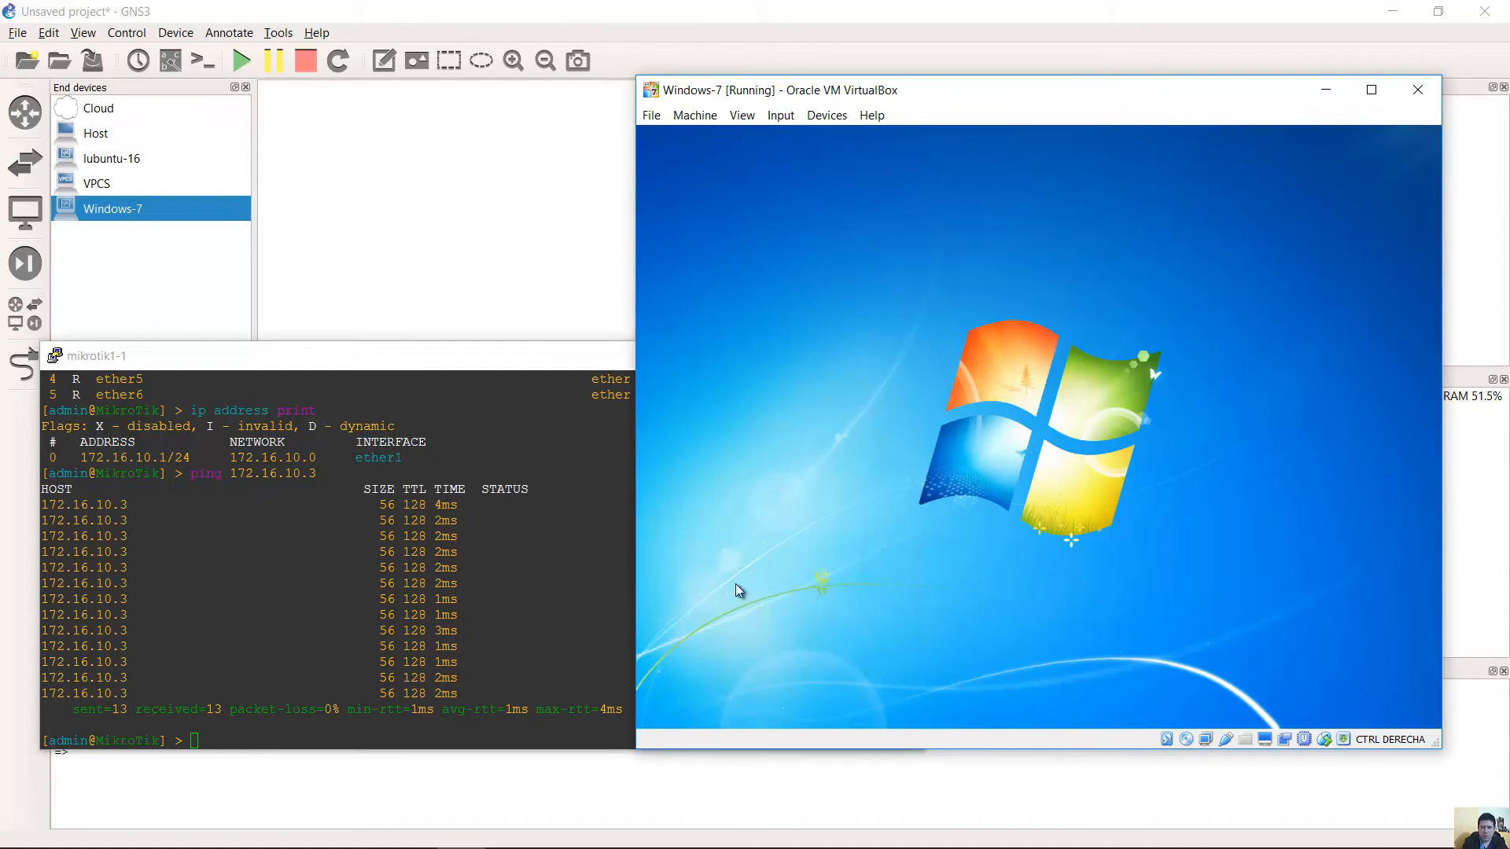
left_click(532, 560)
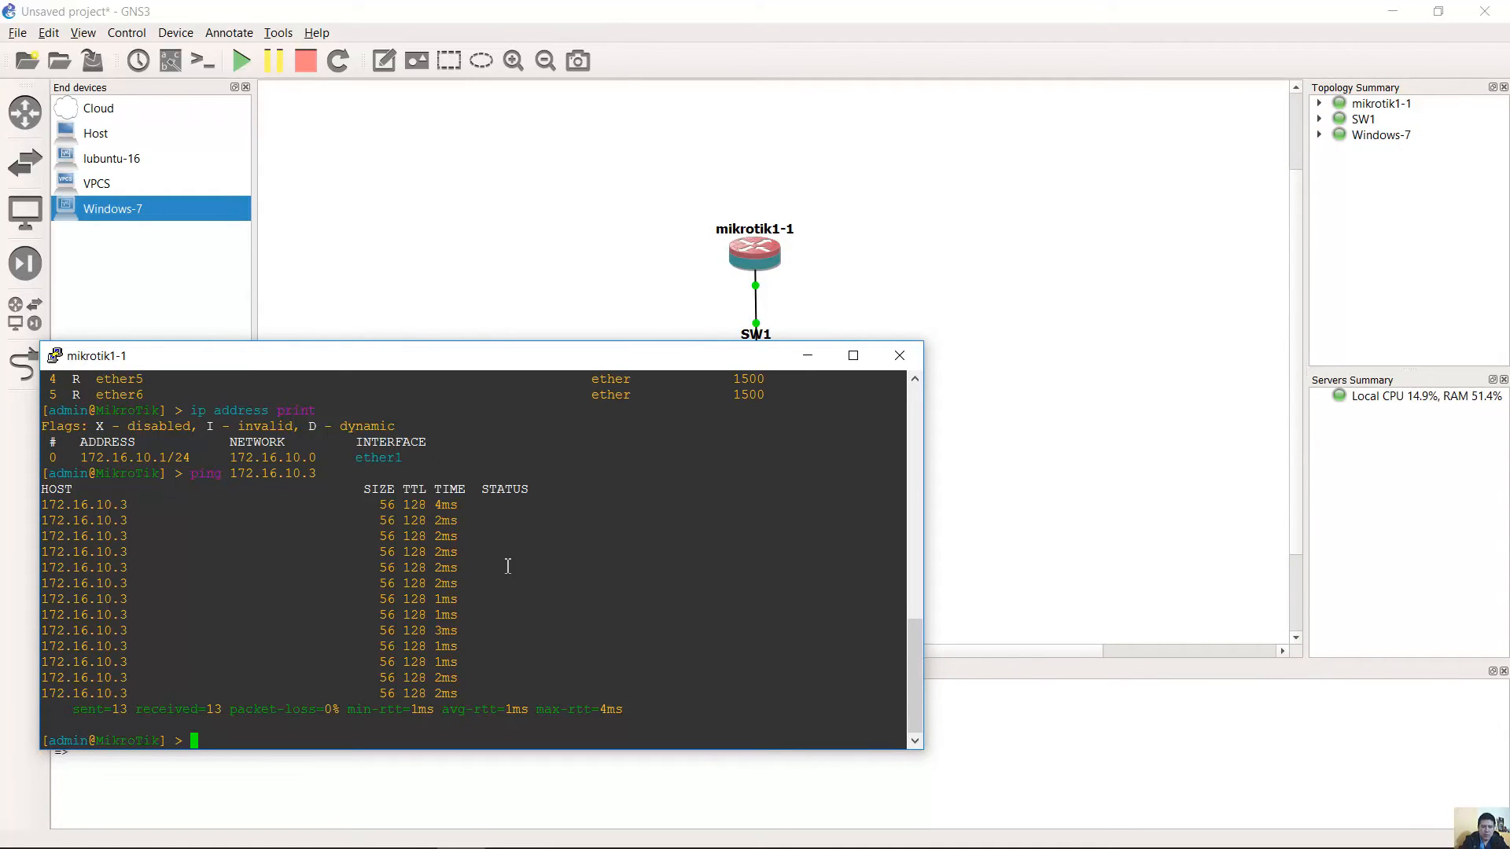
type("system shutdown")
key("Return")
type("y")
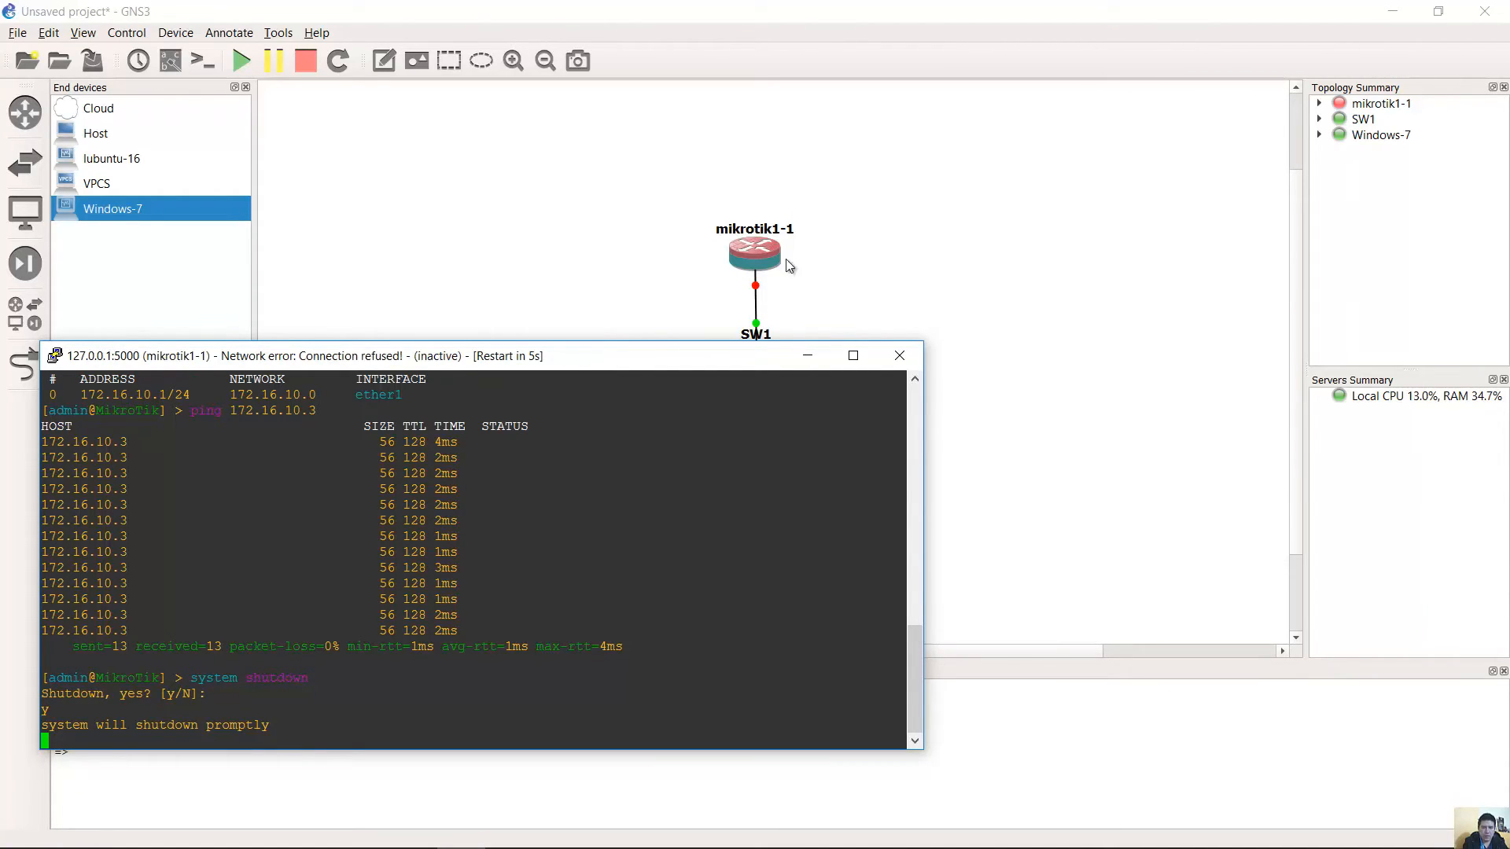
Close the router console, stop all nodes, confirm both are stopped, and minimize GNS3.
left_click(898, 358)
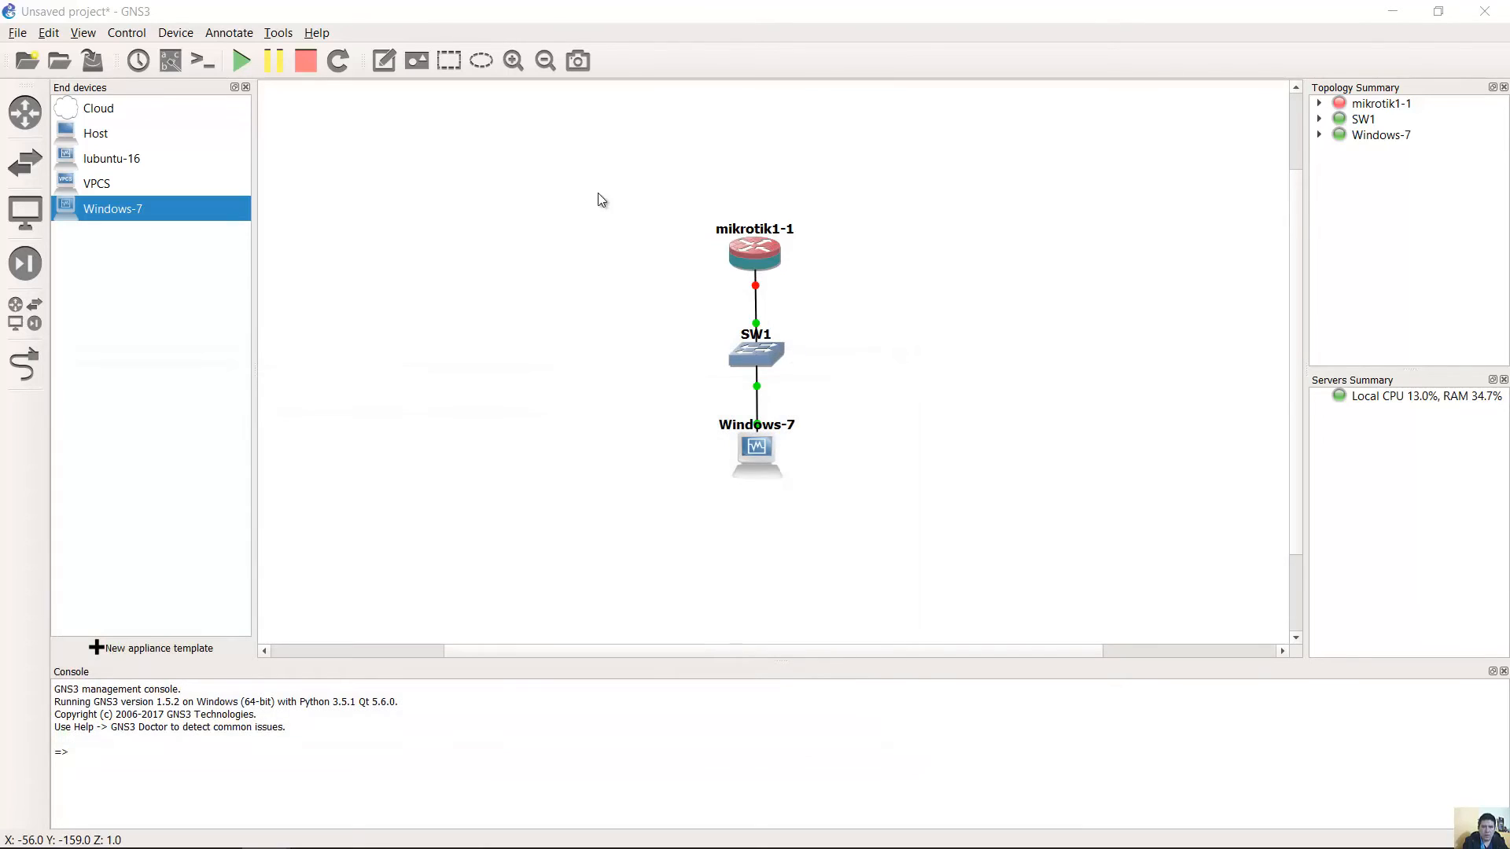
left_click(307, 63)
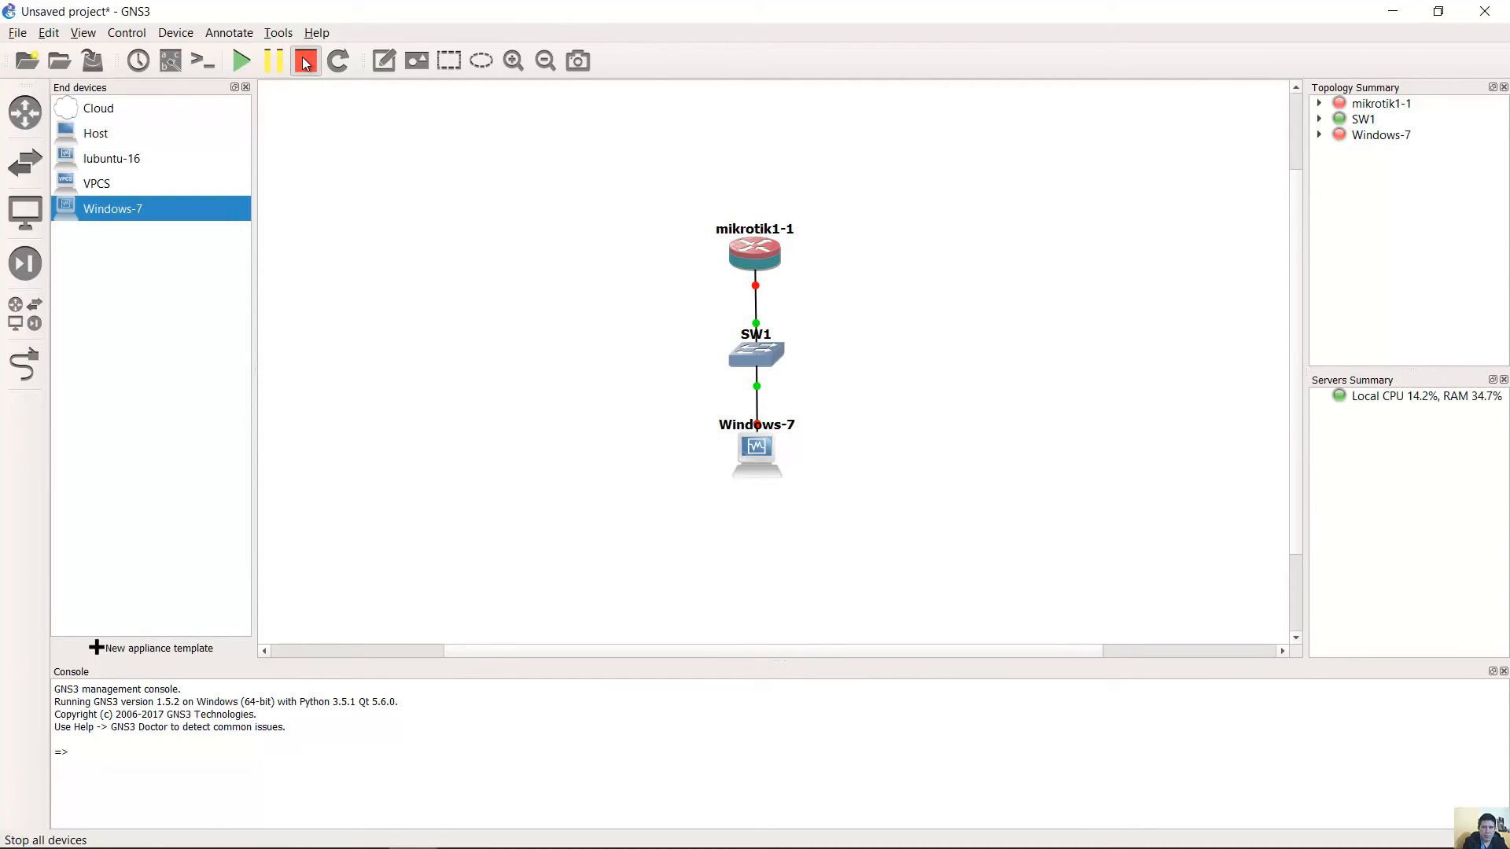
left_click(1387, 104)
left_click(1385, 139)
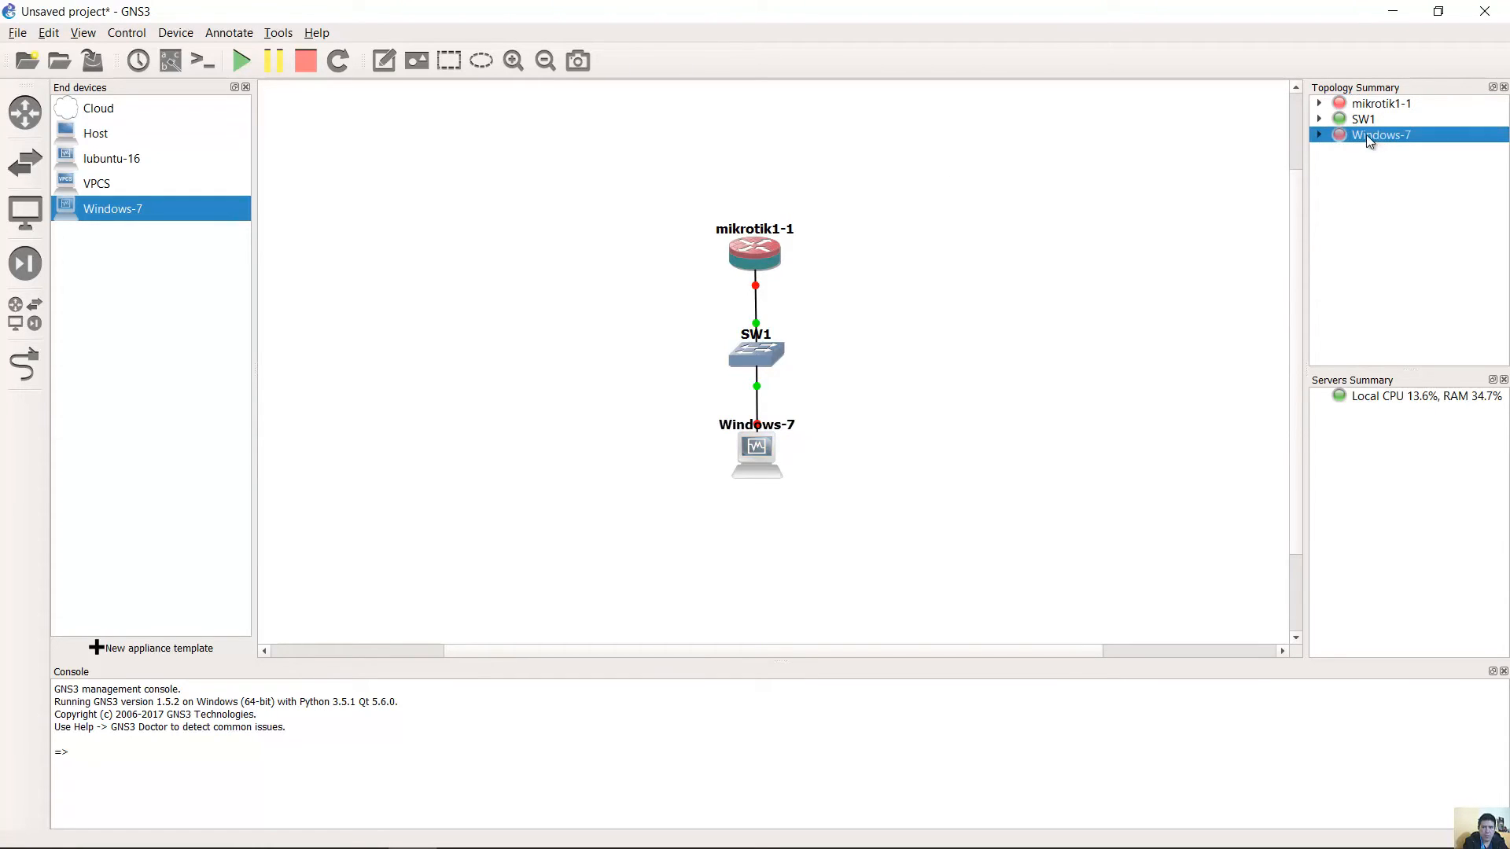
left_click(1381, 104)
left_click(1378, 139)
left_click(1381, 109)
left_click(1383, 134)
left_click(1393, 17)
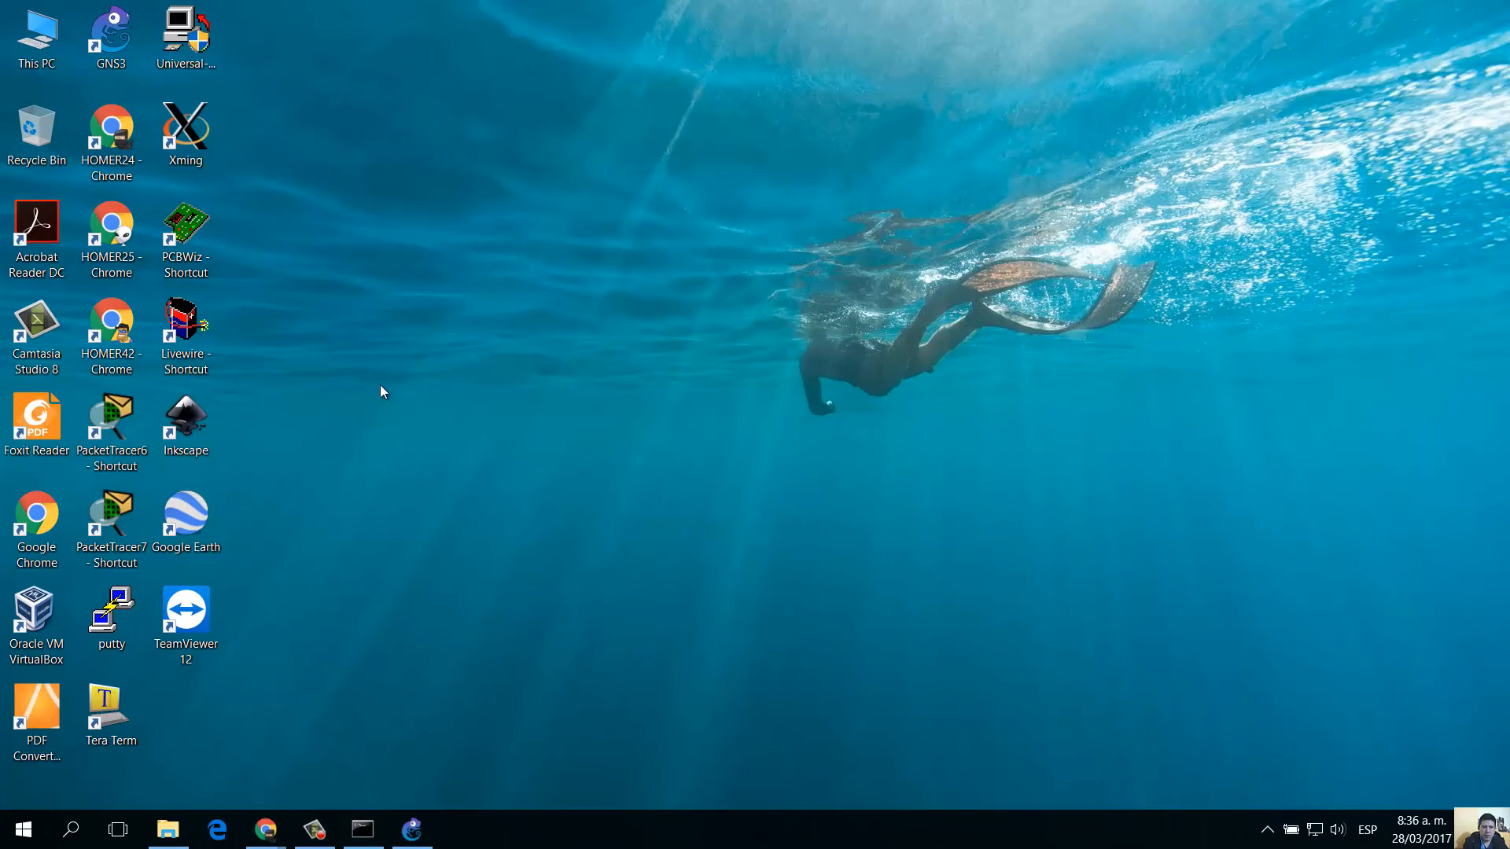
Launch VirtualBox, dismiss the update and disk-image notices, and select the Windows-7 VM.
double_click(41, 617)
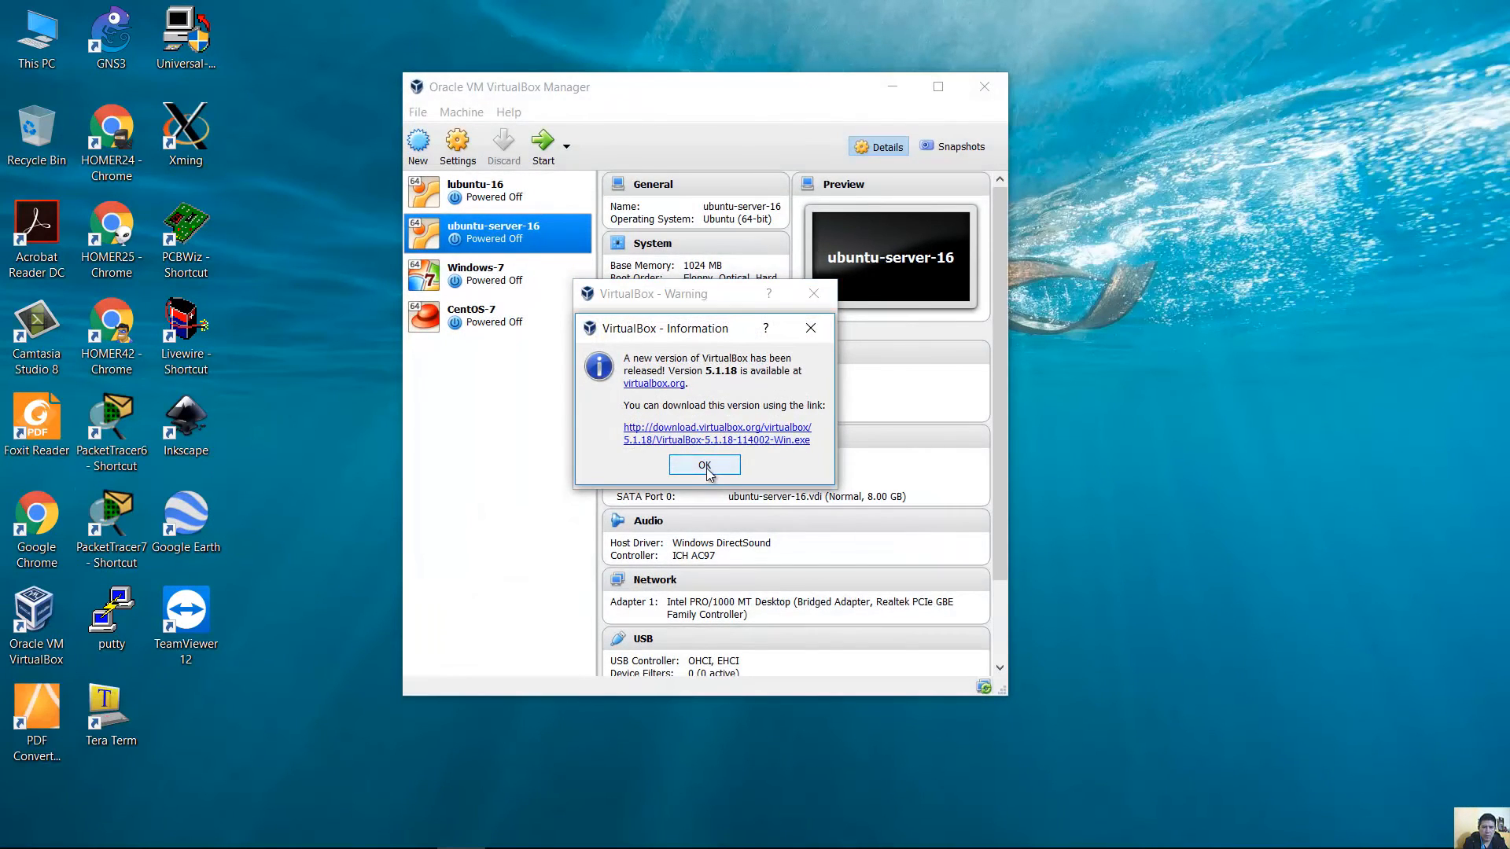
left_click(705, 467)
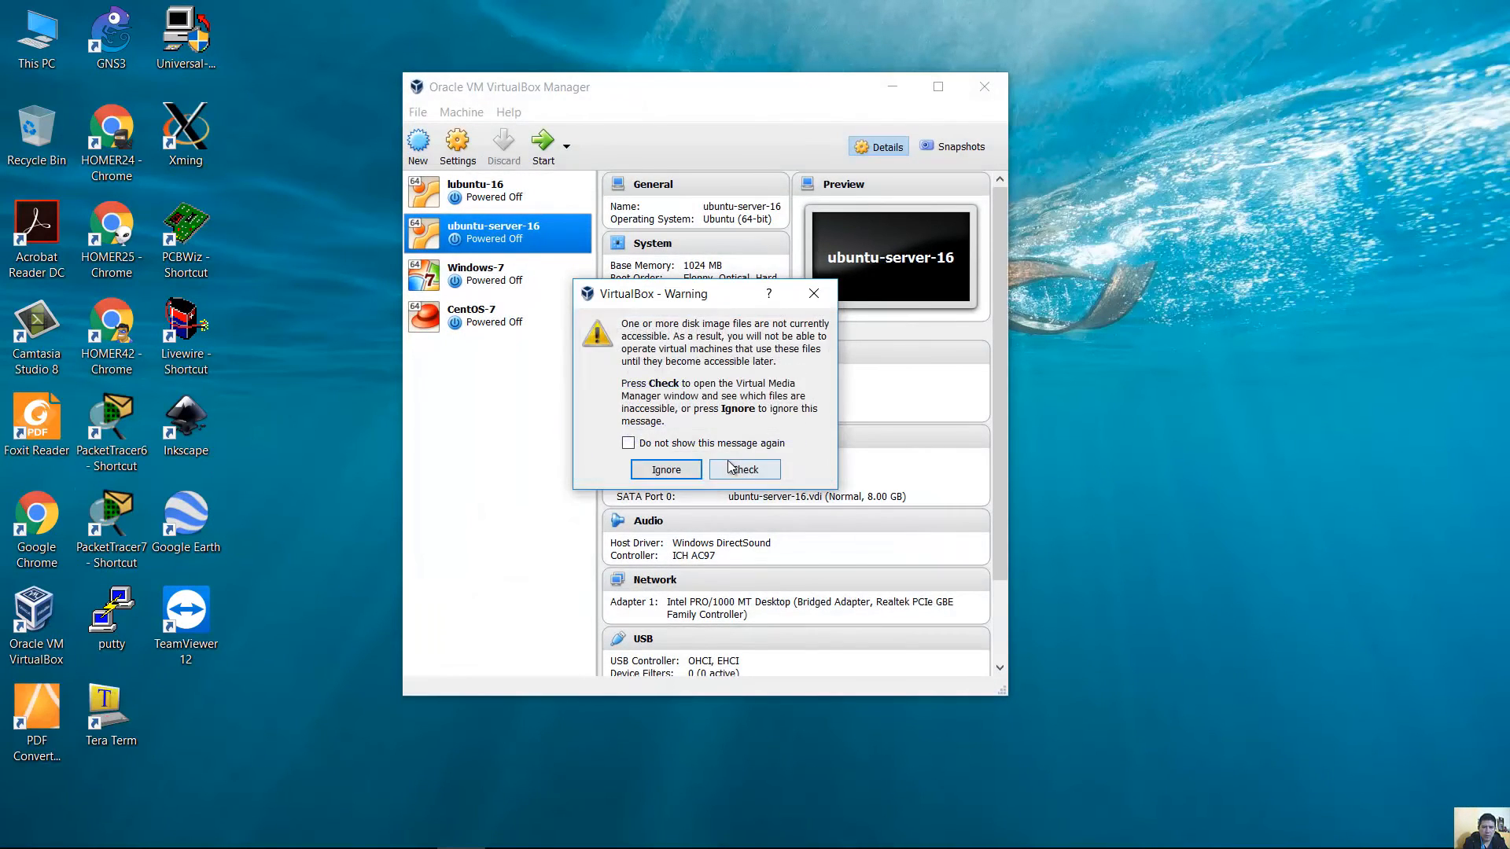
left_click(686, 472)
left_click(519, 280)
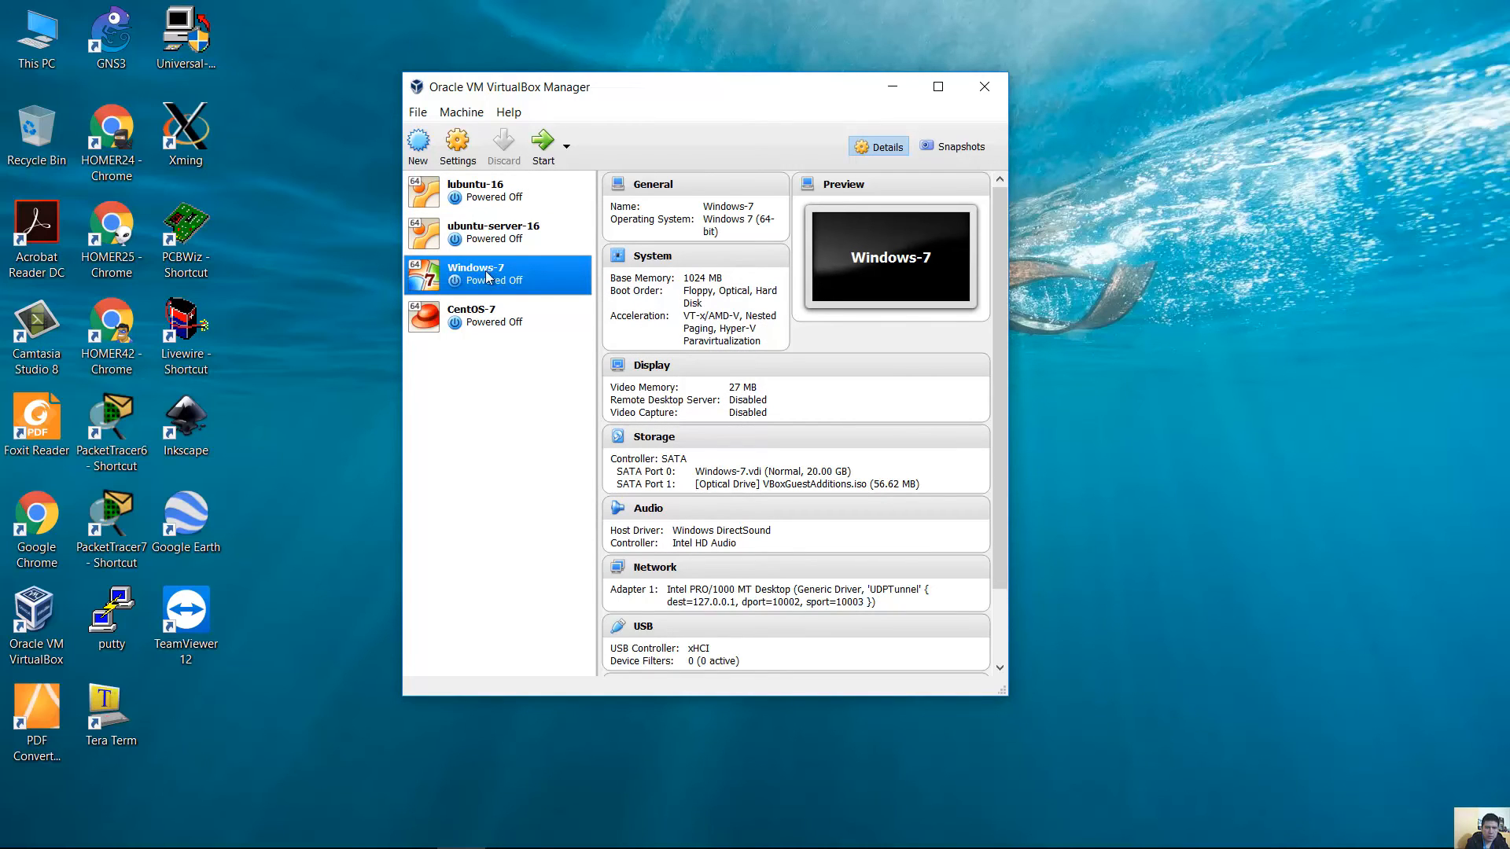
Set Adapter 1 to Bridged Adapter on Realtek PCIe GBE Family Controller and save.
left_click(468, 152)
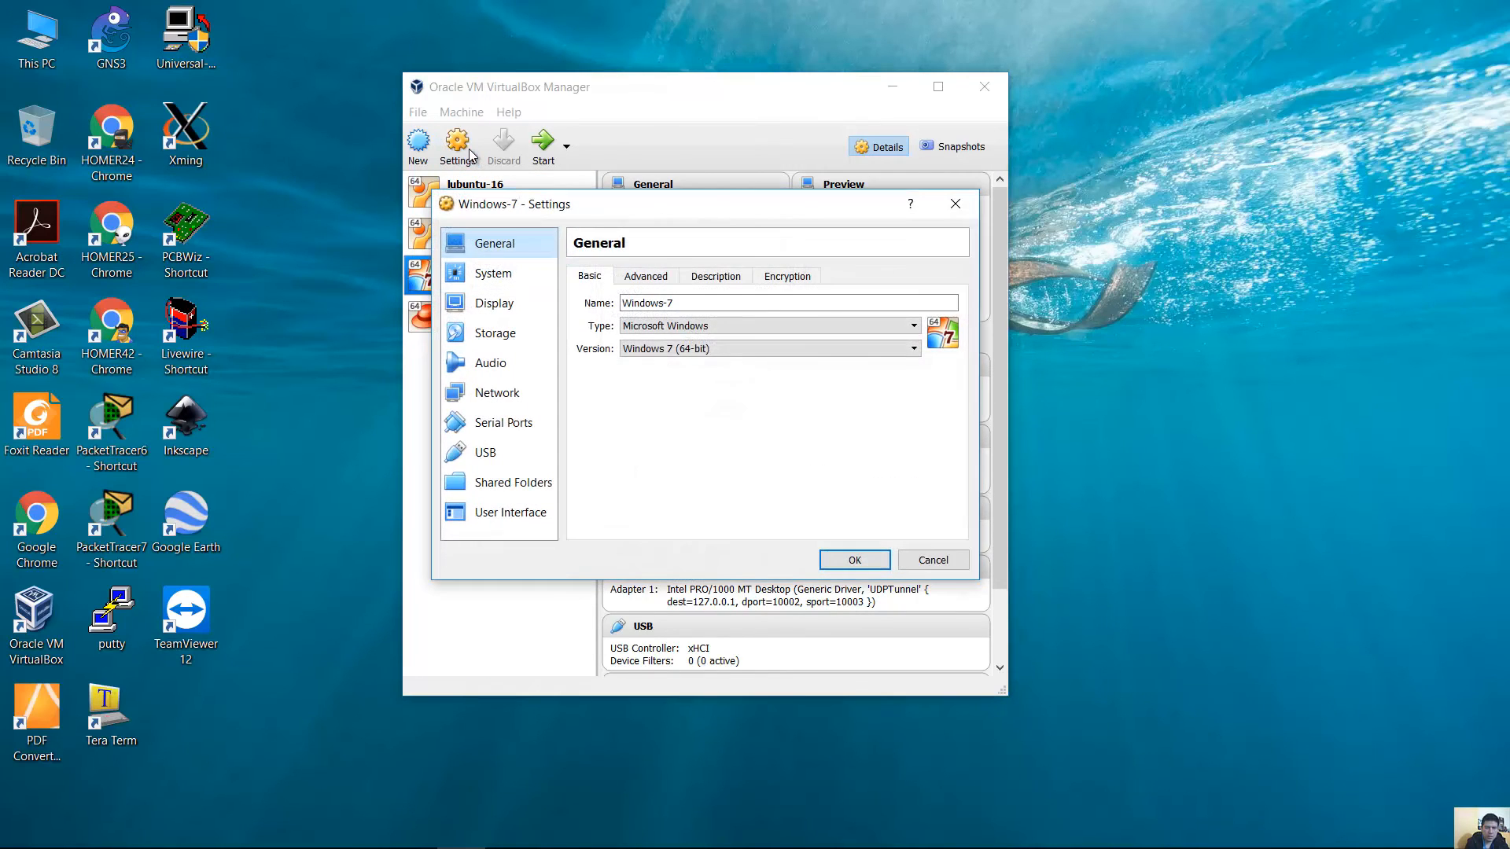
left_click(525, 391)
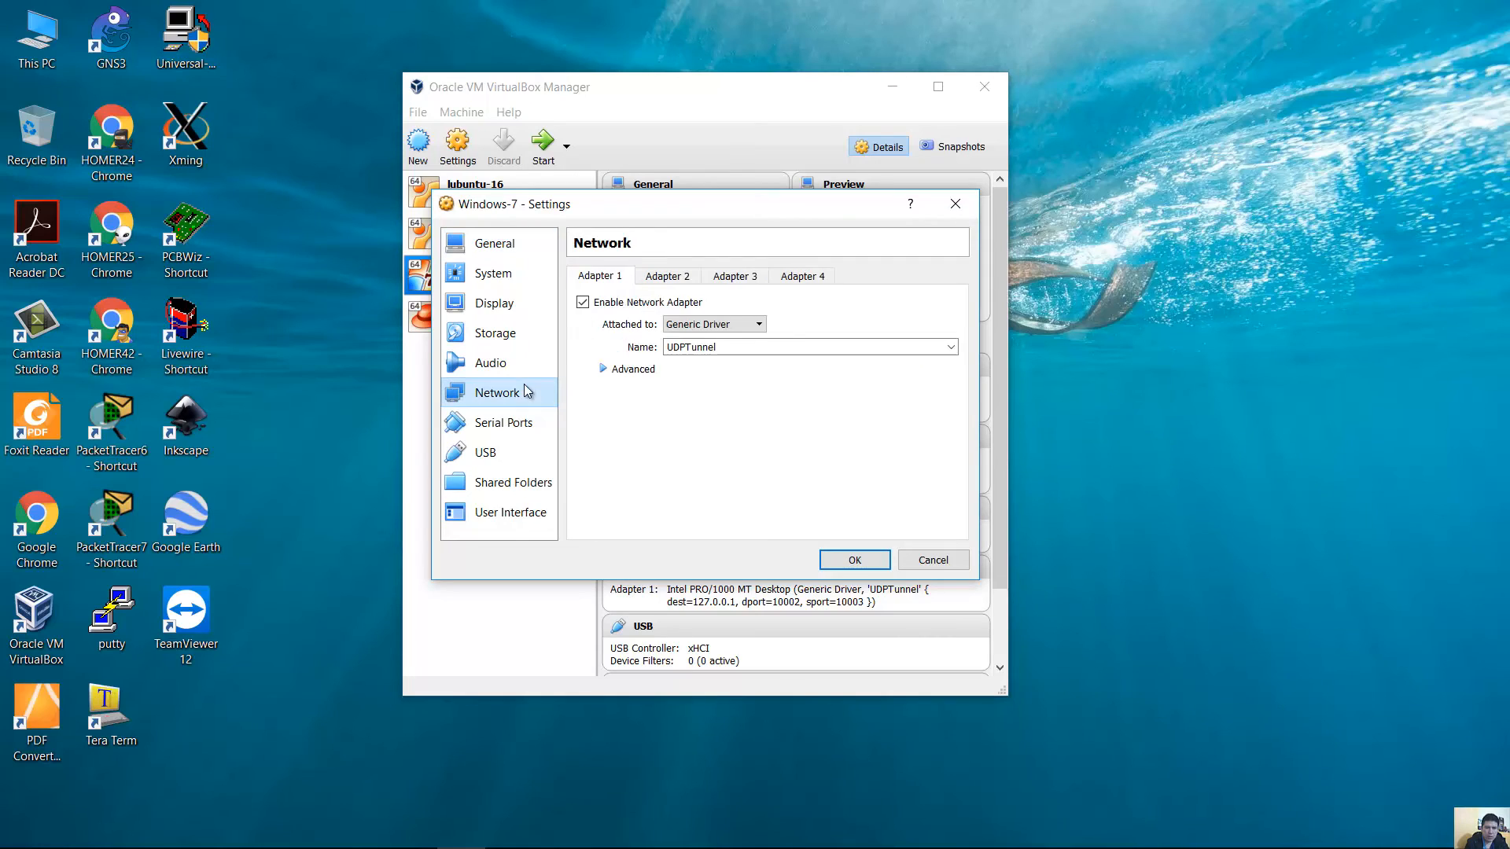
left_click(727, 326)
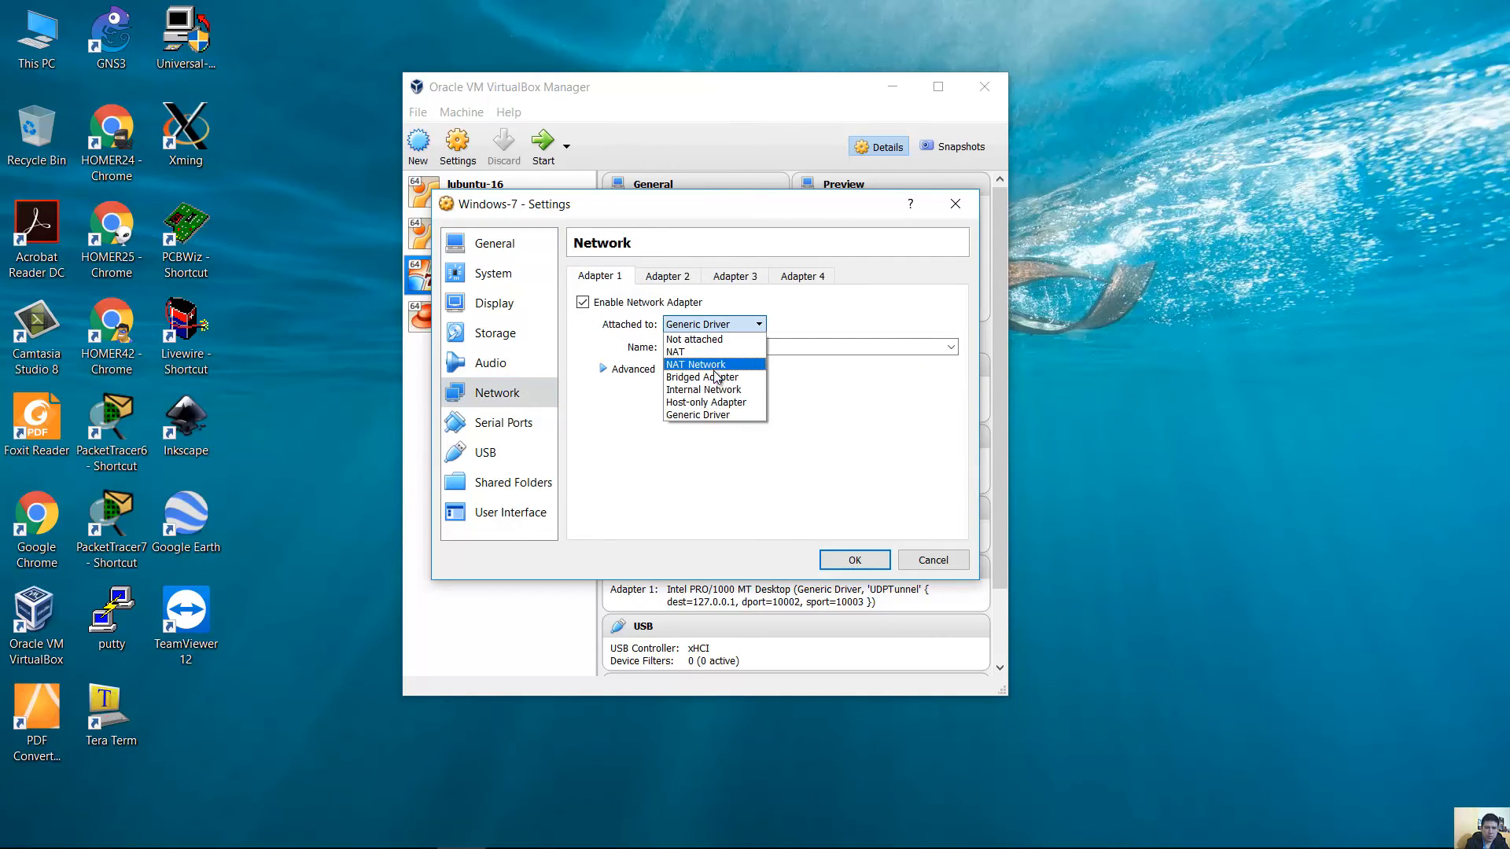
left_click(715, 377)
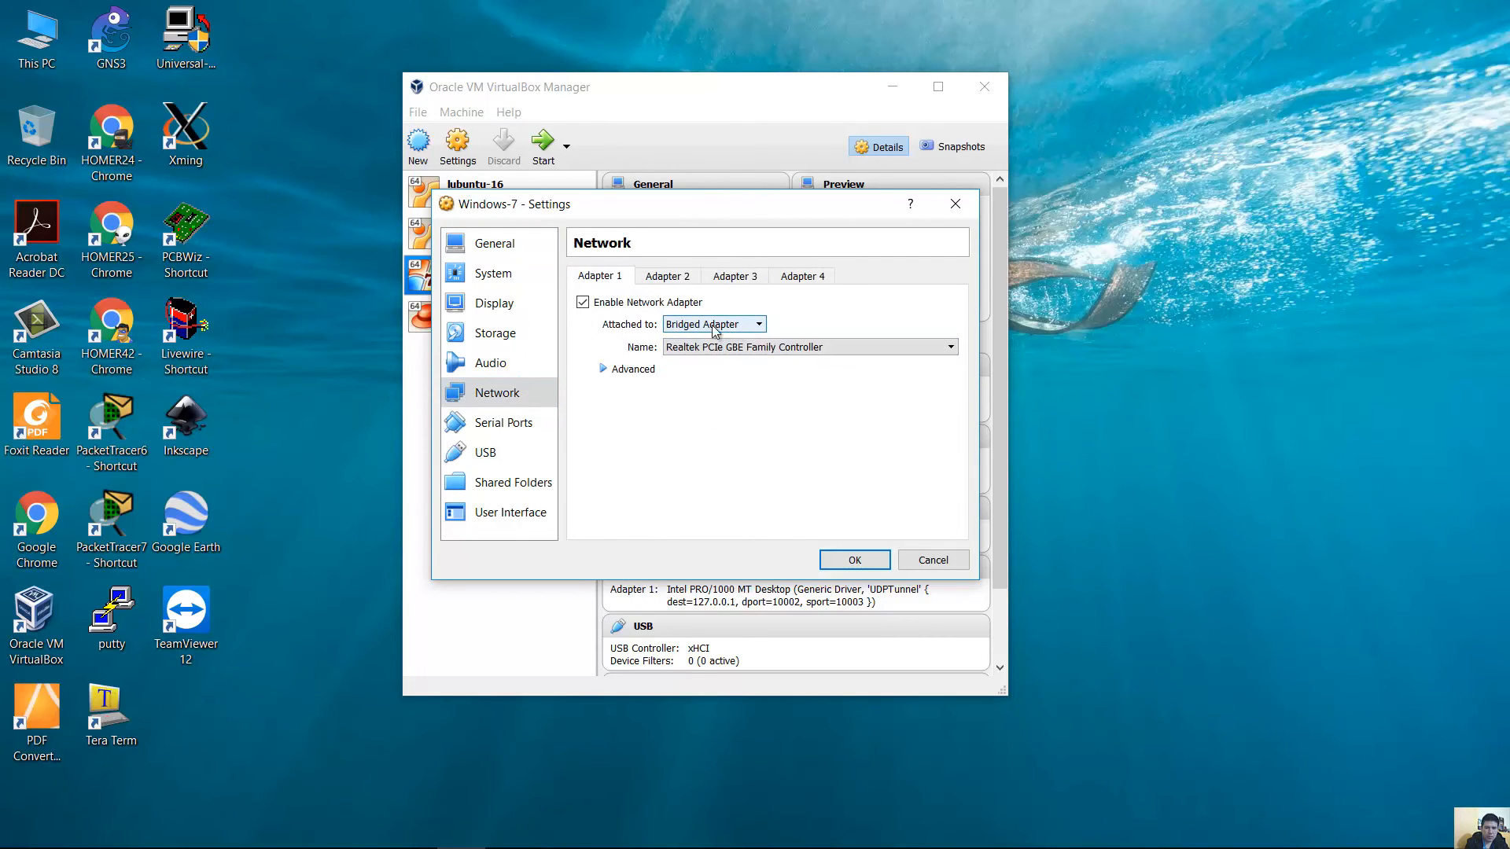
left_click(718, 348)
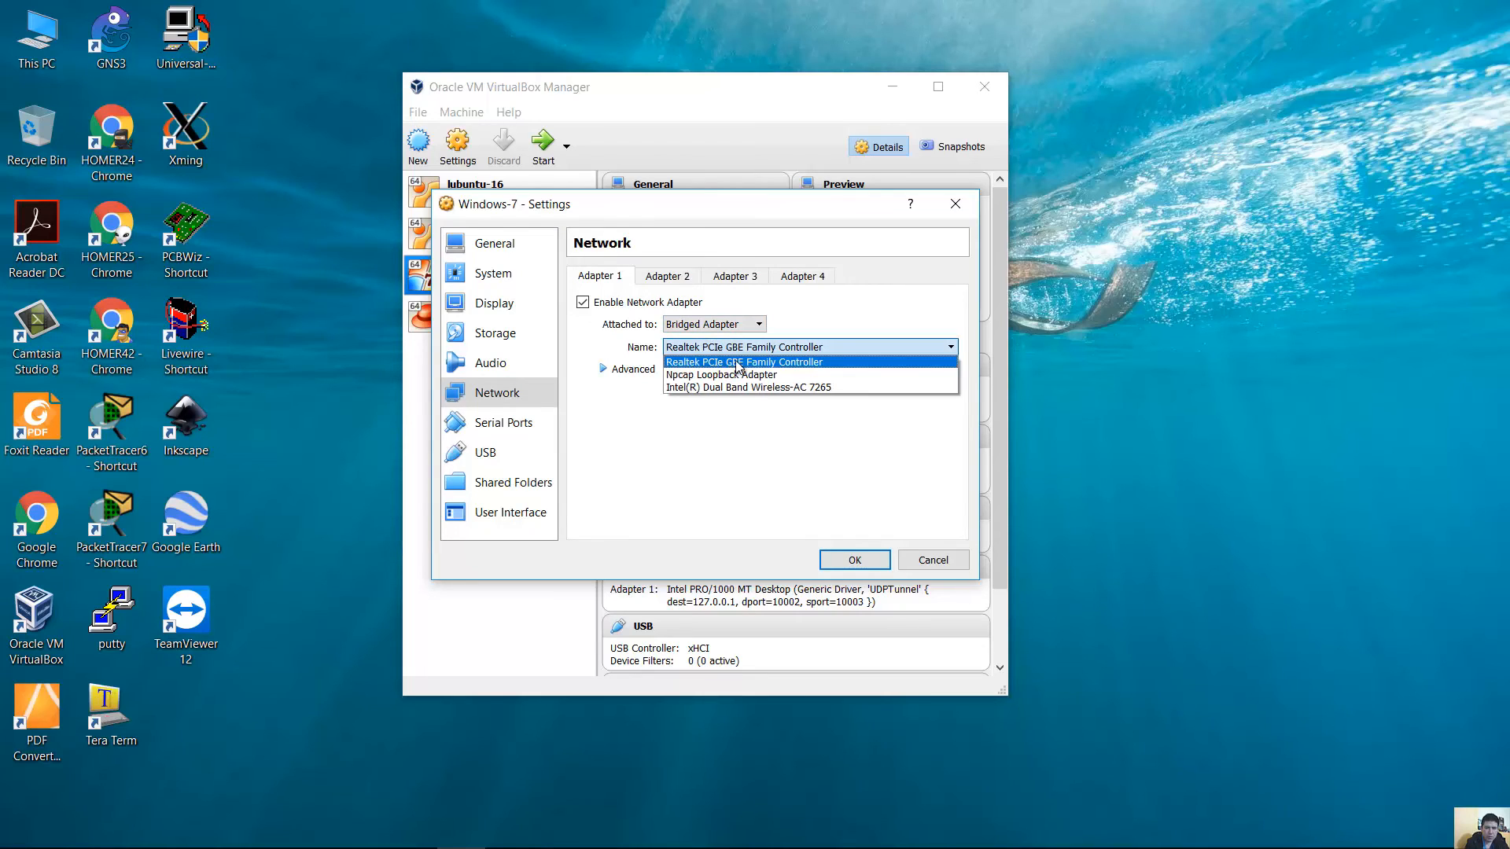
left_click(738, 363)
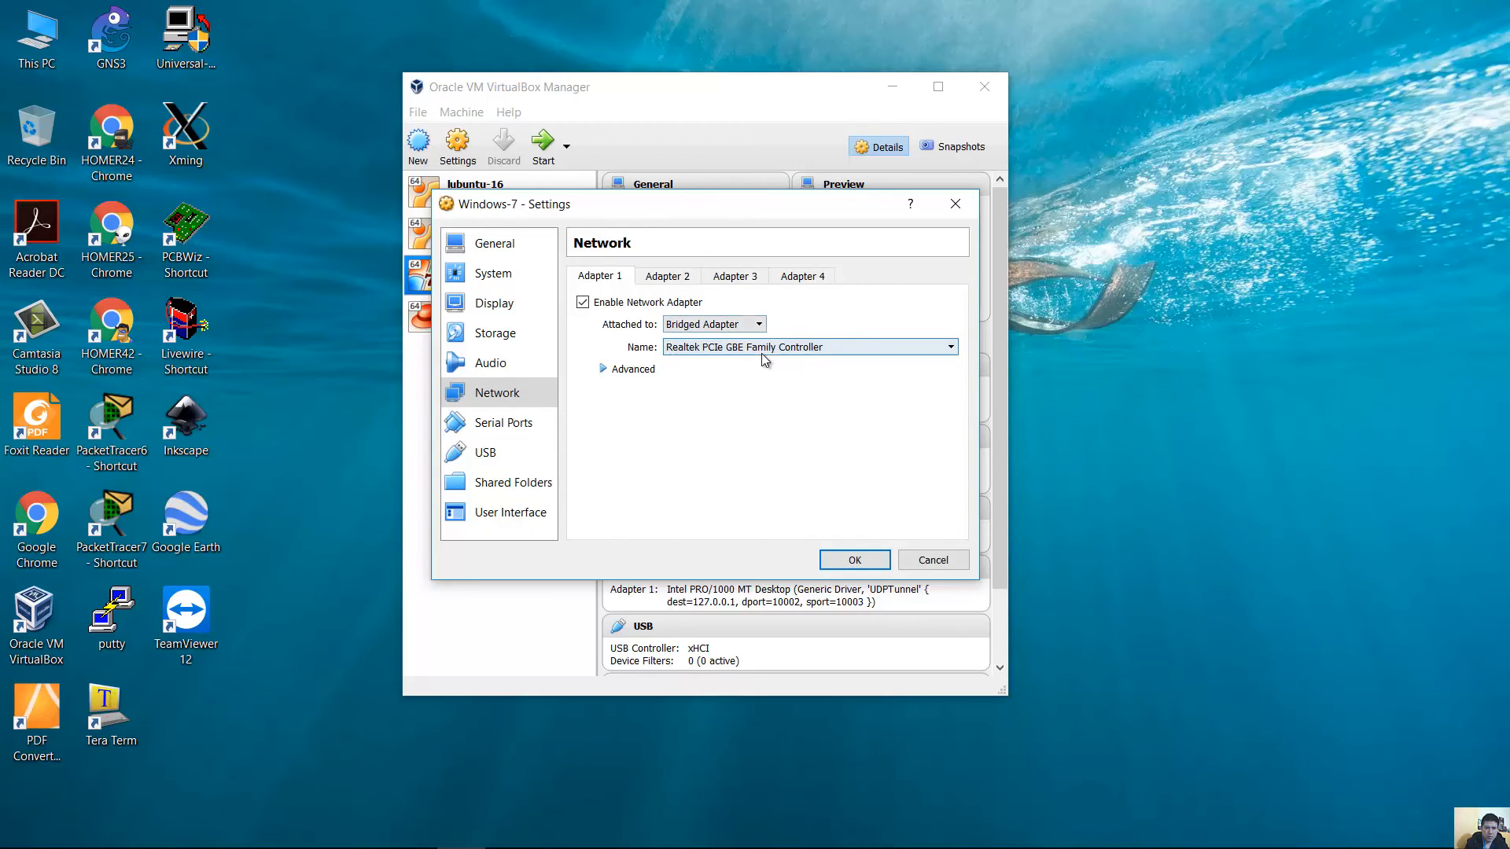
left_click(770, 351)
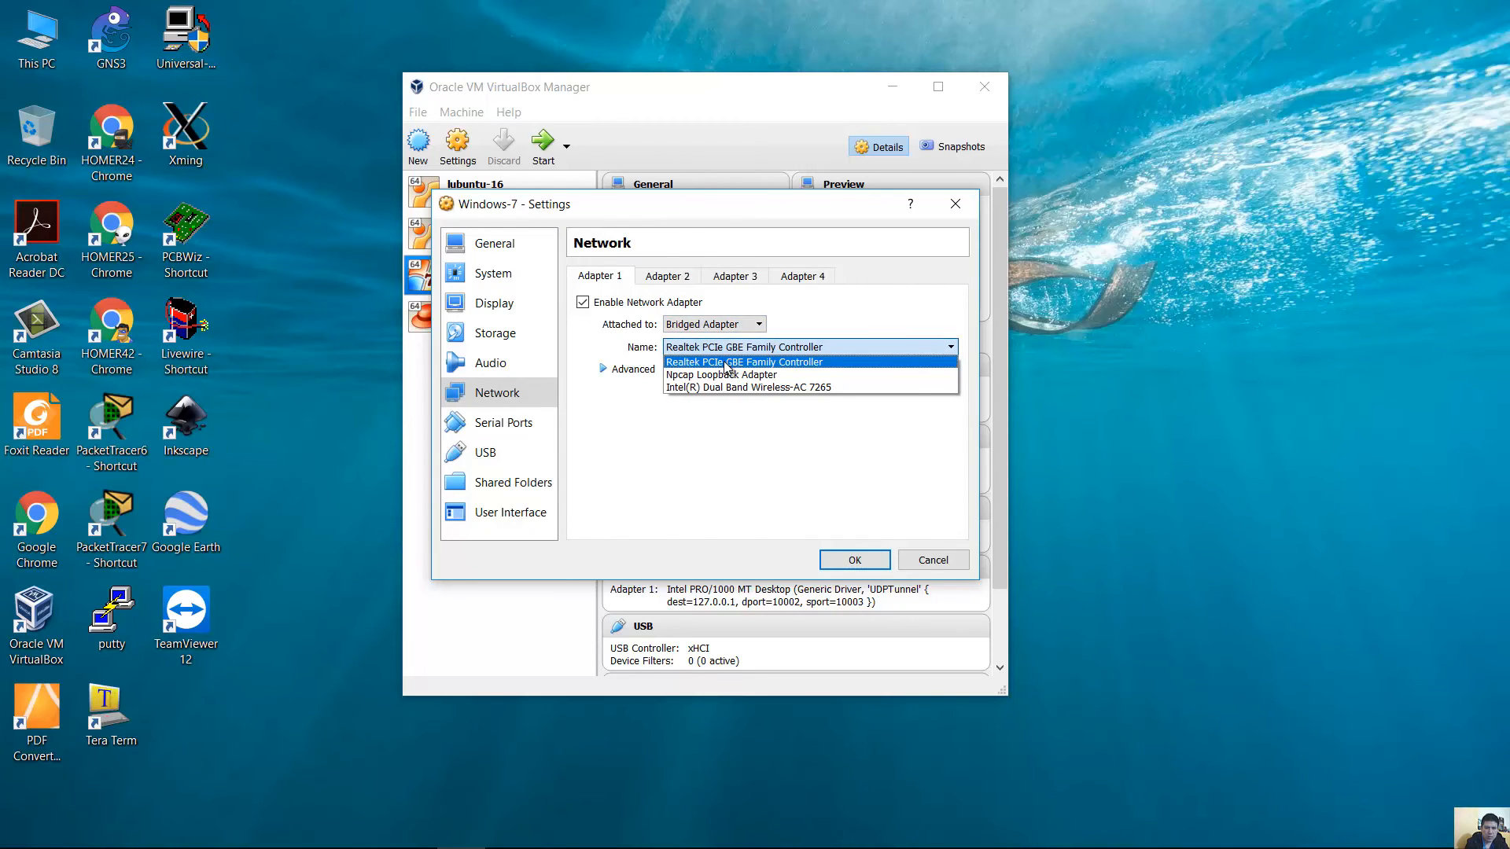
left_click(725, 363)
left_click(856, 562)
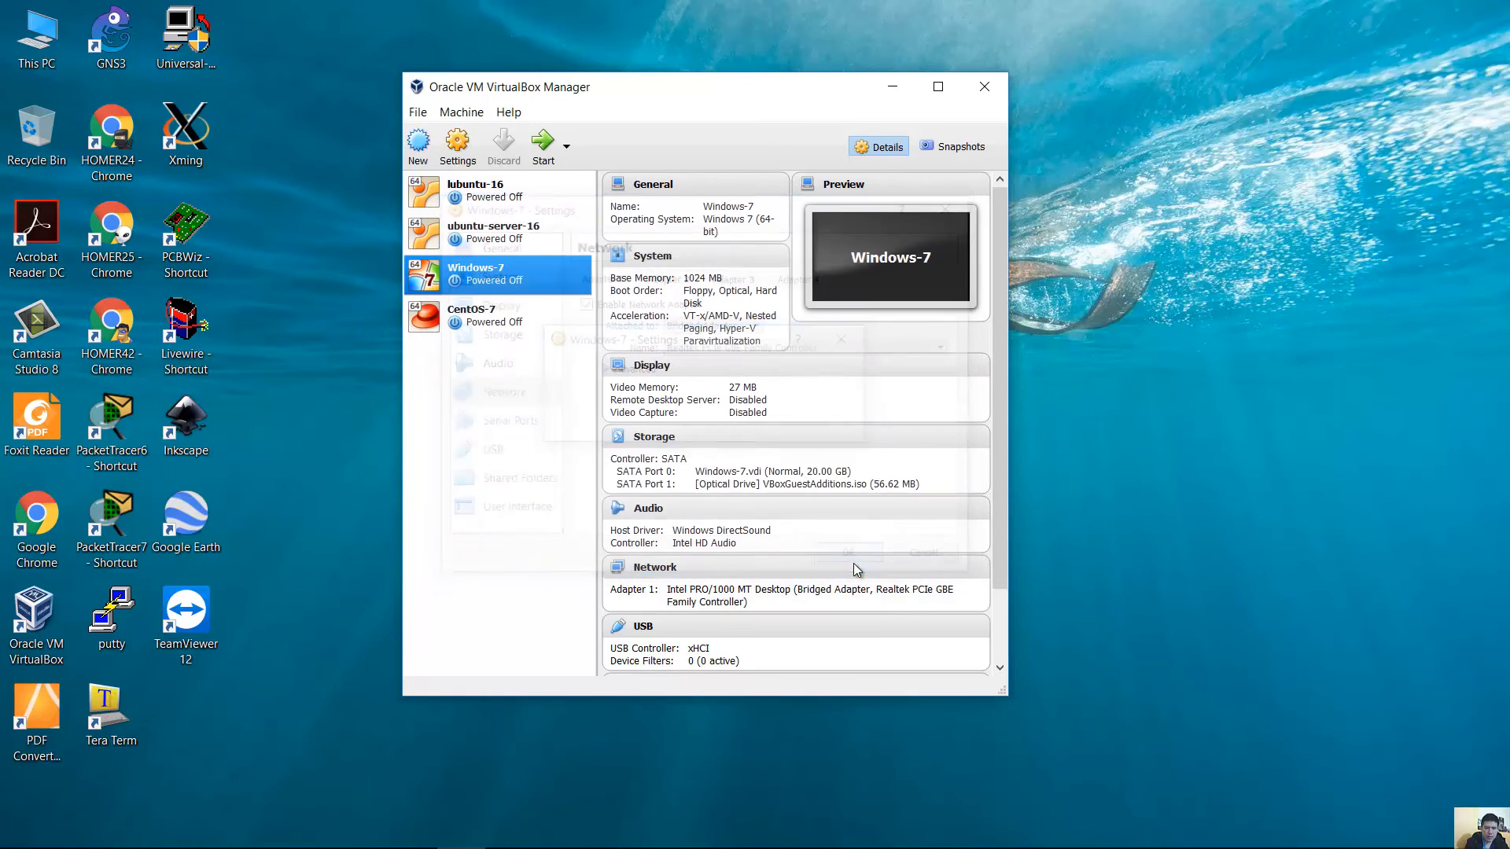
Start the Windows-7 VM, enlarge its window, and open the guest's network adapter settings.
left_click(543, 143)
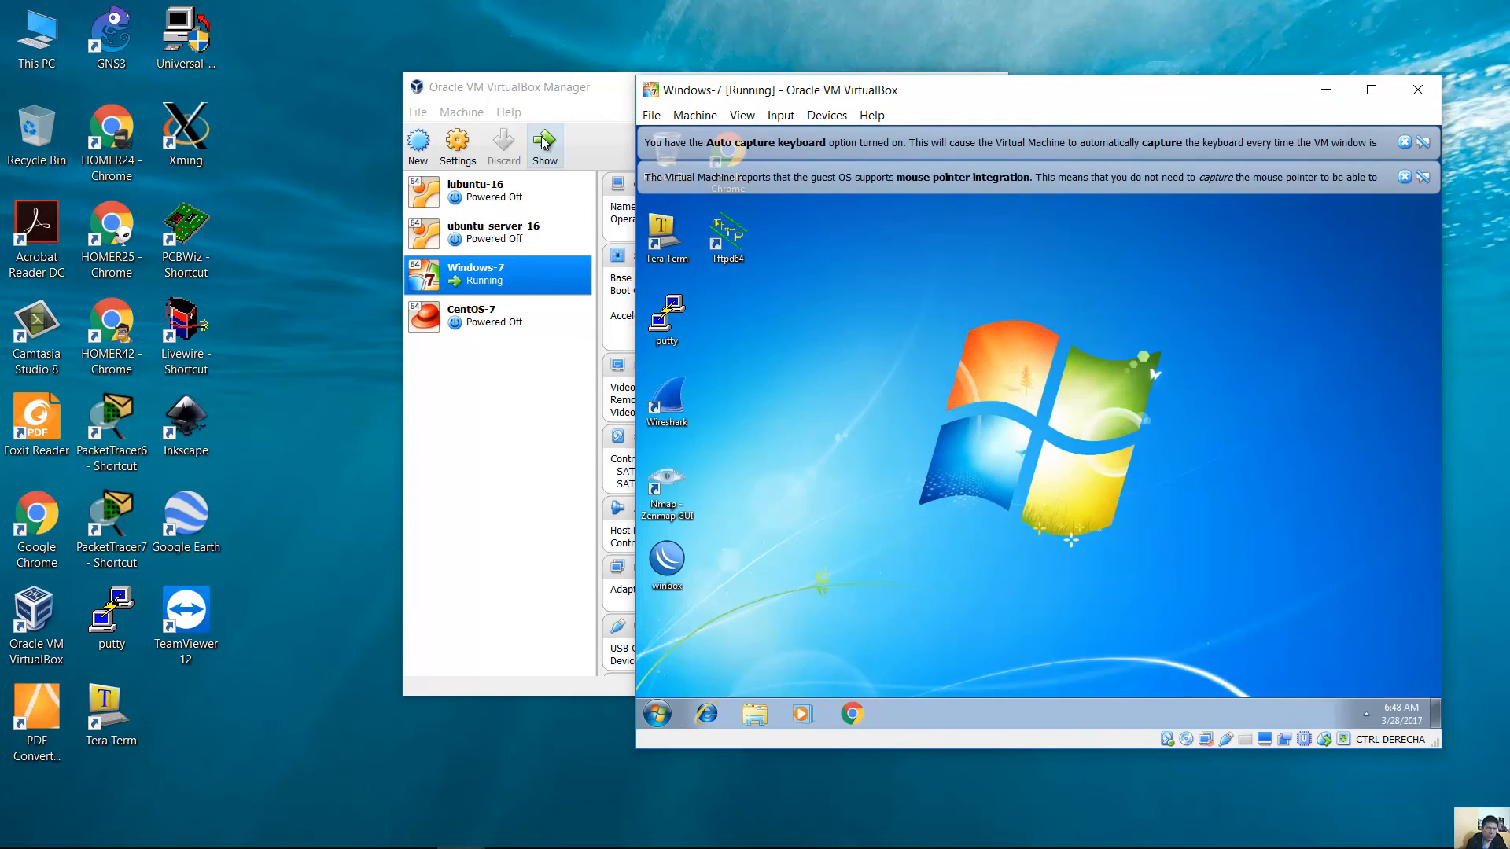
left_click(1404, 142)
left_click(1405, 142)
left_click_drag(636, 748, 114, 784)
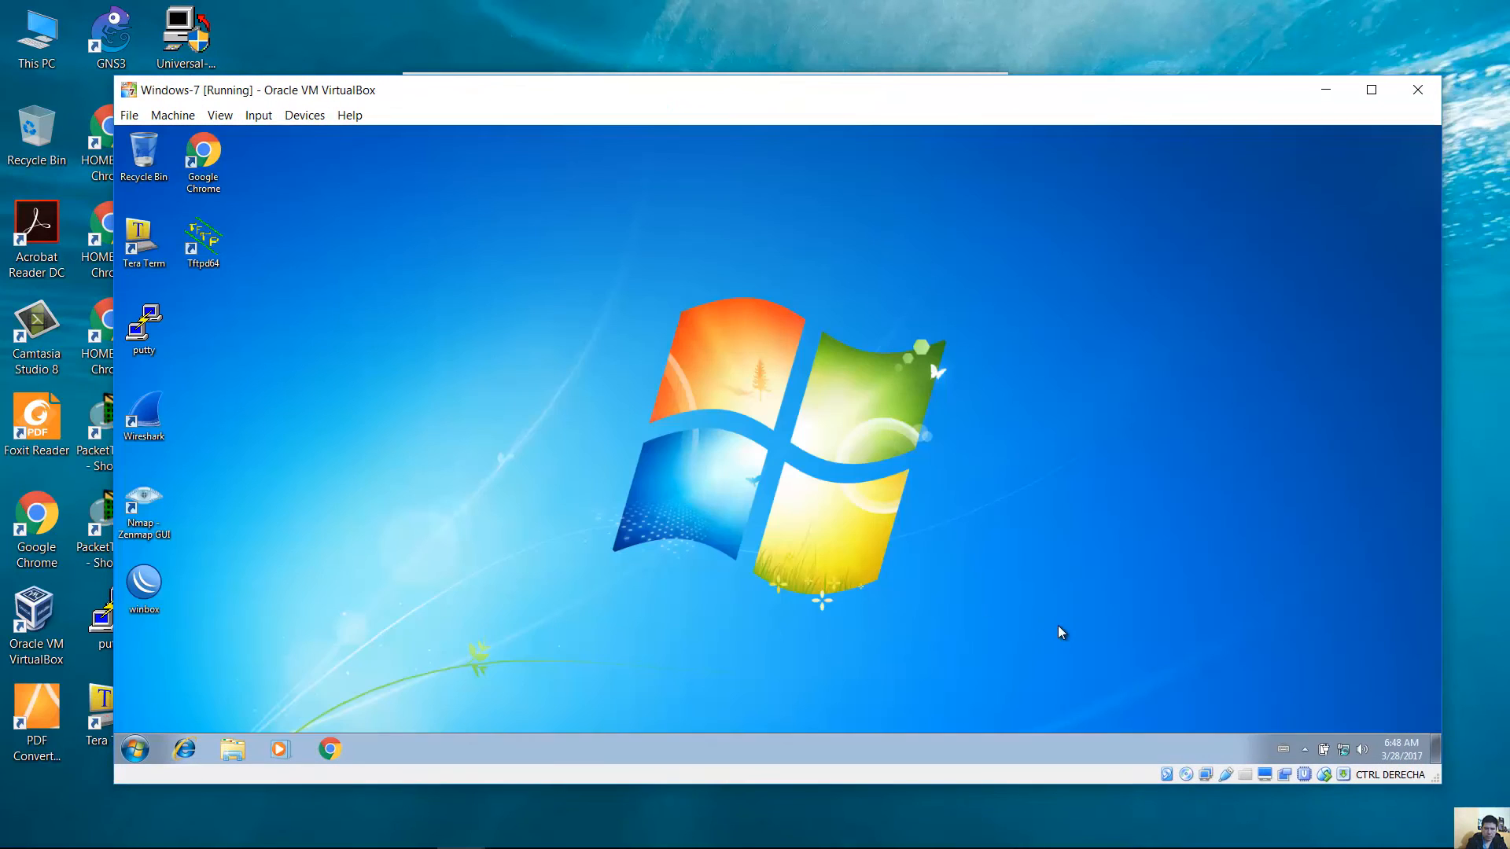
right_click(1343, 752)
left_click(1335, 737)
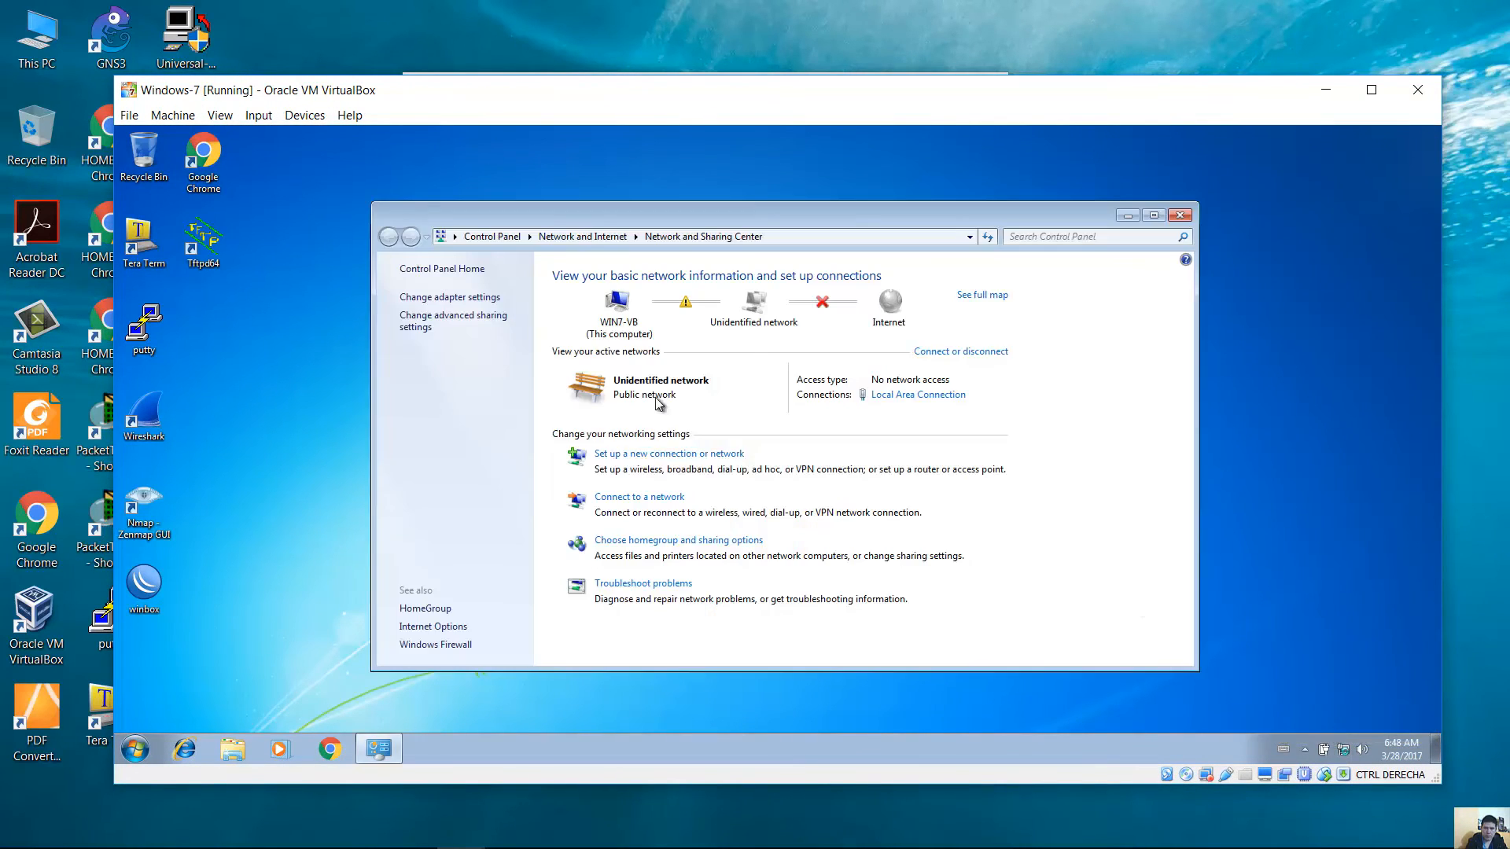
left_click(487, 298)
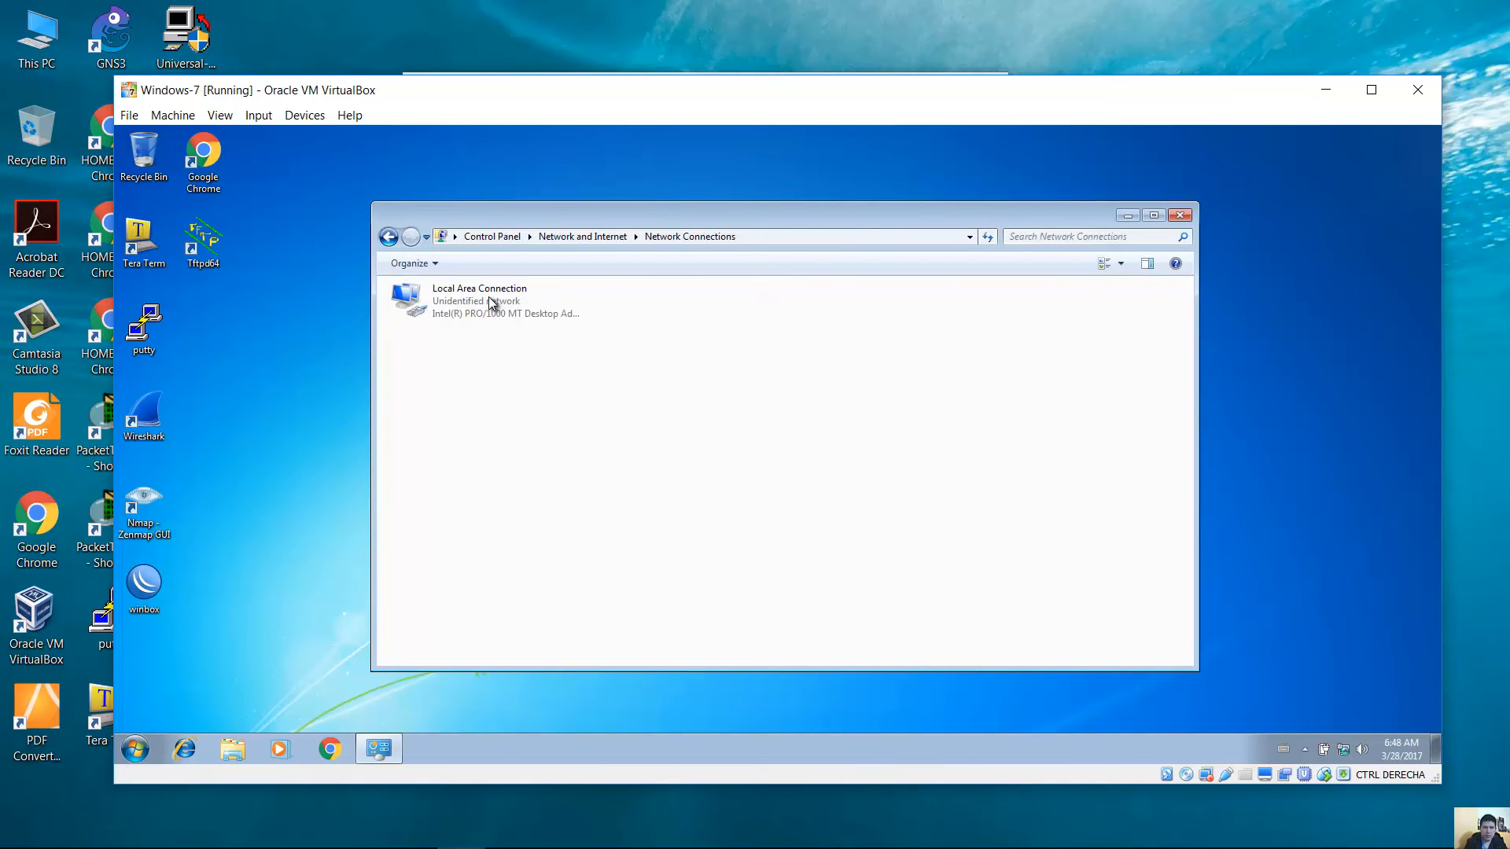
Set Local Area Connection IPv4 to obtain IP and DNS addresses automatically, then open Chrome.
right_click(445, 313)
left_click(537, 456)
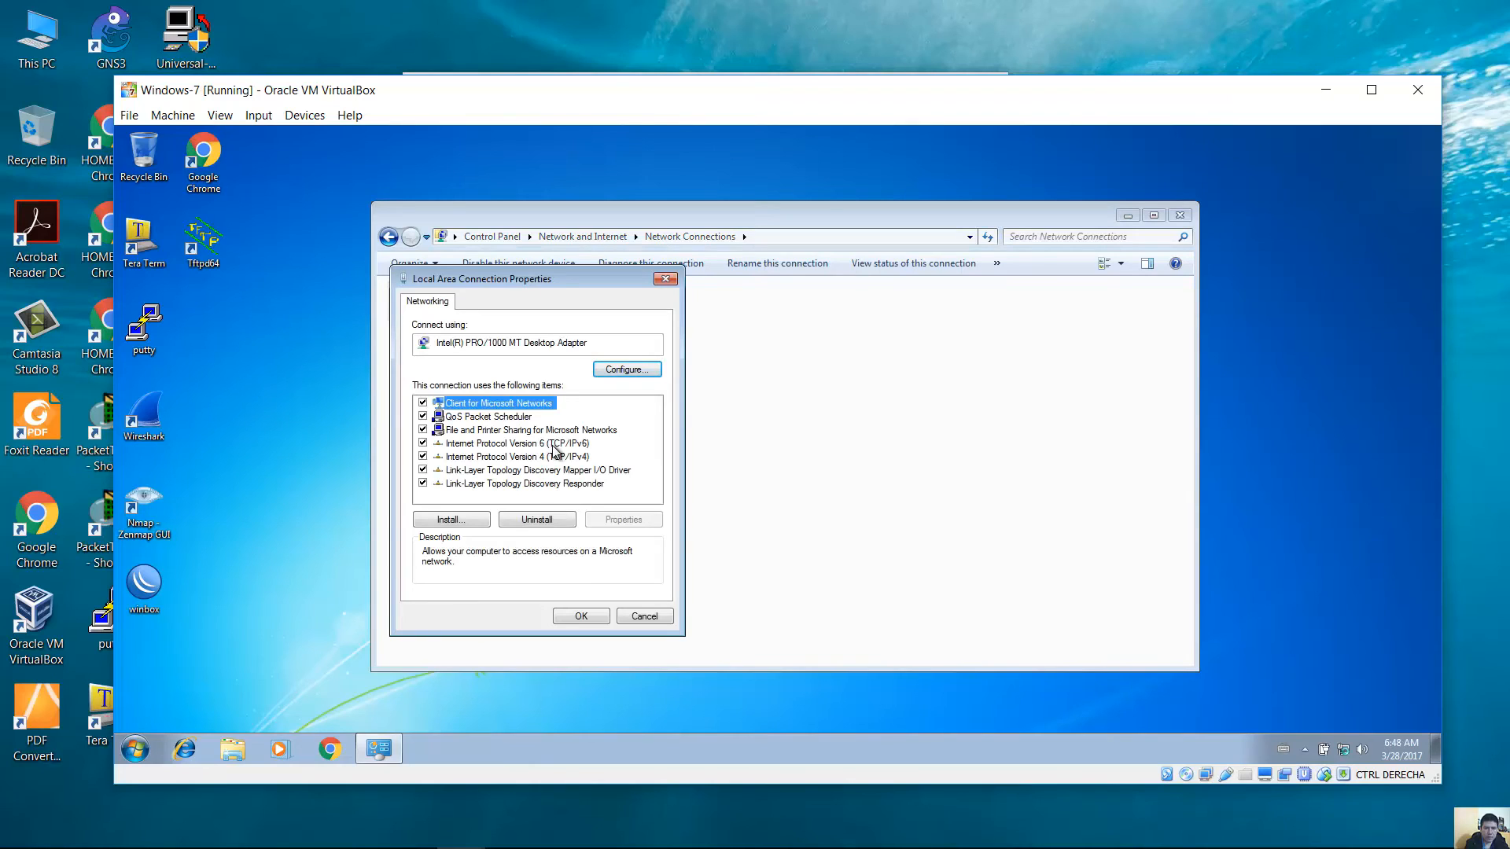
left_click(553, 445)
left_click(560, 457)
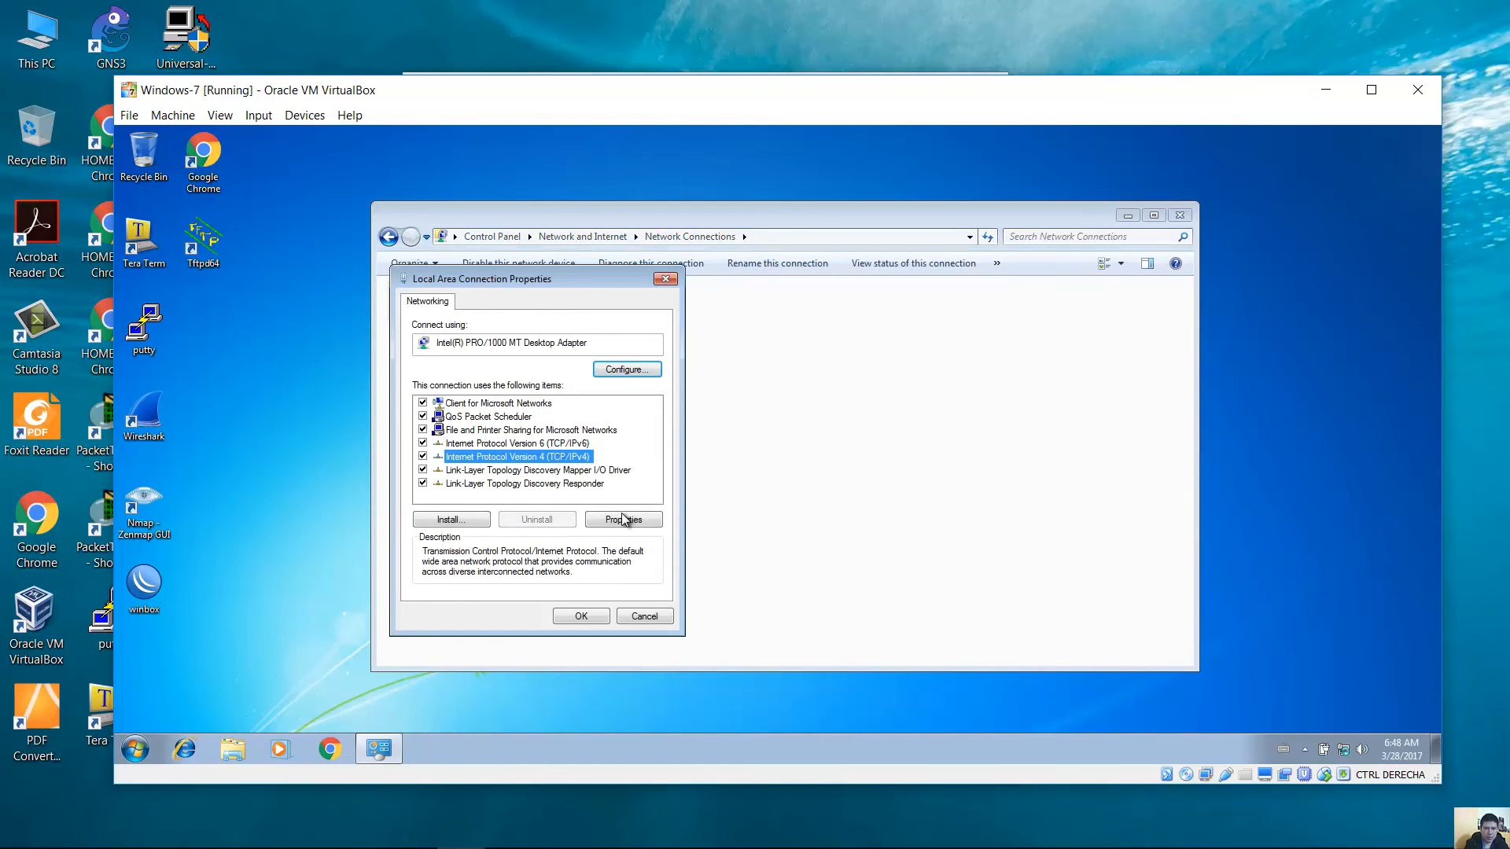
left_click(633, 522)
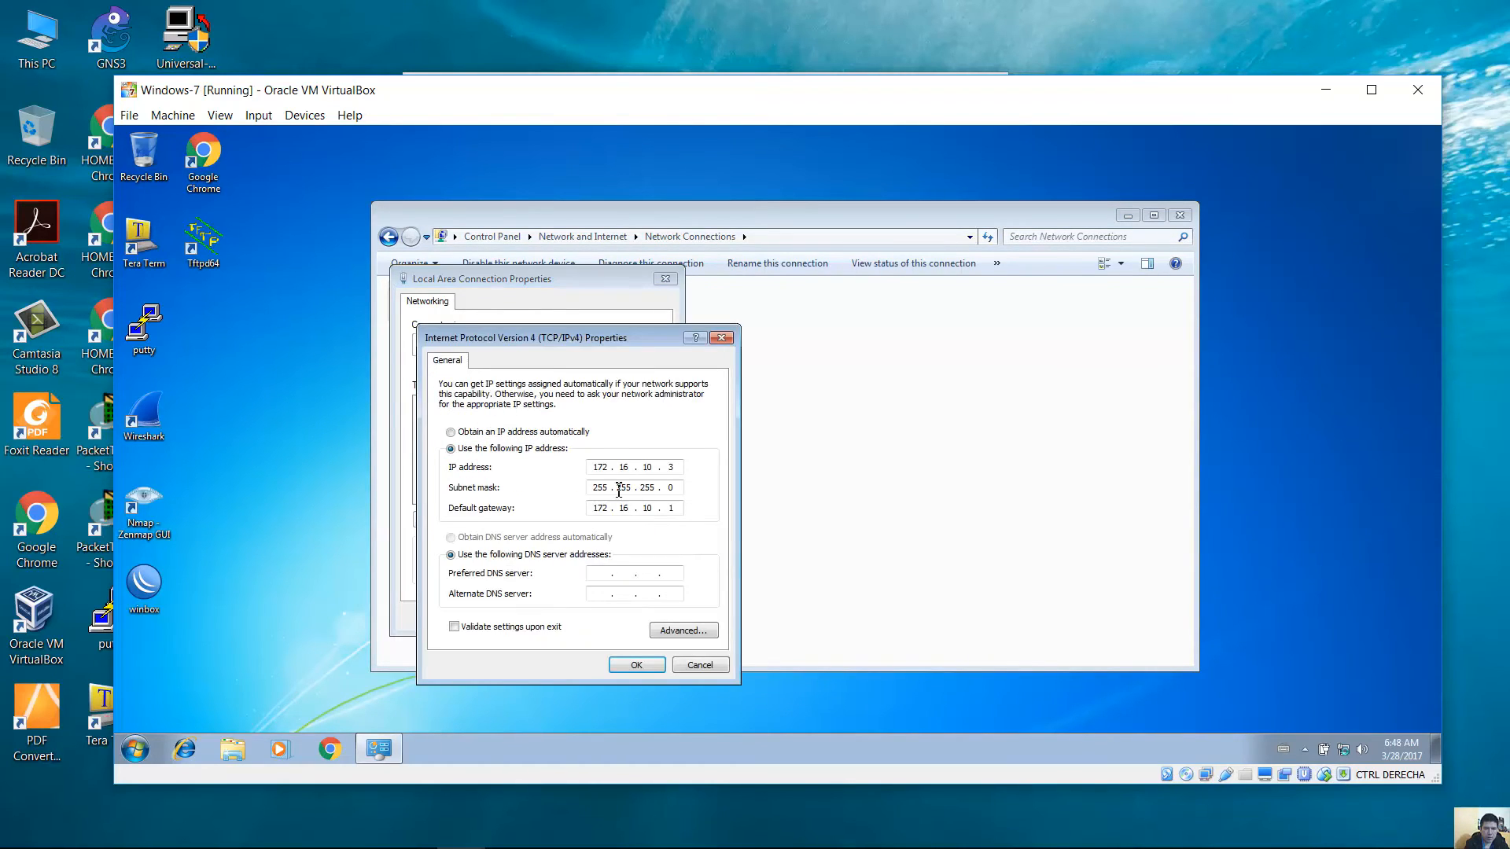
left_click(536, 433)
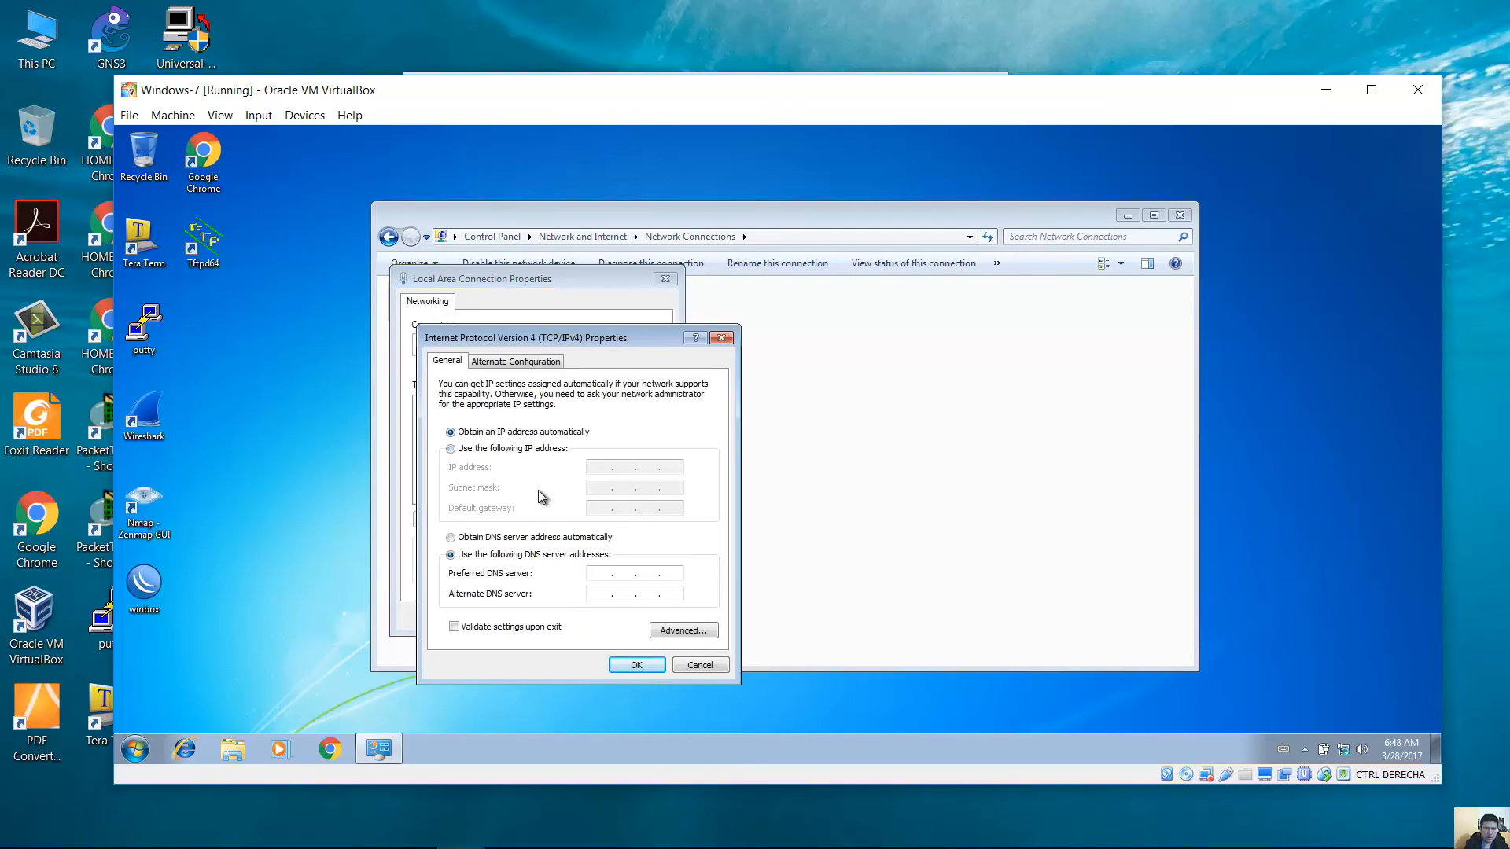
left_click(537, 537)
left_click(635, 664)
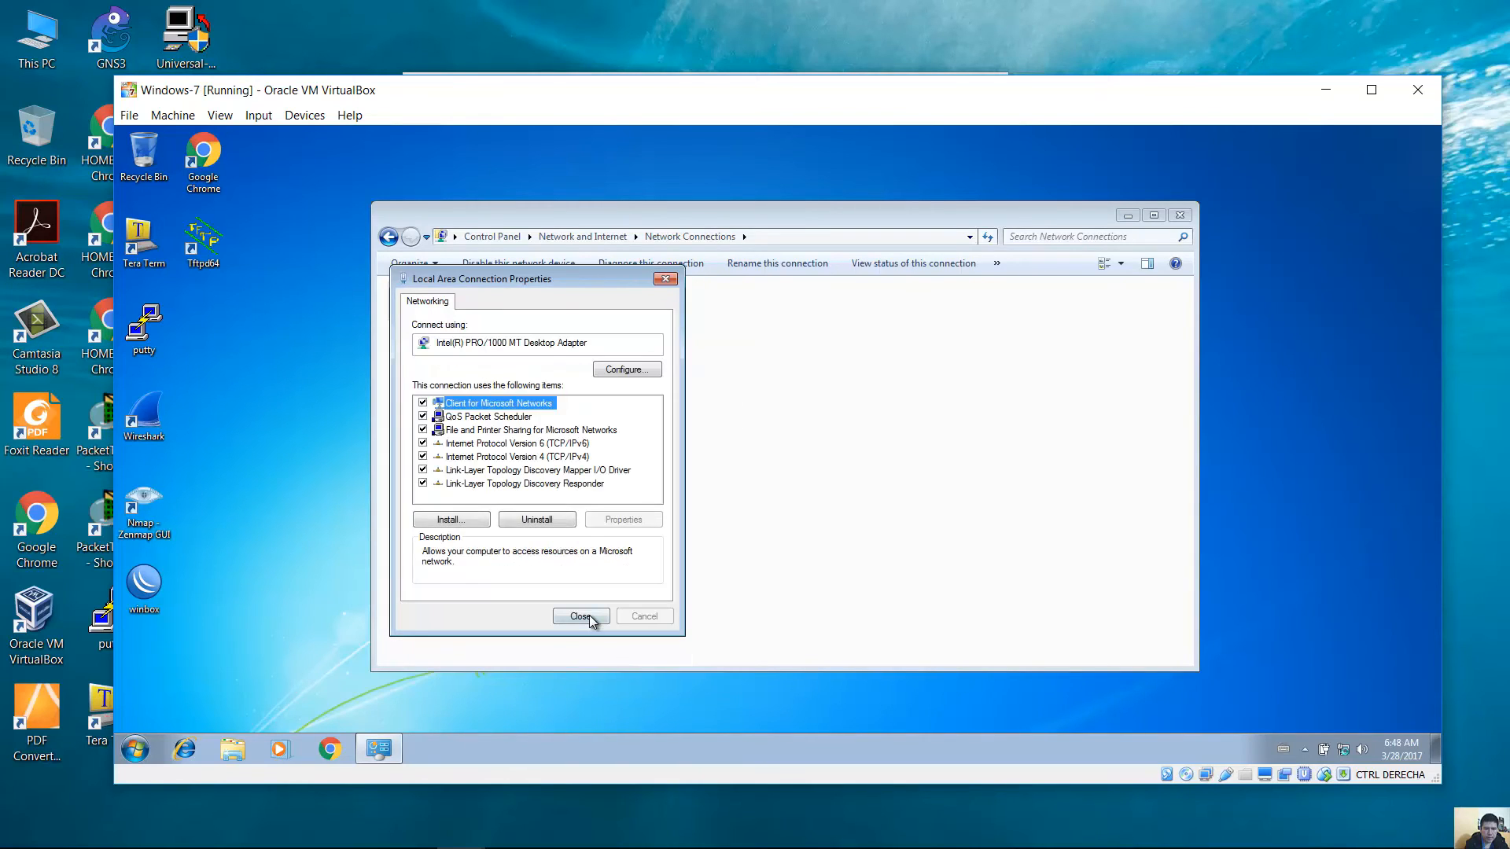
left_click(588, 615)
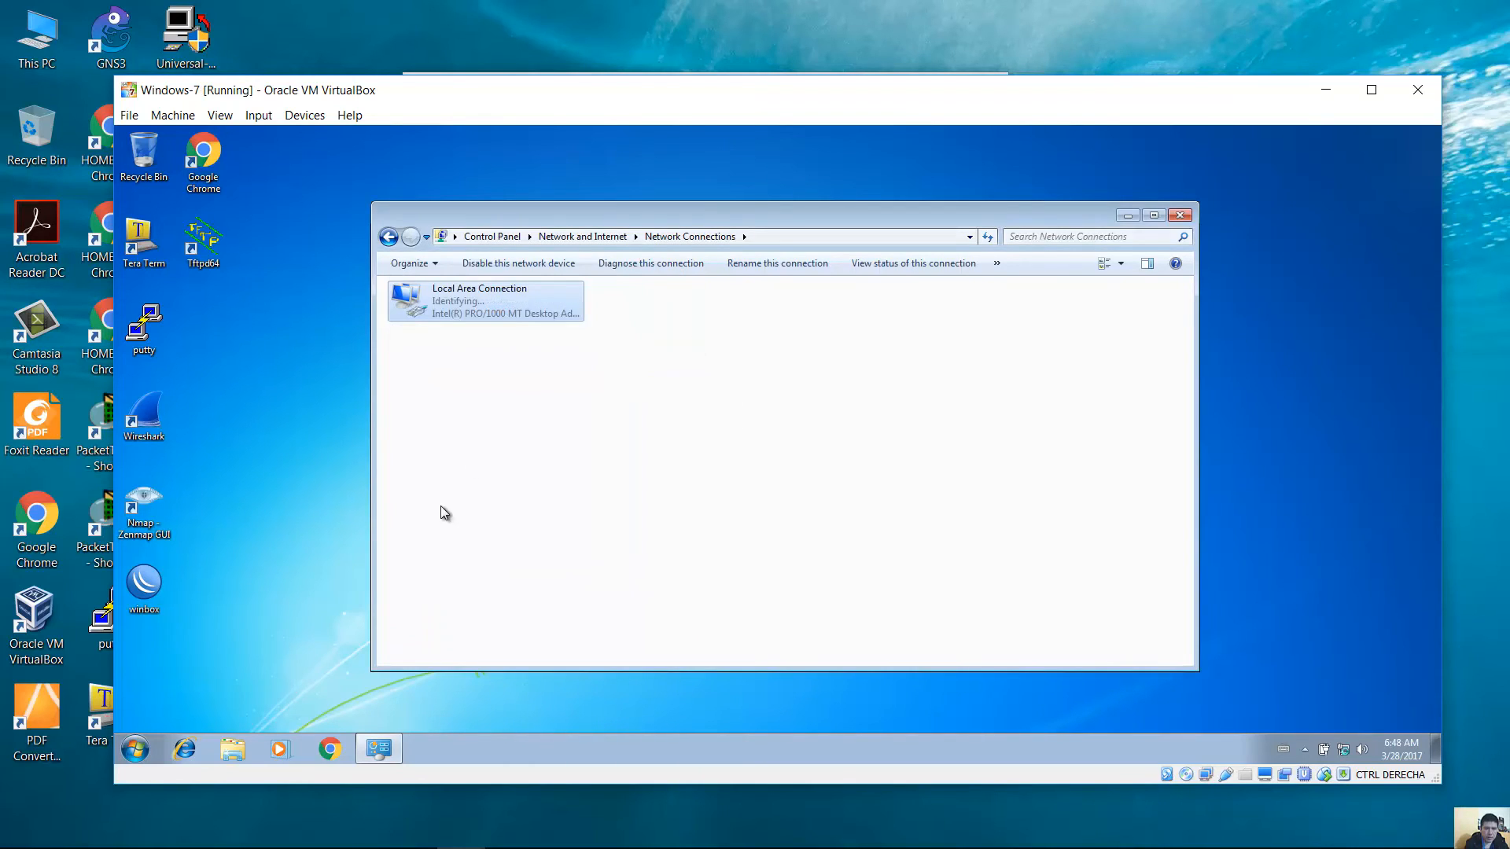
left_click(335, 748)
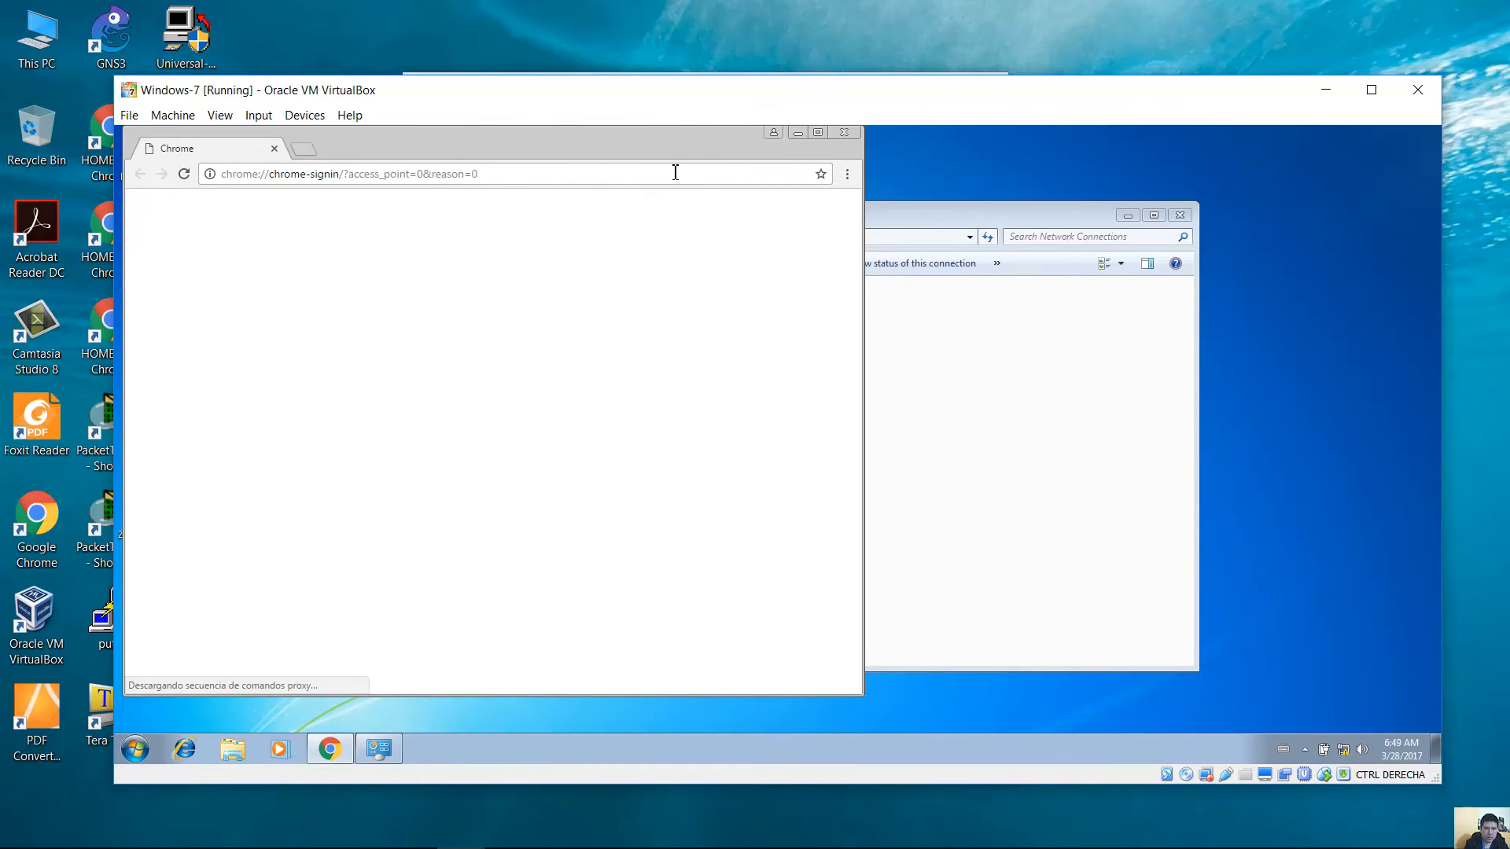
Browse mikrotik.com's Software page down to Winbox 3.11, then enter techemergente2.blogspot.com in a new tab.
left_click(675, 172)
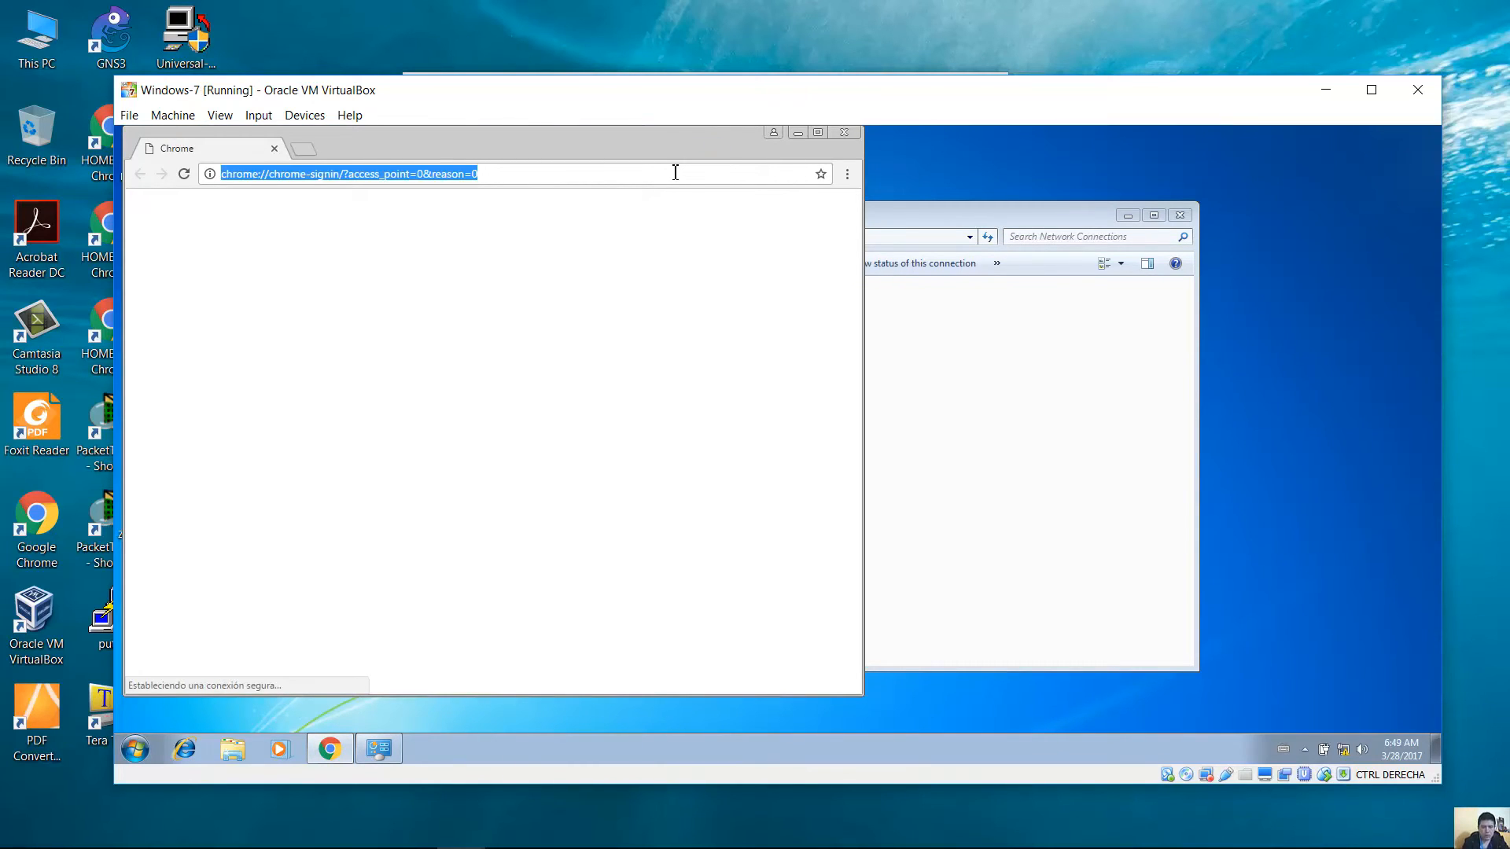
type("mikrotik")
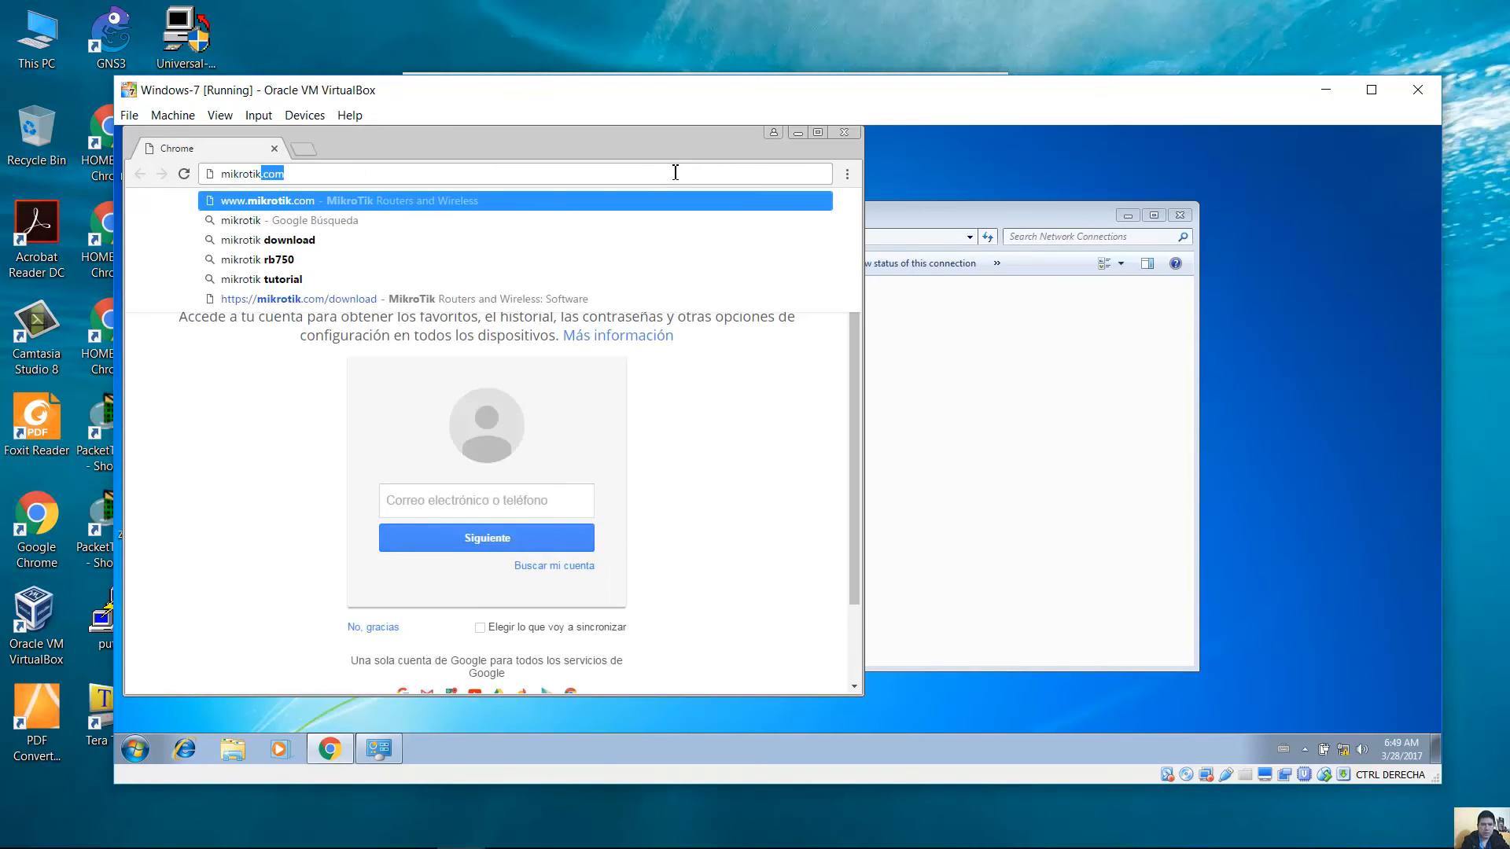
key("Return")
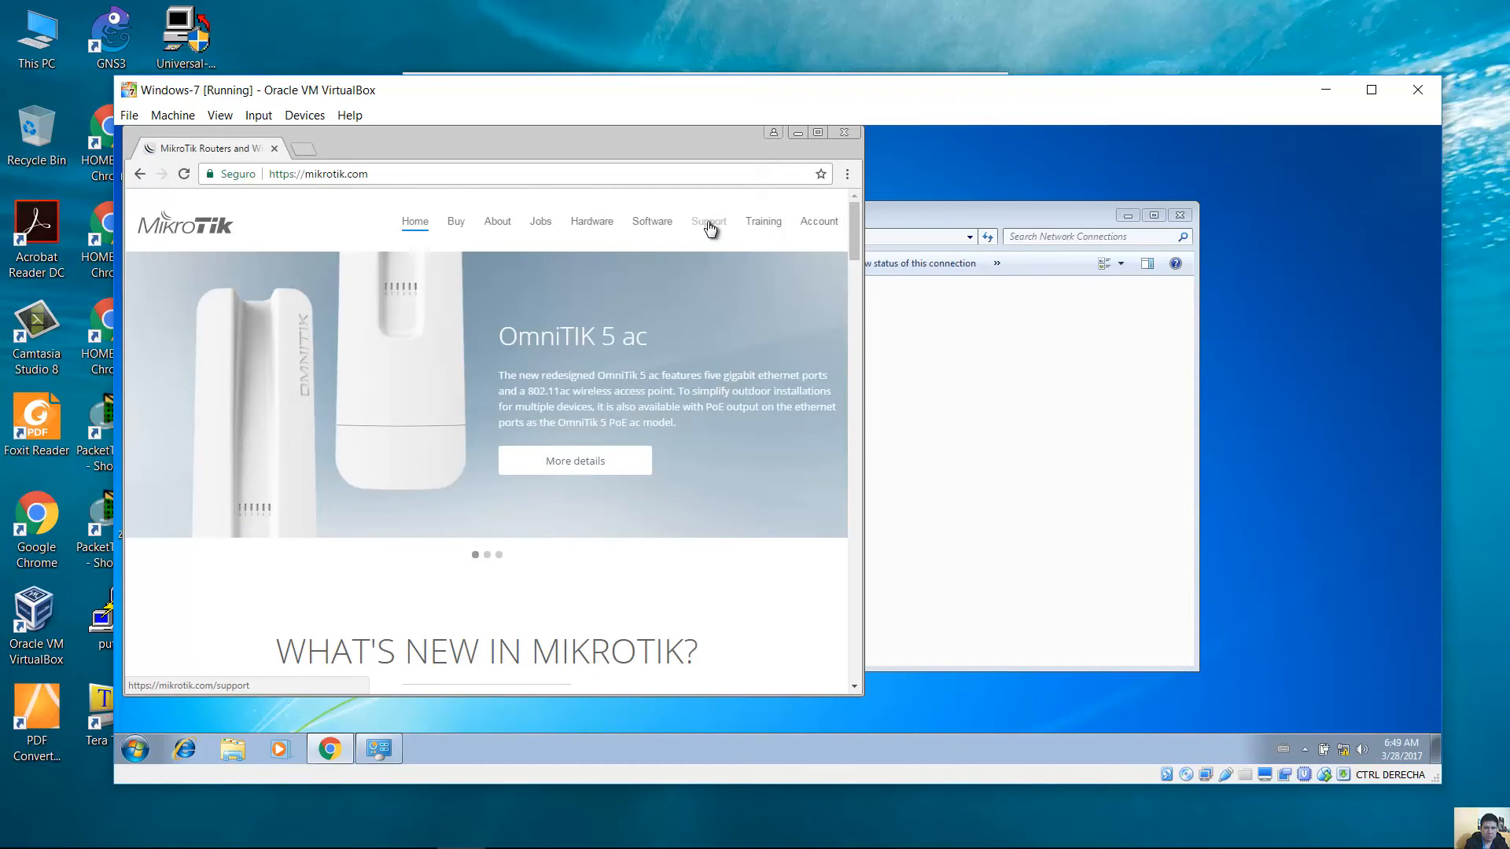
left_click(660, 223)
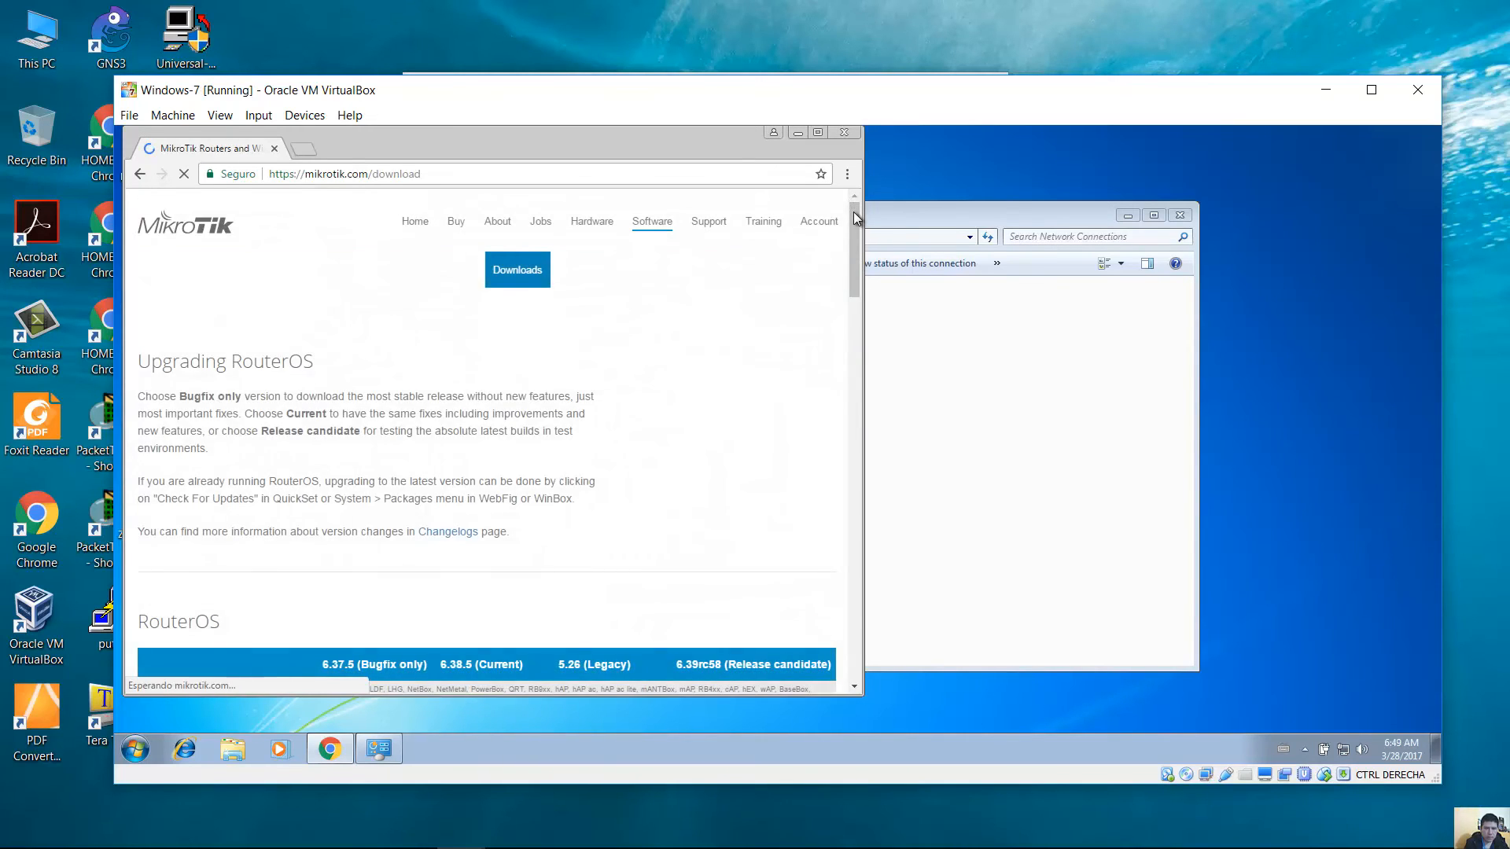
left_click_drag(853, 211, 851, 576)
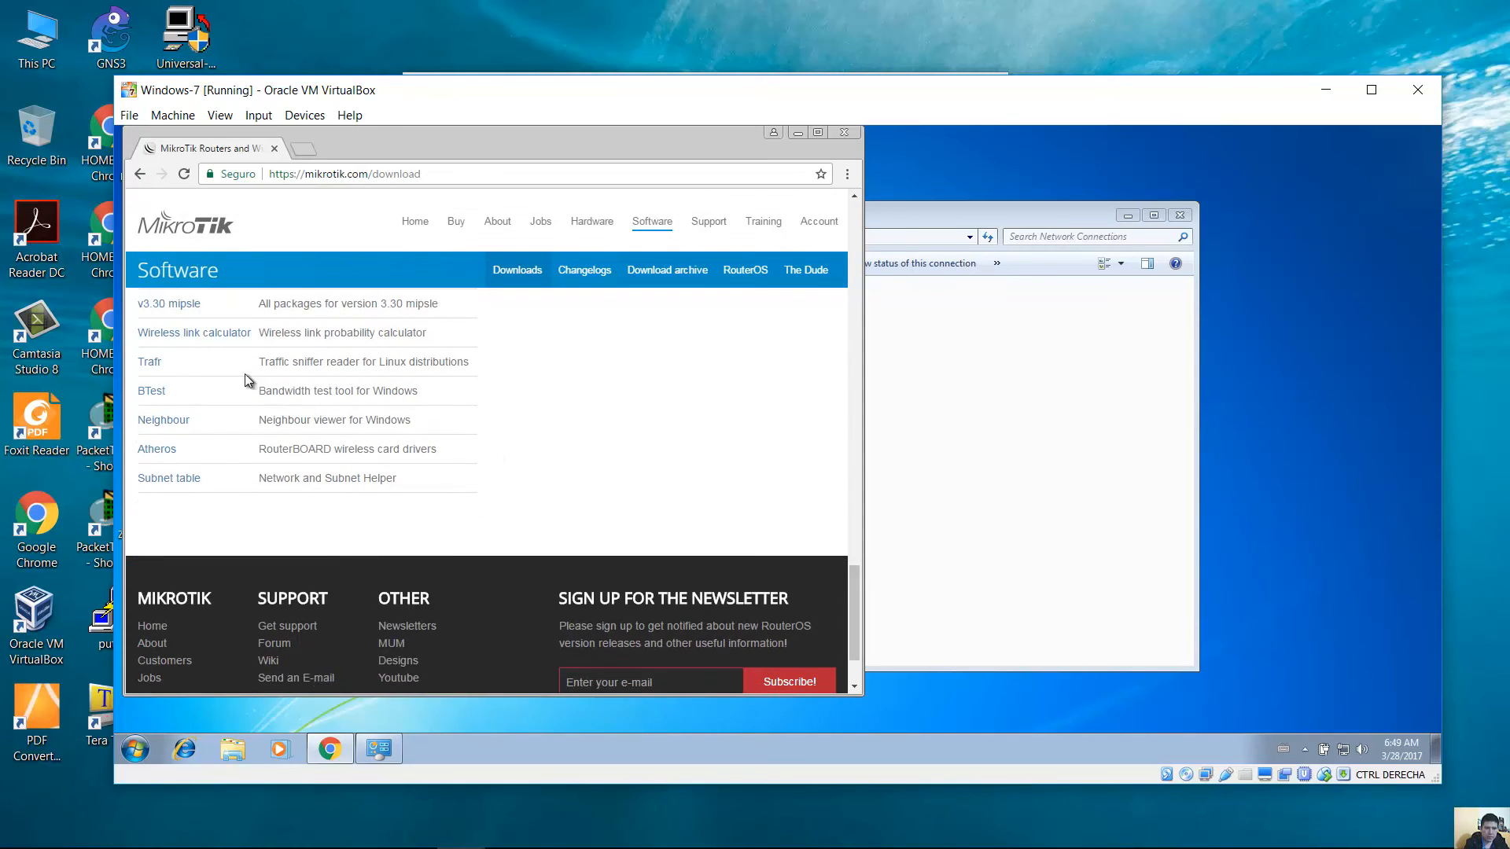
left_click_drag(857, 607, 856, 580)
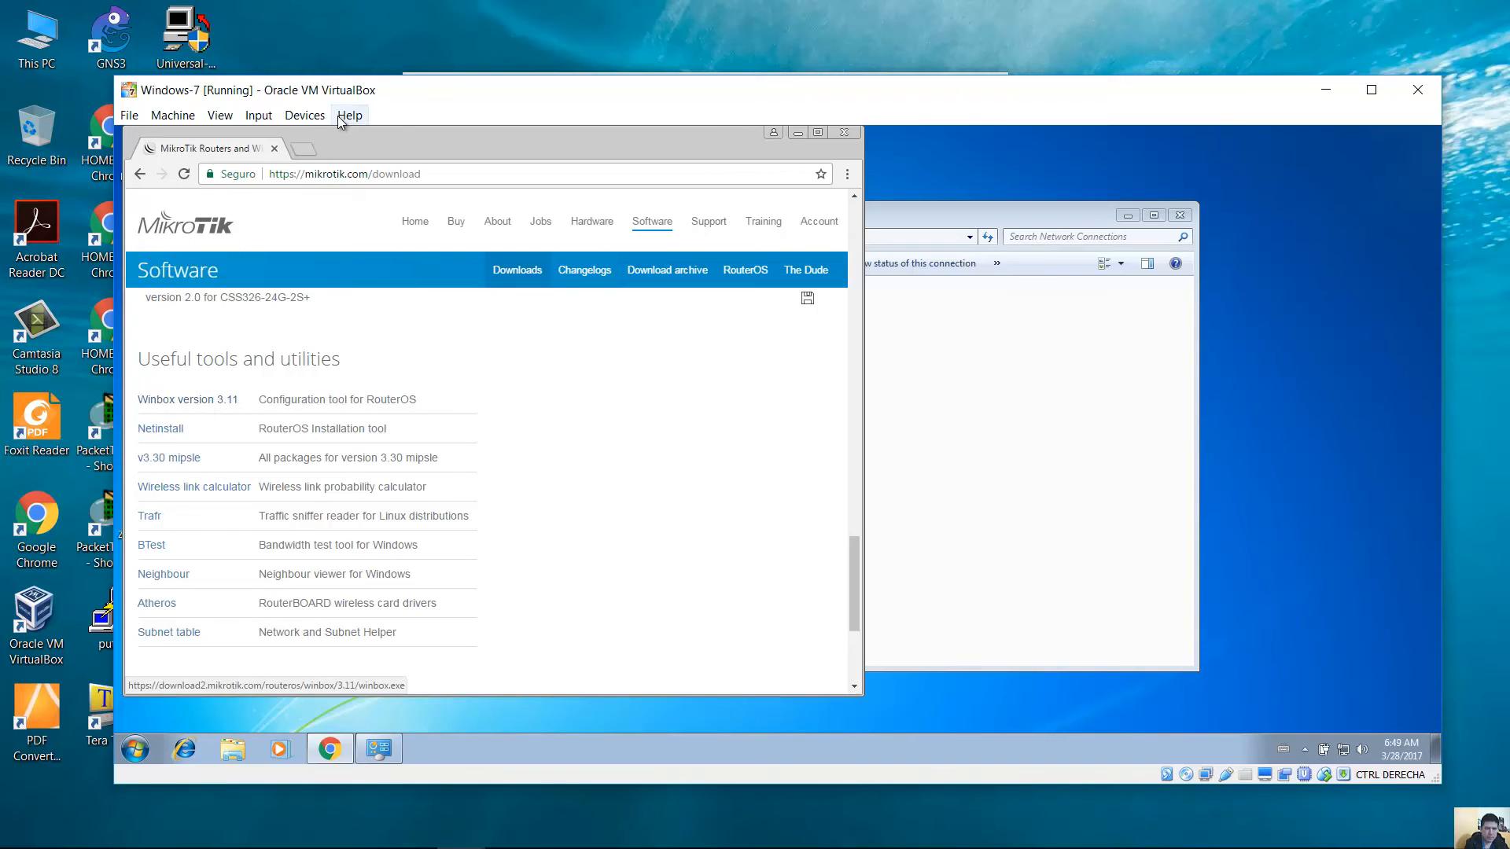
left_click(310, 144)
type("te")
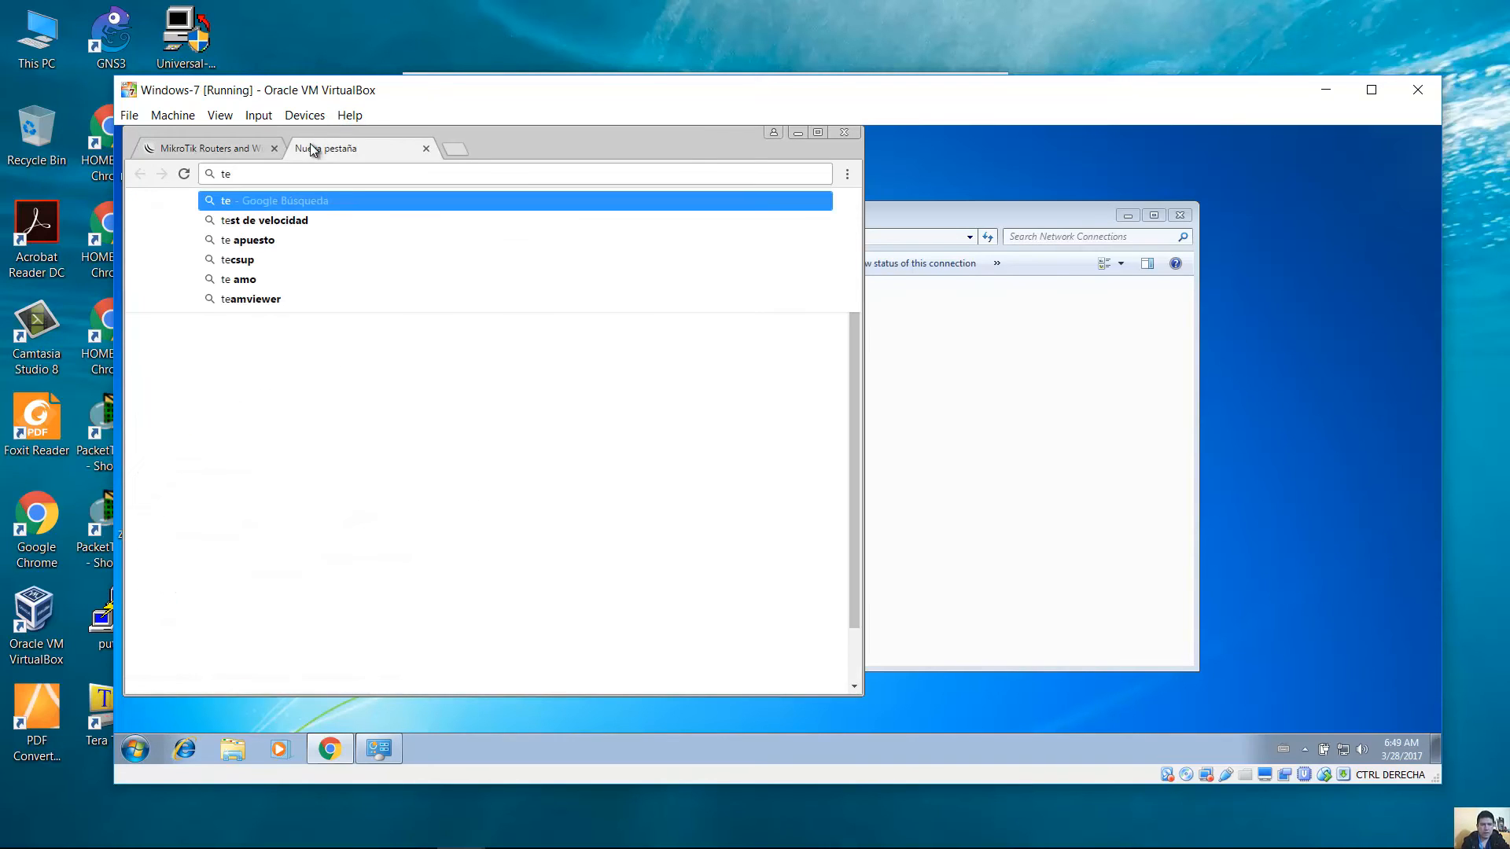
type("chemer")
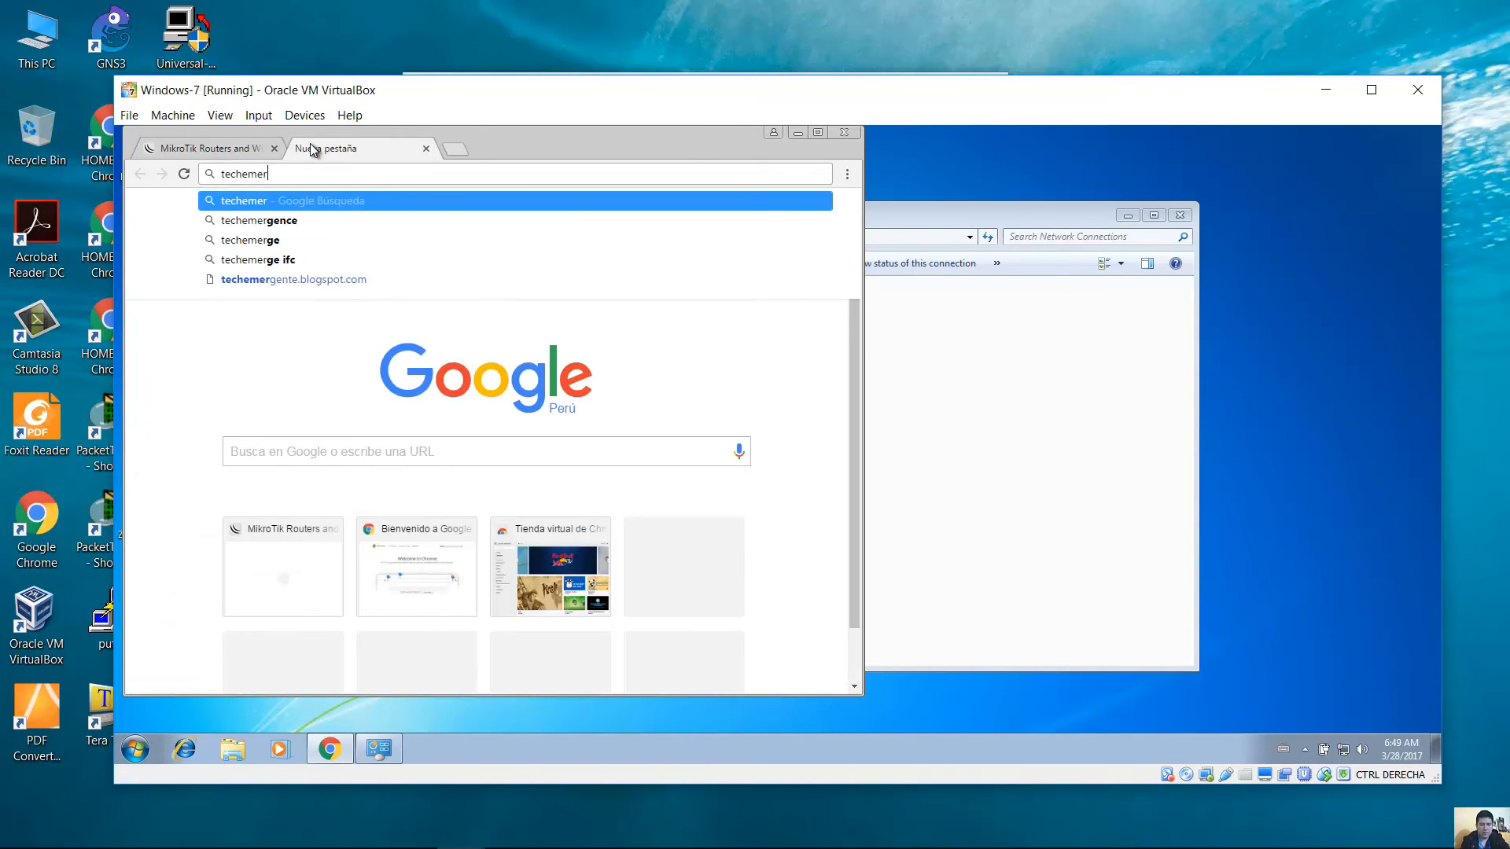
type("gente2.bl")
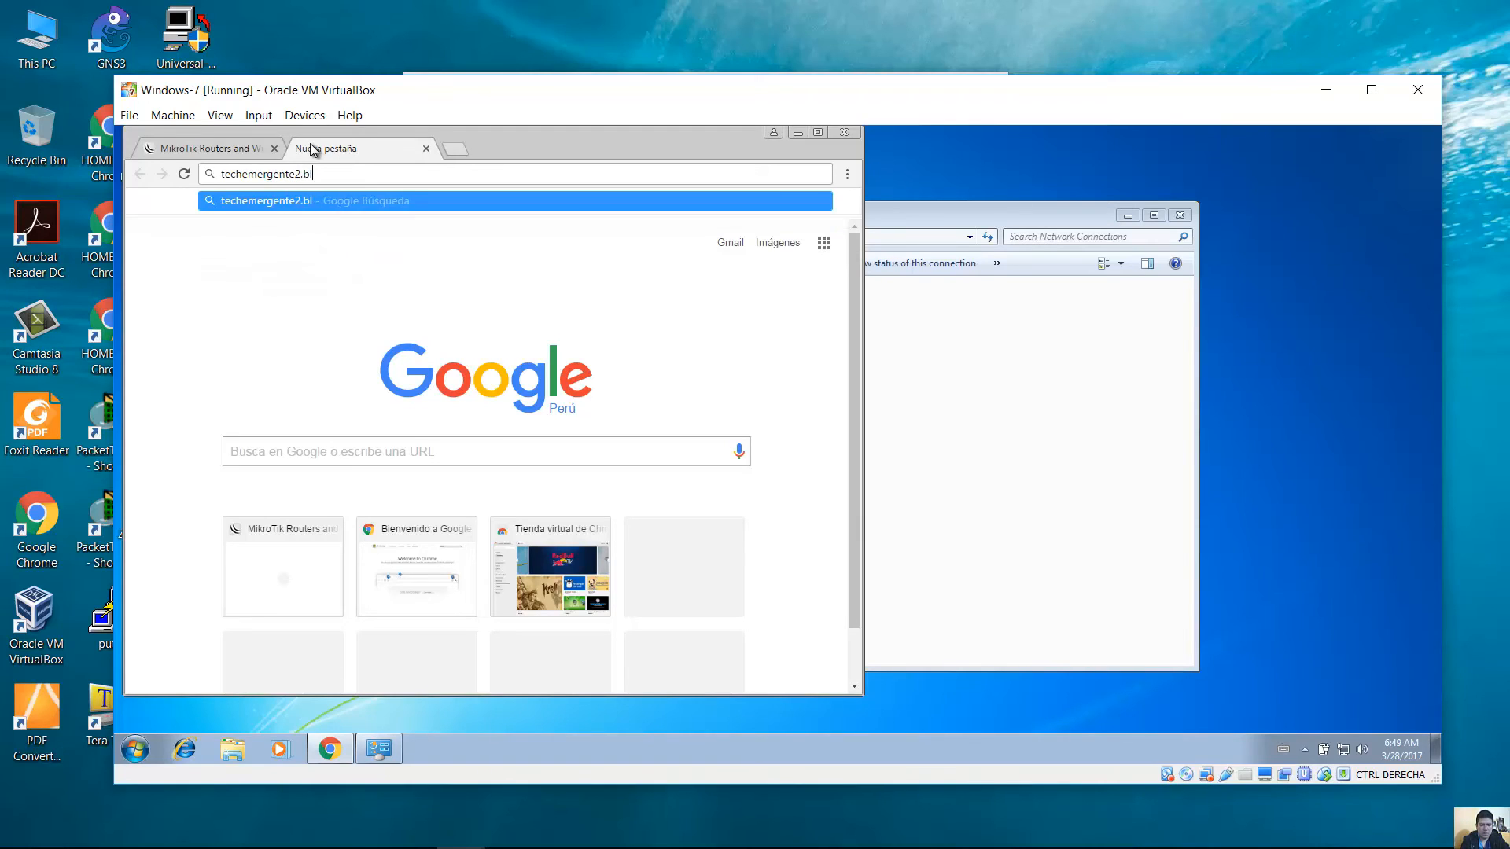
type("ogspot.com")
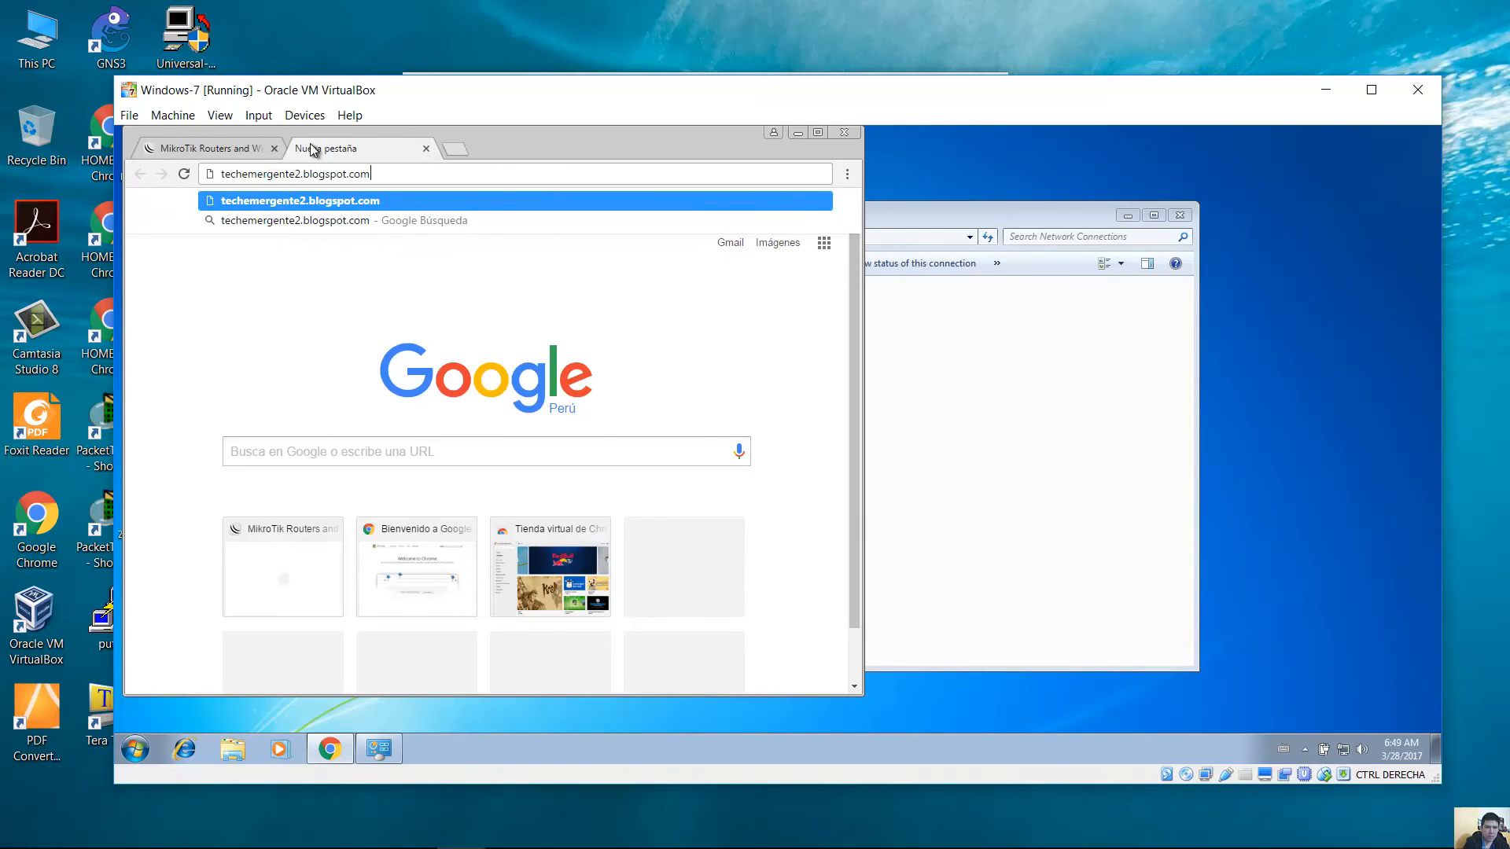
Download MK5.20.iso from the Google Drive link on the blog's Mikrotik page.
key("Return")
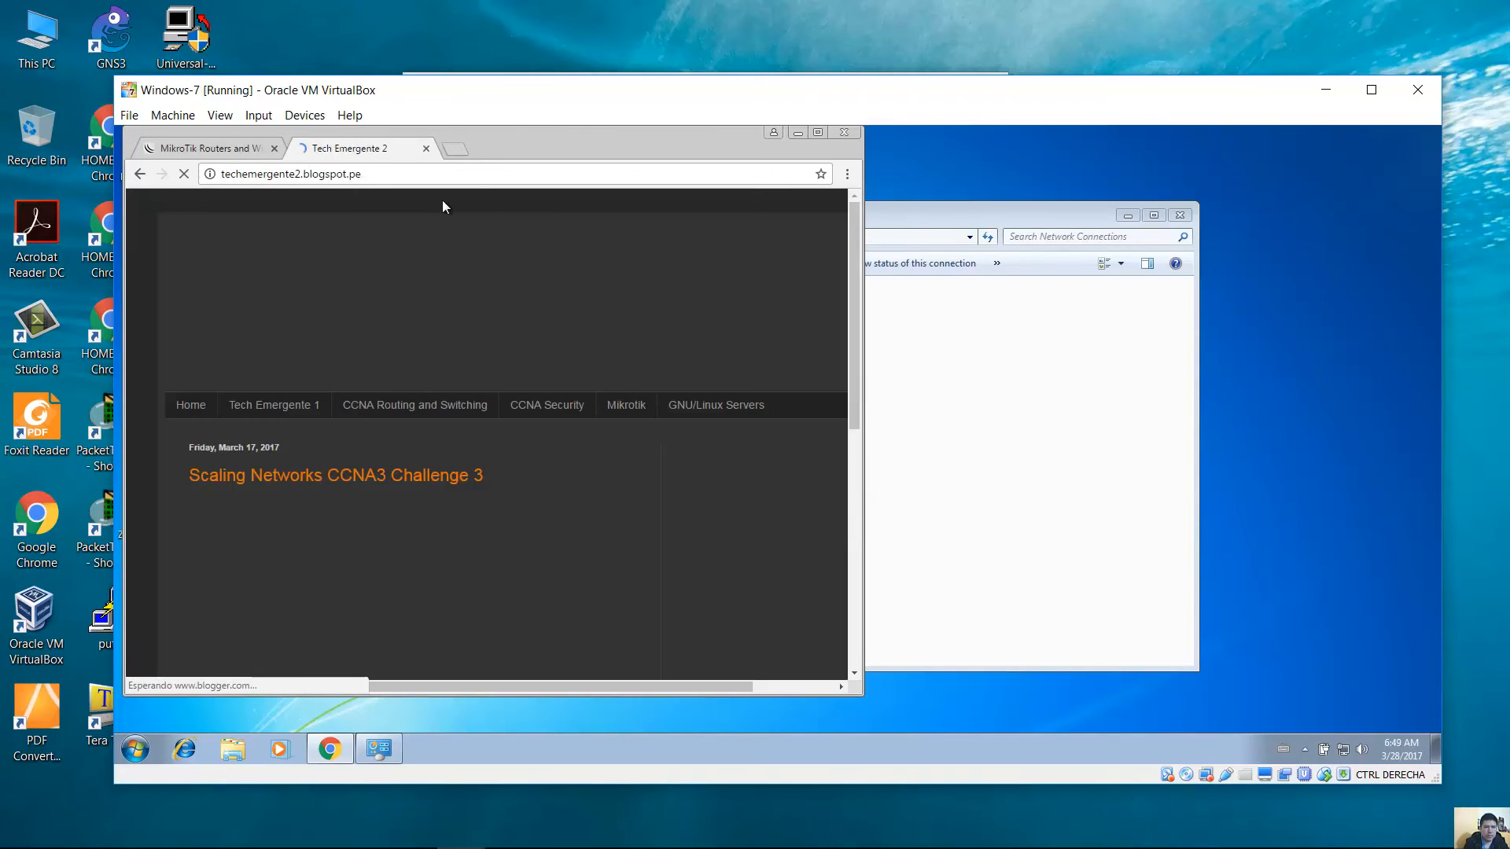
left_click(629, 407)
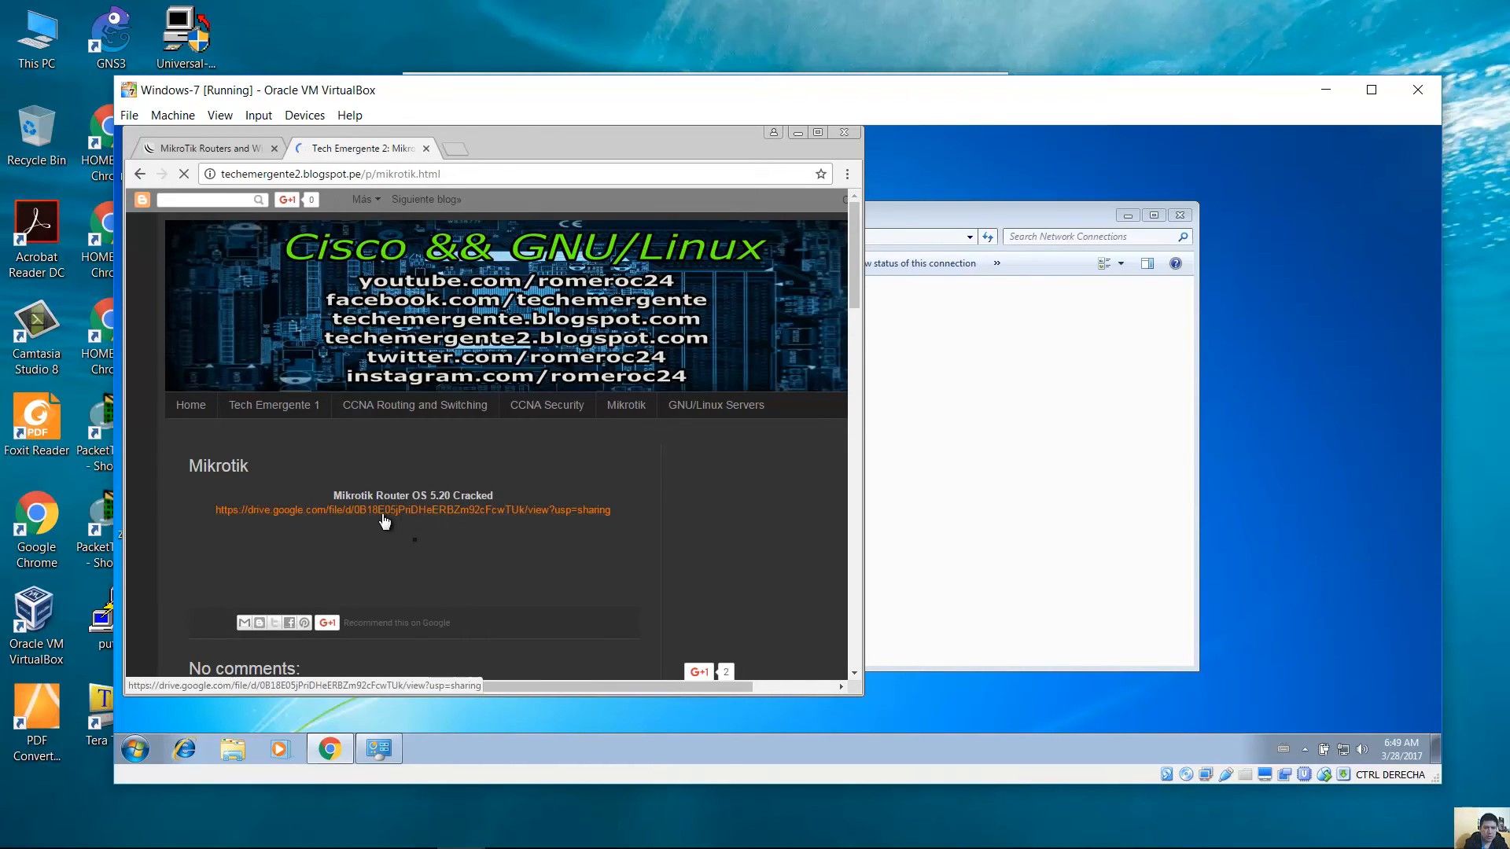
left_click(430, 512)
left_click(509, 436)
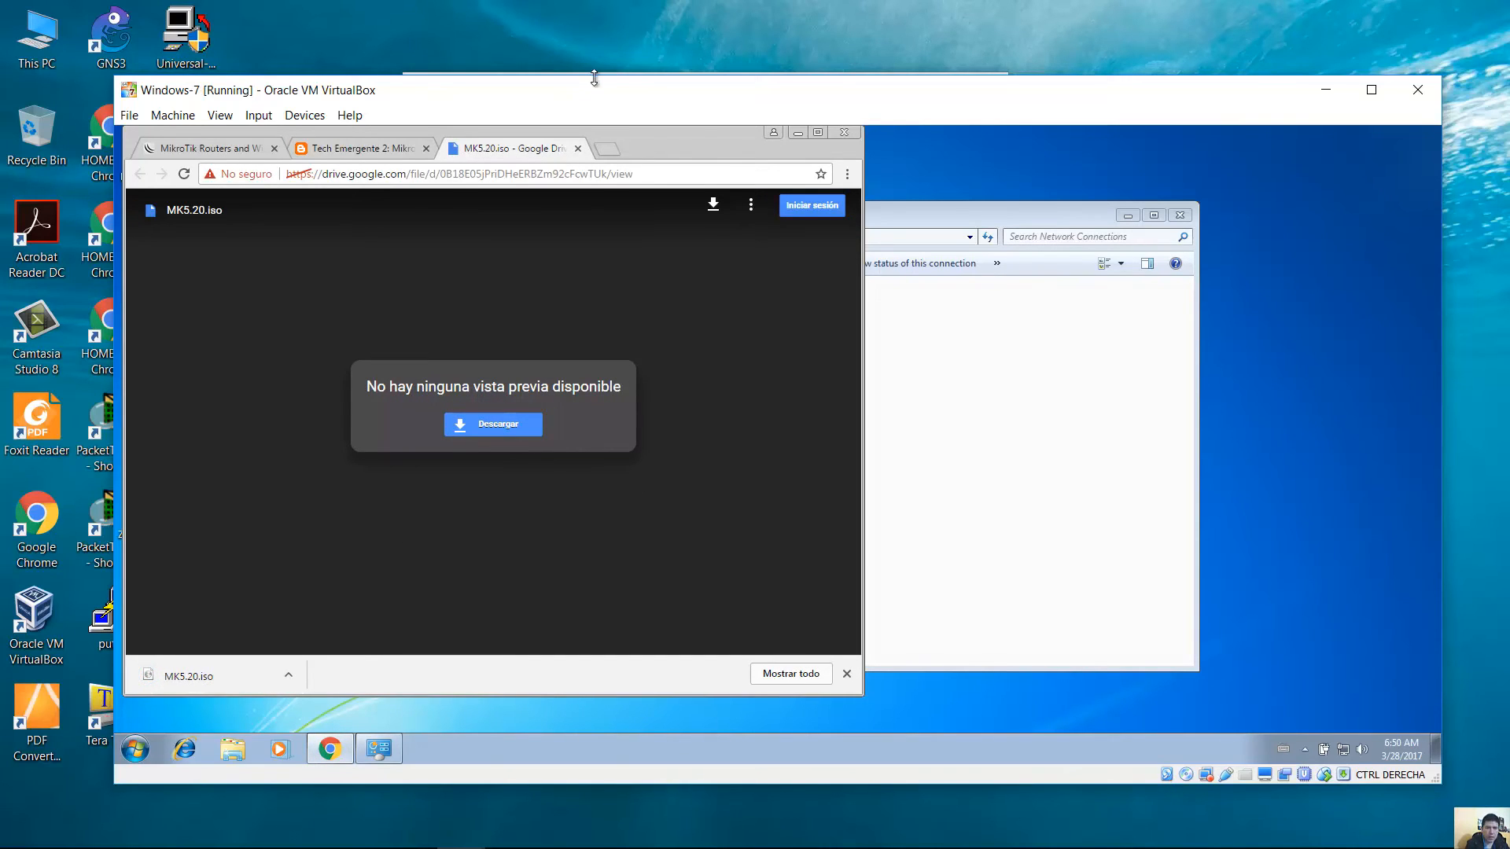
Show MK5.20.iso in the Downloads folder, next to the winbox application.
right_click(223, 668)
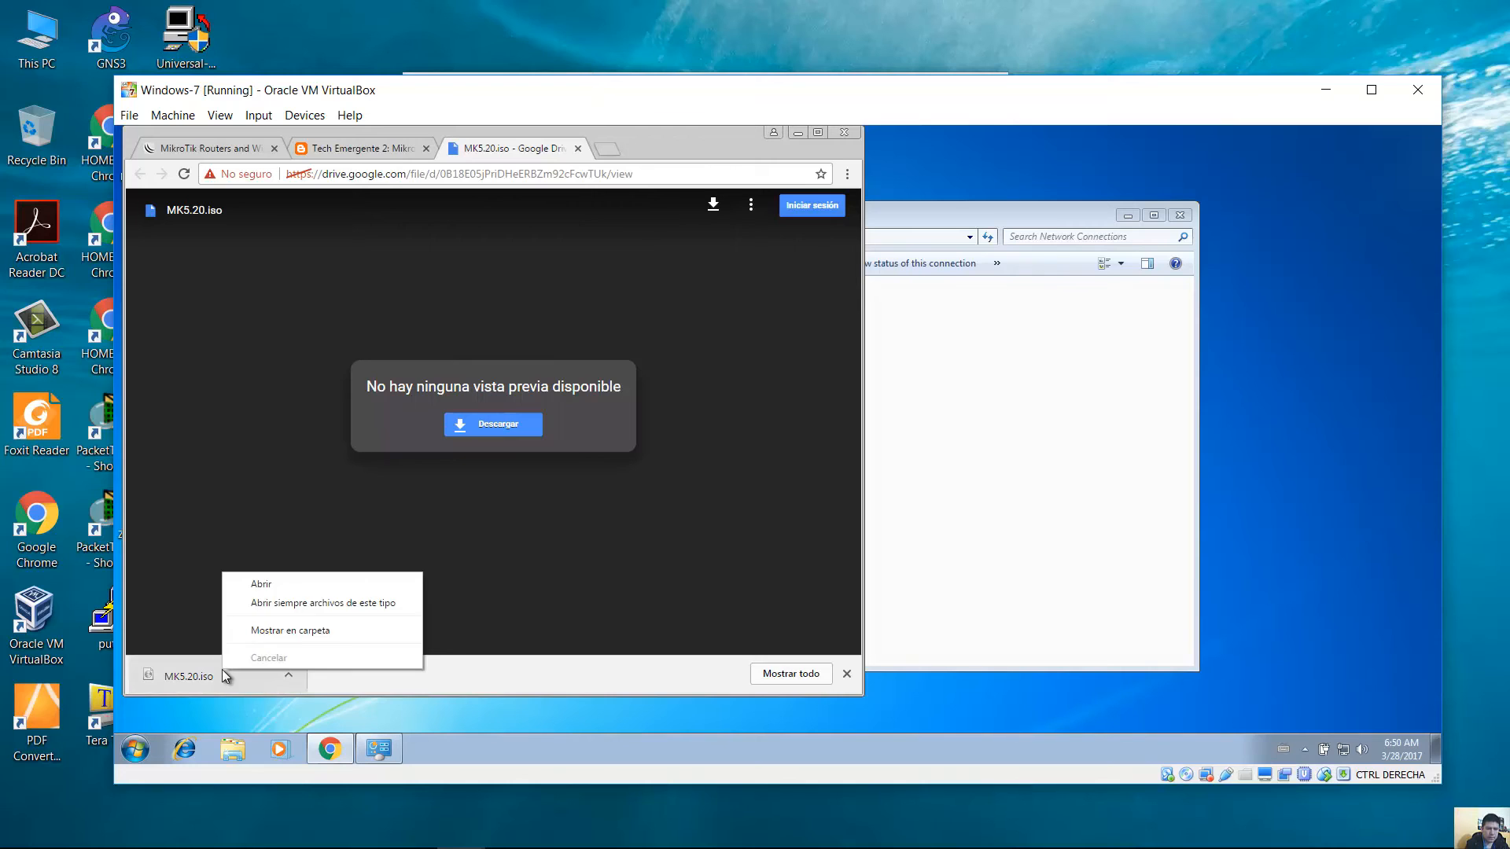
left_click(294, 633)
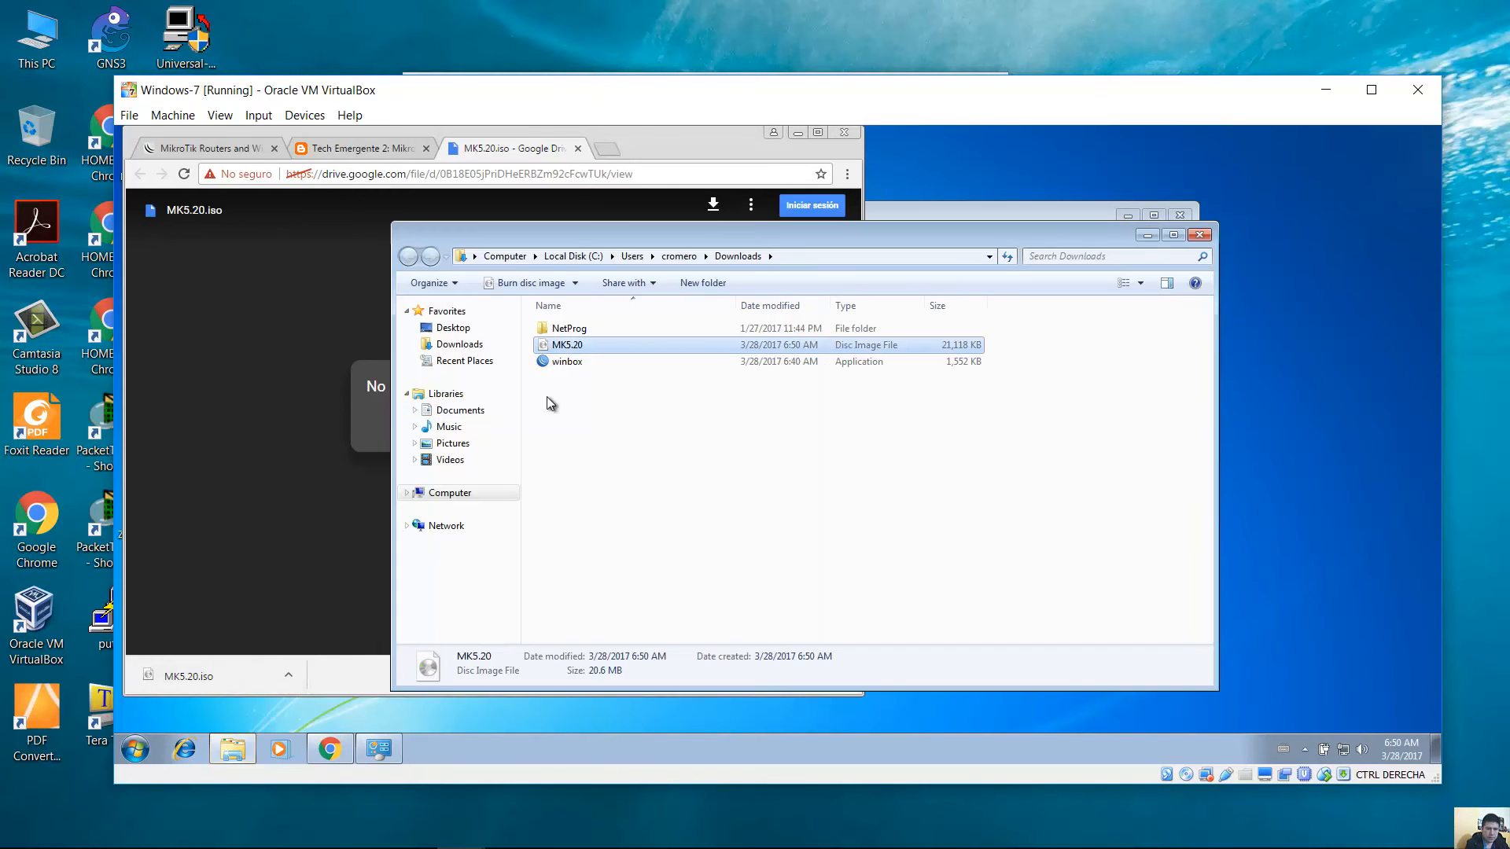
left_click(606, 367)
left_click(592, 346)
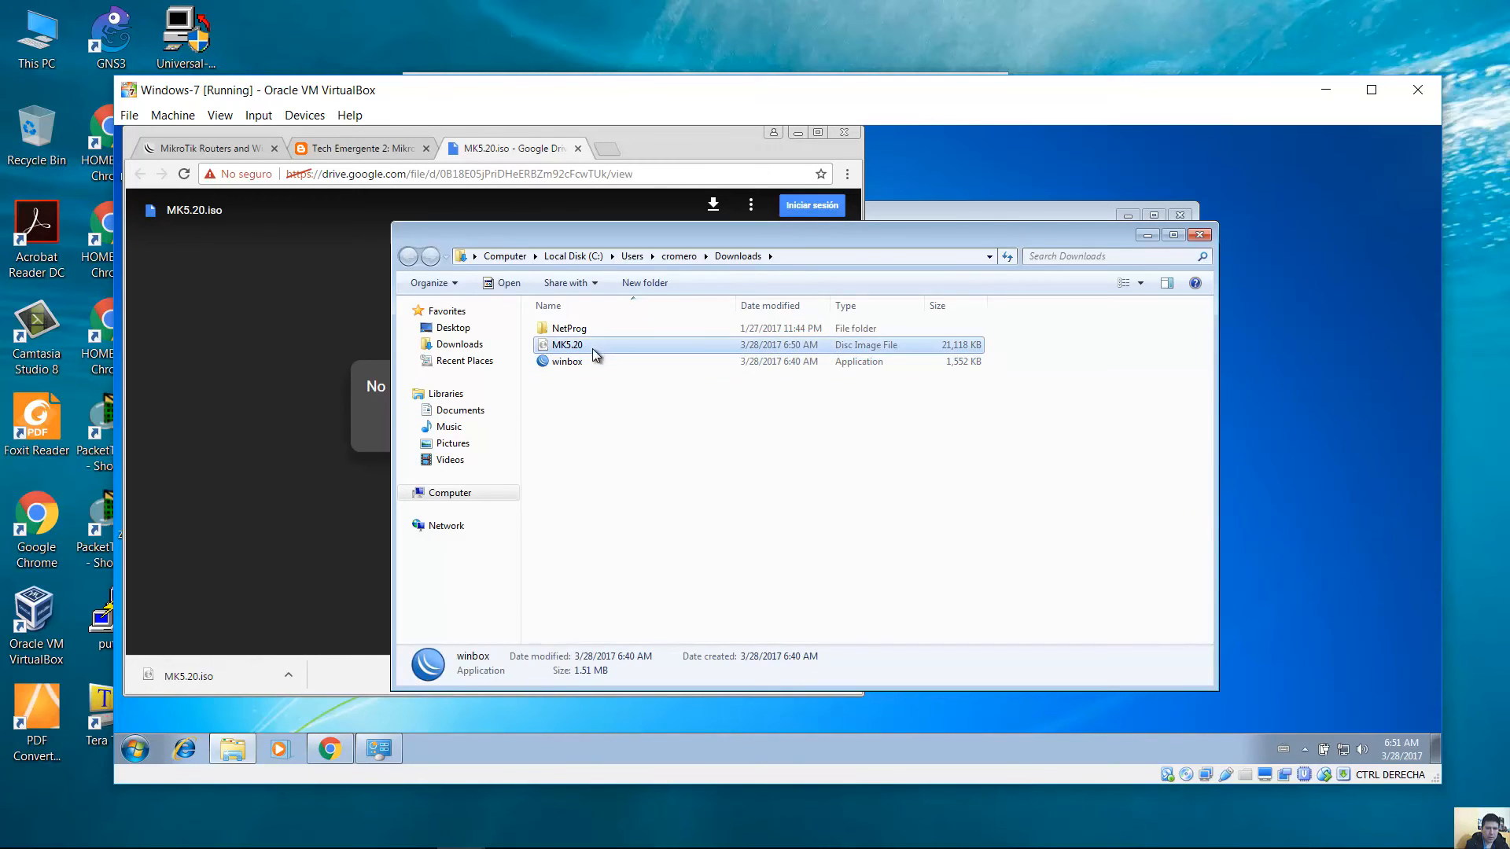
left_click(588, 359)
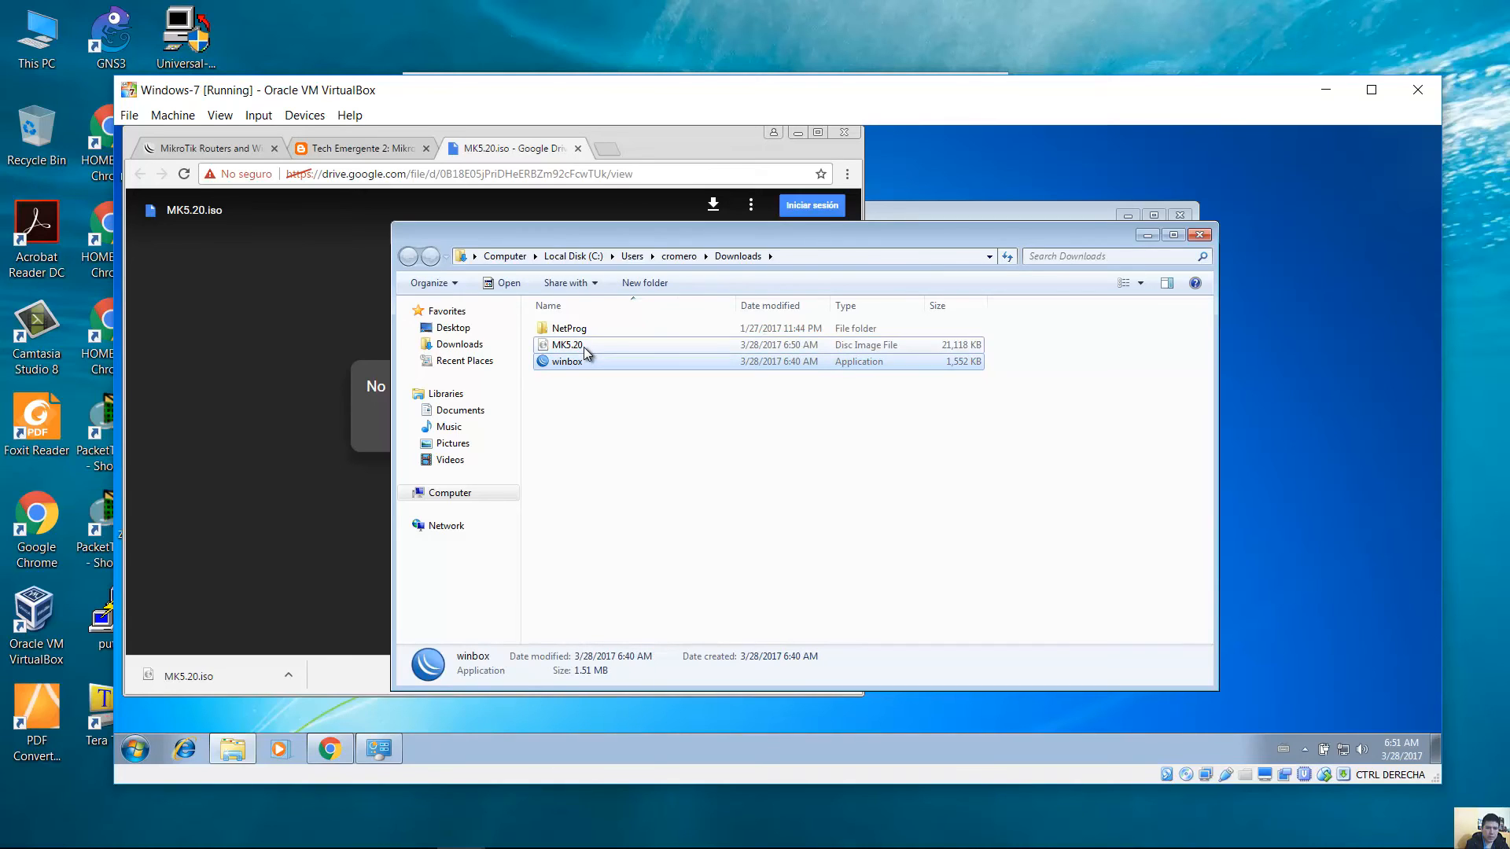
left_click(584, 347)
left_click(585, 360)
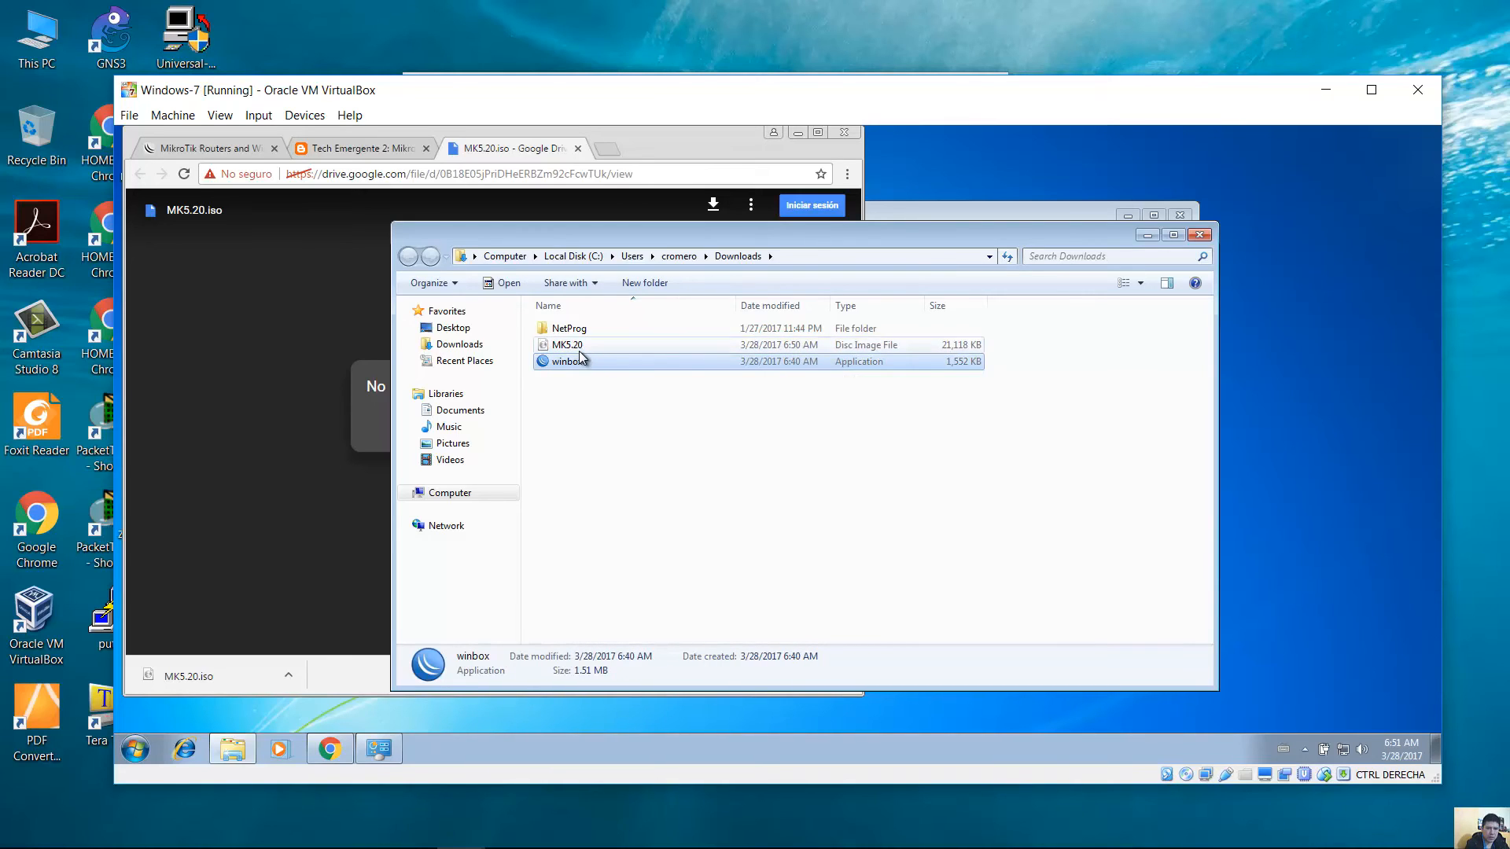
key("Up")
left_click(578, 359)
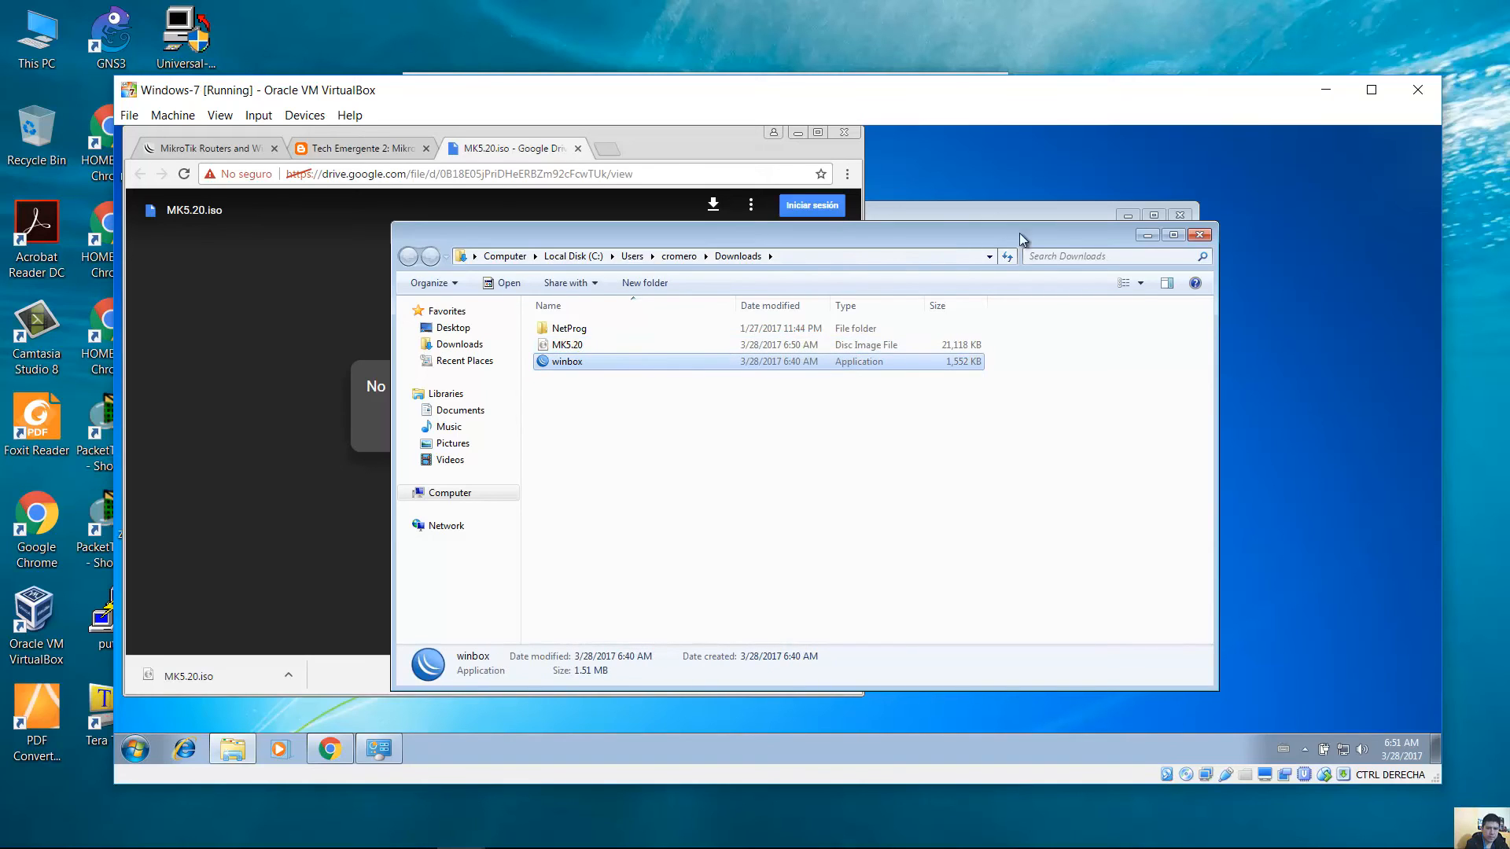
right_click(574, 344)
left_click(675, 154)
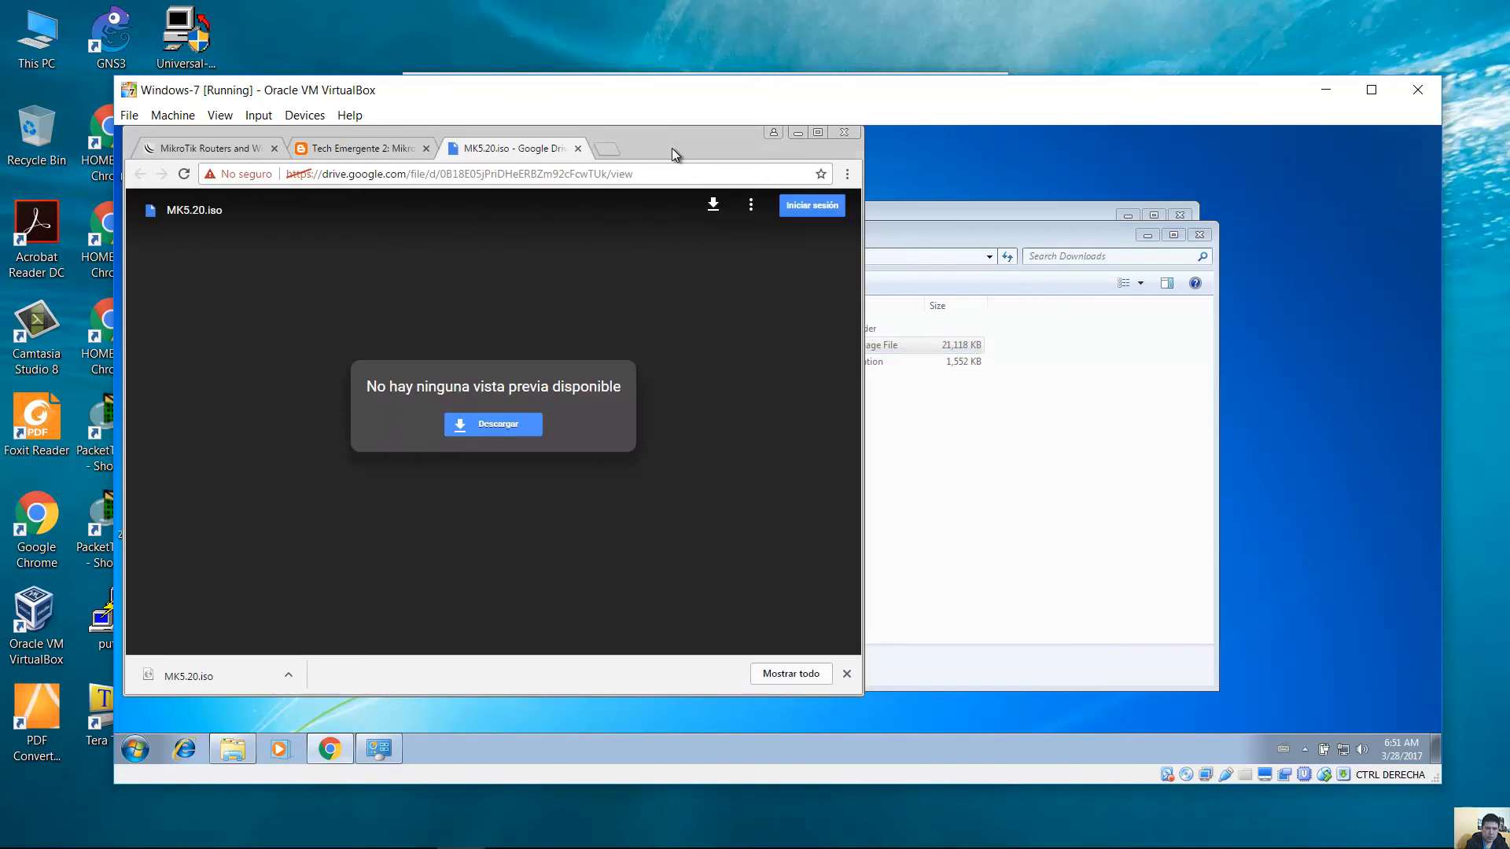
Search Google for 7z and download the 64-bit 7-Zip installer 7z1604-x64.exe from 7-zip.org.
left_click(615, 149)
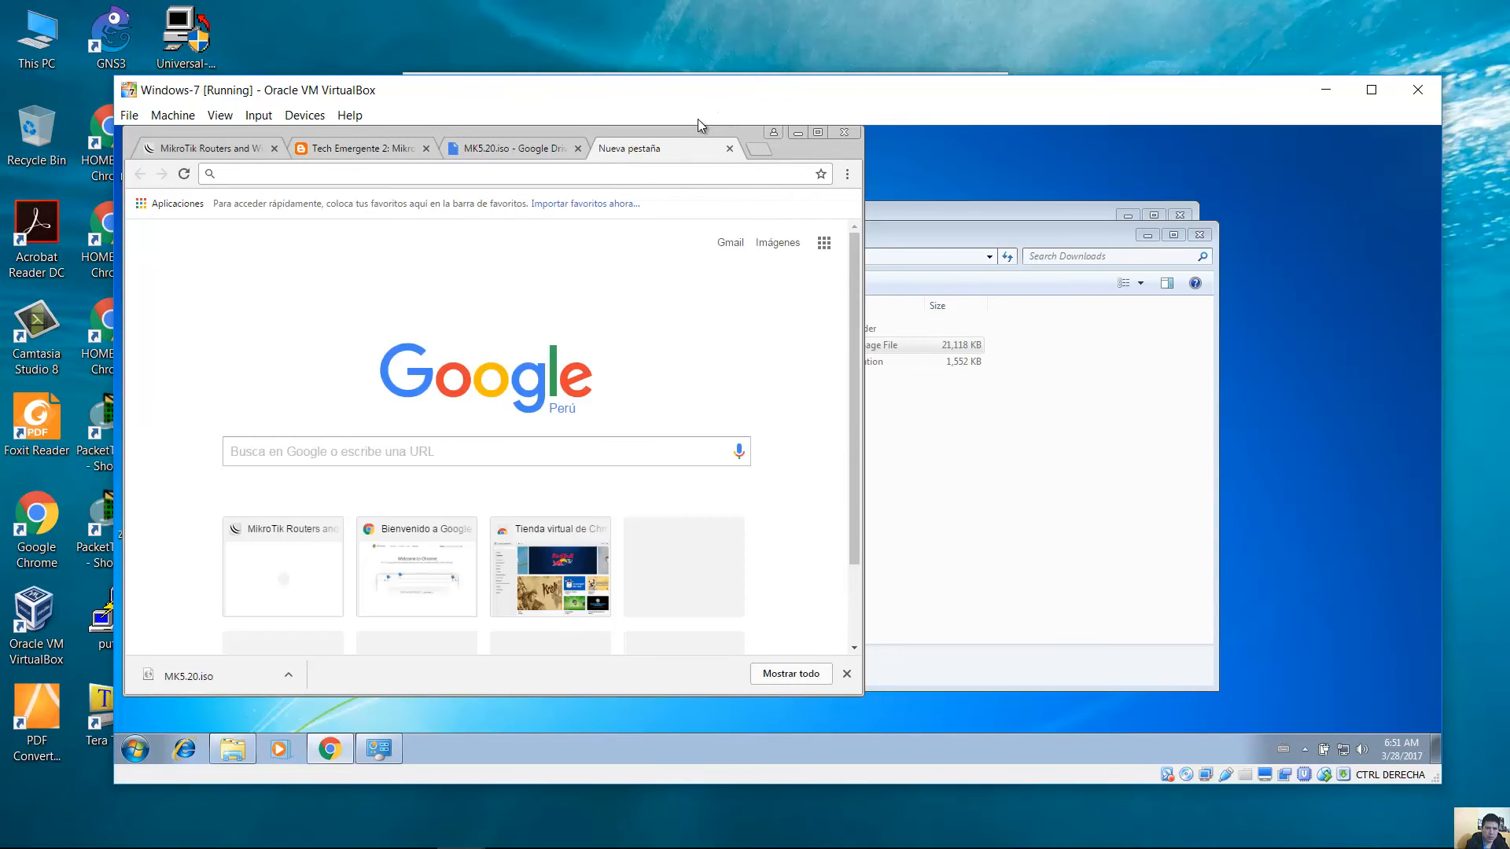
type("7z")
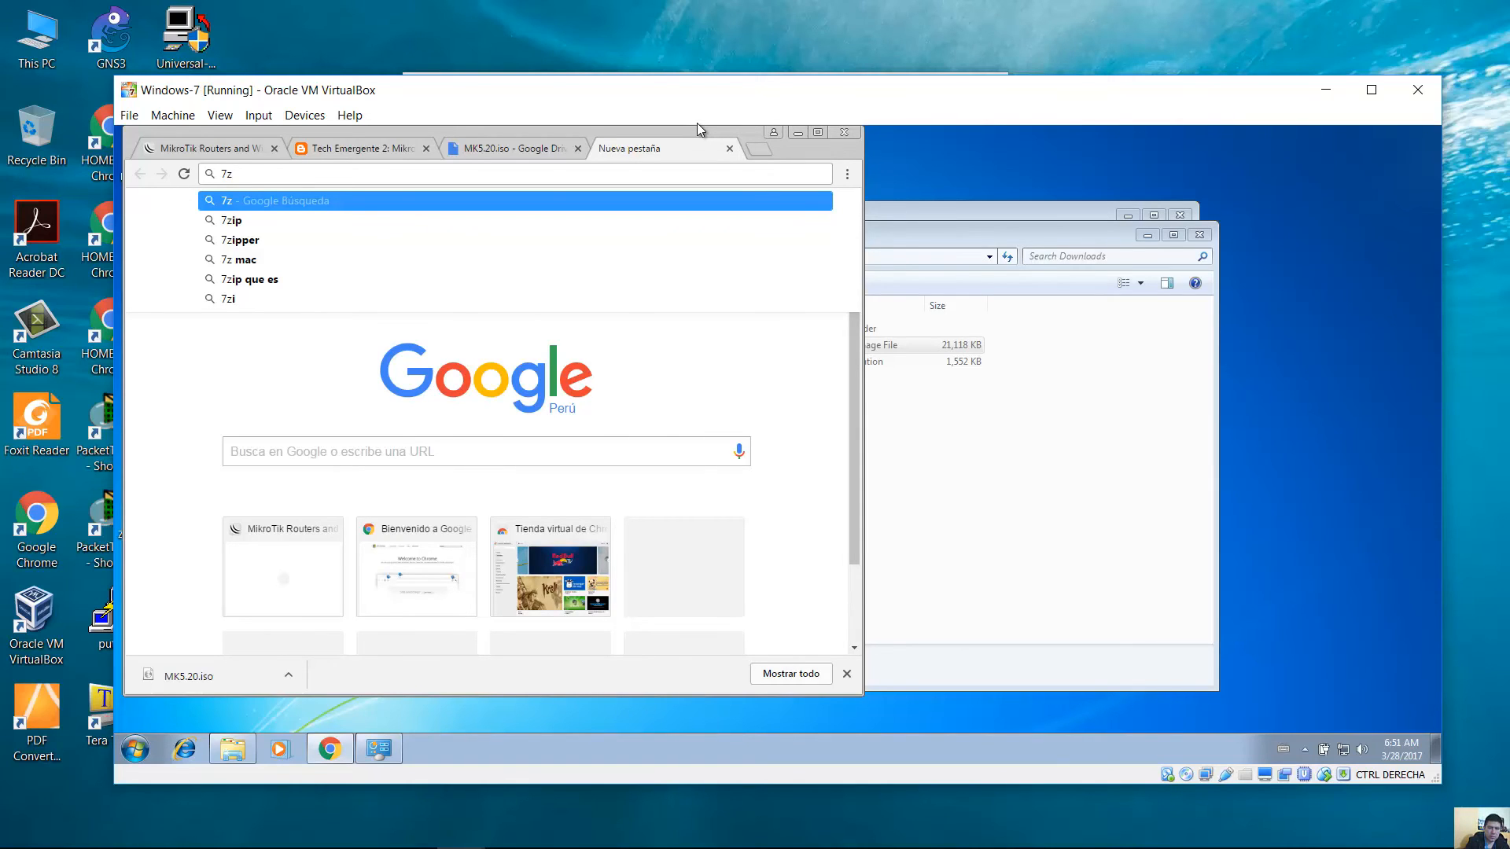
key("Return")
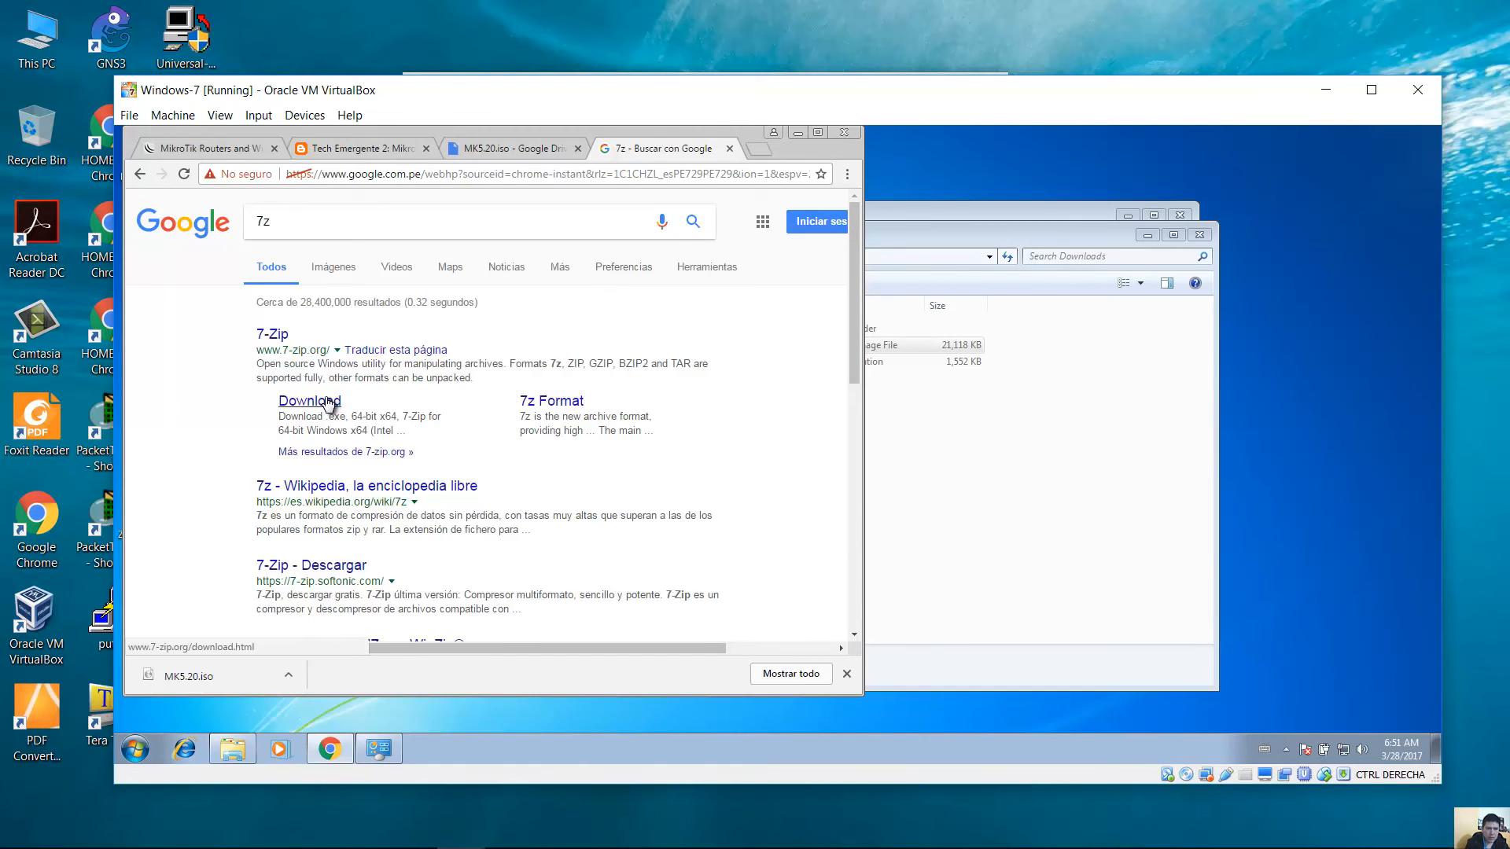
left_click(326, 401)
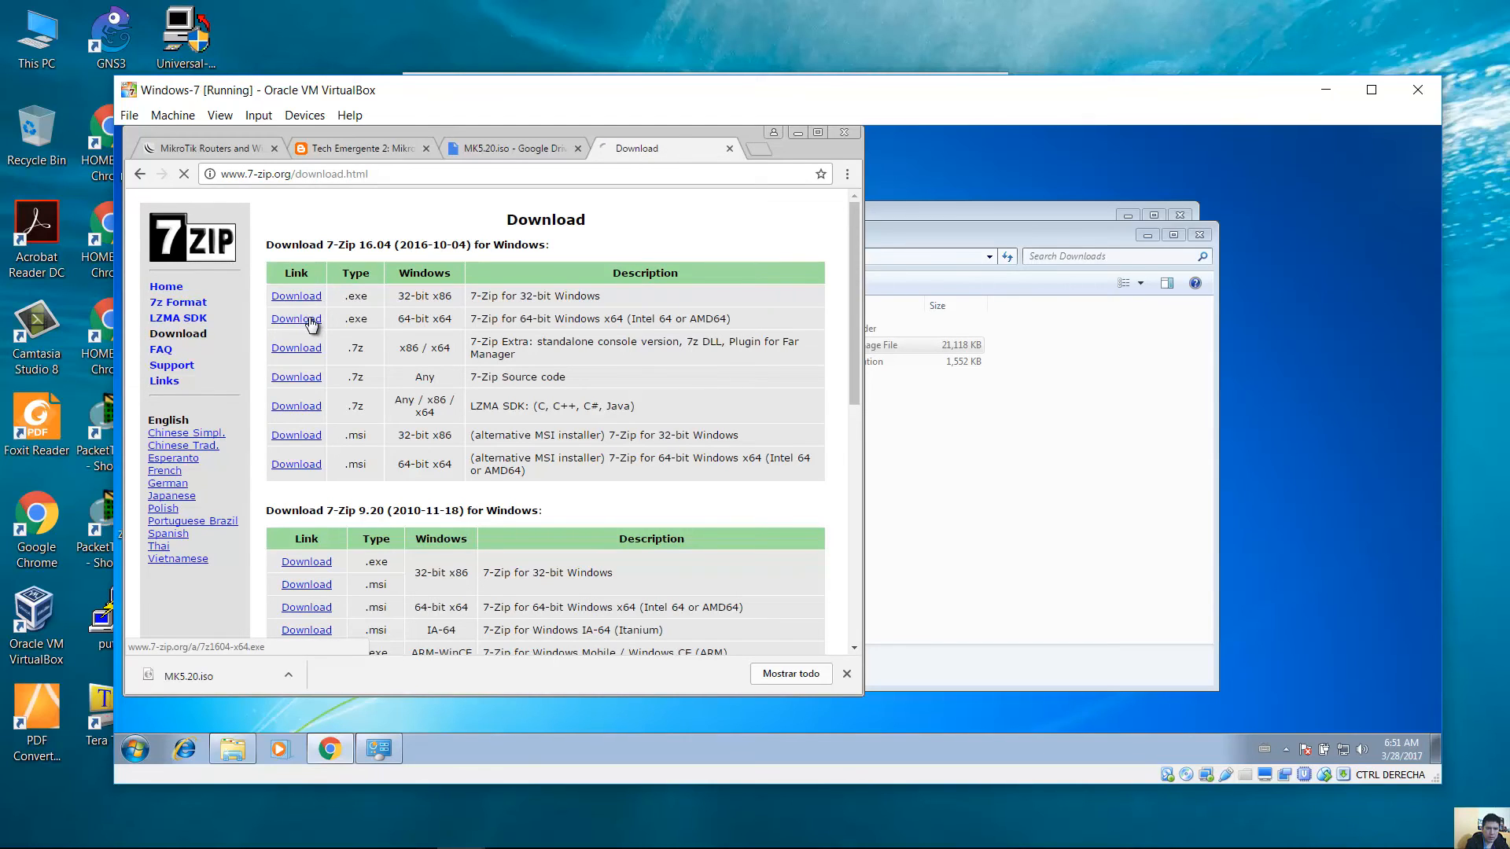
left_click(313, 322)
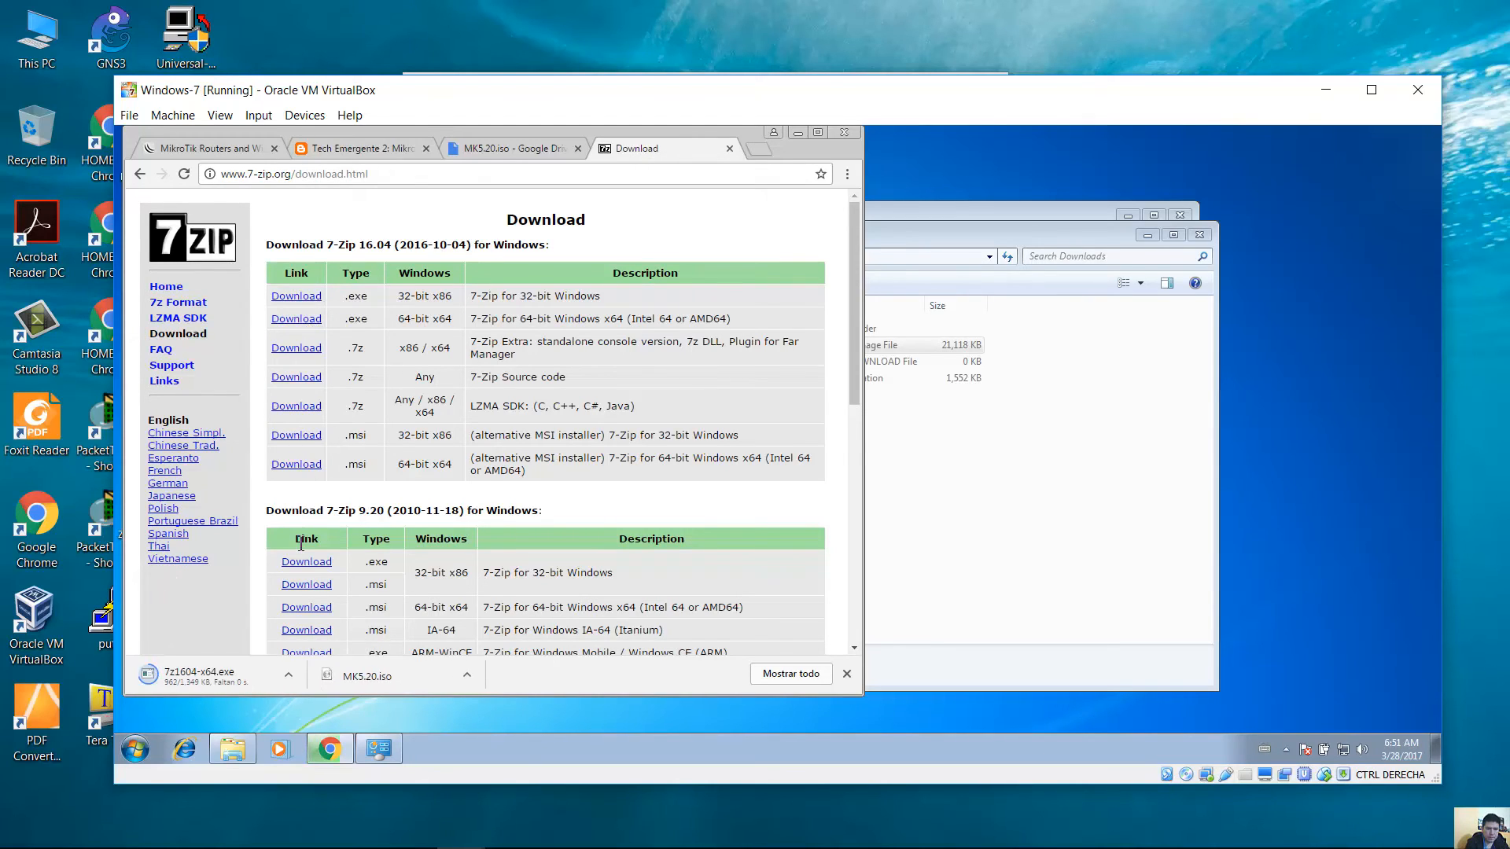
left_click(797, 134)
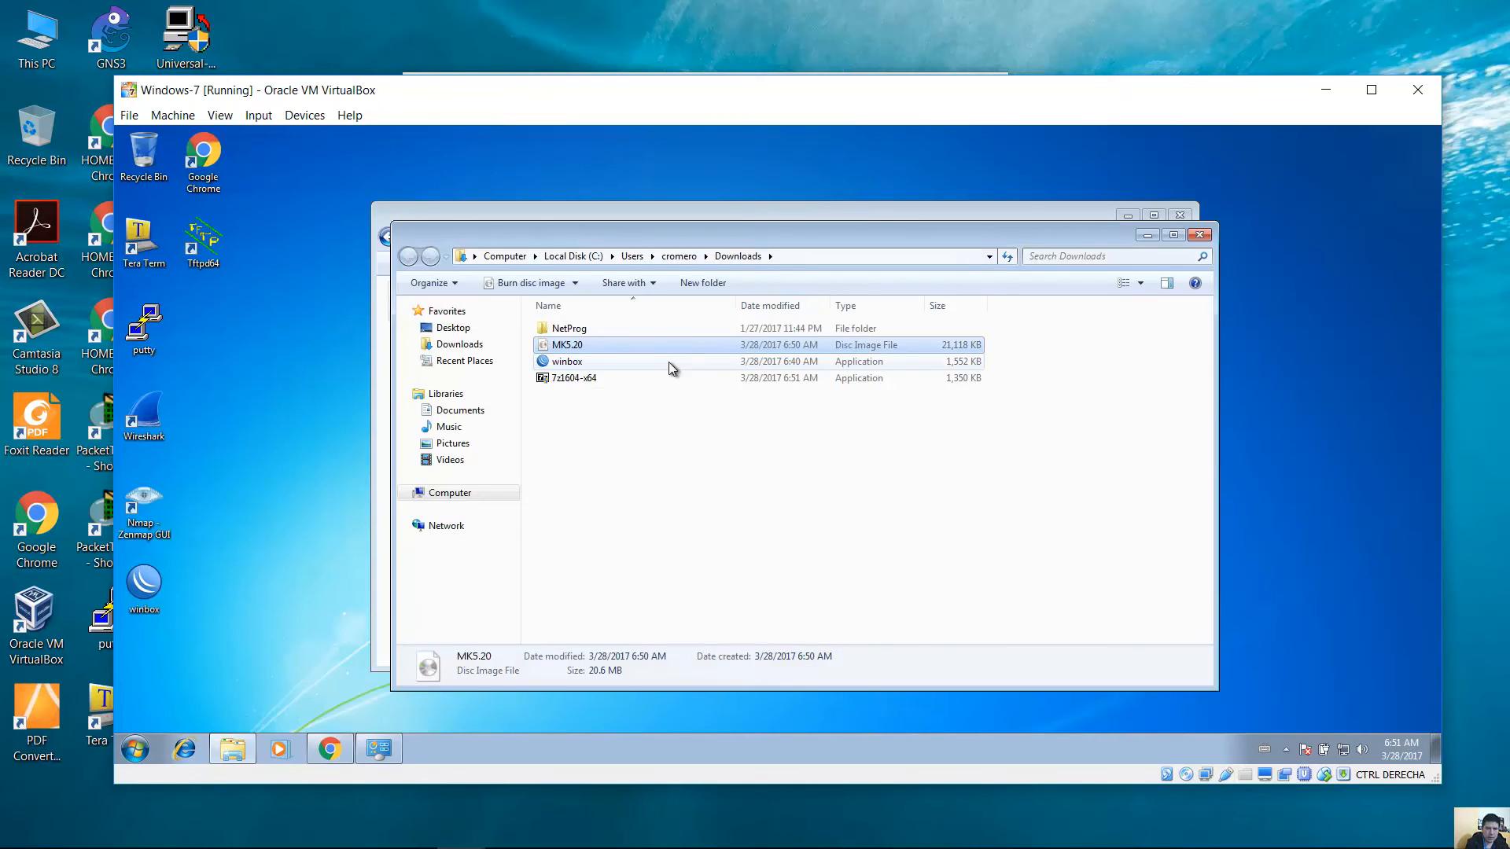
Install 7-Zip by running the downloaded 7z1604-x64 installer.
left_click(596, 383)
left_click(583, 383)
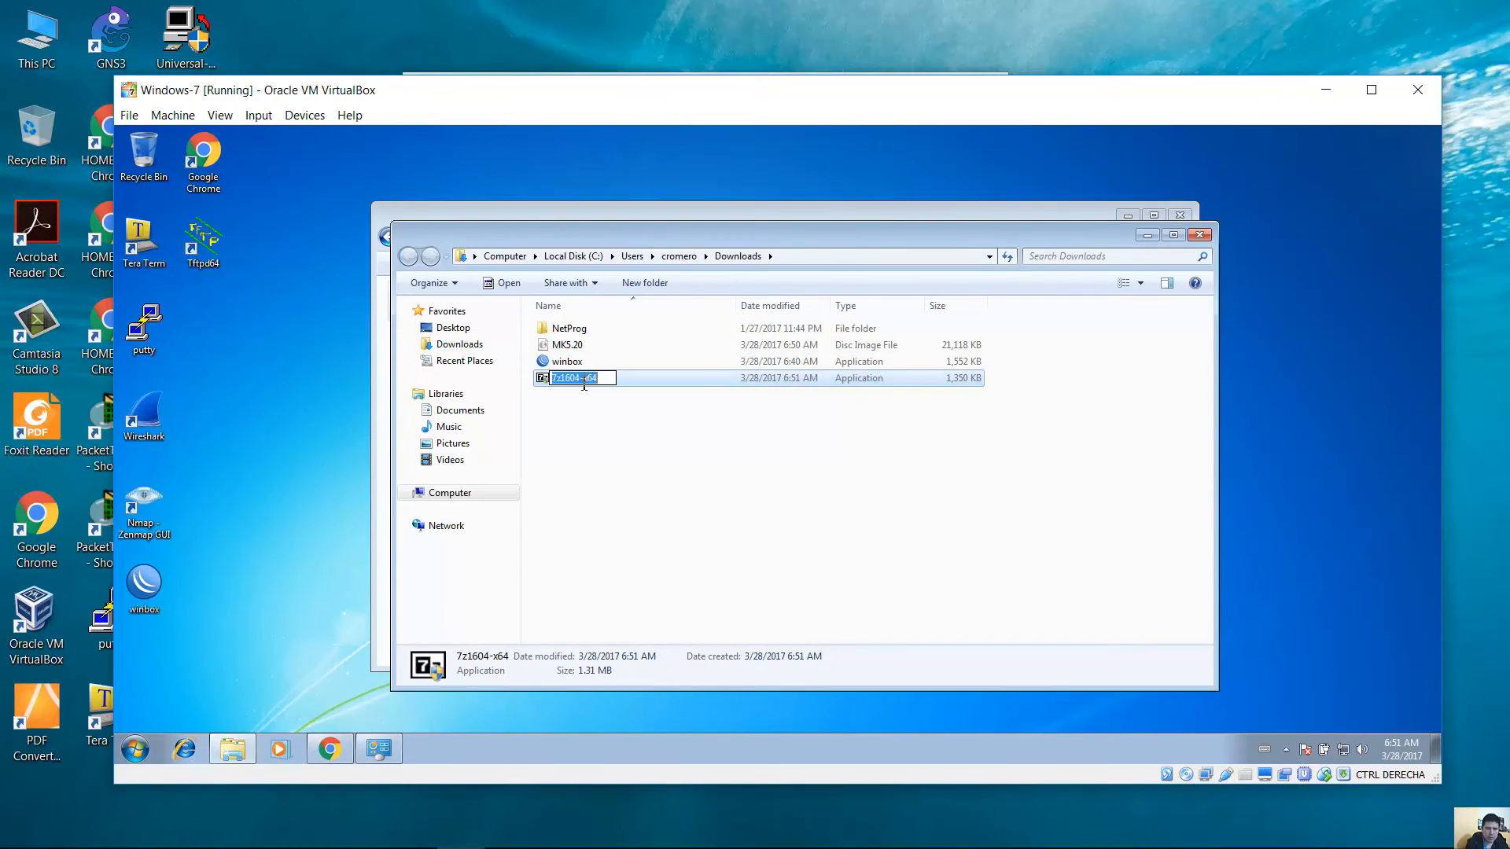
left_click(638, 382)
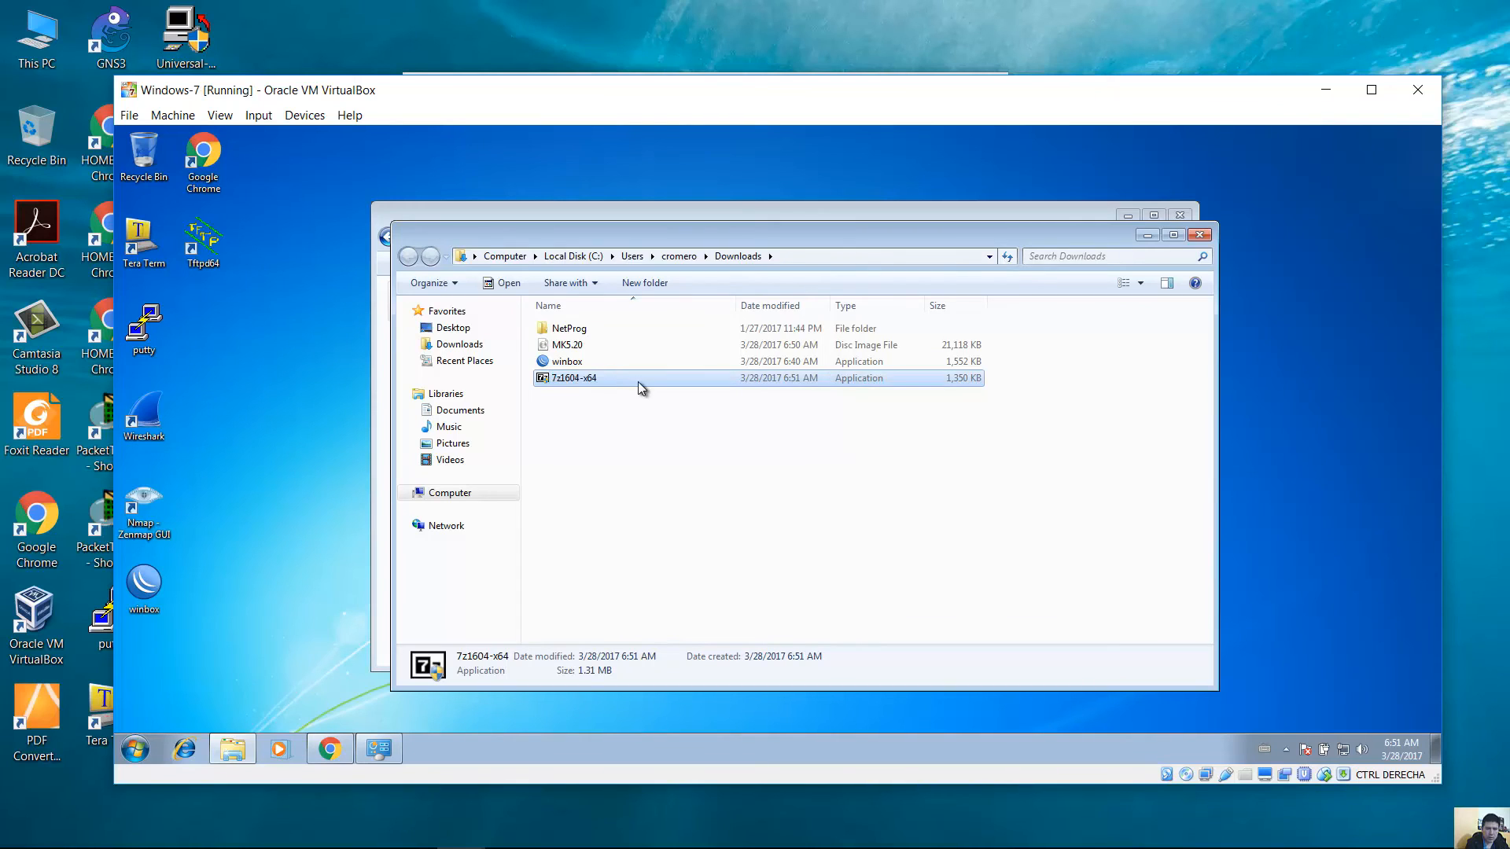
left_click(590, 380)
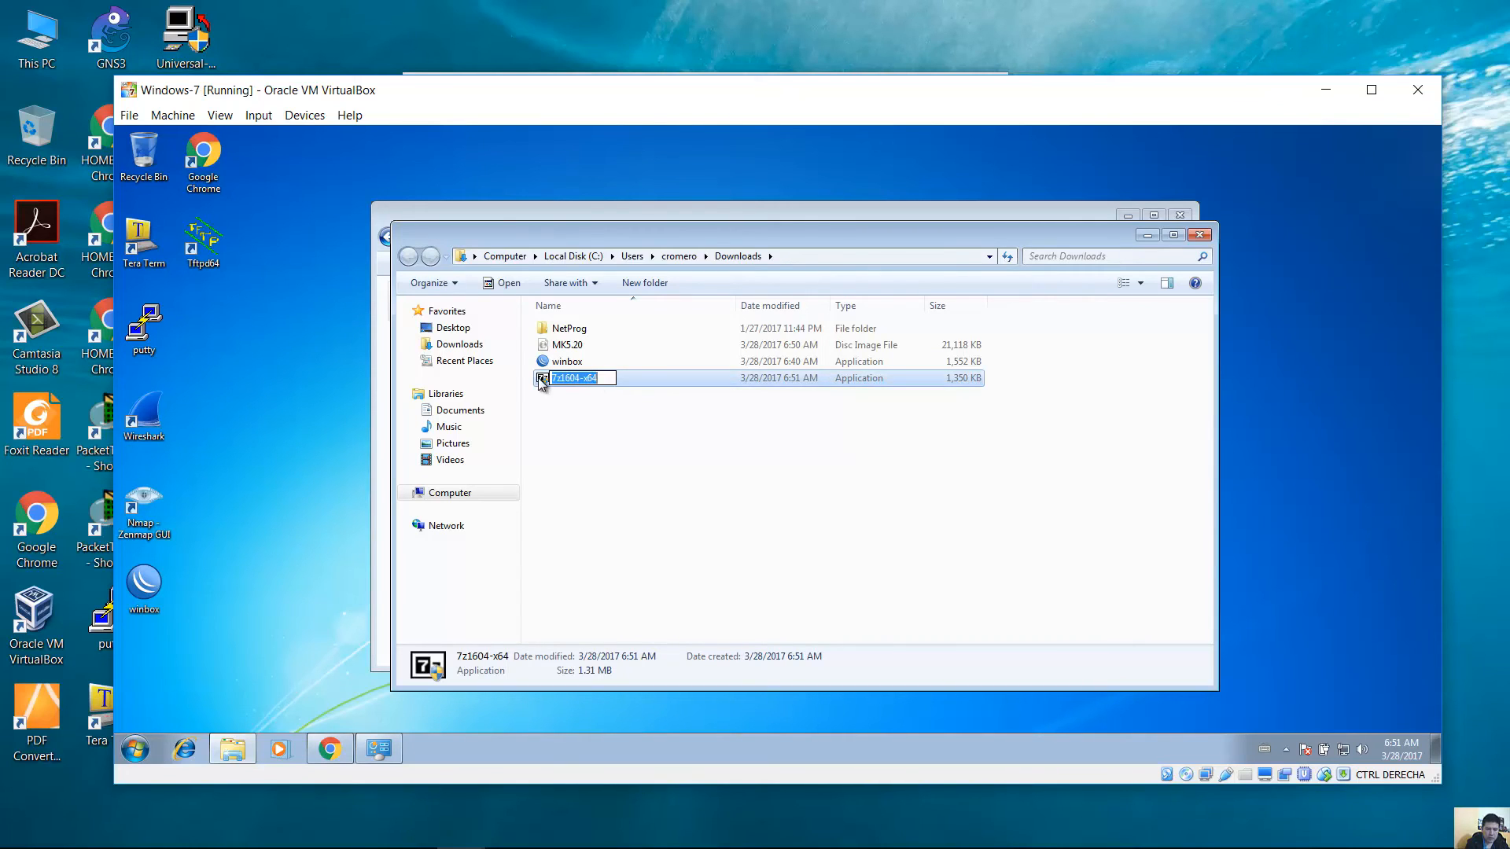
double_click(540, 378)
left_click(881, 502)
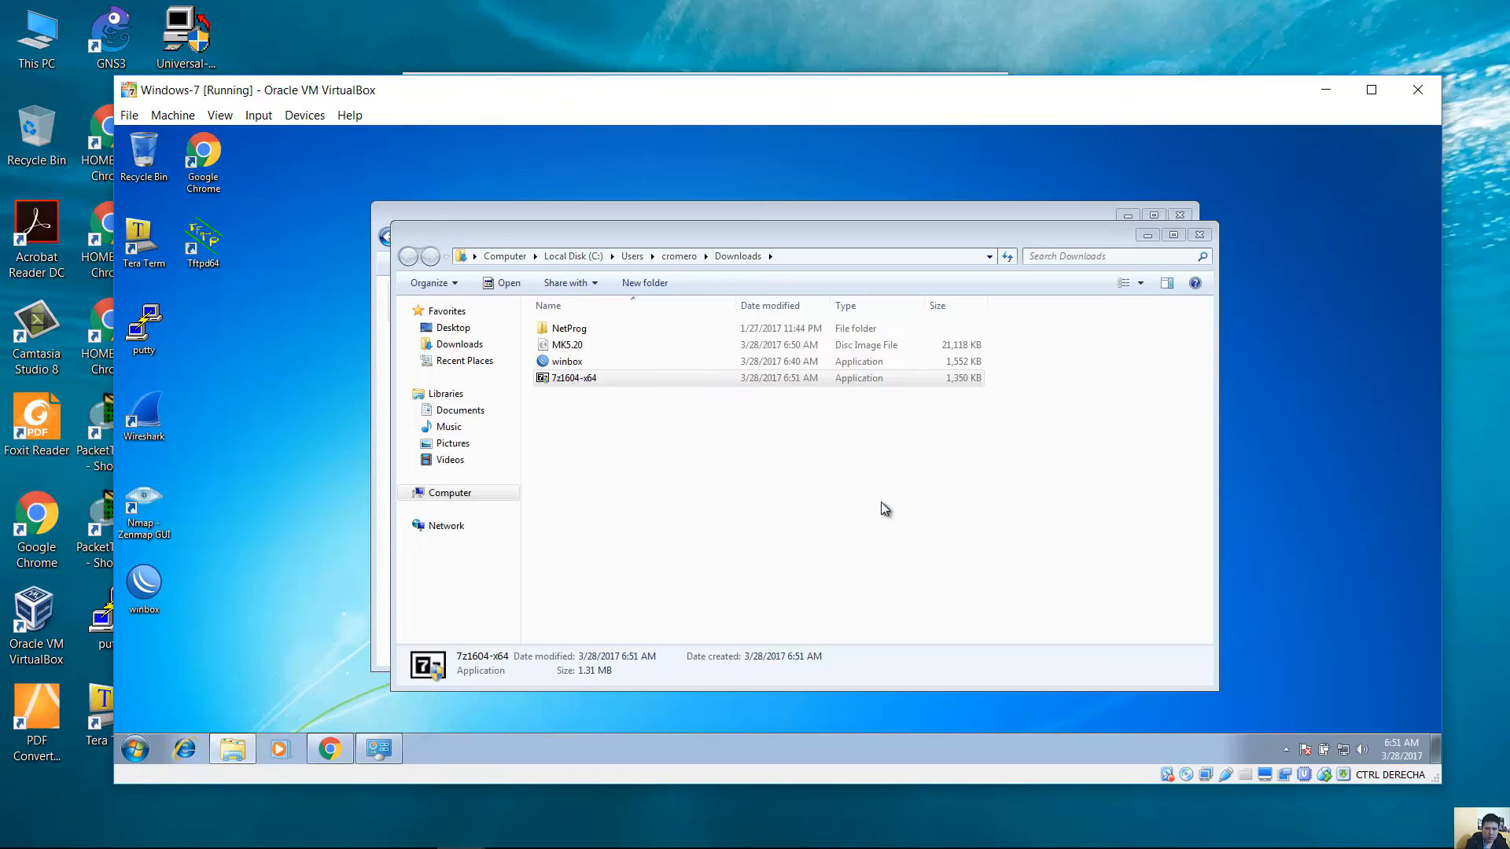
left_click(771, 493)
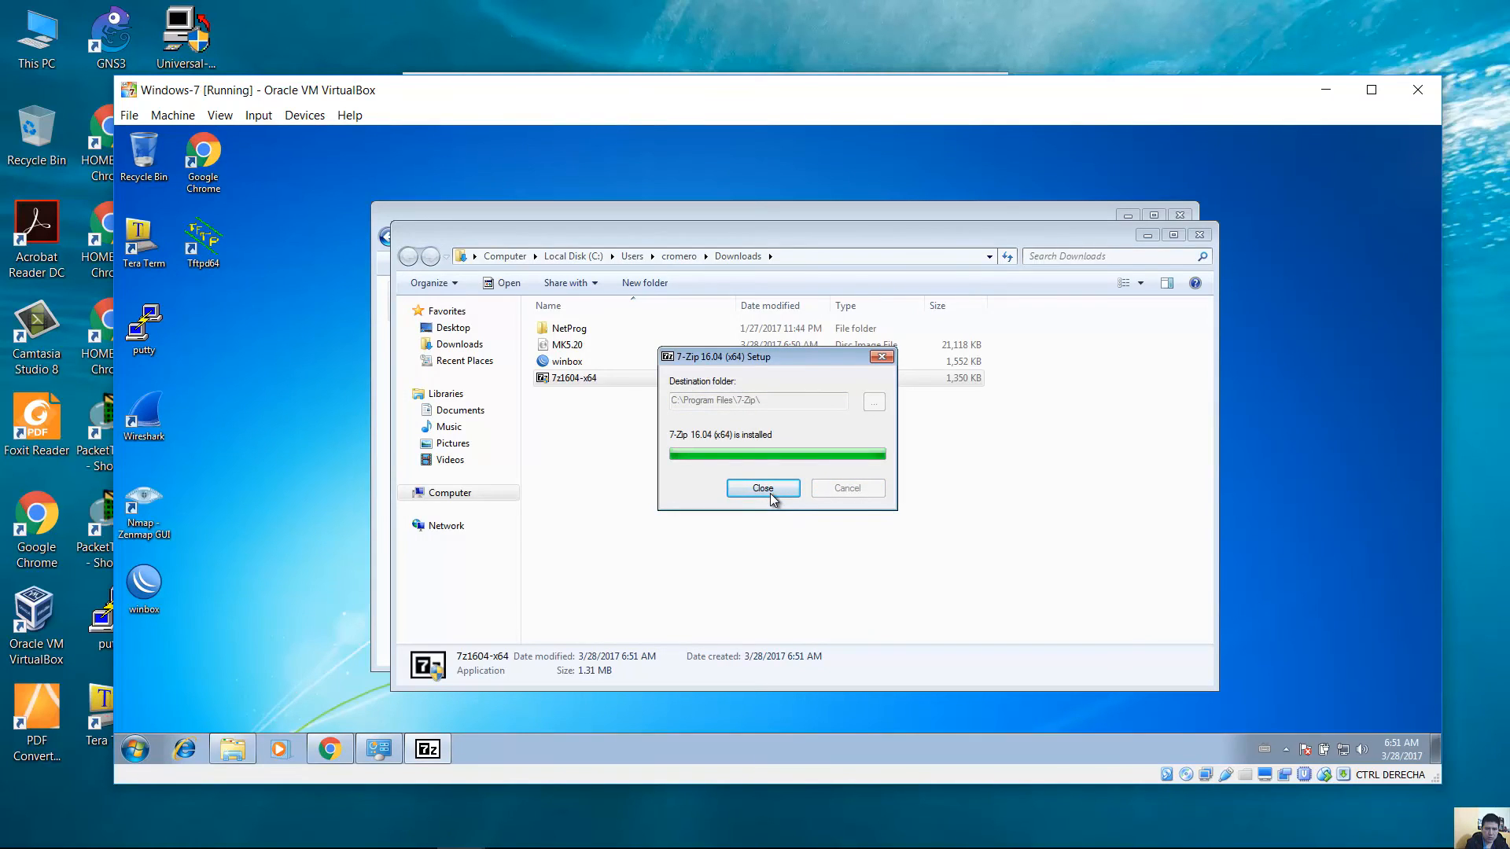
left_click(771, 493)
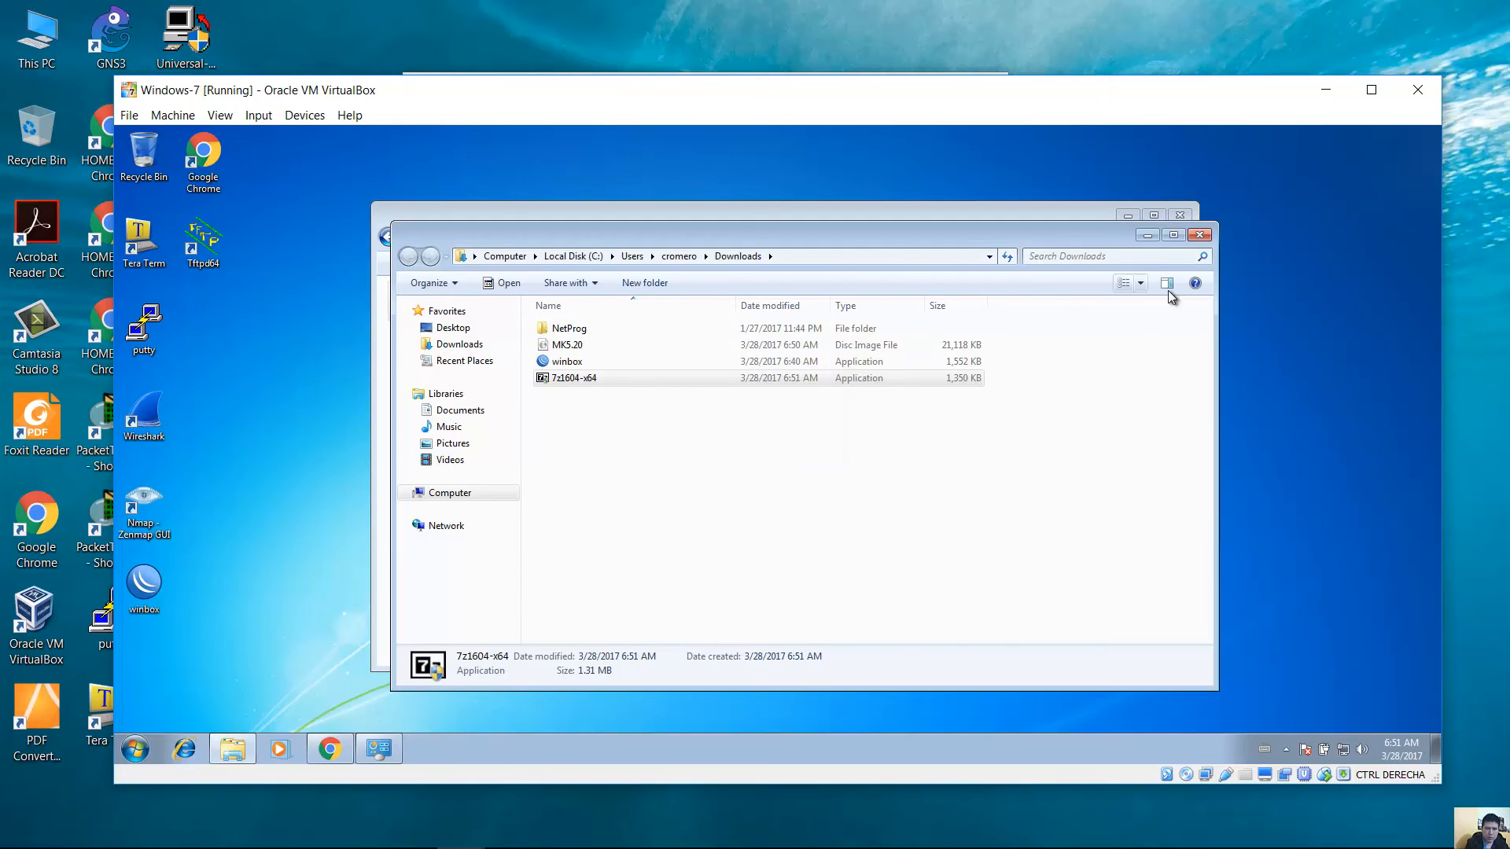
Extract MK5.20 to "MK5.20\" with 7-Zip and inspect its KEY folder contents.
right_click(571, 348)
mouse_move(691, 378)
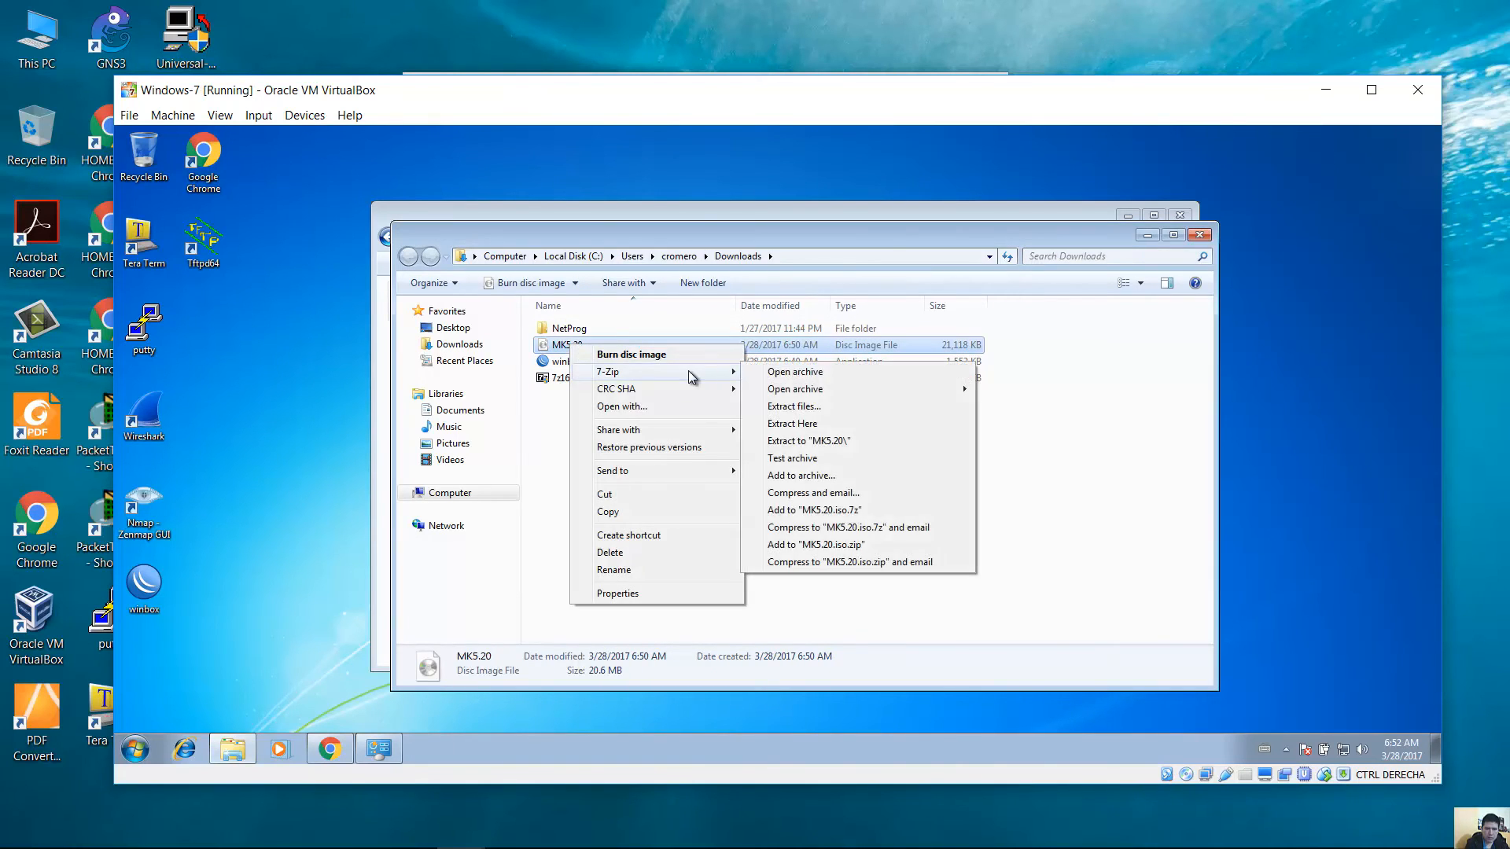
left_click(843, 440)
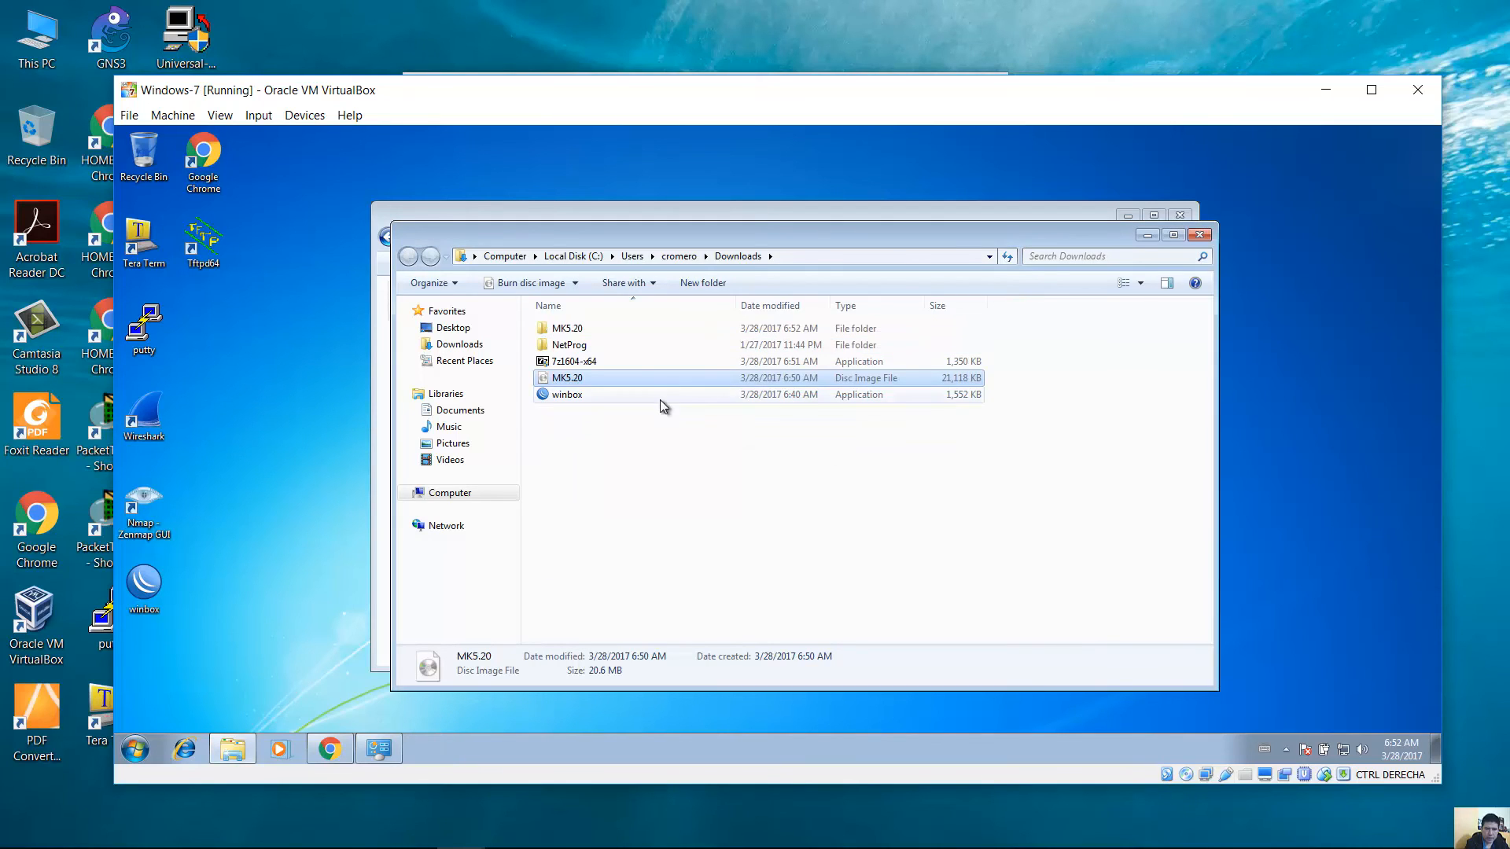
left_click(614, 330)
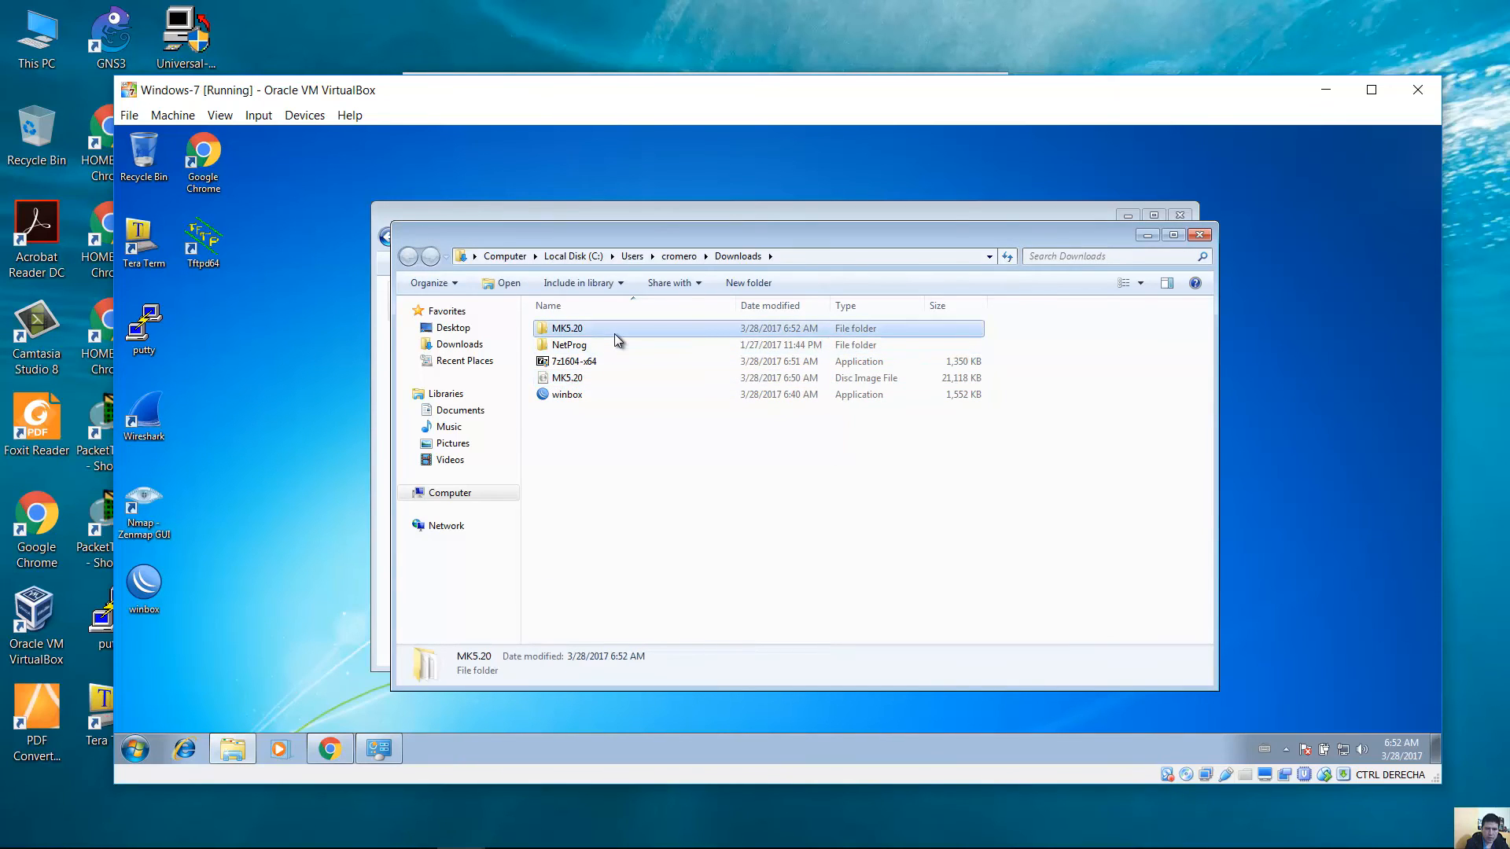
double_click(615, 333)
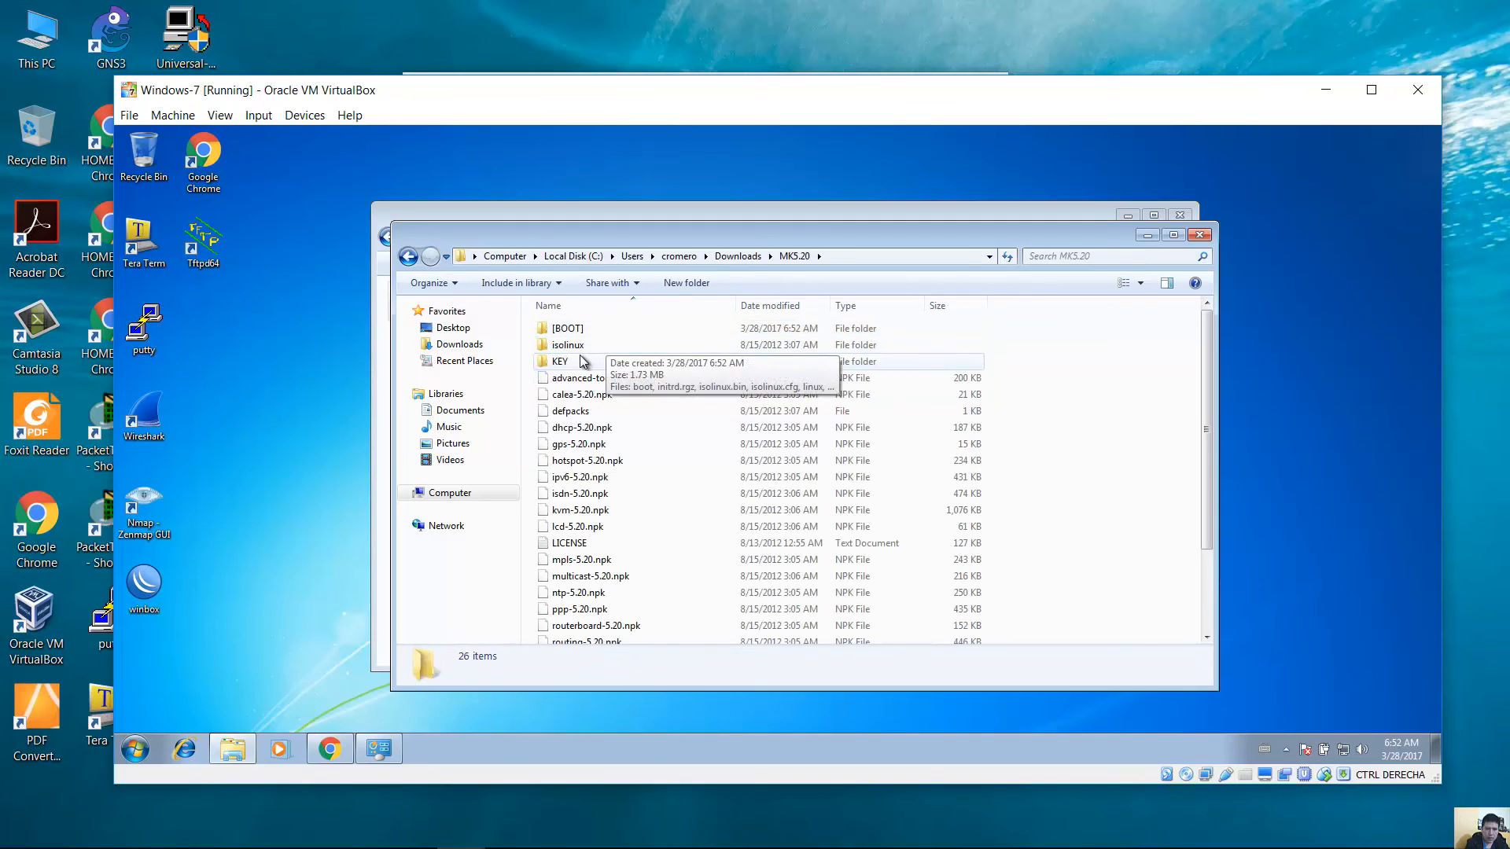
double_click(571, 362)
left_click(610, 346)
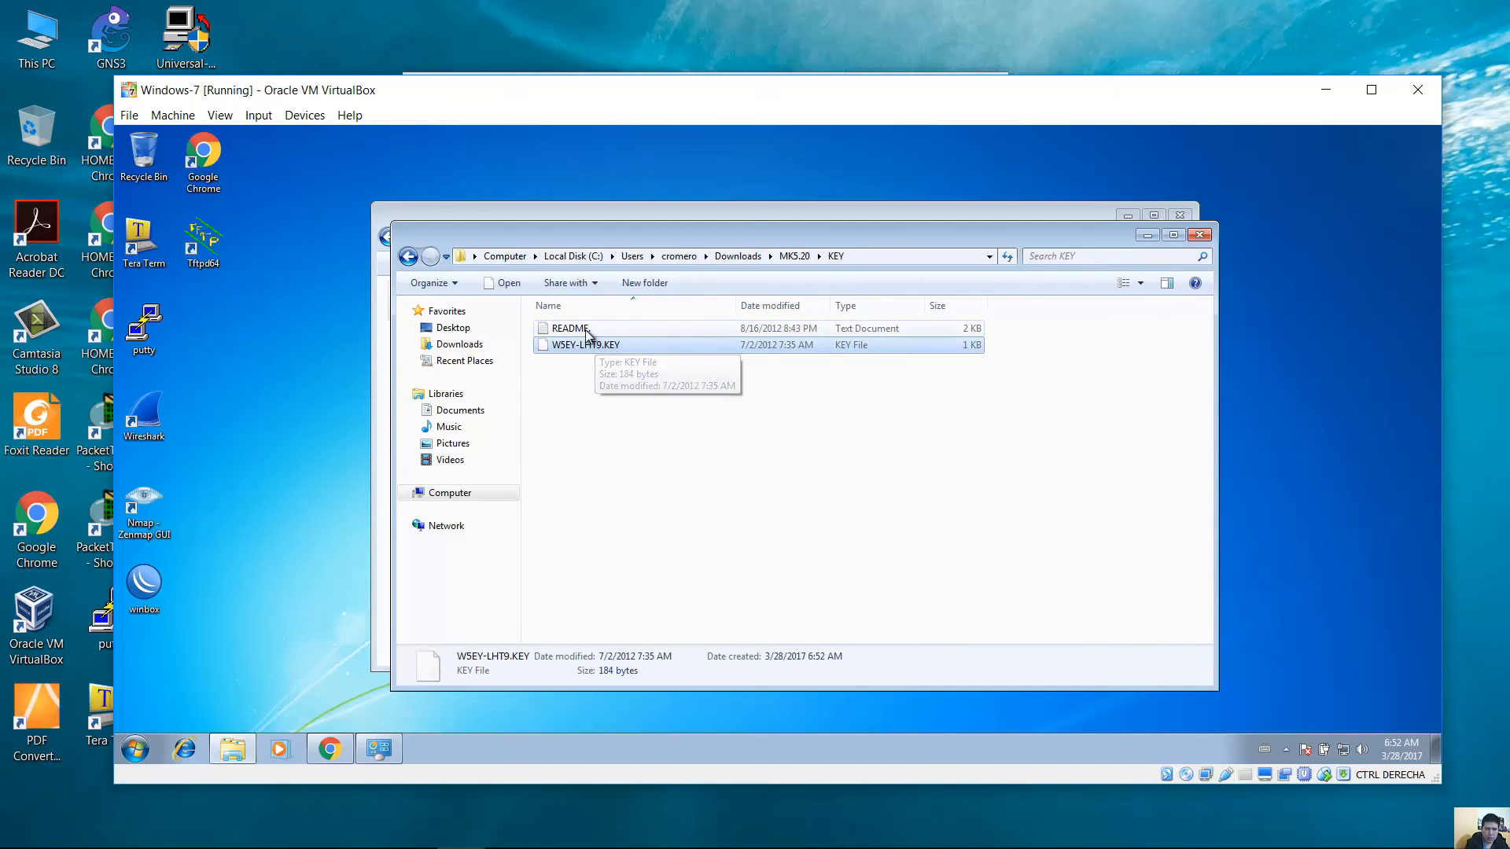
left_click(584, 329)
left_click(1199, 234)
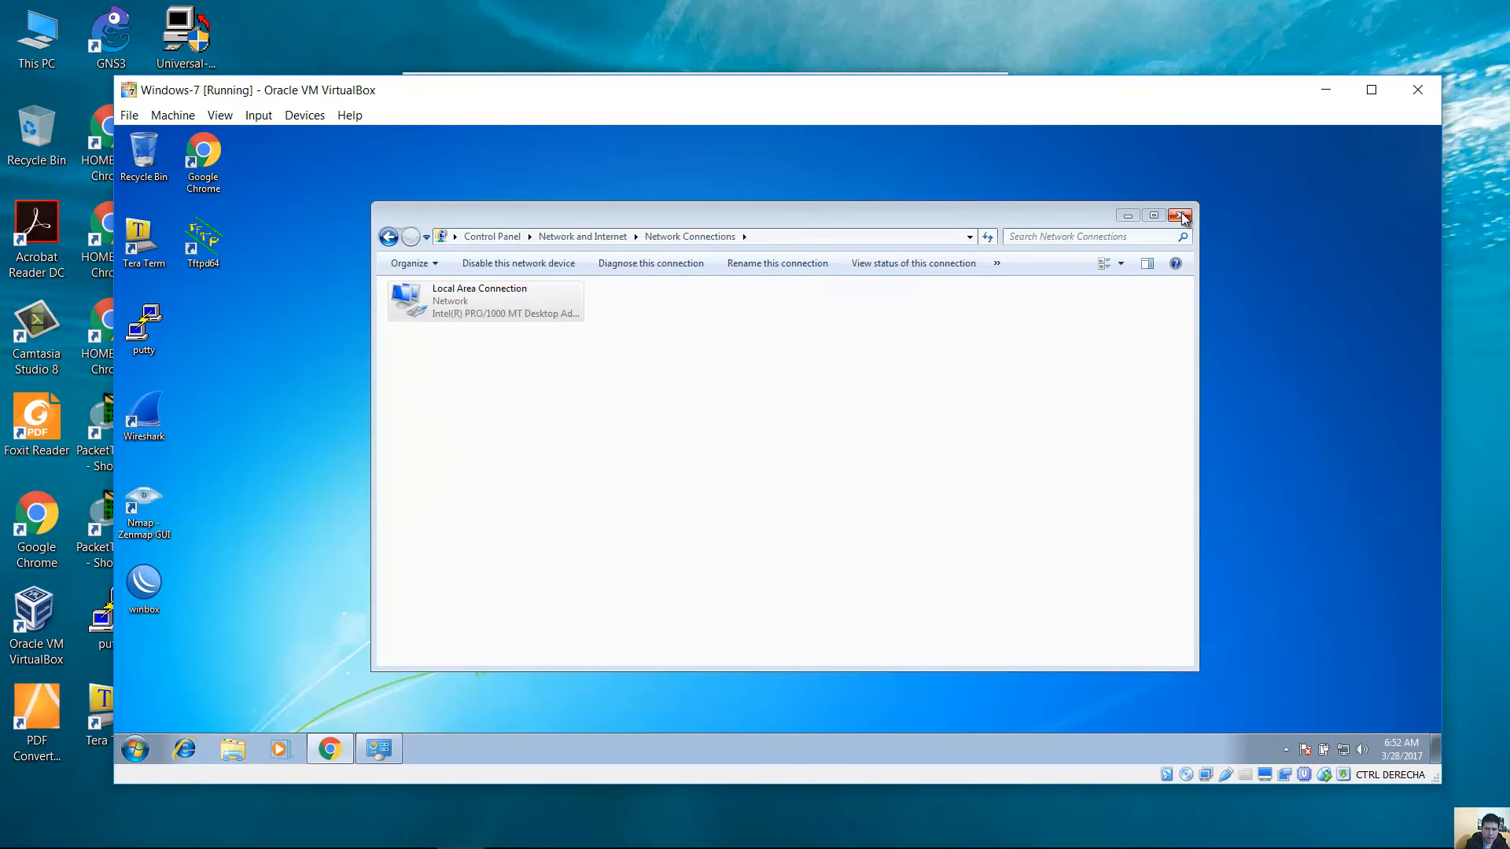
Open the IPv4 properties of the VM's Local Area Connection via Network and Sharing Center.
left_click(1180, 215)
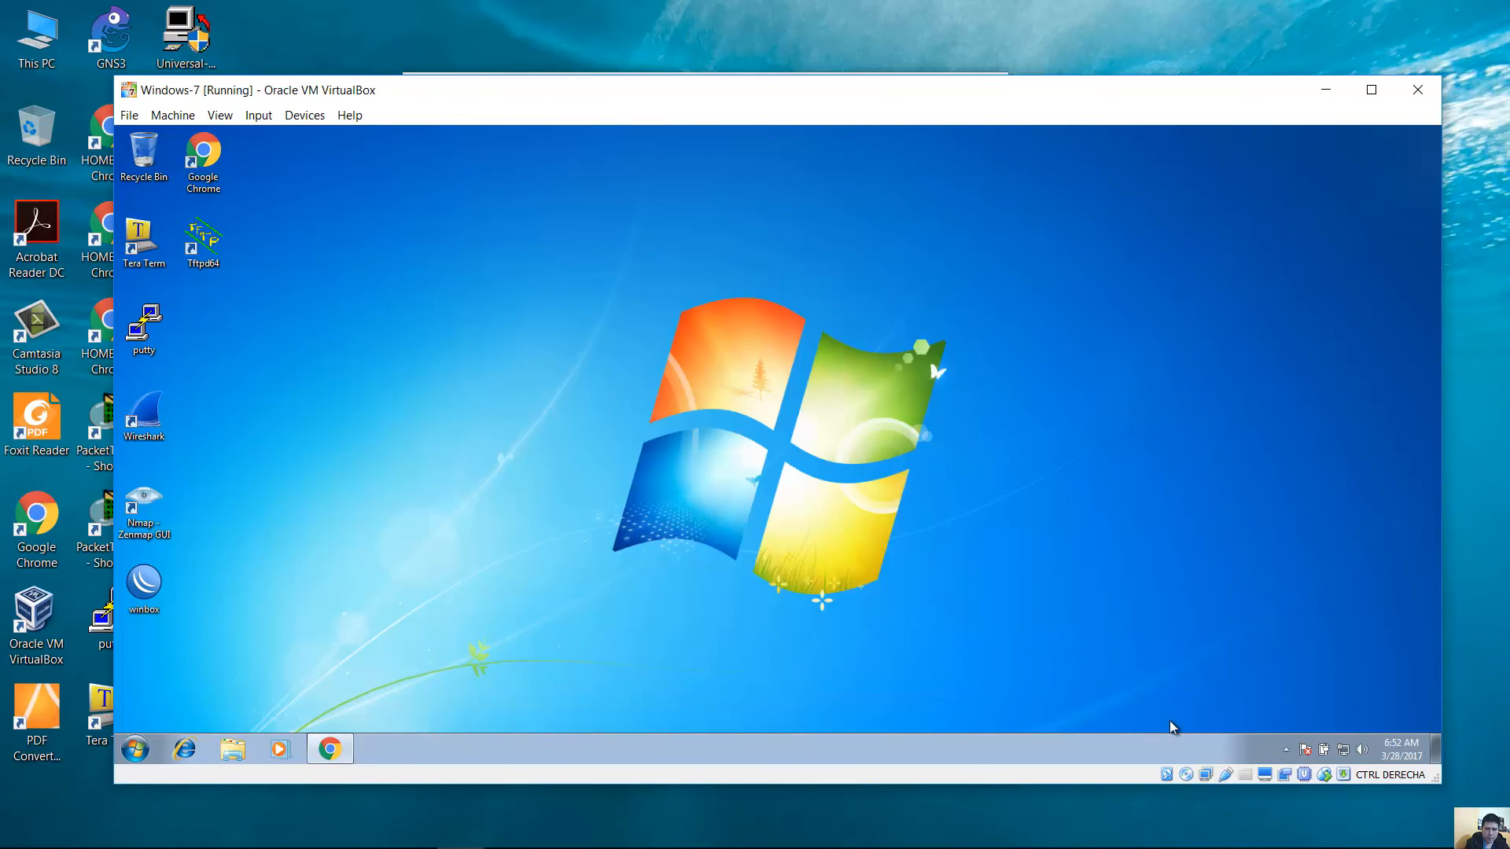
right_click(1344, 751)
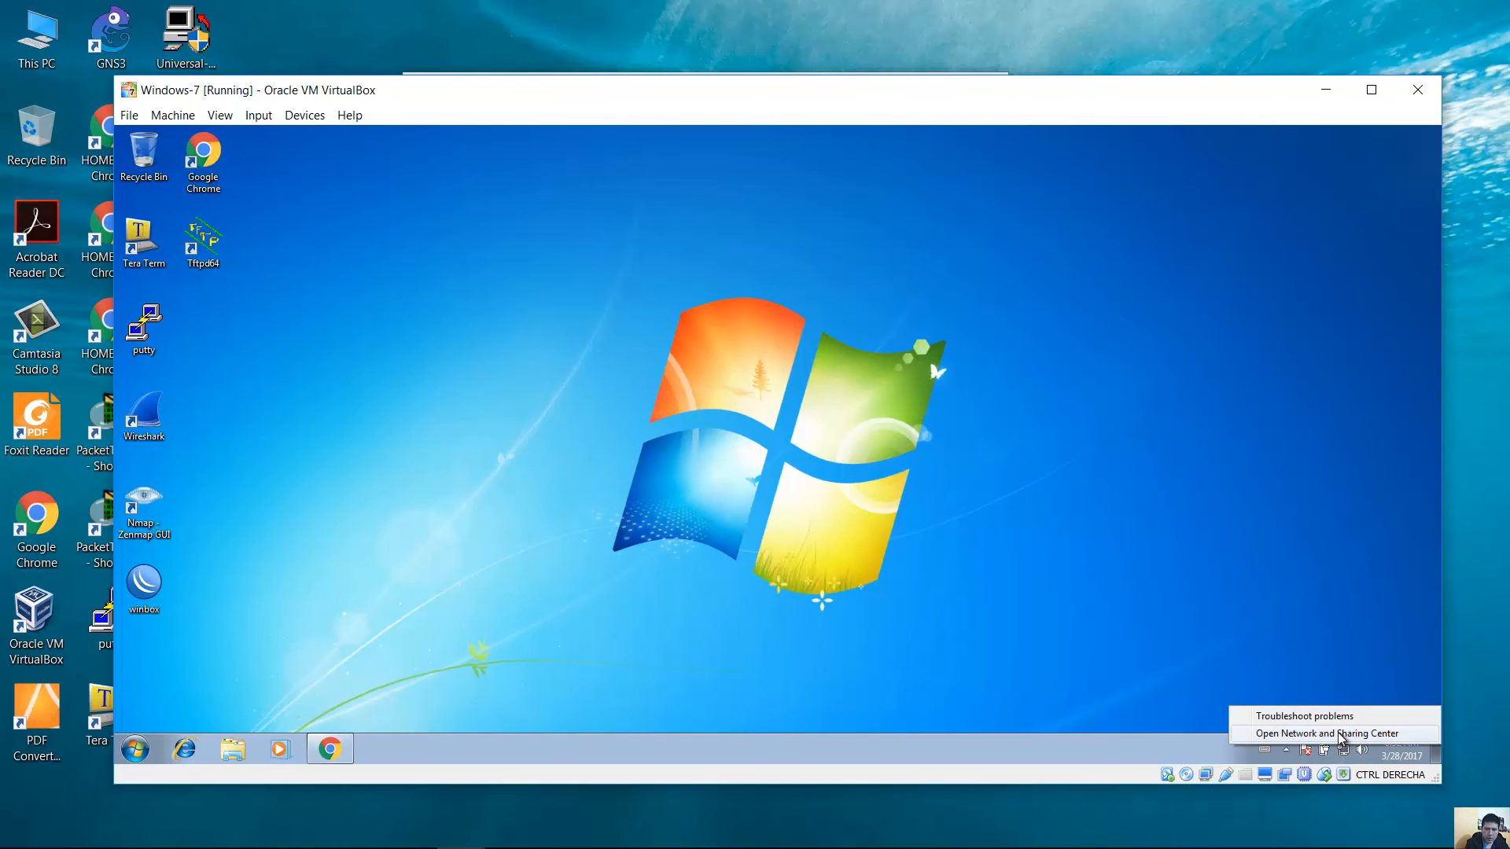
left_click(1341, 733)
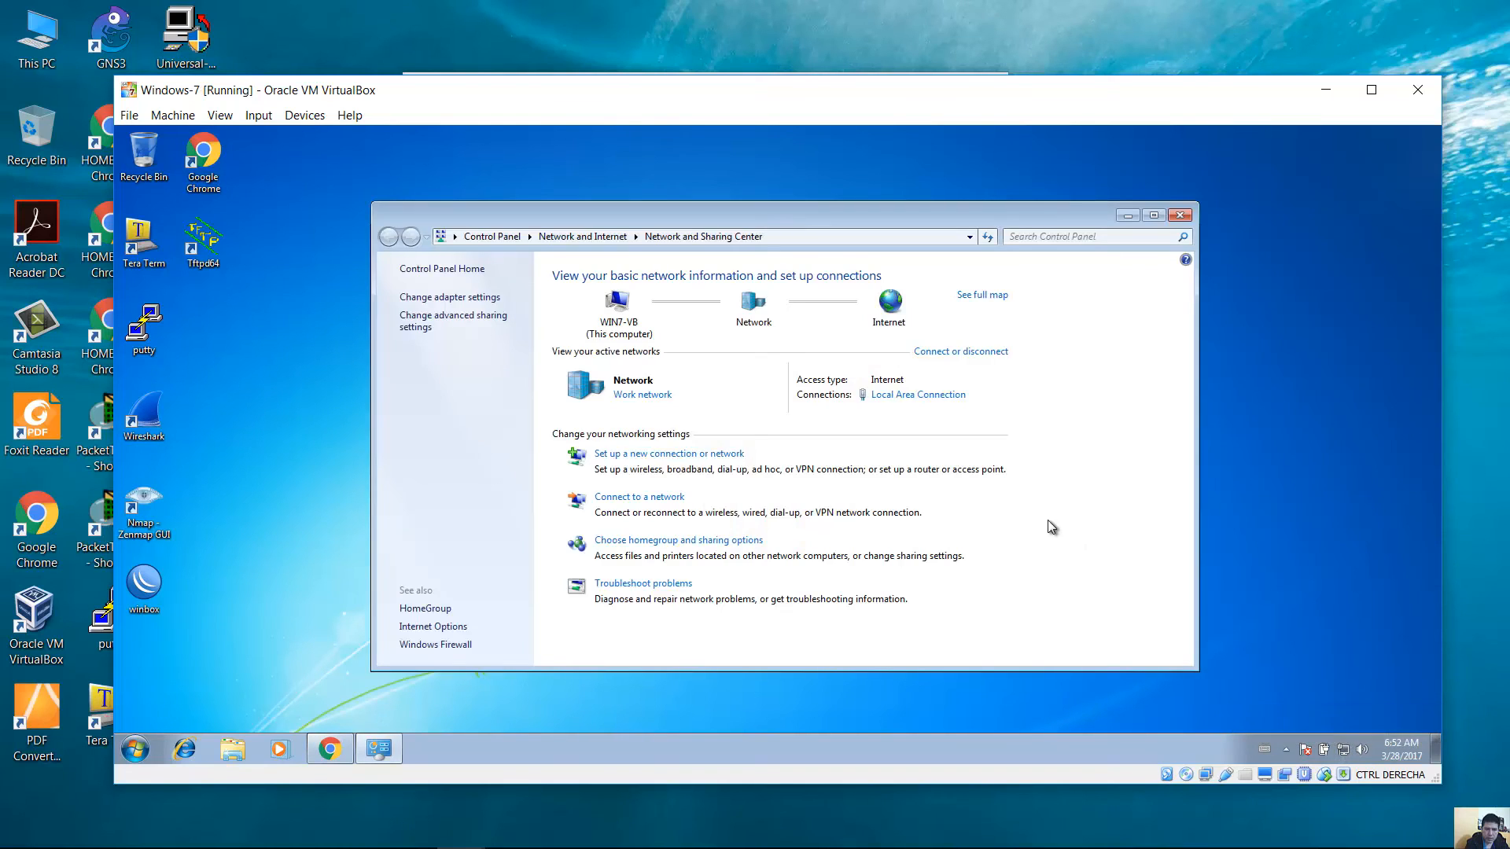
left_click(482, 316)
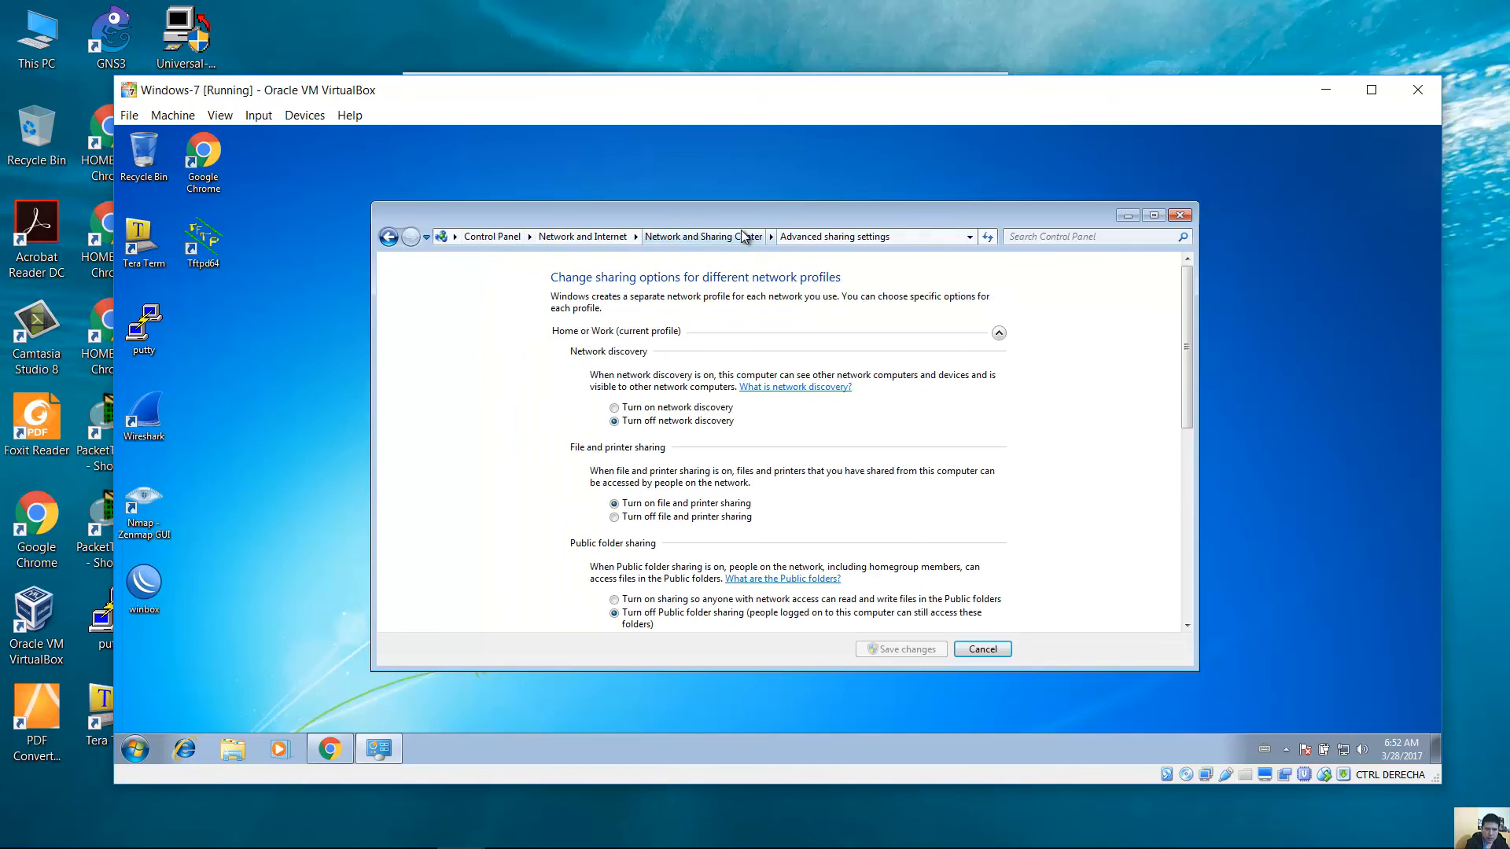
left_click(686, 237)
left_click(472, 300)
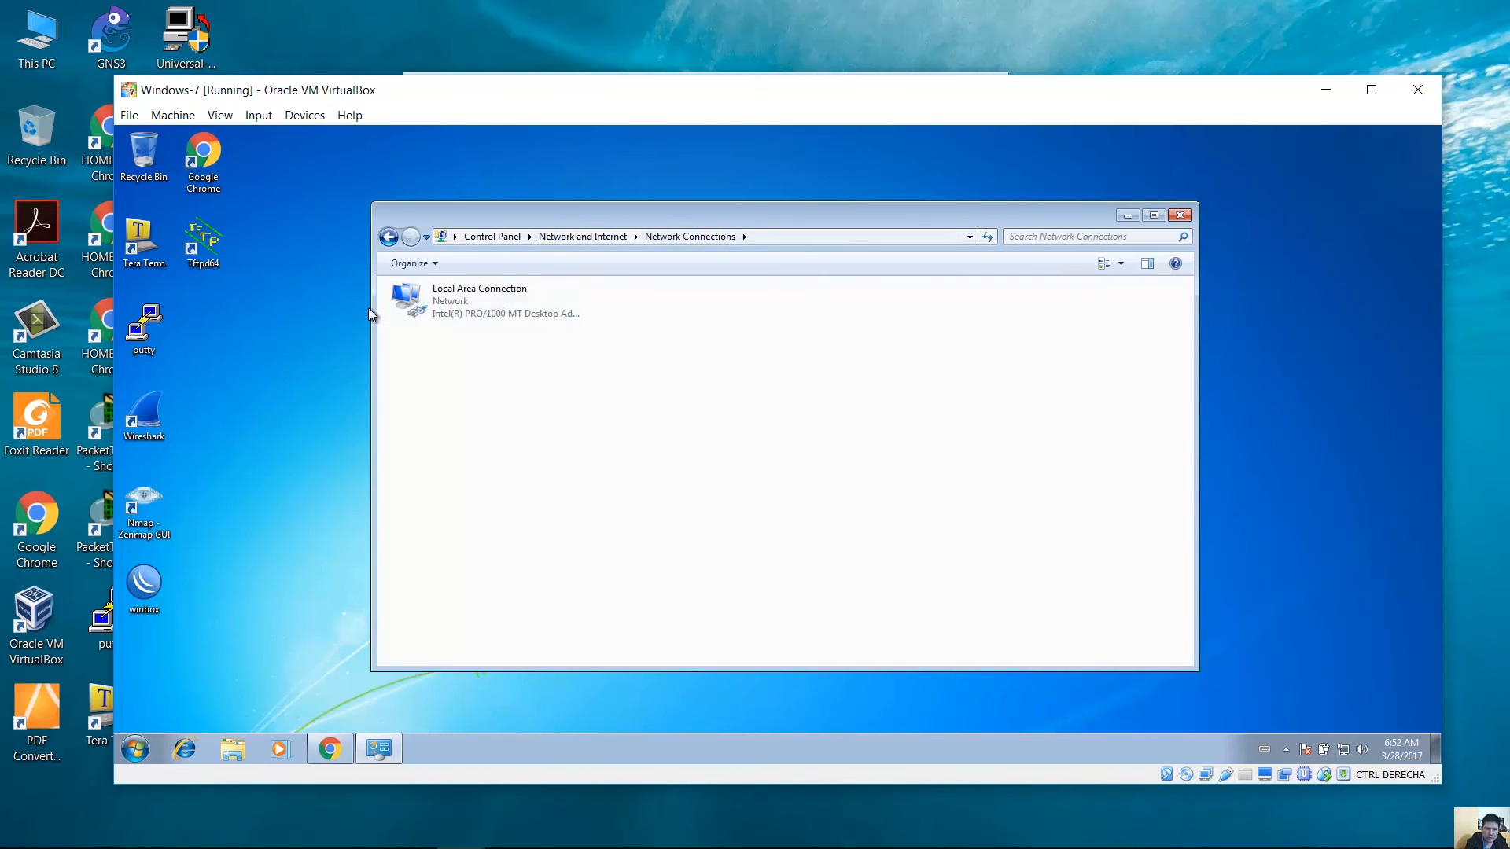
right_click(423, 296)
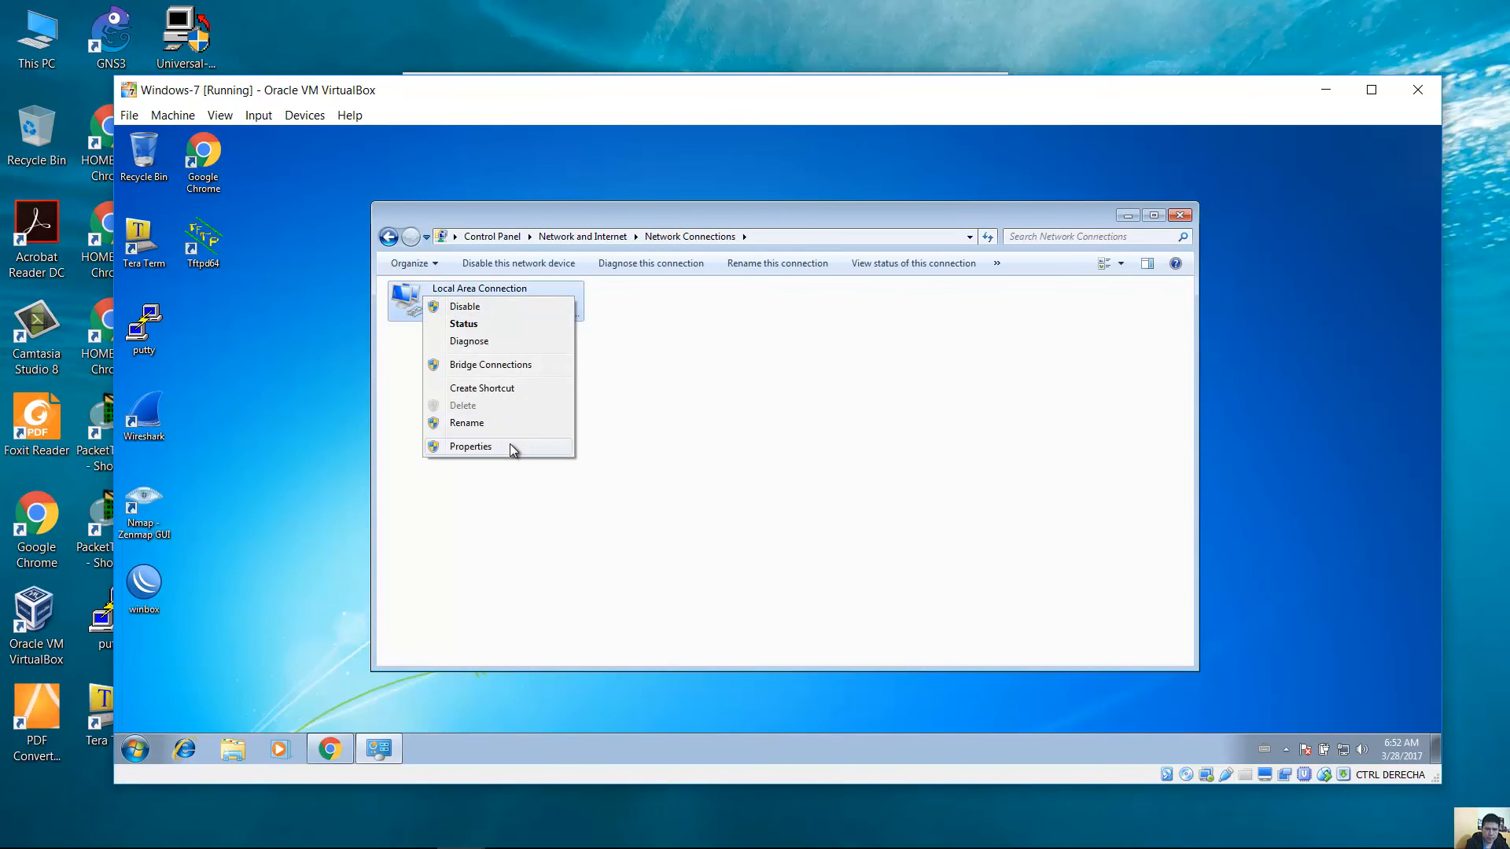
left_click(511, 447)
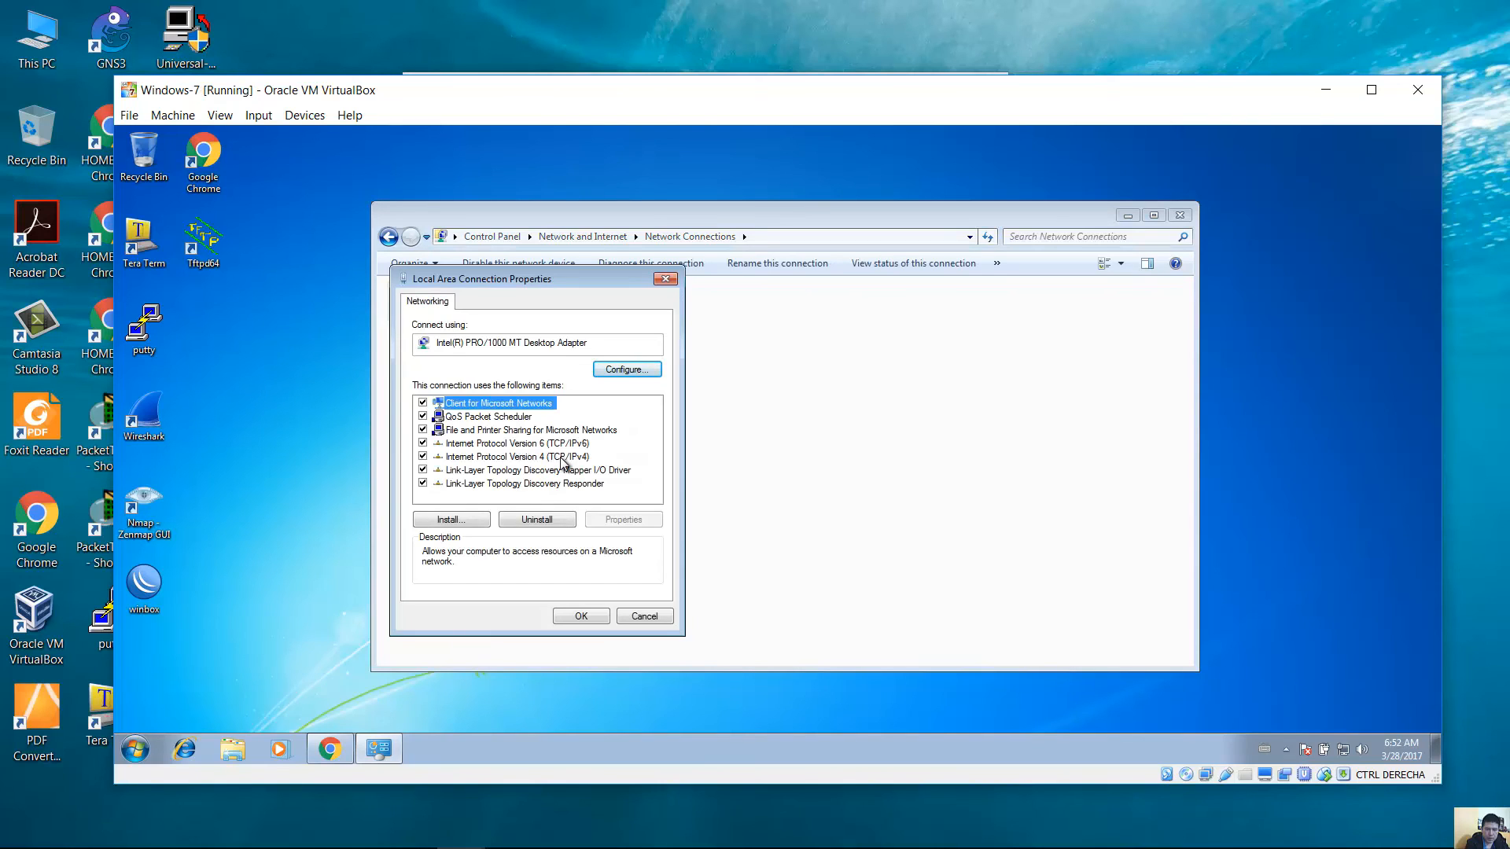
double_click(562, 458)
Set static IP 172.16.10.3, mask 255.255.255.0, gateway 172.16.10.1, and apply.
left_click(539, 450)
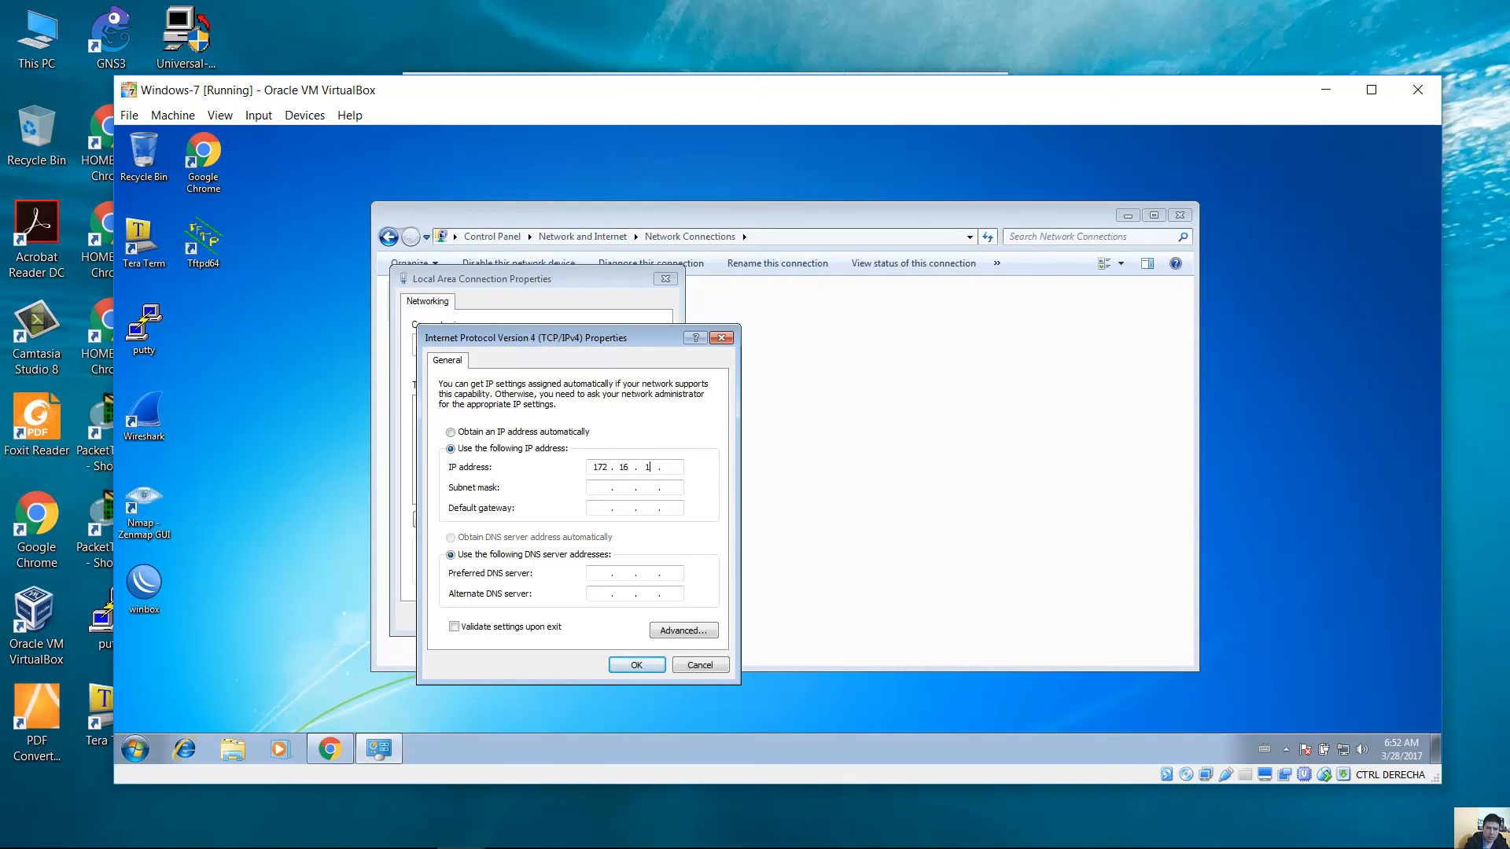
key("Tab")
type("255.255.255.0")
key("Tab")
type("172.1")
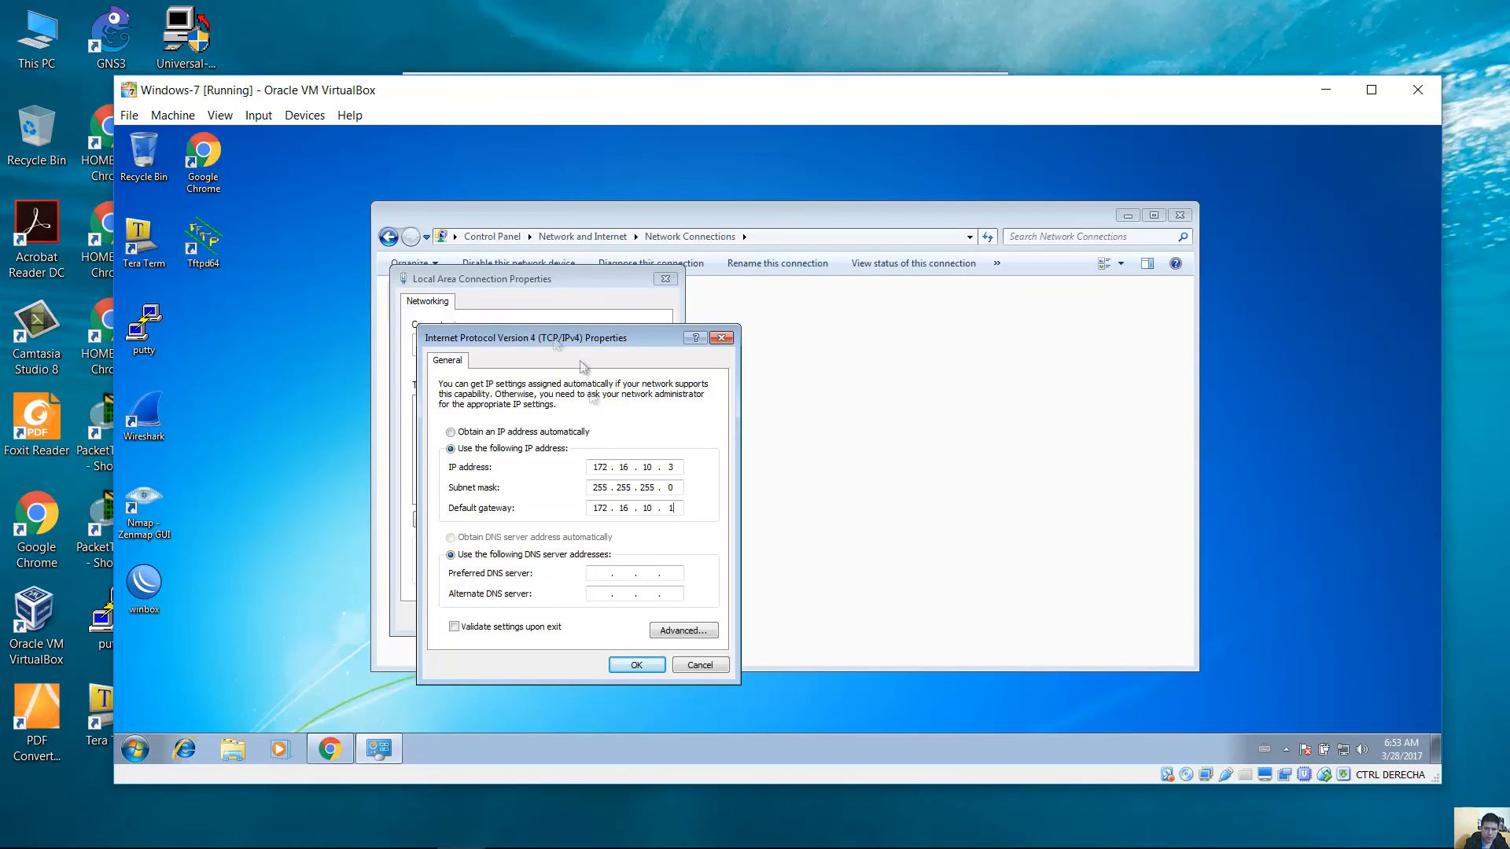
left_click(636, 665)
left_click(582, 618)
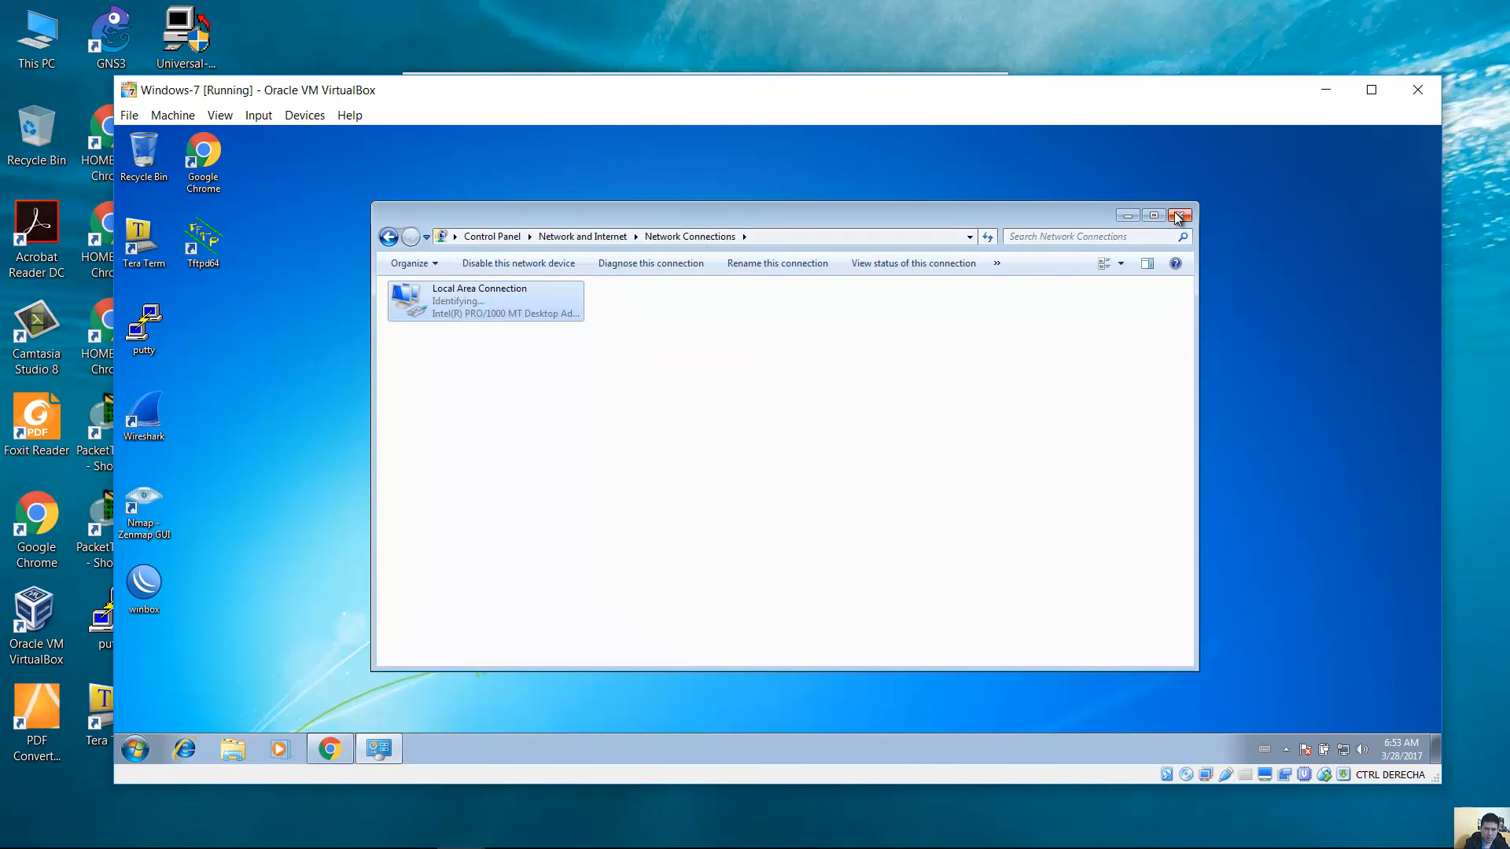
Shut down the Windows 7 VM and open its VirtualBox settings.
left_click(1179, 216)
left_click(146, 753)
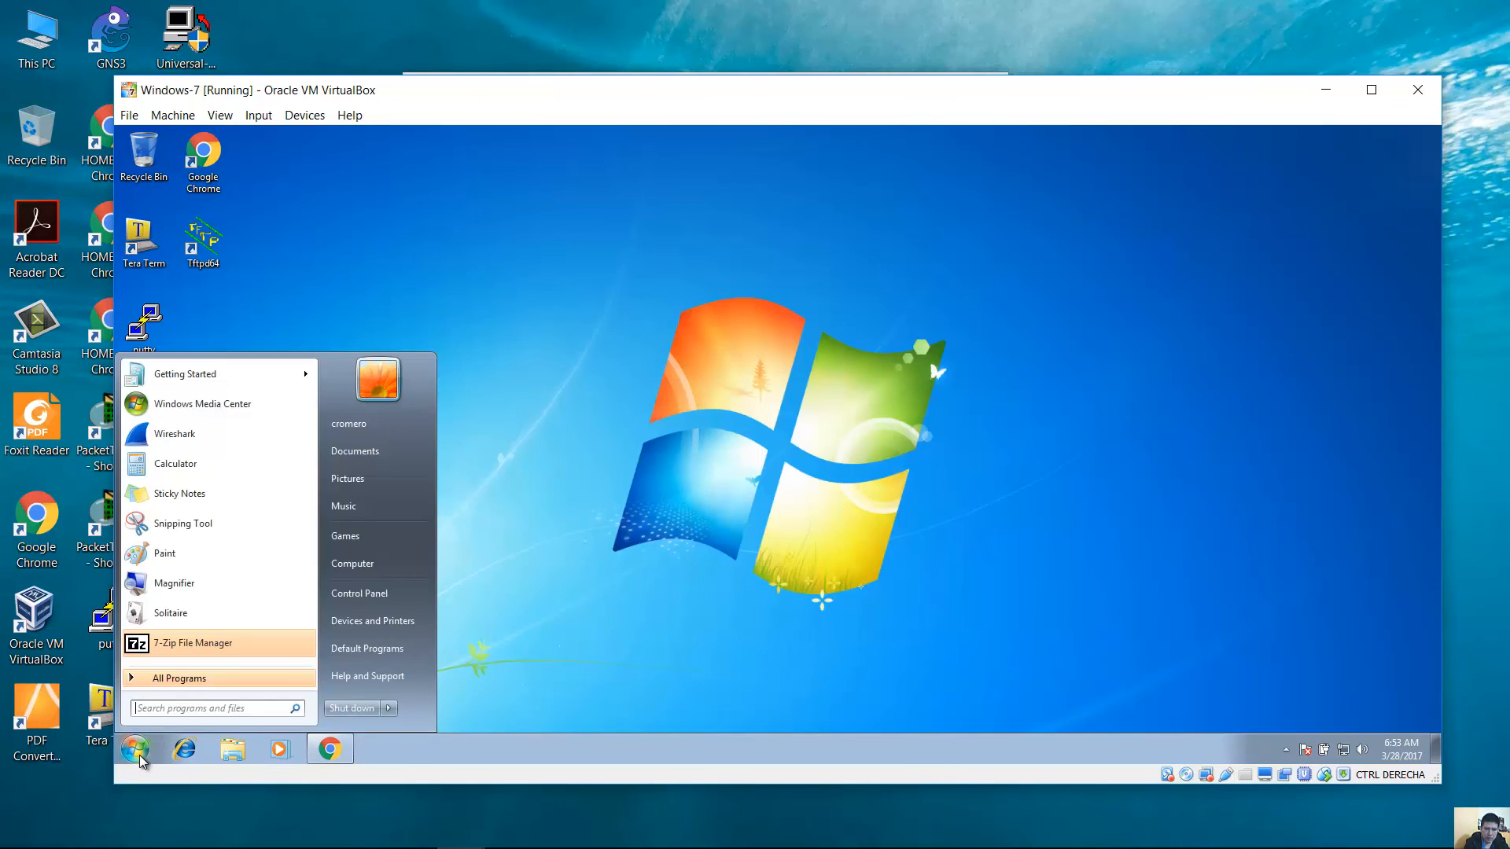
left_click(351, 709)
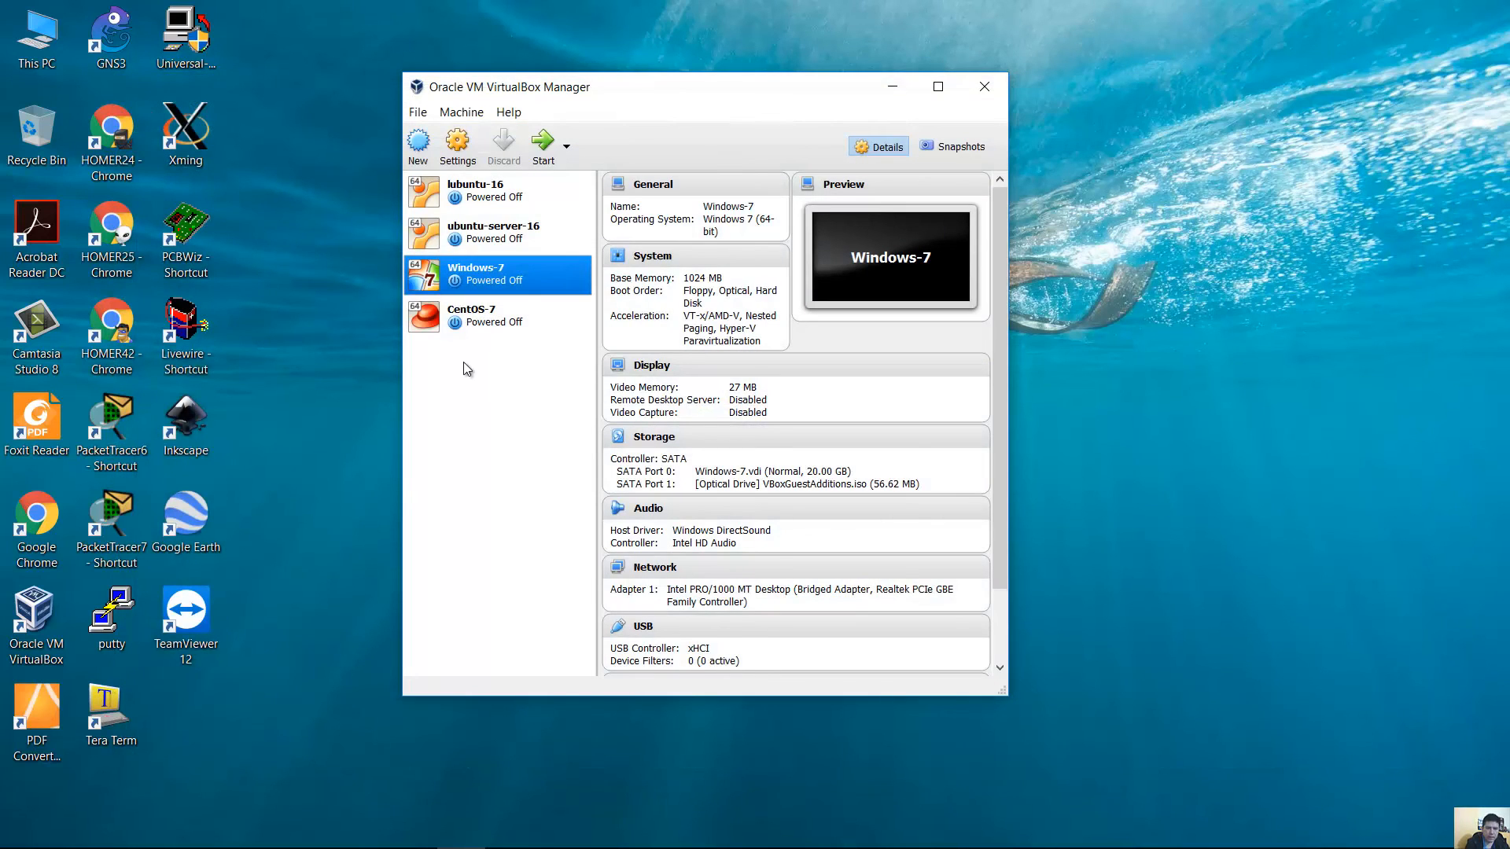
left_click(457, 145)
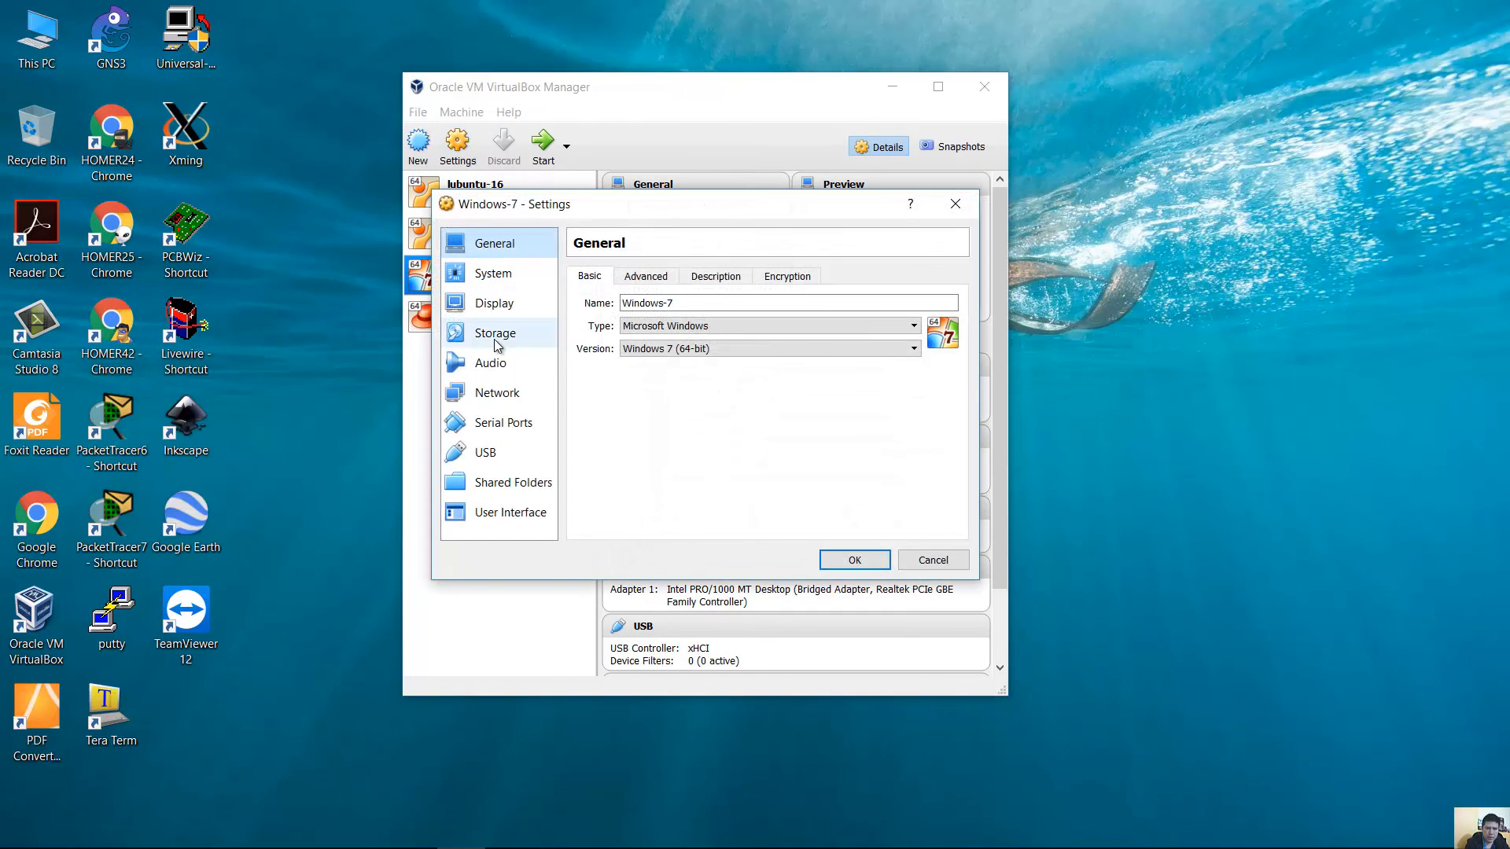
Attach Adapter 1 to Generic Driver UDPTunnel, save, and close VirtualBox Manager.
left_click(499, 395)
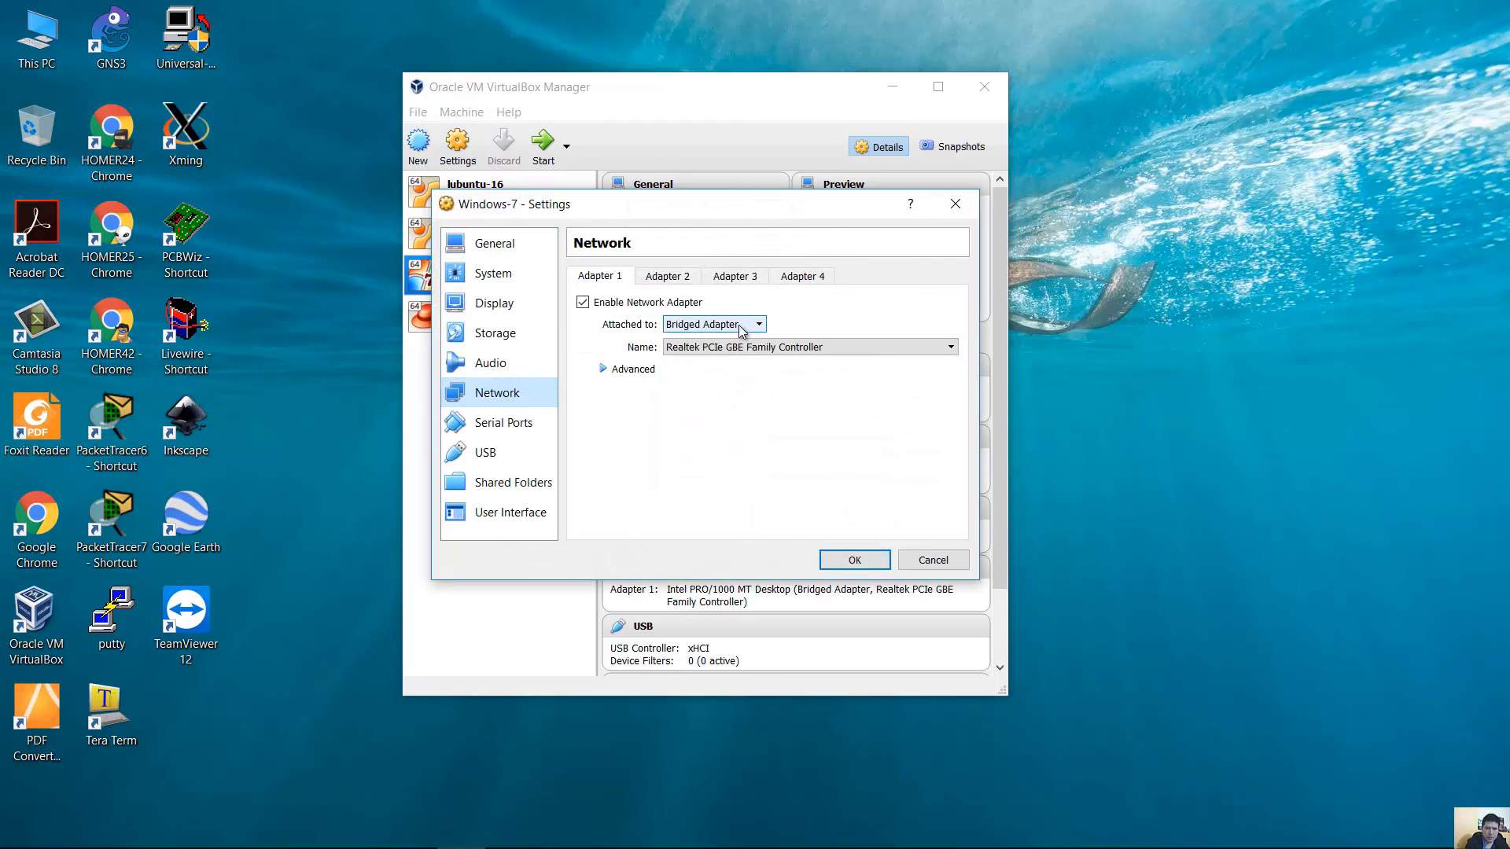
left_click(740, 326)
left_click(702, 415)
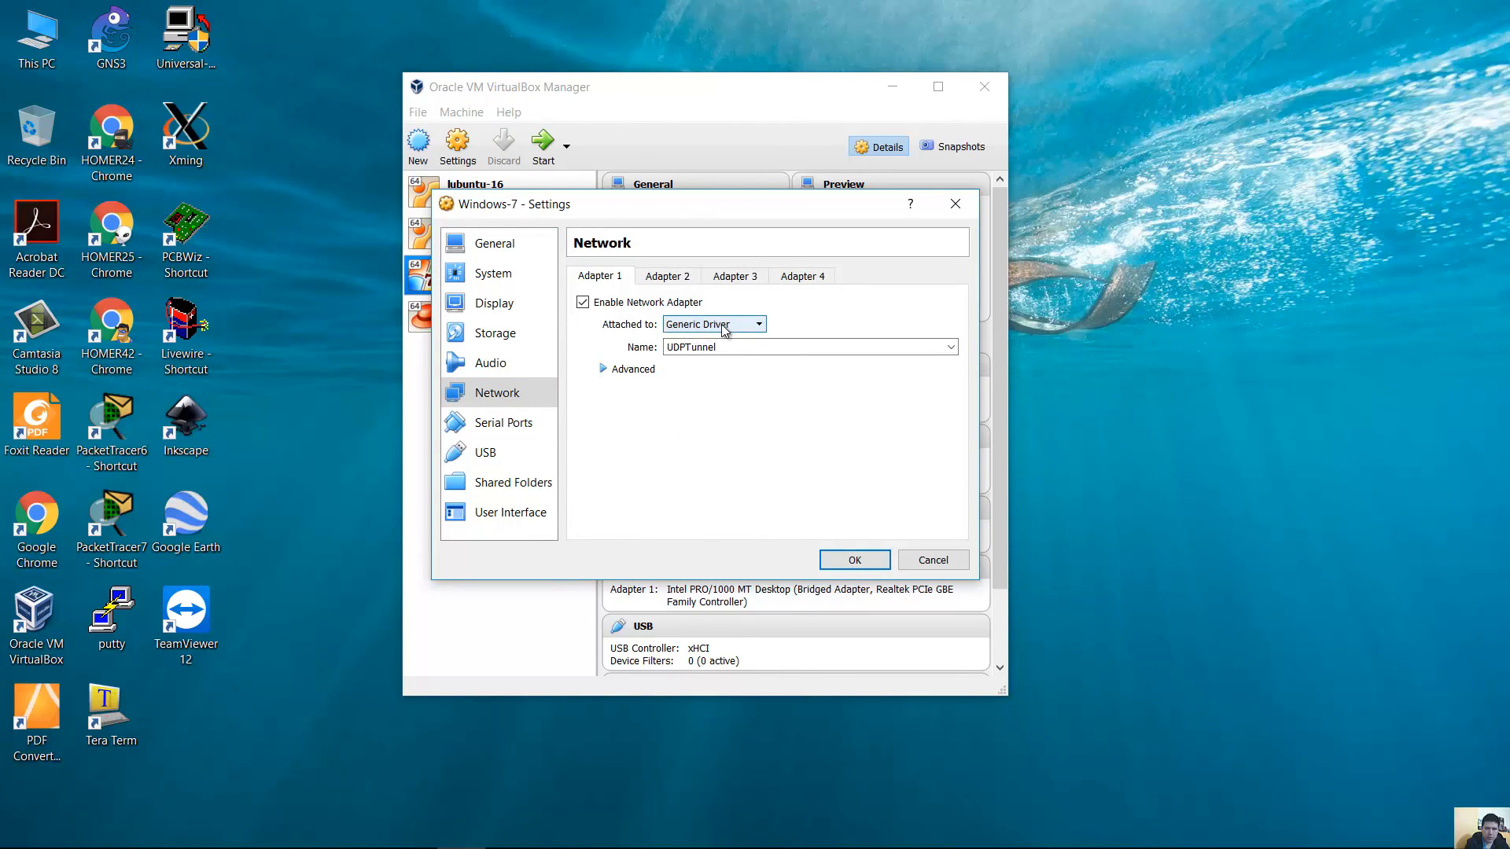
left_click(854, 560)
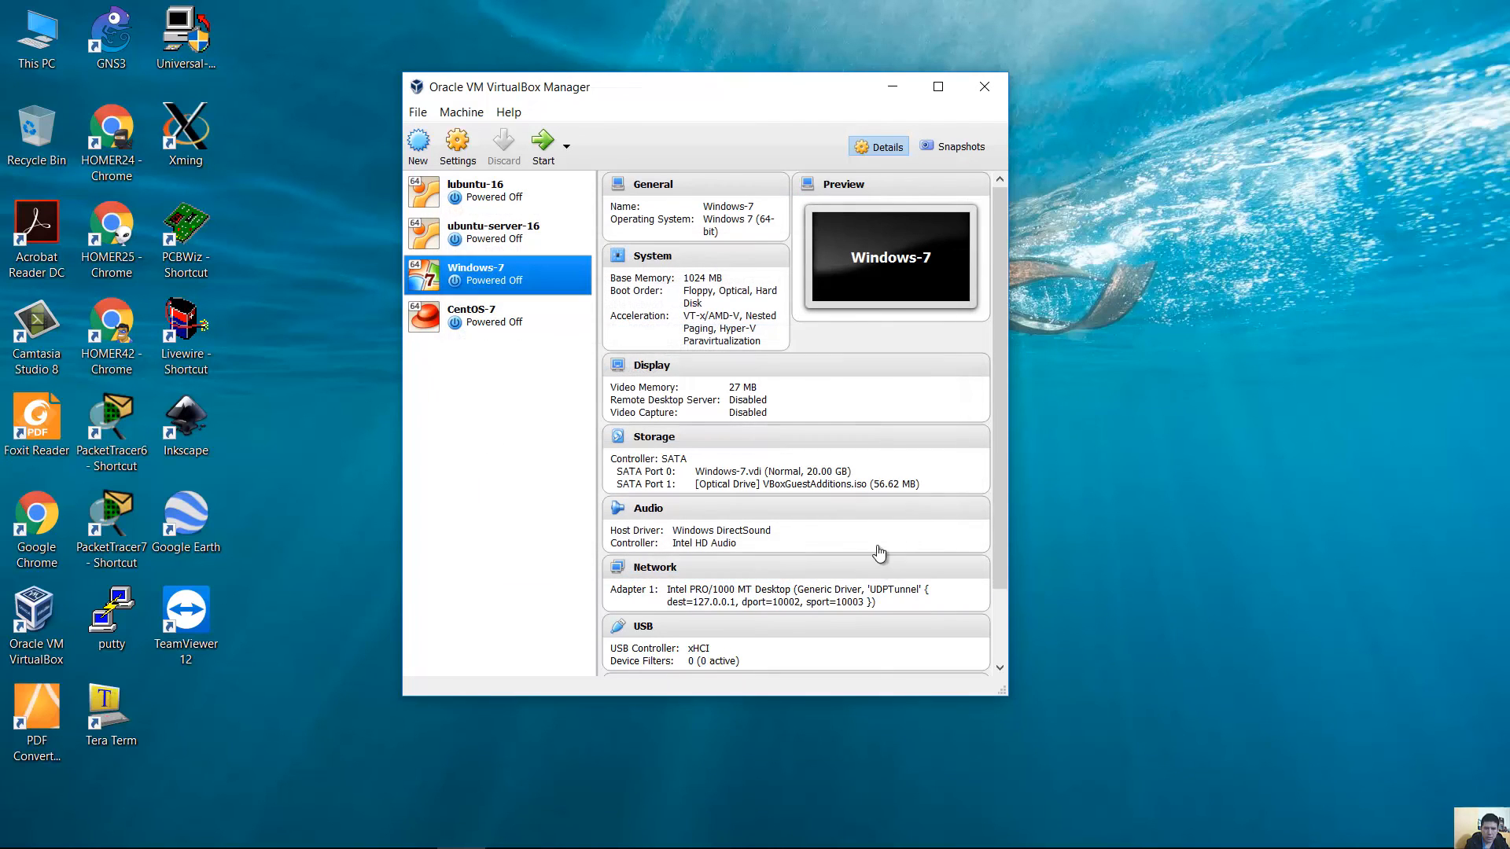
left_click(984, 86)
Restore GNS3, start all devices, and position the Windows-7 VM window over the canvas.
left_click(411, 840)
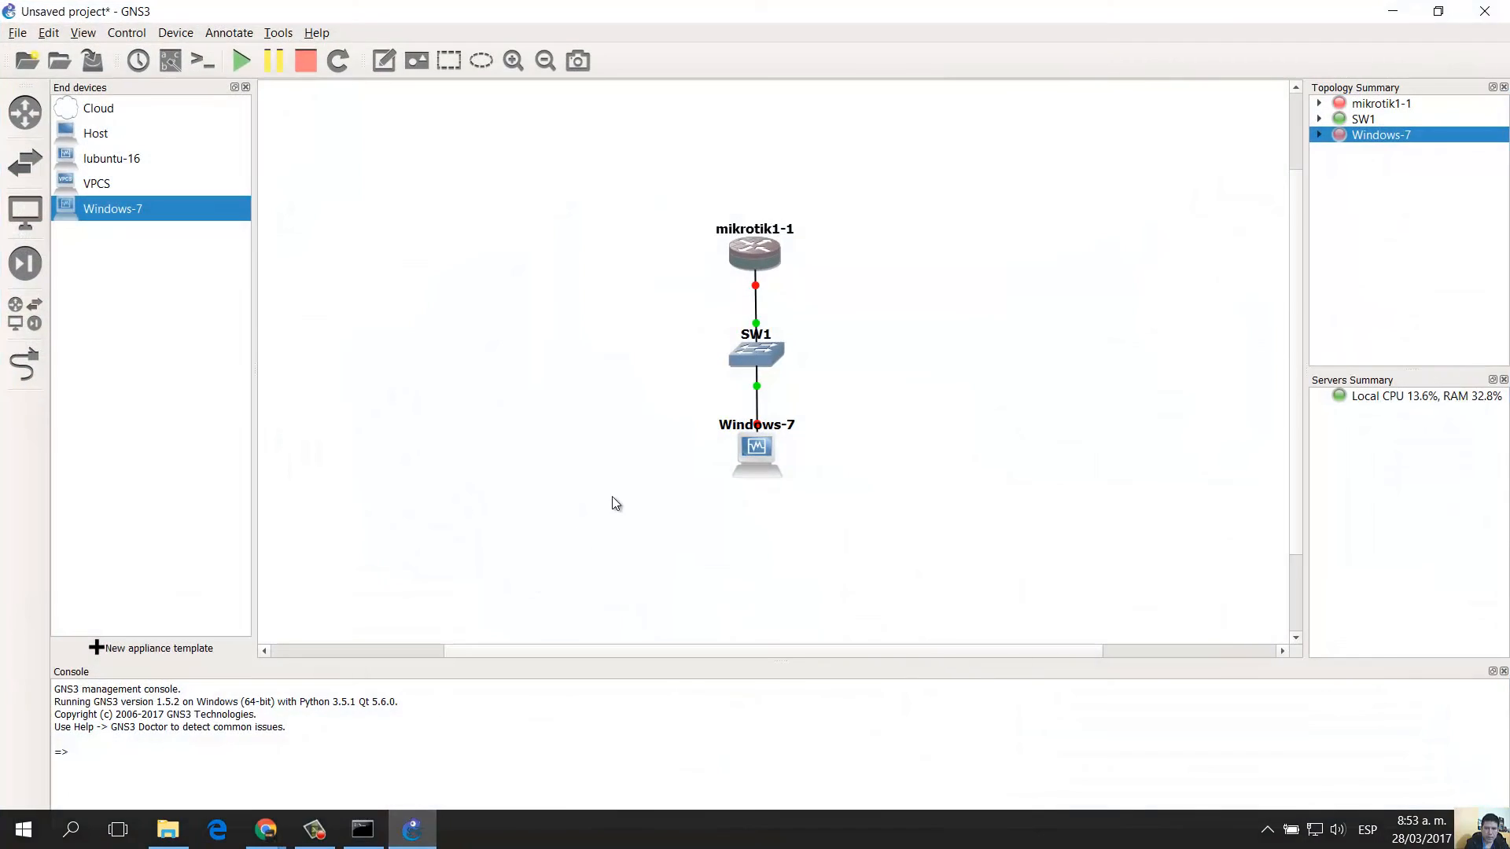
left_click(245, 67)
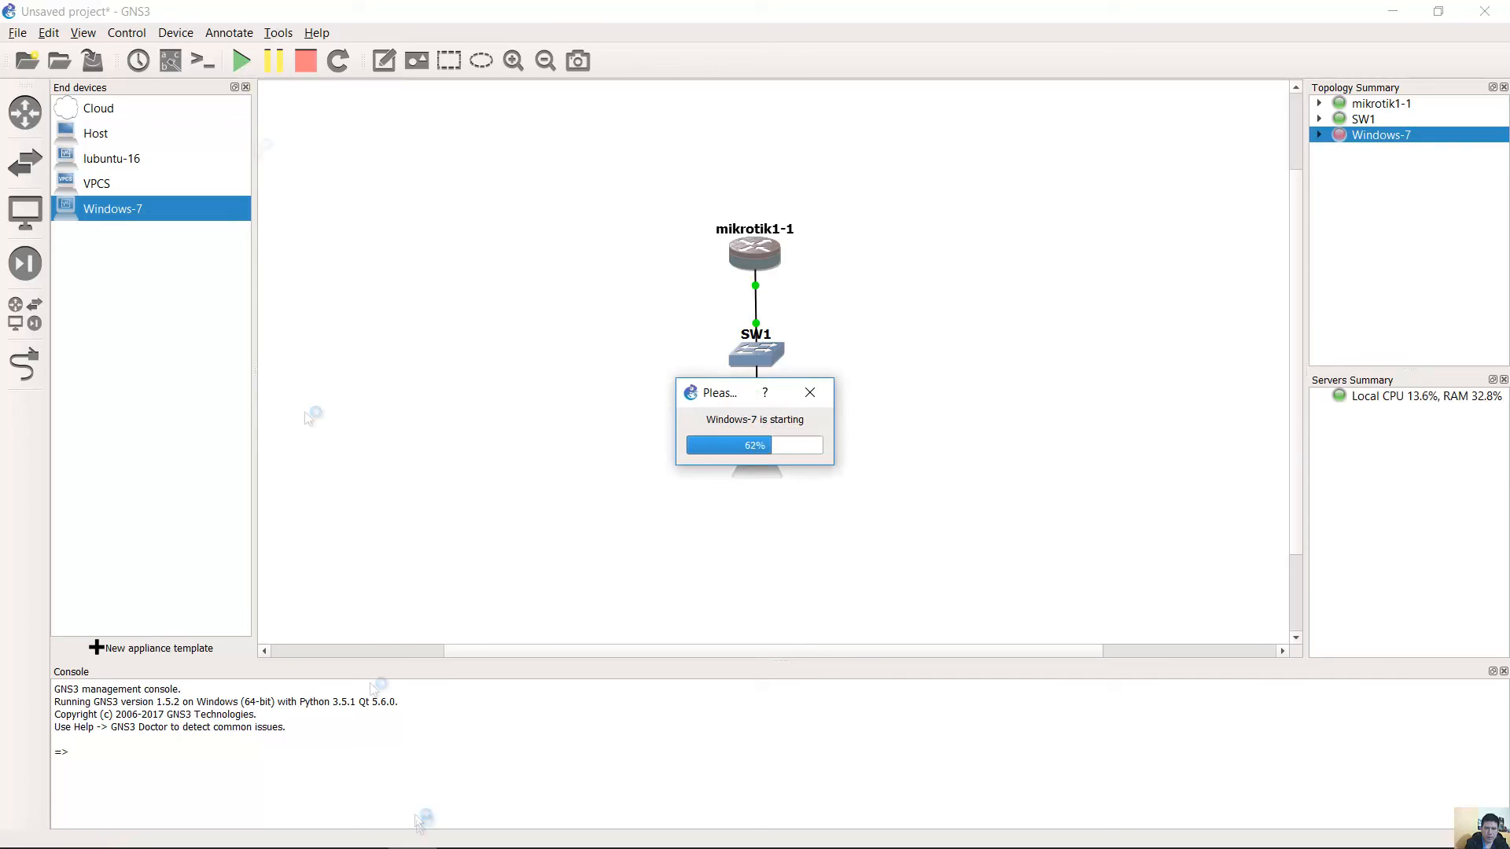
left_click(478, 836)
left_click(889, 143)
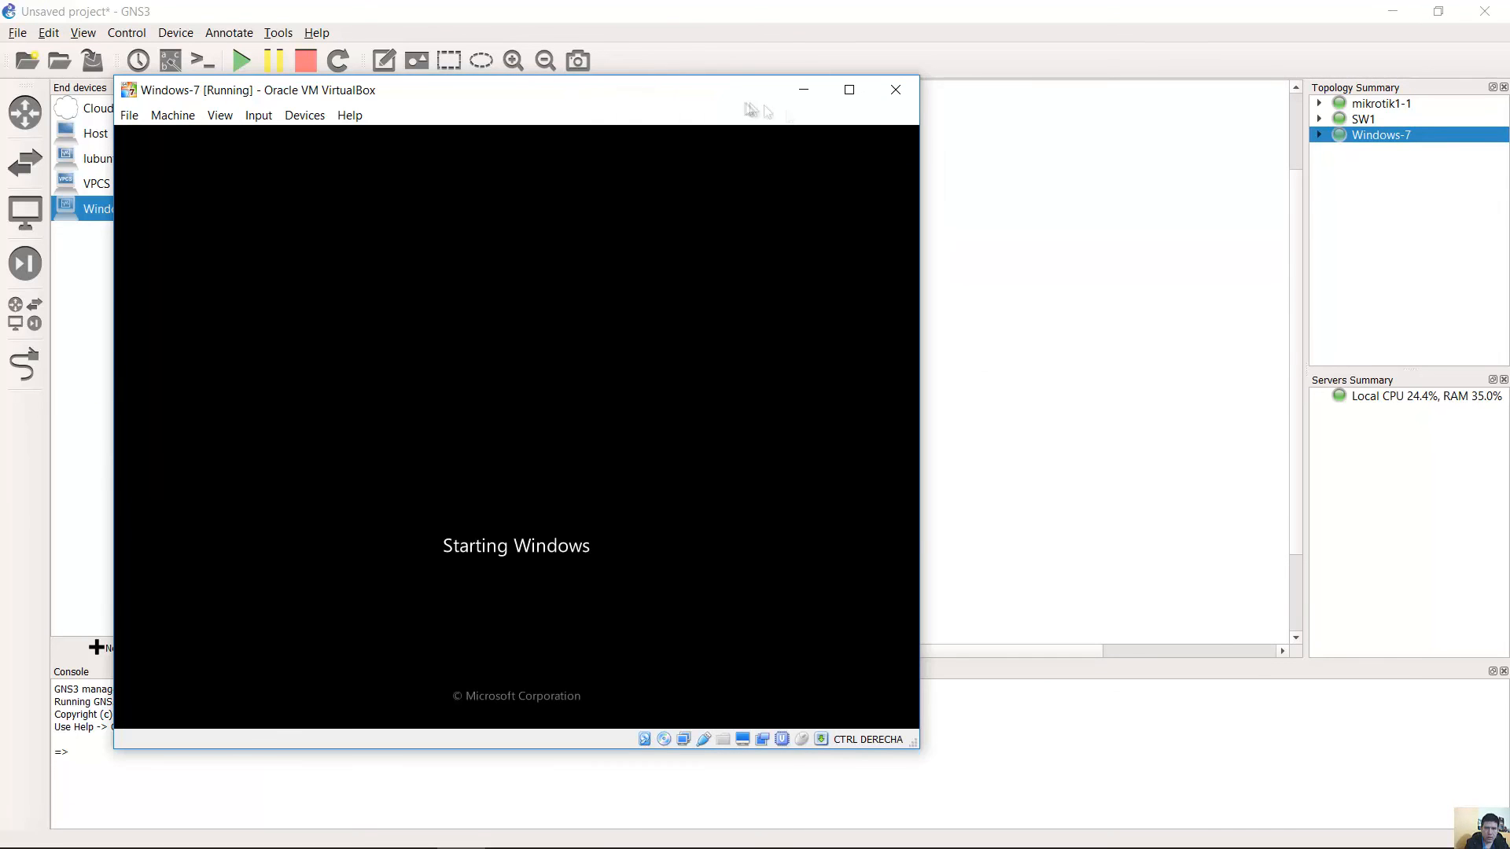
left_click_drag(749, 100, 1360, 111)
left_click_drag(1124, 111, 1271, 111)
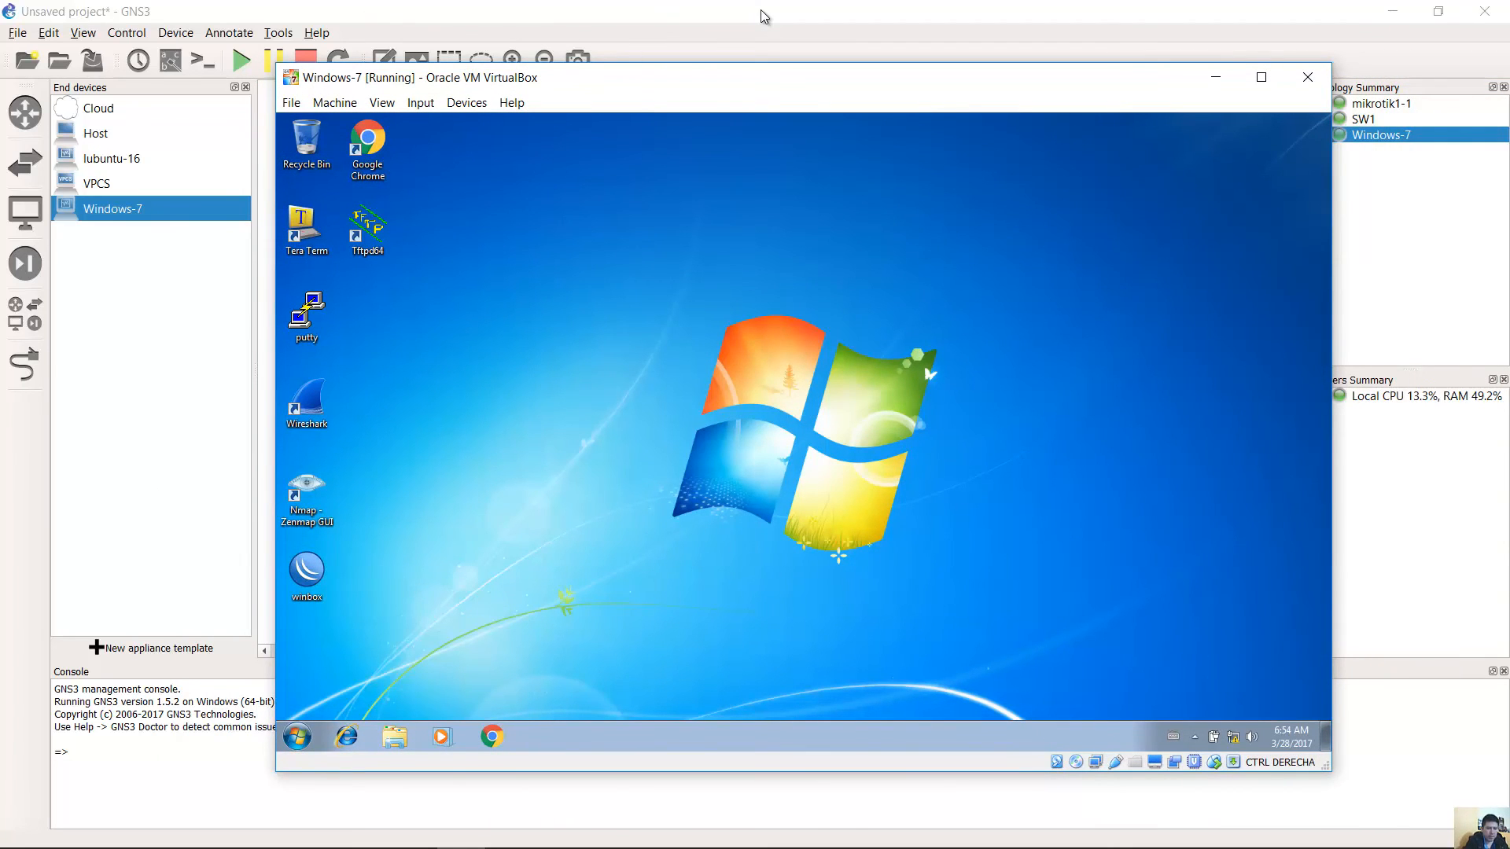
Ping 172.16.10.1 from the VM's command prompt, receiving 4 of 4 replies.
key("super+r")
key("Return")
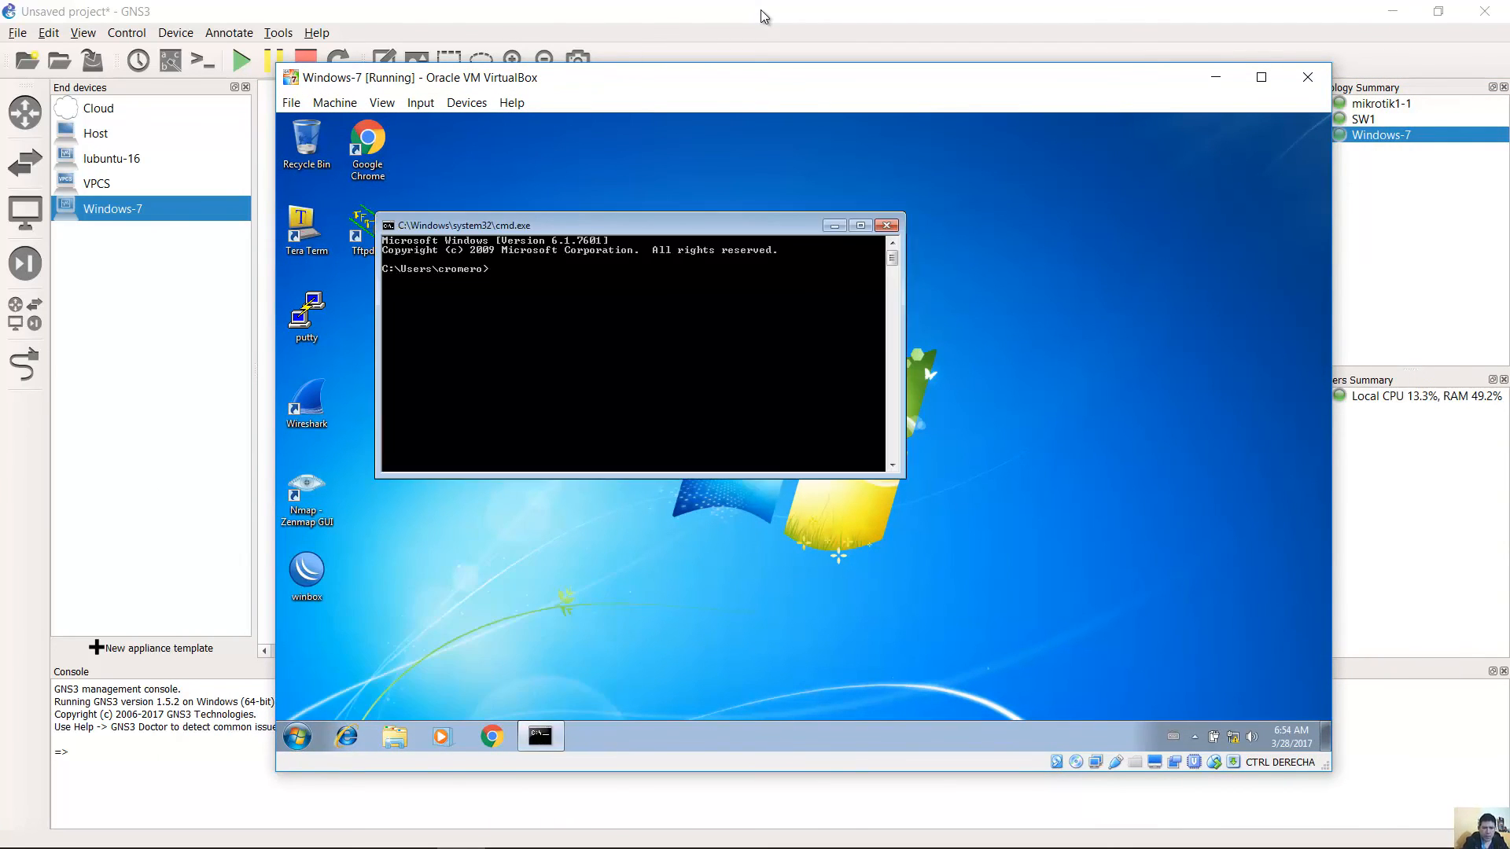
type("ping 172.16.10.1")
key("Return")
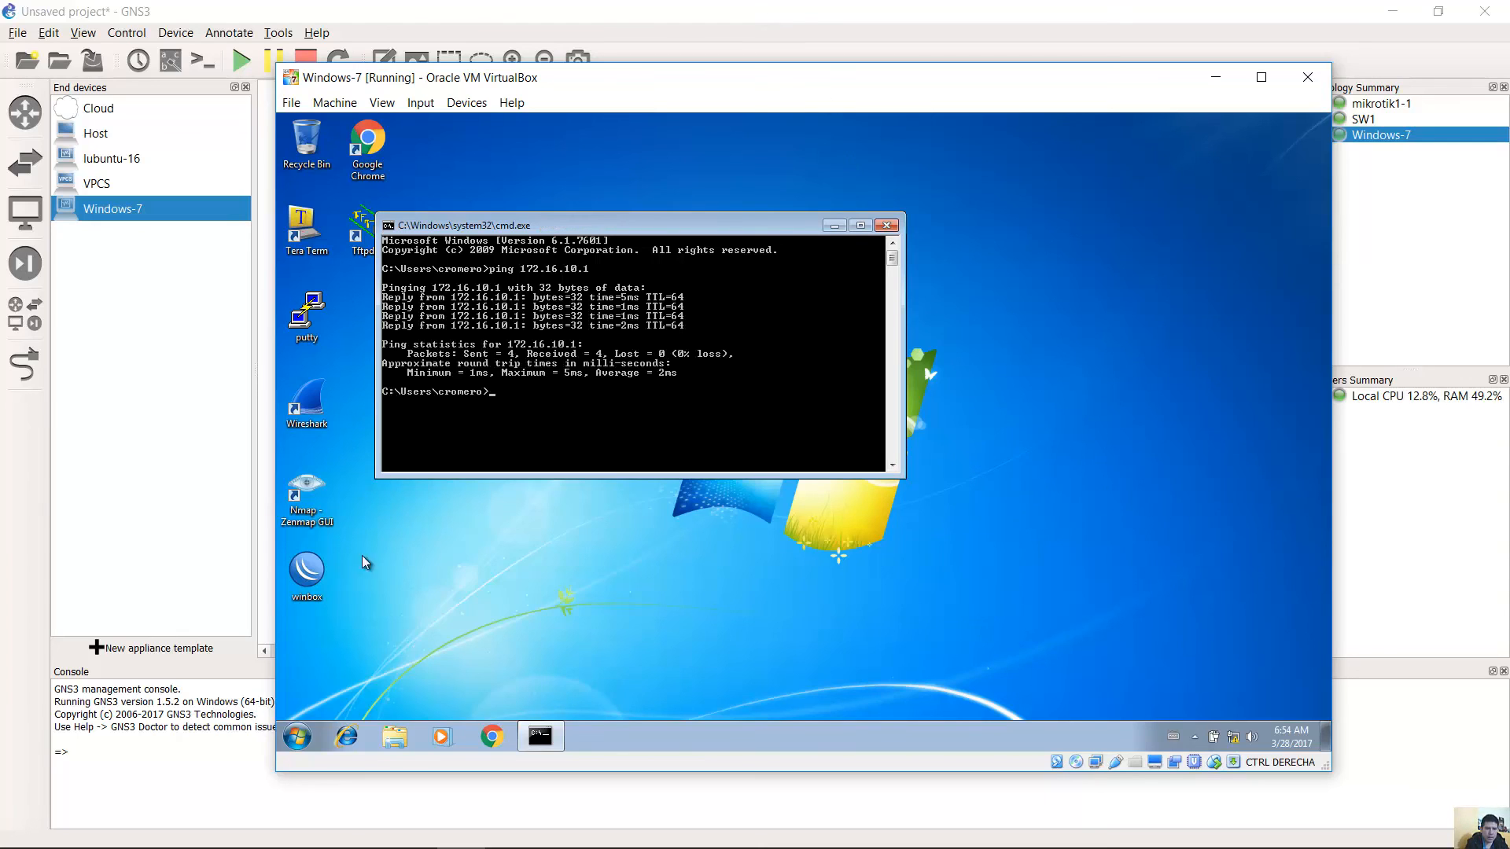
Launch WinBox in the VM, allow it past the security warning, and move its login window aside.
double_click(313, 578)
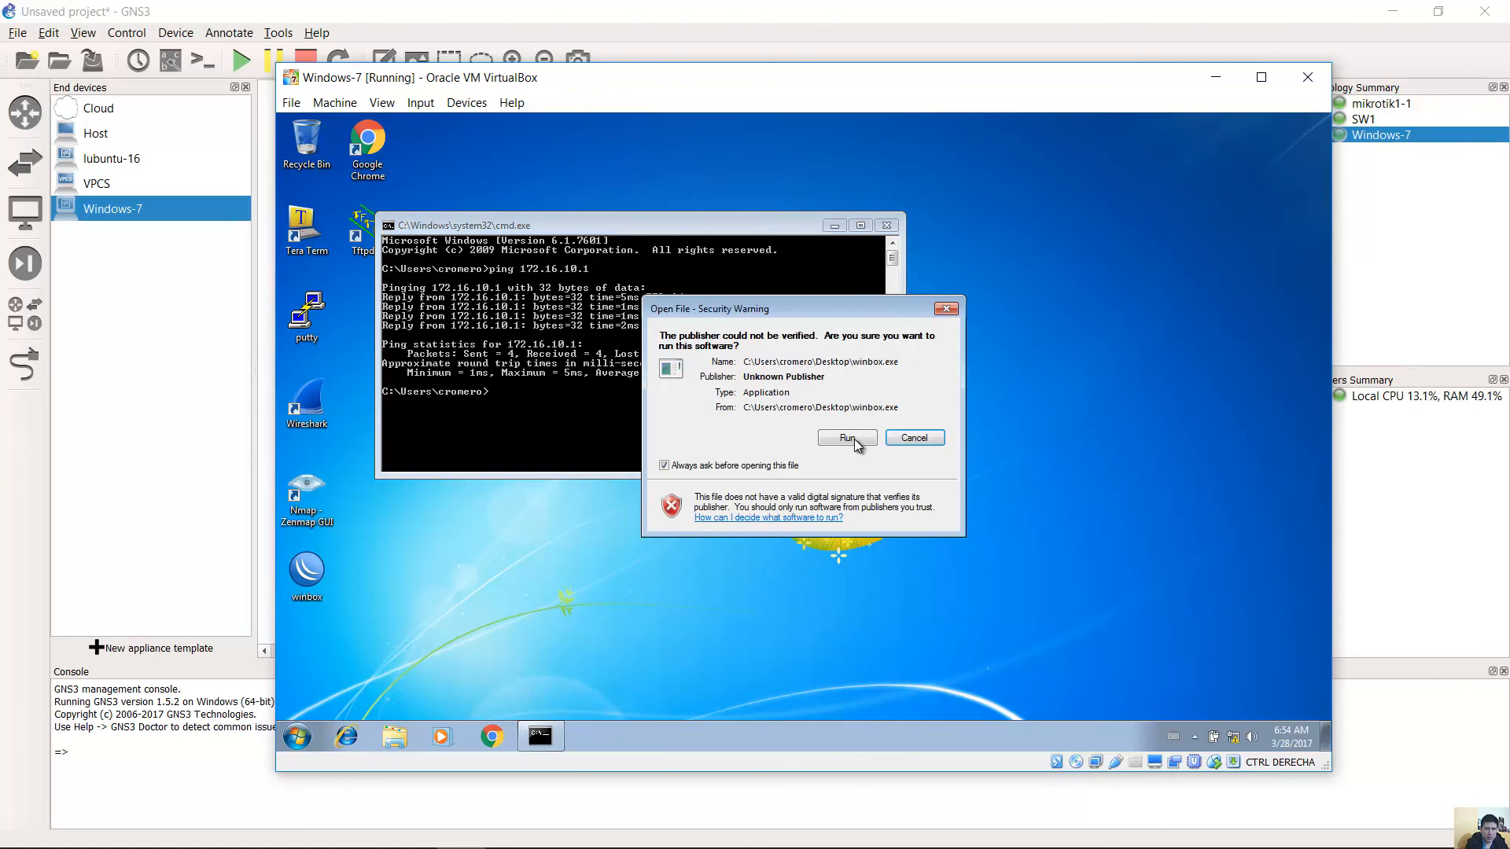
left_click(854, 442)
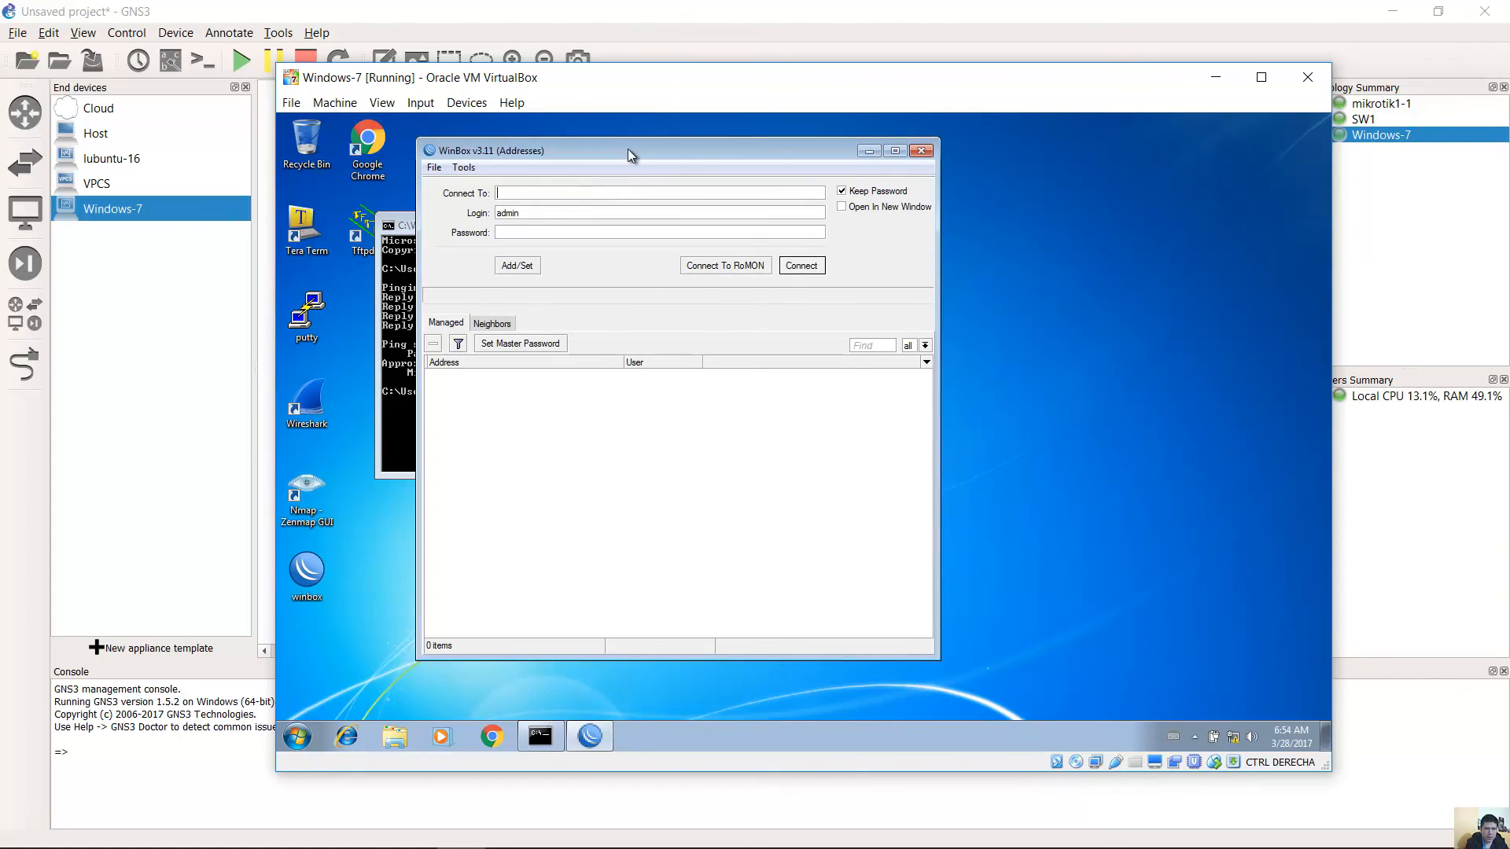
left_click_drag(639, 149, 810, 151)
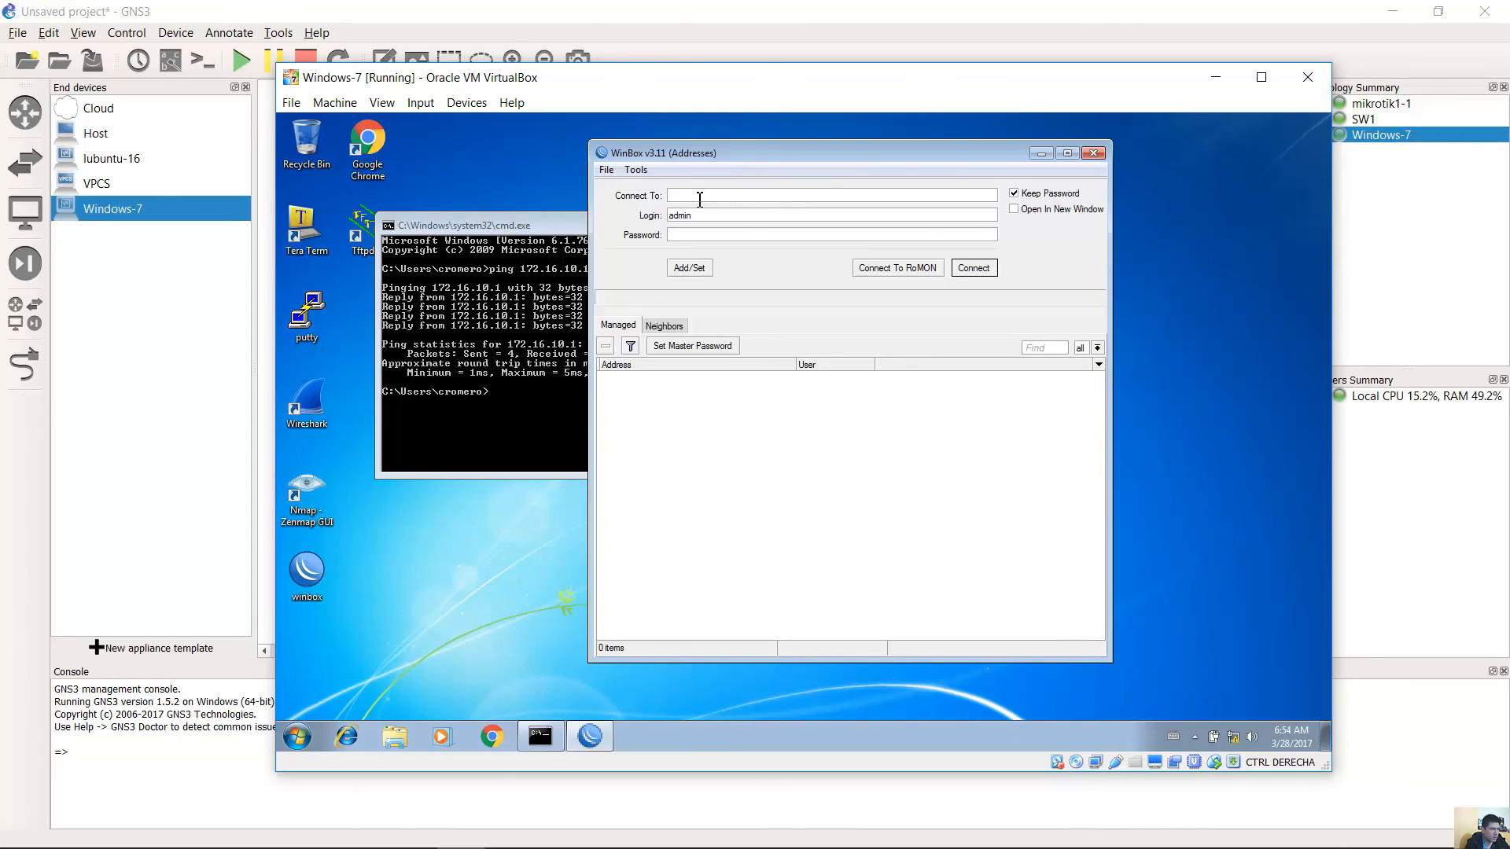
Connect WinBox to the router at 172.16.10.1 with login admin and an empty password.
type("172.16.10.1")
key("Tab")
left_click(684, 234)
double_click(695, 218)
left_click(698, 236)
left_click(980, 268)
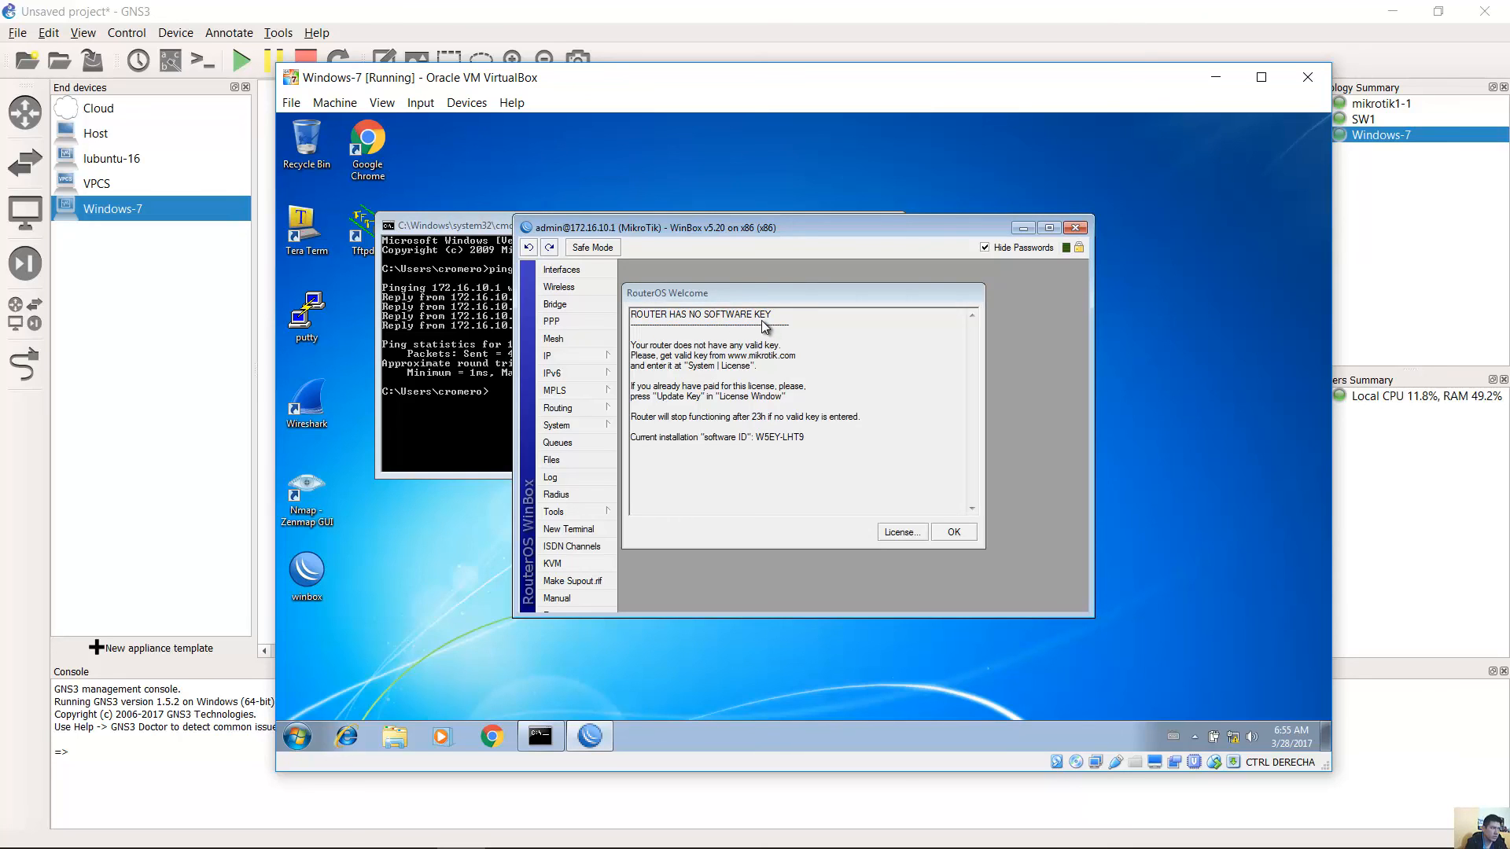
Start a licence key import and browse to the Downloads > MK5.20 > KEY folder.
left_click(902, 532)
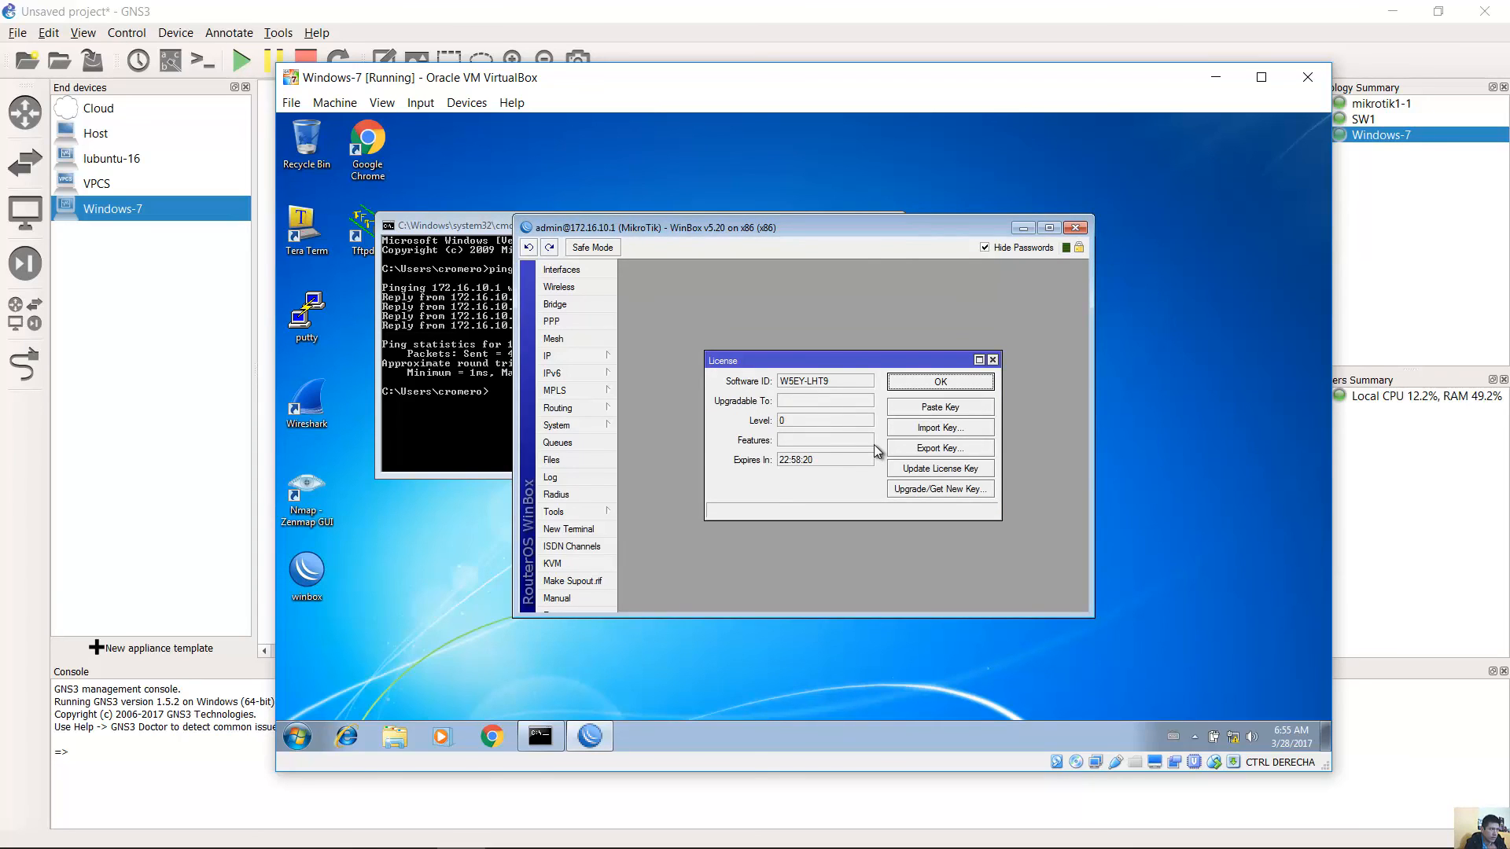
left_click(947, 430)
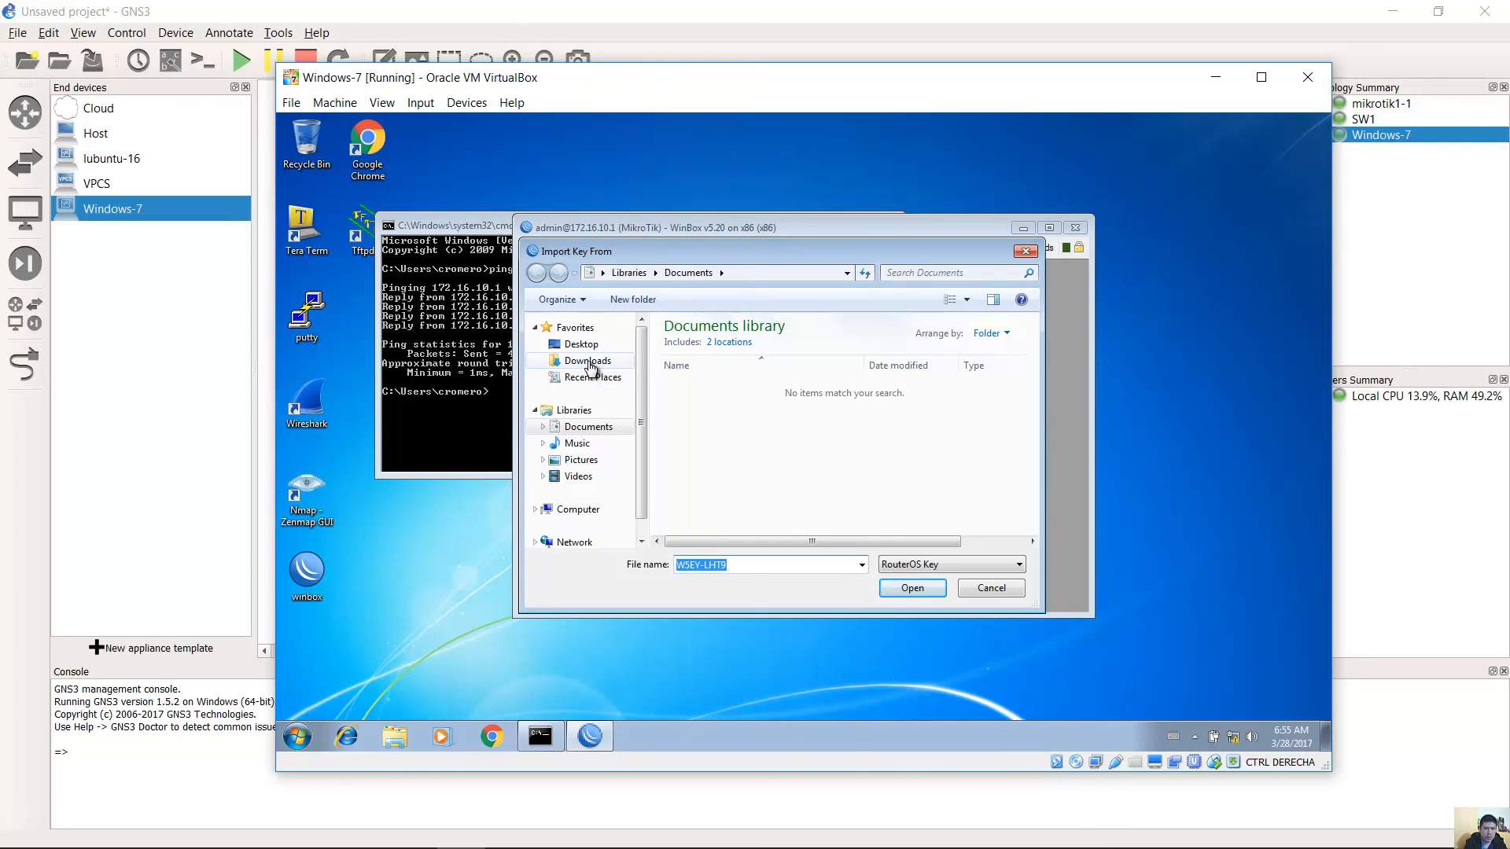
left_click(590, 364)
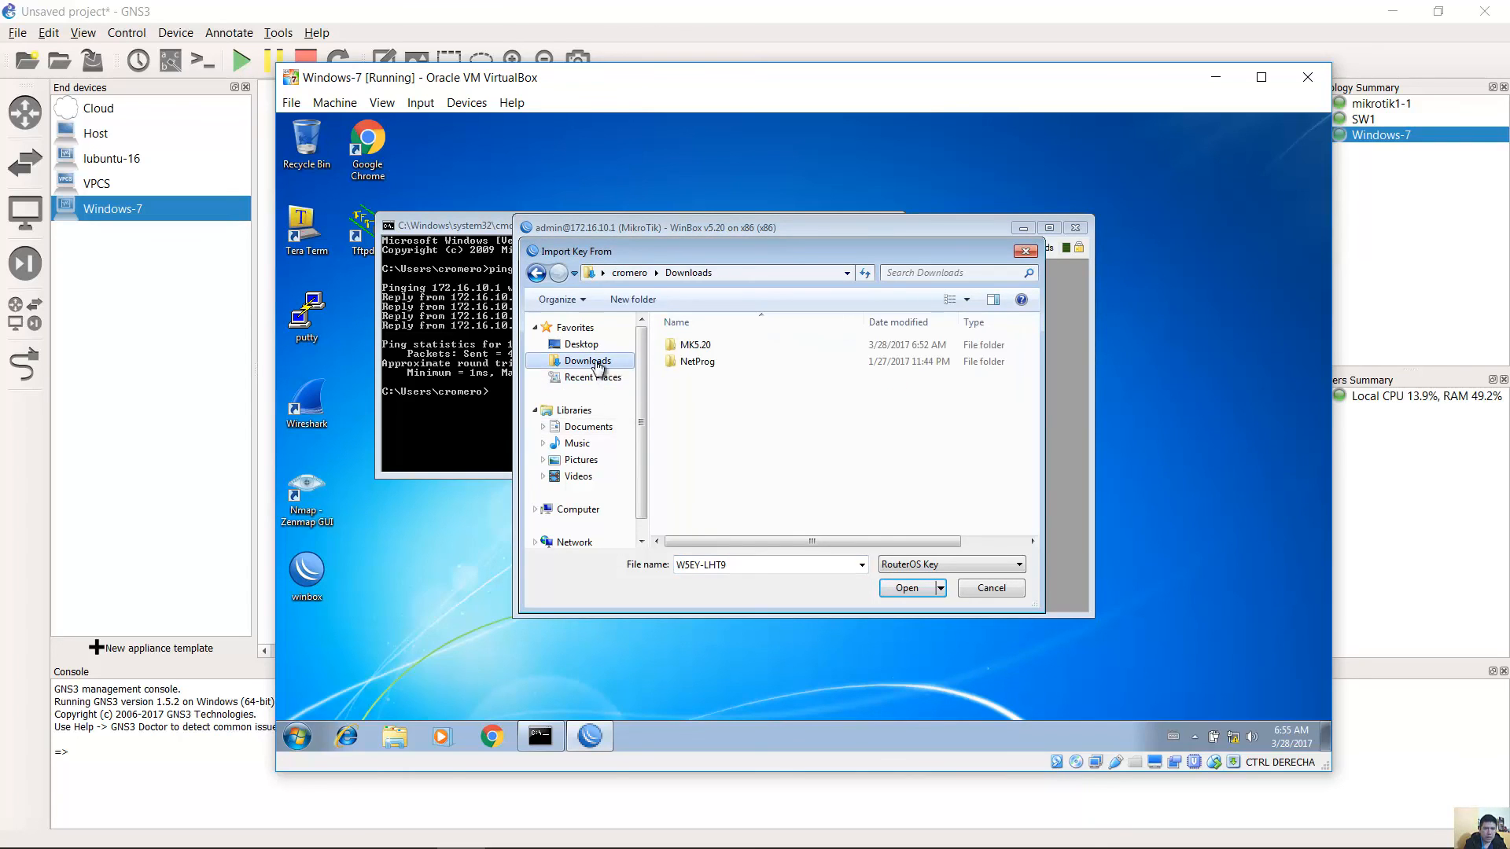
left_click(696, 352)
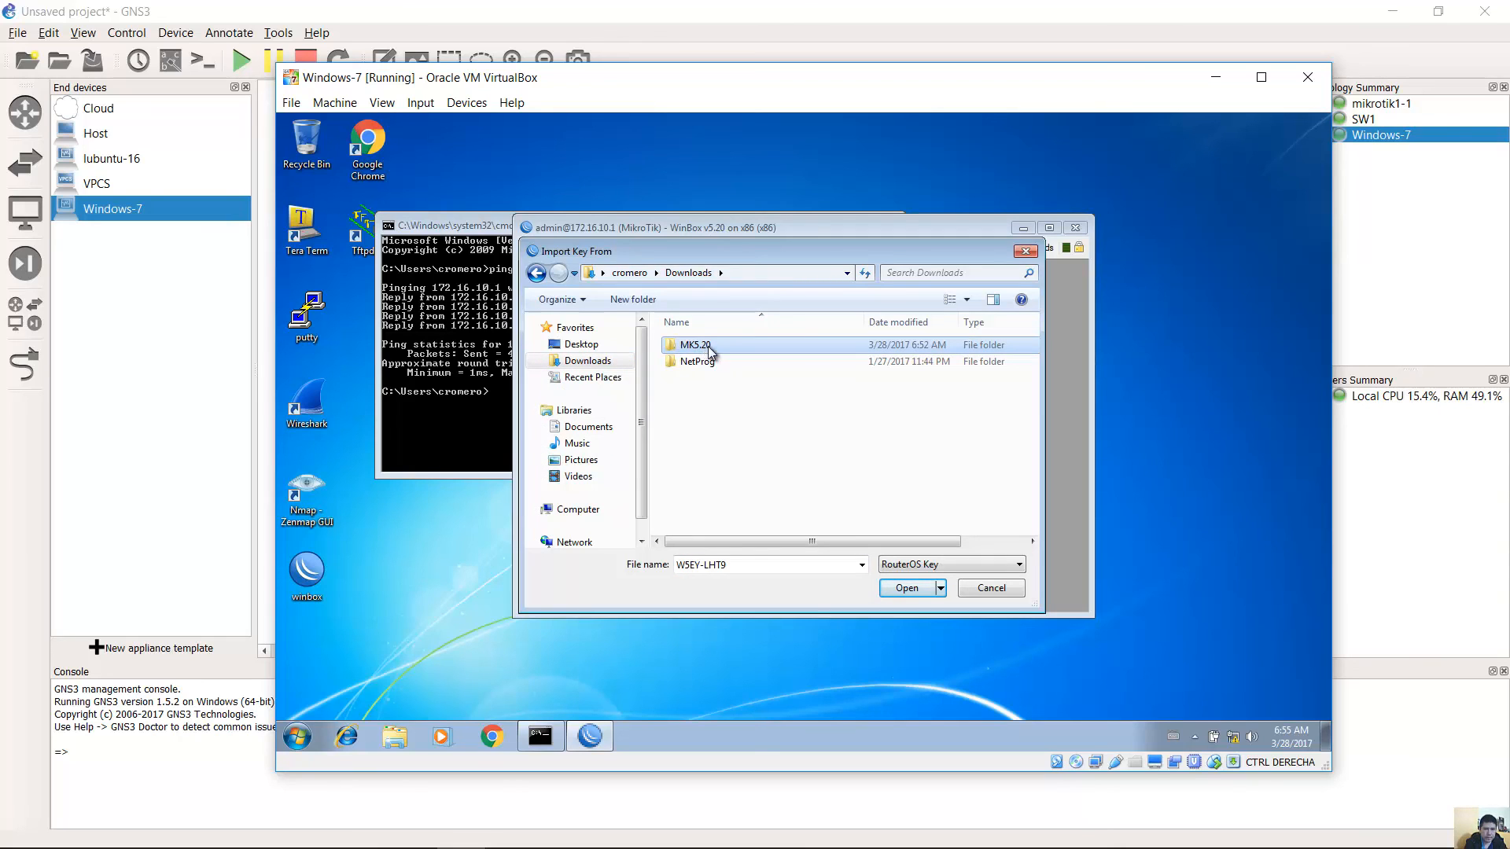
left_click(710, 345)
left_click(669, 345)
double_click(669, 347)
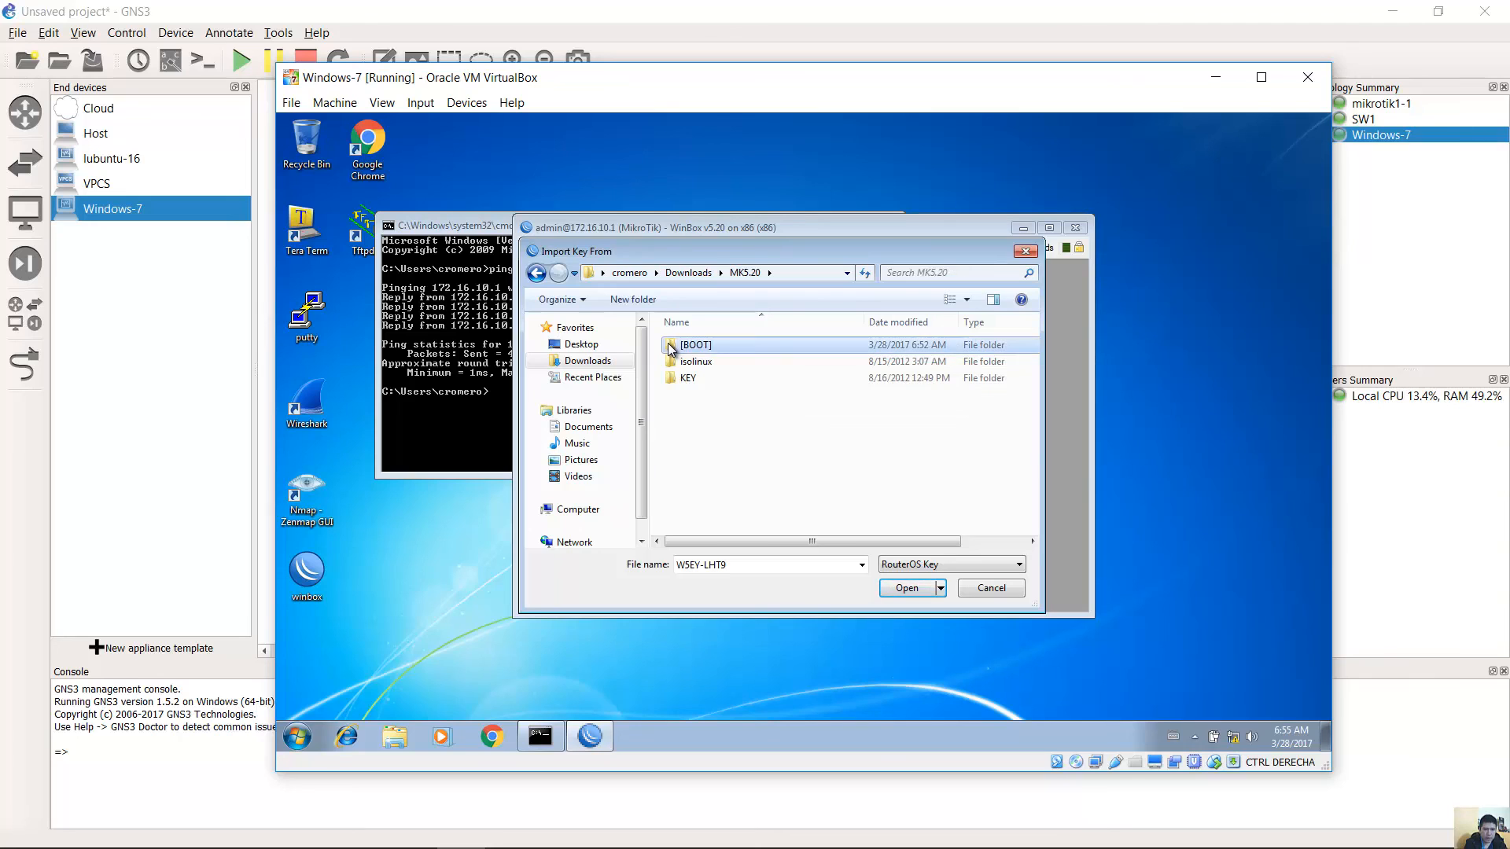
double_click(692, 378)
Import the .KEY licence file, confirm the router reboot, and acknowledge the disconnect.
left_click(715, 350)
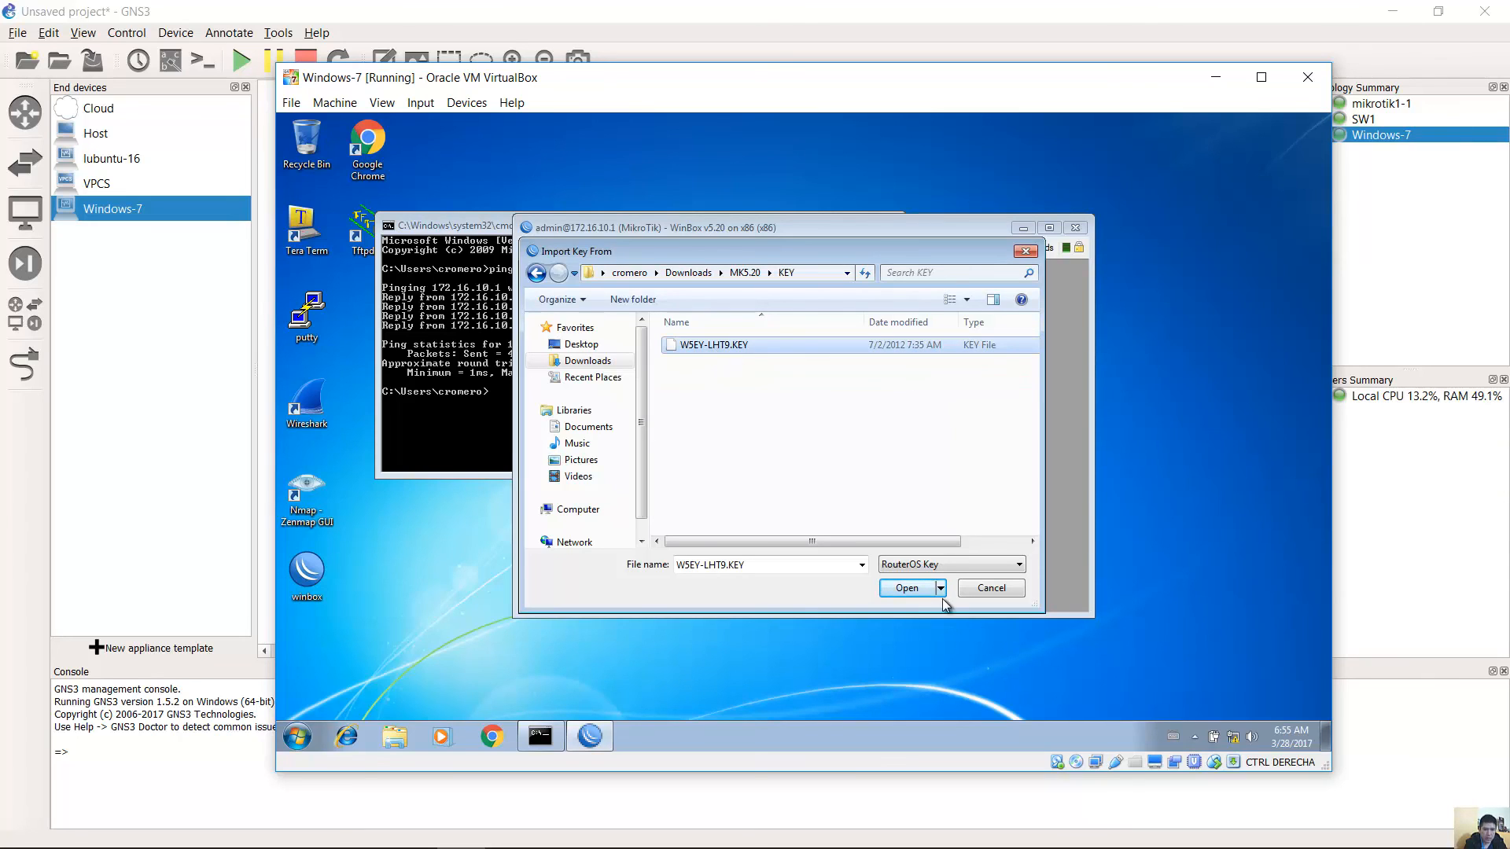
left_click(907, 588)
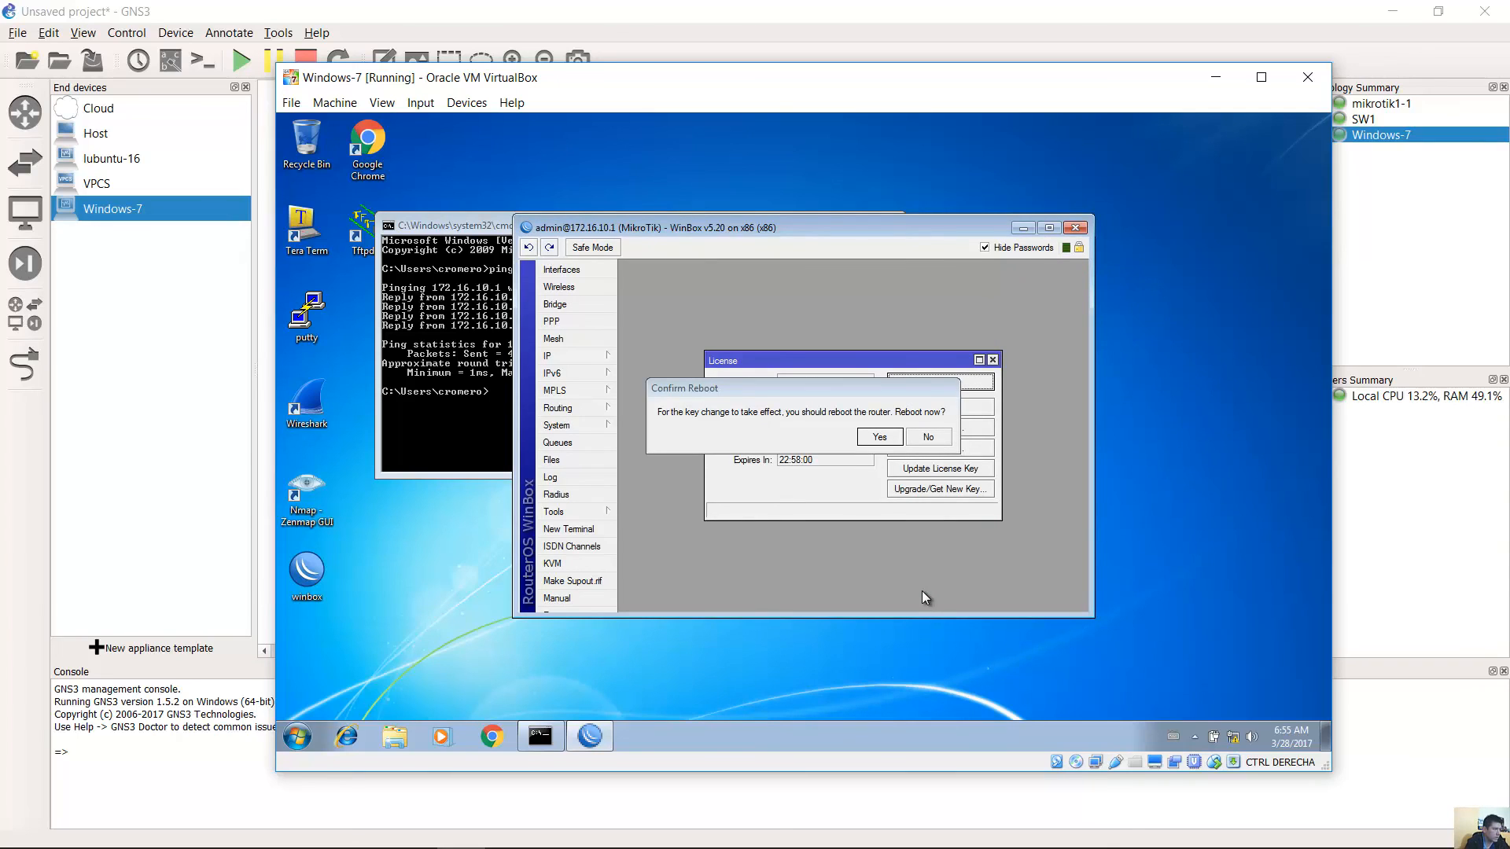
left_click(882, 439)
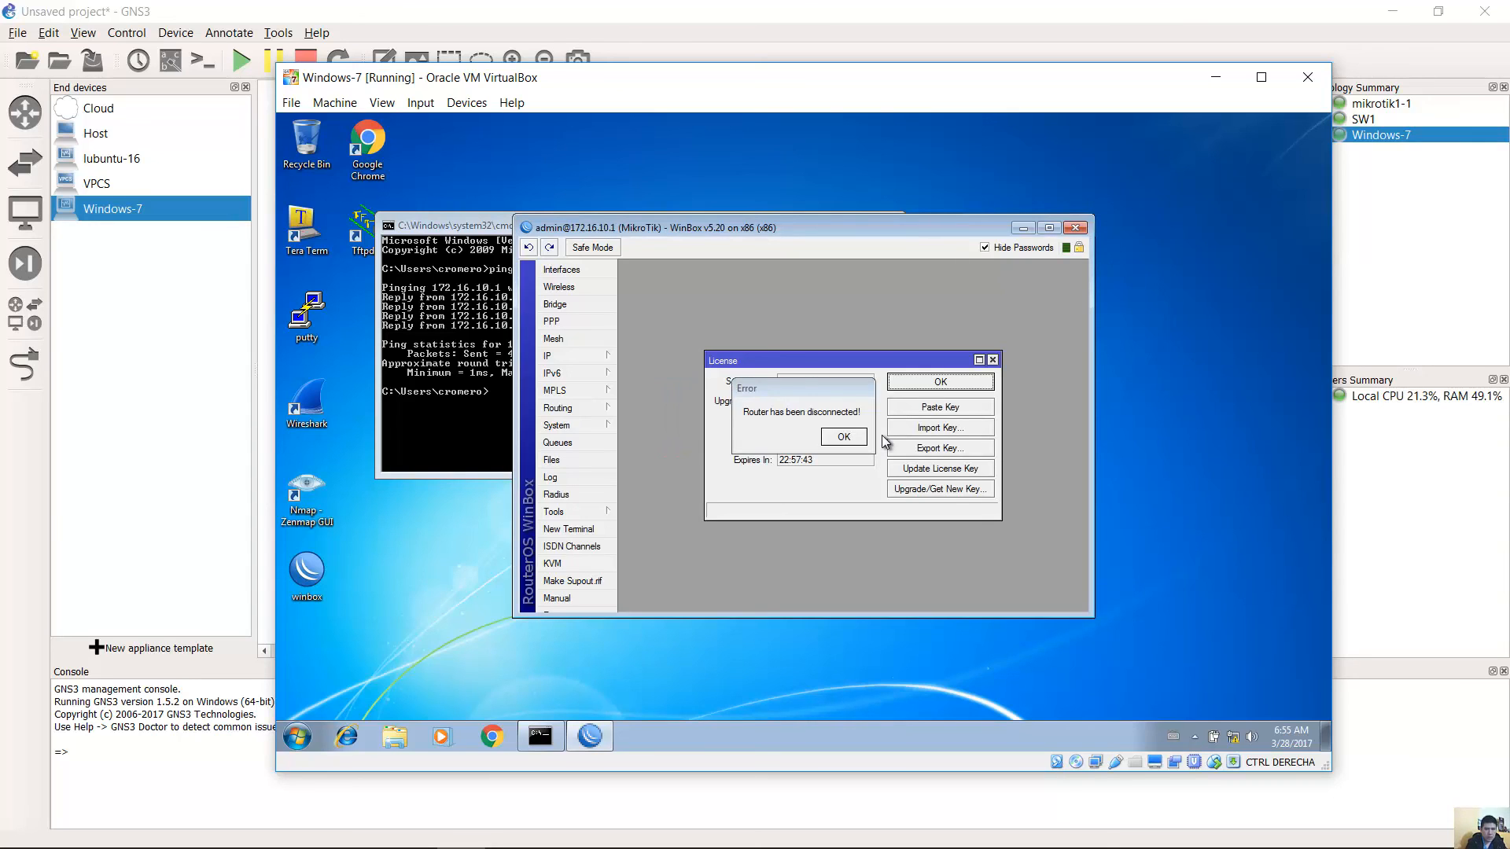
left_click(842, 437)
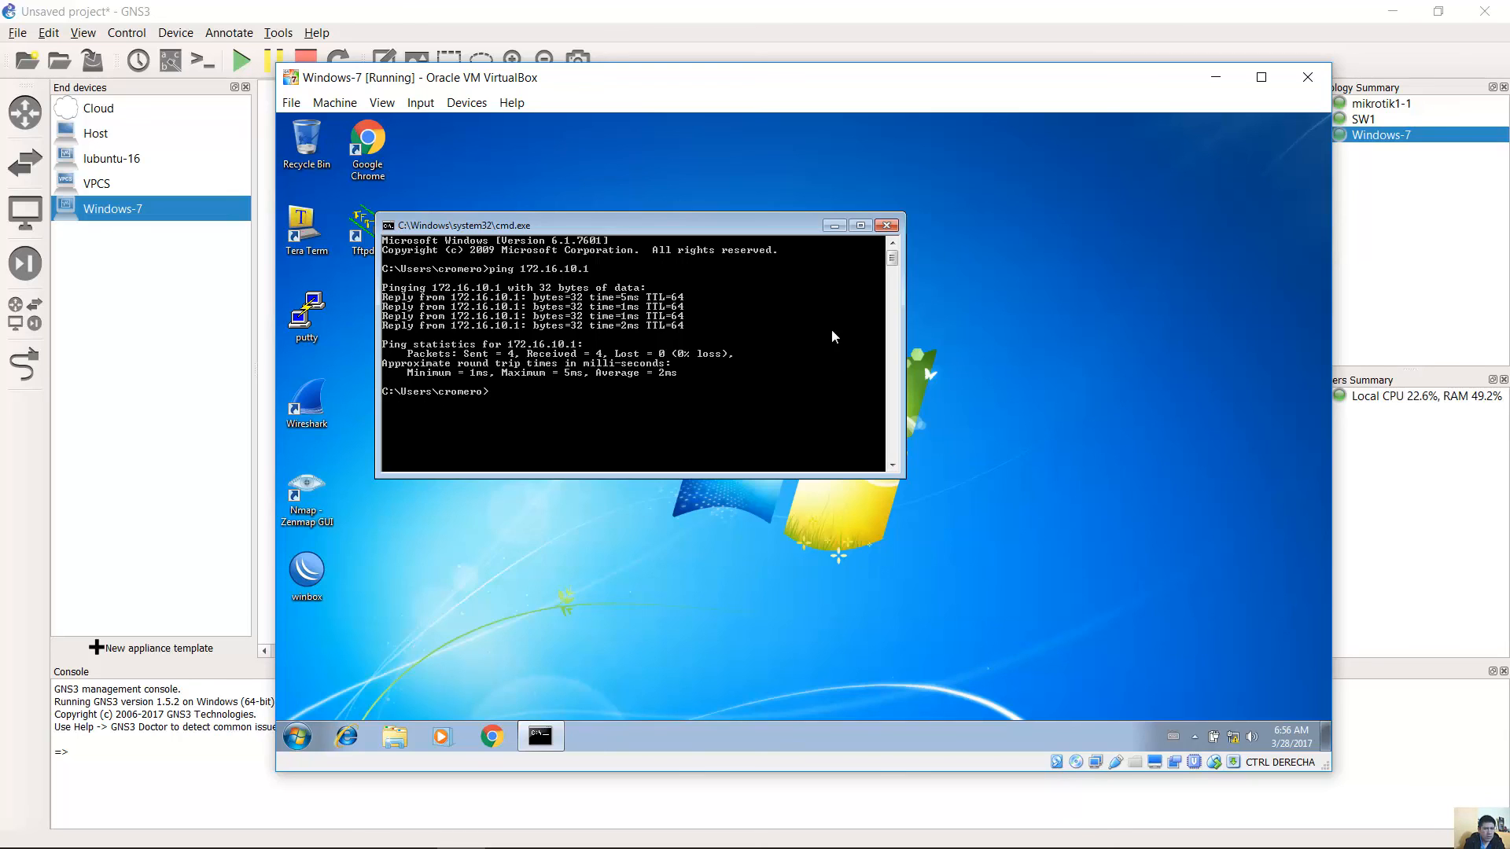
Relaunch WinBox and reconnect to the rebooted router at 172.16.10.1 as admin.
left_click(834, 226)
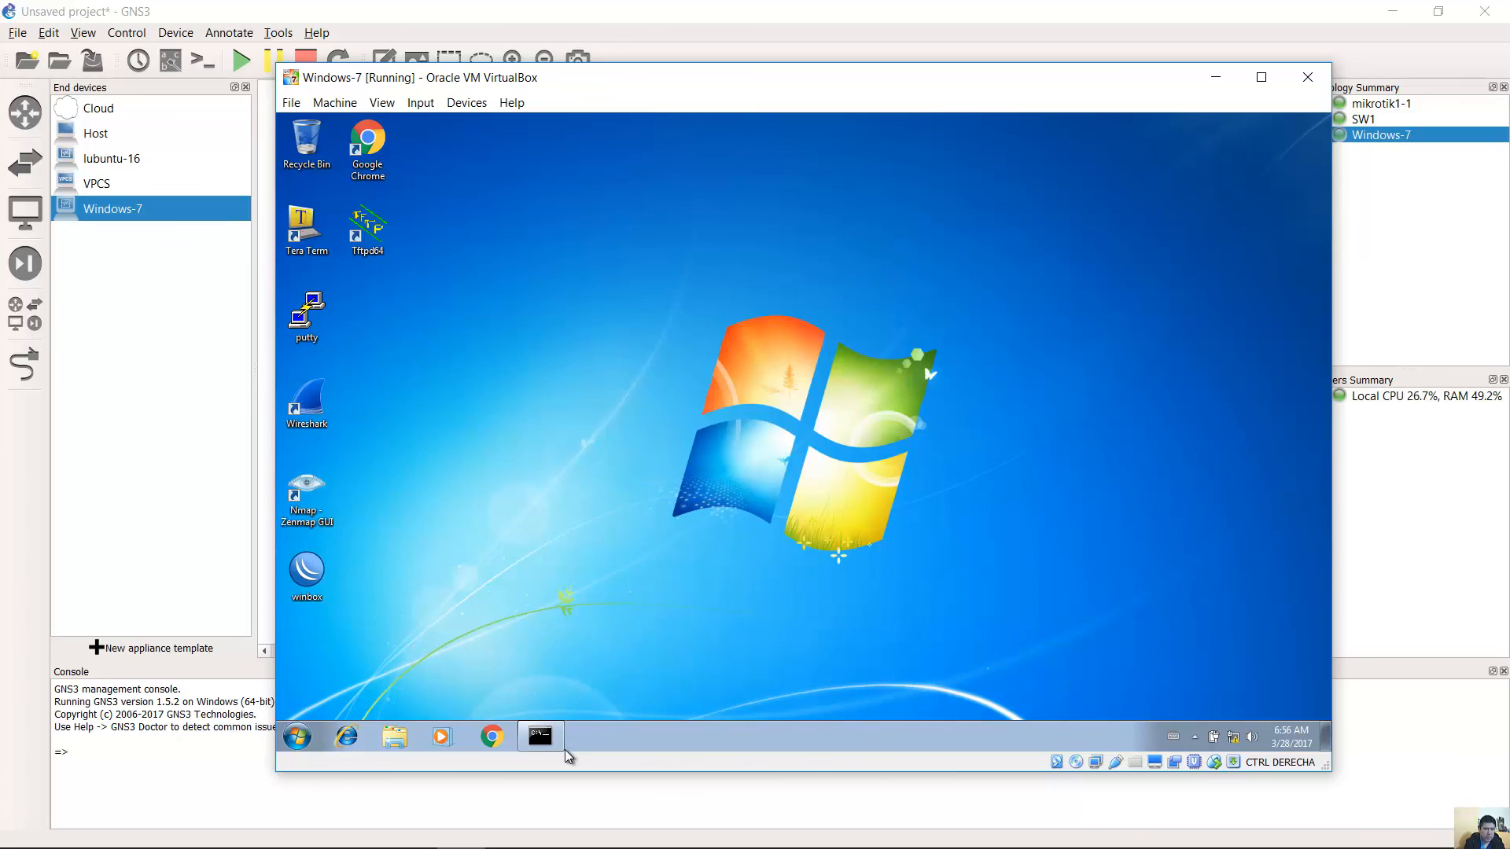
left_click(542, 737)
left_click(307, 573)
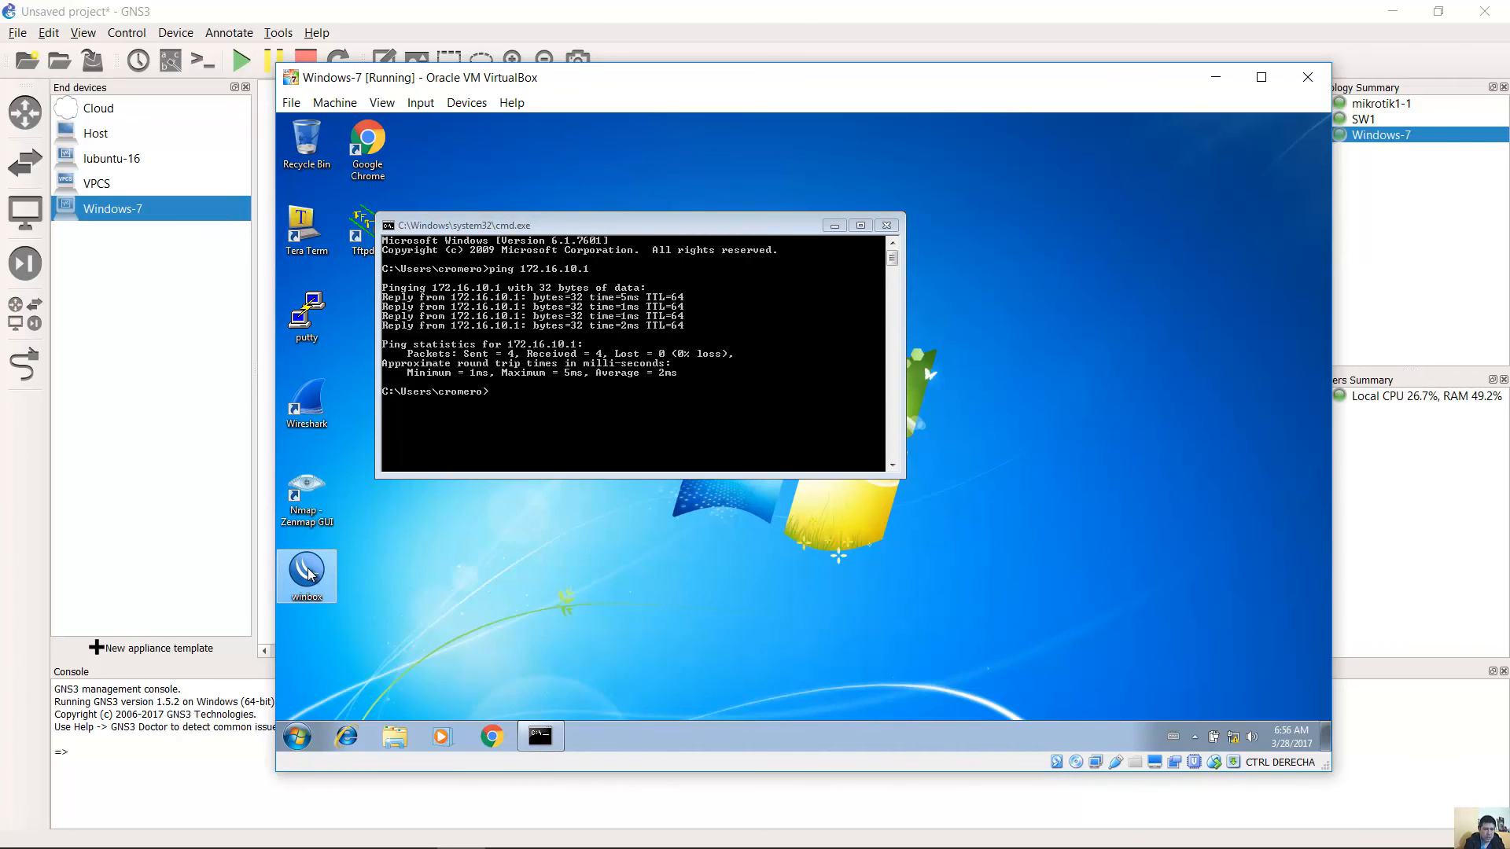
double_click(308, 572)
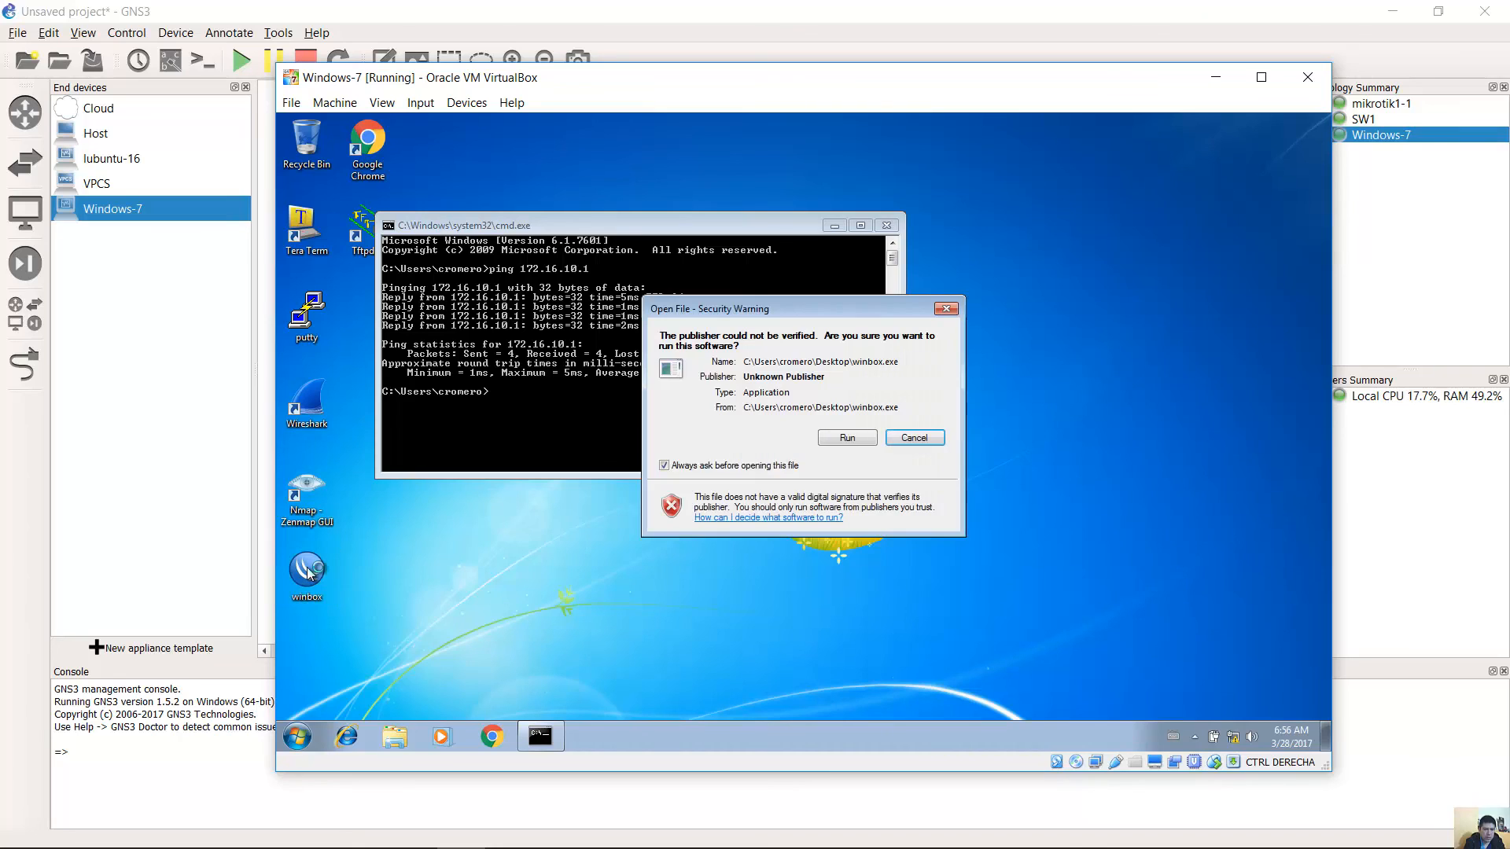
left_click(868, 438)
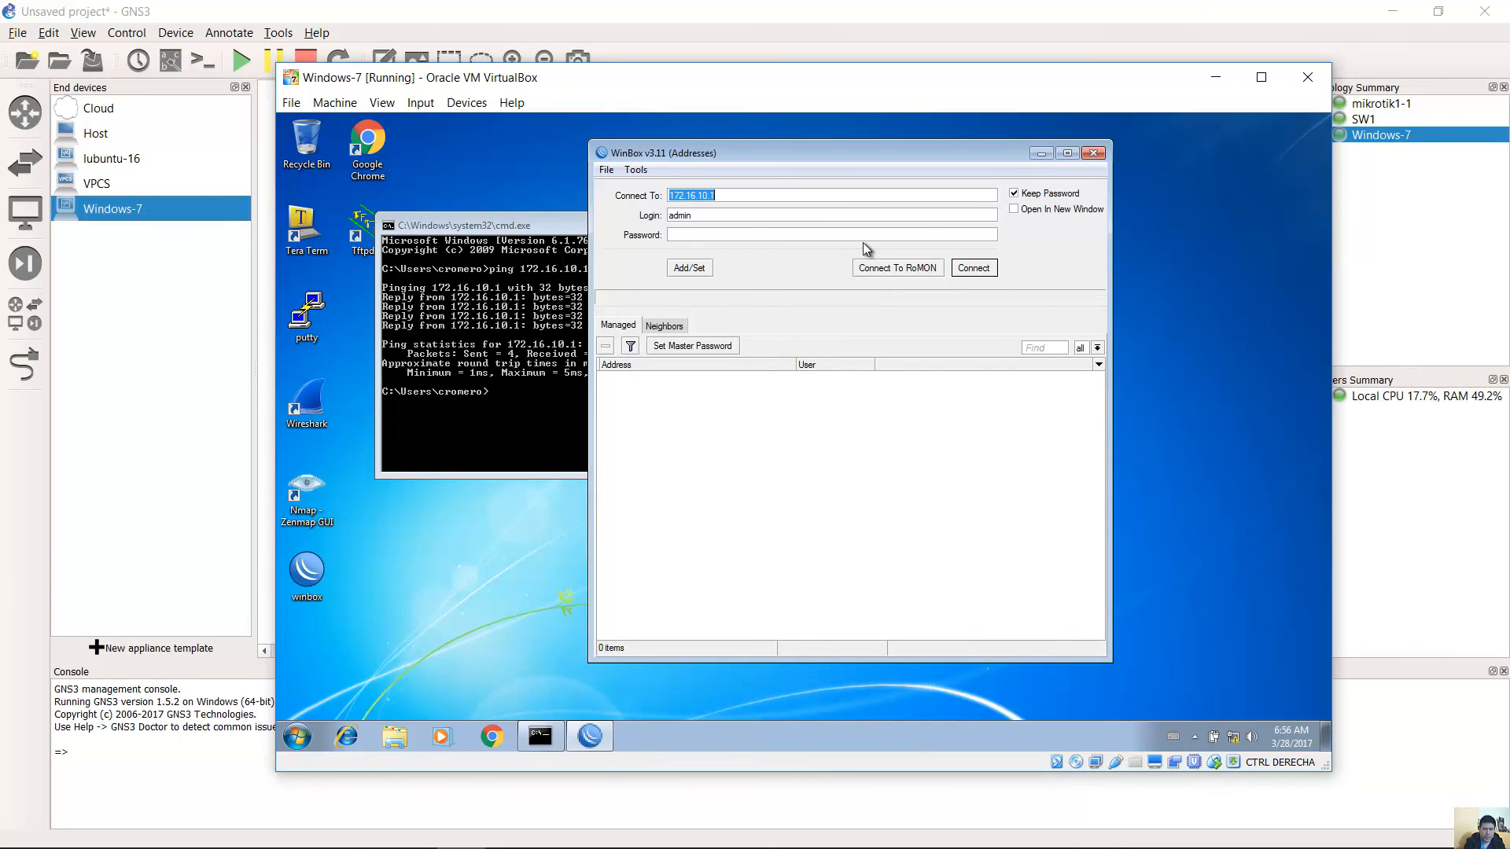
left_click(776, 196)
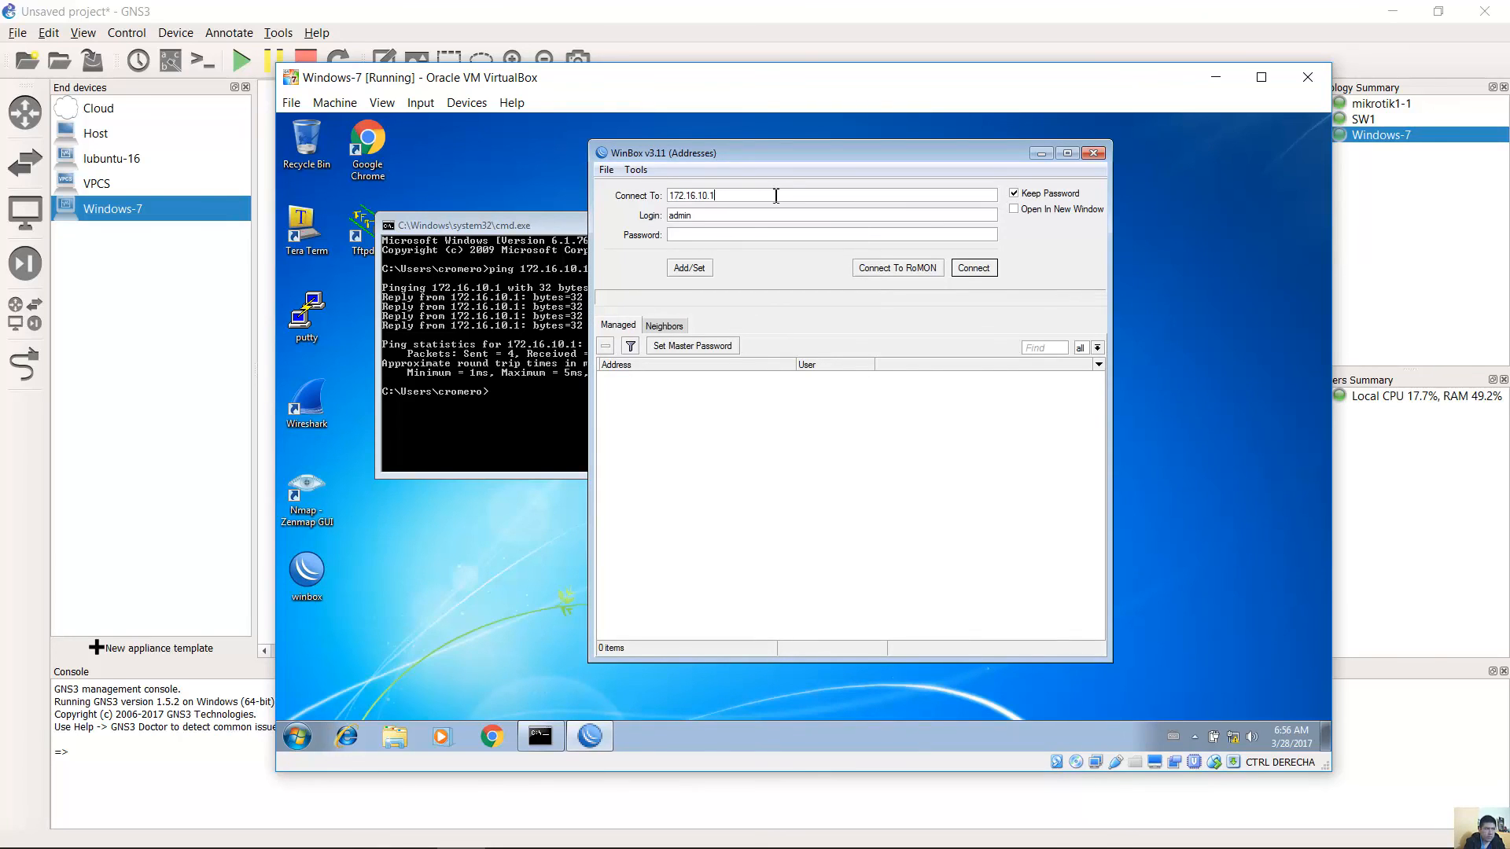
double_click(700, 196)
left_click_drag(689, 214, 637, 219)
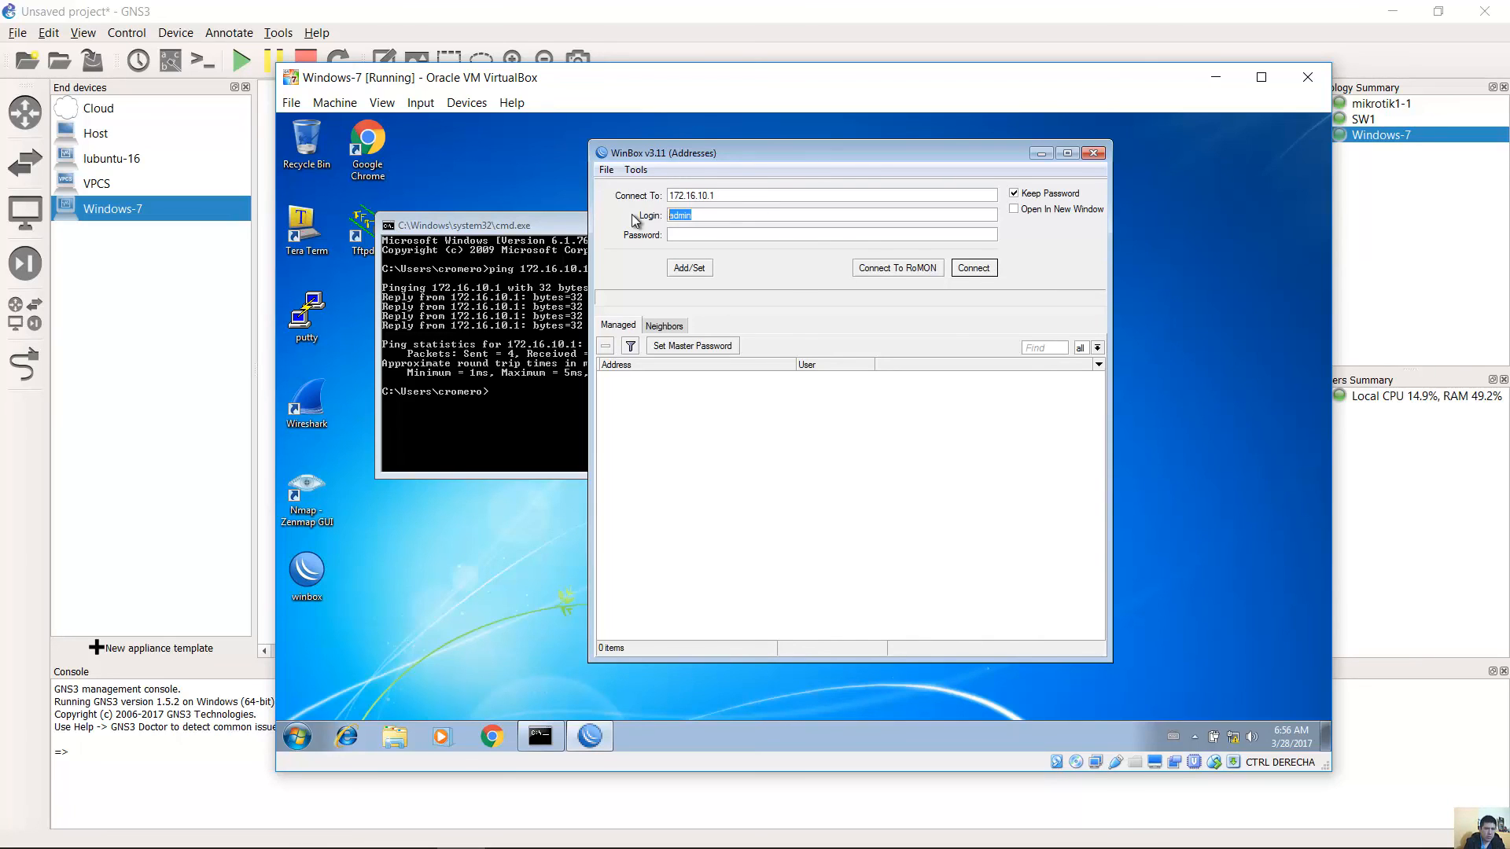
left_click(698, 233)
left_click(975, 268)
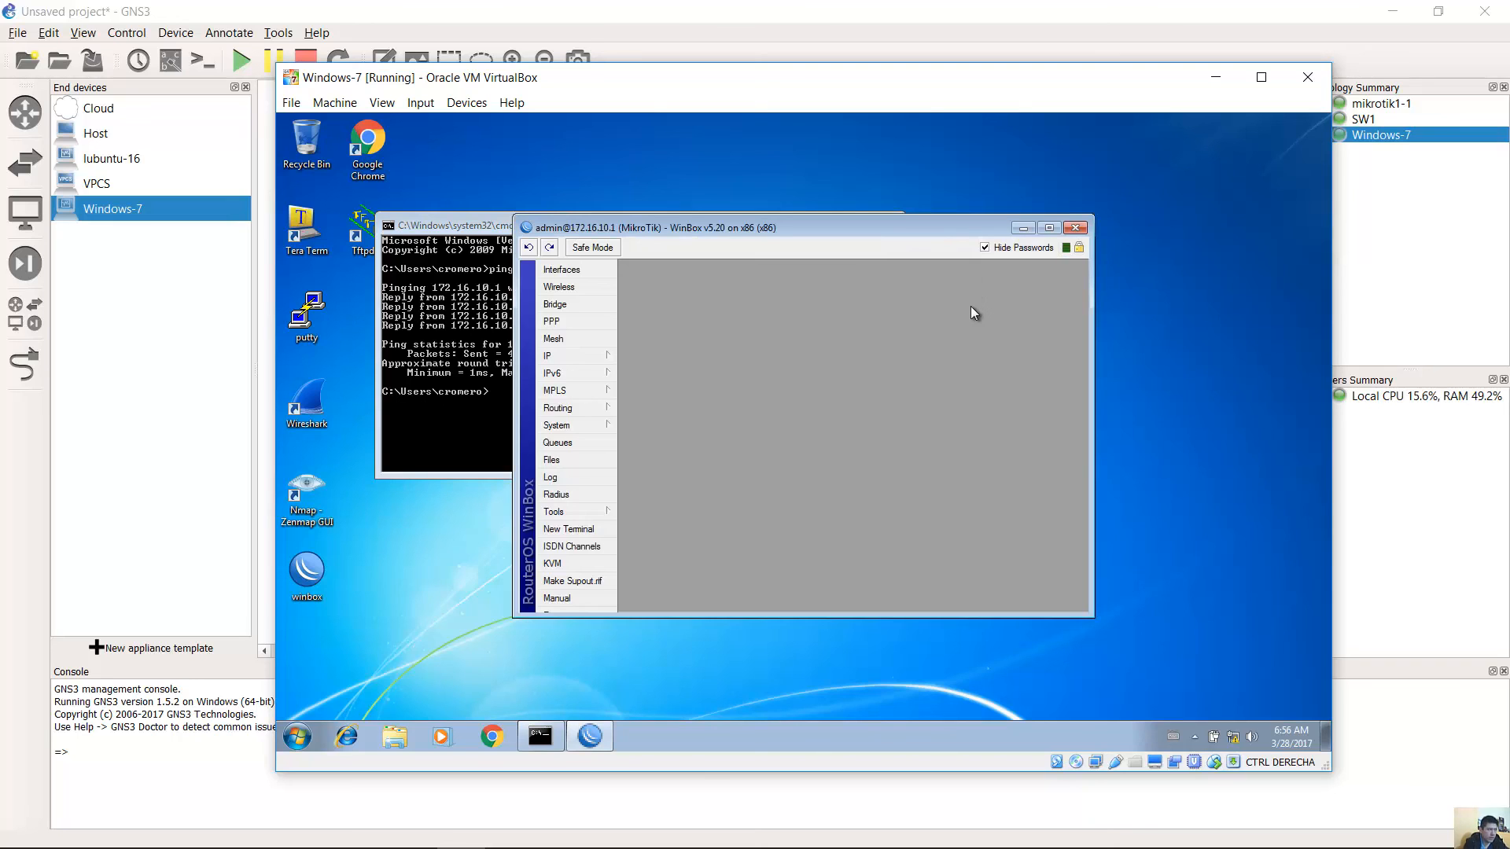
Check in IP > Addresses that ether1 has 172.16.10.1/24, then return to GNS3.
left_click(599, 356)
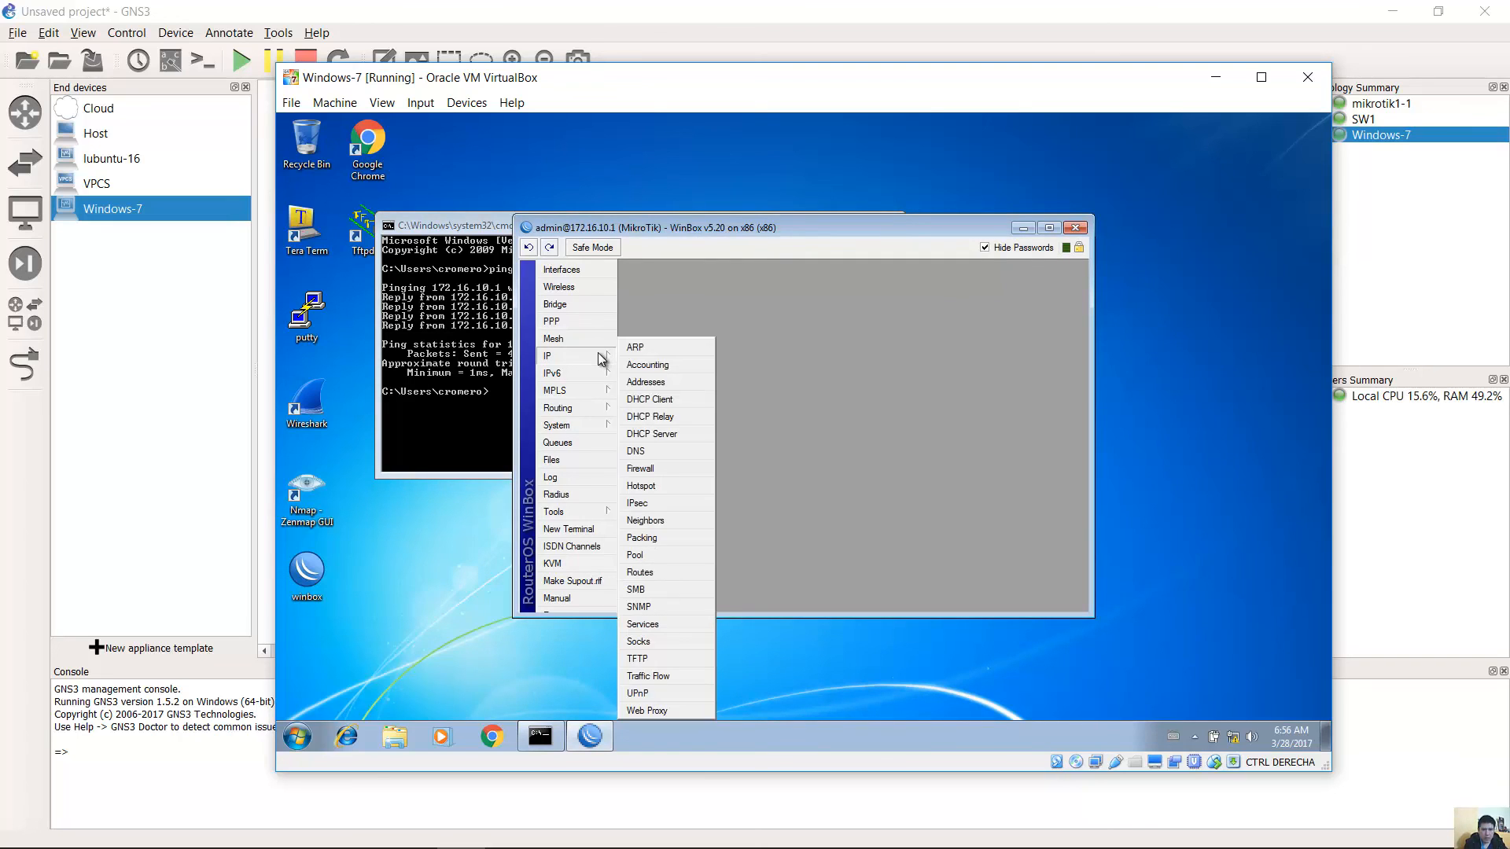
left_click(647, 383)
left_click(791, 365)
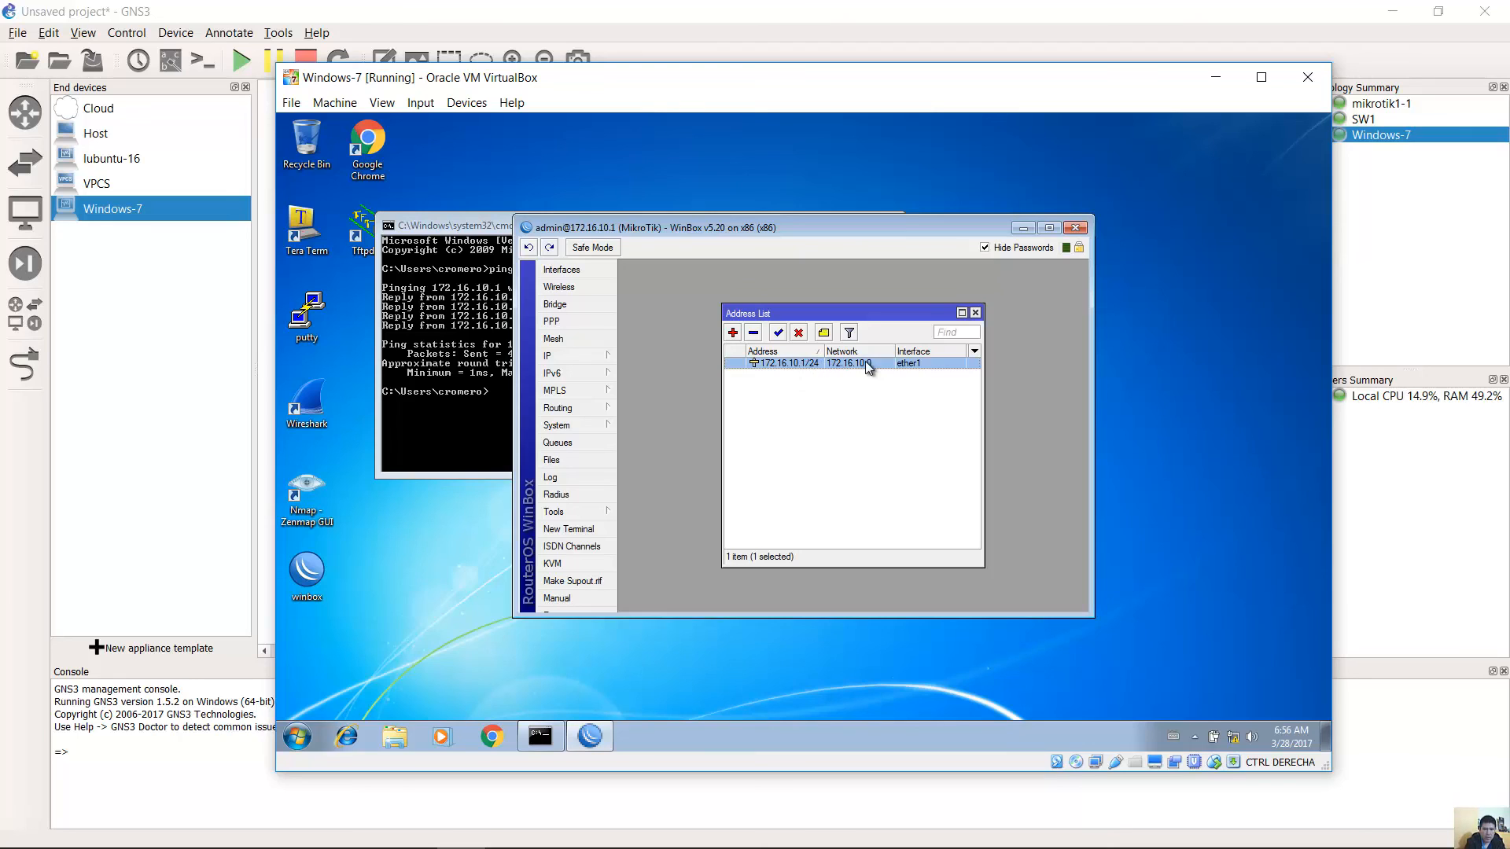
left_click(975, 313)
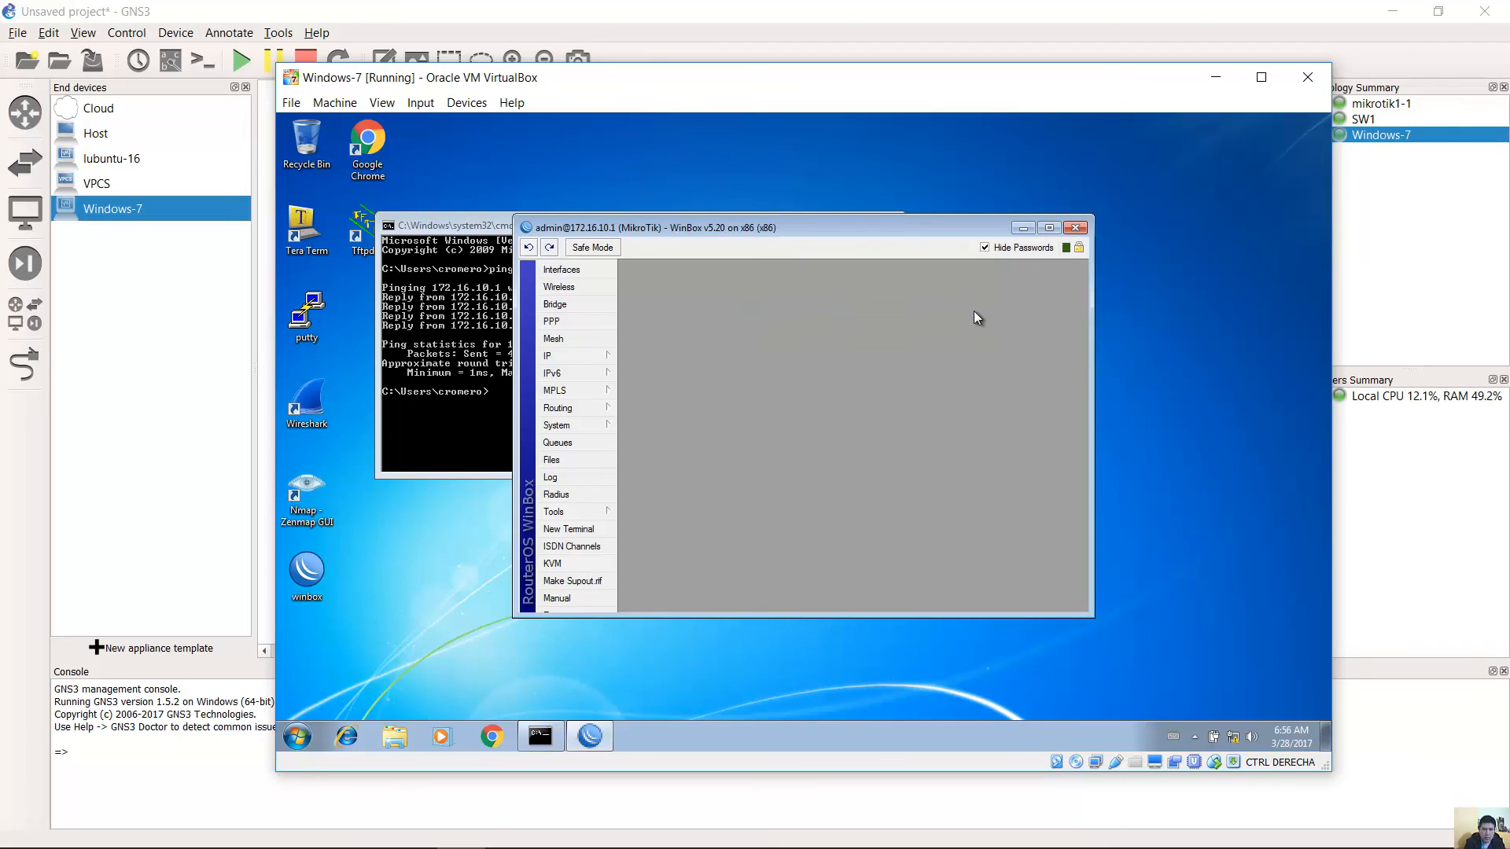
left_click(911, 4)
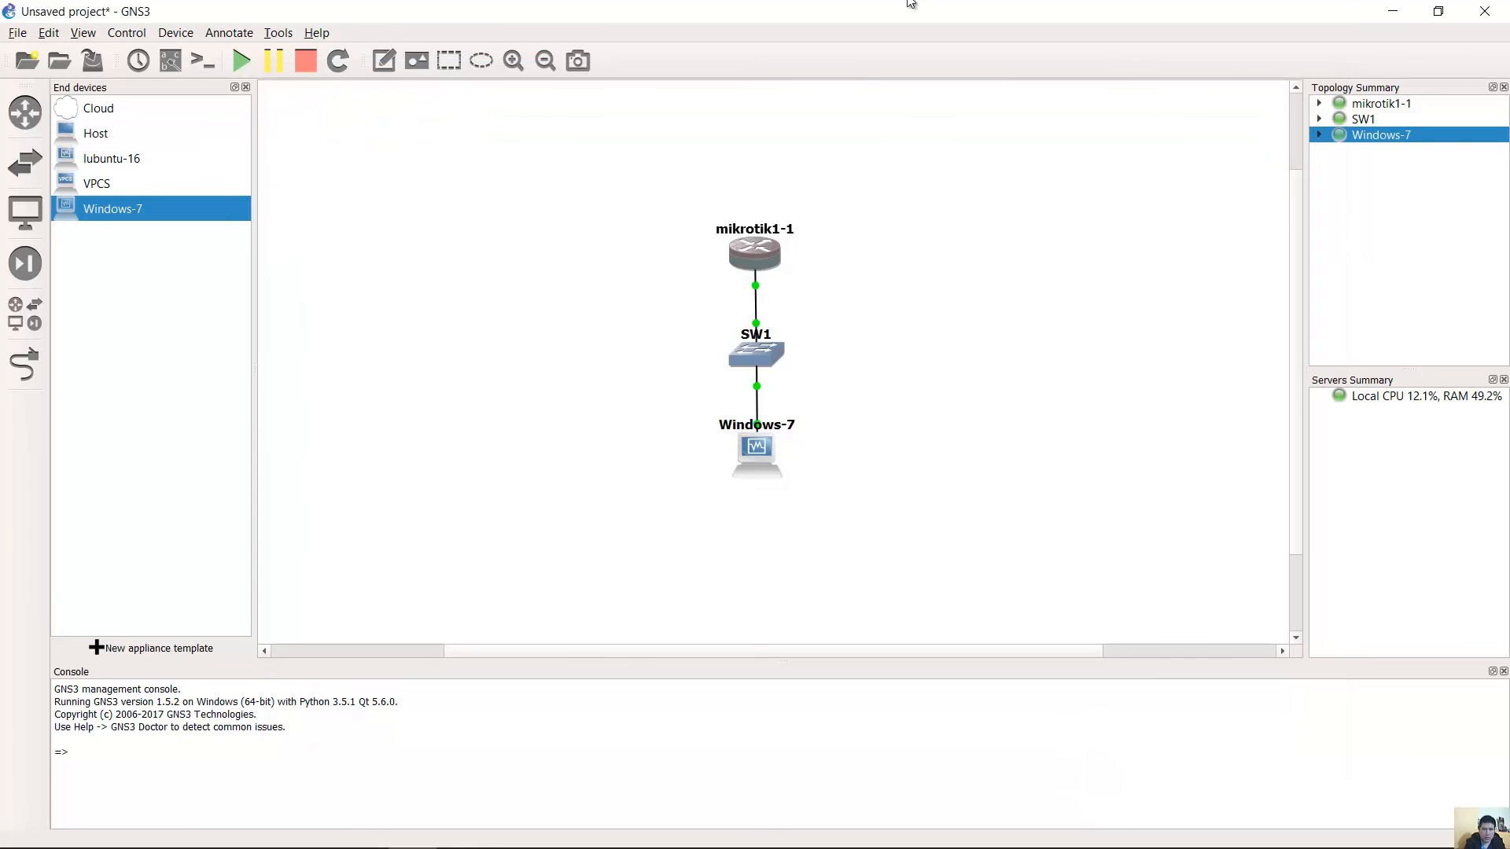
Open the mikrotik1-1 console and log in as admin.
double_click(753, 244)
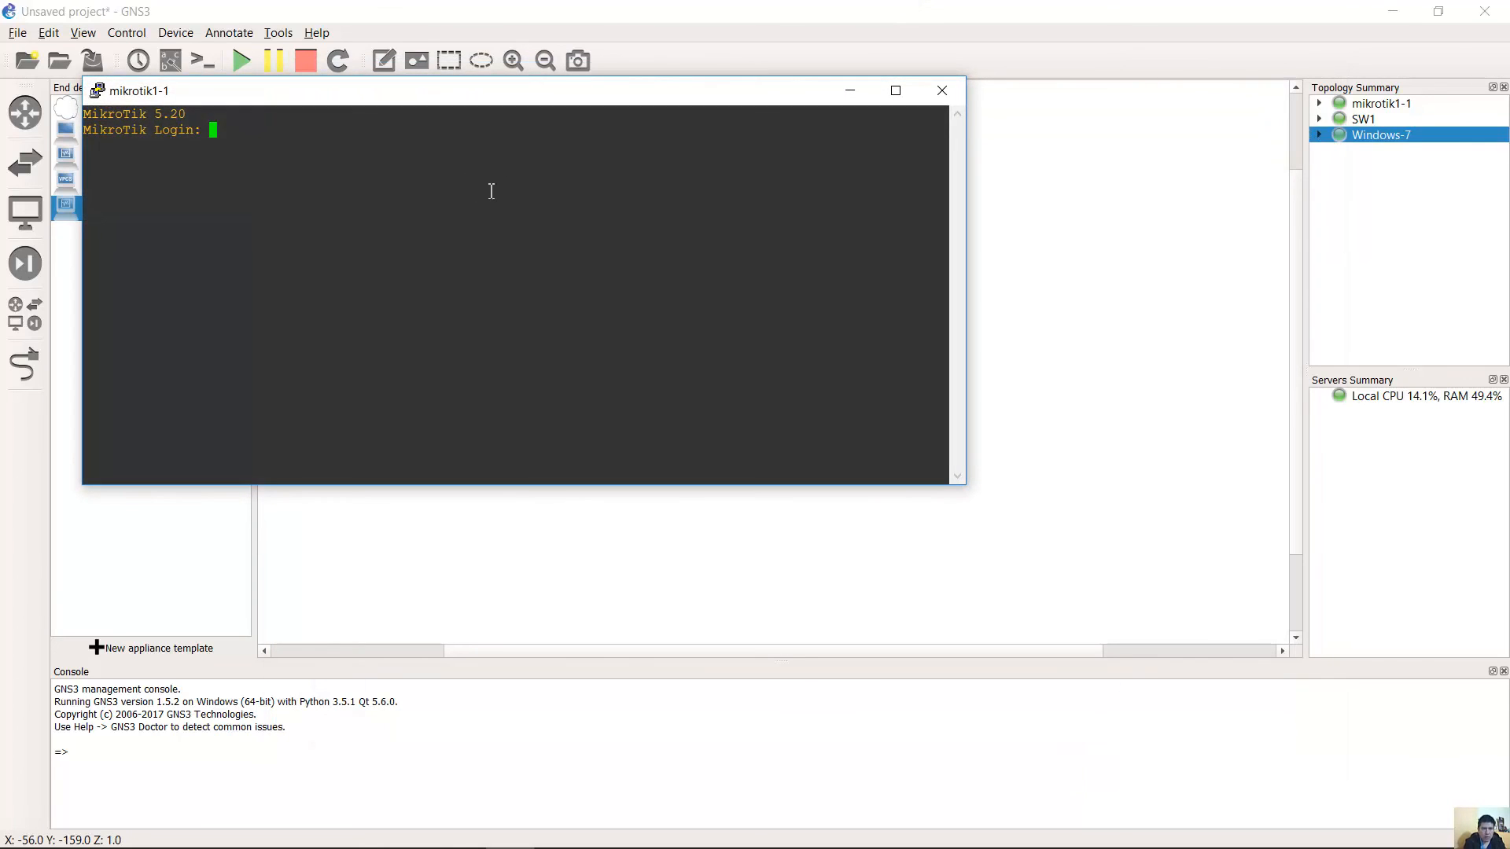
type("admin")
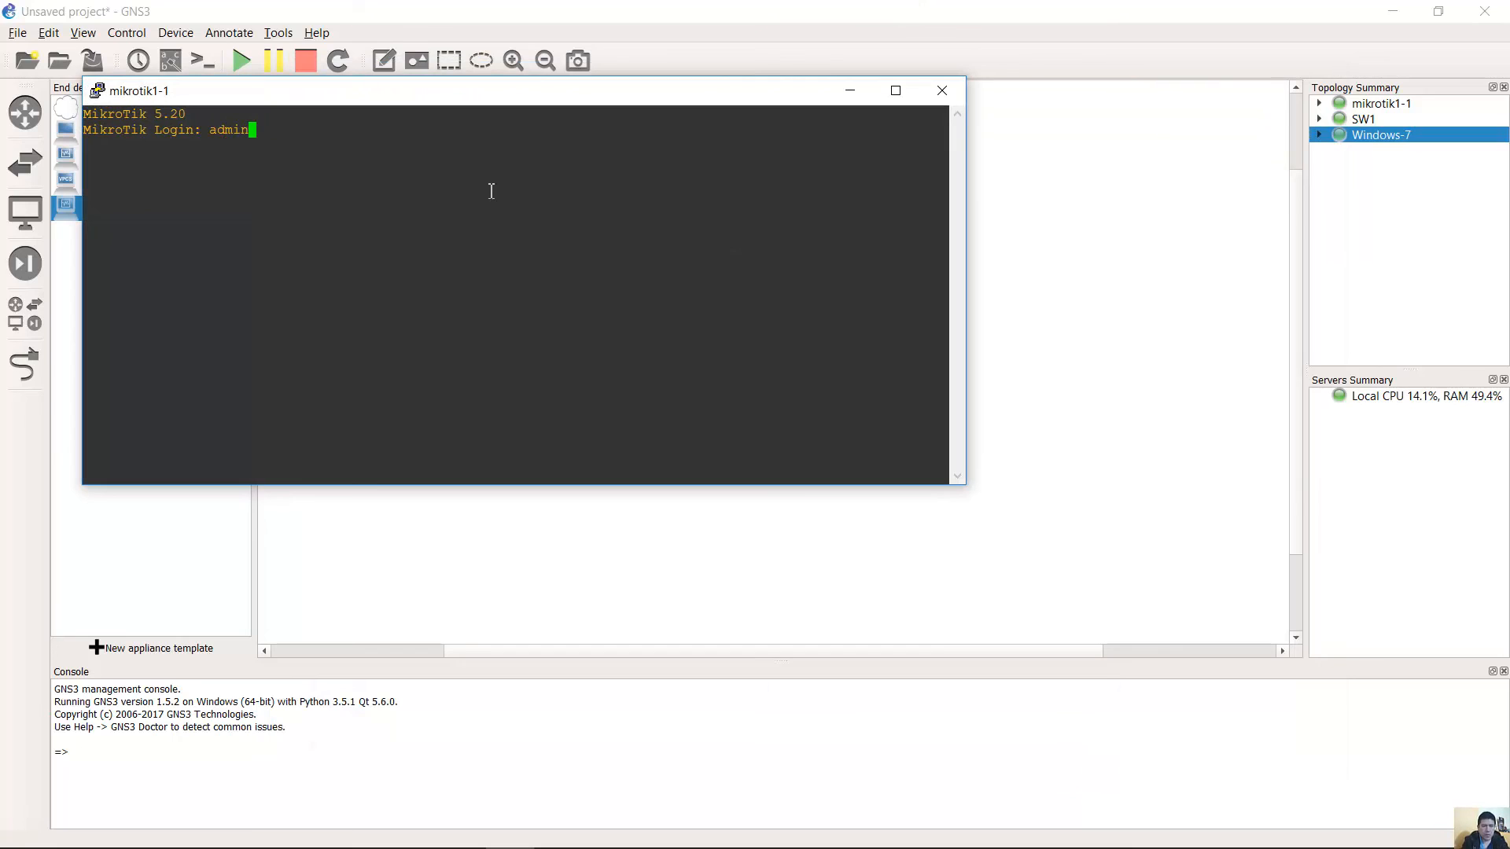
key("Return")
key("Return")
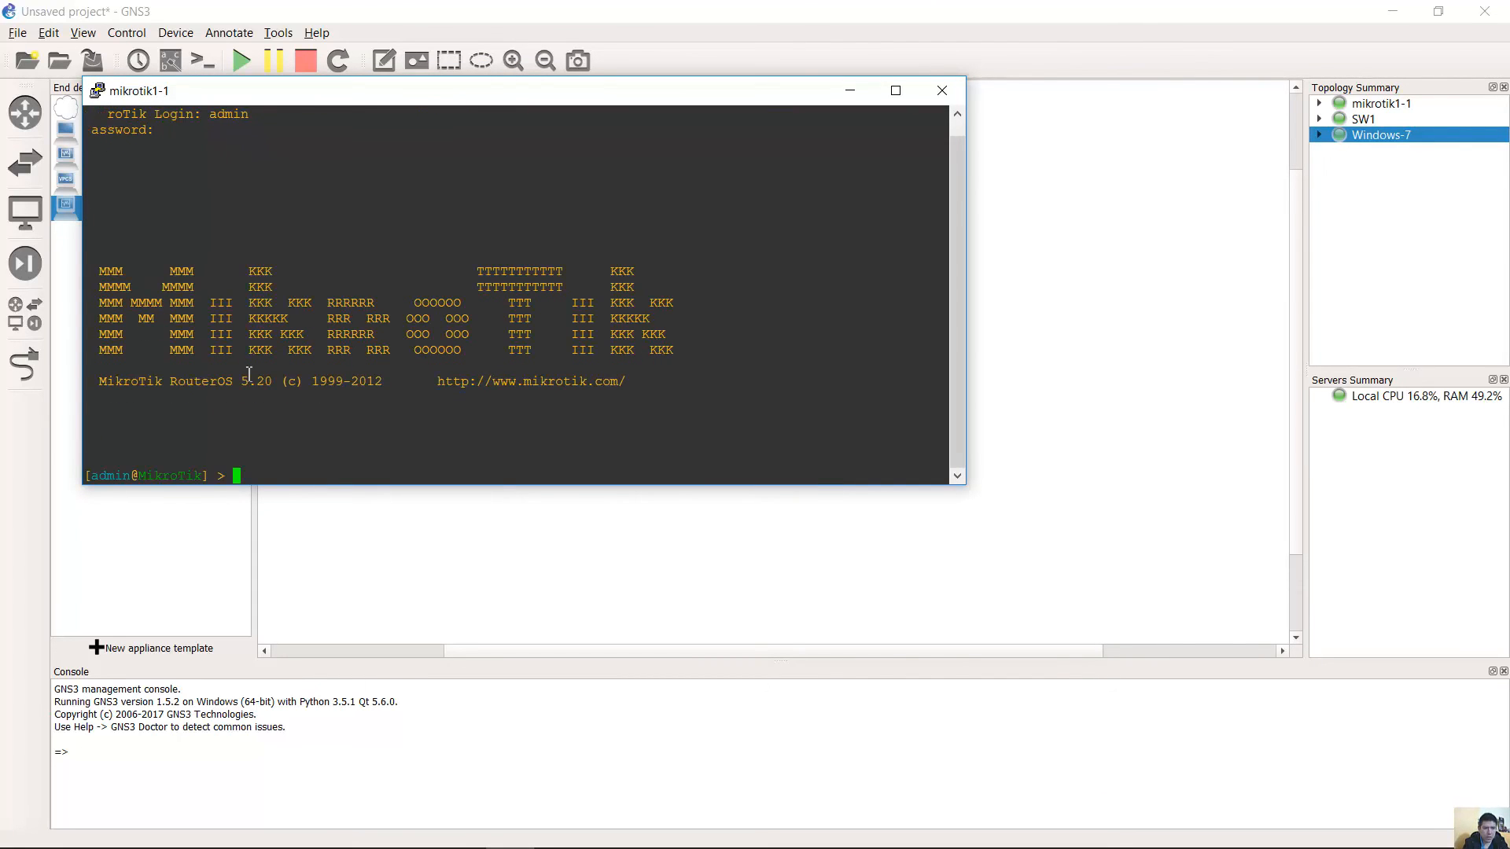
Highlight the RouterOS 5.20 version banner text in the console.
left_click_drag(121, 391, 253, 445)
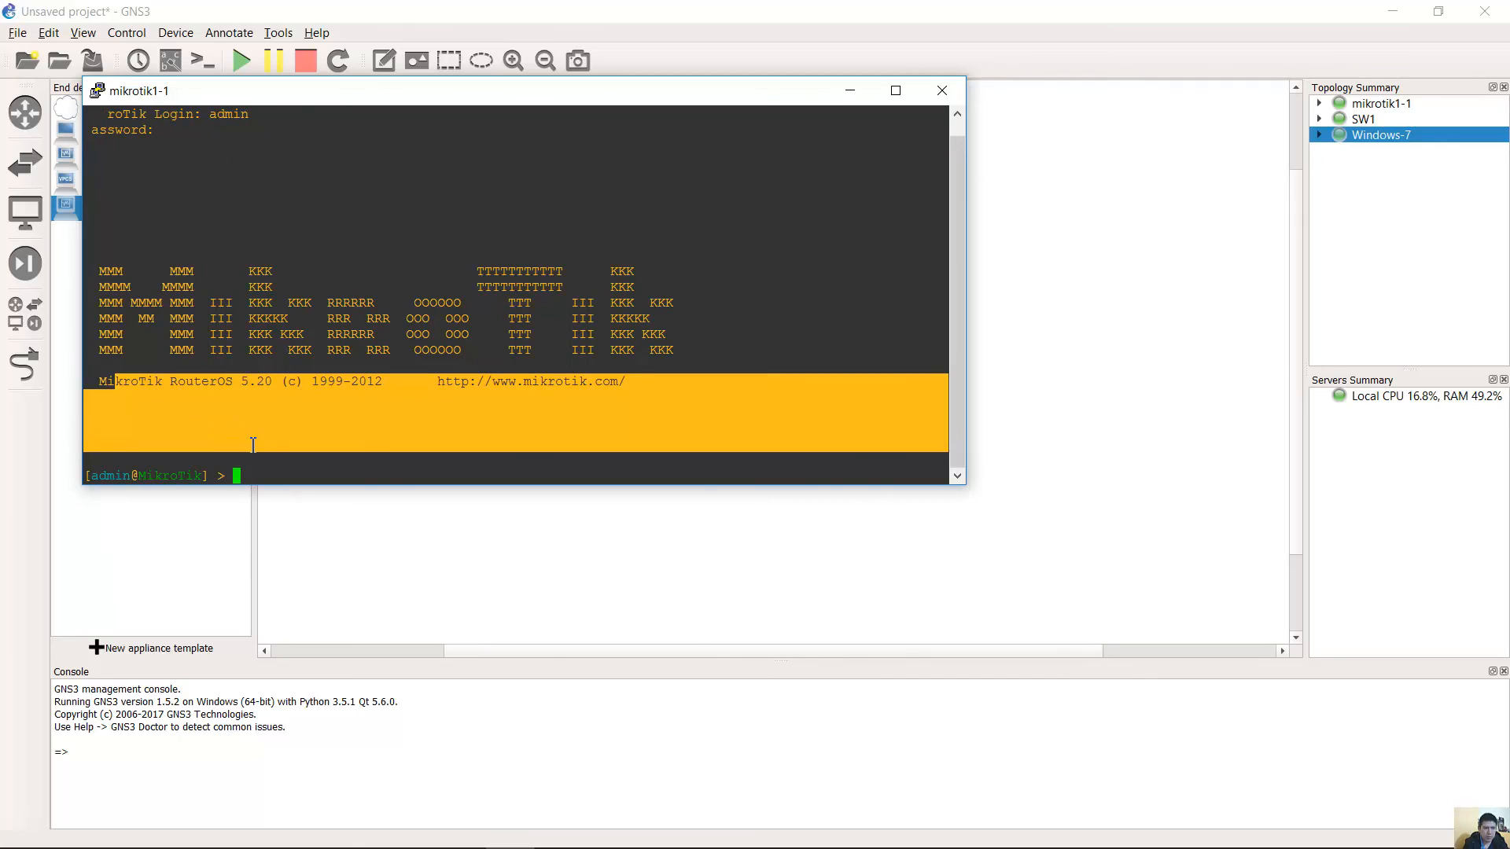
left_click(114, 368)
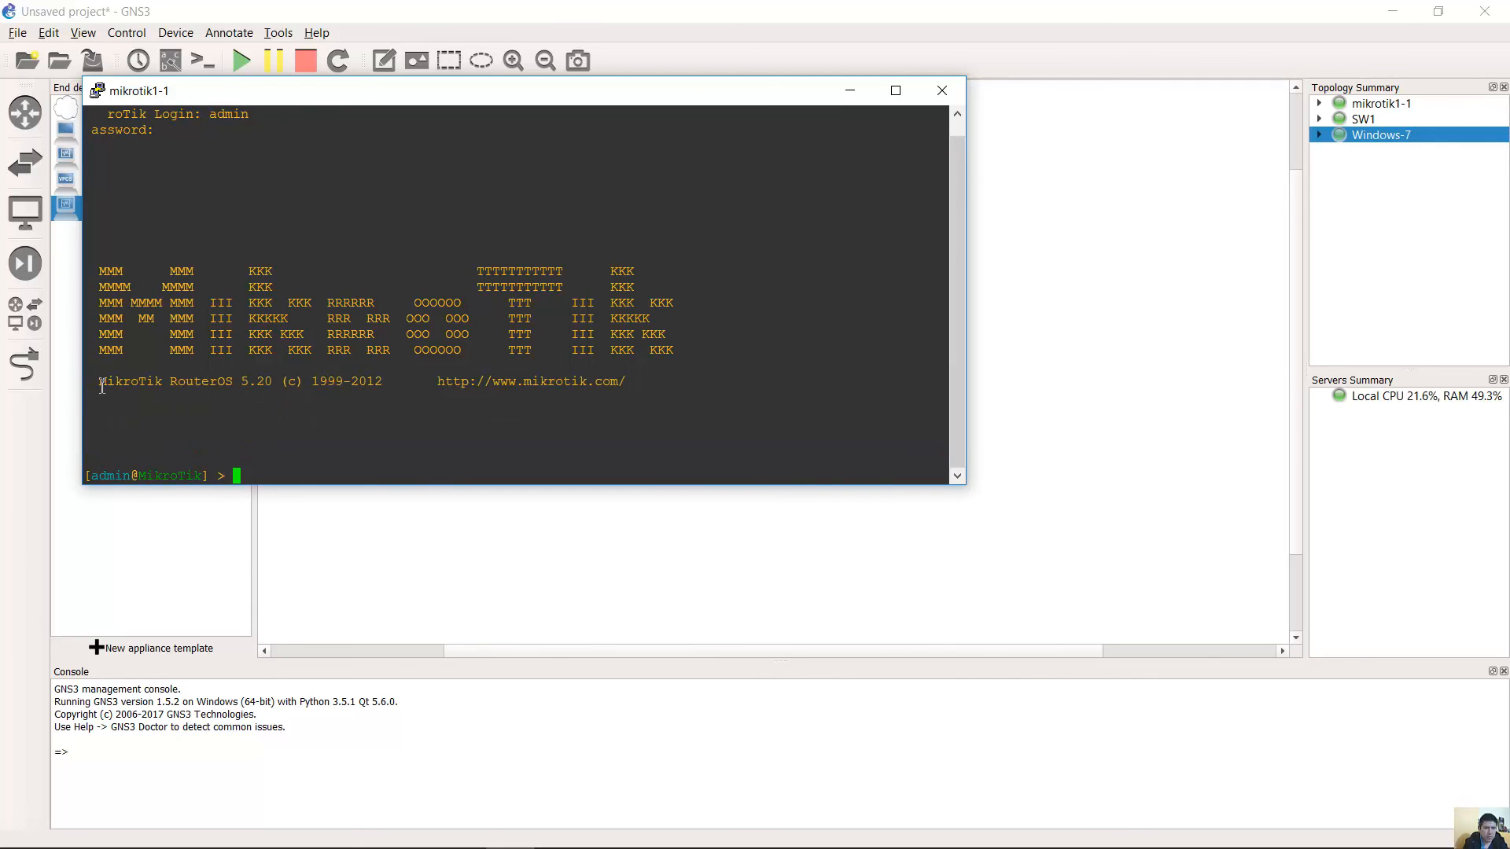
left_click_drag(97, 384, 252, 463)
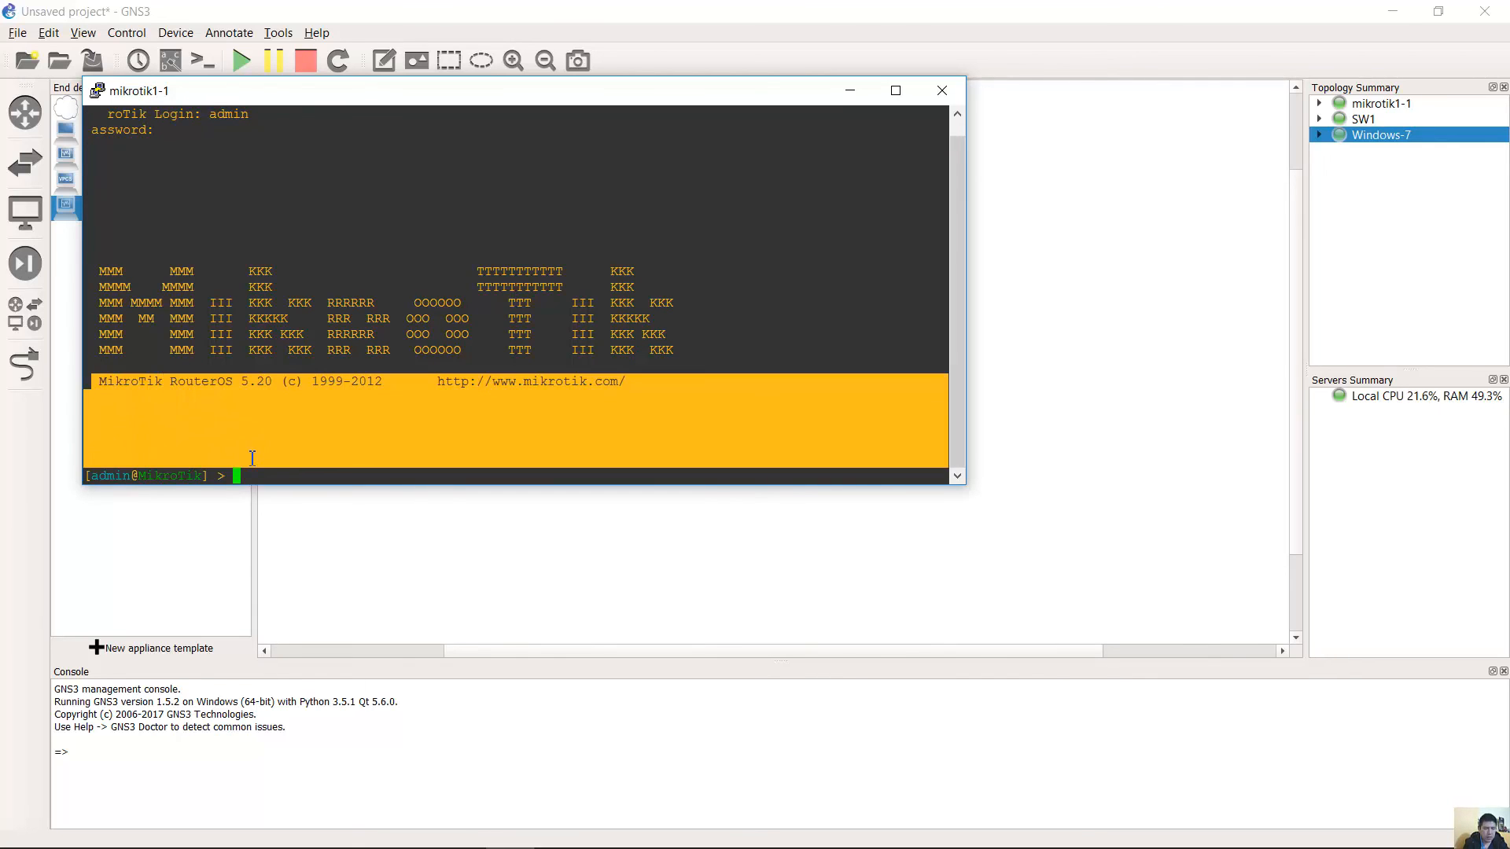
left_click(102, 389)
left_click_drag(102, 383, 266, 461)
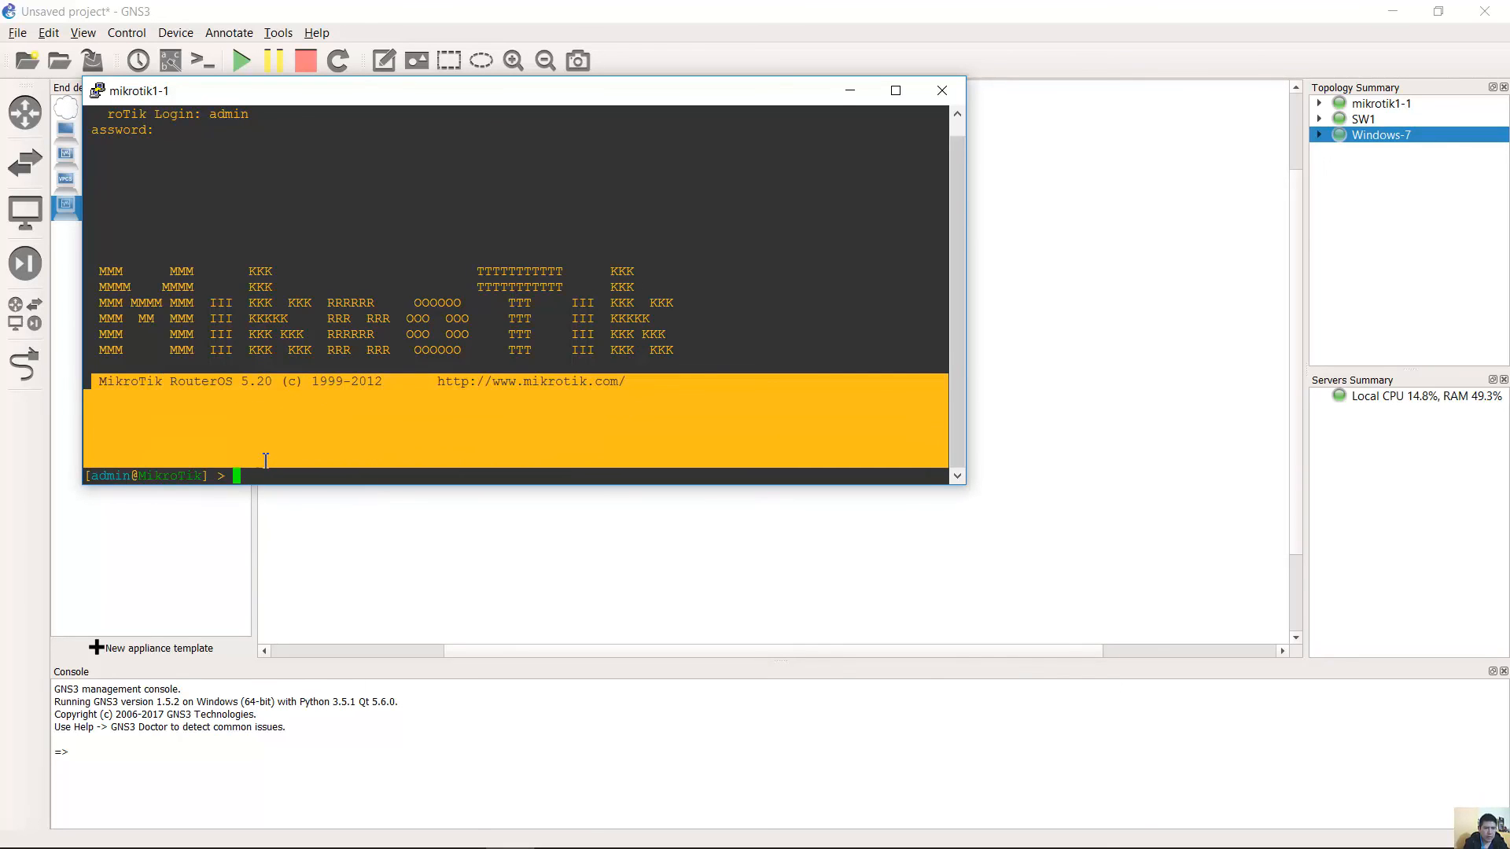